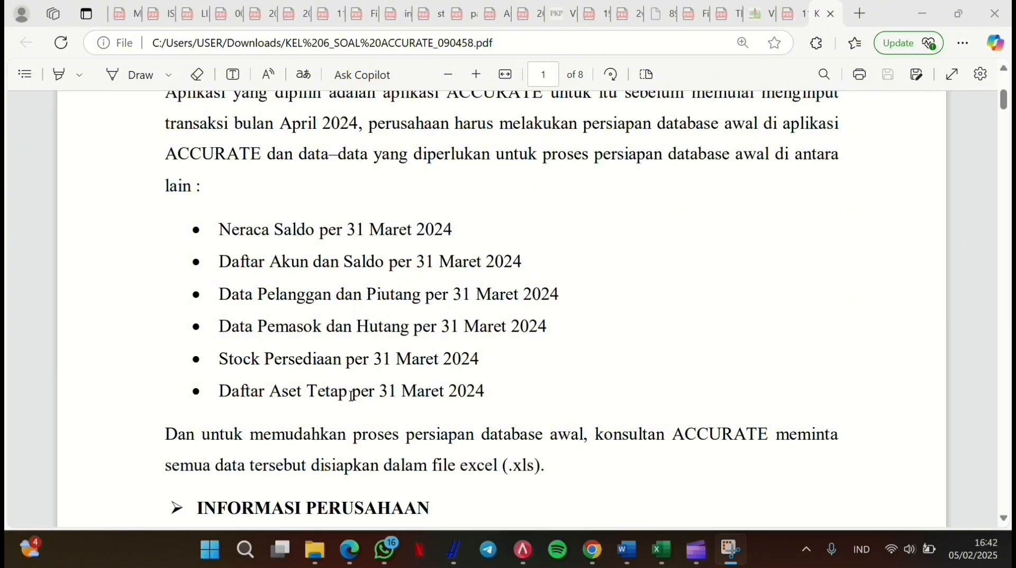
Step: Scroll the case PDF past the company information and Neraca Saldo to page 3's payment terms
scroll(352, 396, "down", 6)
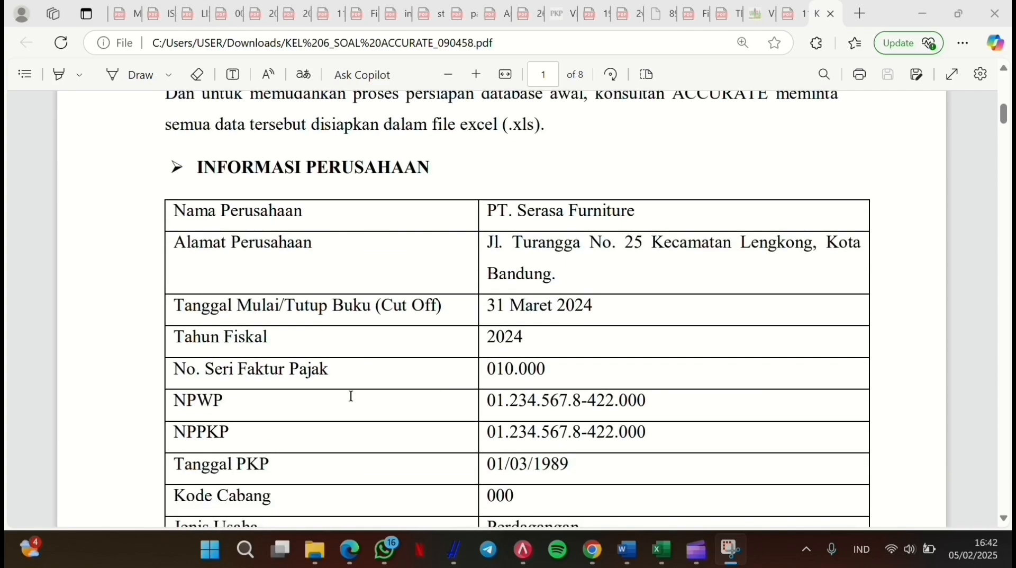
scroll(353, 395, "down", 1)
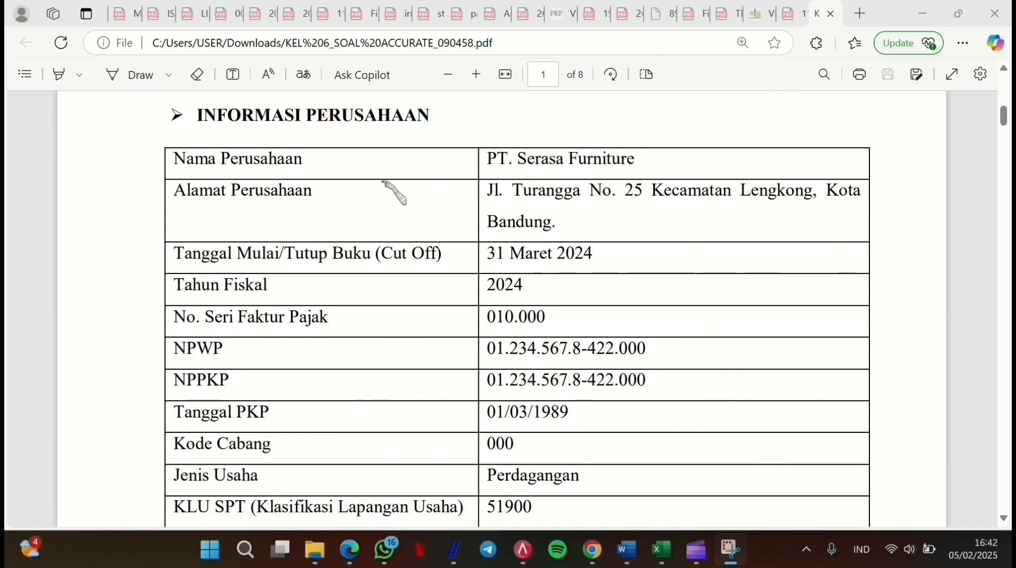
scroll(444, 248, "down", 1)
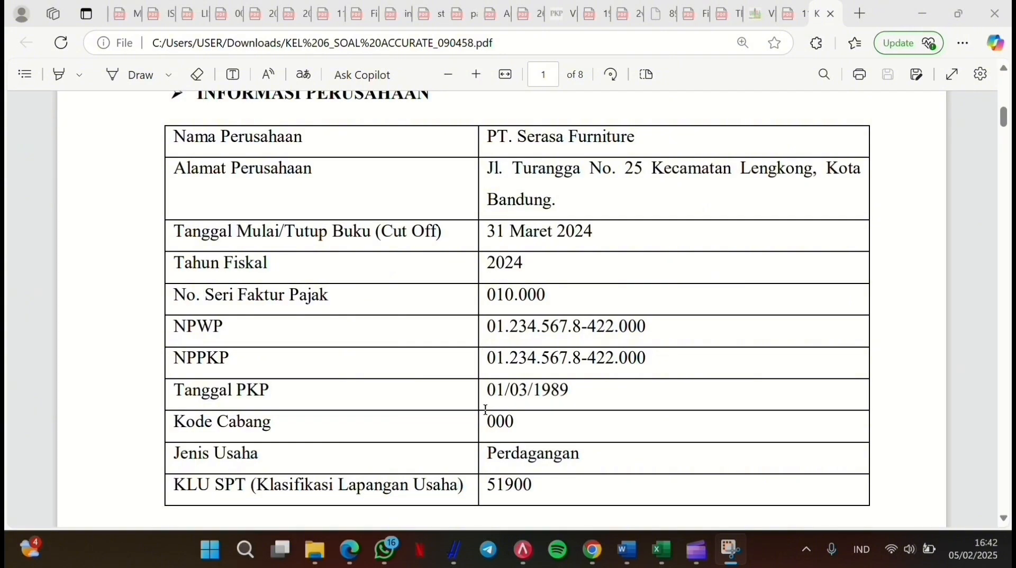
scroll(600, 348, "down", 10)
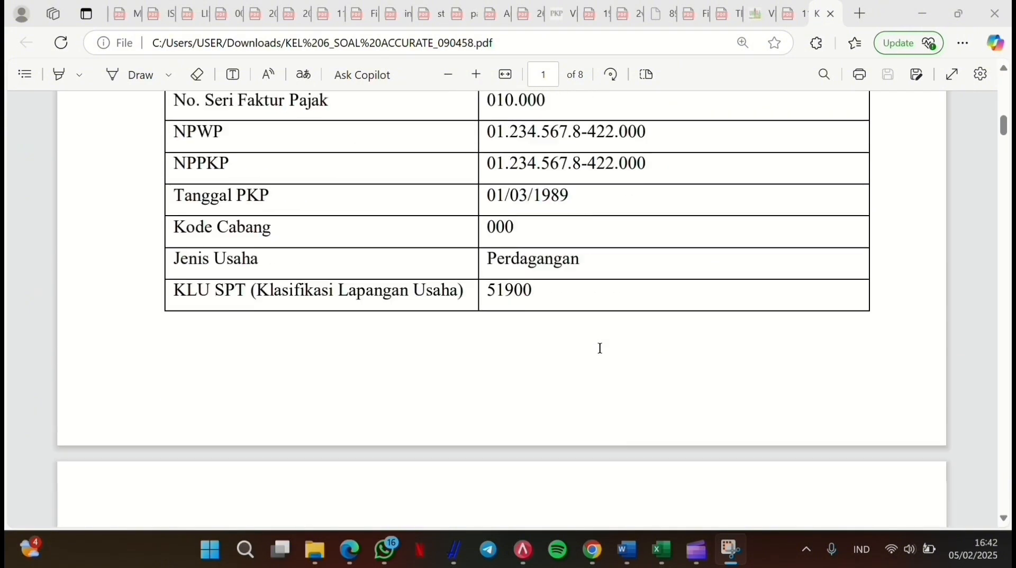
scroll(600, 347, "down", 1)
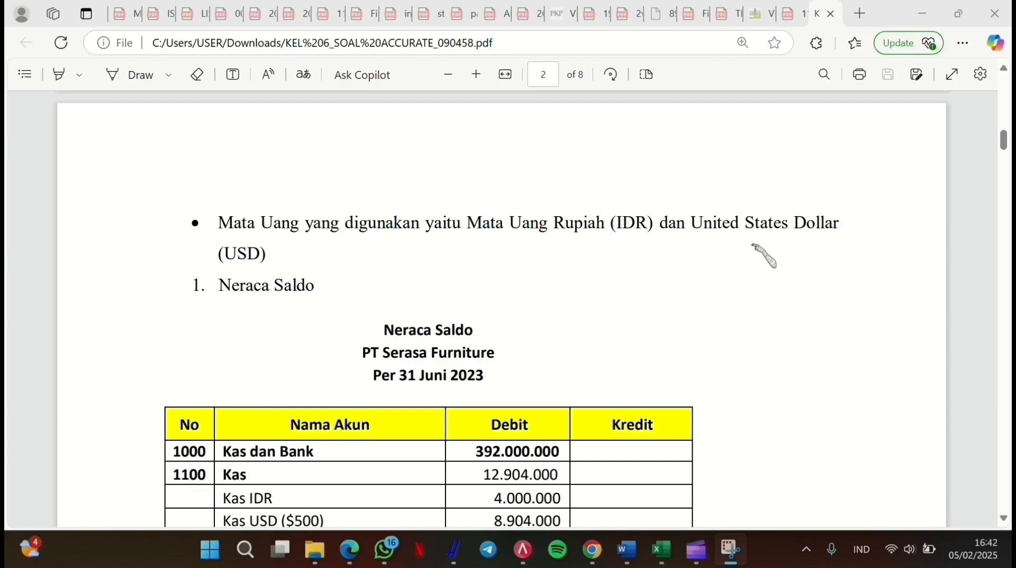
scroll(323, 314, "down", 4)
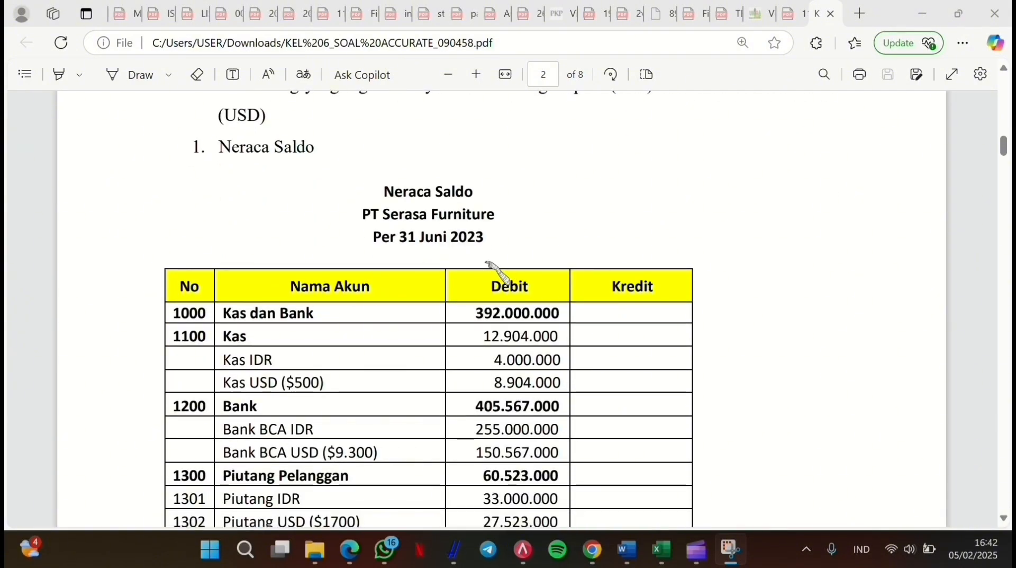
scroll(508, 252, "down", 3)
scroll(511, 256, "down", 20)
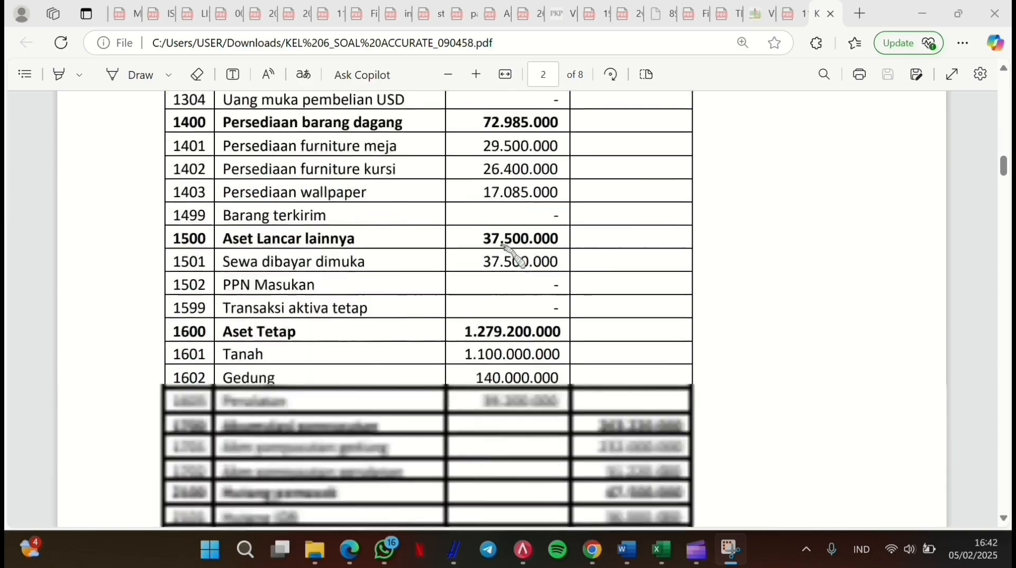
scroll(511, 255, "down", 17)
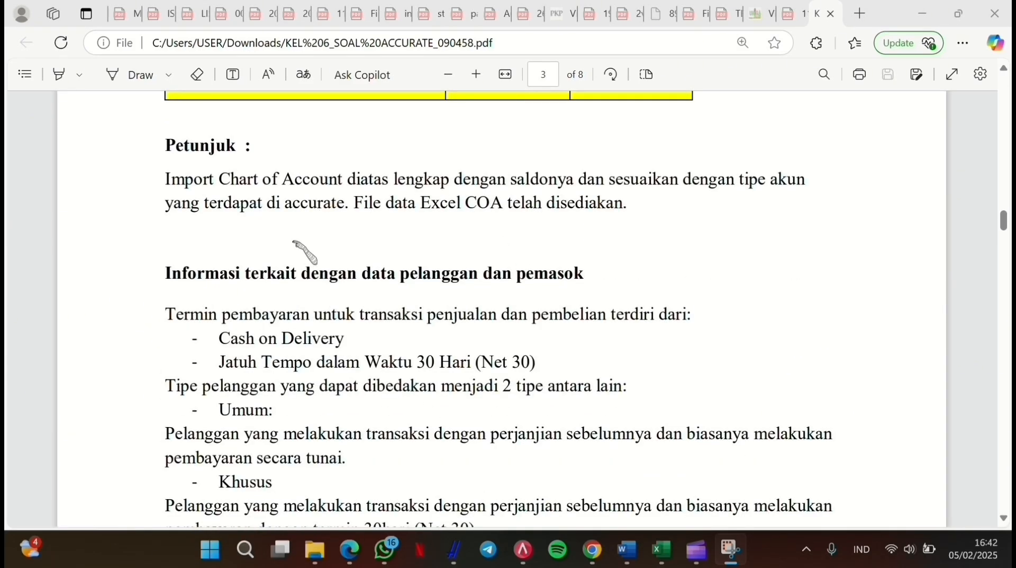
scroll(318, 301, "down", 2)
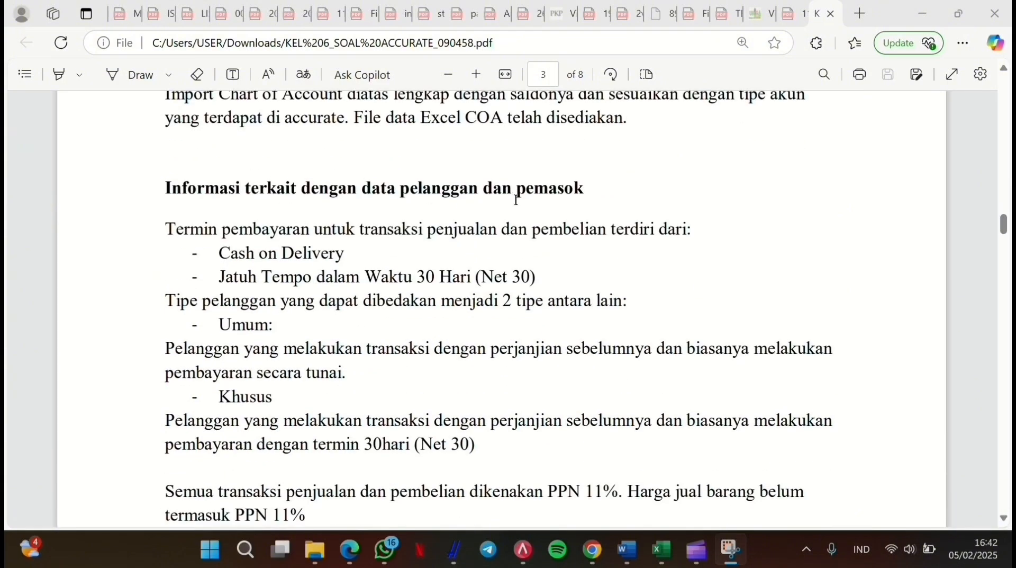
scroll(516, 200, "down", 1)
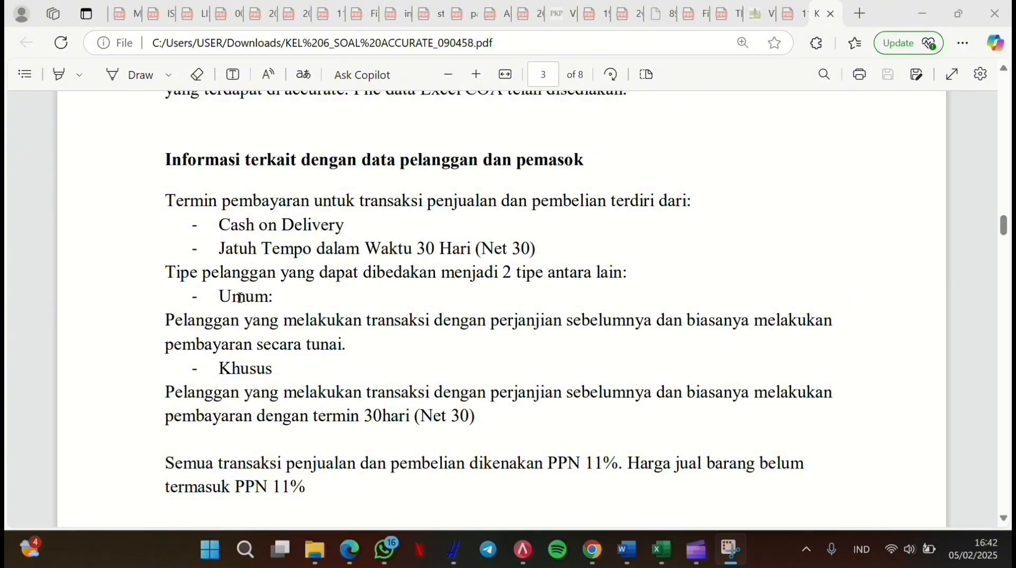
scroll(240, 298, "down", 2)
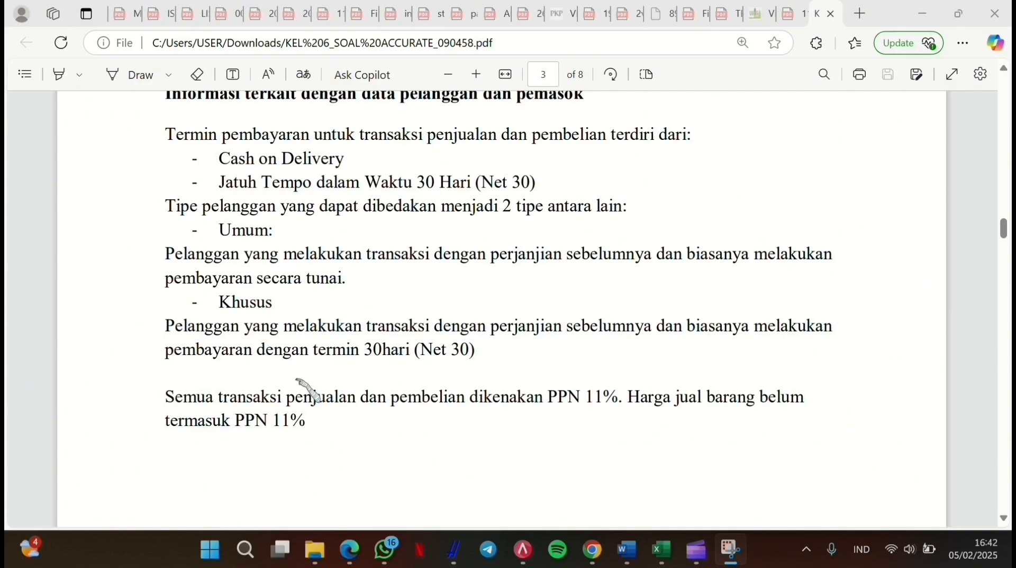
scroll(289, 420, "down", 1)
scroll(289, 420, "down", 2)
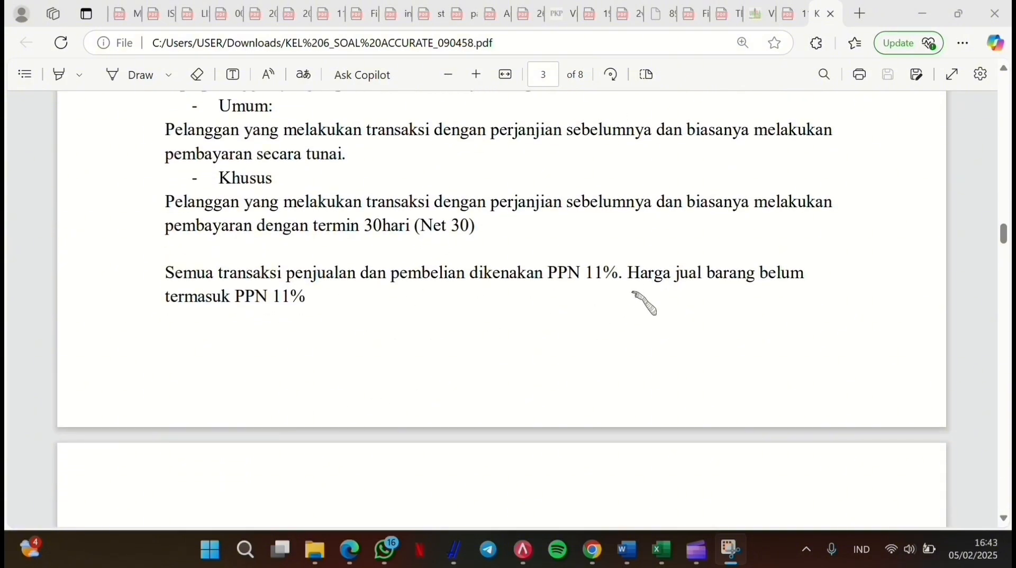
Step: Scroll past the customer, supplier, inventory and fixed asset tables to page 7's April 2024 transactions
scroll(627, 309, "down", 10)
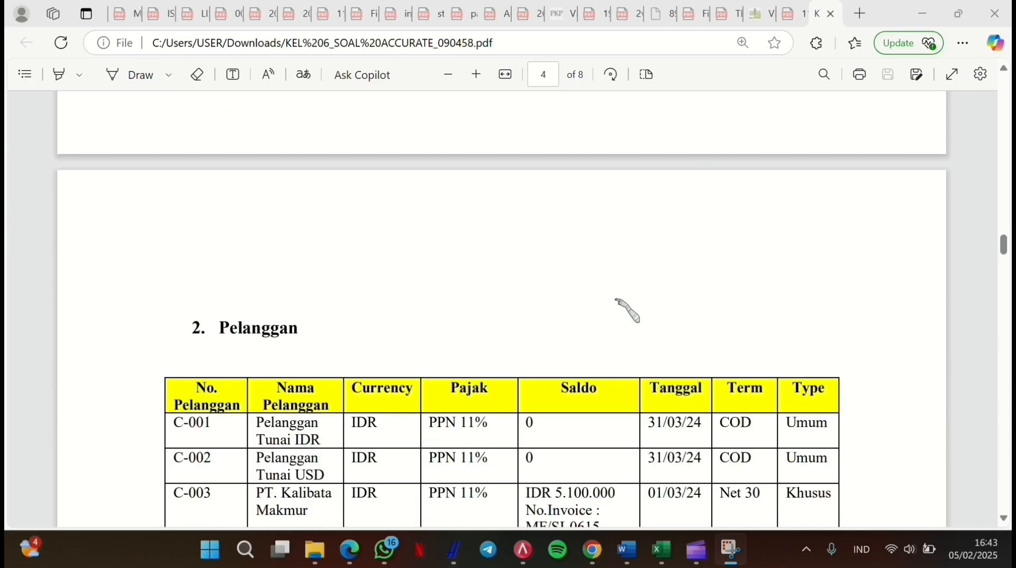
scroll(617, 300, "up", 1)
scroll(617, 300, "down", 1)
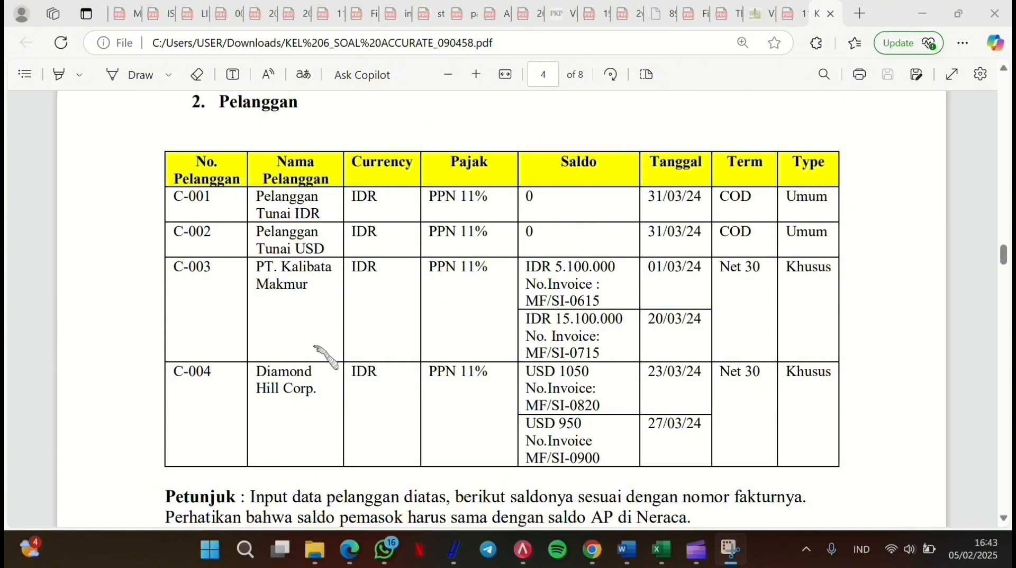
scroll(320, 376, "down", 3)
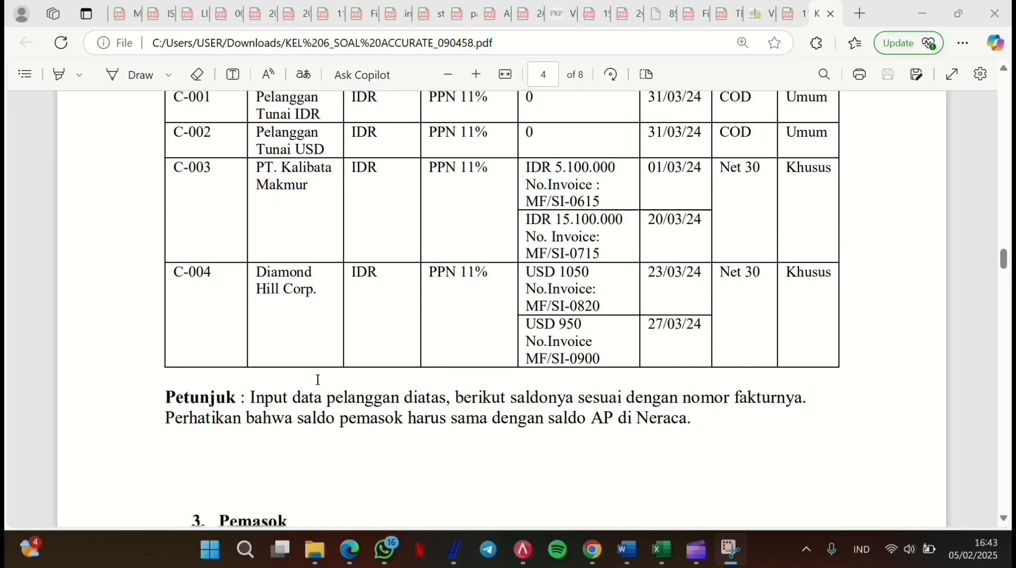
scroll(318, 379, "down", 5)
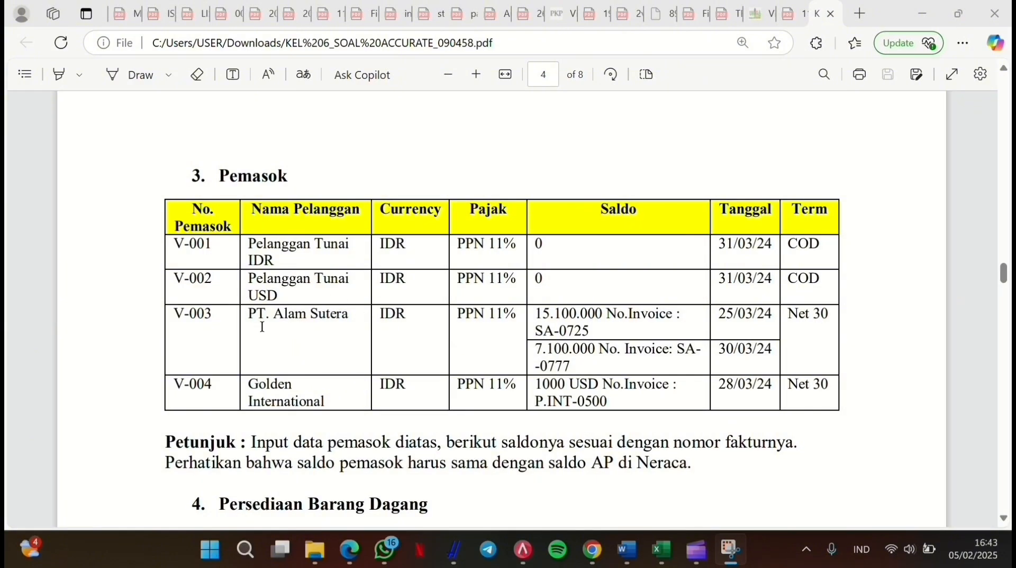
scroll(326, 354, "down", 1)
scroll(326, 355, "down", 2)
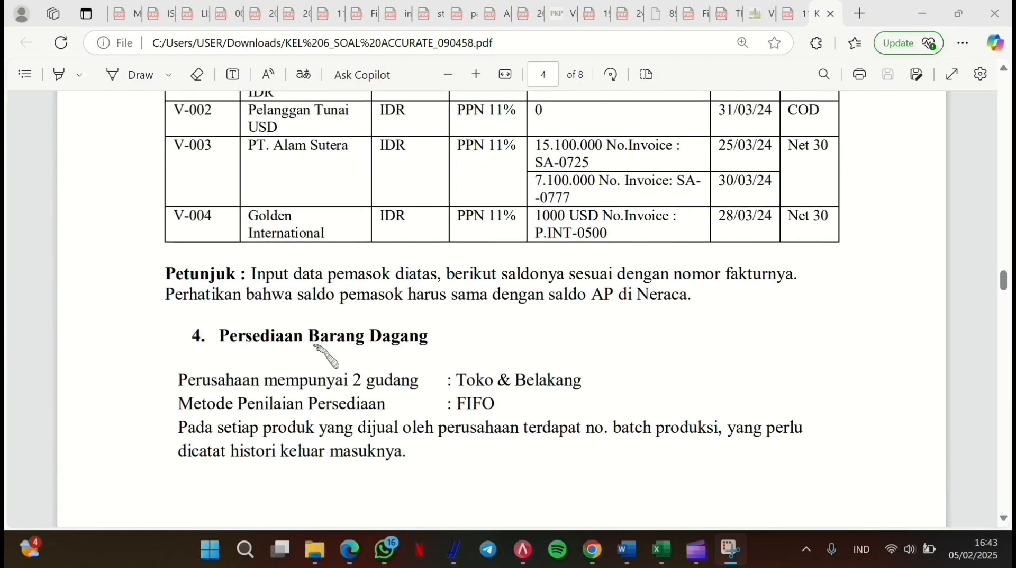
scroll(326, 354, "down", 3)
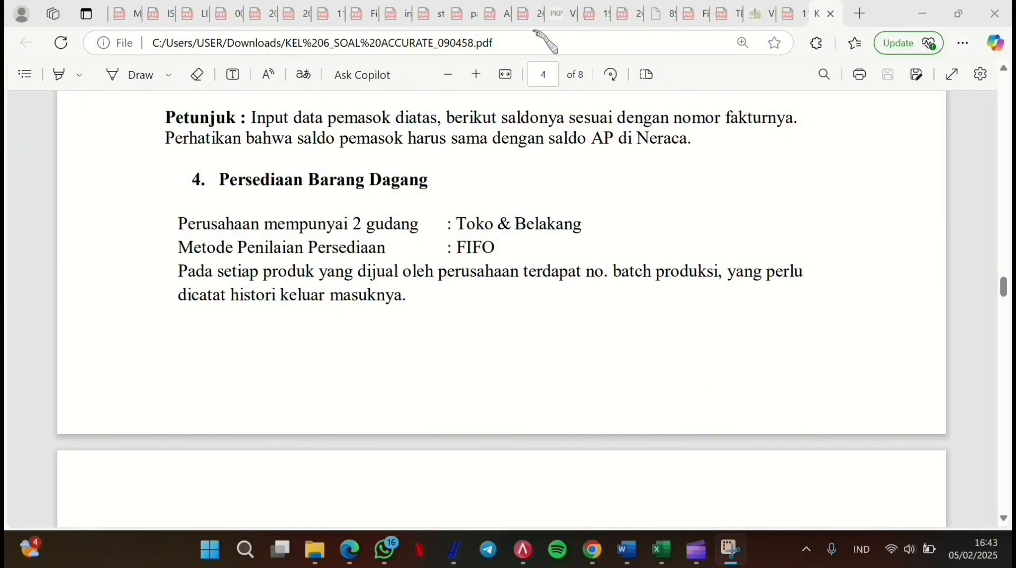
scroll(535, 261, "down", 3)
scroll(535, 261, "down", 6)
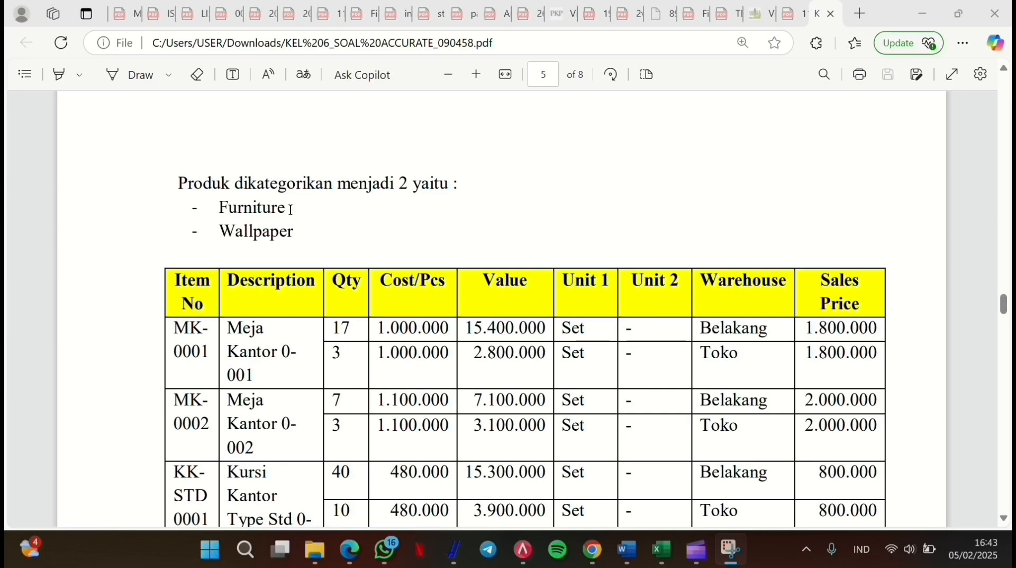
scroll(249, 260, "down", 2)
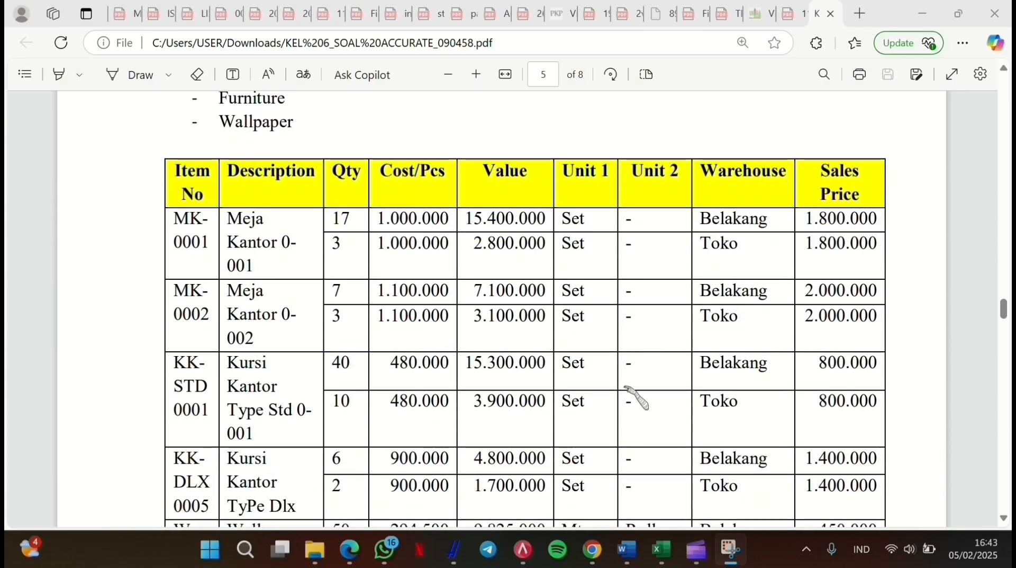
scroll(637, 397, "down", 1)
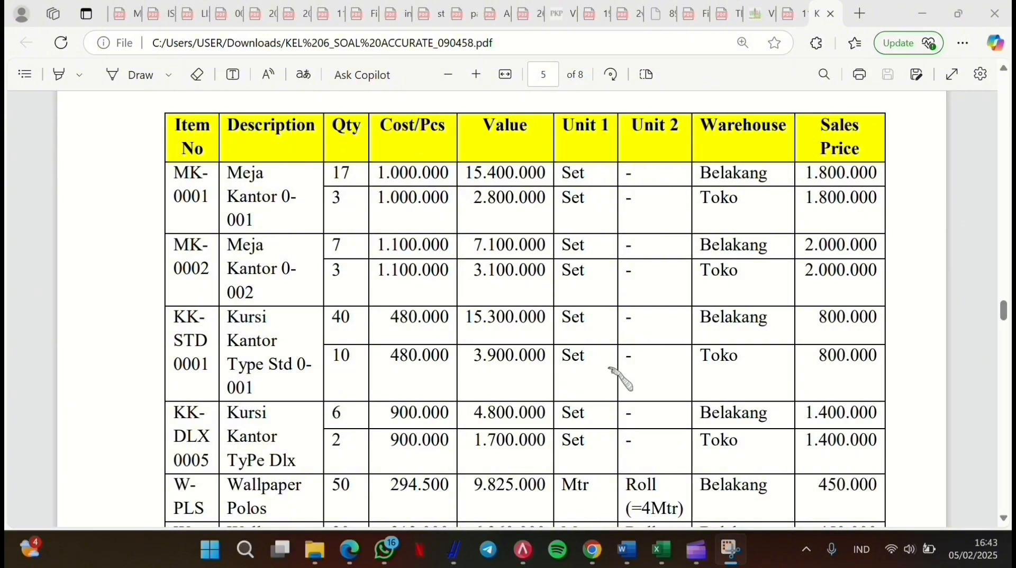
scroll(617, 374, "down", 2)
scroll(616, 366, "down", 8)
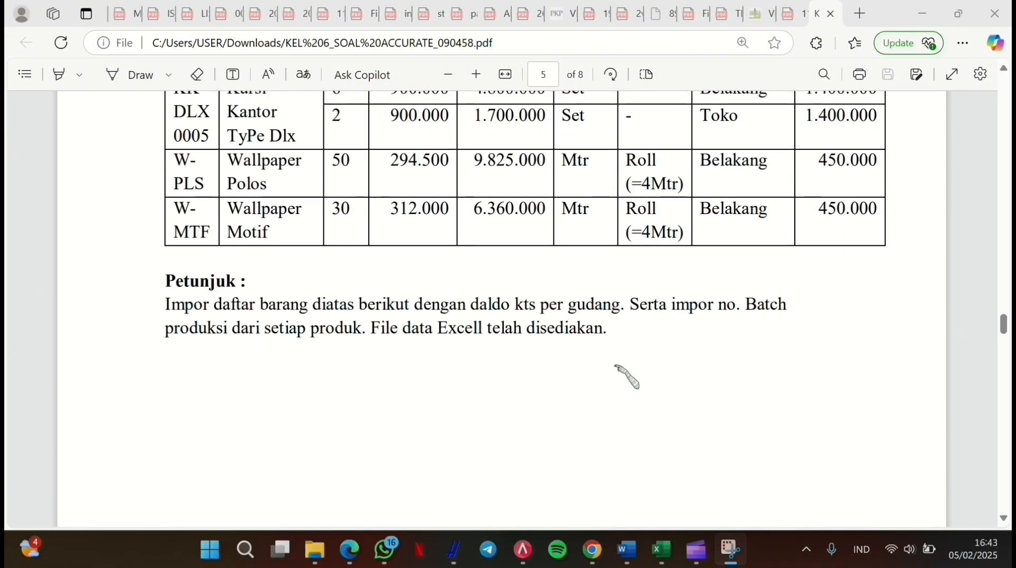
scroll(620, 371, "down", 5)
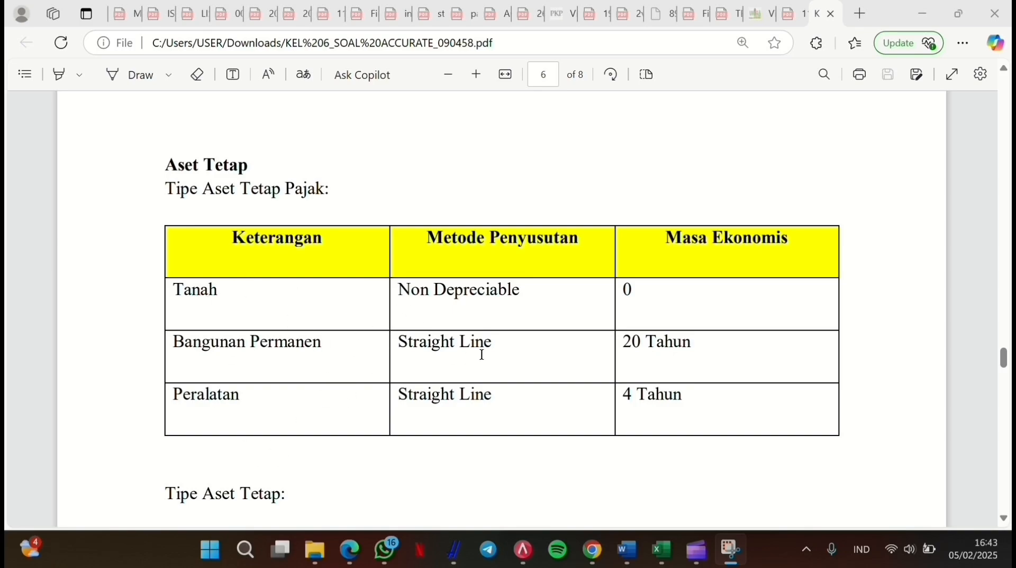
scroll(508, 353, "down", 5)
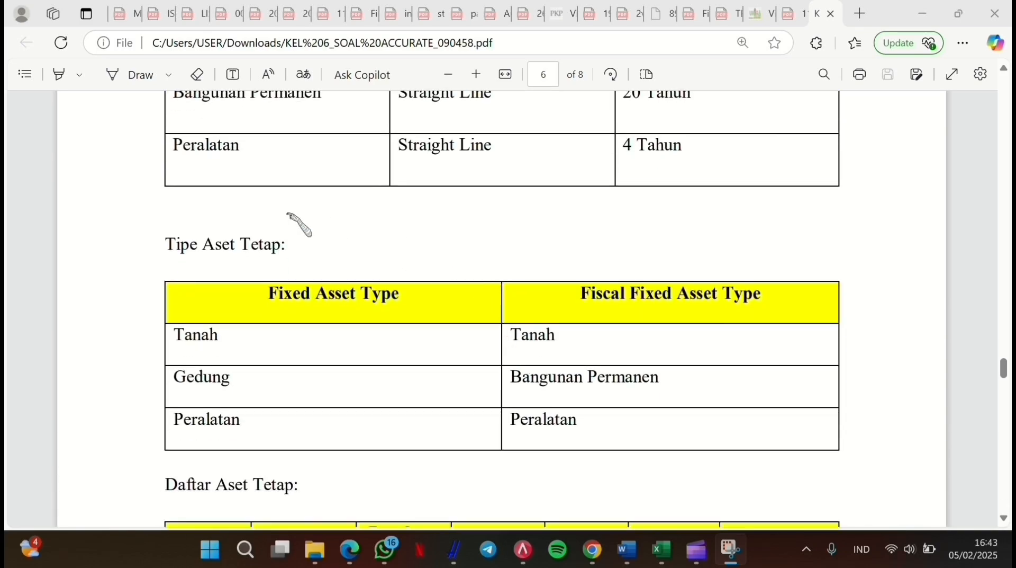
scroll(352, 412, "down", 7)
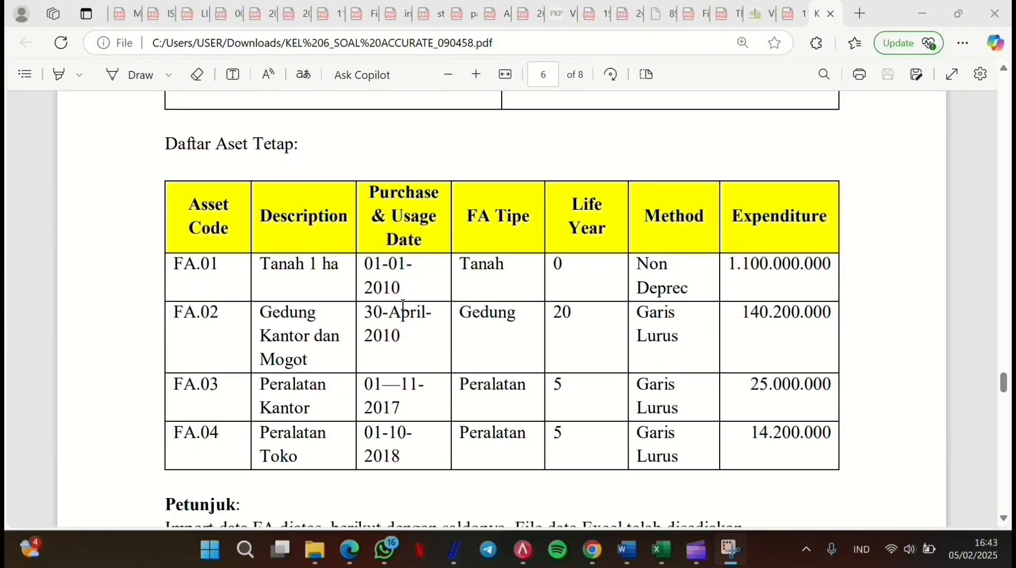
scroll(404, 303, "down", 2)
scroll(404, 304, "down", 12)
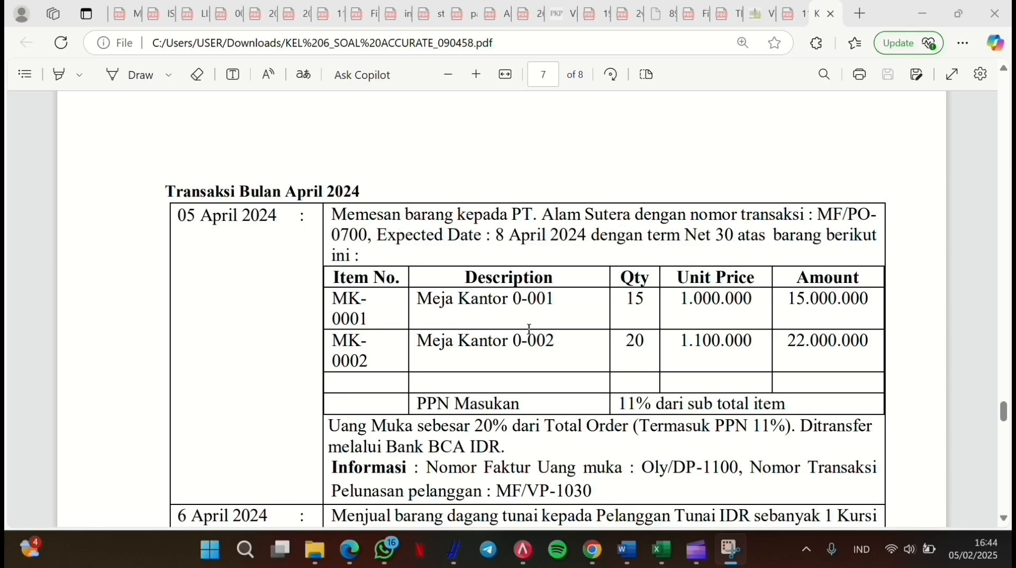
scroll(529, 329, "down", 3)
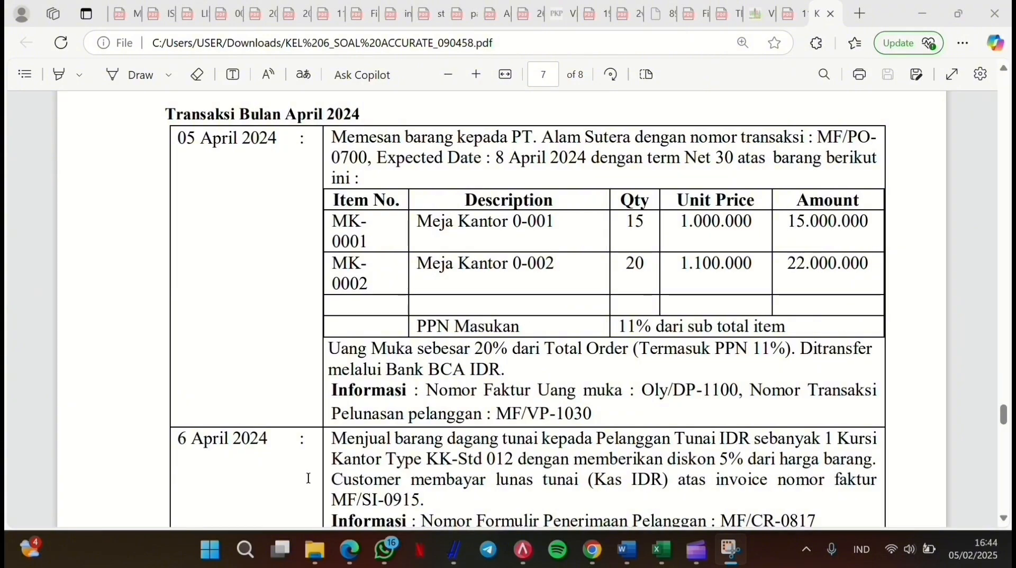
scroll(587, 345, "down", 7)
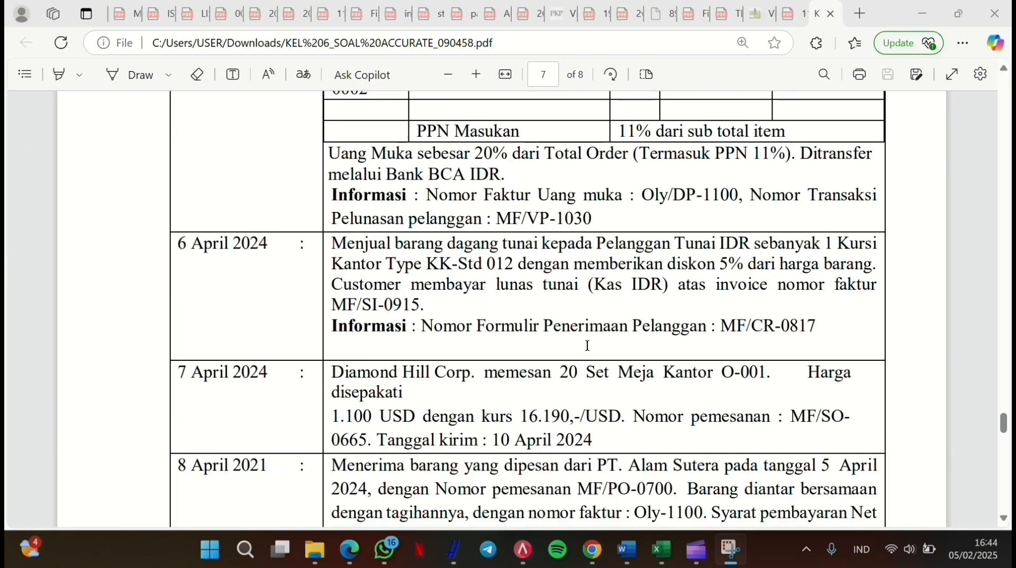
scroll(588, 345, "down", 20)
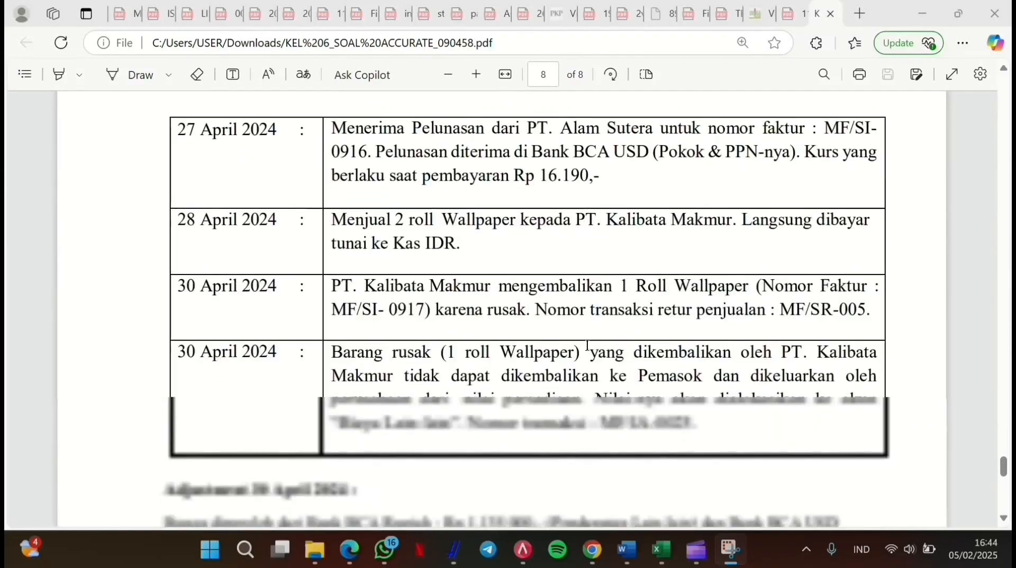
scroll(587, 345, "down", 15)
scroll(567, 369, "up", 3)
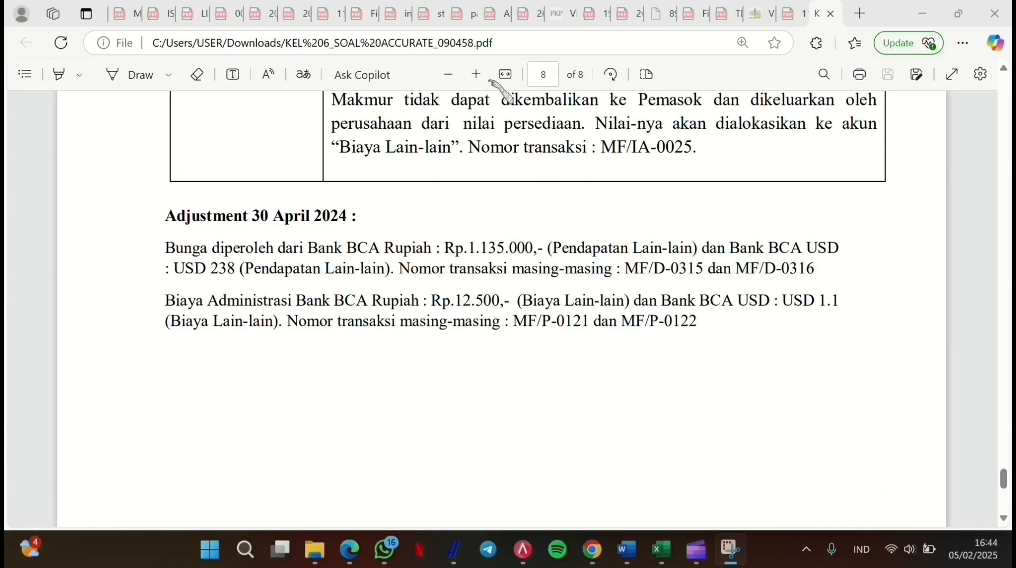
scroll(437, 333, "down", 1)
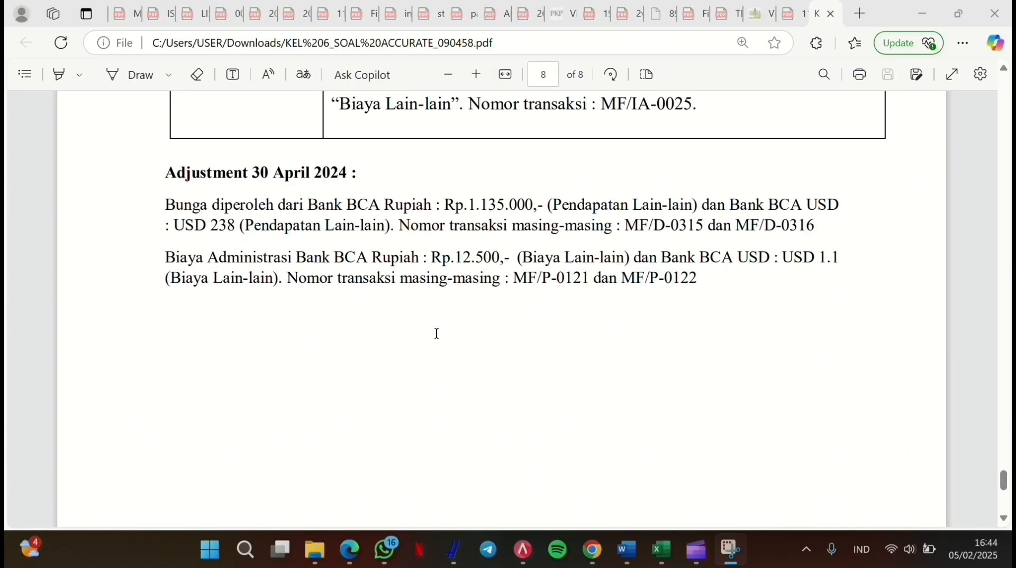
scroll(437, 333, "up", 6)
scroll(437, 338, "down", 3)
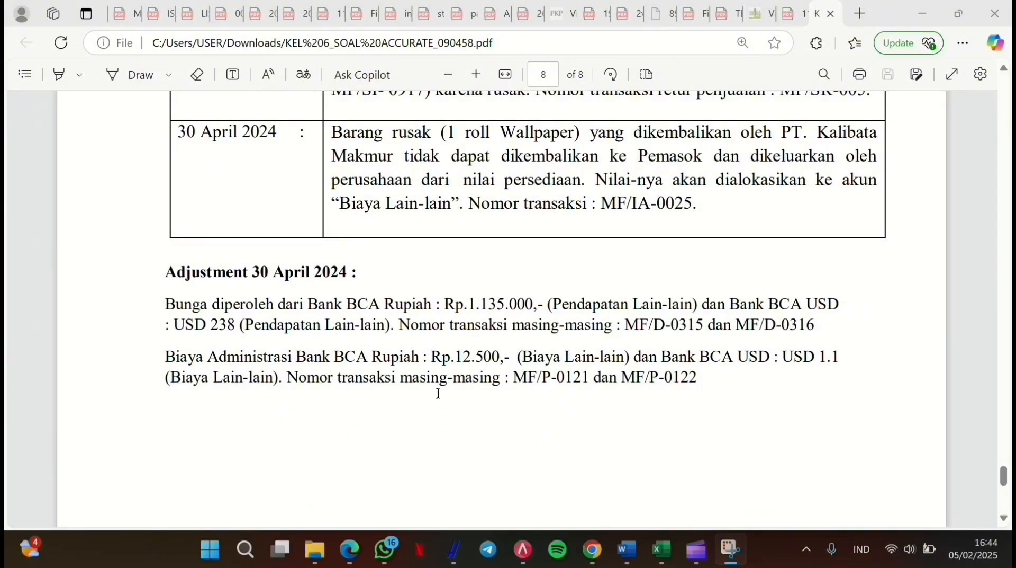
scroll(438, 393, "down", 1)
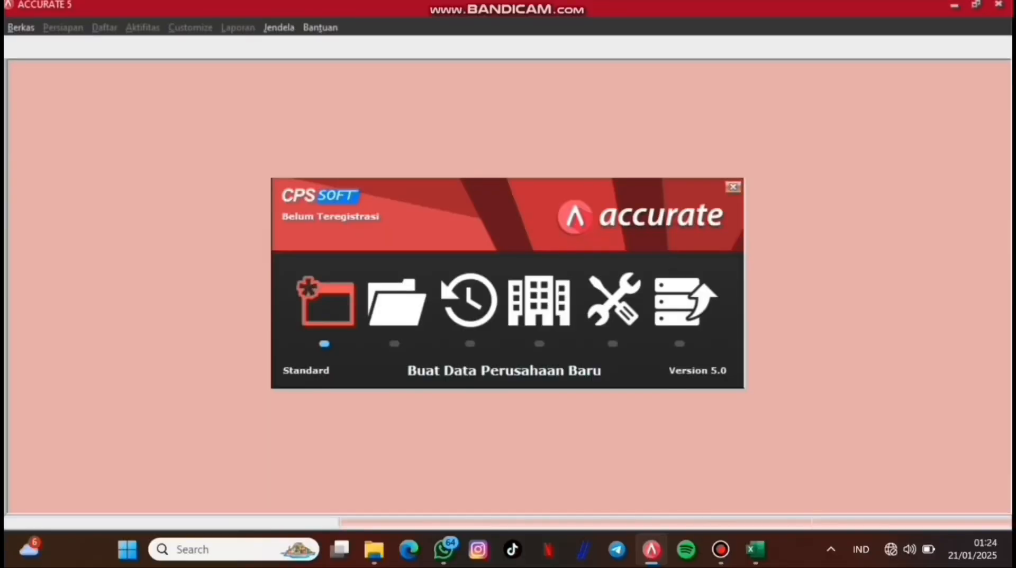
Step: Create a local company database named PT. SERASA FURNITURE inside Downloads\PT. SERASA FURNITURE
left_click(327, 302)
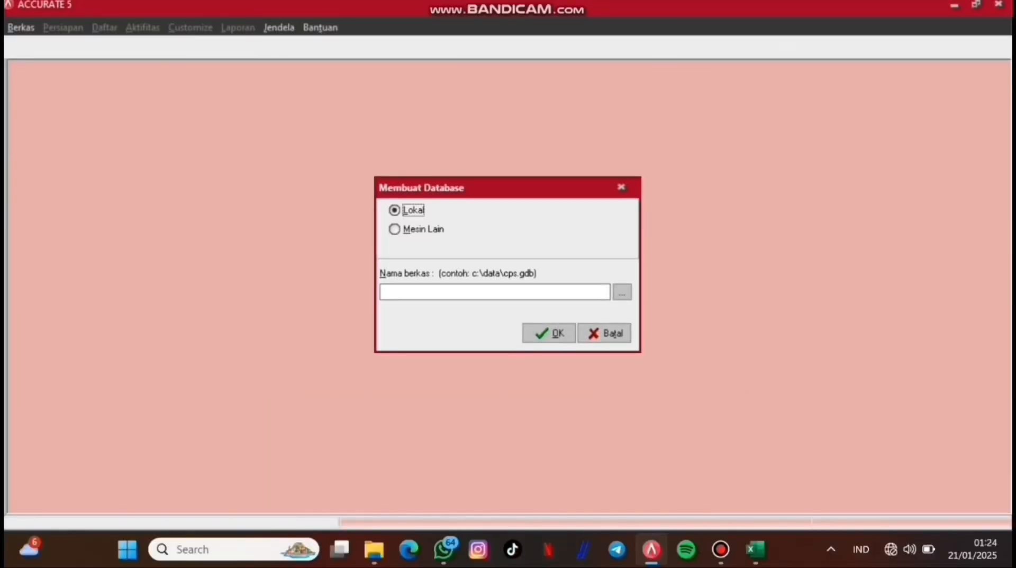
left_click(623, 291)
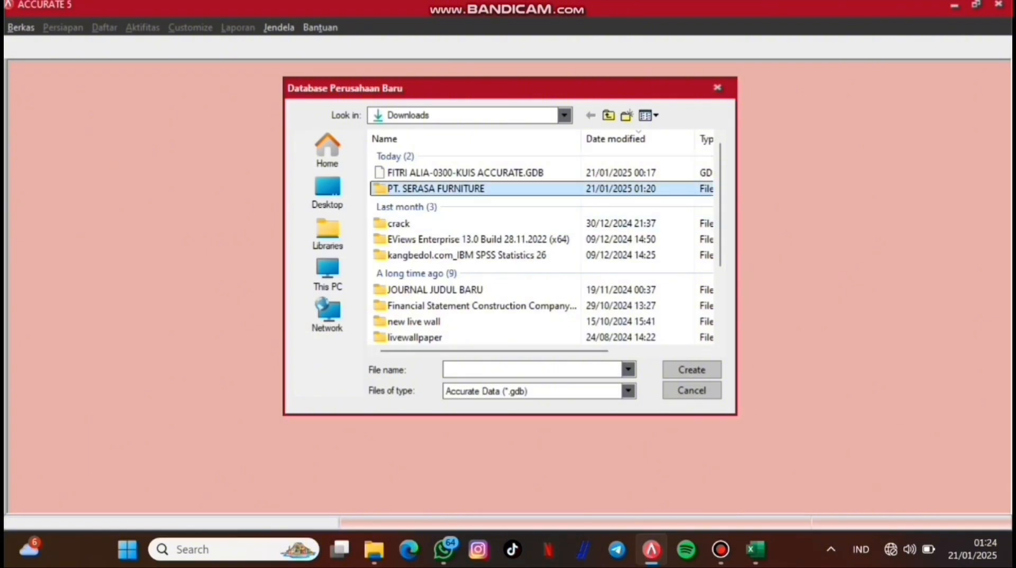
double_click(436, 189)
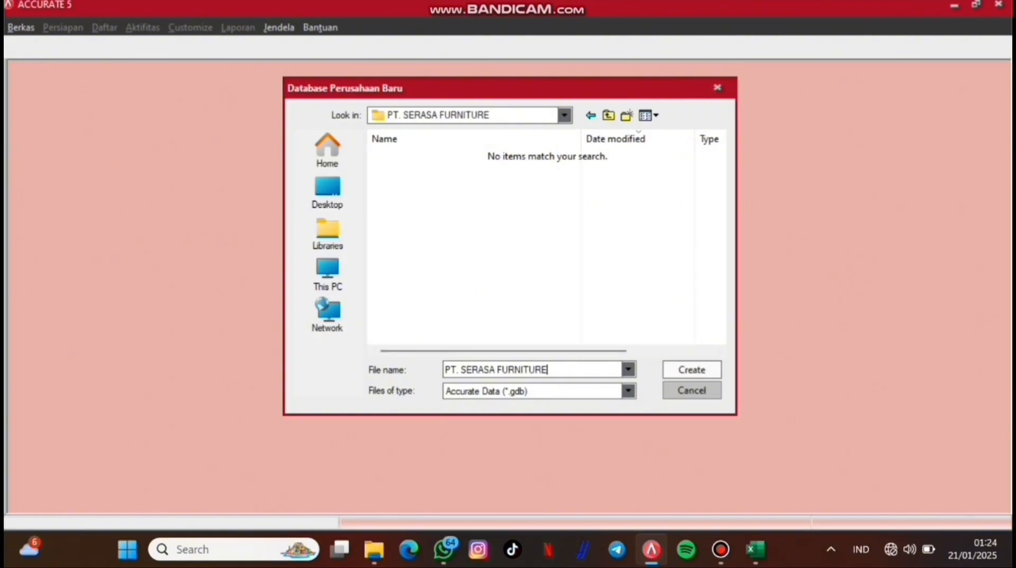
key("Return")
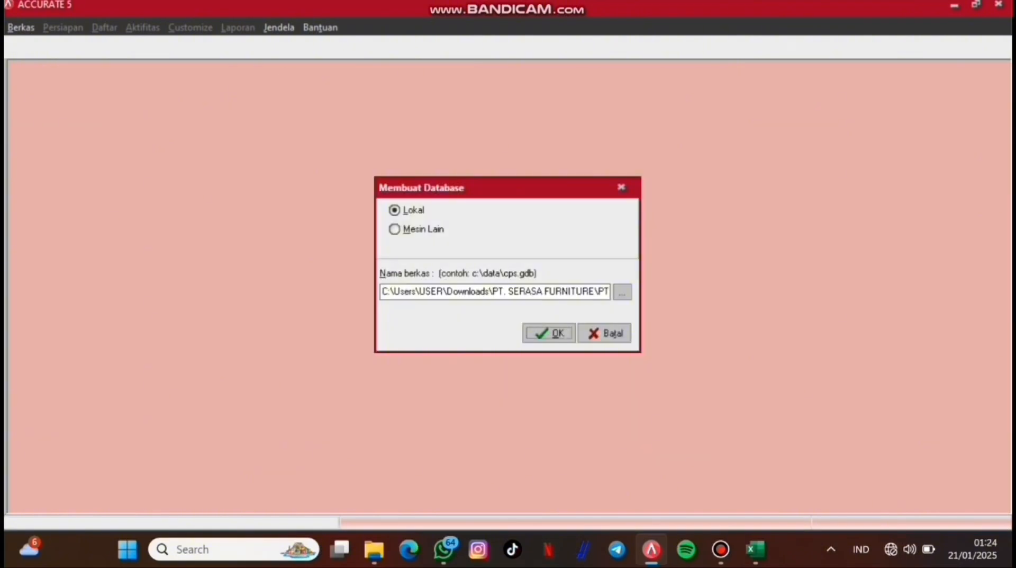
key("Return")
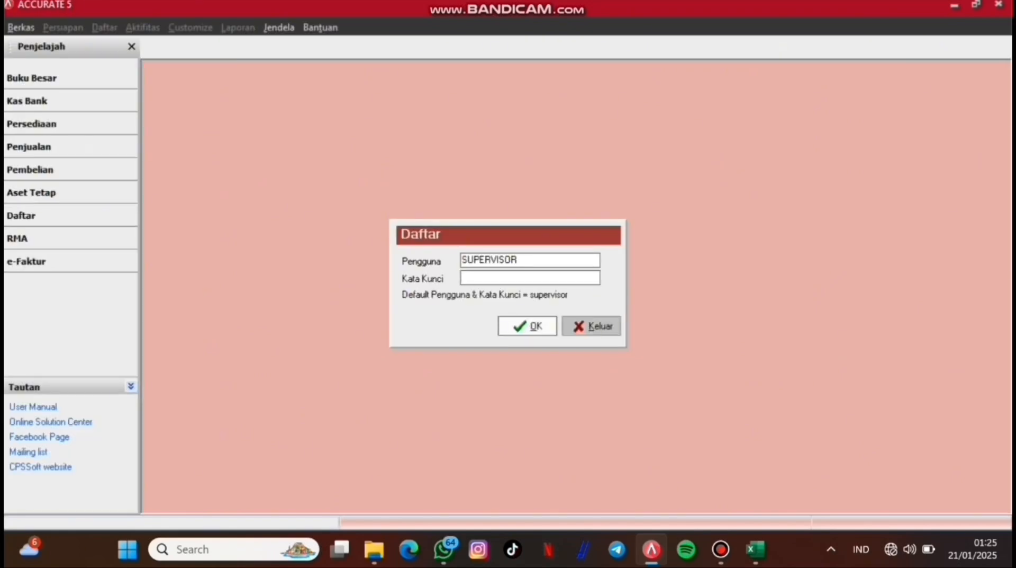
Step: Log in with the supervisor password, keep Indonesia as language, and choose Persiapan Mahir setup
type("supervisor")
key("Return")
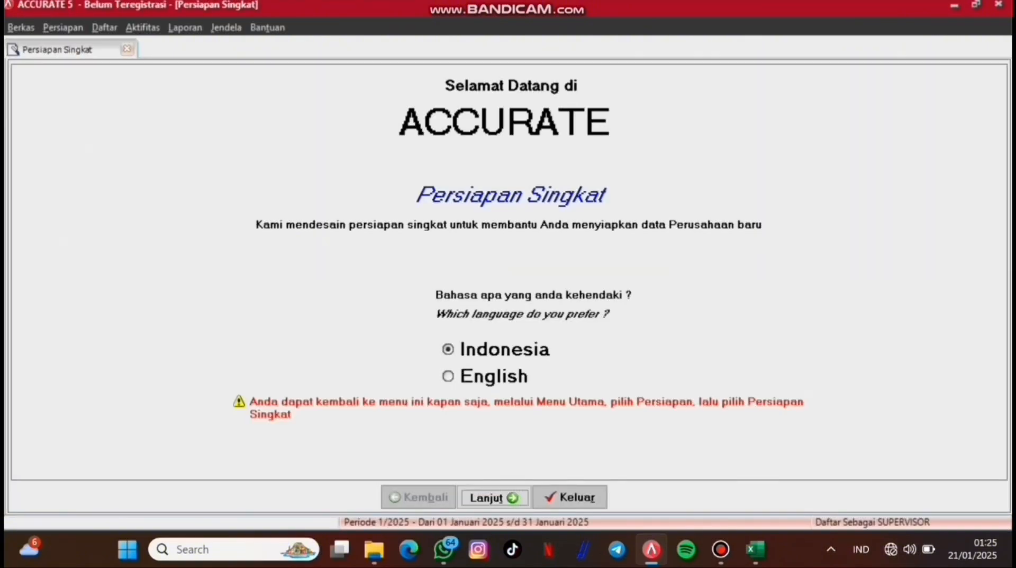
key("Return")
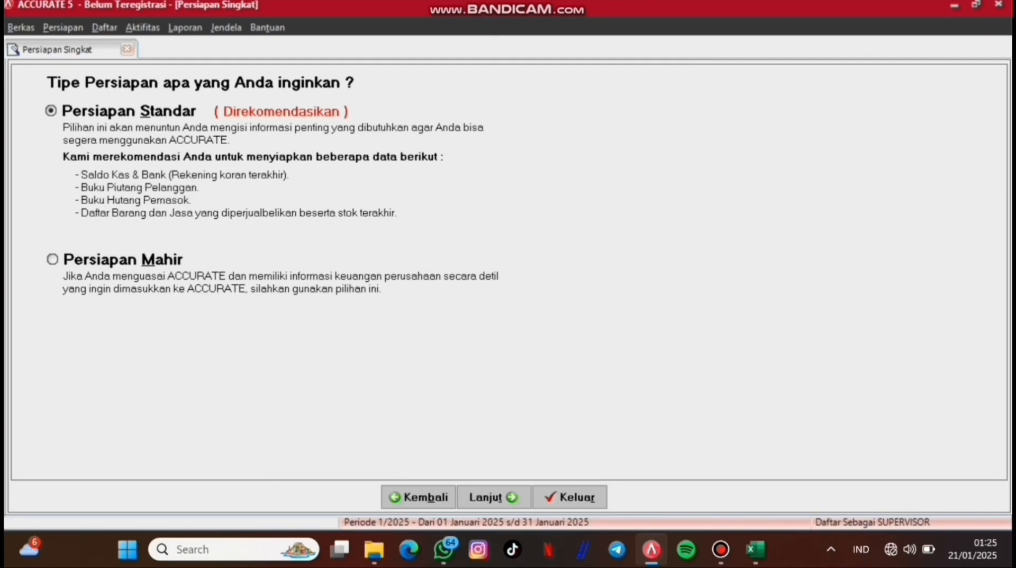
left_click(52, 259)
left_click(495, 496)
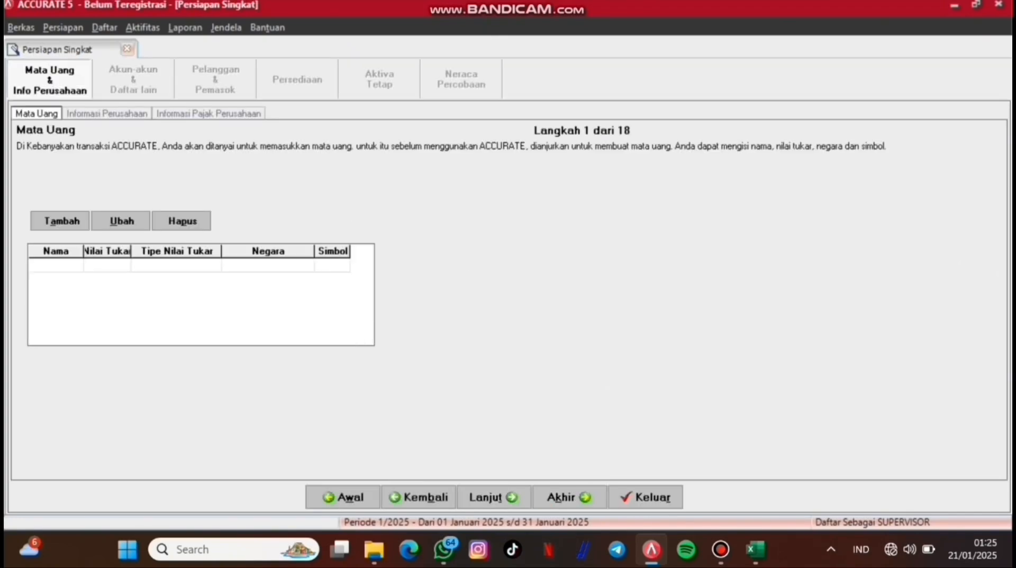
Step: Add the RUPIAH currency with rate 1, country INDONESIA and symbol Rp
type("RUPIAH")
key("Tab")
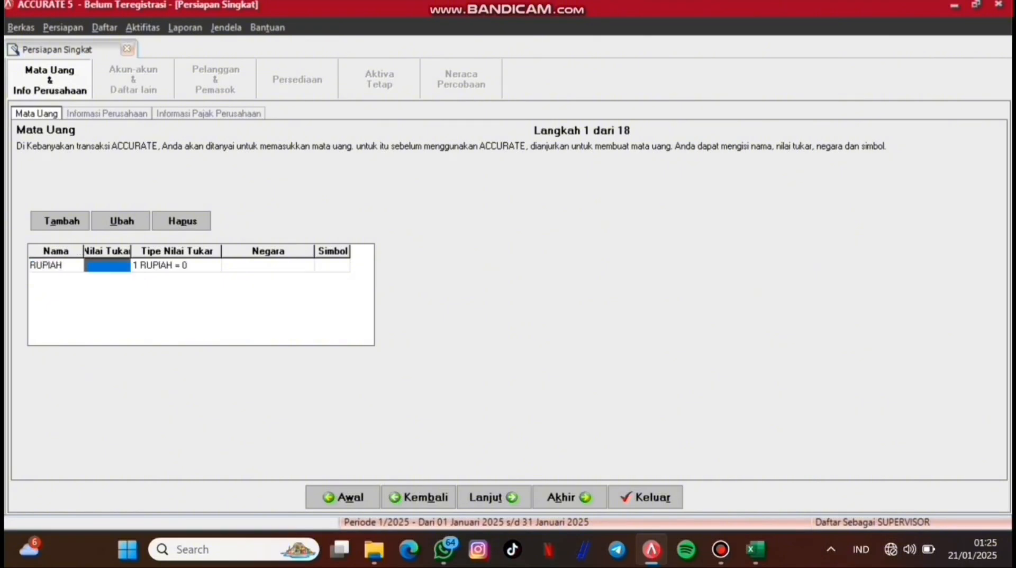
type("1")
key("Tab")
key("Tab")
type("IN")
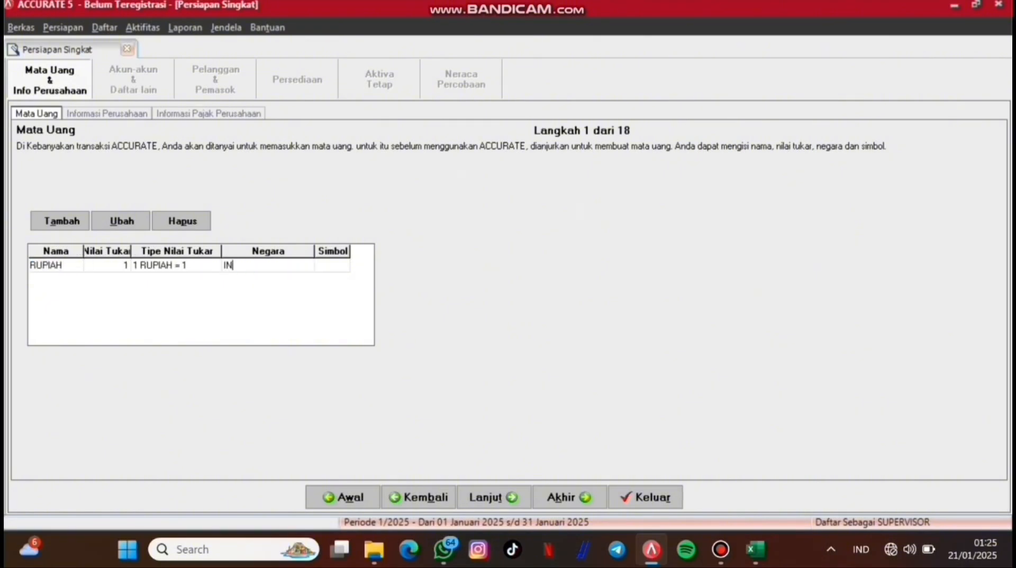
type("DONESIA")
key("Tab")
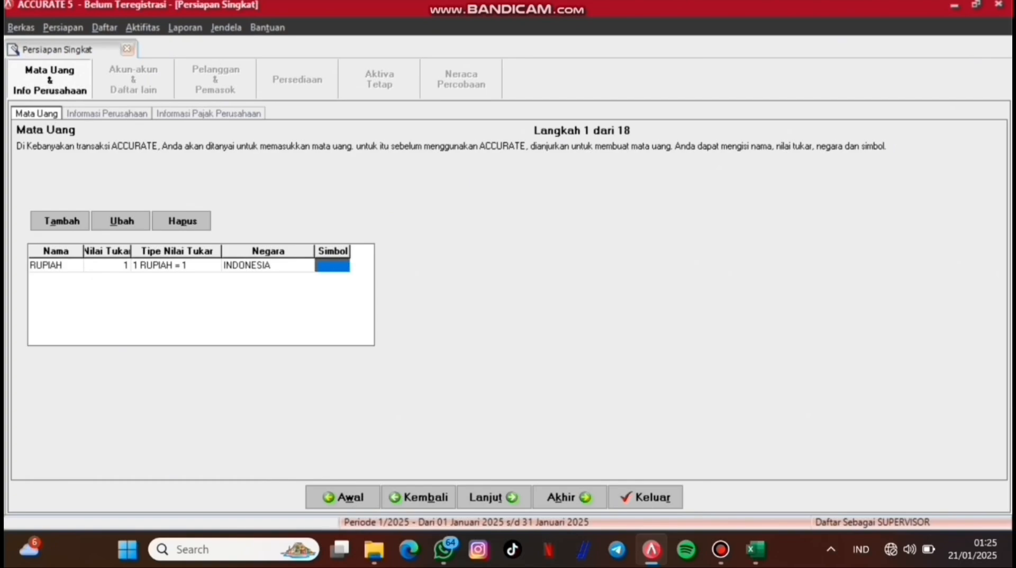
type("Rp")
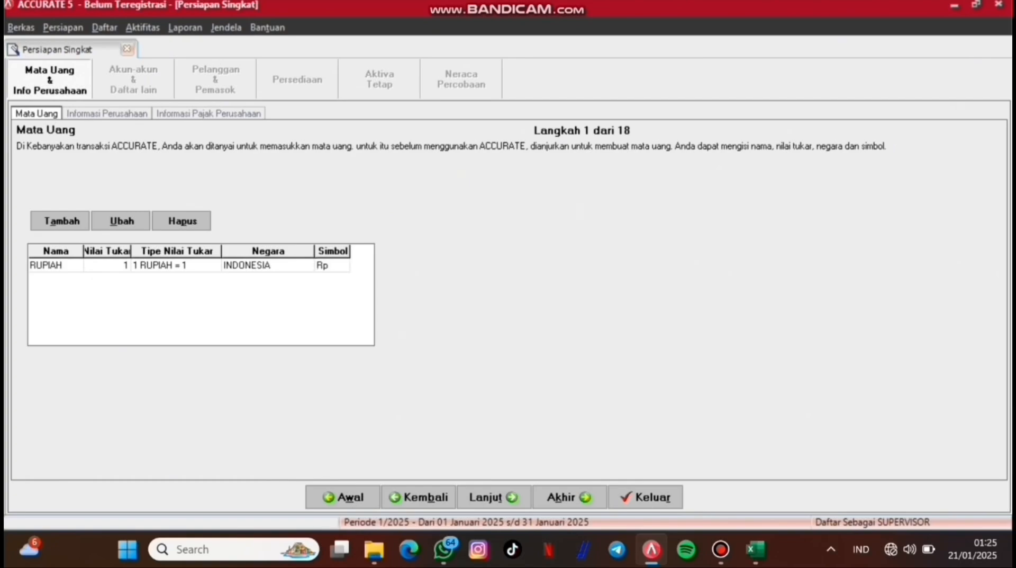
key("Tab")
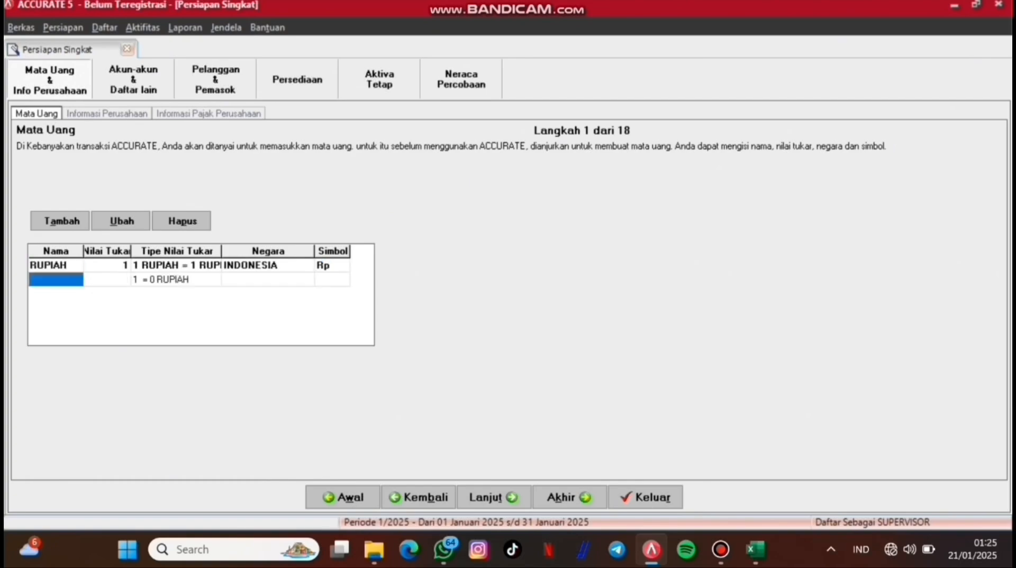
Step: Add a DOLLAR currency row with rate 16.190 and country USD
type("DOLLAR")
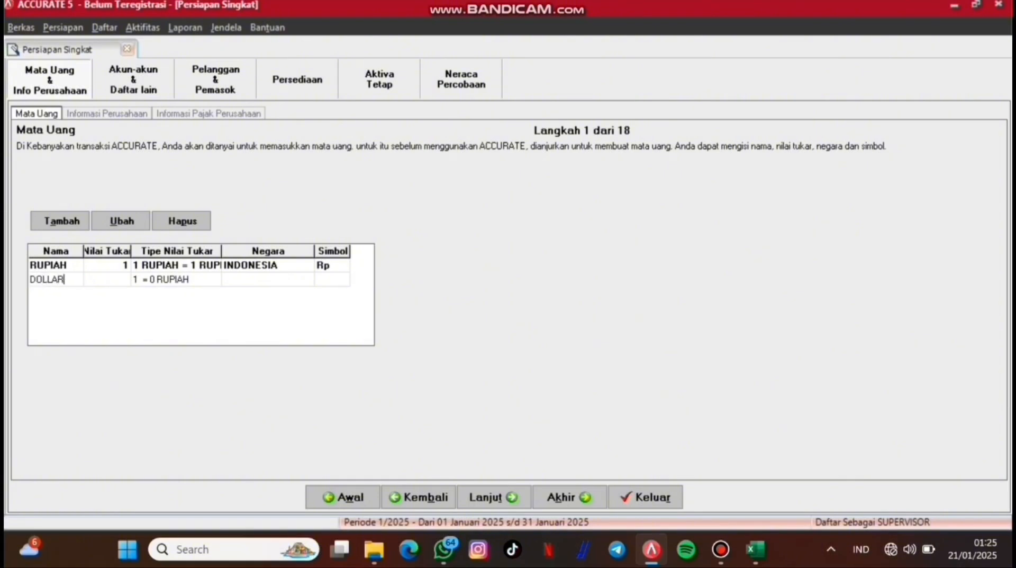
key("Tab")
type("1")
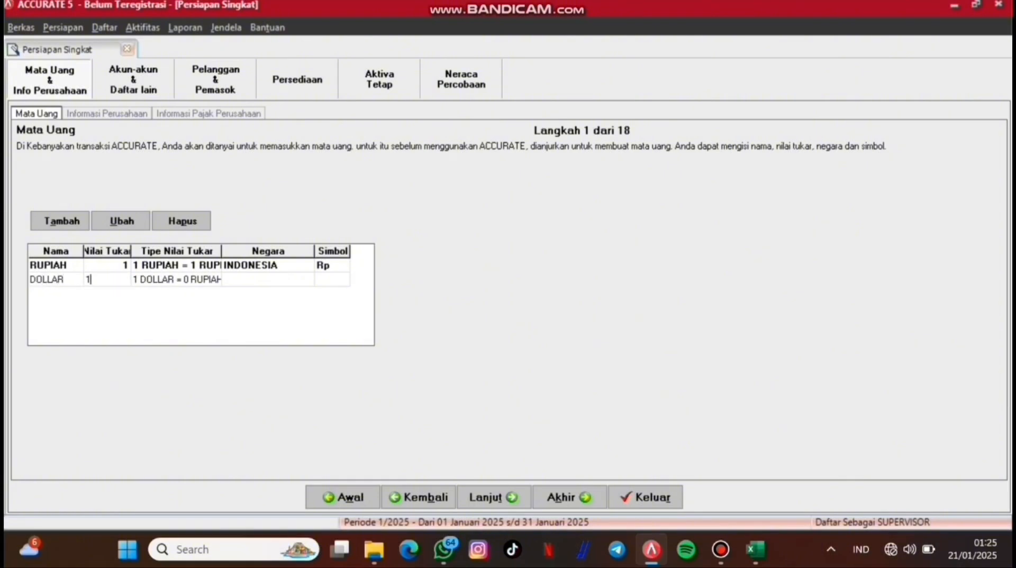
type("6.190")
key("Tab")
key("Tab")
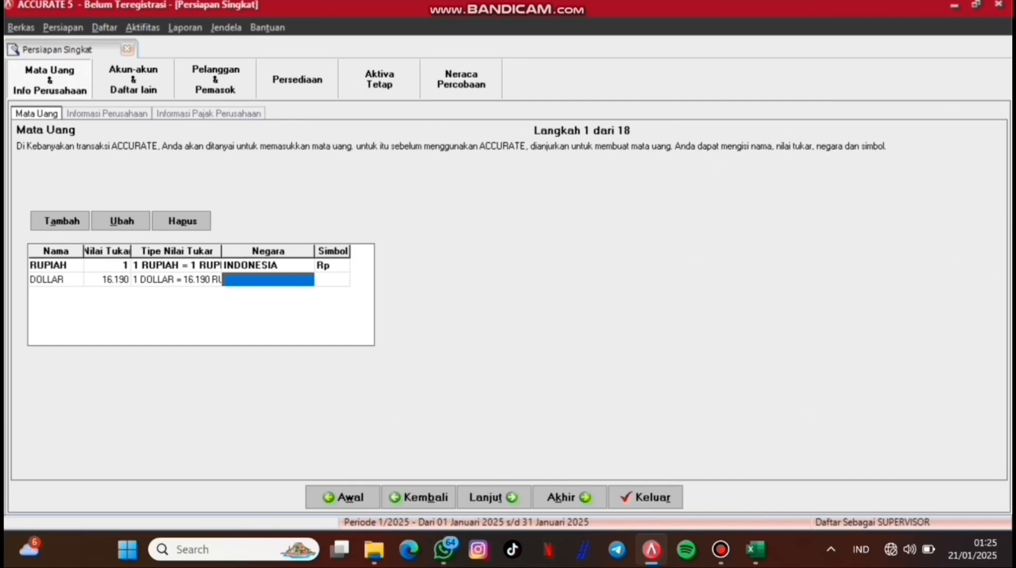
type("USD")
key("Tab")
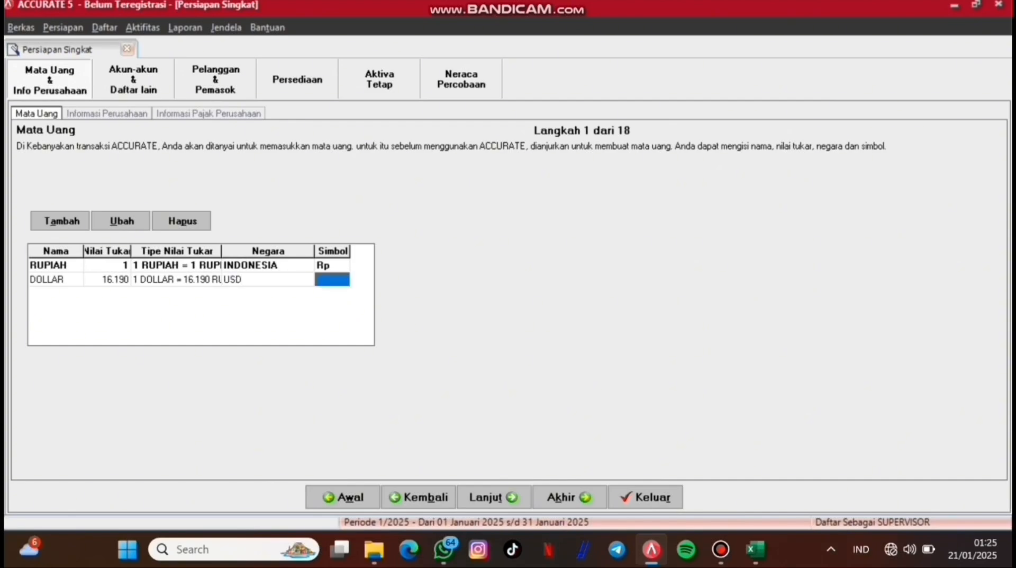
Step: Give DOLLAR the $ symbol, then enter PT. SERASA FURNITURE's name and Kota Bandung address
type("$")
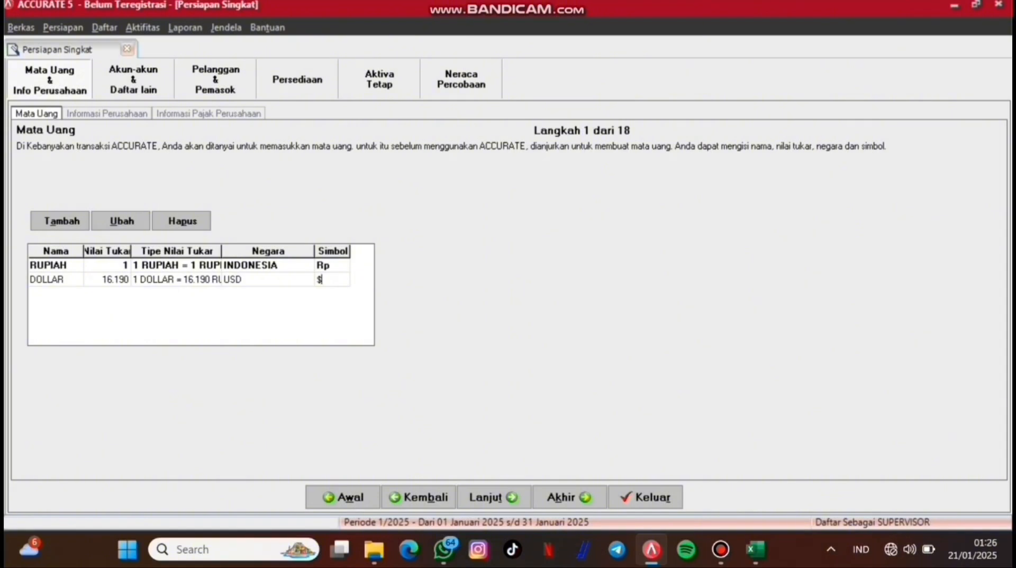
left_click(493, 497)
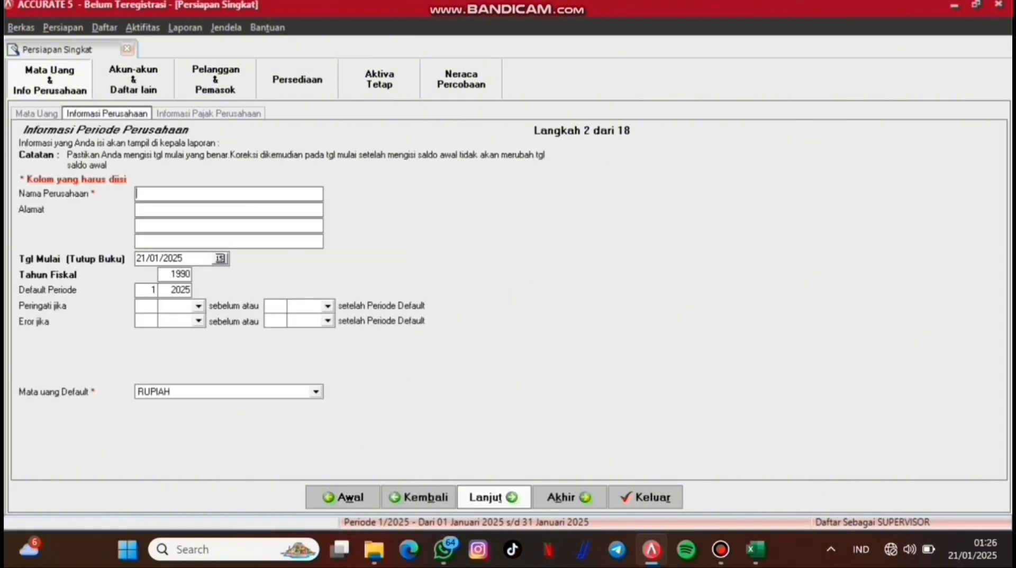
type("PT")
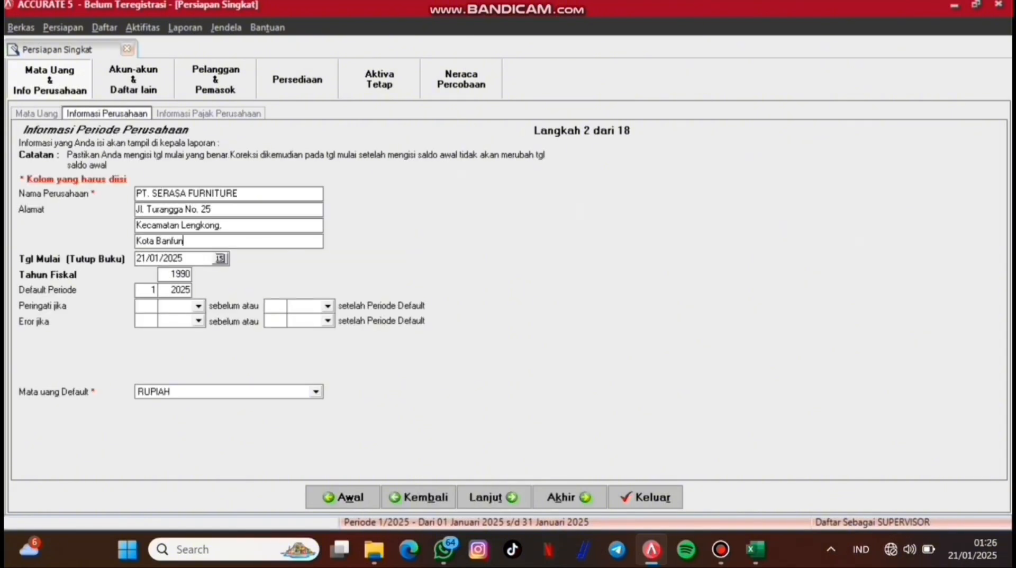
key("BackSpace")
key("BackSpace")
key("BackSpace")
type("dung")
Step: Set the start date to 31/03/2024, fiscal year 2024 and default period year 2023
left_click(175, 274)
left_click(184, 258)
key("BackSpace")
key("BackSpace")
key("BackSpace")
key("BackSpace")
key("BackSpace")
key("BackSpace")
key("BackSpace")
key("BackSpace")
type("31/03/2024")
key("Tab")
key("BackSpace")
key("BackSpace")
key("BackSpace")
key("BackSpace")
type("24")
key("Tab")
key("Tab")
type("23")
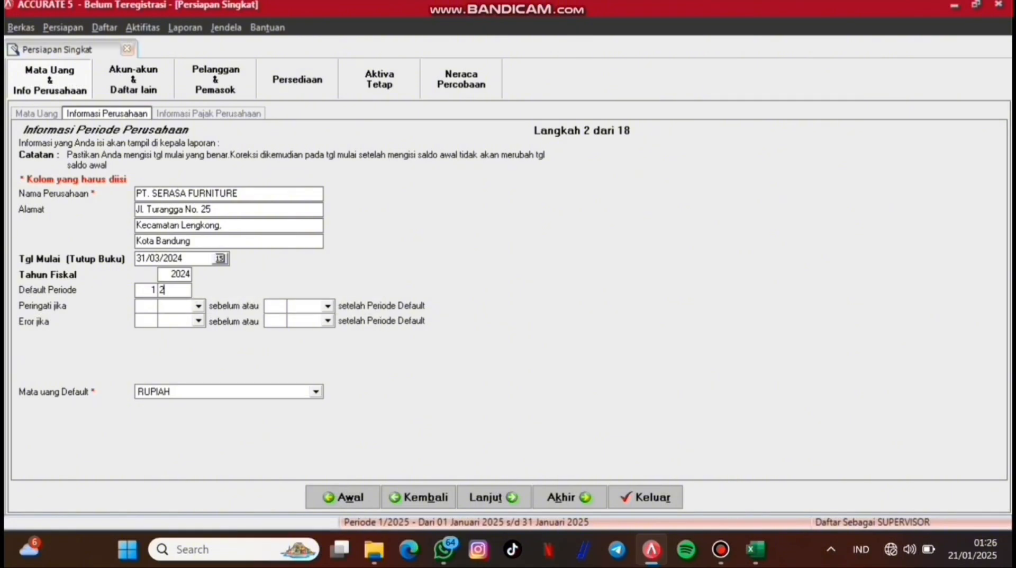
key("Tab")
Step: Fill in the tax invoice series, NPWP and PKP details, business type Perdagangan, KLU SPT 51900
left_click(494, 497)
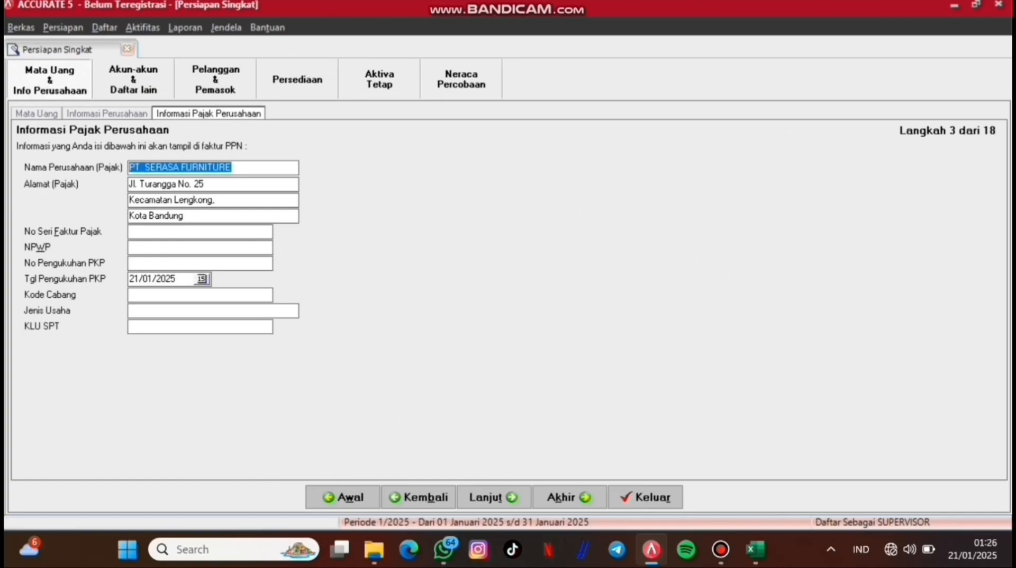
left_click(175, 231)
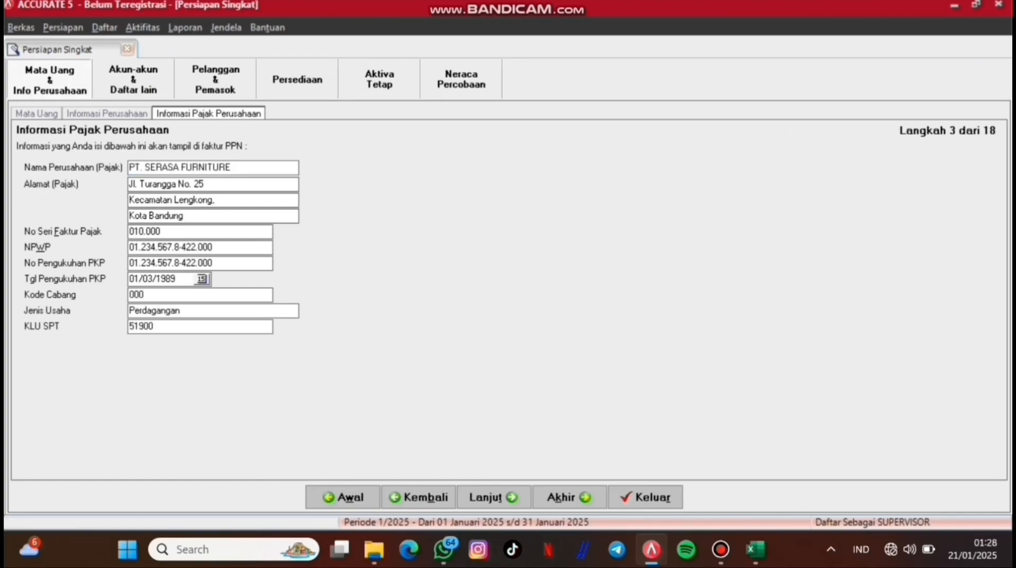
left_click(493, 496)
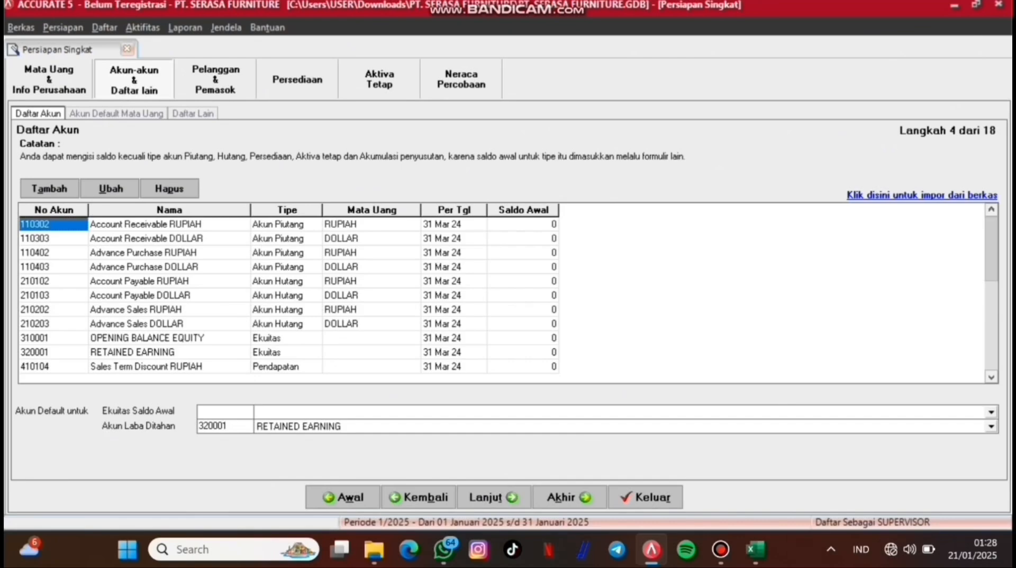
Step: Load the Excel file DAFTAR AKUN PT SERASA FURNITURE.xls into the account import
left_click(922, 195)
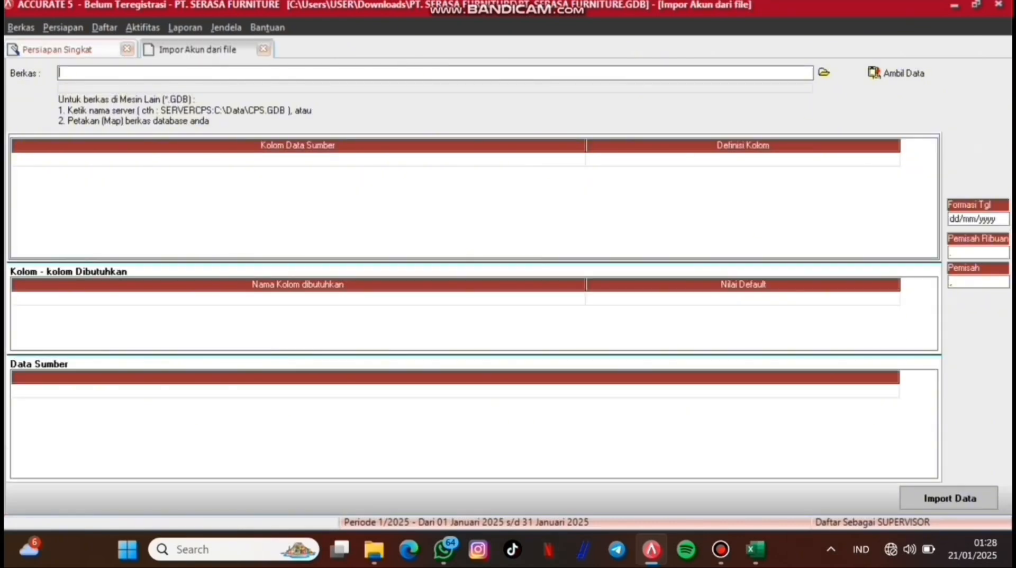
left_click(825, 72)
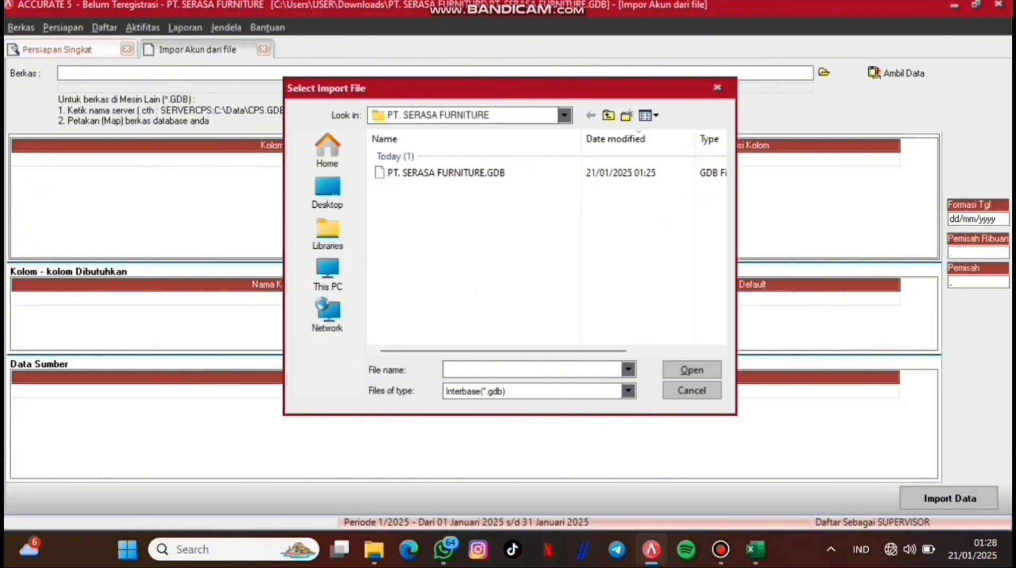
left_click(628, 390)
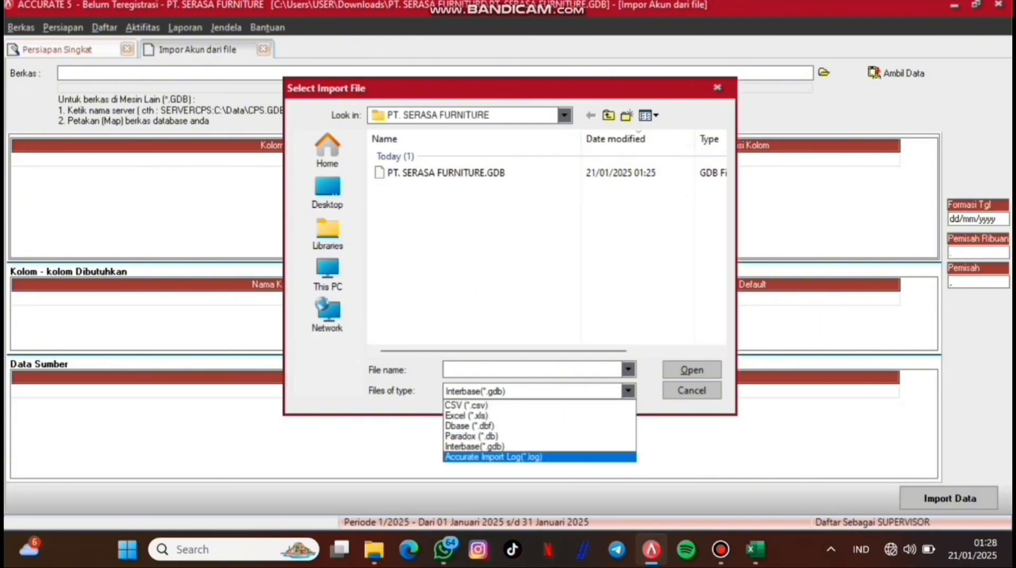
left_click(487, 416)
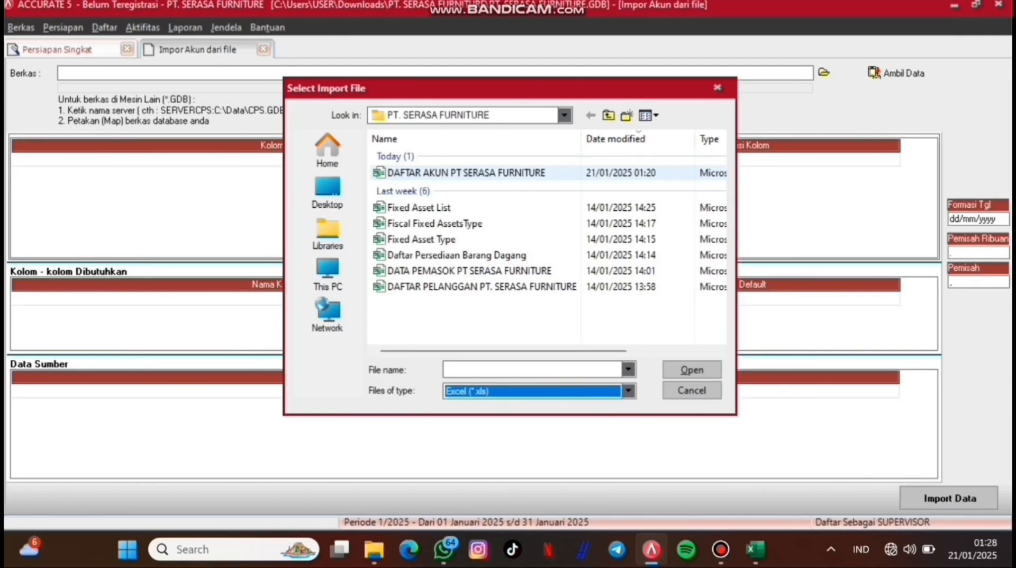
left_click(466, 173)
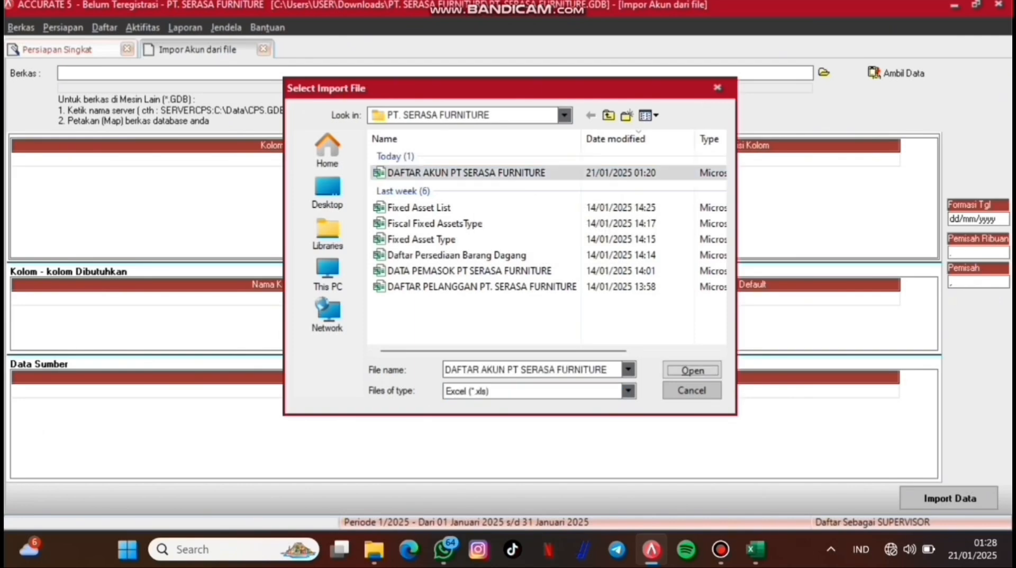
left_click(693, 370)
left_click(896, 73)
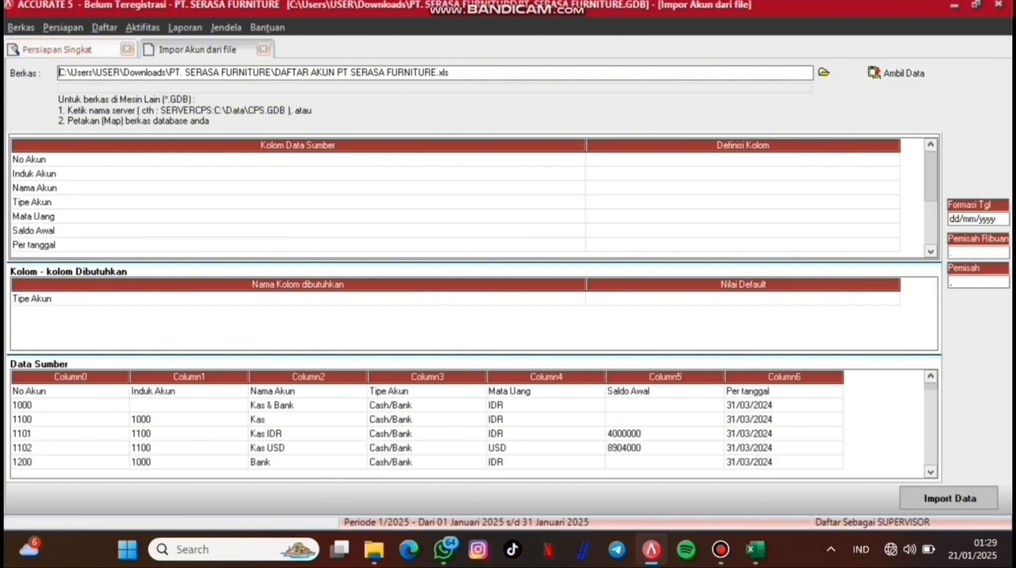
Step: Map the columns to No. Akun, Akun Induk, Nama Akun and Tipe Akun
left_click(744, 159)
left_click(893, 160)
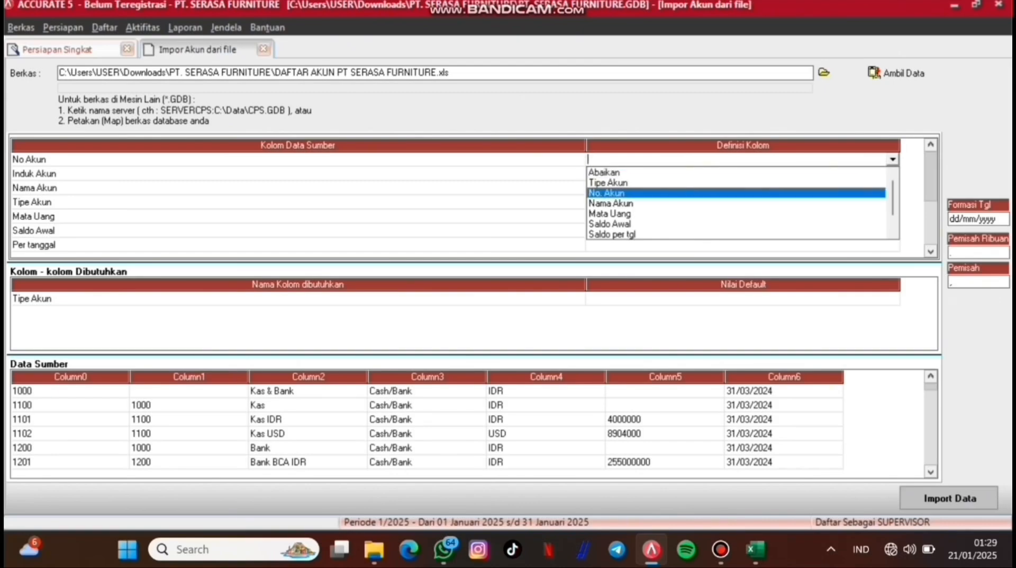
left_click(736, 192)
left_click(743, 173)
left_click(743, 173)
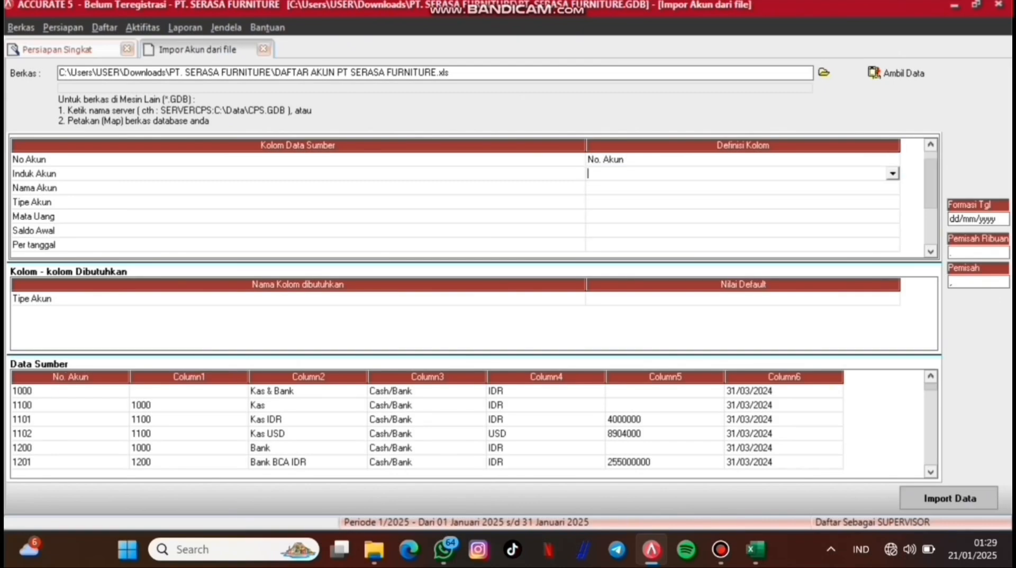
left_click(893, 174)
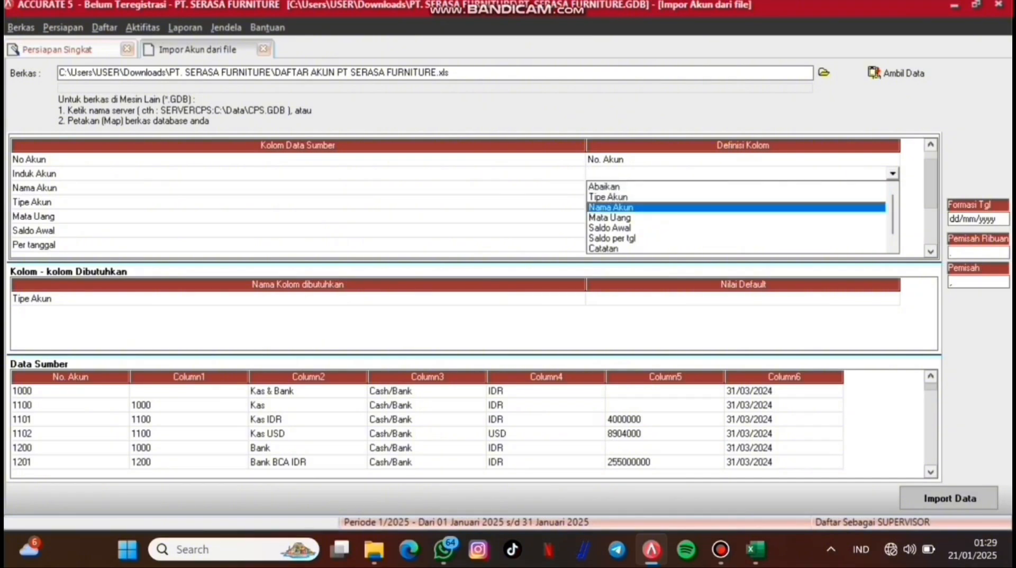
key("Down")
key("Down")
key("Down")
key("Down")
key("Down")
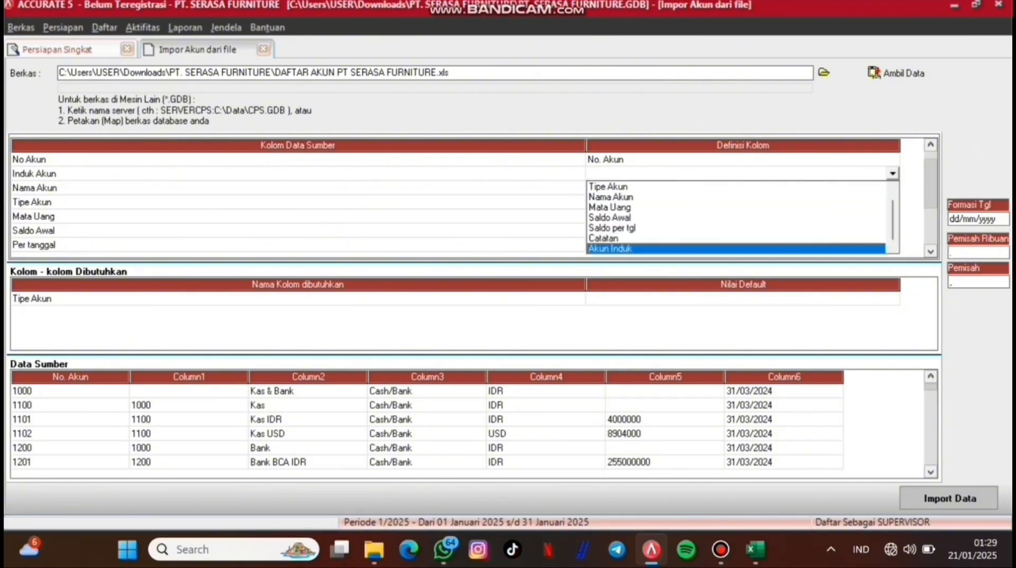
key("Return")
left_click(743, 188)
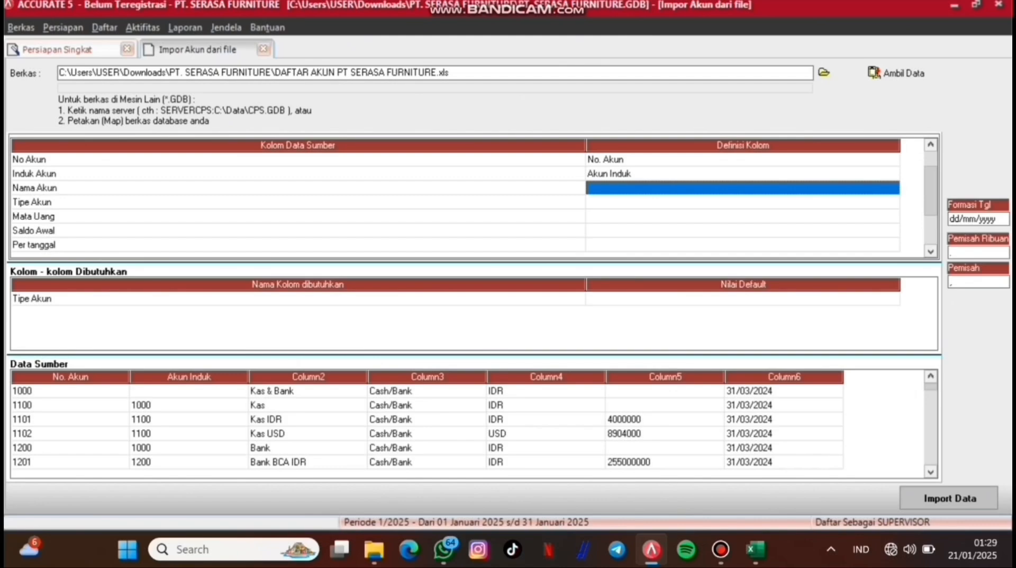
left_click(743, 188)
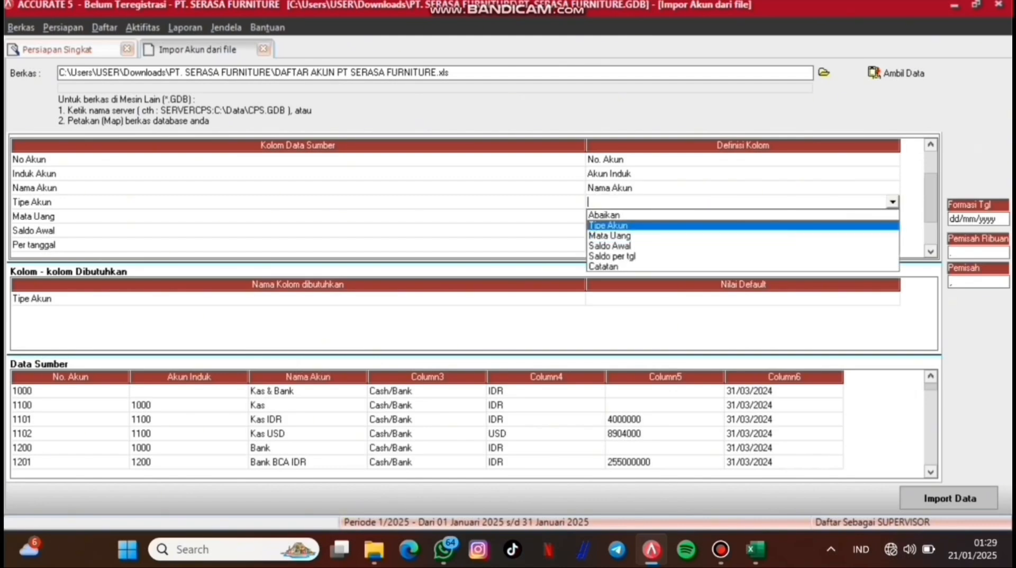
key("Return")
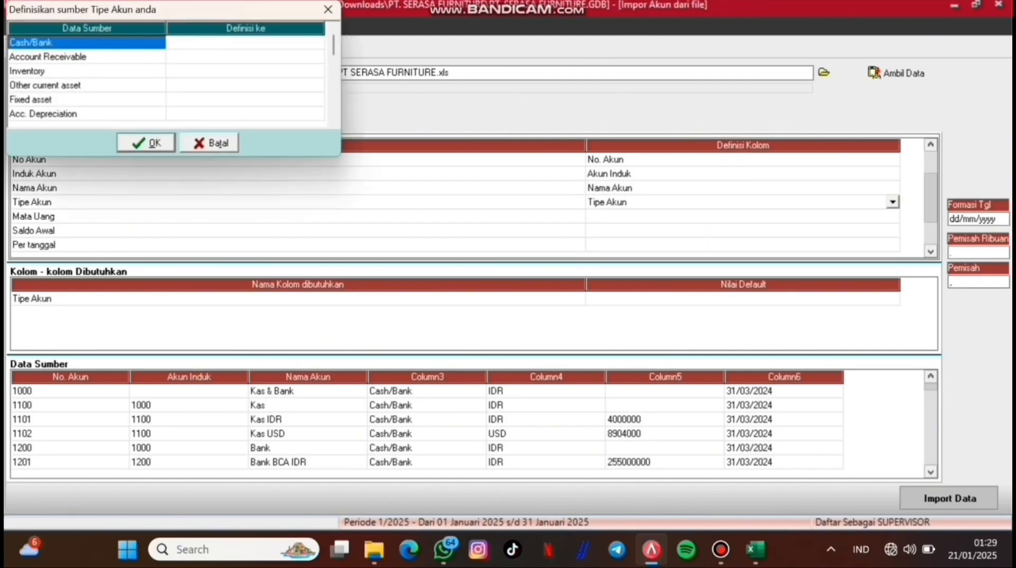
Step: Match account types, e.g. Cash/Bank to Kas/Bank and Equity to Ekuitas, then confirm
left_click(246, 43)
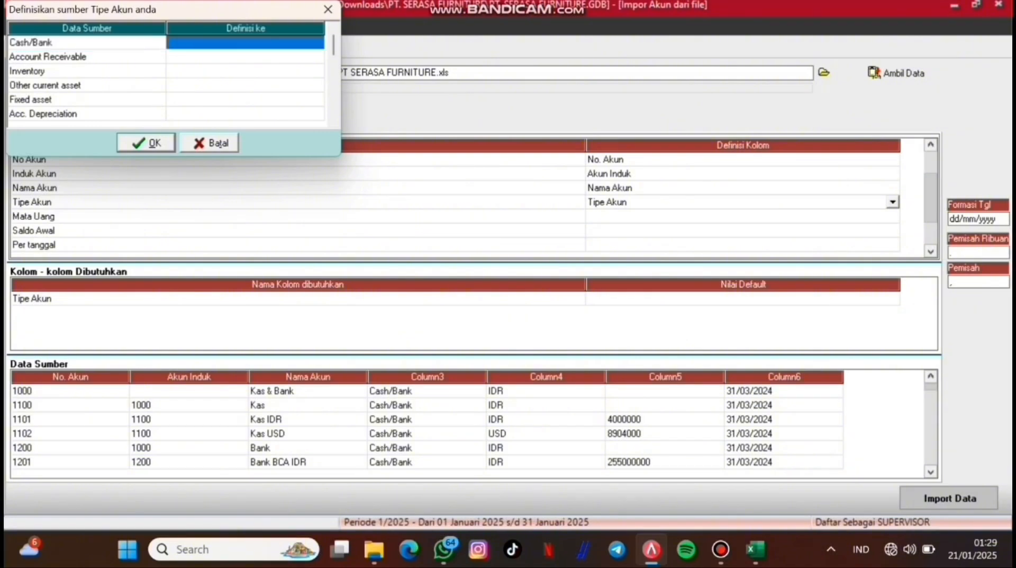
left_click(246, 43)
left_click(318, 43)
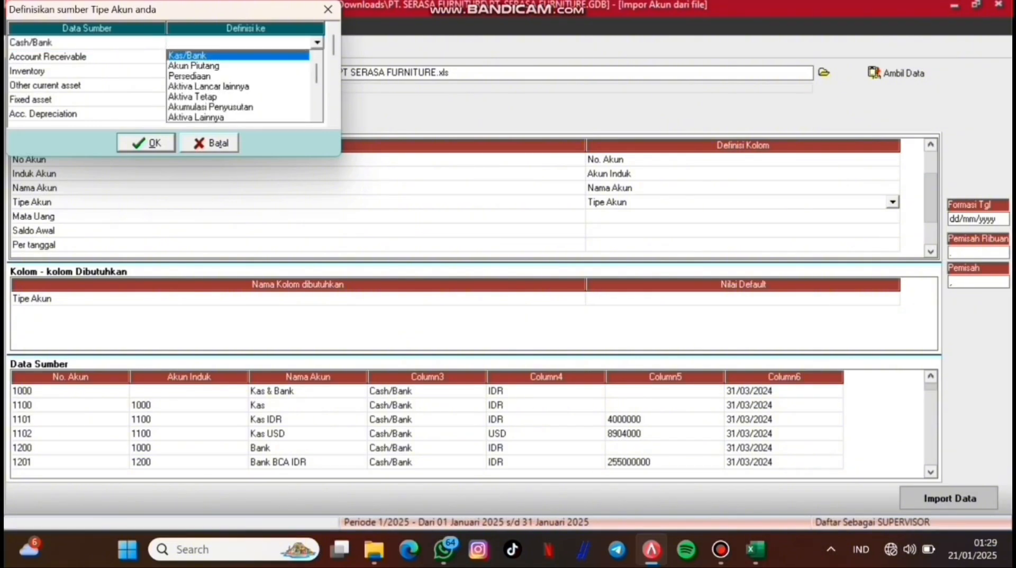
left_click(237, 55)
left_click(246, 56)
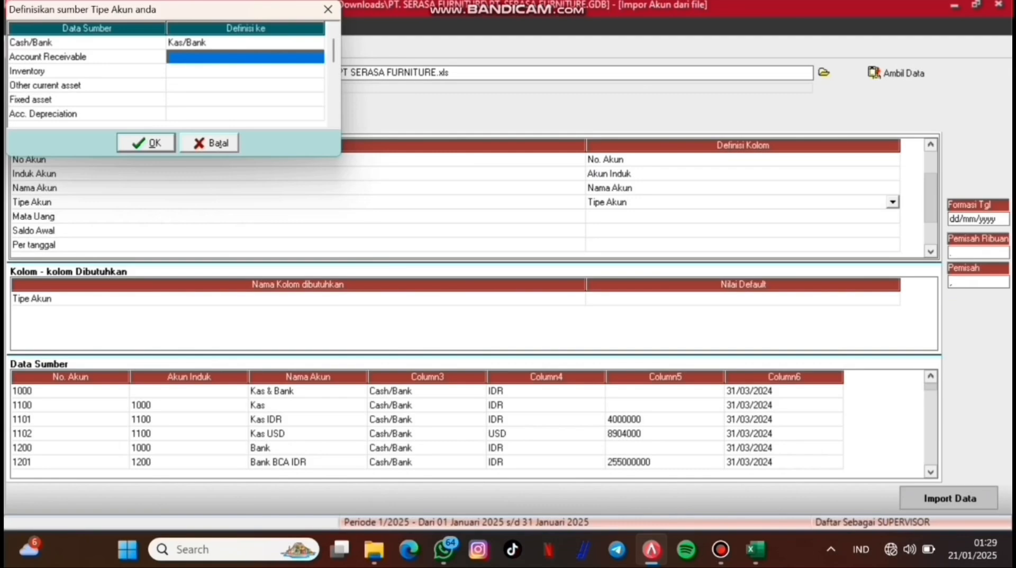
left_click(246, 57)
left_click(317, 56)
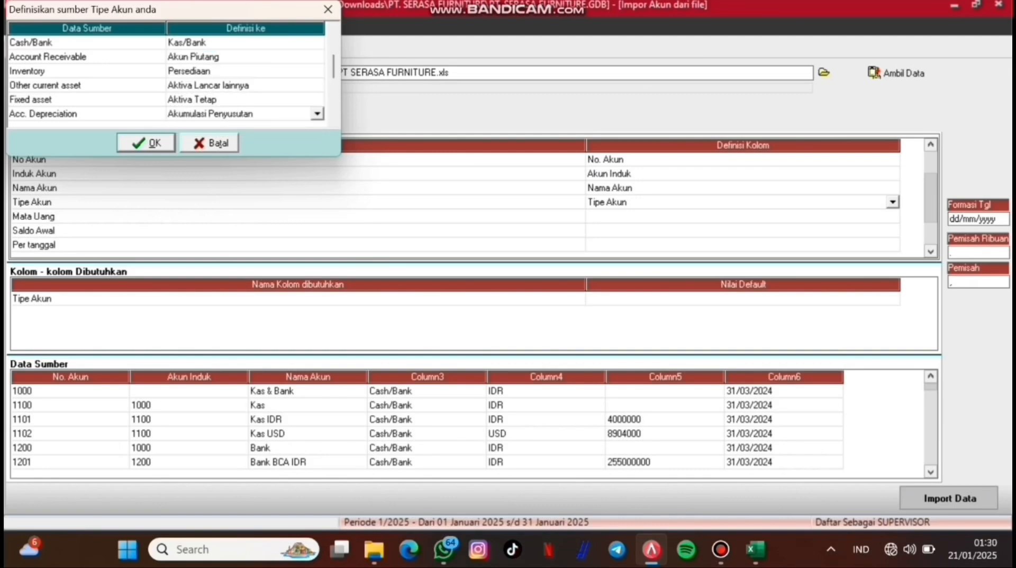
scroll(245, 114, "down", 3)
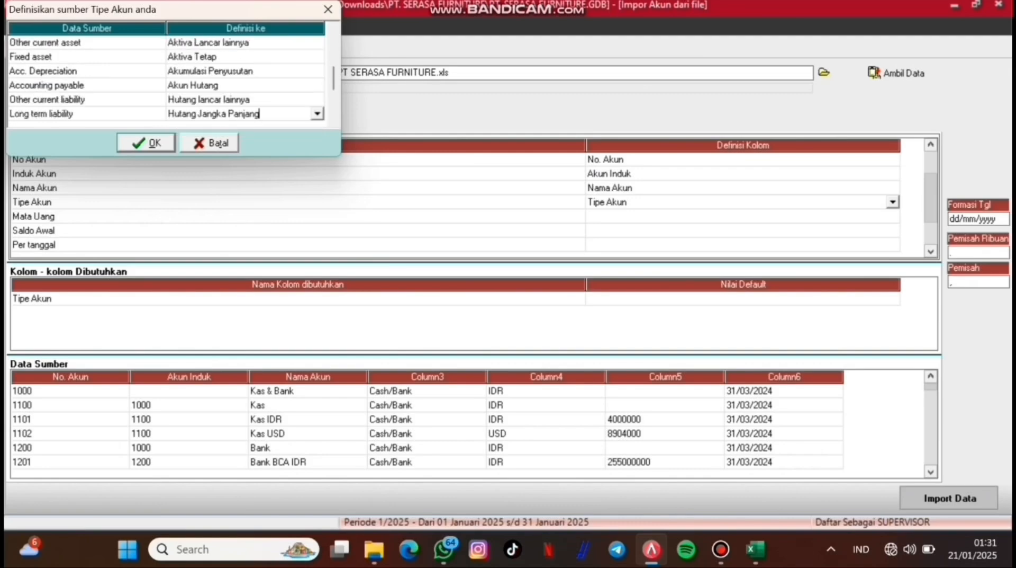
key("Down")
key("Down")
key("Down")
key("Down")
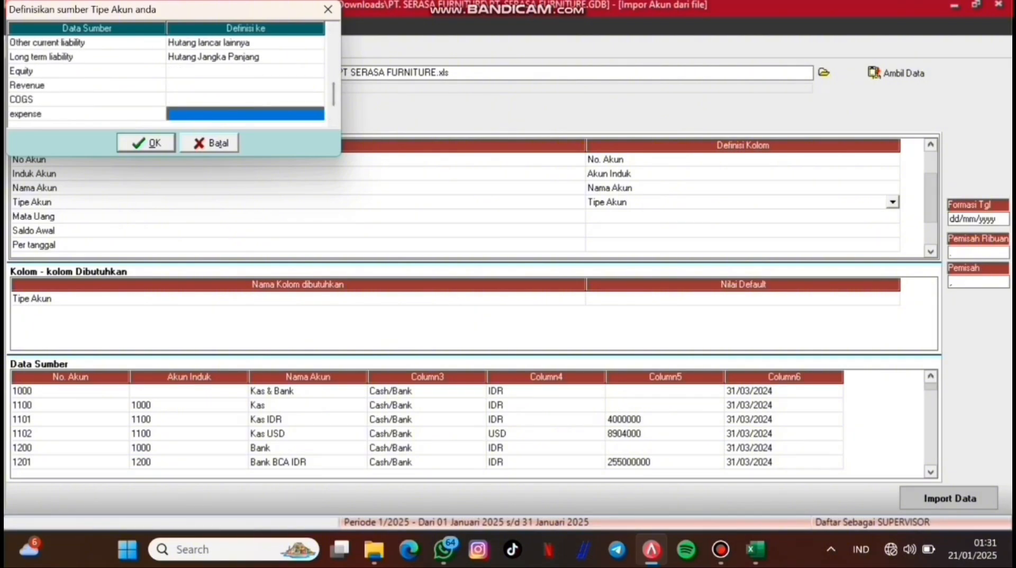
left_click(246, 71)
left_click(245, 71)
key("alt+Down")
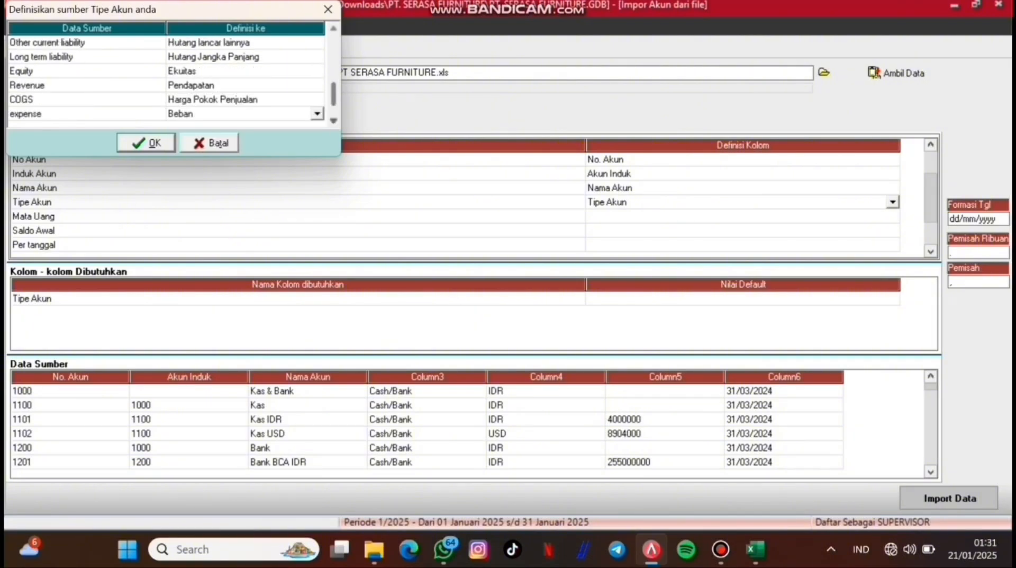
key("Down")
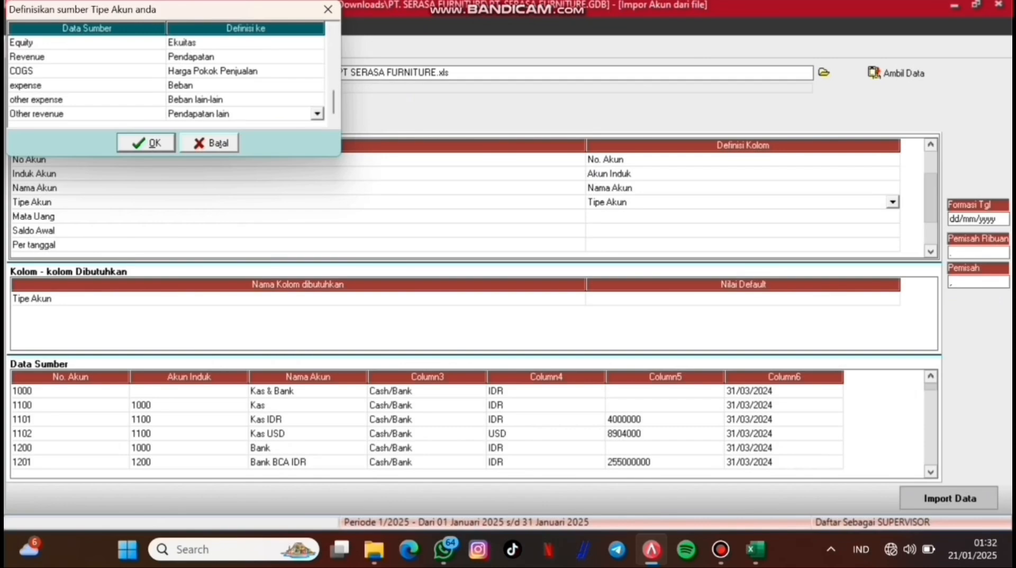
key("Return")
Step: Map the Mata Uang column, matching IDR to RUPIAH and USD to DOLLAR
left_click(743, 216)
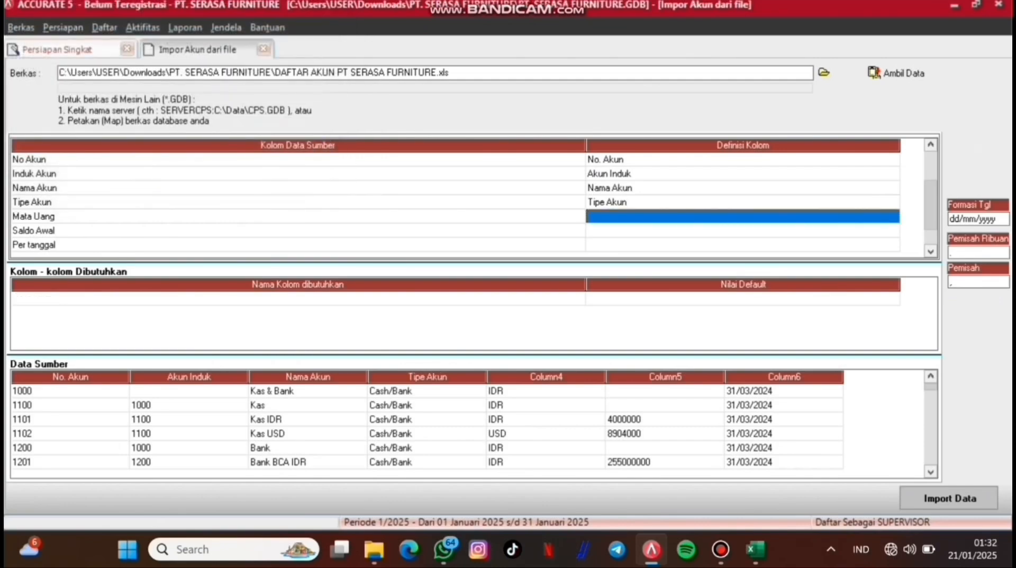
left_click(743, 217)
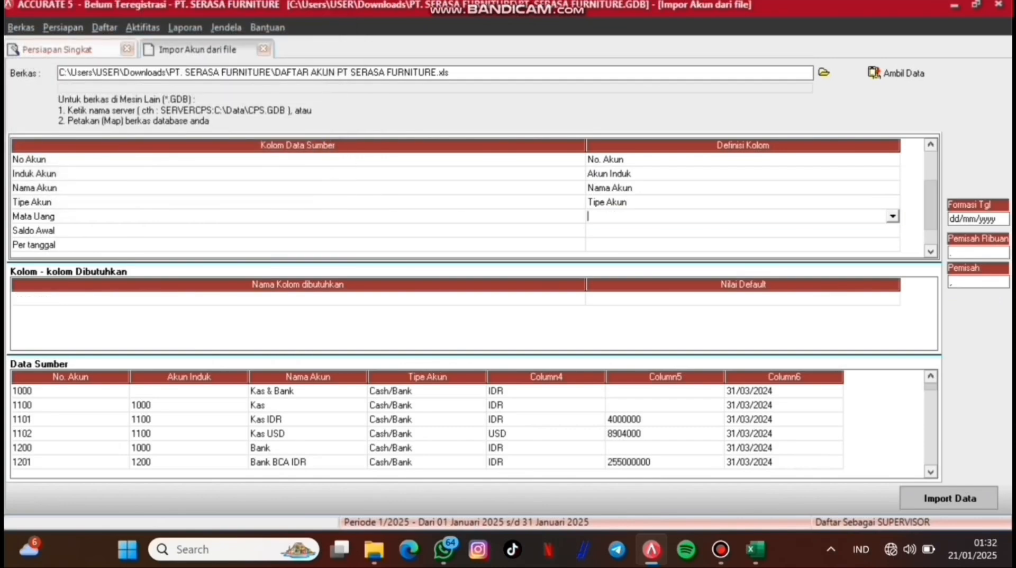
left_click(893, 216)
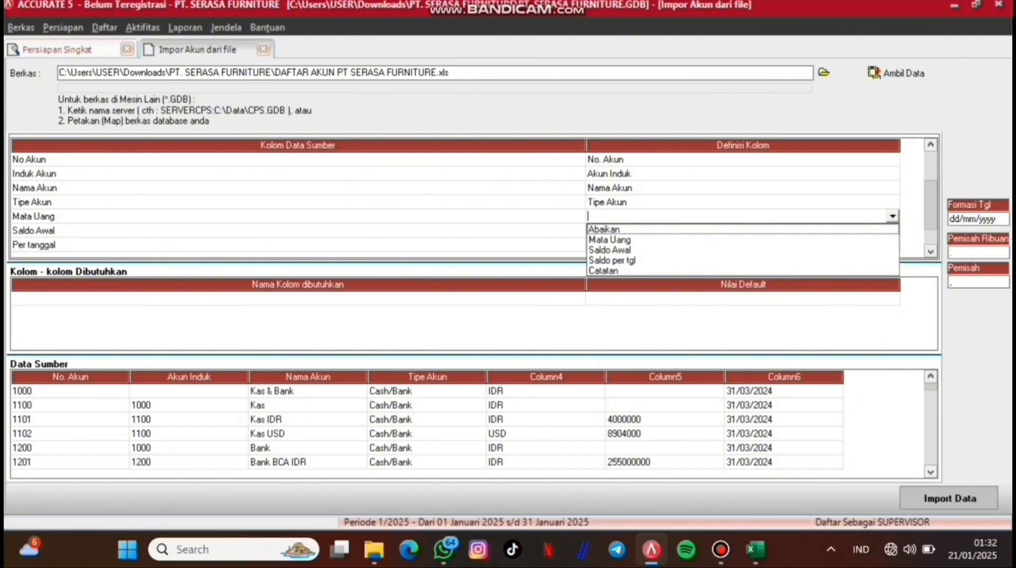
key("Down")
key("Return")
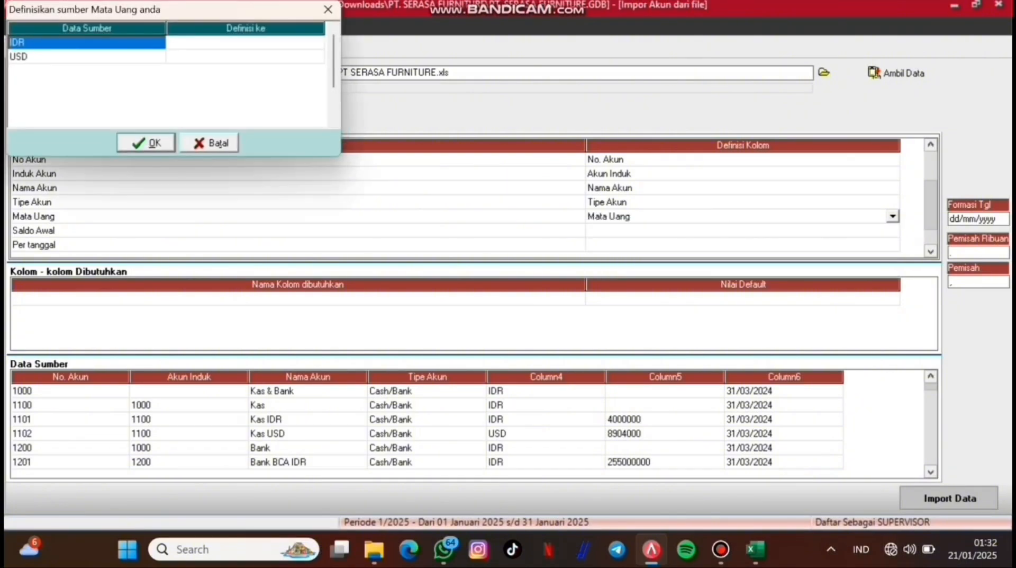
left_click(245, 42)
left_click(246, 43)
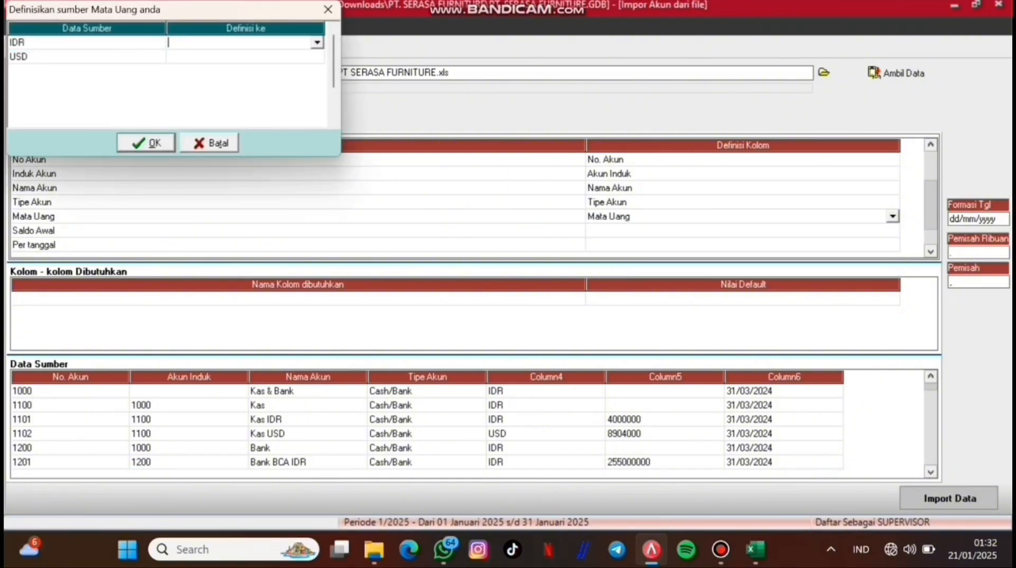
left_click(317, 42)
left_click(245, 56)
left_click(246, 56)
left_click(246, 57)
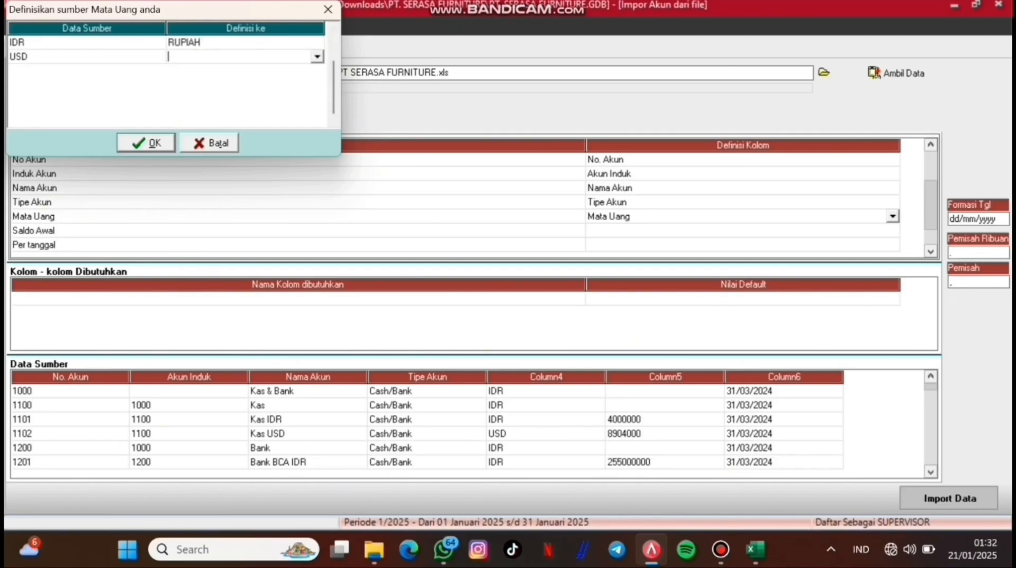
left_click(317, 57)
left_click(245, 80)
left_click(146, 142)
Step: Map Saldo Awal and Per tanggal to Saldo Awal and Saldo per tgl, then import all 63 accounts
left_click(743, 231)
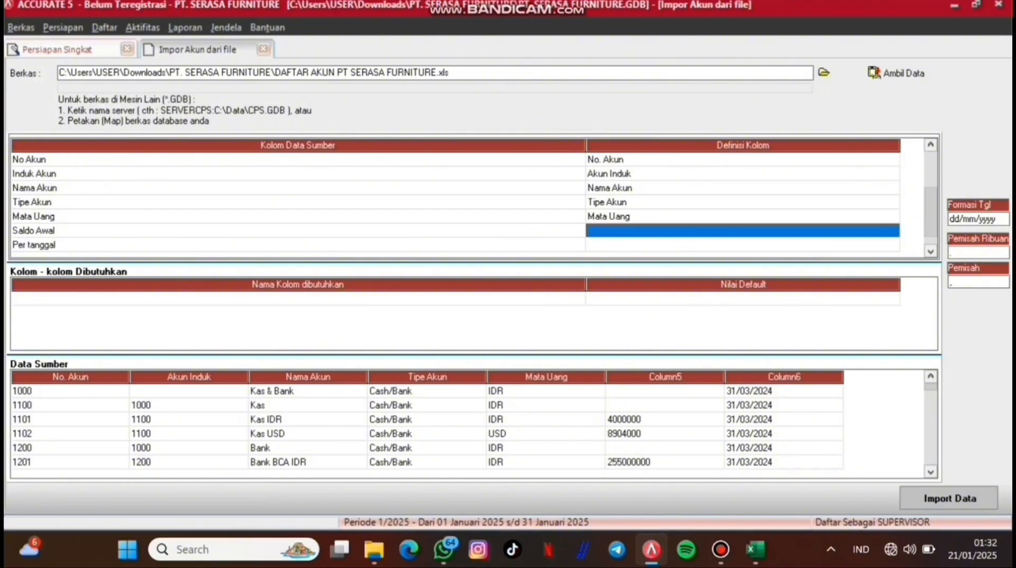
left_click(742, 231)
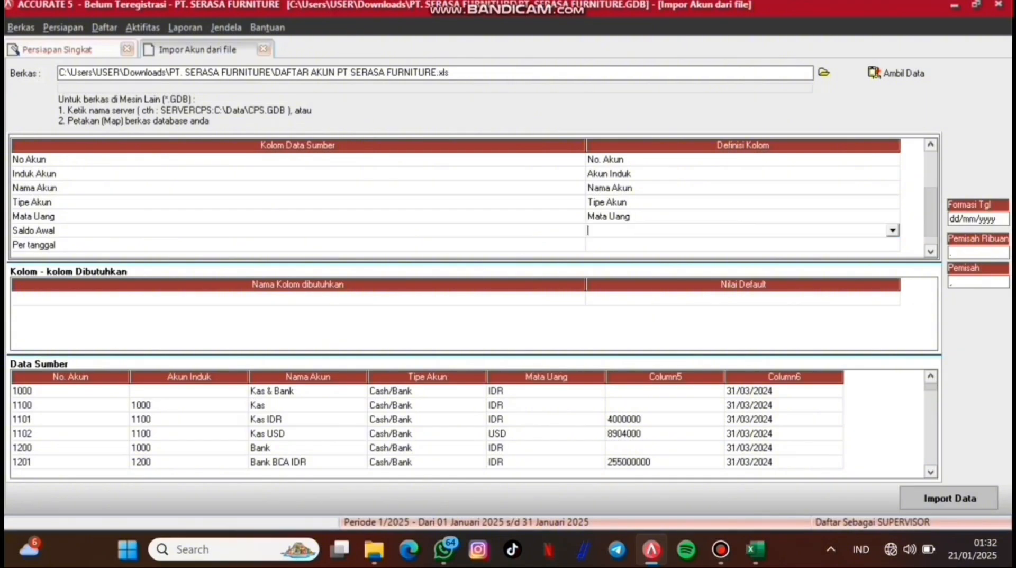
left_click(893, 231)
left_click(743, 253)
left_click(743, 244)
left_click(743, 244)
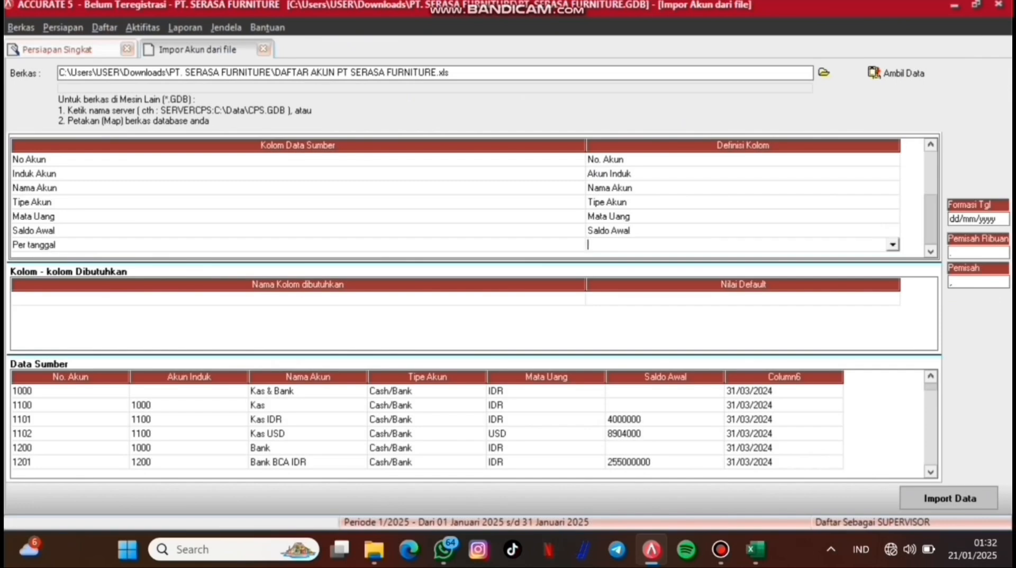
left_click(893, 245)
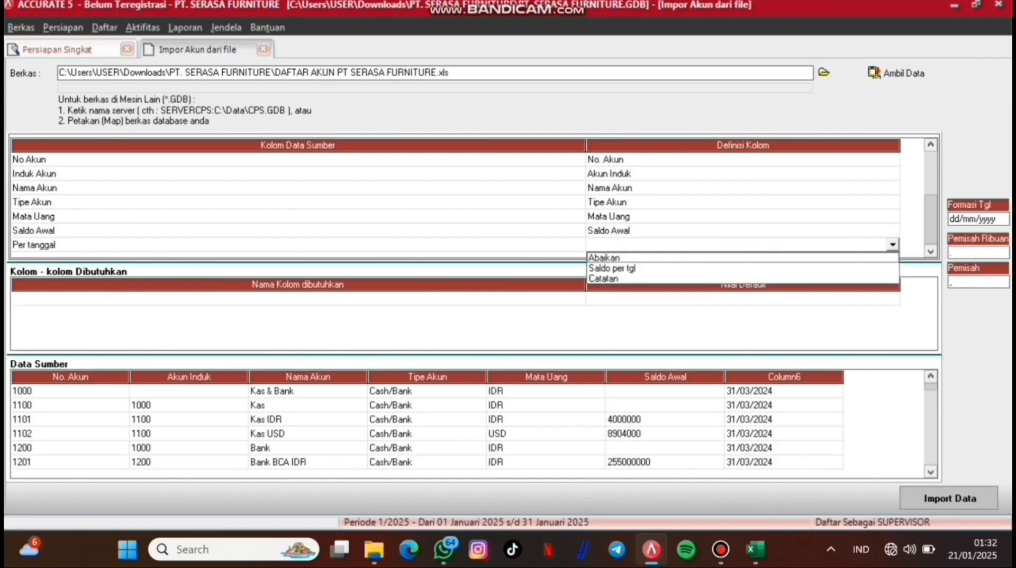
left_click(743, 268)
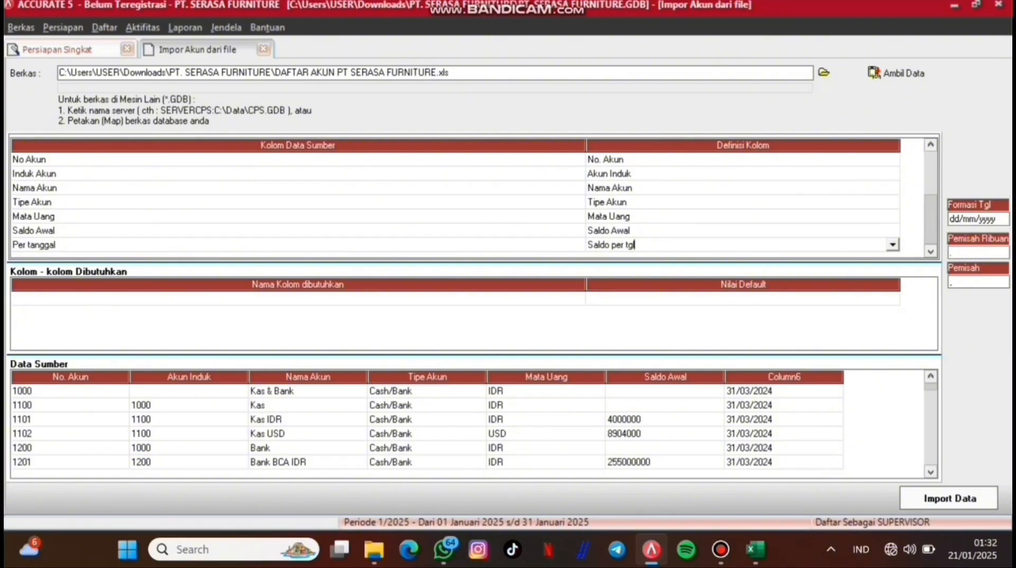
left_click(950, 498)
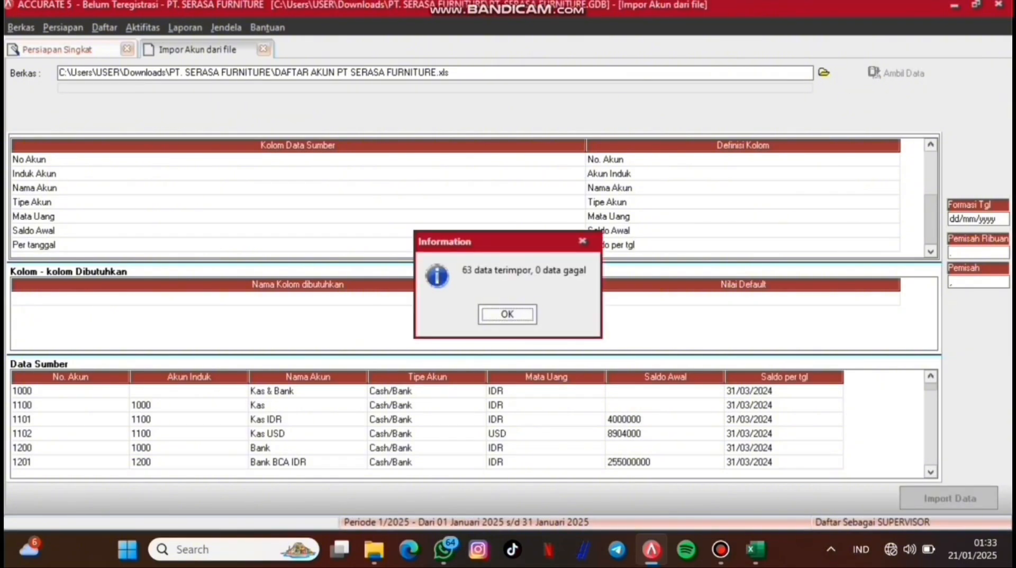
Step: Dismiss the import message and advance past the currency default accounts, checking DOLLAR's, to step 6
key("Return")
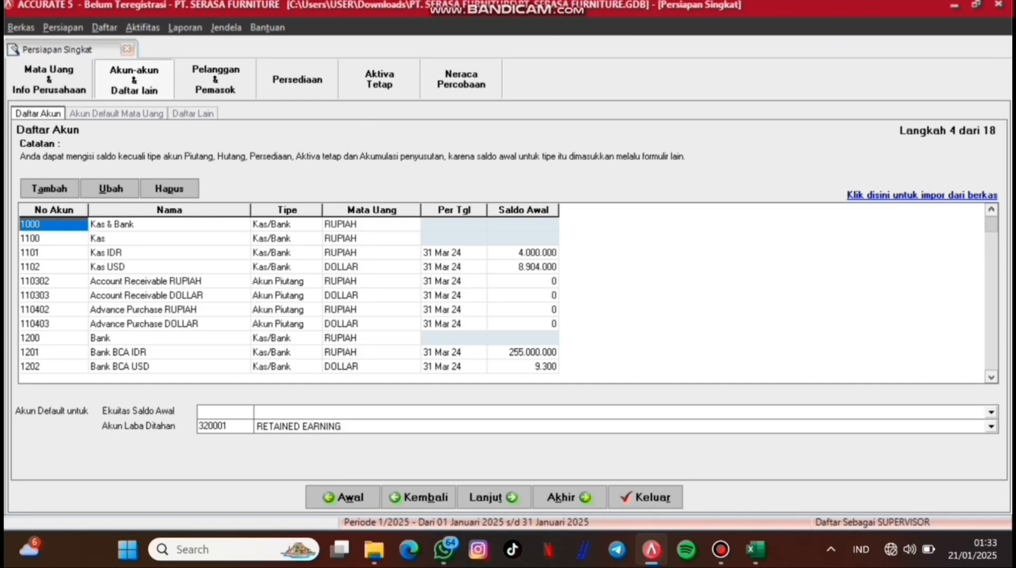
scroll(508, 293, "down", 10)
left_click(494, 496)
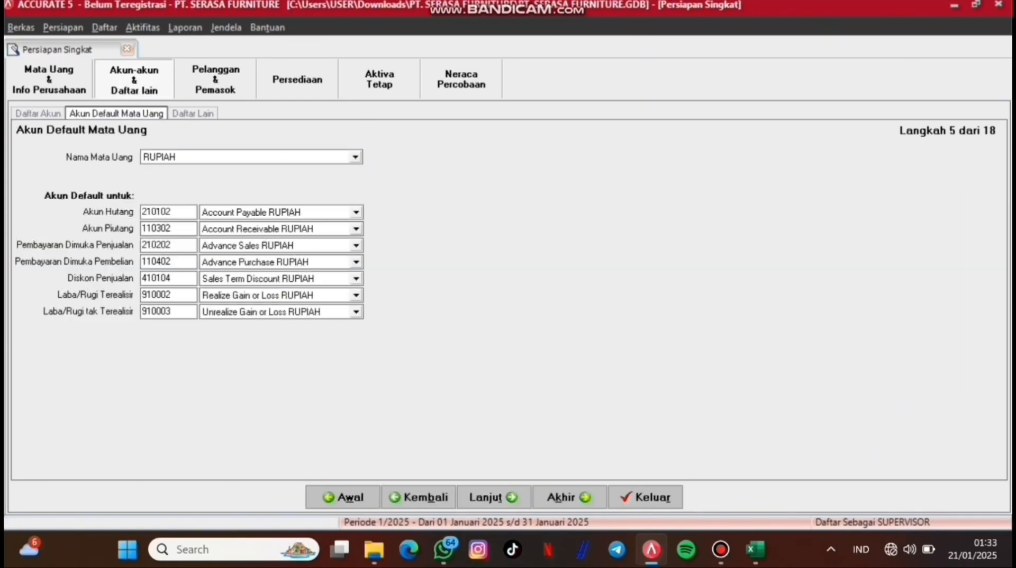
left_click(177, 174)
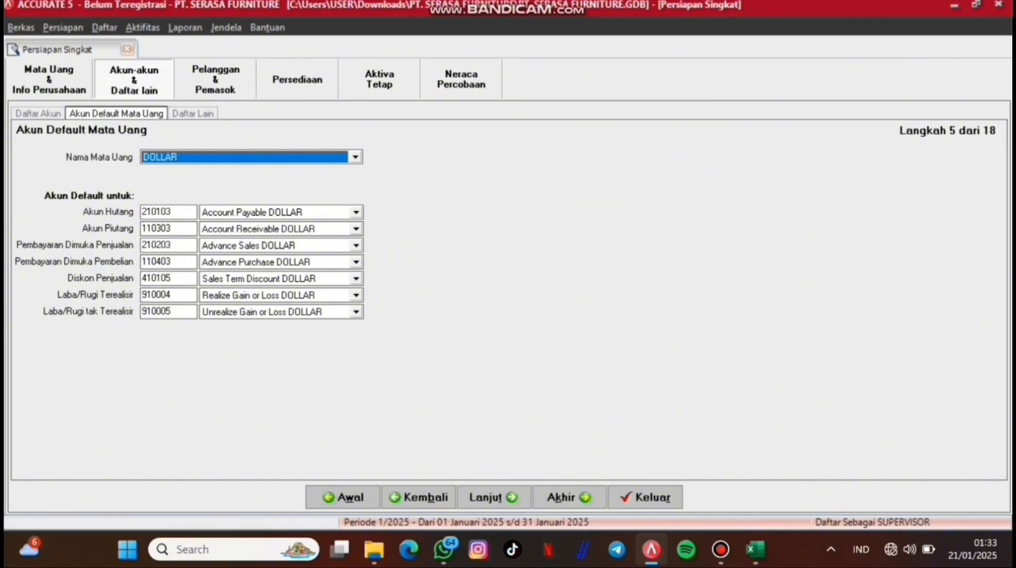
left_click(493, 496)
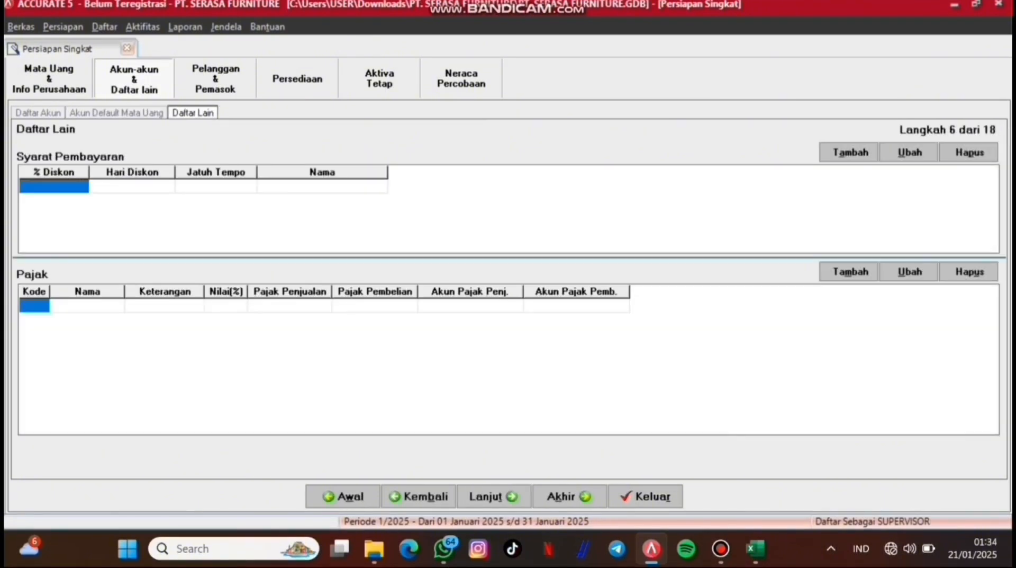
Step: Add the 2/10 n/30 payment term: 2% discount within 10 days, net due in 30
left_click(850, 152)
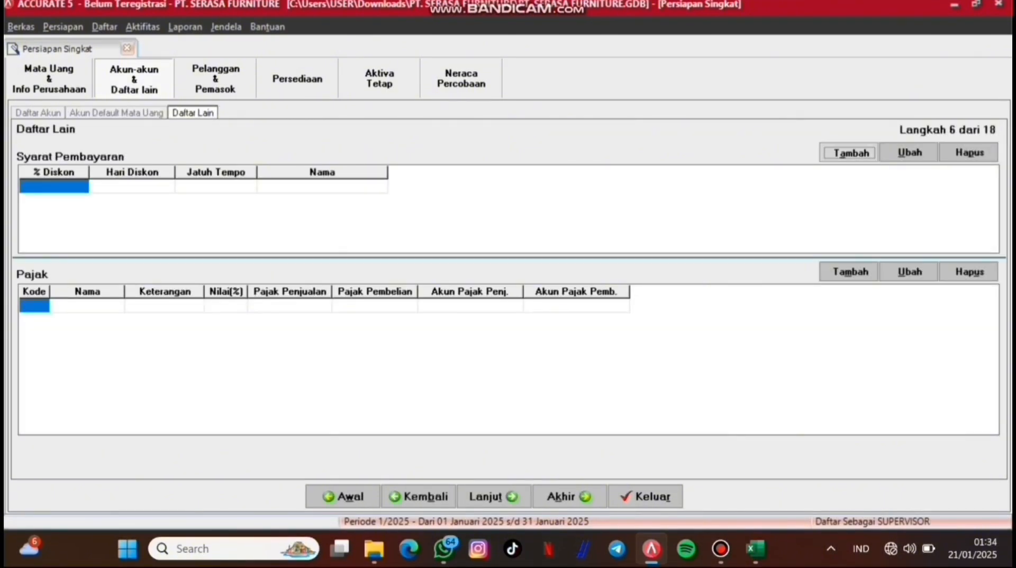
type("10")
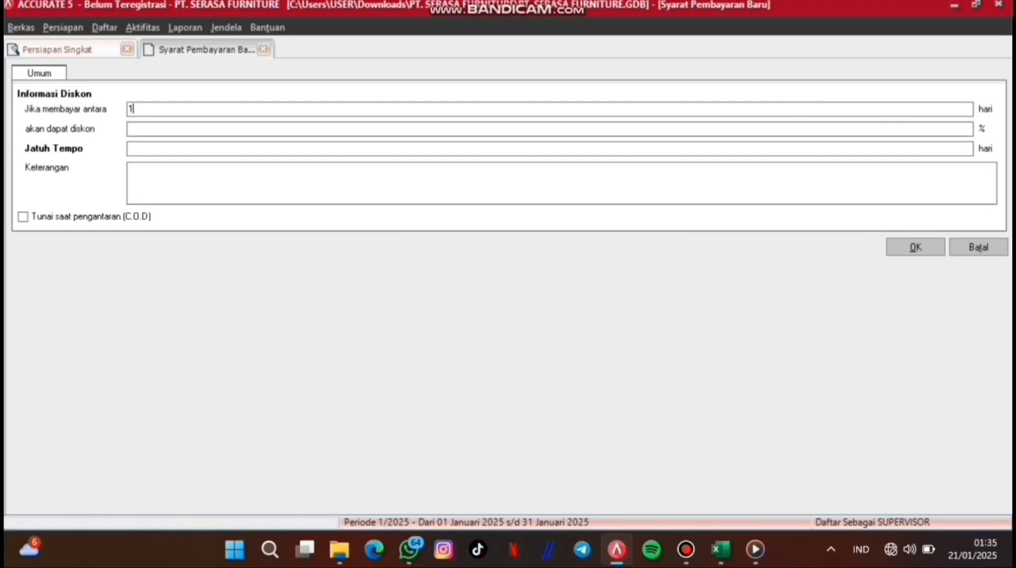
key("Tab")
type("2")
key("Tab")
type("30")
key("Tab")
type("0")
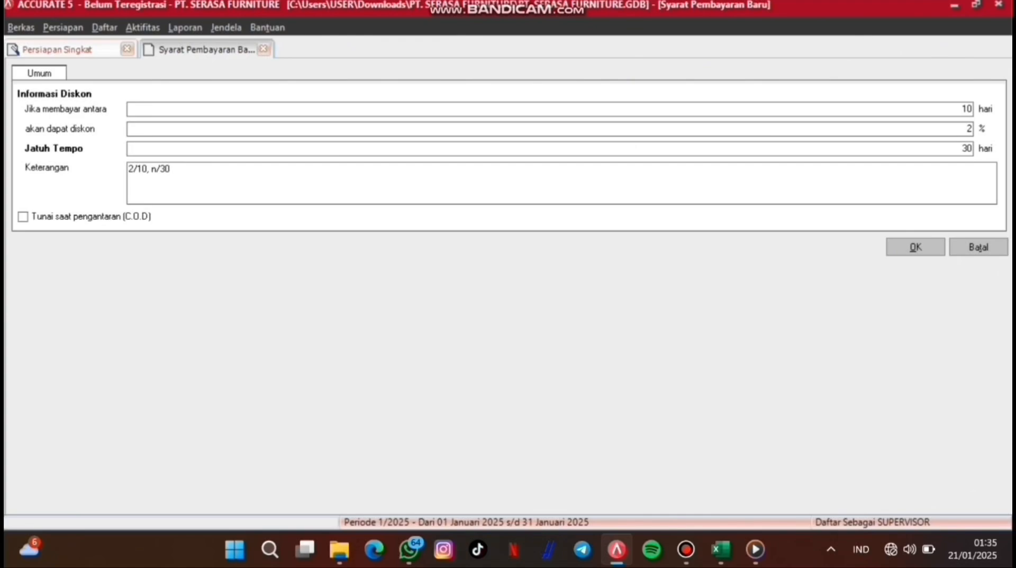
left_click(916, 246)
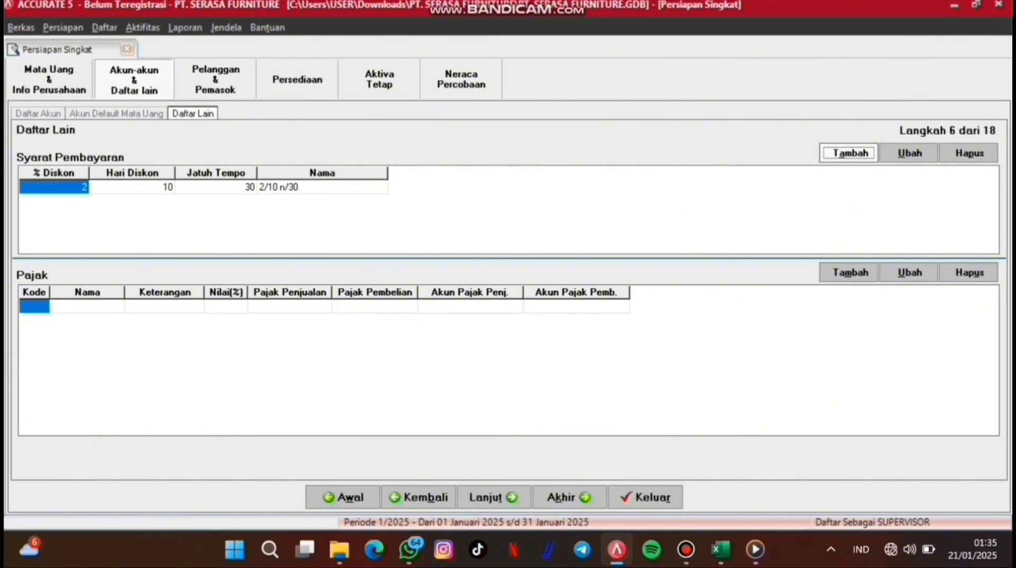
Step: Add the C.O.D payment term and a Net 30 term with no discount
left_click(851, 152)
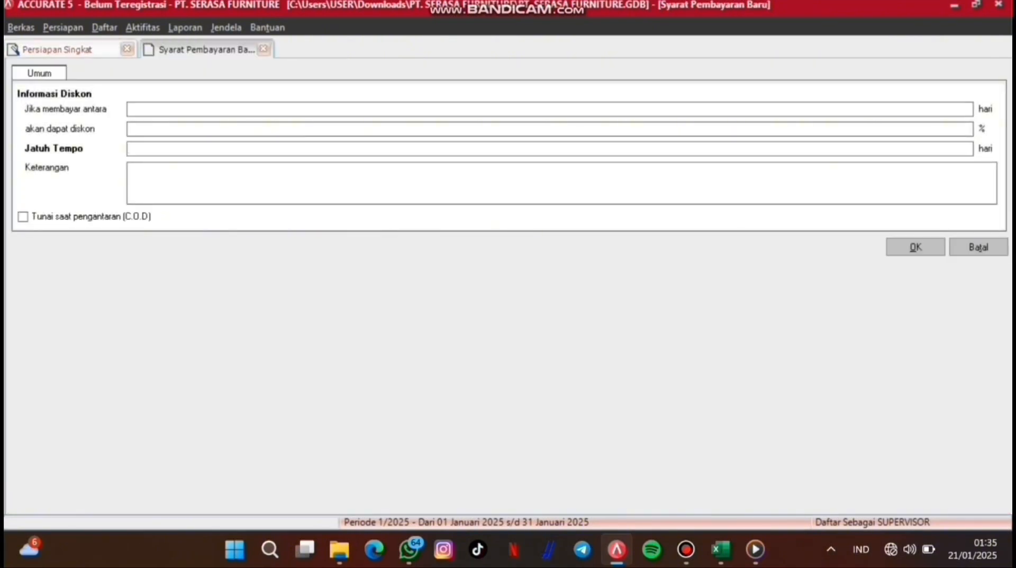
left_click(22, 217)
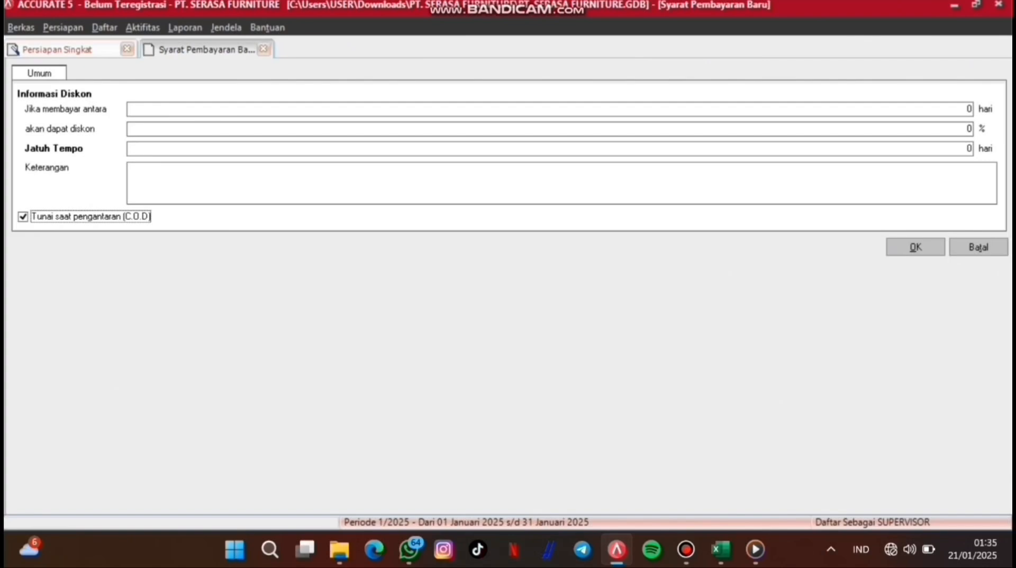
left_click(916, 247)
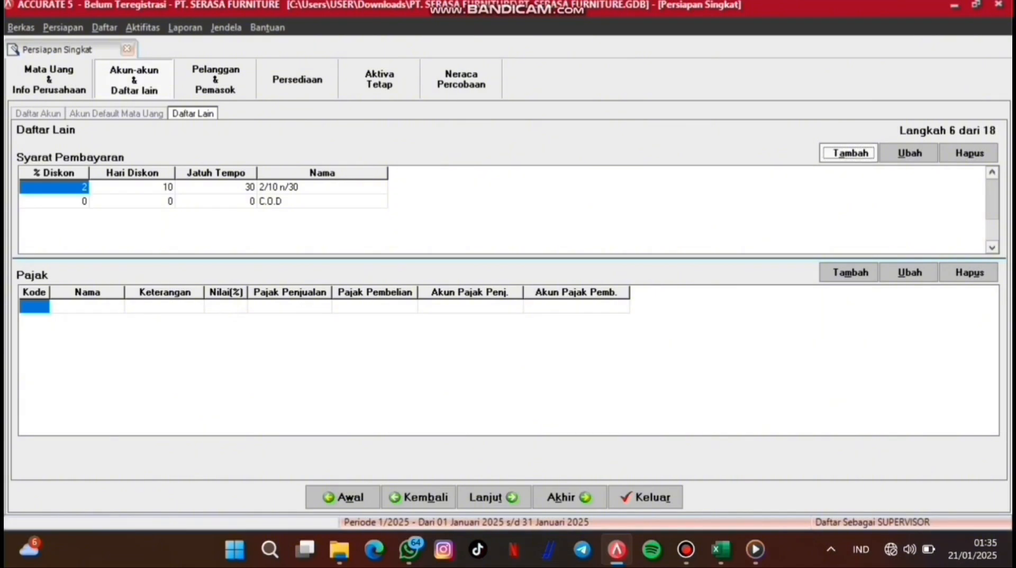
left_click(850, 152)
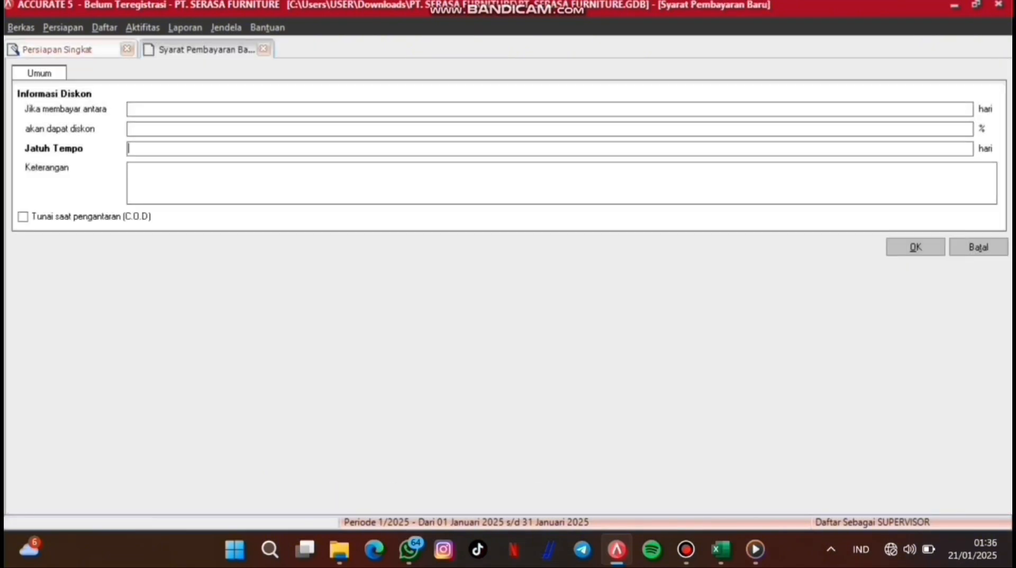
left_click(247, 108)
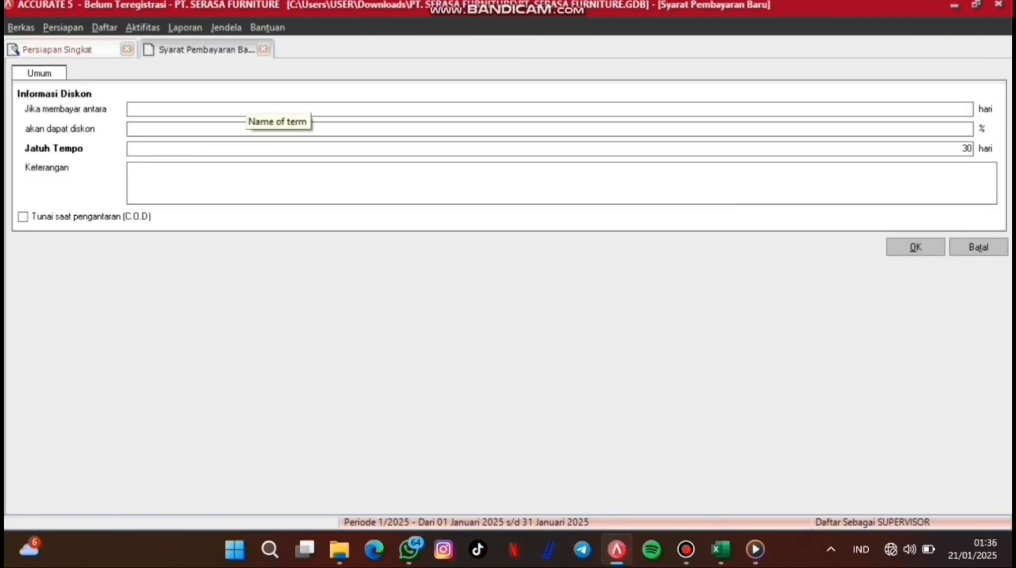
type("00")
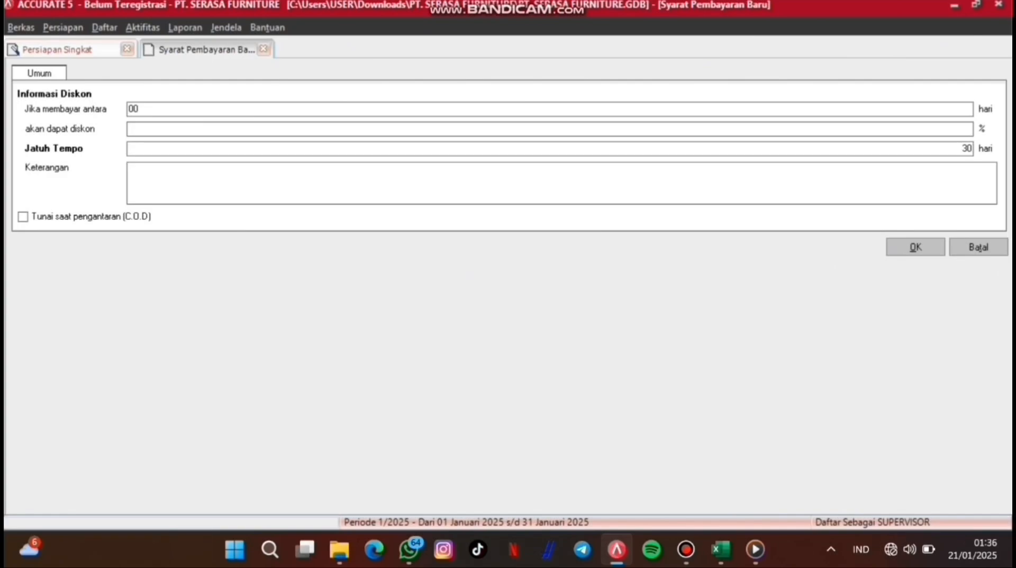
key("Tab")
type("0")
key("Tab")
key("Tab")
left_click(915, 247)
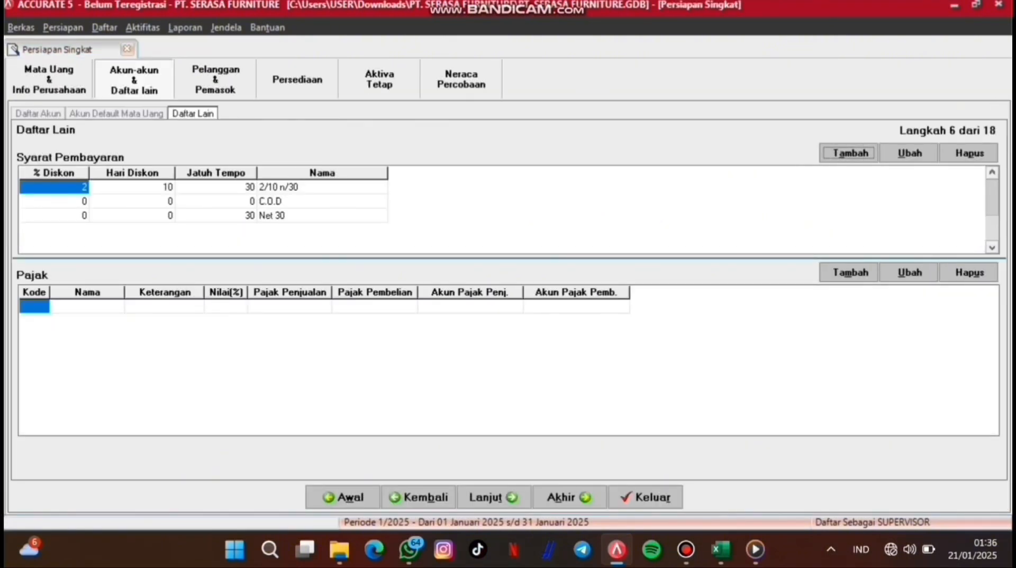
left_click(87, 307)
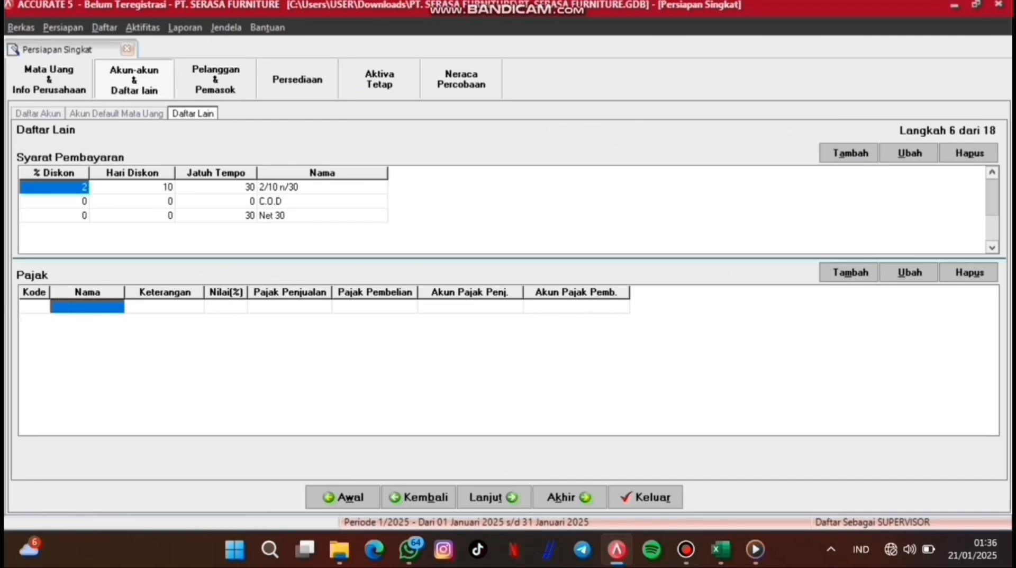
Step: Add tax PPN, code P, 11%, described 'Pajak Pertambhaann N', with sales account 2202 and purchase account 1502
left_click(88, 307)
left_click(35, 306)
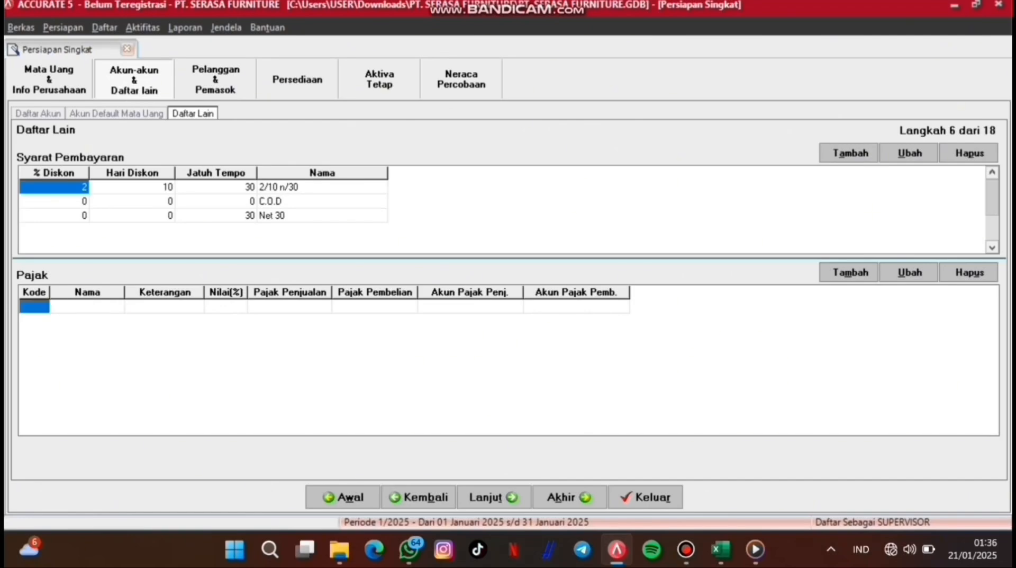
left_click(850, 271)
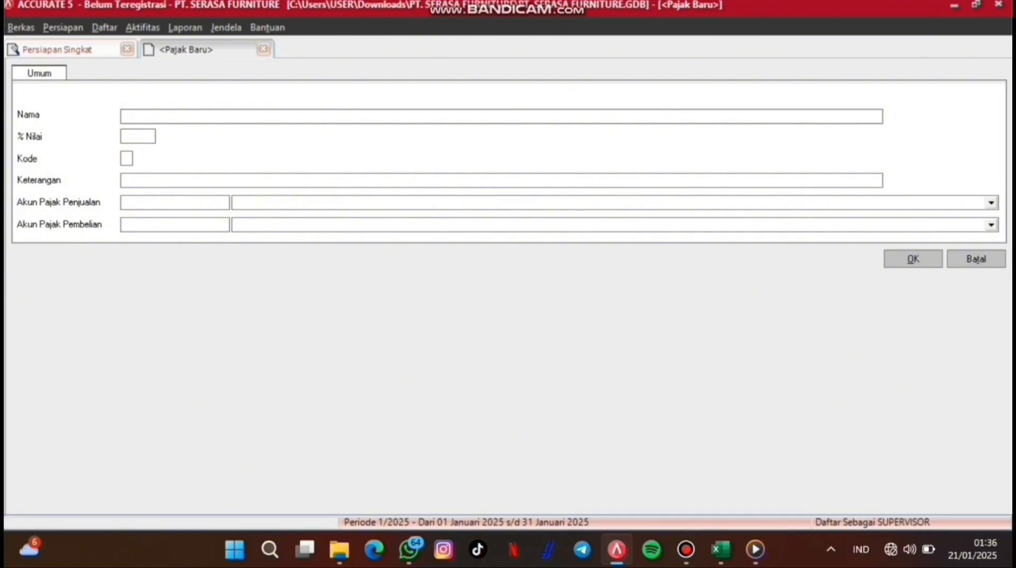
type("PPN")
key("Tab")
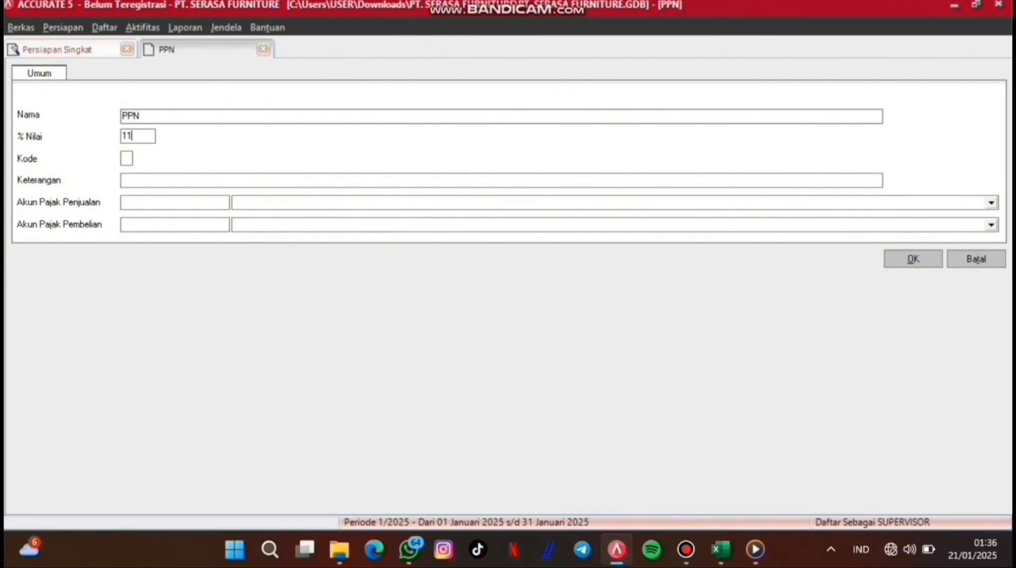
key("Tab")
type("Pajak Pe")
type("rtambhaan")
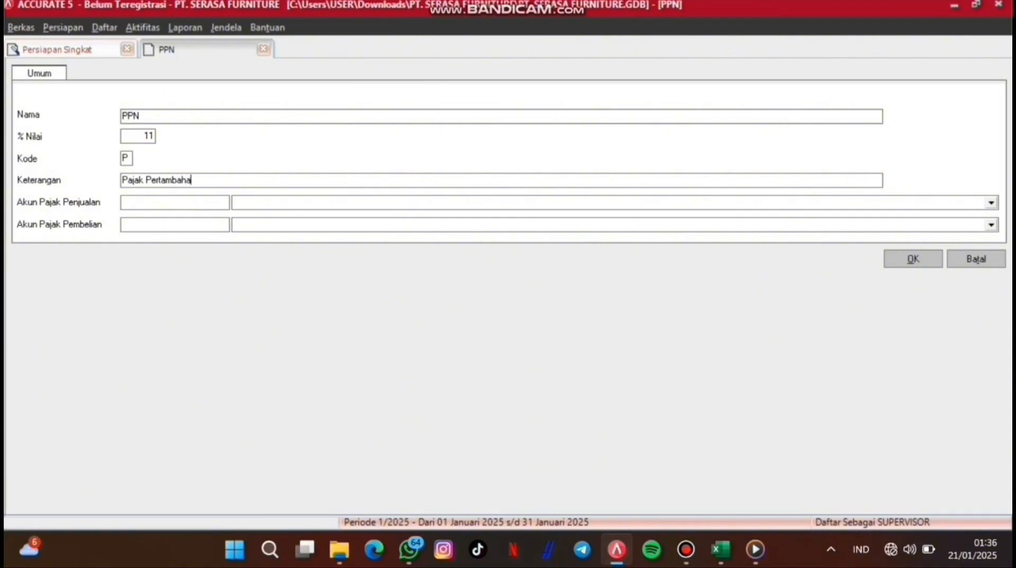
type("n Nilai")
key("Tab")
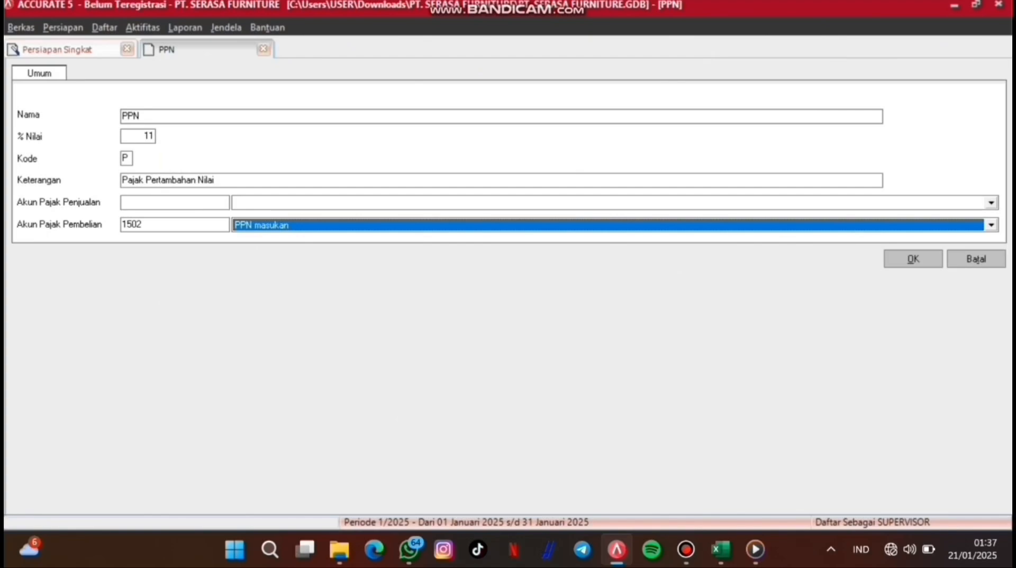
left_click(164, 202)
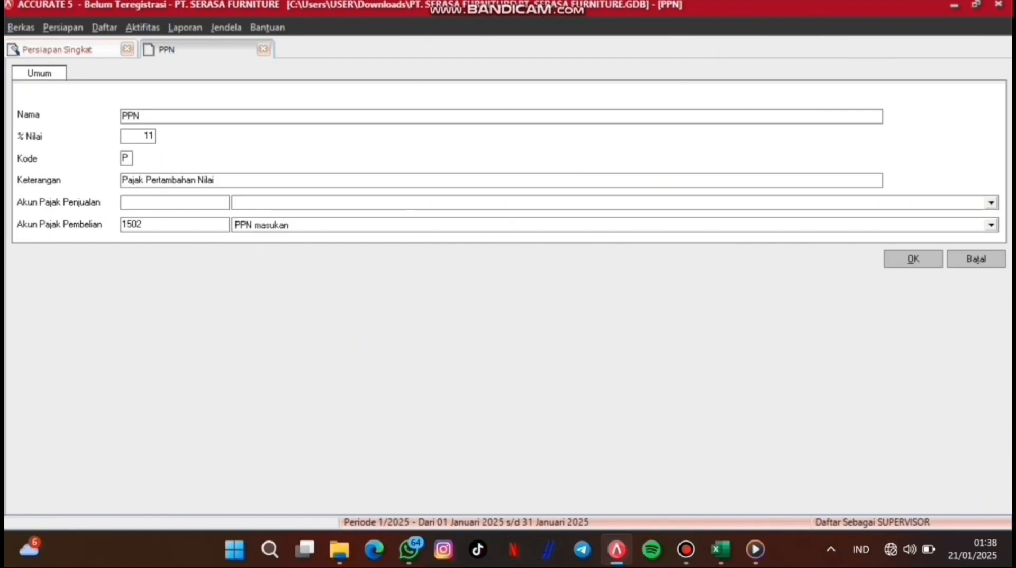
type("2202")
key("Tab")
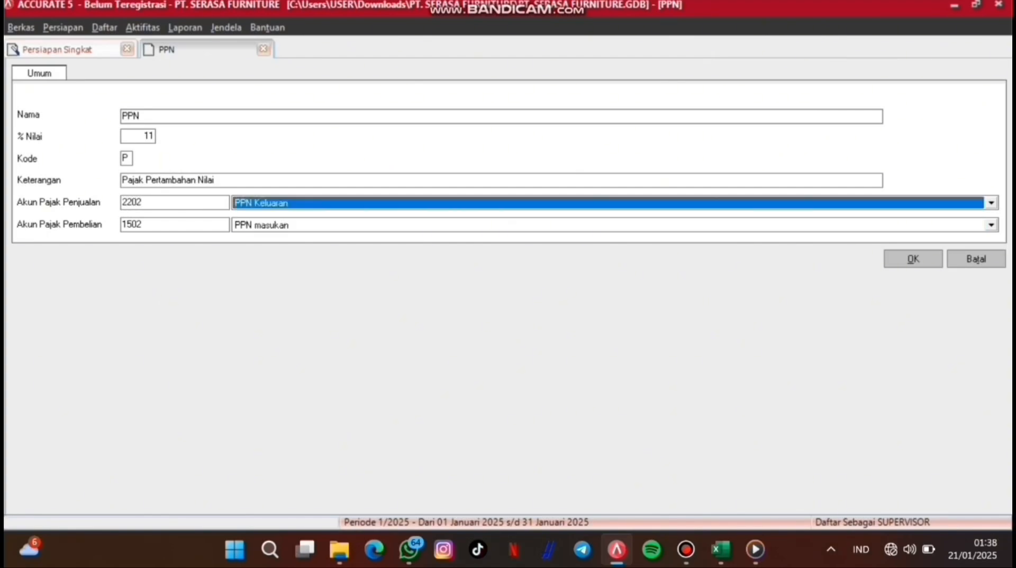
left_click(914, 259)
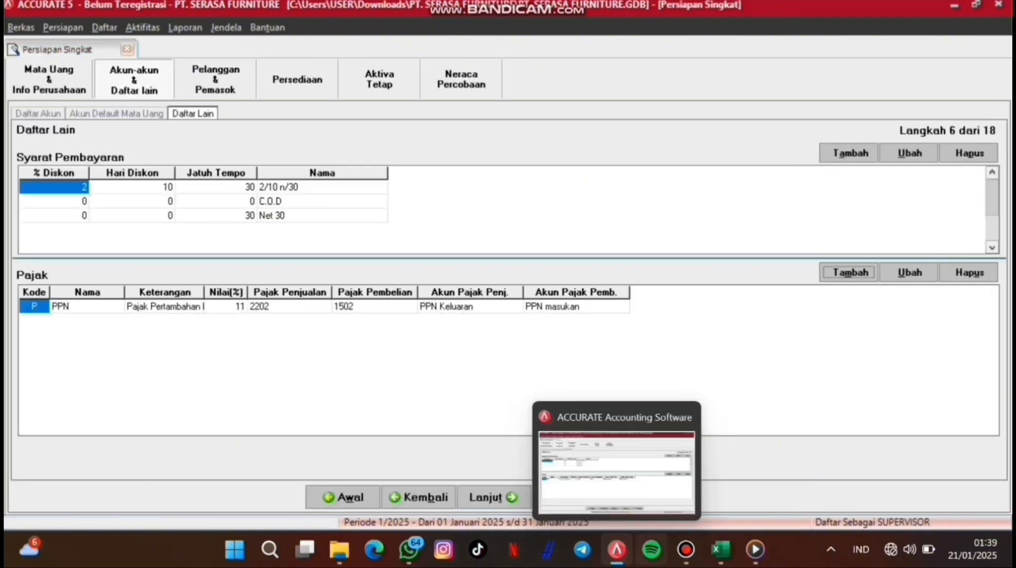
mouse_move(686, 549)
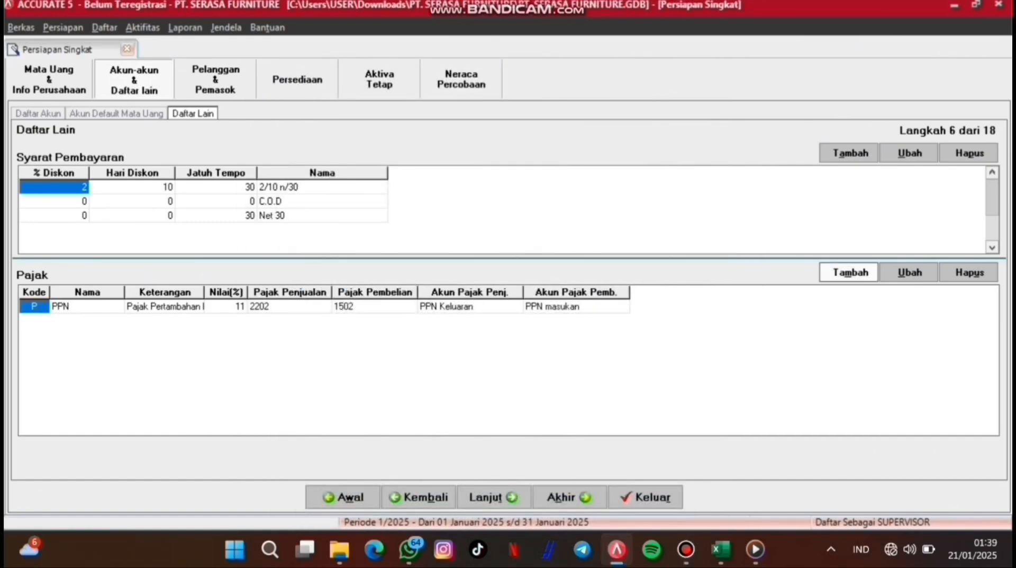
Step: Advance to the customer types step and add a Khusus customer type alongside Umum
left_click(493, 497)
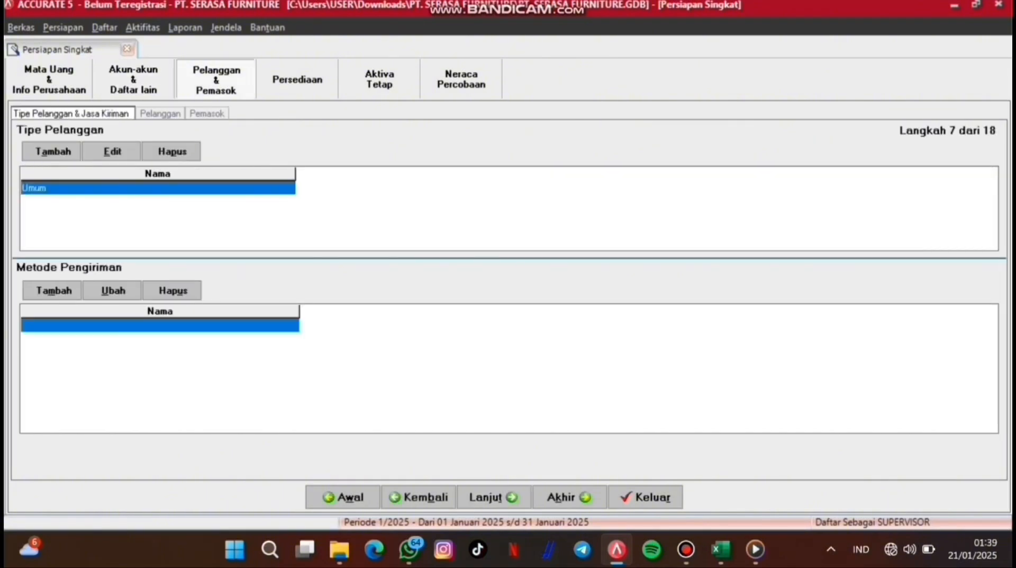
left_click(53, 151)
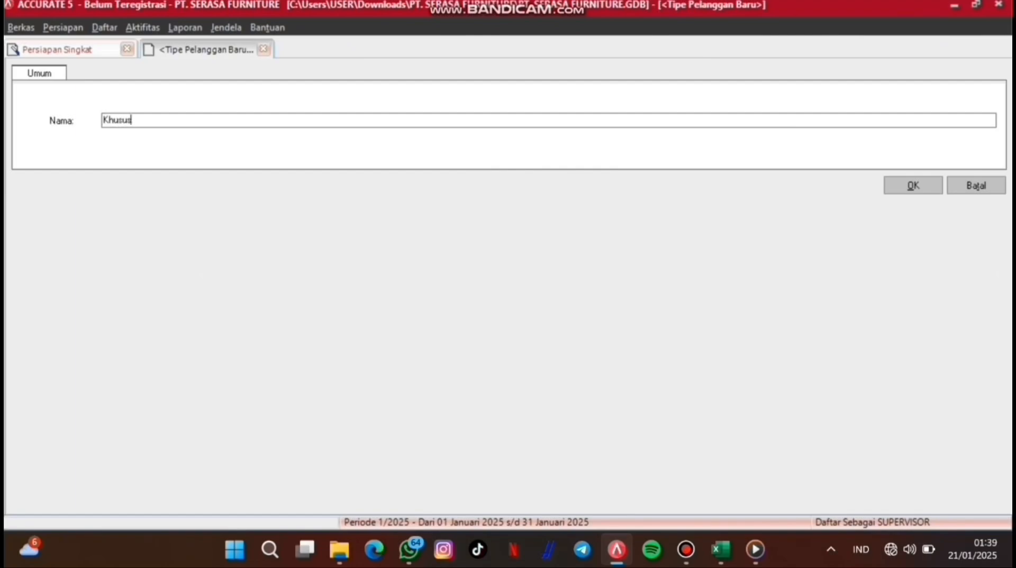
left_click(913, 184)
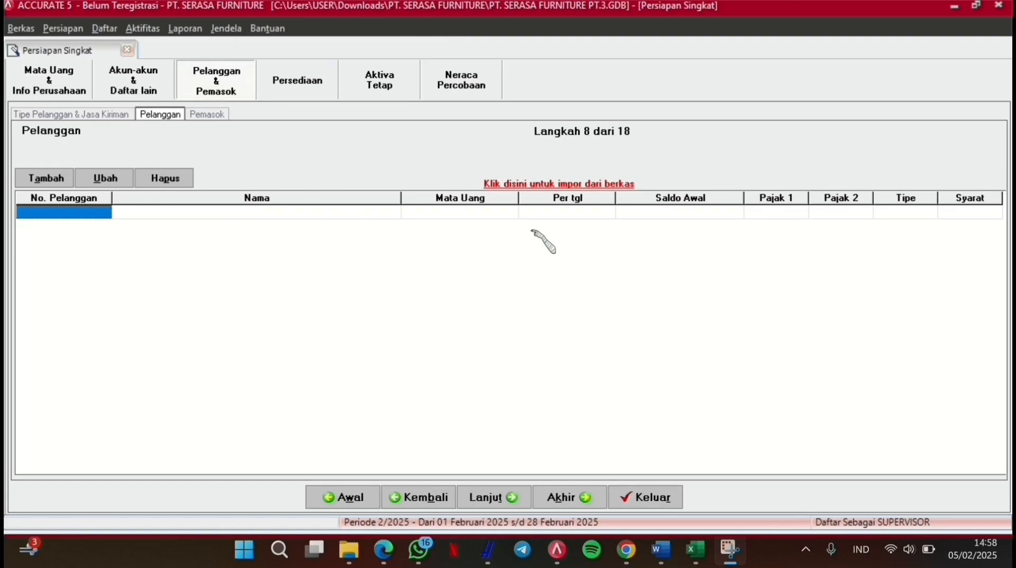
Step: Load the Excel file DAFTAR PELANGGAN PT. SERASA FURNITURE.xls as the customer import's source data
left_click(519, 181)
left_click(520, 184)
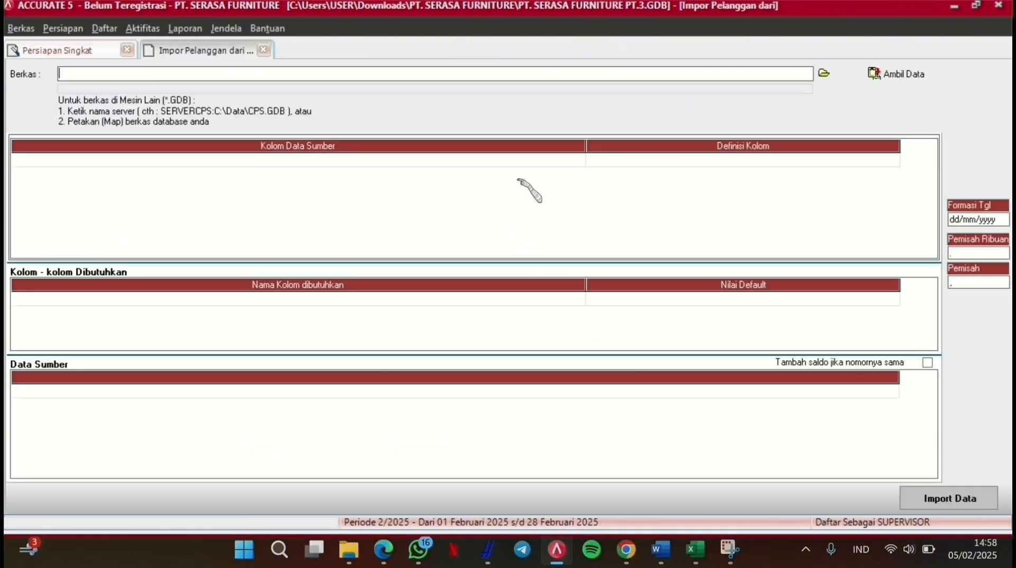
left_click(824, 72)
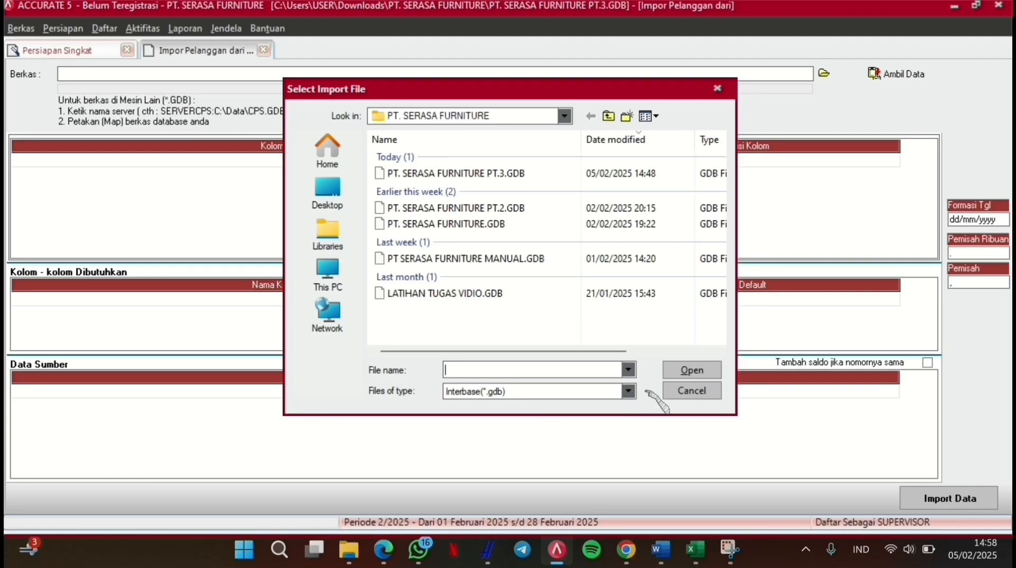
left_click(628, 391)
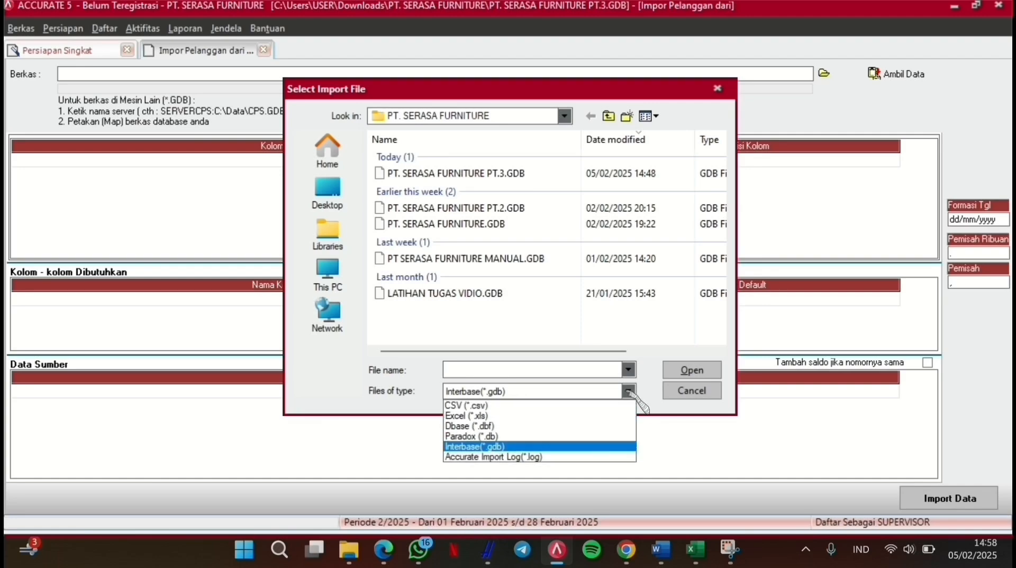
left_click(541, 416)
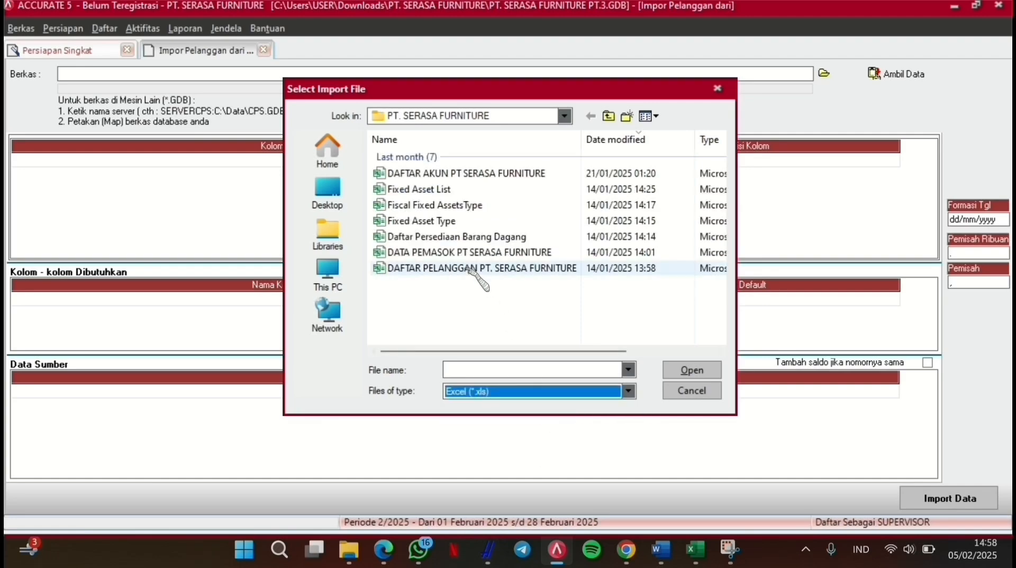
left_click(468, 269)
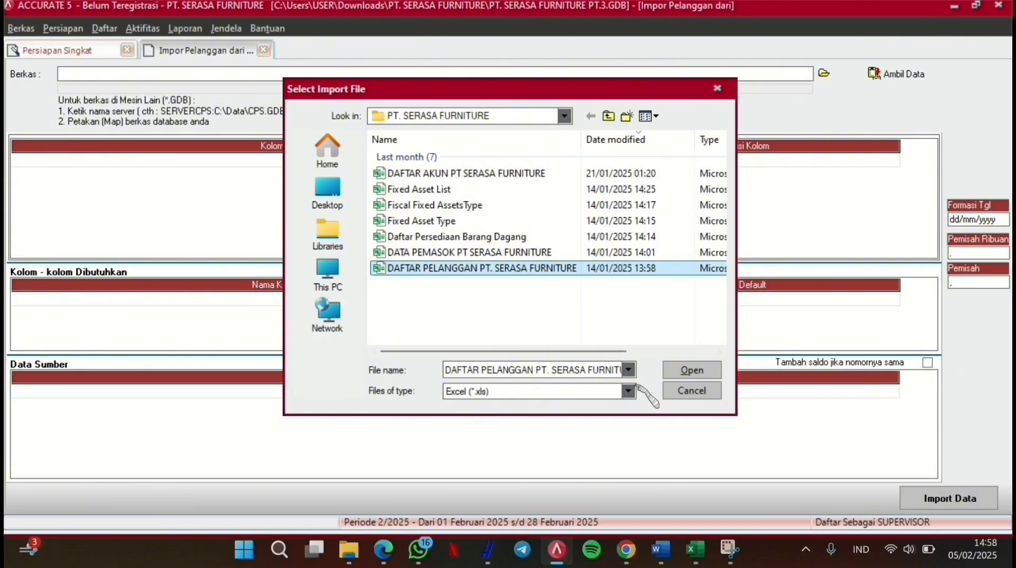
left_click(689, 370)
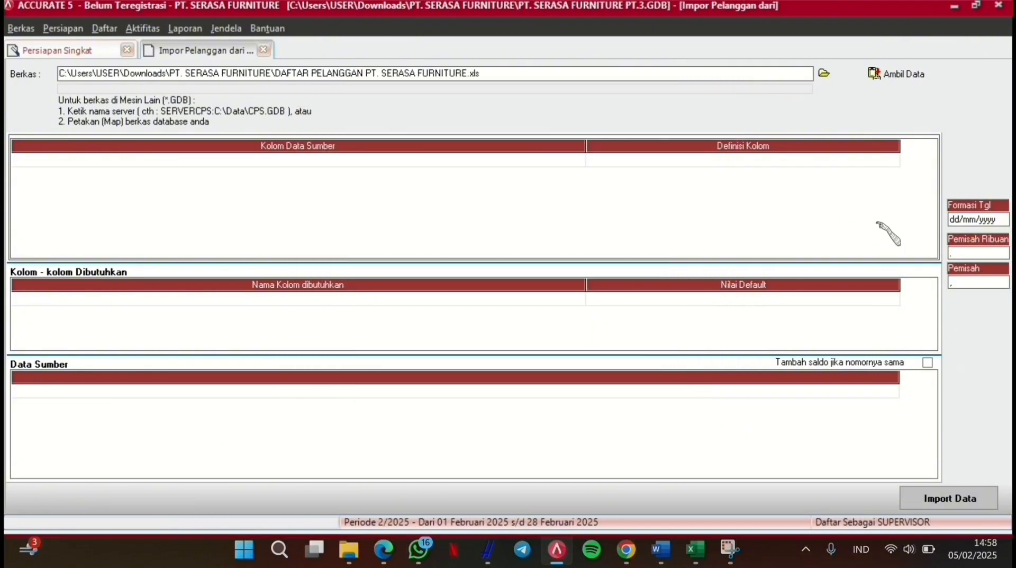
left_click(881, 75)
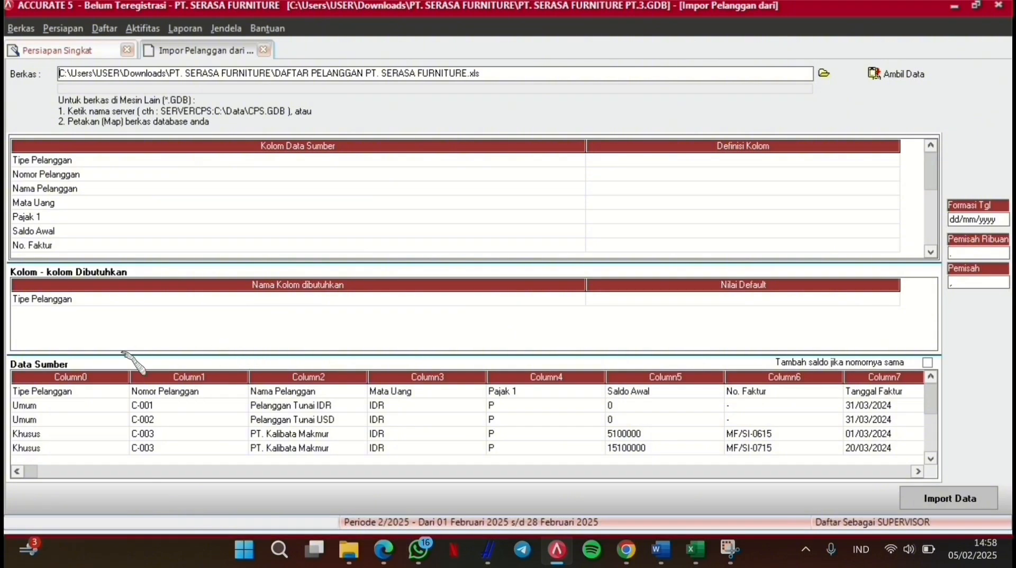
Step: Delete the header row from the imported customer source data
double_click(78, 394)
right_click(75, 393)
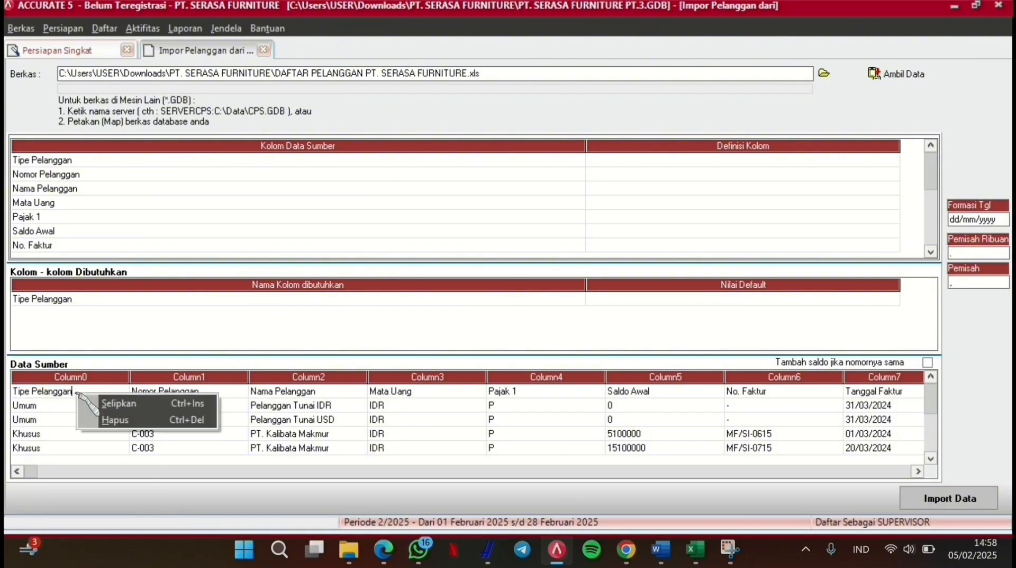
left_click(108, 418)
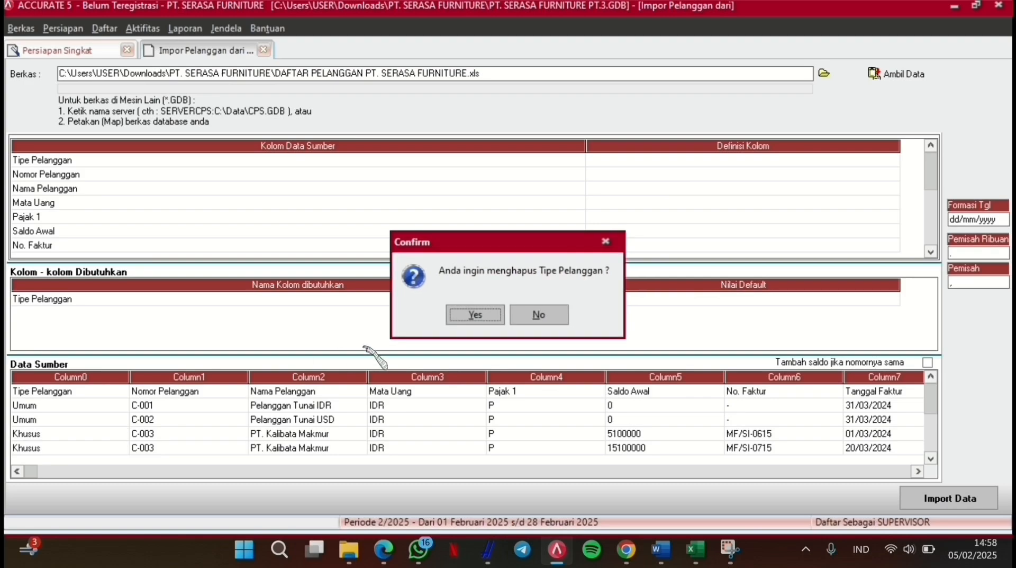
left_click(465, 315)
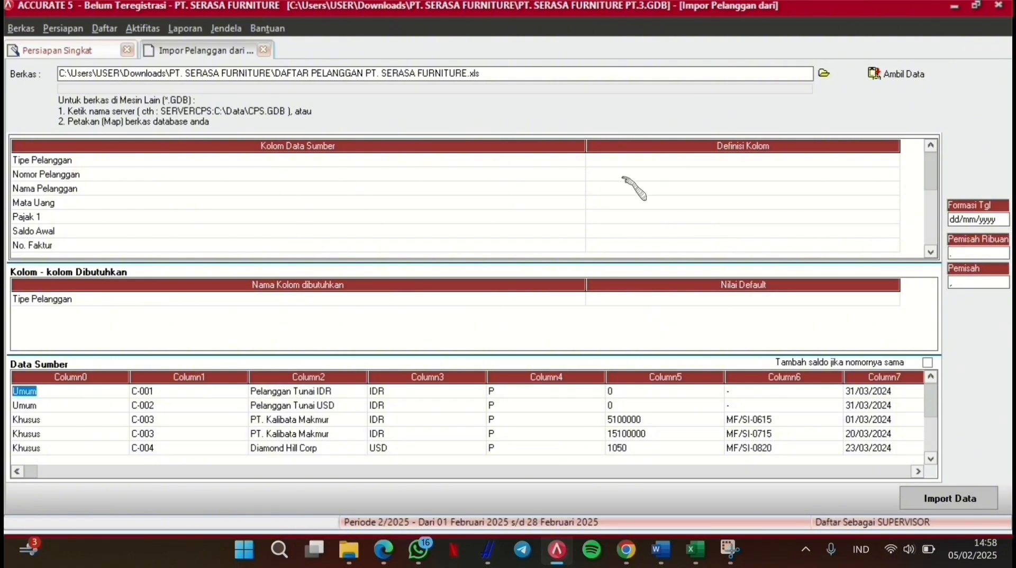
Step: Map the customer type column to Tipe Pelanggan, with Umum to Umum and Khusus to Khusus
left_click(637, 165)
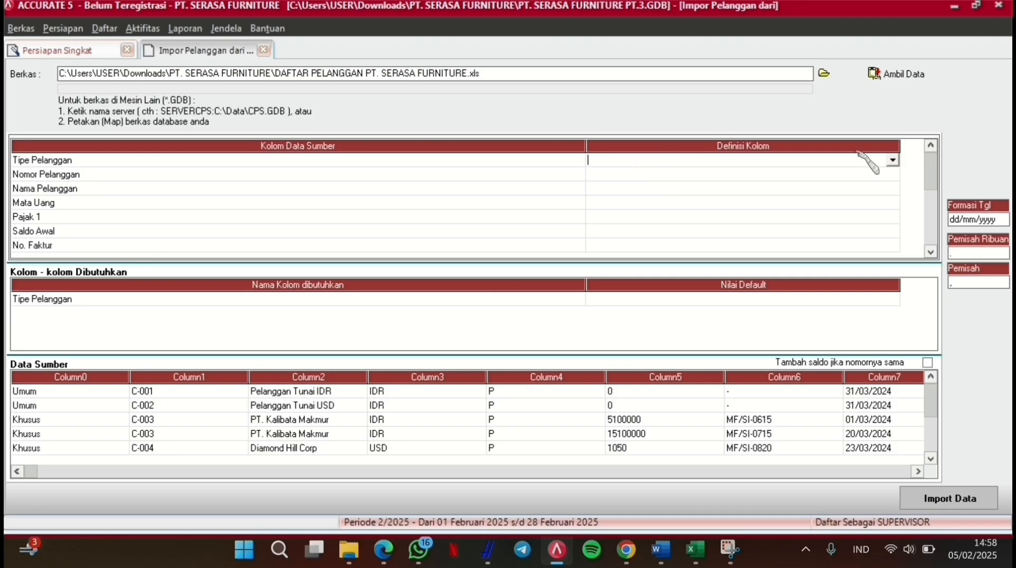
left_click(895, 161)
key("Down")
key("Down")
key("Down")
key("Down")
key("Down")
key("Down")
key("Down")
key("Down")
key("Down")
key("Down")
key("Down")
key("Down")
key("Down")
key("Down")
key("Down")
key("Down")
key("Down")
key("Down")
key("Down")
key("Down")
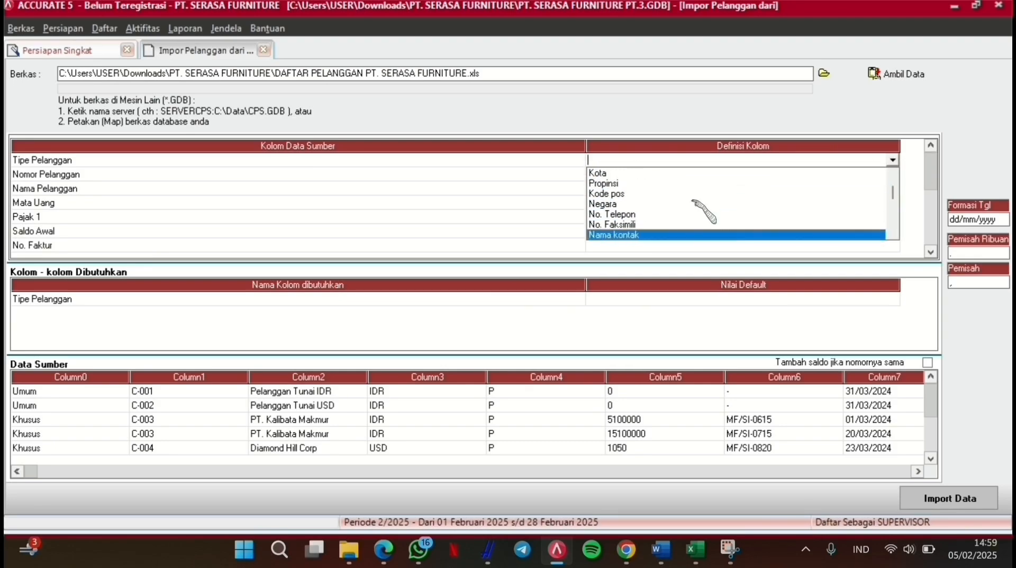
key("Down")
key("Down")
key("Down")
key("Down")
key("Down")
key("Down")
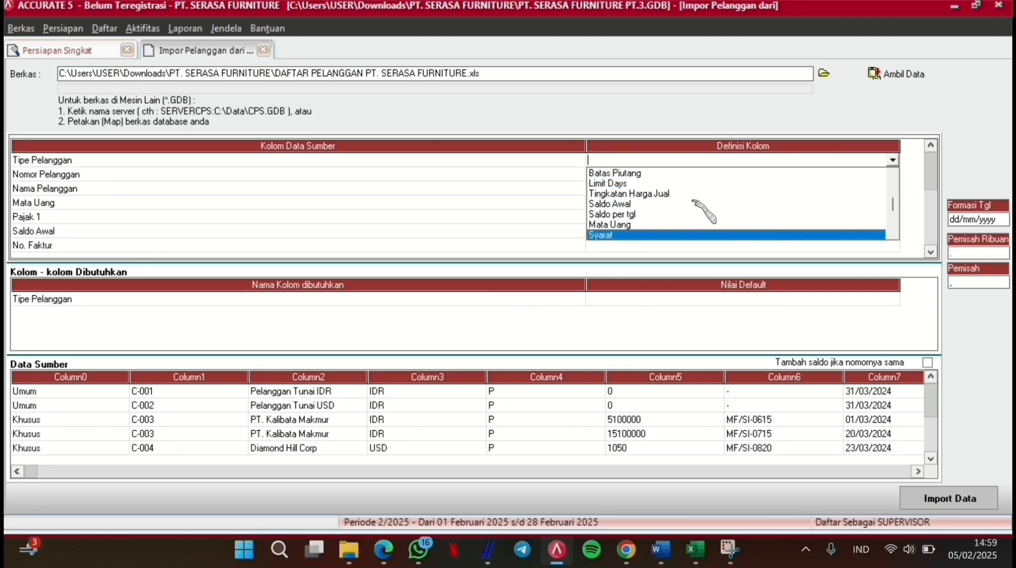
key("Return")
left_click(313, 43)
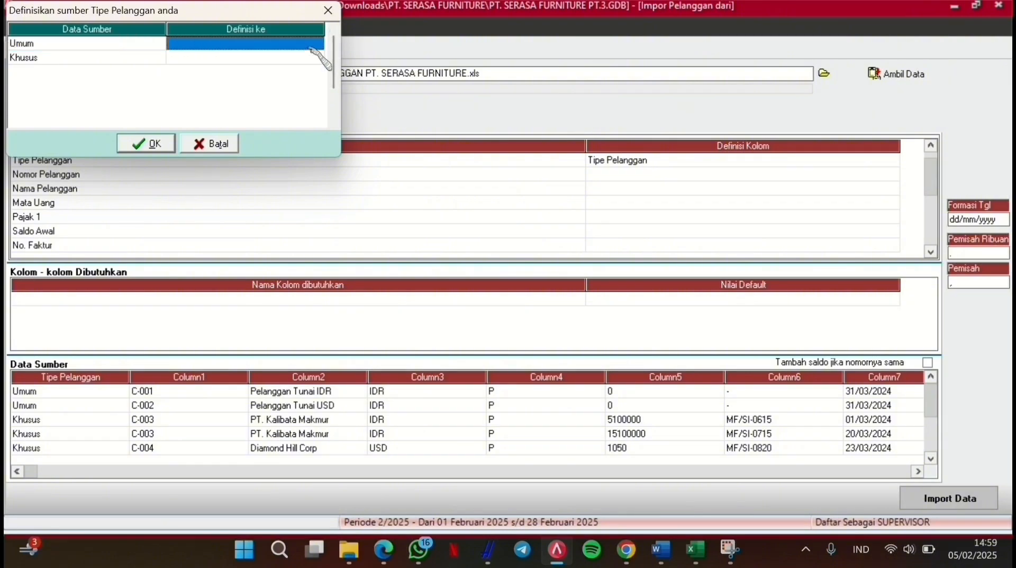
left_click(316, 43)
left_click(264, 55)
left_click(264, 57)
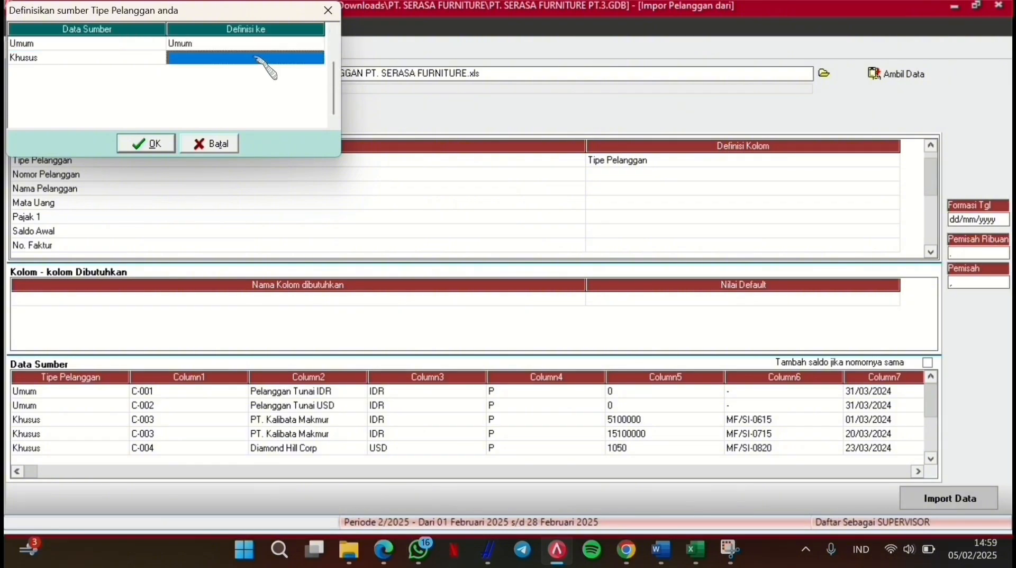
left_click(313, 58)
left_click(317, 57)
left_click(299, 80)
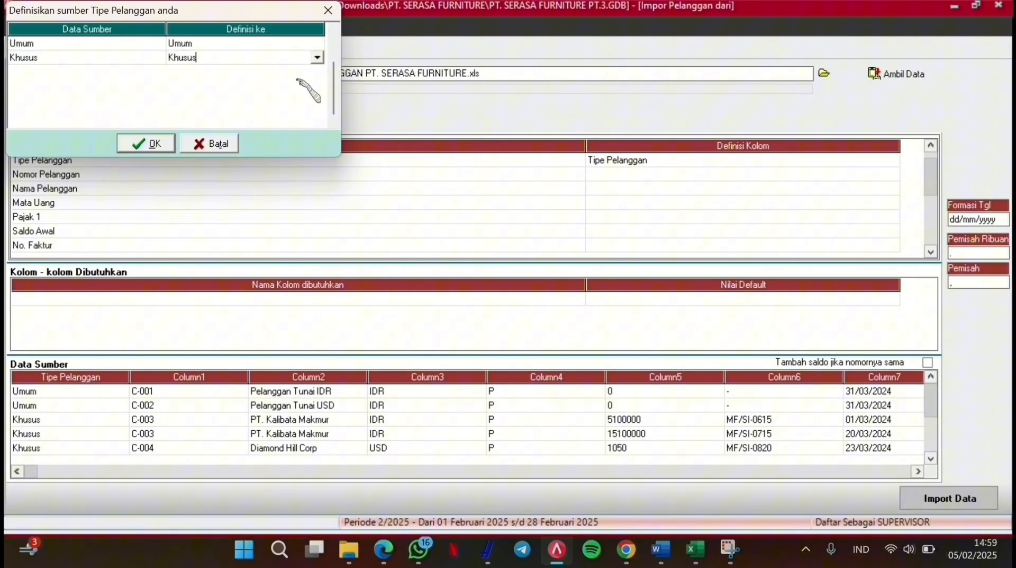
left_click(146, 144)
Step: Map Nomor Pelanggan to No. Pelanggan and the name column to Nama Pelanggan
left_click(881, 178)
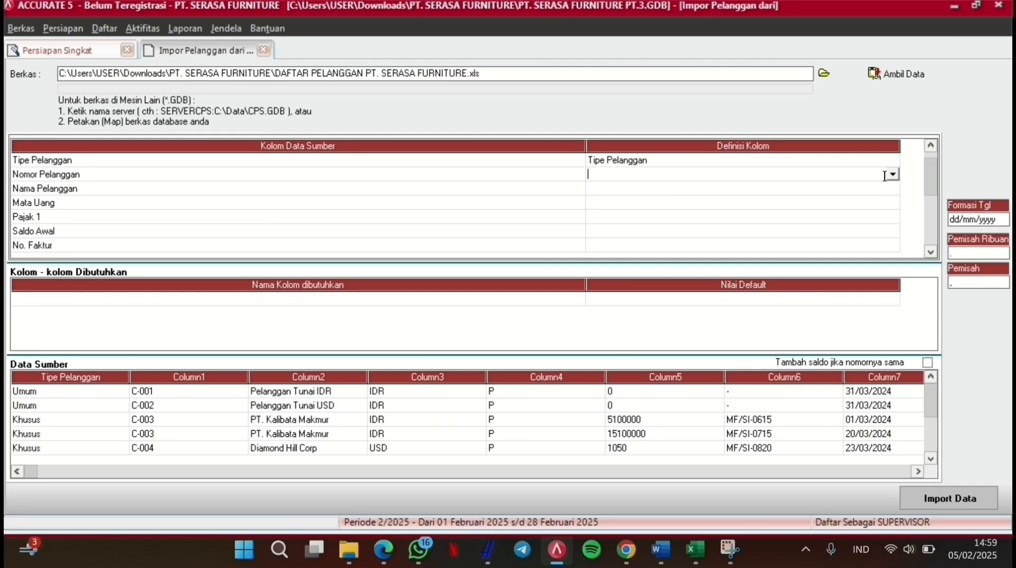
left_click(893, 174)
left_click(895, 175)
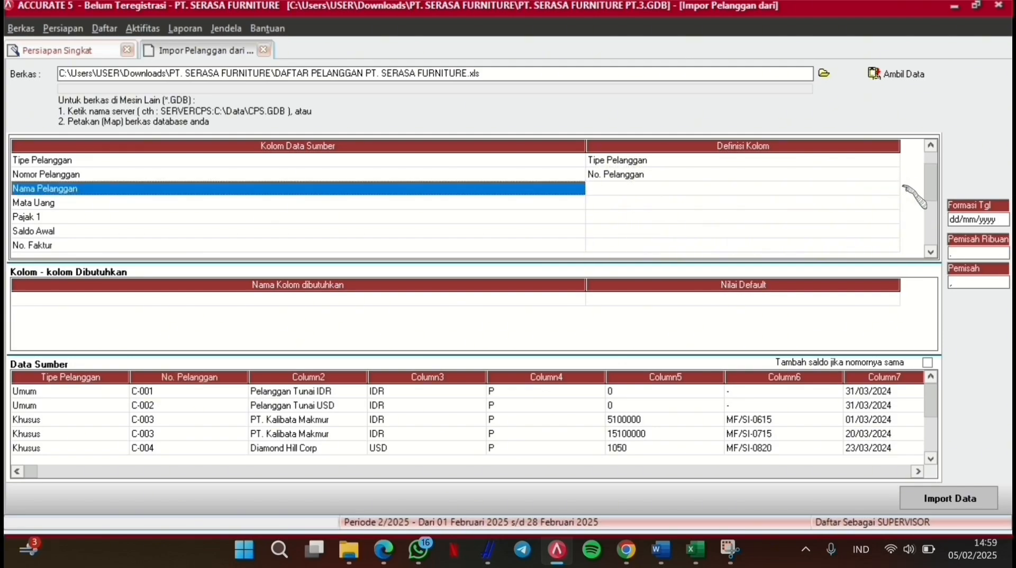
left_click(899, 185)
left_click(892, 190)
left_click(892, 190)
key("Down")
key("Return")
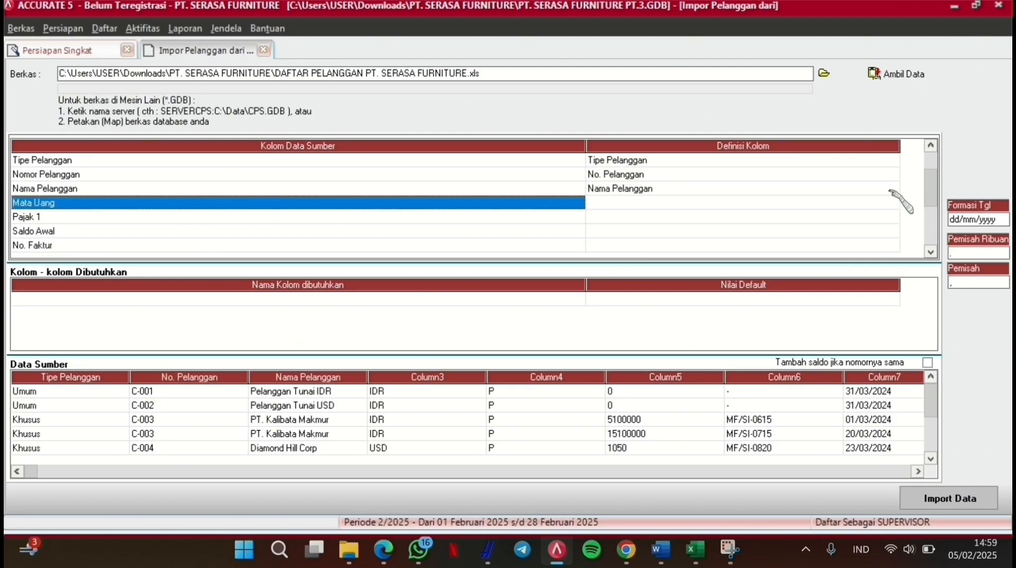
key("Return")
Step: Map the currency column to Mata Uang, with IDR to RUPIAH and USD to DOLLAR
left_click(893, 203)
left_click(893, 203)
key("Down")
key("Down")
key("Down")
key("Down")
key("Down")
key("Down")
key("Down")
key("Down")
key("Down")
key("Down")
key("Down")
key("Down")
key("Down")
key("Down")
key("Down")
key("Down")
key("Down")
key("Down")
key("Down")
key("Down")
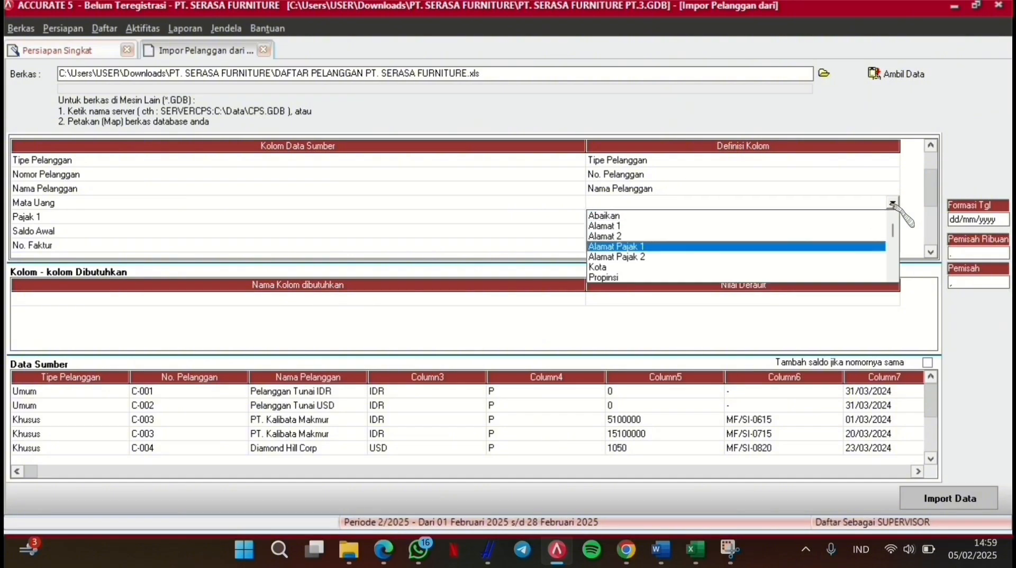
key("Down")
key("Down")
key("Down")
key("Down")
key("Down")
key("Down")
key("Down")
key("Down")
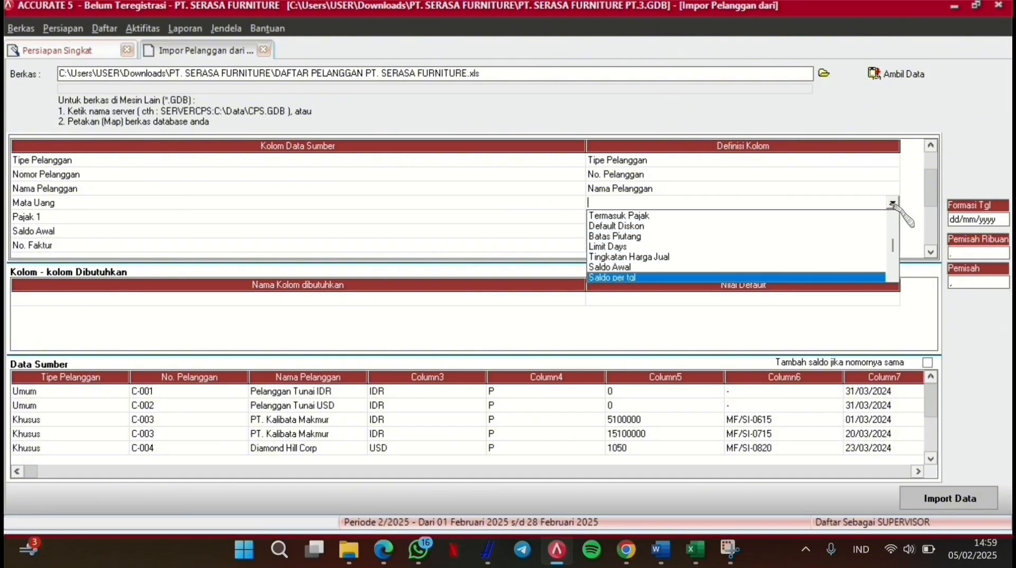
key("Return")
left_click(316, 41)
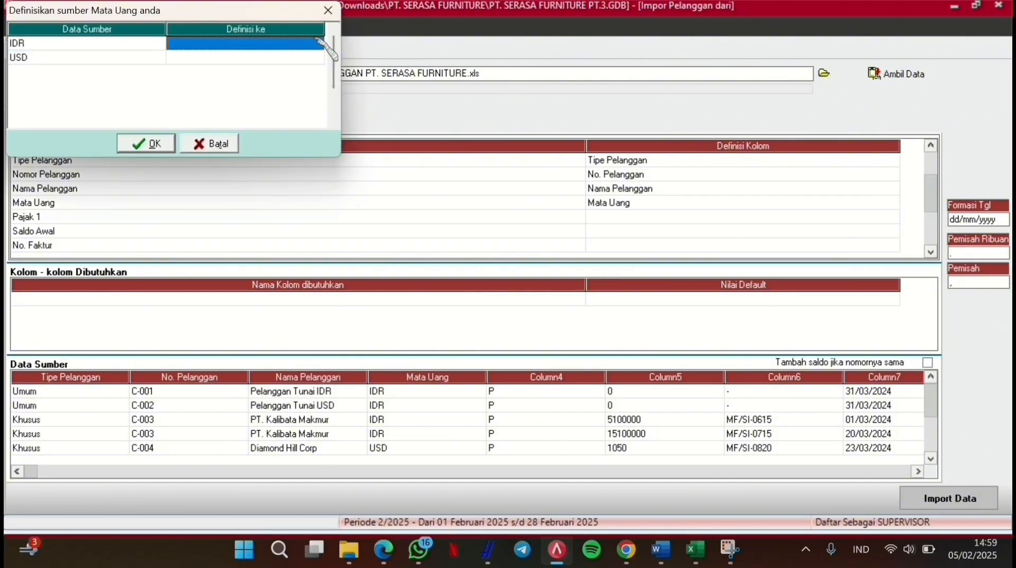
left_click(317, 43)
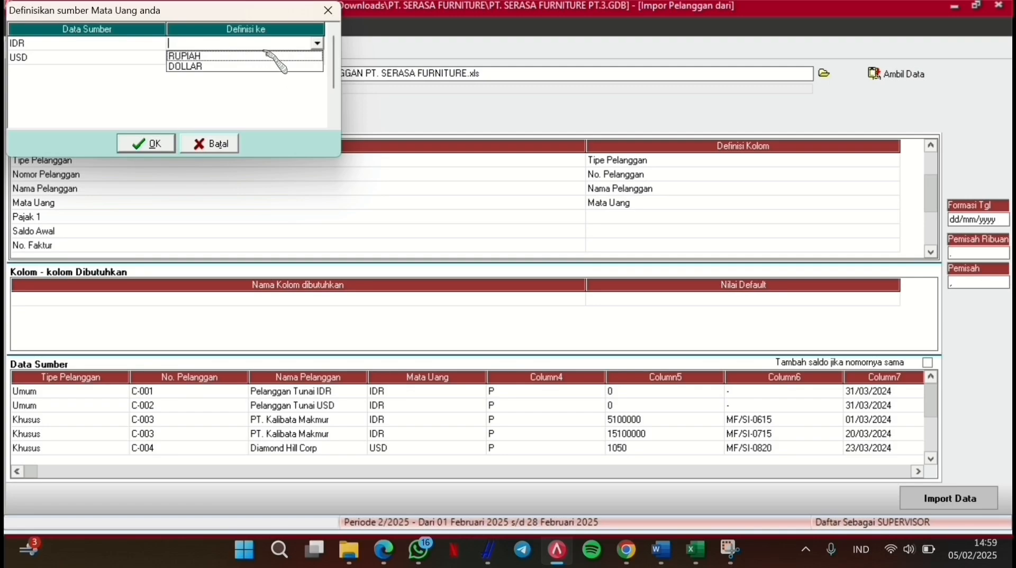
left_click(264, 57)
left_click(264, 57)
left_click(265, 59)
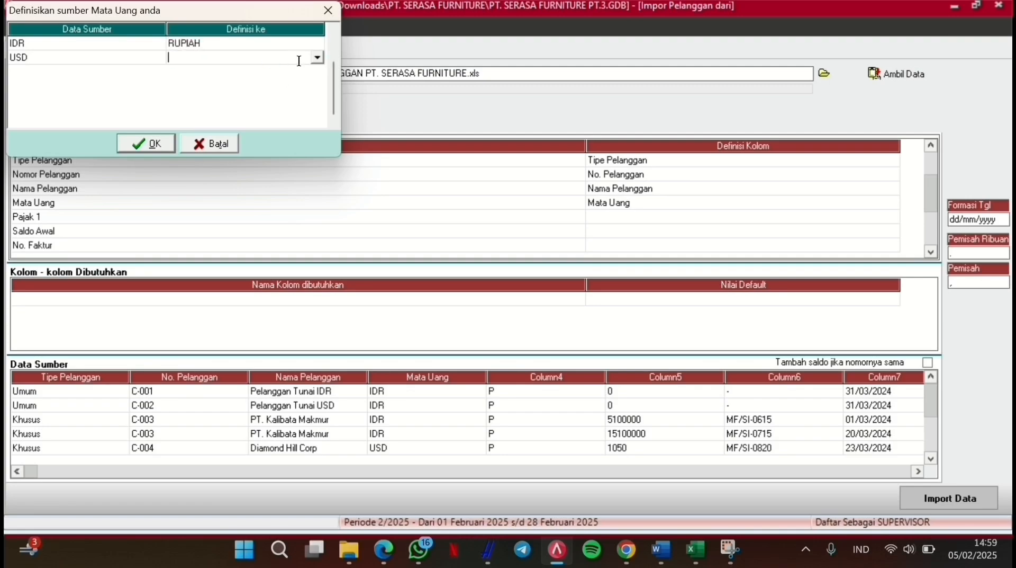
left_click(318, 57)
left_click(275, 80)
left_click(167, 145)
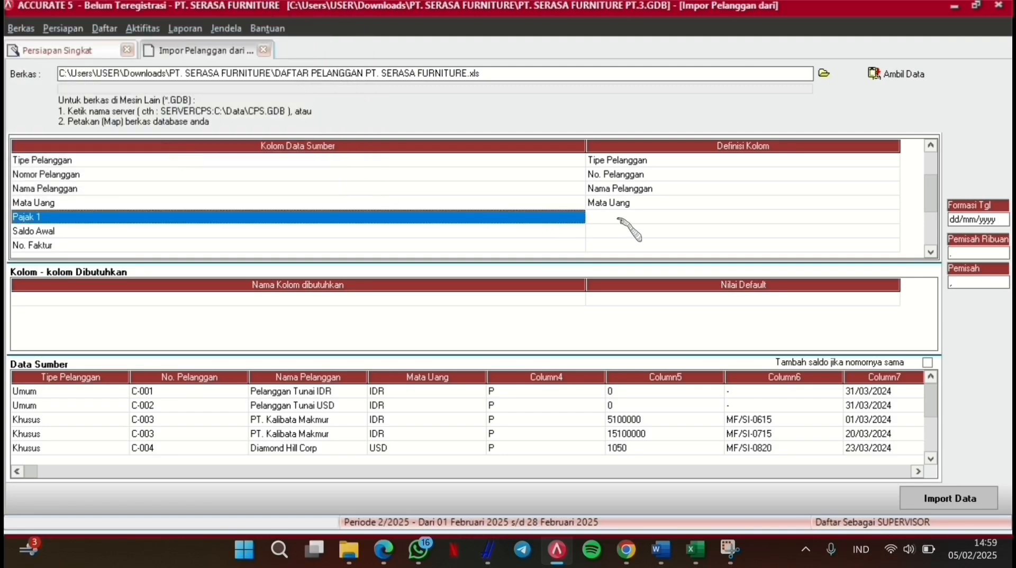
Step: Map the Pajak 1 column to Pajak pertama, with source value P to PPN
left_click(619, 217)
left_click(894, 217)
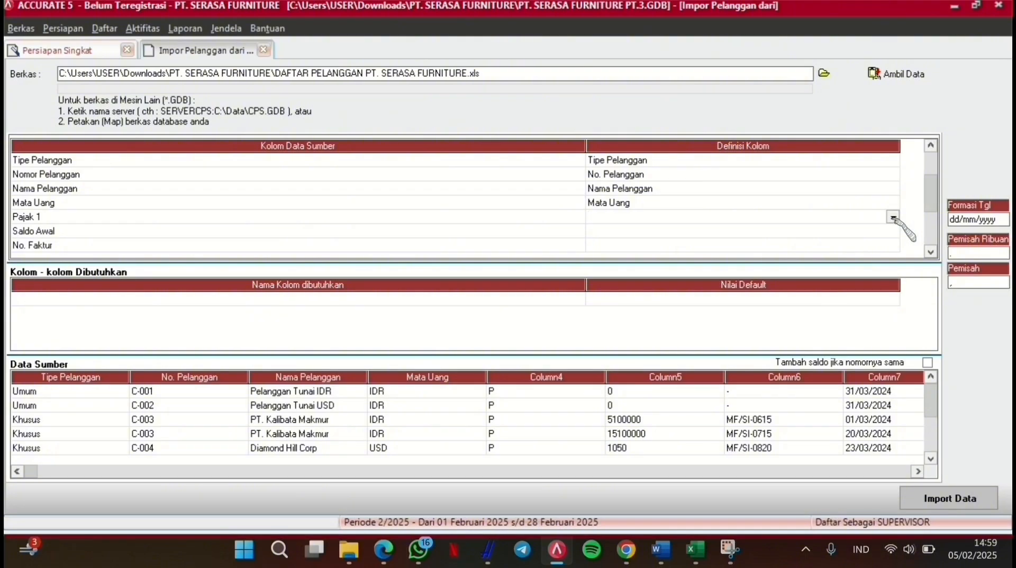
left_click(893, 217)
key("Down")
key("Down")
key("Down")
key("Down")
key("Down")
key("Down")
key("Down")
key("Down")
key("Down")
key("Down")
key("Down")
key("Down")
key("Down")
key("Down")
key("Down")
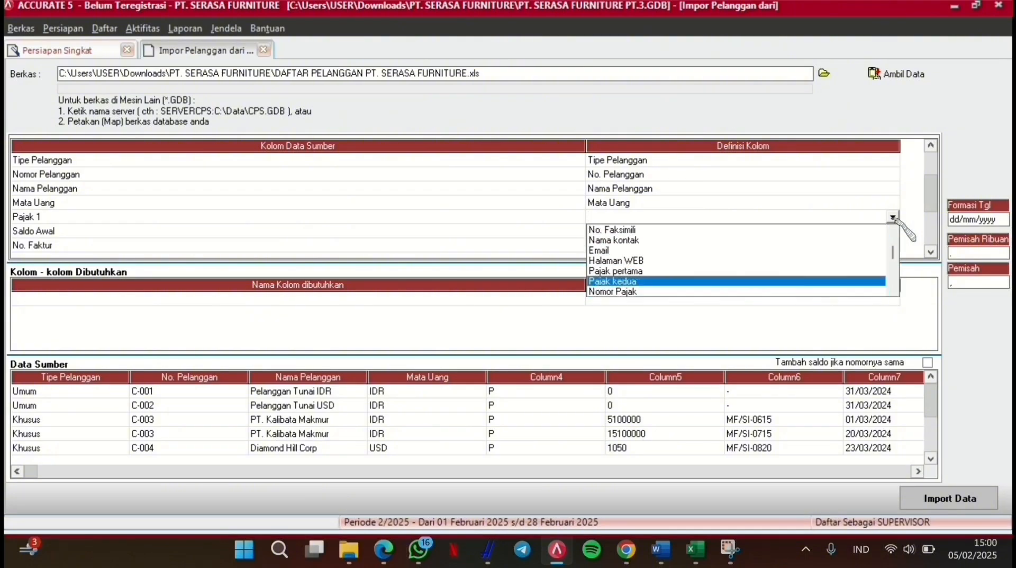
key("Up")
key("Return")
left_click(272, 43)
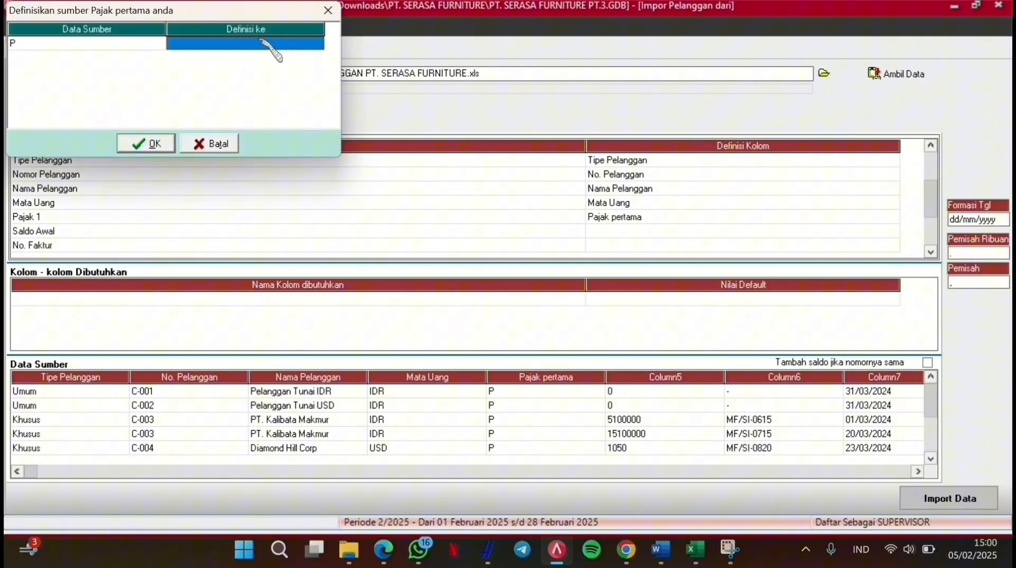
left_click(317, 44)
left_click(310, 58)
left_click(146, 143)
Step: Map Saldo Awal to Saldo Awal and No. Faktur to No. Faktur Saldo Awal
left_click(651, 231)
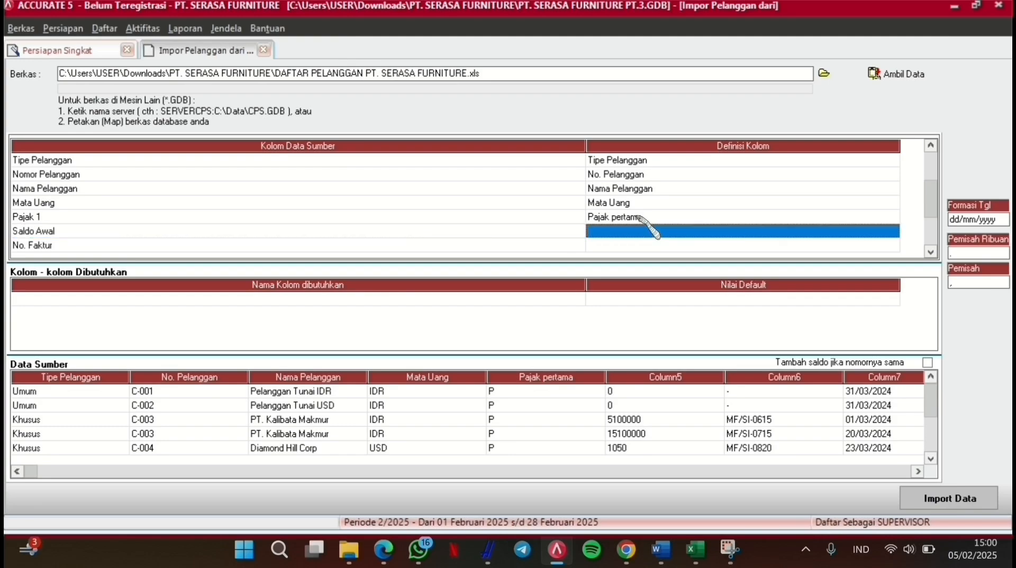
left_click(843, 231)
left_click(893, 231)
key("Down")
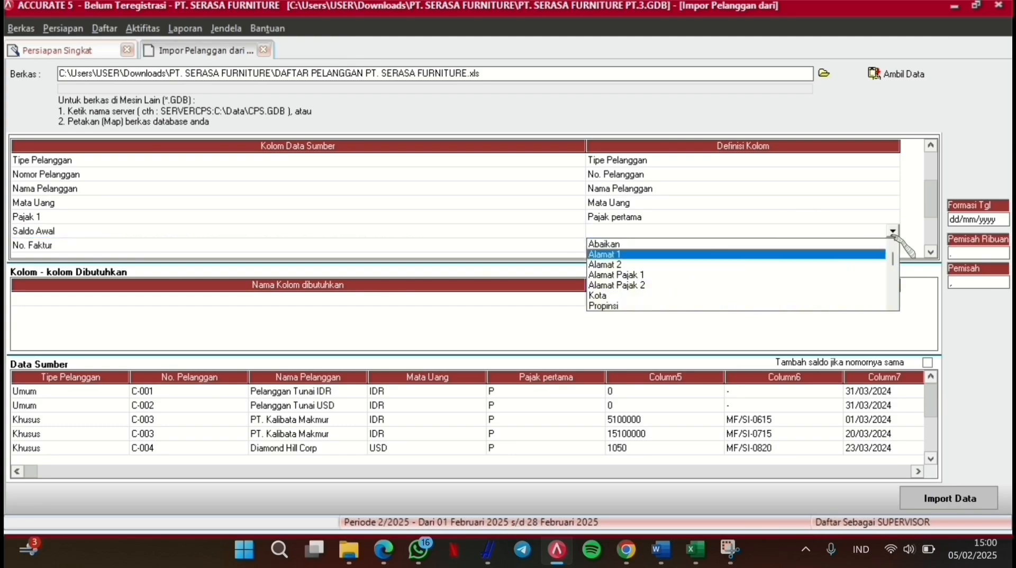
key("Down")
key("Down")
key("Down")
key("Down")
key("Down")
key("Down")
key("Down")
key("Down")
key("Down")
key("Down")
key("Down")
key("Down")
key("Down")
key("Down")
key("Down")
key("Down")
key("Down")
key("Down")
key("Down")
key("Down")
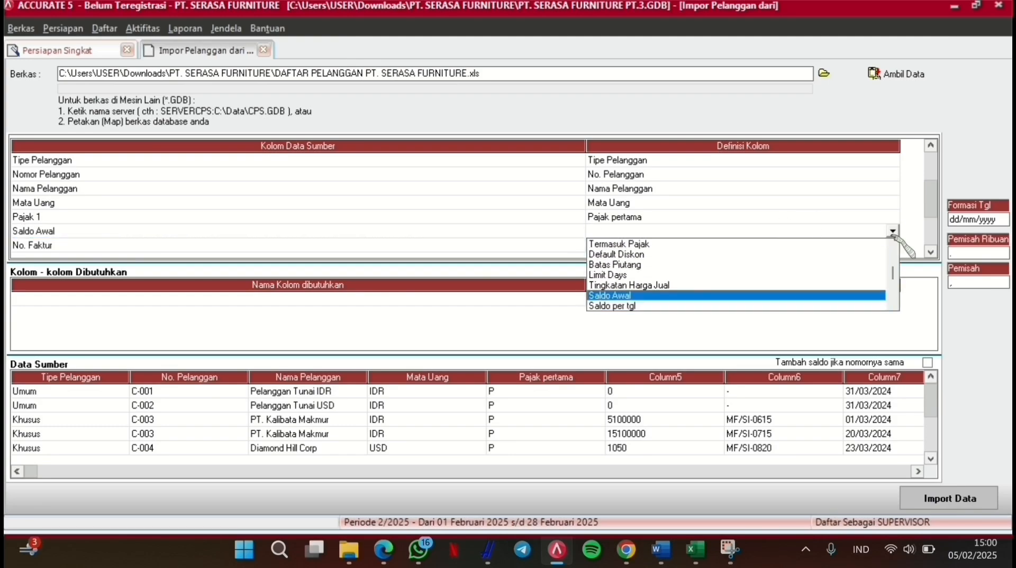
key("Return")
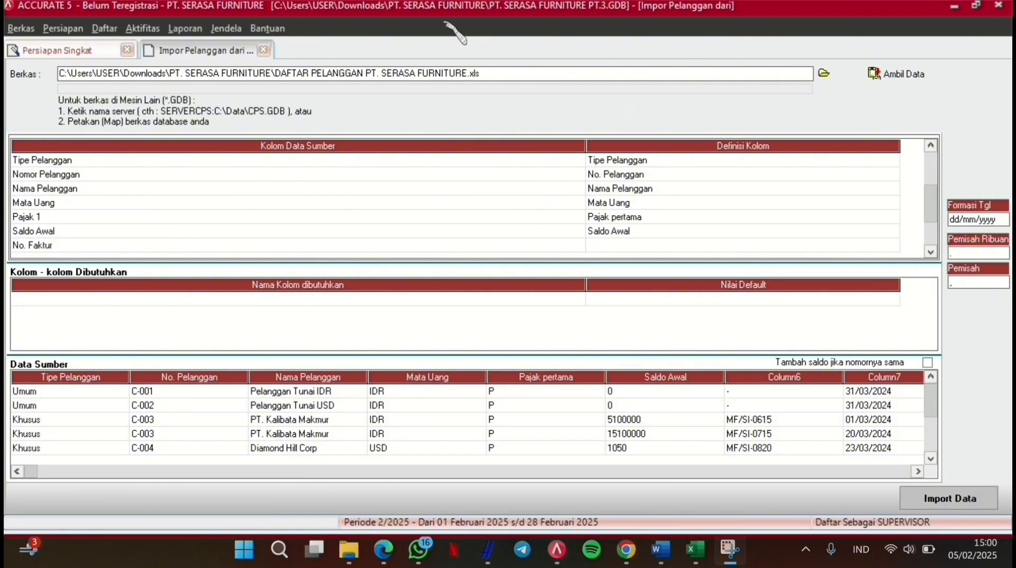
left_click(850, 245)
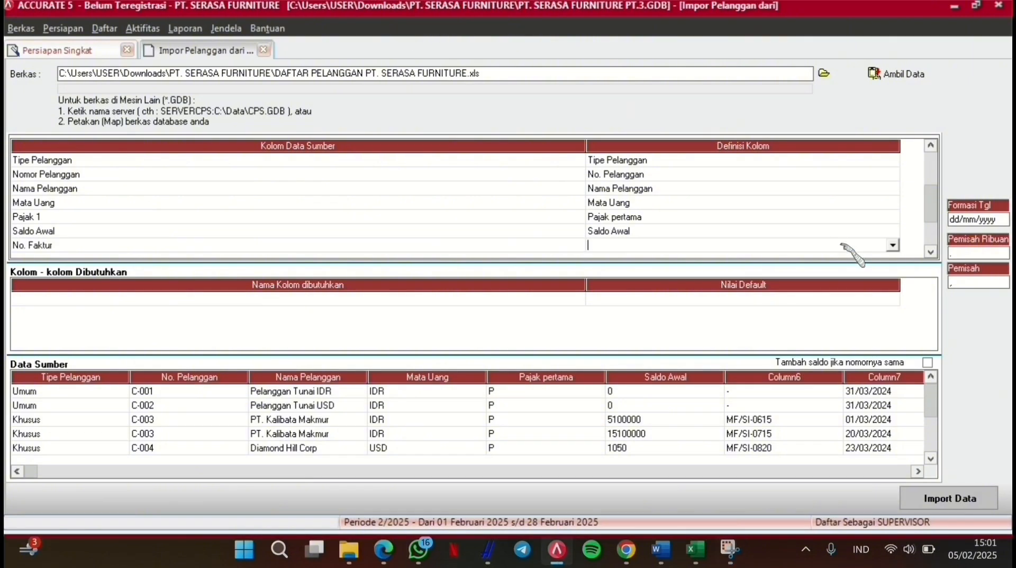
left_click(893, 245)
key("Down")
key("Down")
key("Down")
key("Down")
key("Down")
key("Down")
key("Down")
key("Down")
key("Down")
key("Down")
key("Down")
key("Down")
key("Down")
key("Down")
key("Down")
key("Down")
key("Down")
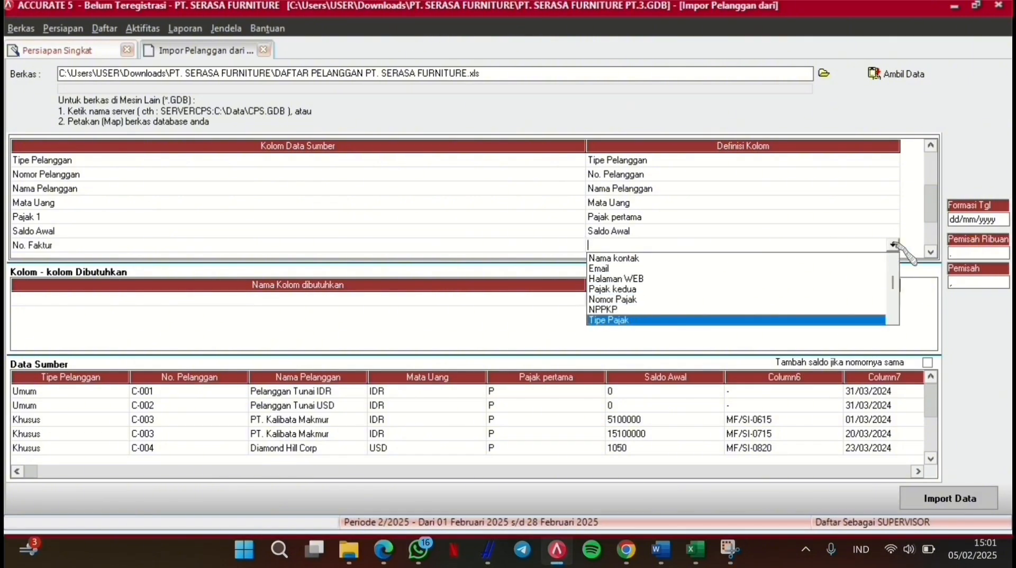
key("Down")
key("Down")
key("Down")
key("Down")
key("Down")
key("Down")
key("Down")
key("Down")
key("Down")
key("Down")
key("Up")
key("Return")
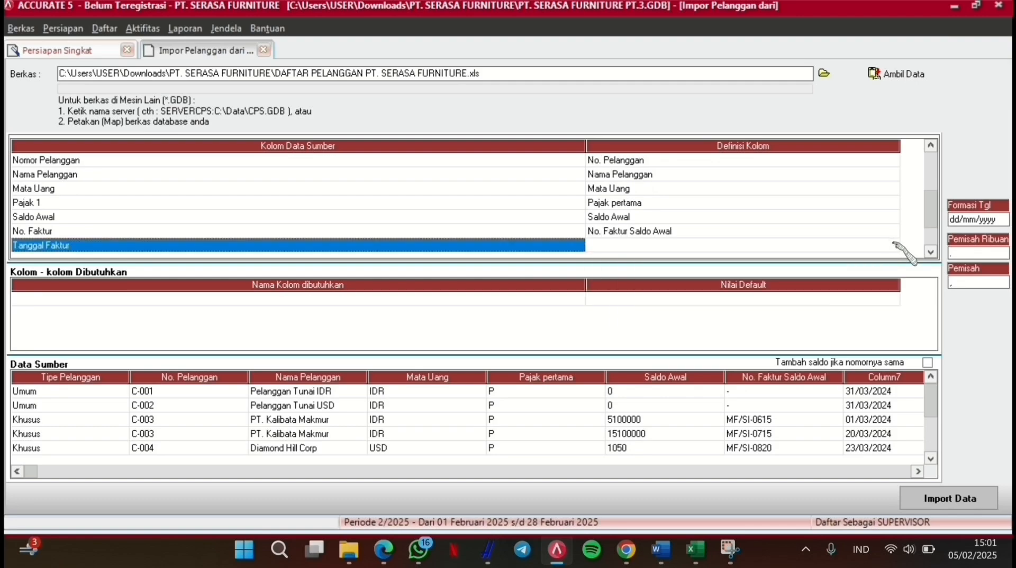
Step: Map Tanggal Faktur to Saldo per tgl and Termin to Syarat
left_click(877, 245)
left_click(877, 245)
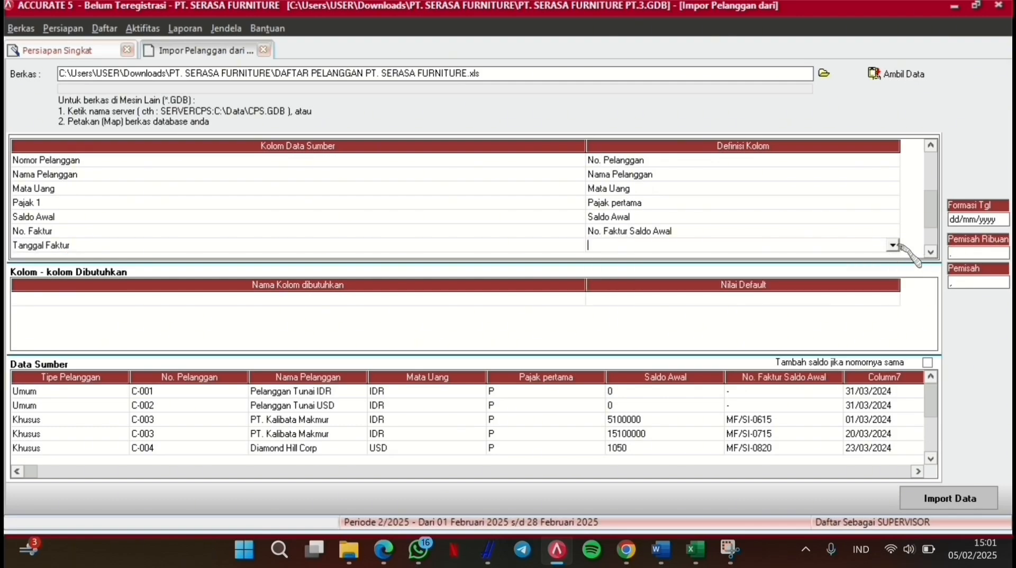
left_click(893, 244)
key("Down")
key("Down")
key("Down")
key("Down")
key("Down")
key("Down")
key("Down")
key("Down")
key("Down")
key("Down")
key("Down")
key("Down")
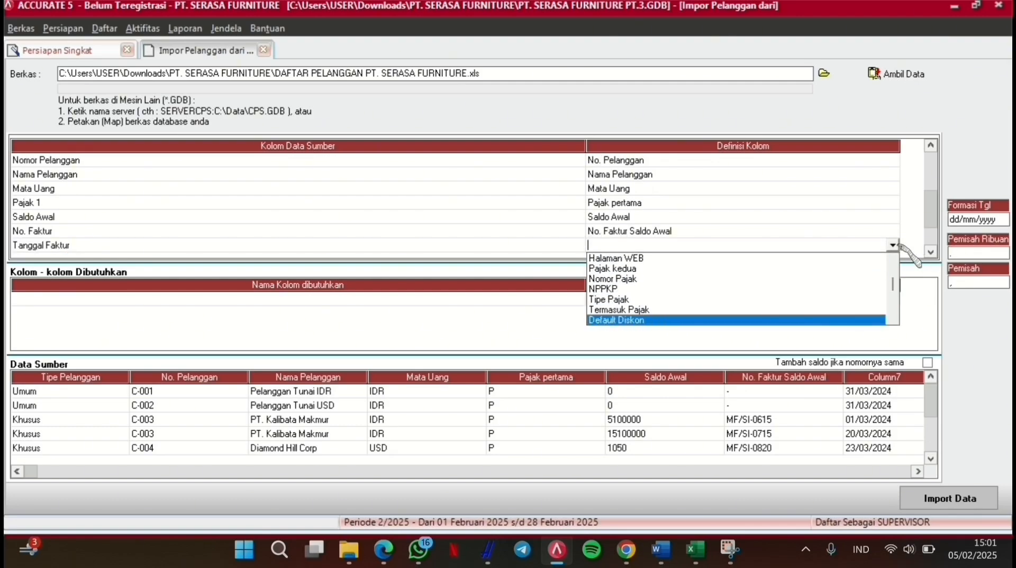
key("Down")
key("Down")
key("Down")
key("Down")
key("Return")
left_click(843, 245)
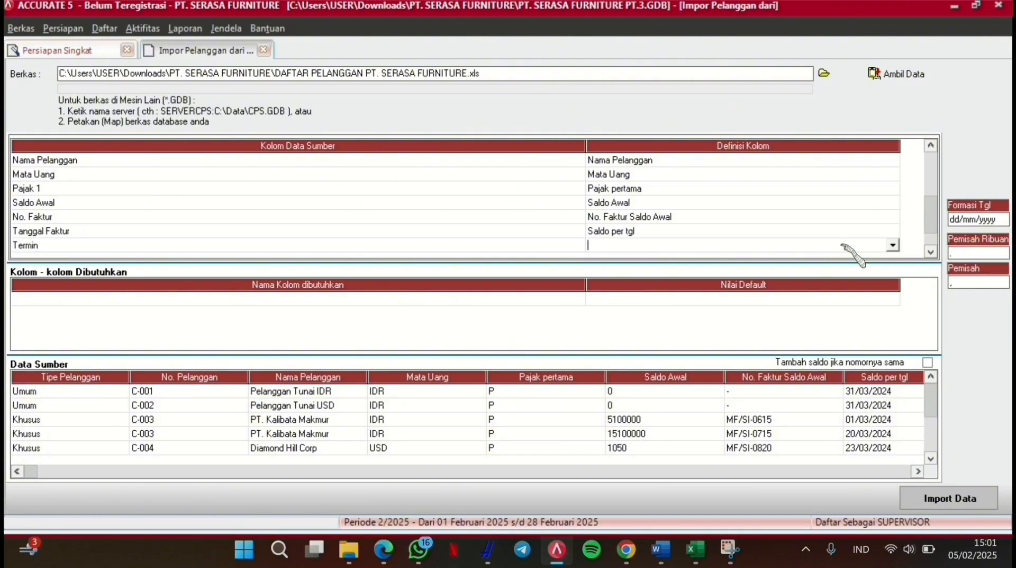
left_click(893, 245)
key("Down")
key("Down")
key("Down")
key("Down")
key("Down")
key("Down")
key("Down")
key("Down")
key("Down")
key("Down")
key("Down")
key("Down")
key("Down")
key("Down")
key("Down")
key("Down")
key("Down")
key("Down")
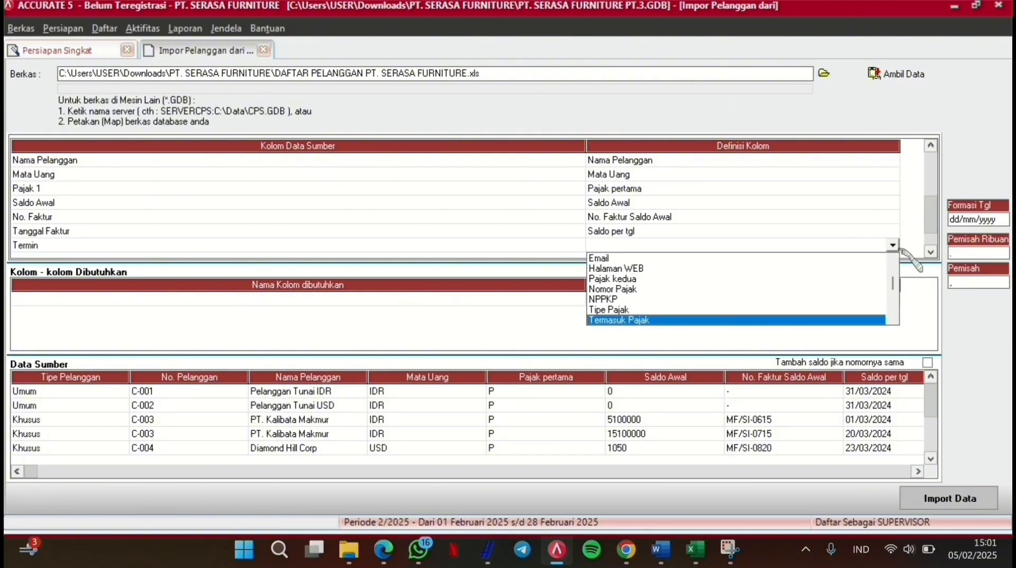
key("Down")
key("Down")
key("Down")
key("Down")
key("Down")
key("Return")
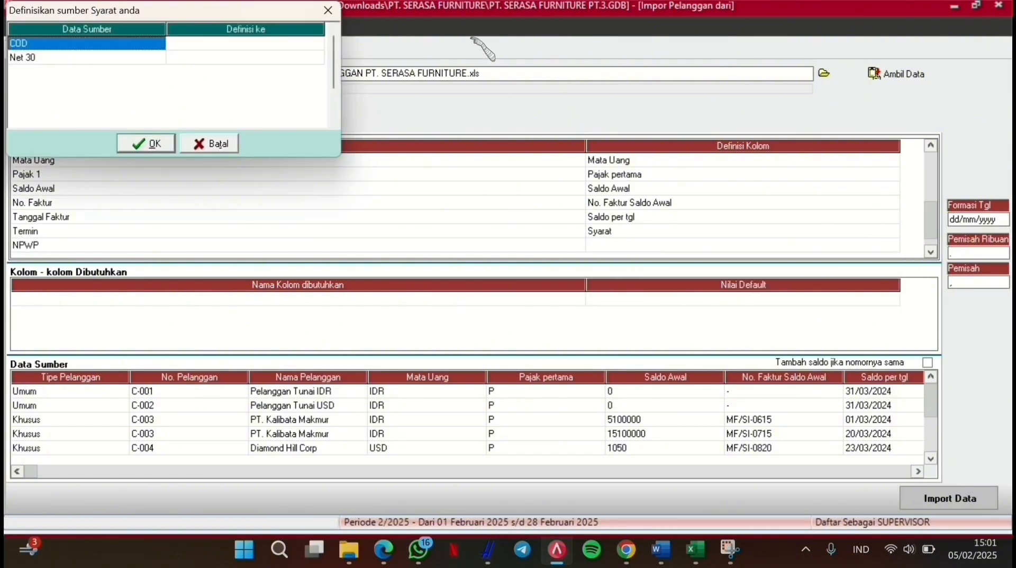
Step: Map the Termin column to Syarat to bring up the term matching
left_click(312, 43)
left_click(319, 44)
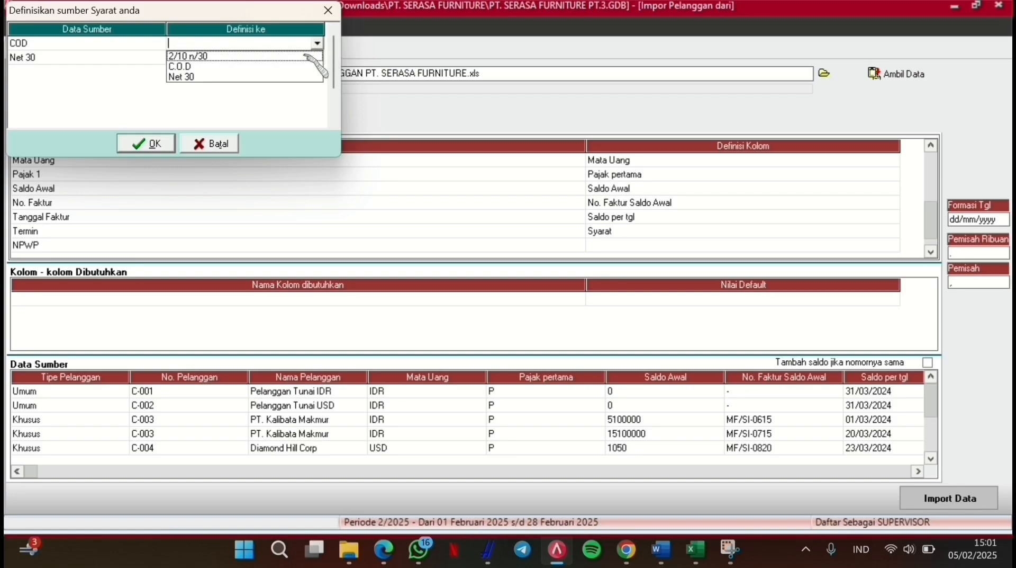
left_click(259, 102)
left_click(210, 148)
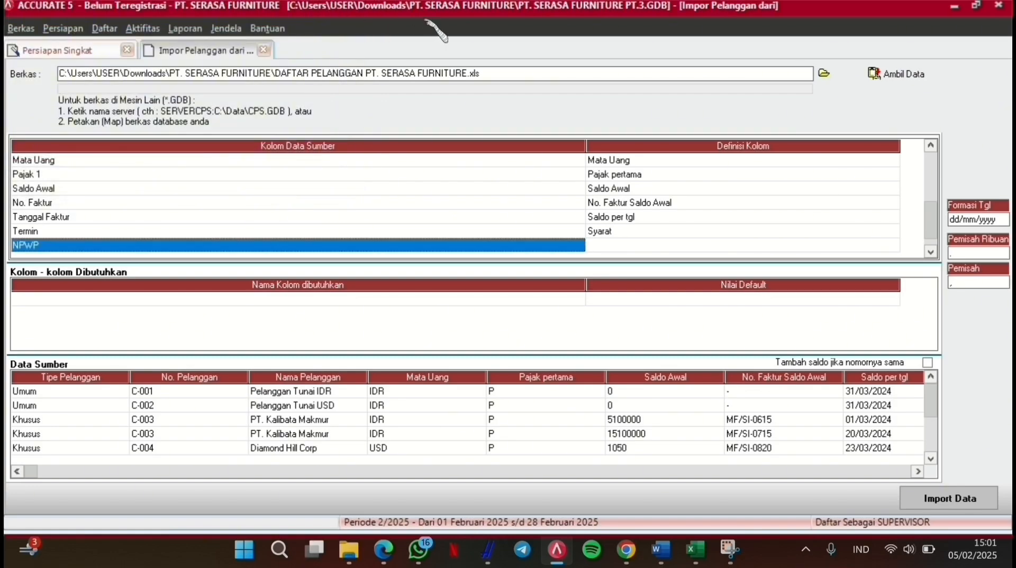
left_click(696, 232)
left_click(893, 231)
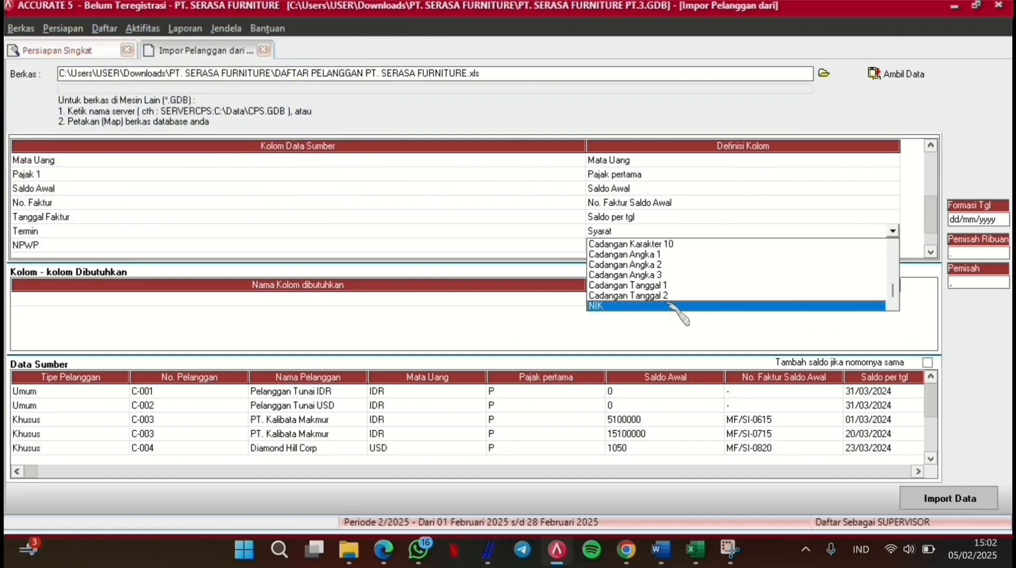
left_click(655, 275)
left_click(893, 231)
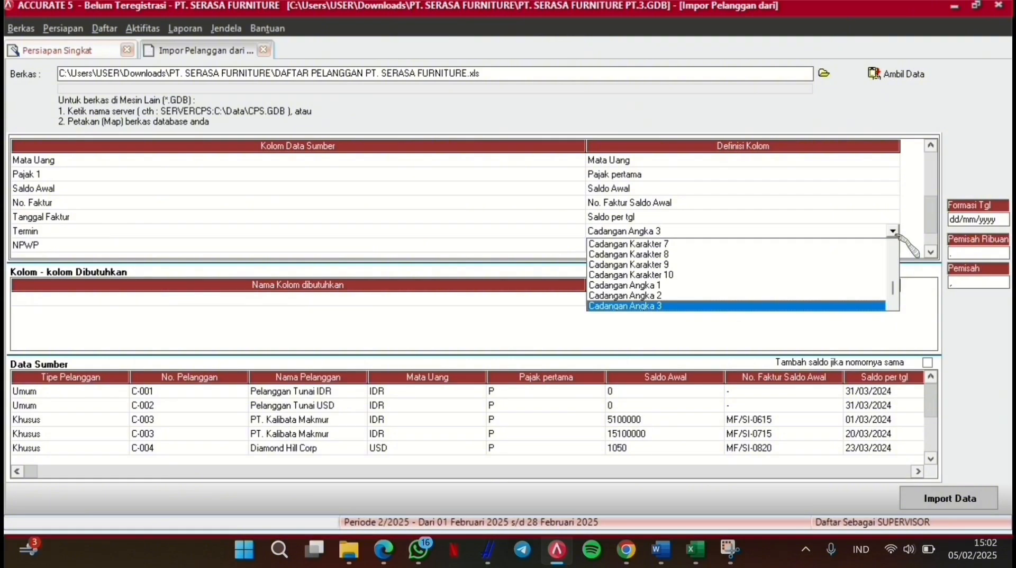
key("Up")
key("Up")
key("Up")
key("Up")
key("Up")
key("Up")
key("Up")
key("Up")
key("Up")
key("Up")
key("Up")
key("Up")
key("Up")
key("Up")
key("Up")
key("Up")
key("Up")
key("Up")
key("Up")
key("Up")
key("Down")
key("Down")
key("Down")
key("Down")
key("Down")
key("Down")
key("Down")
key("Down")
key("Down")
key("Down")
key("Down")
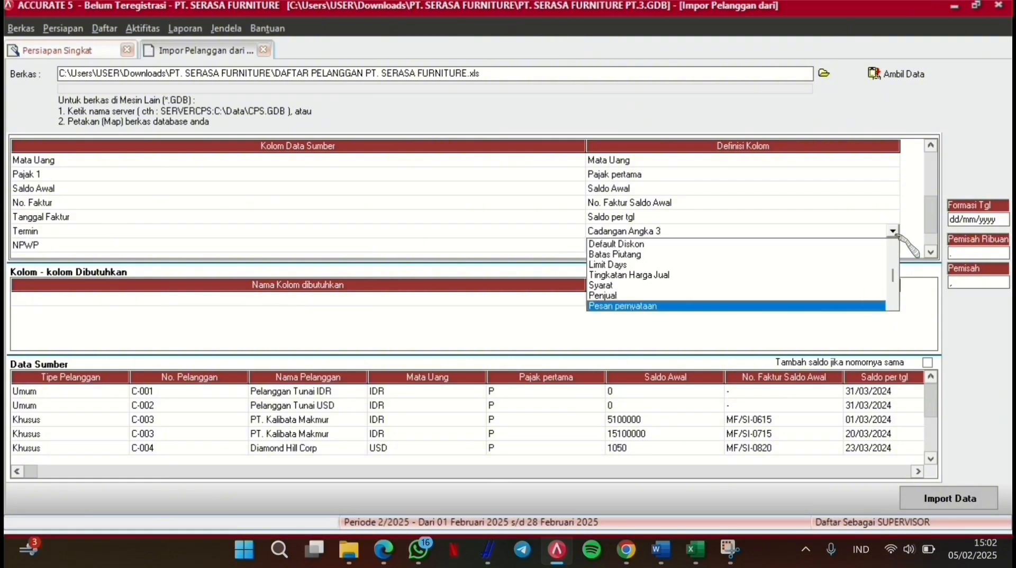
key("Up")
key("Up")
key("Return")
Step: Match source term COD to C.O.D and Net 30 to Net 30
left_click(320, 42)
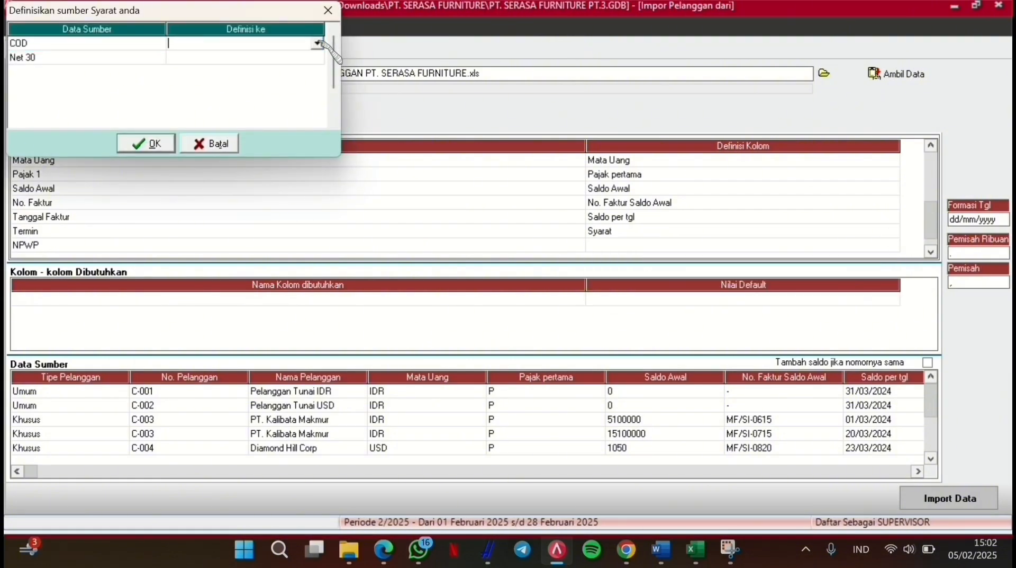
left_click(317, 43)
left_click(253, 56)
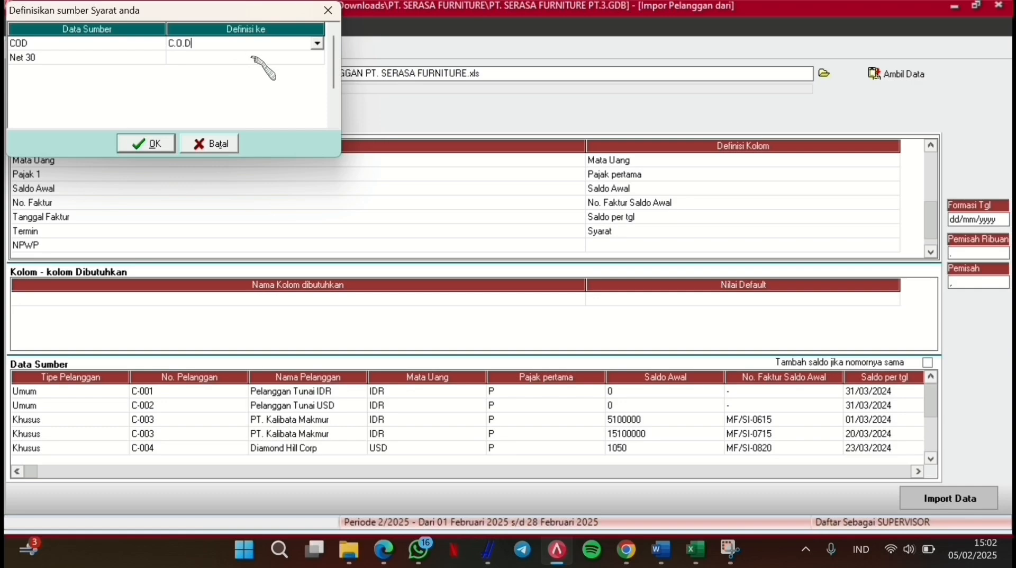
left_click(252, 58)
left_click(318, 56)
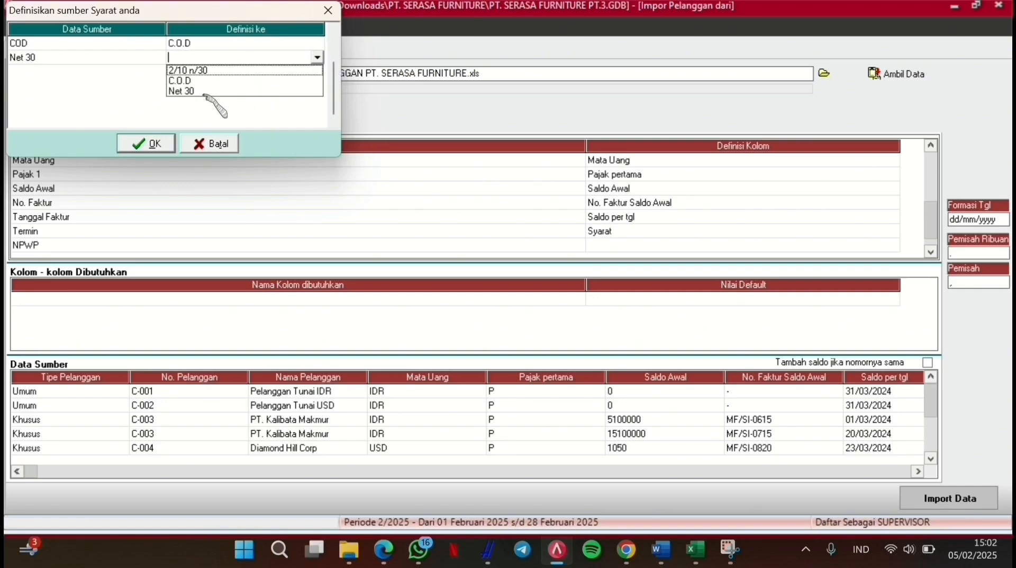
left_click(204, 93)
left_click(159, 143)
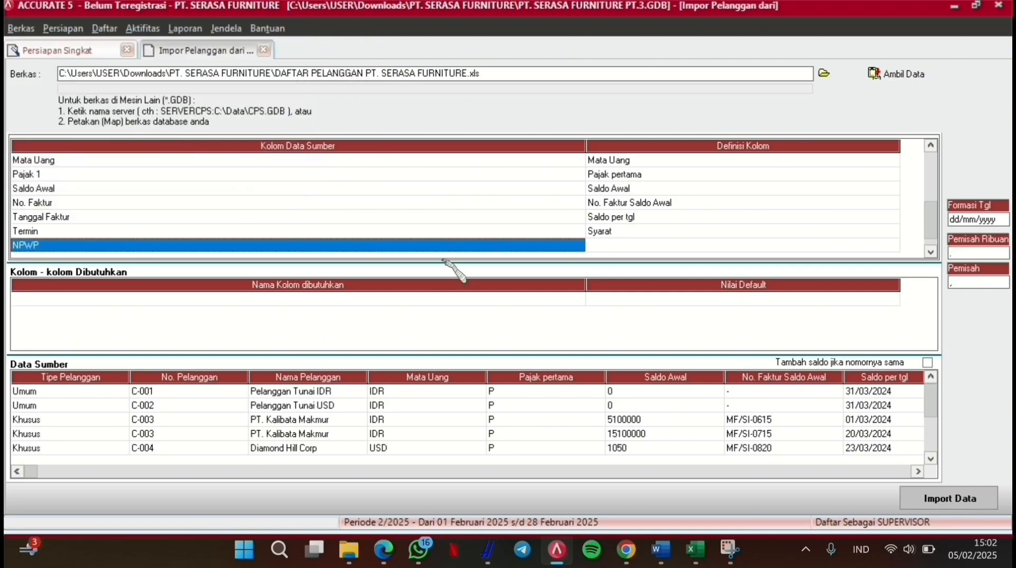
Step: Map the NPWP column to Nomor Pajak
left_click(667, 246)
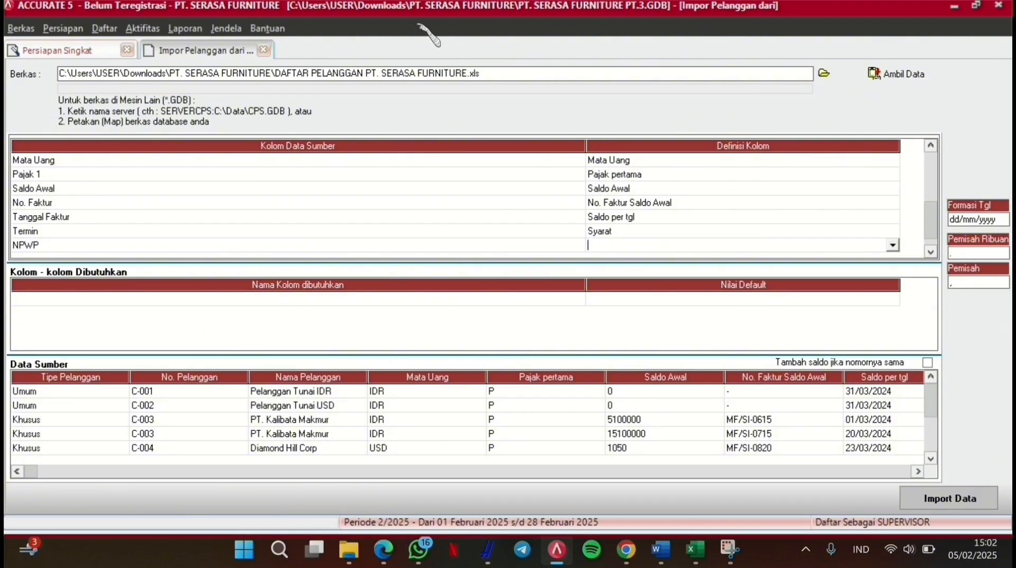
left_click(898, 245)
key("Down")
key("Down")
key("Down")
key("Down")
key("Down")
key("Down")
key("Down")
key("Down")
key("Down")
key("Down")
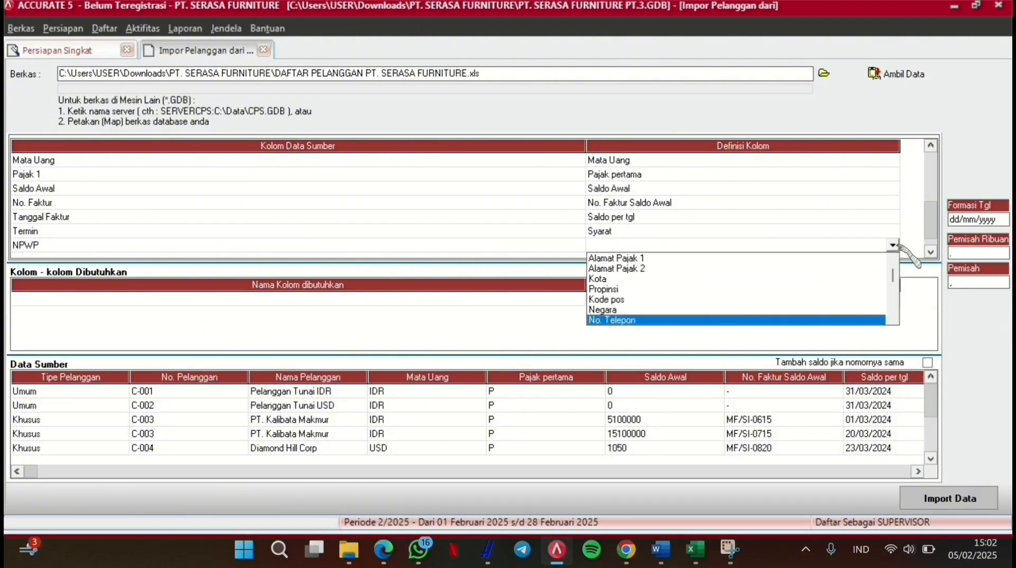
key("Down")
key("Down")
key("Down")
key("Down")
key("Down")
key("Down")
key("Return")
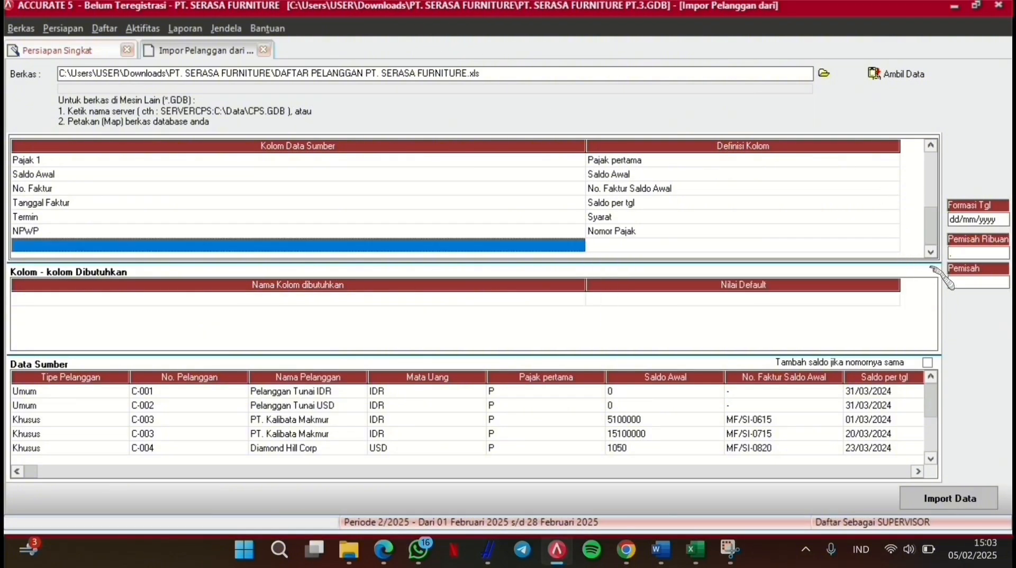
left_click(425, 29)
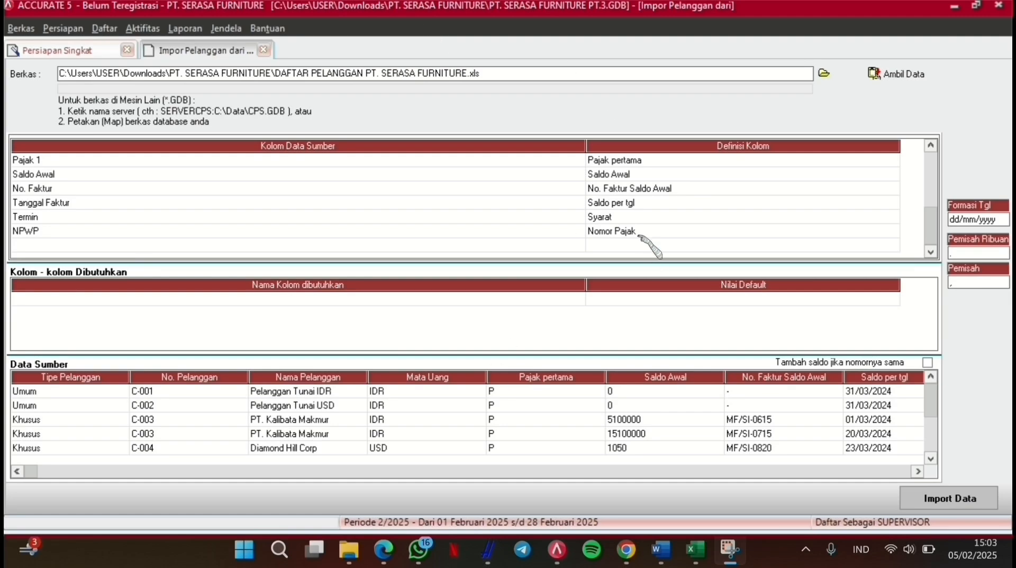
Step: Import customers C-001 to C-004, dismiss the error log, and continue to the supplier step
left_click(950, 500)
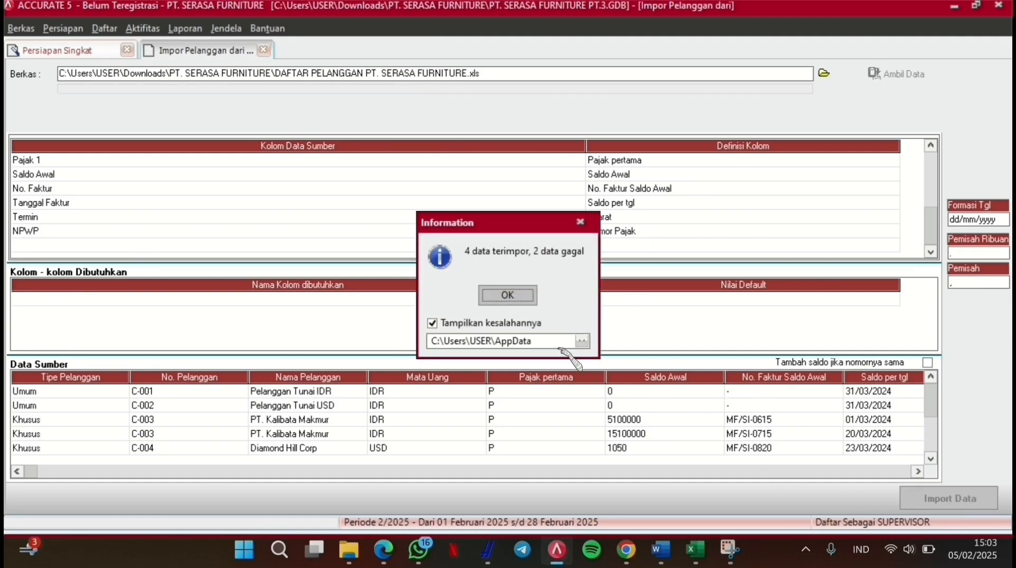
left_click(509, 295)
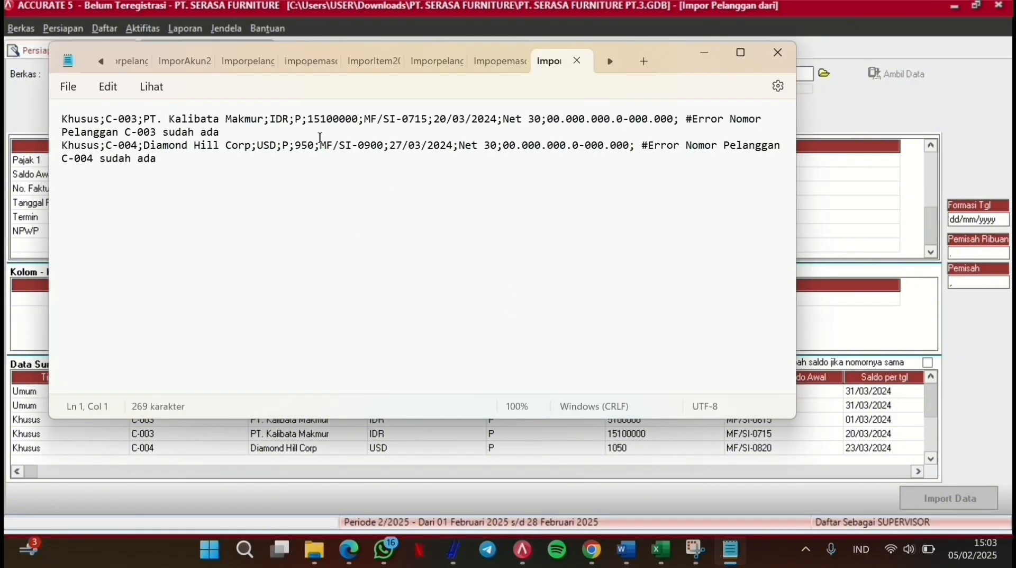
left_click(778, 53)
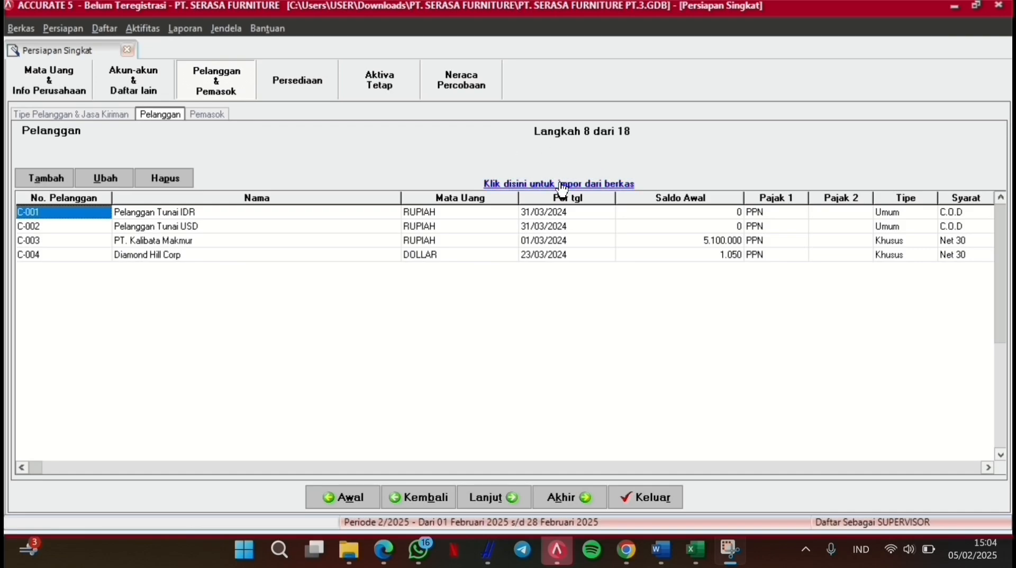
left_click(495, 498)
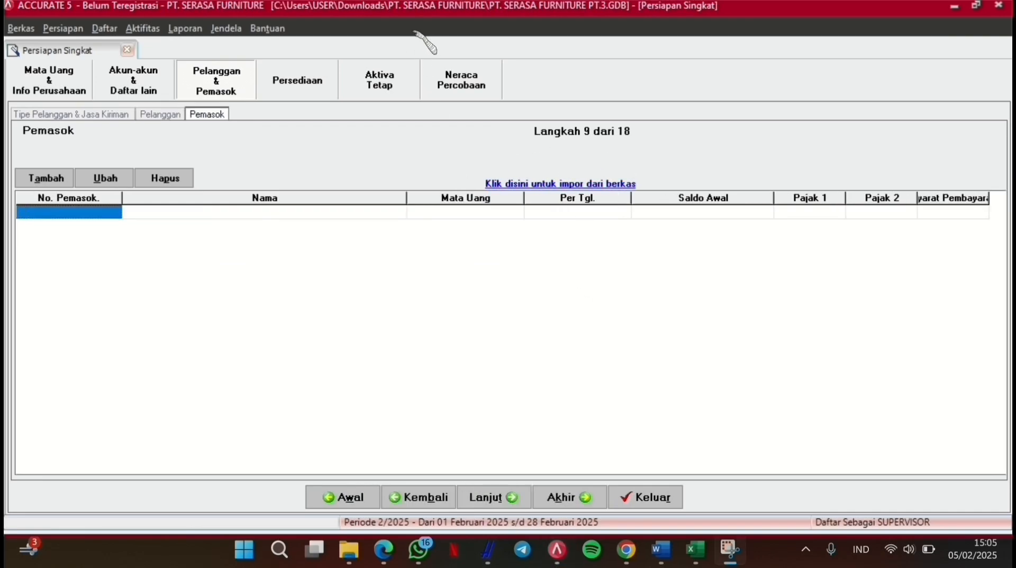
Step: Choose the Excel file DATA PEMASOK PT SERASA FURNITURE.xls as the supplier import source
left_click(538, 185)
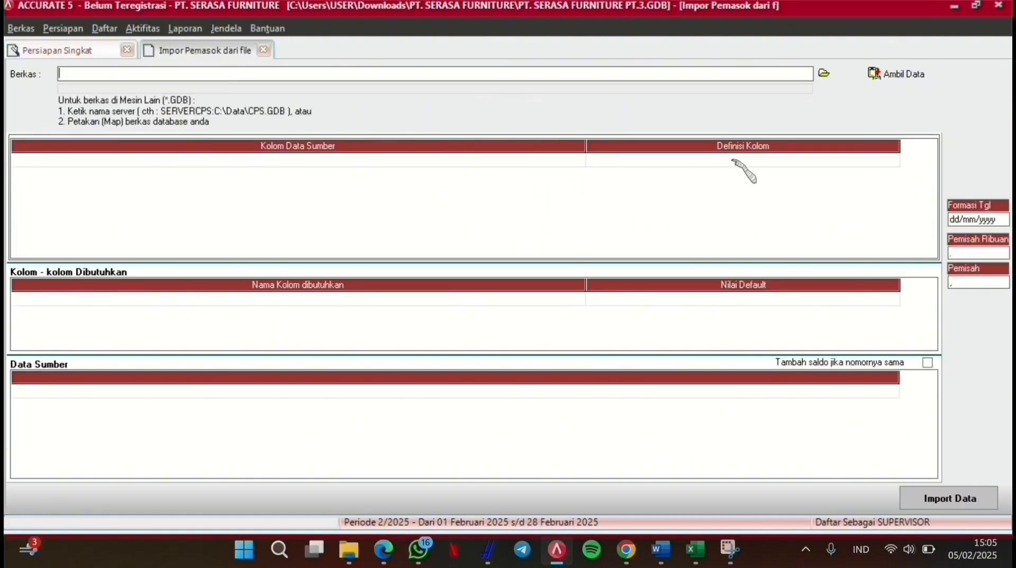
left_click(825, 75)
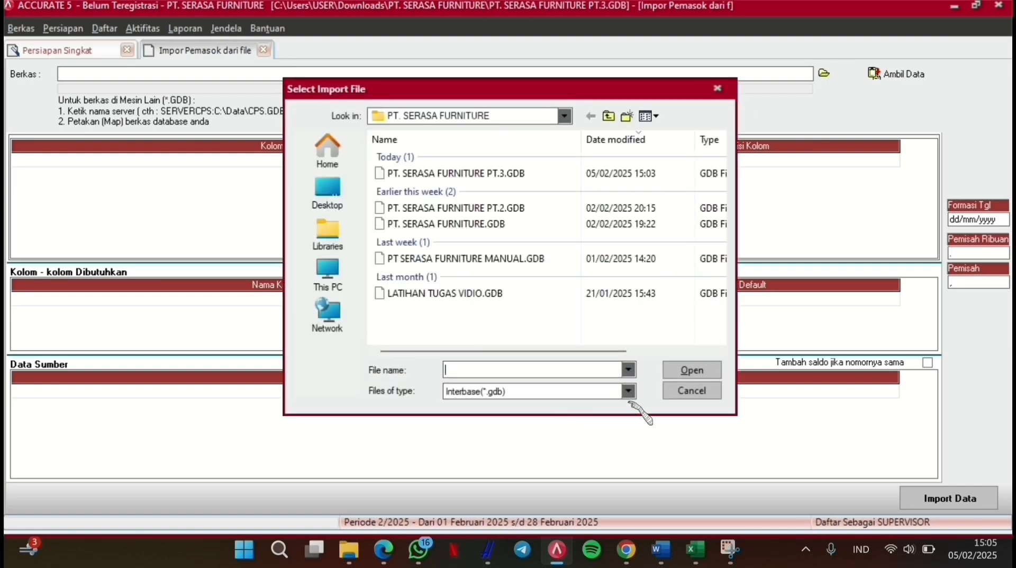
left_click(630, 391)
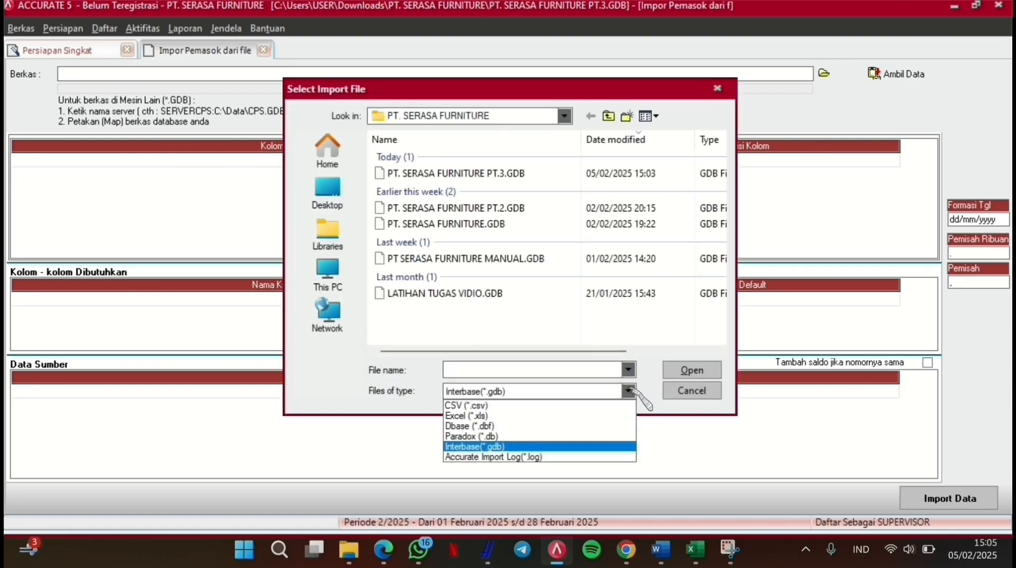
left_click(524, 416)
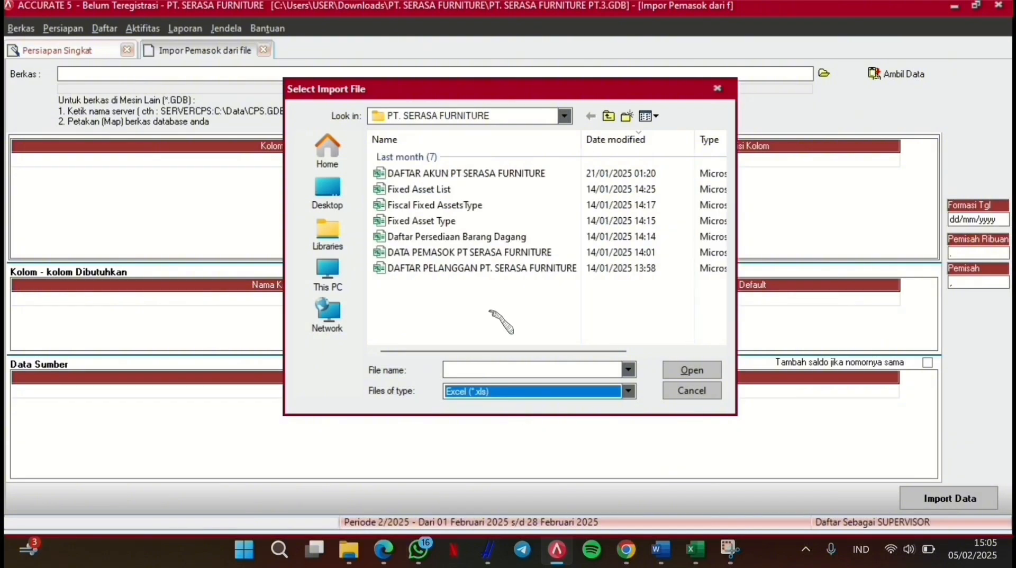
left_click(458, 253)
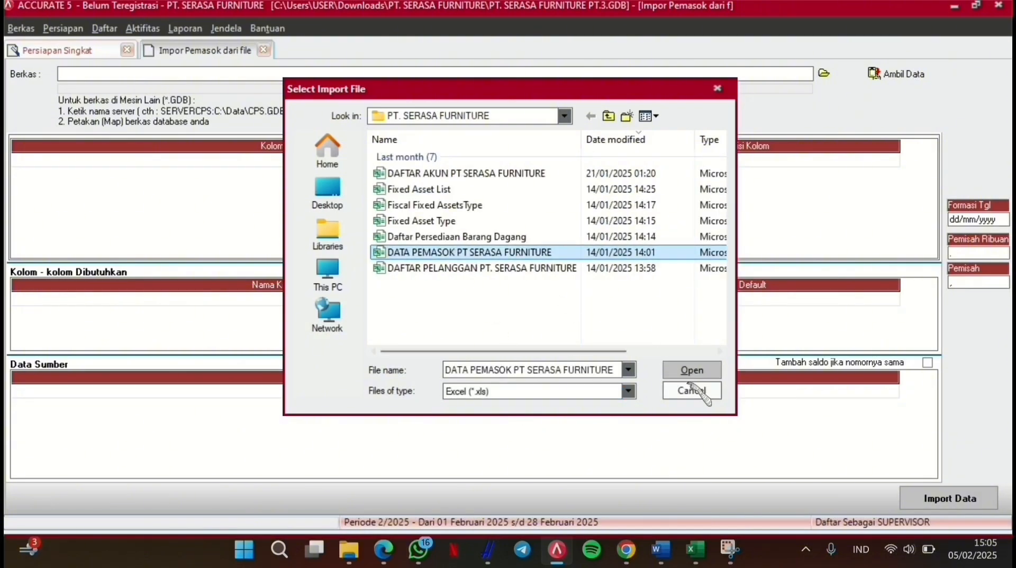
left_click(690, 371)
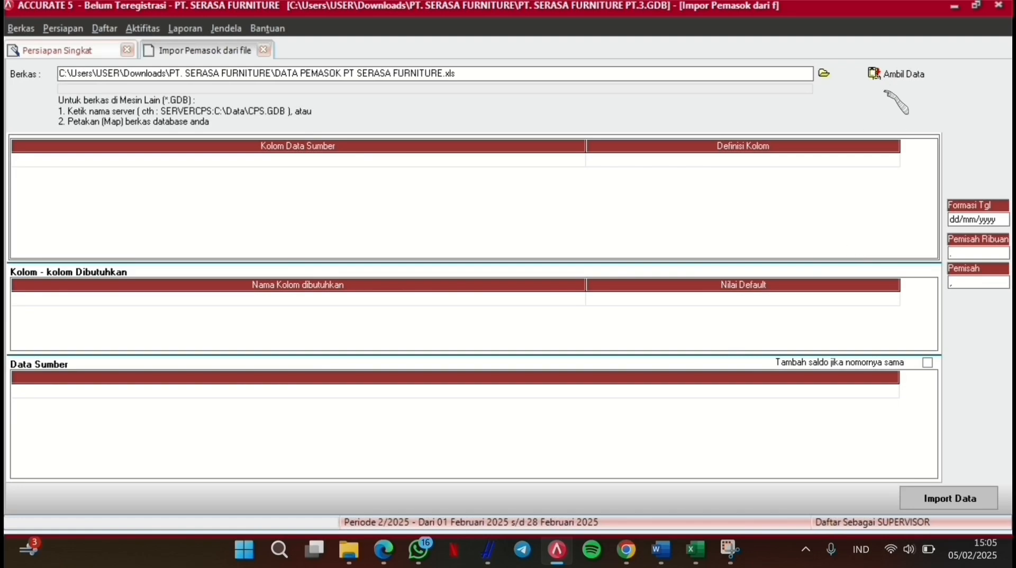
Step: Load the supplier data and delete its No.Pemasok header row
left_click(894, 76)
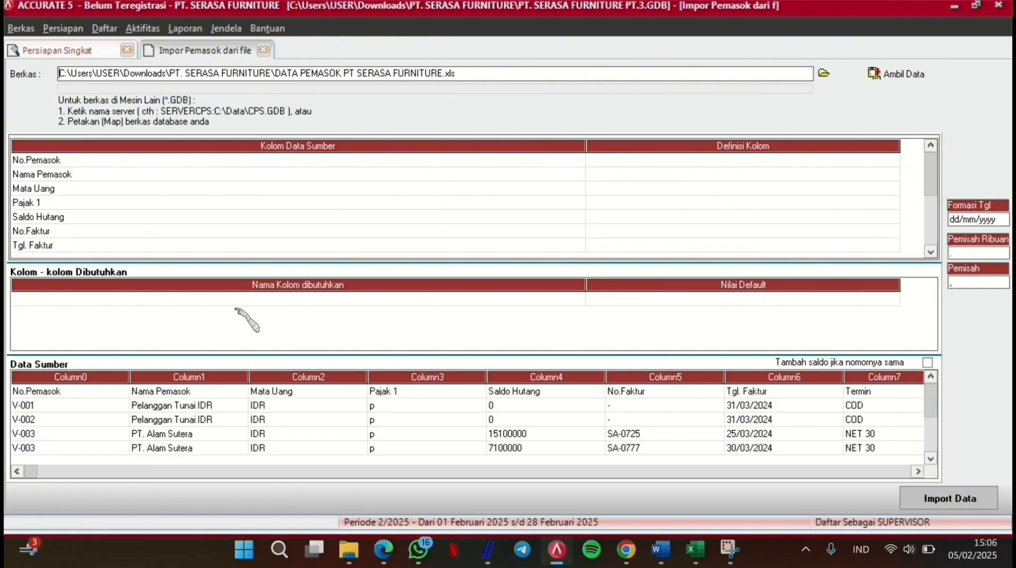
right_click(54, 393)
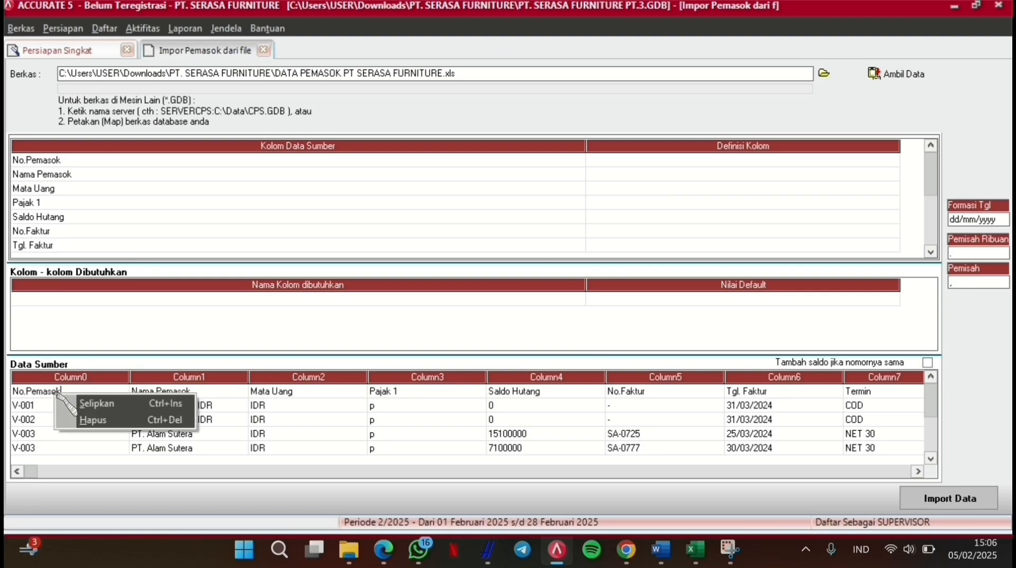
left_click(101, 418)
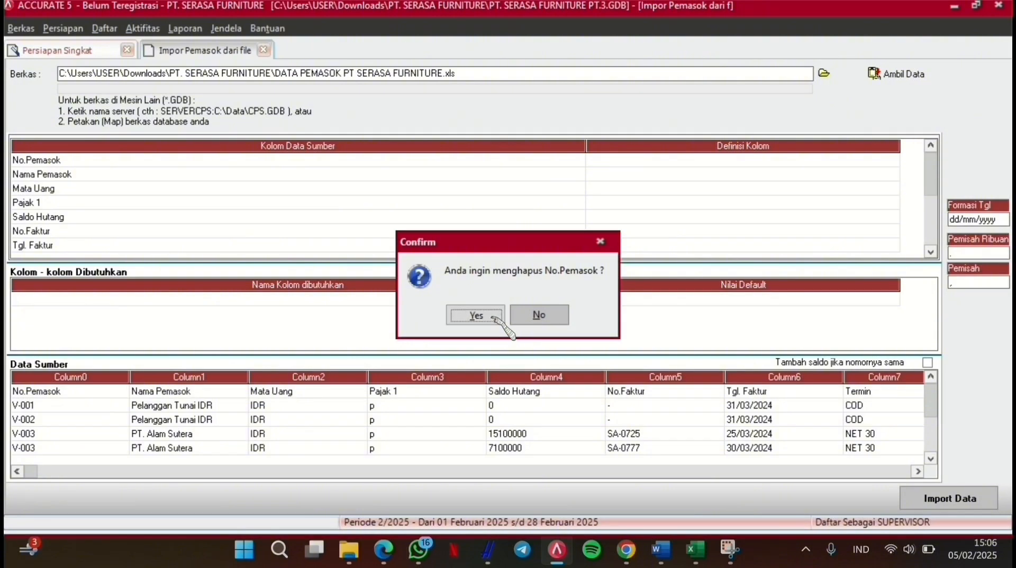
left_click(476, 316)
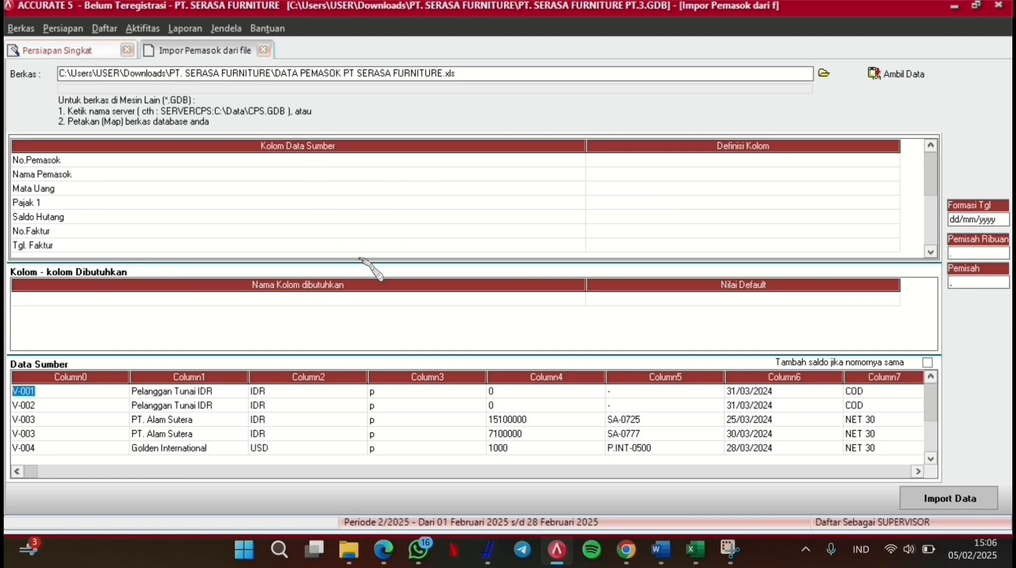
Step: Map the No.Pemasok and Nama Pemasok columns to No Pemasok and Nama Pemasok
left_click(693, 159)
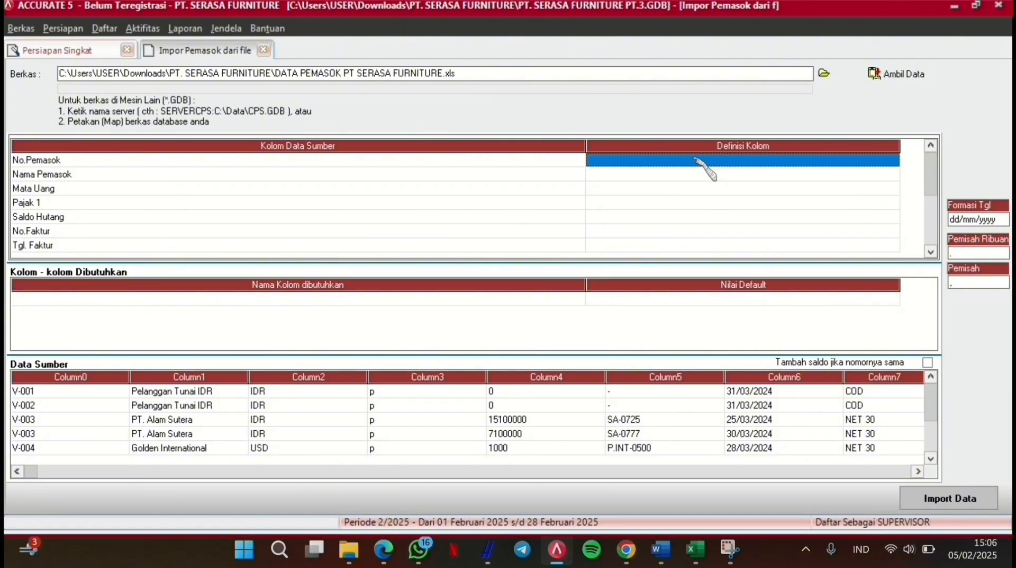
left_click(711, 159)
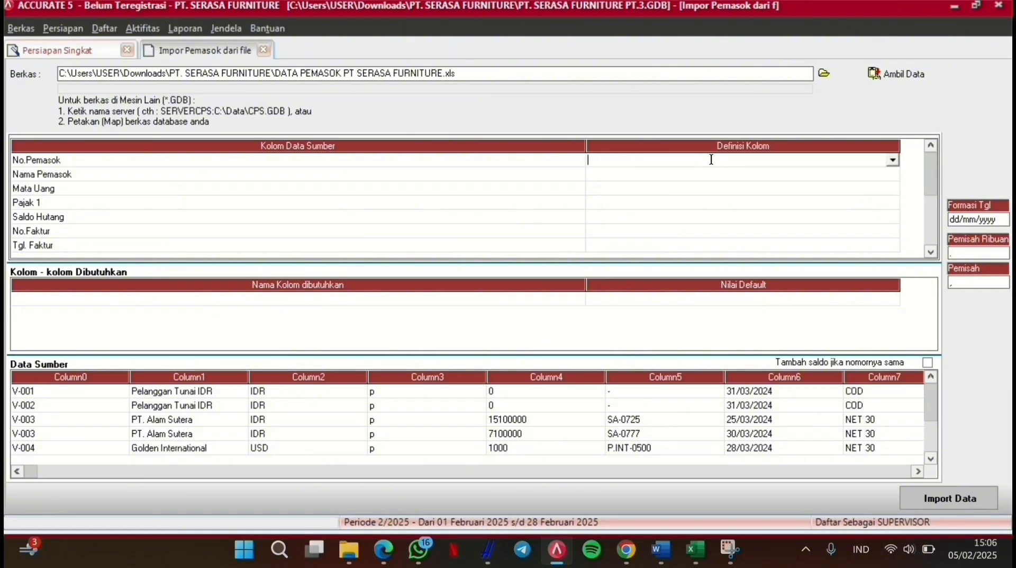
left_click(894, 160)
left_click(741, 183)
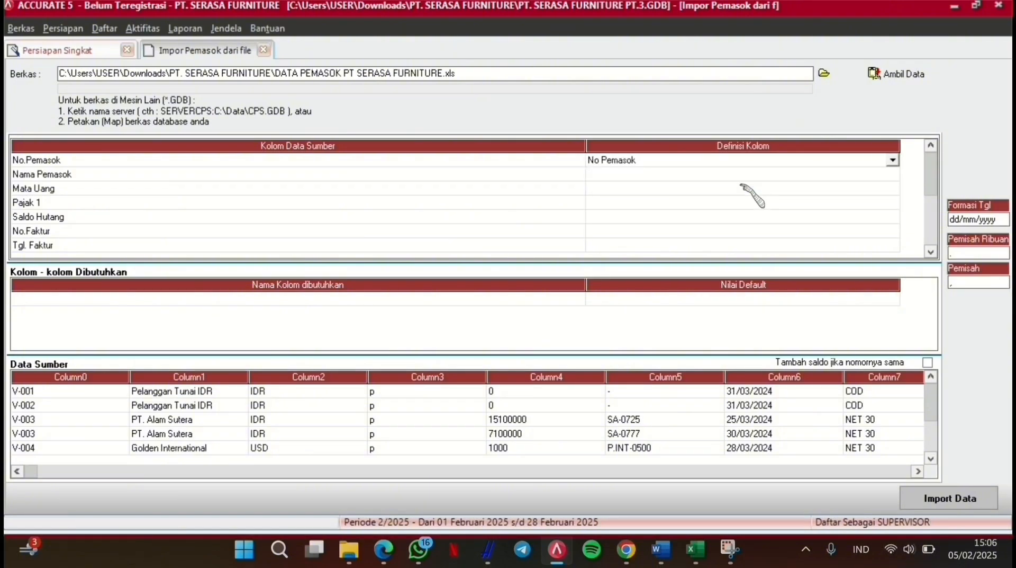
left_click(753, 173)
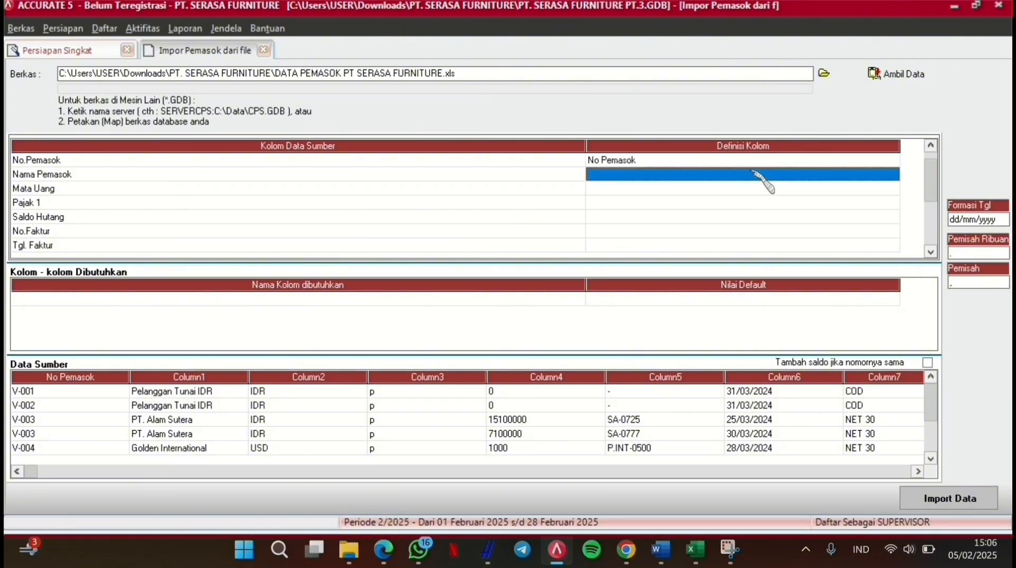
left_click(882, 174)
left_click(892, 174)
key("Down")
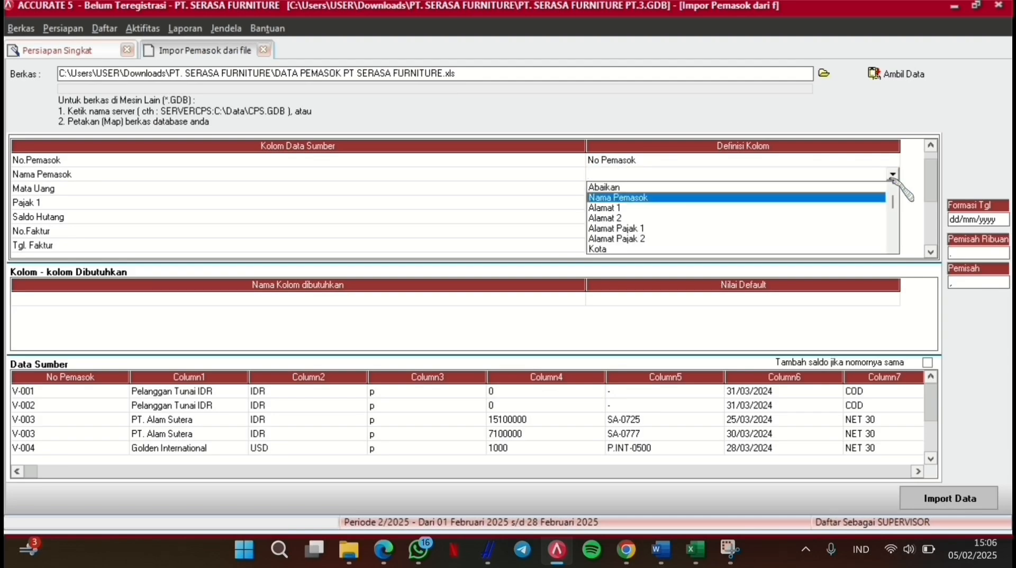
key("Return")
Step: Map the currency column to the Mata Uang field
left_click(883, 188)
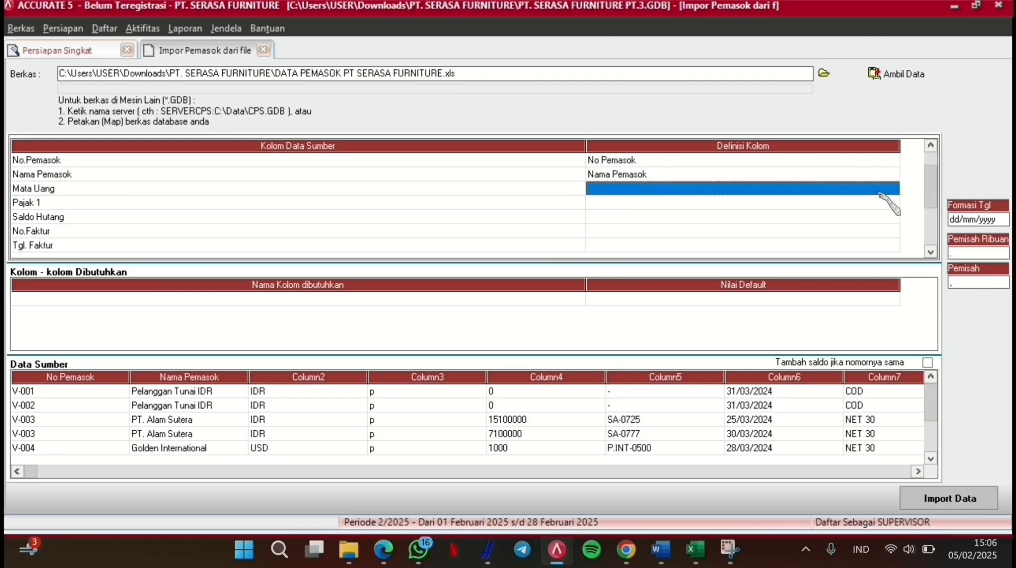
left_click(877, 192)
left_click(892, 188)
key("Down")
key("Down")
key("Down")
key("Down")
key("Down")
key("Down")
key("Down")
key("Down")
key("Down")
key("Down")
key("Down")
key("Down")
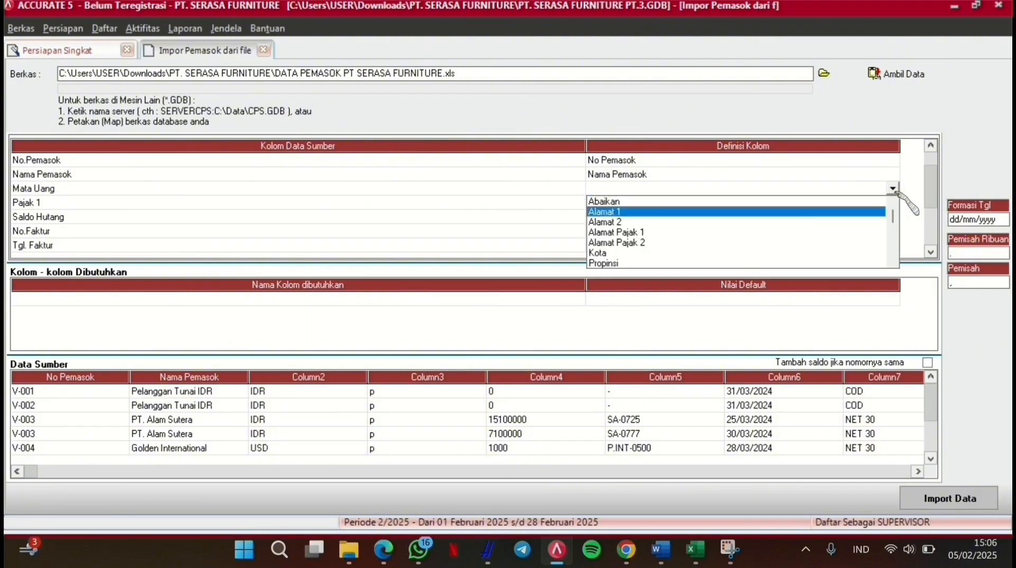
key("Down")
key("Down")
key("Down")
key("Down")
key("Down")
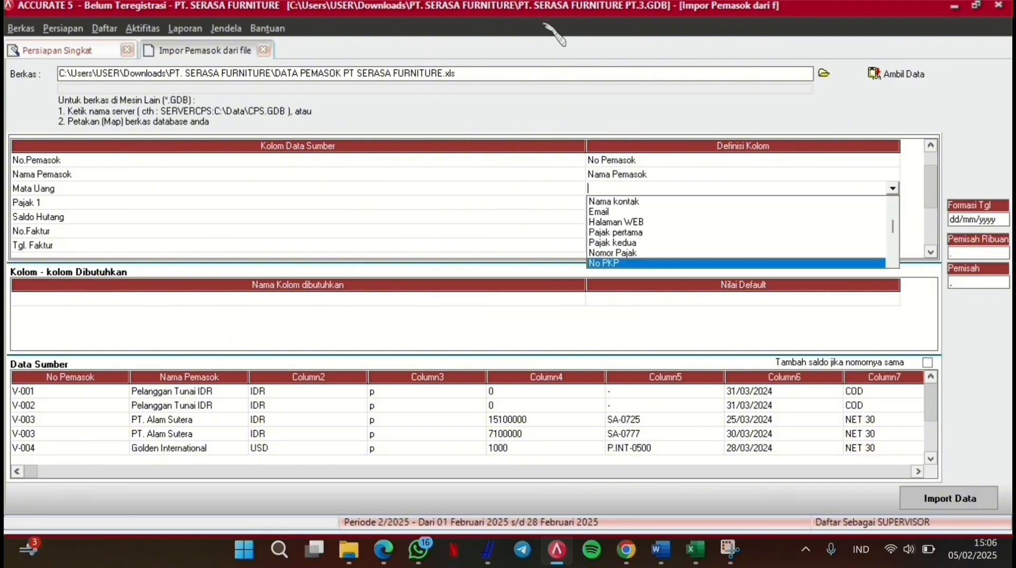
key("Escape")
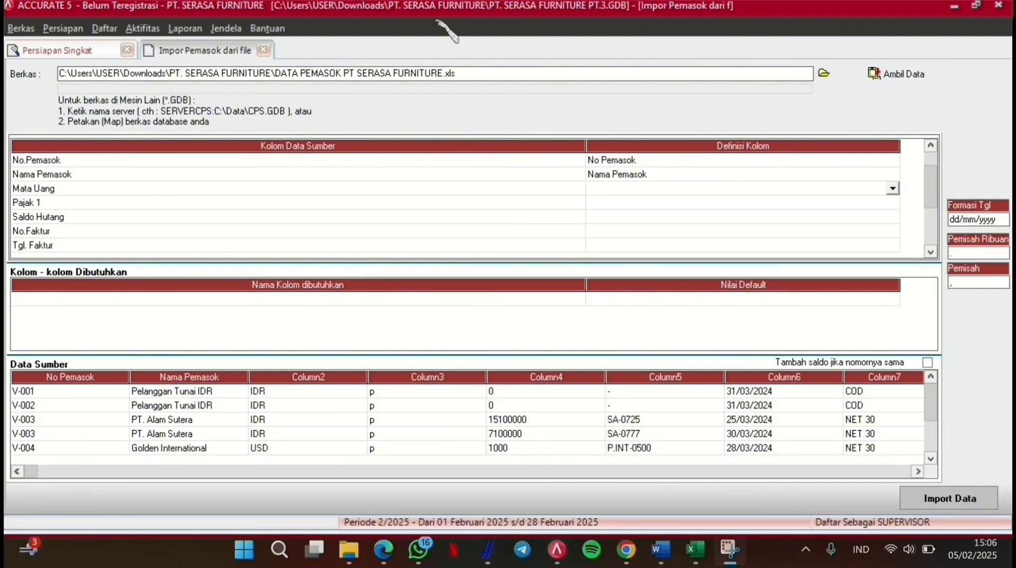
left_click(893, 188)
key("Down")
key("Down")
key("Down")
key("Down")
key("Down")
key("Down")
key("Down")
key("Down")
key("Down")
key("Down")
key("Down")
key("Down")
key("Down")
key("Down")
key("Down")
key("Down")
key("Down")
key("Down")
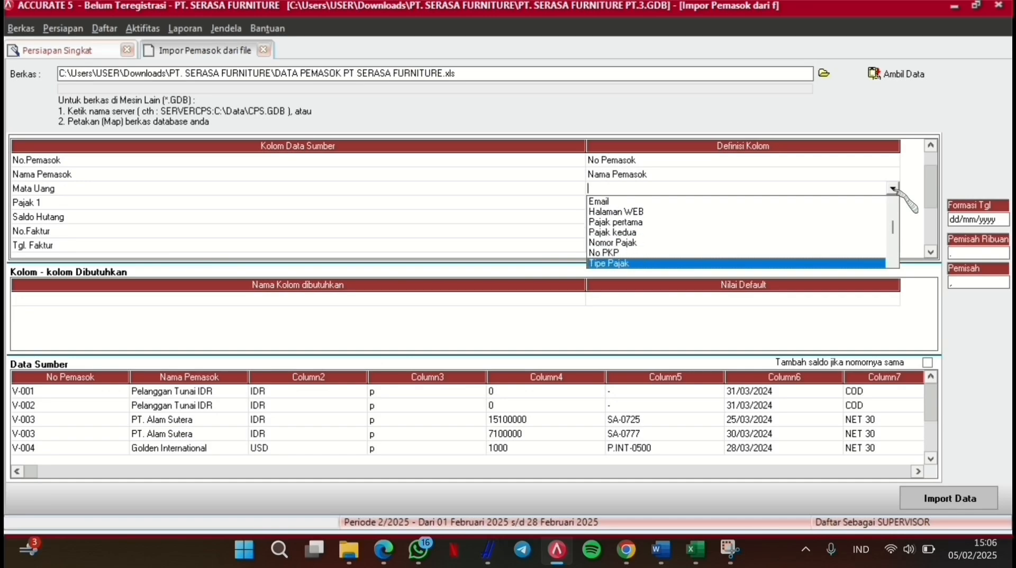
key("Down")
key("Down")
key("Down")
key("Down")
key("Down")
key("Down")
key("Down")
key("Down")
key("Return")
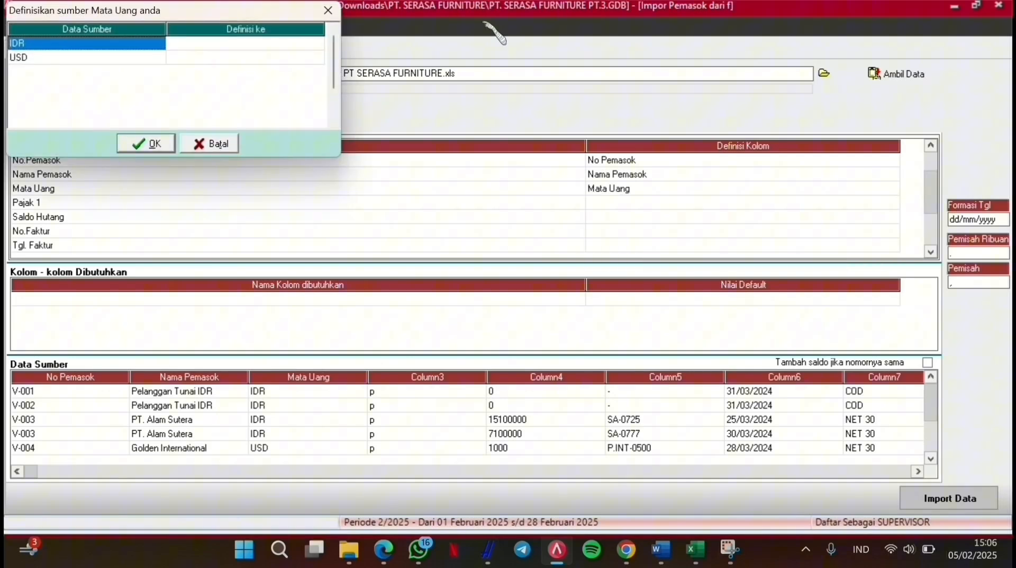
Step: Match currency IDR to RUPIAH and USD to DOLLAR
left_click(319, 41)
left_click(321, 43)
left_click(276, 58)
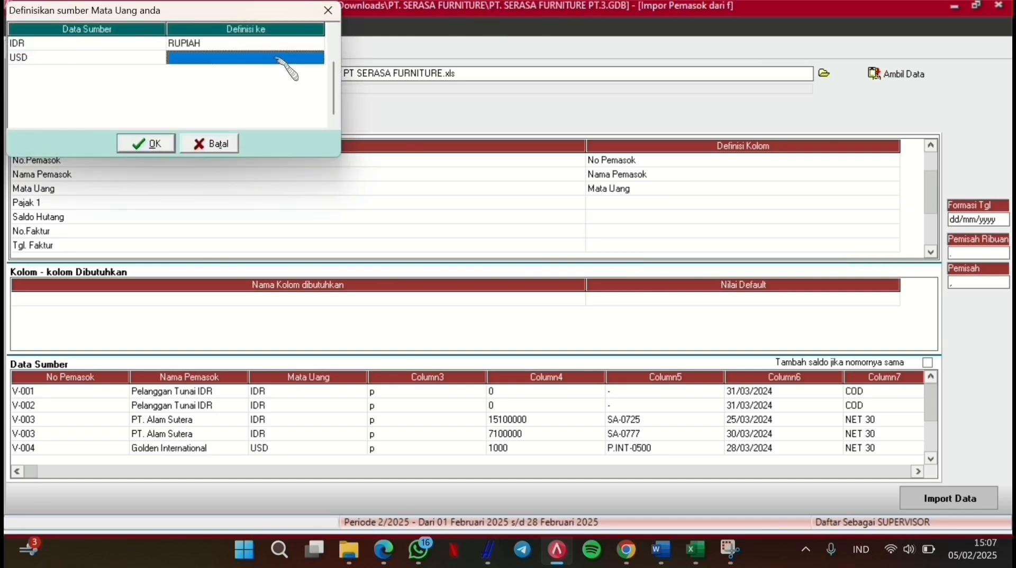
left_click(276, 57)
left_click(319, 58)
left_click(294, 77)
left_click(151, 146)
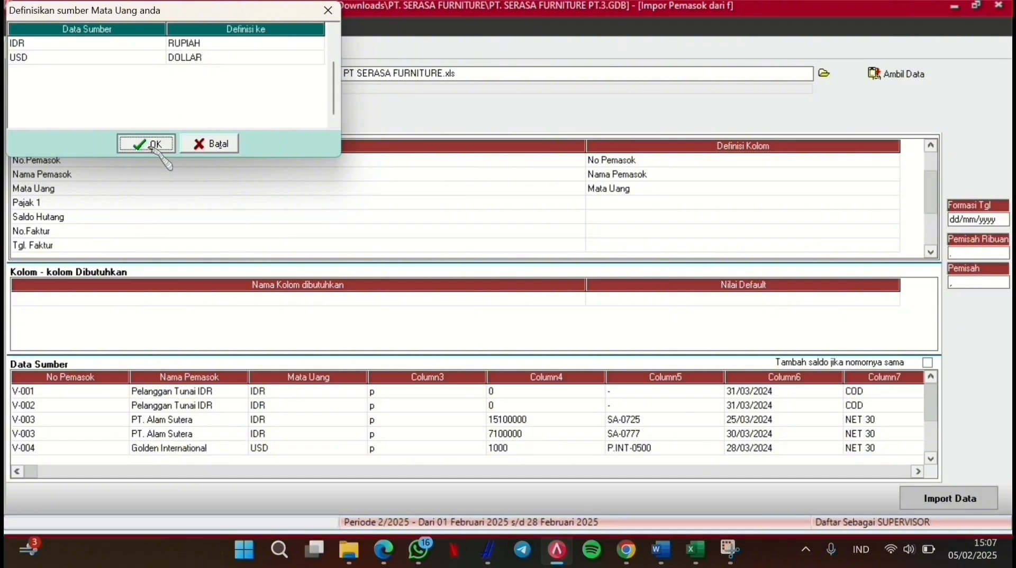
Step: Map the Pajak 1 column to the Pajak pertama field
left_click(631, 205)
left_click(631, 205)
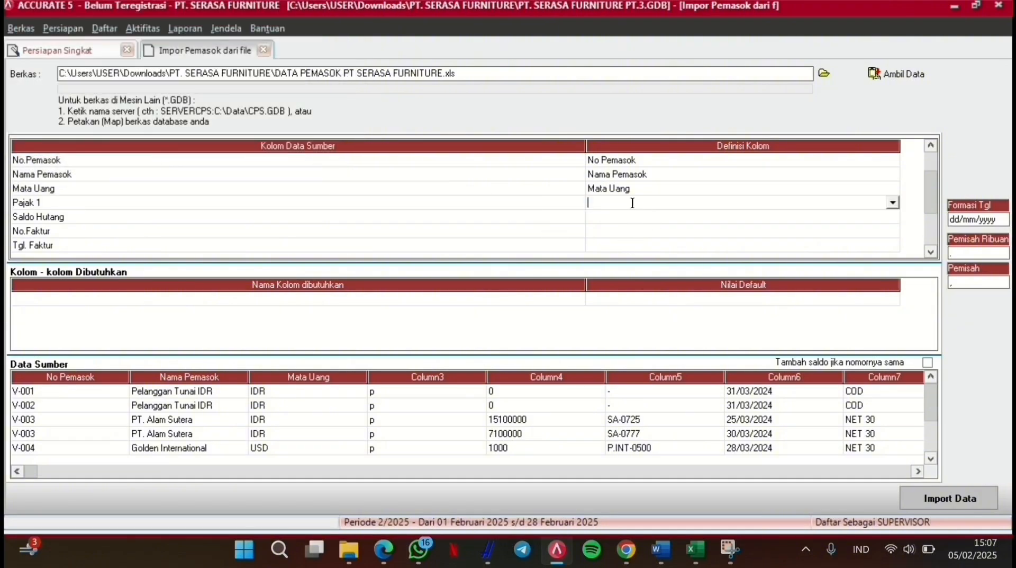
left_click(894, 202)
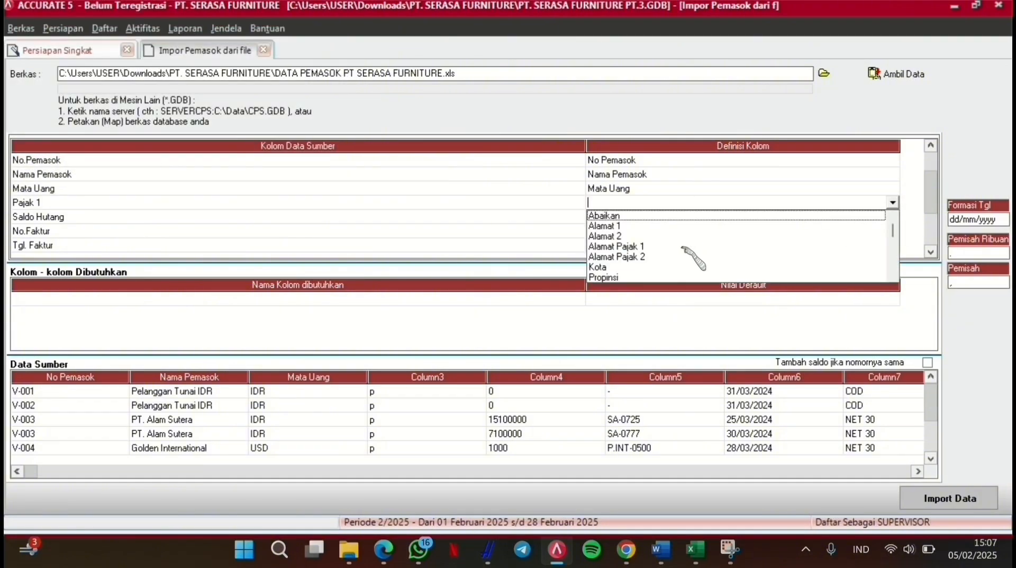
left_click(558, 220)
left_click(628, 201)
left_click(627, 201)
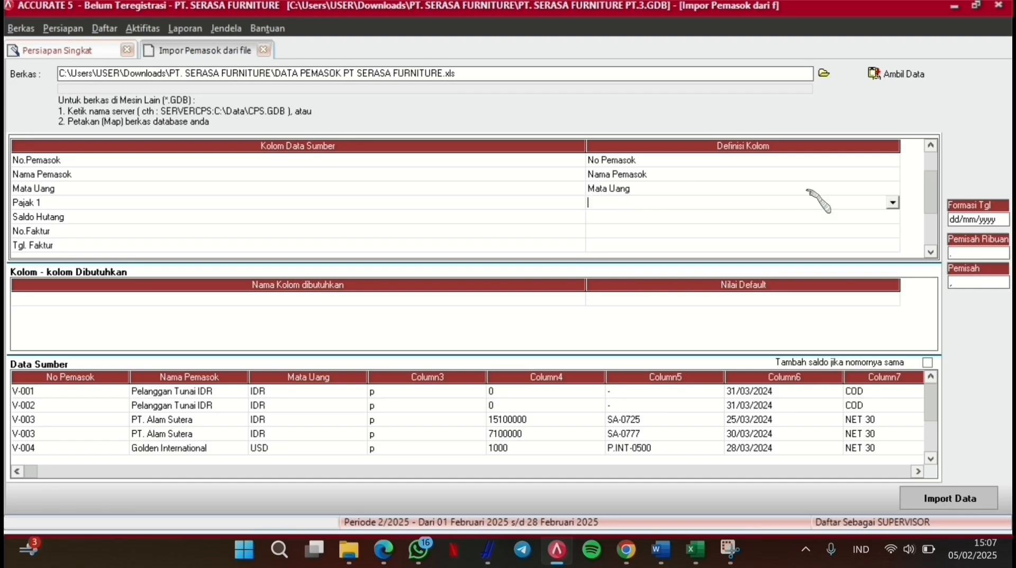
left_click(894, 201)
key("Down")
key("Down")
key("Down")
key("Down")
key("Down")
key("Down")
key("Down")
key("Down")
key("Down")
key("Down")
key("Down")
key("Down")
key("Down")
key("Down")
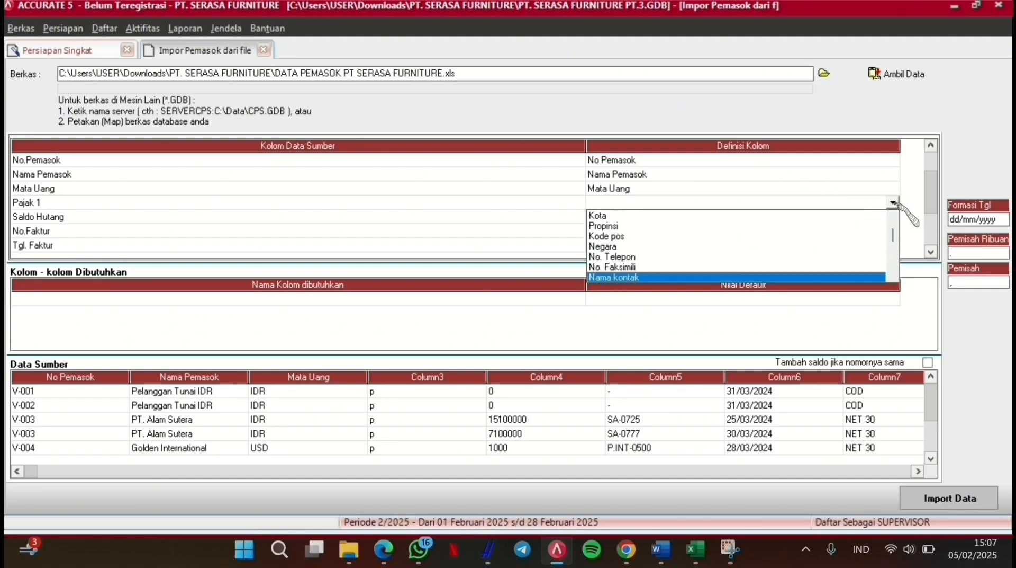
key("Return")
Step: Match tax code p to PPN
left_click(254, 43)
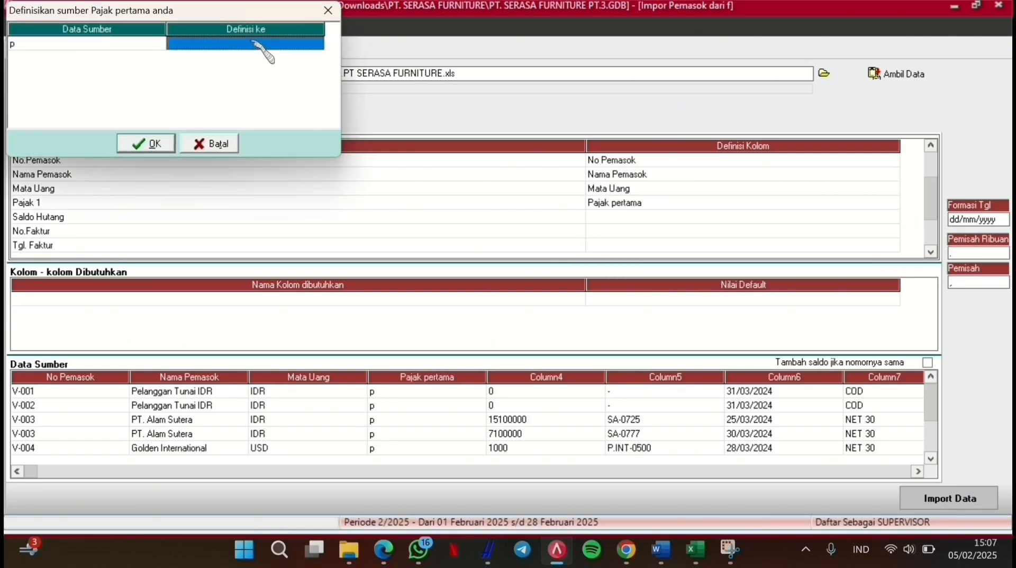
left_click(254, 44)
left_click(317, 43)
left_click(302, 56)
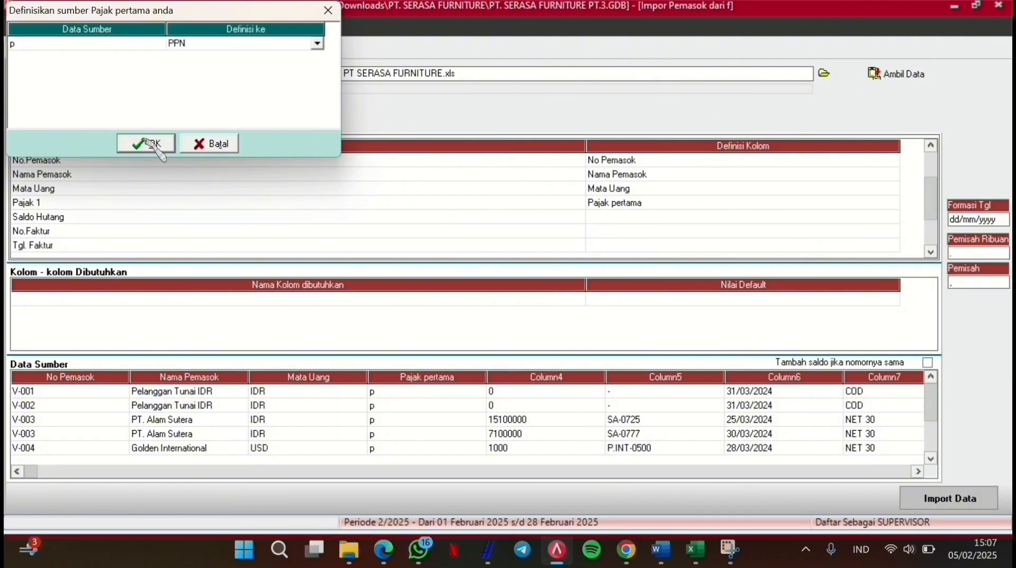
left_click(140, 143)
left_click(630, 216)
left_click(630, 216)
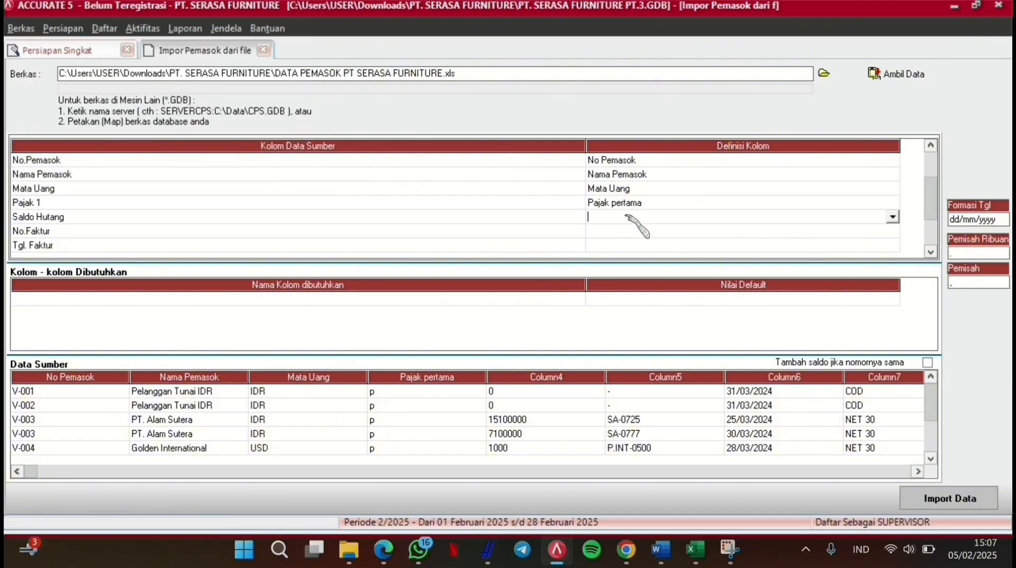
Step: Map the Saldo Hutang column to Saldo Awal
left_click(893, 216)
key("Down")
key("Down")
key("Down")
key("Down")
key("Down")
key("Down")
key("Down")
key("Down")
key("Down")
key("Down")
key("Down")
key("Down")
key("Down")
key("Down")
key("Down")
key("Down")
key("Down")
key("Down")
key("Down")
key("Down")
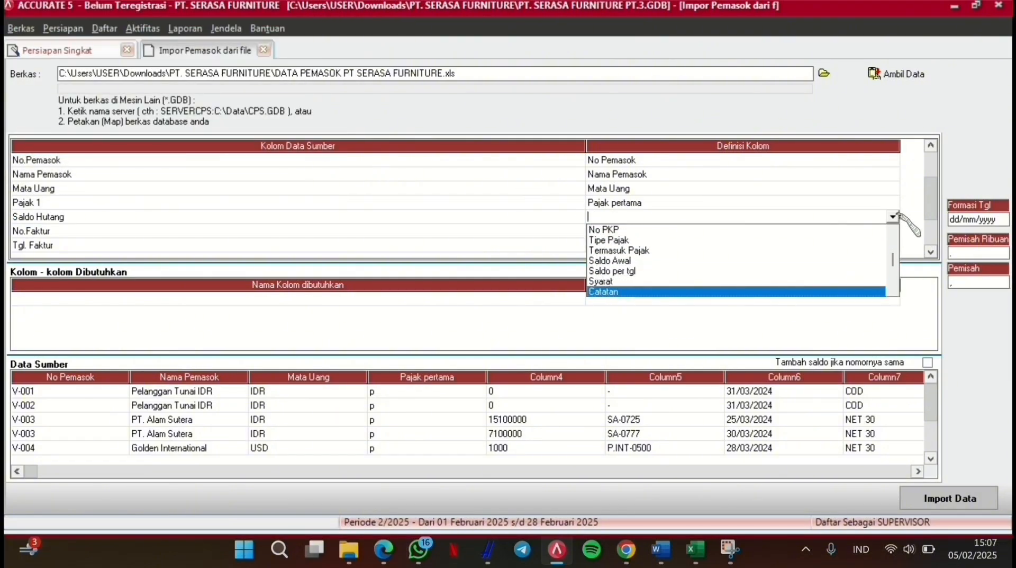
key("Down")
key("Down")
key("Down")
key("Down")
key("Down")
key("Down")
key("Down")
key("Down")
key("Down")
key("Down")
key("Down")
key("Down")
key("Down")
key("Down")
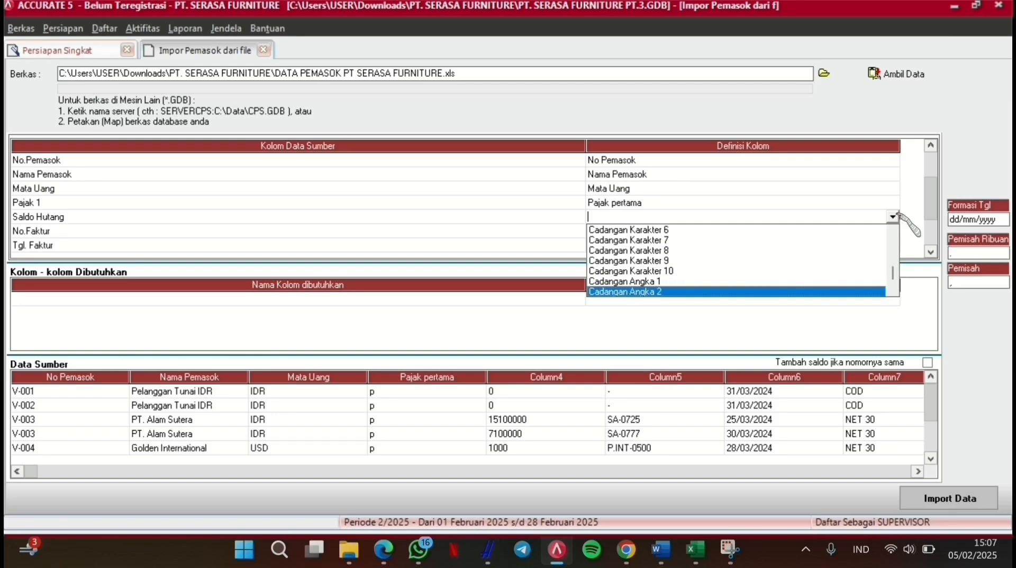
key("Up")
key("Up")
key("Up")
key("Up")
key("Up")
key("Up")
key("Up")
key("Up")
key("Up")
key("Up")
key("Up")
key("Up")
key("Up")
key("Up")
key("Up")
key("Up")
key("Up")
key("Up")
key("Up")
key("Up")
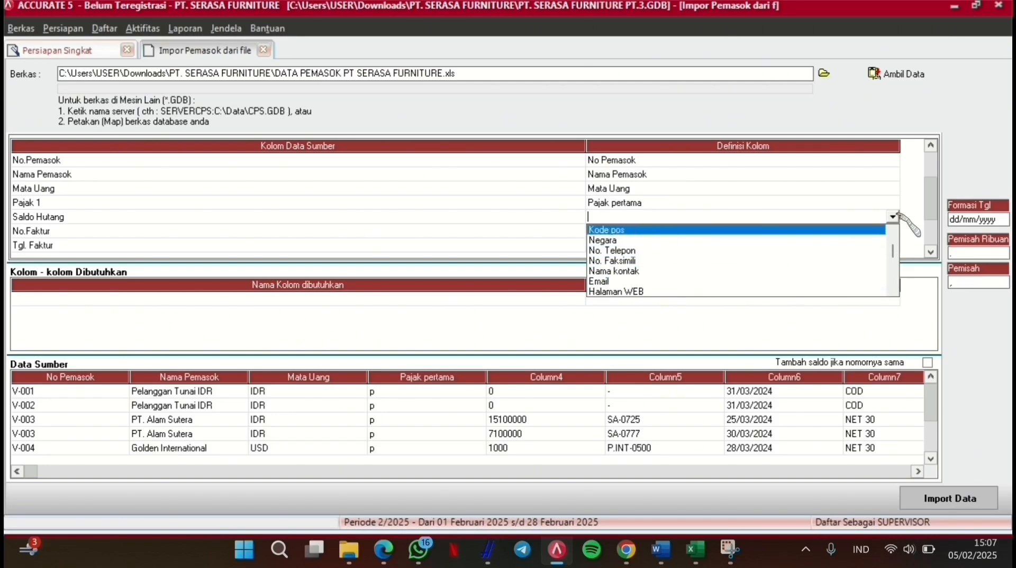
key("Up")
key("Up")
key("Up")
key("Up")
key("Up")
key("Up")
key("Up")
key("Down")
key("Down")
key("Down")
key("Down")
key("Down")
key("Down")
key("Down")
key("Down")
key("Down")
key("Down")
key("Down")
key("Down")
key("Down")
key("Down")
key("Down")
key("Down")
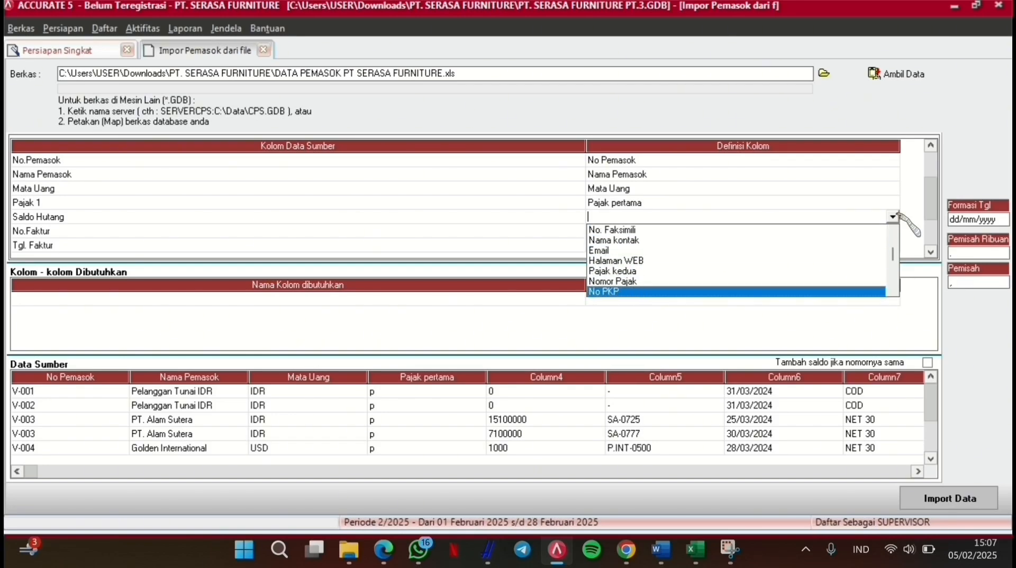
key("Down")
key("Down")
key("Down")
key("Down")
key("Down")
key("Down")
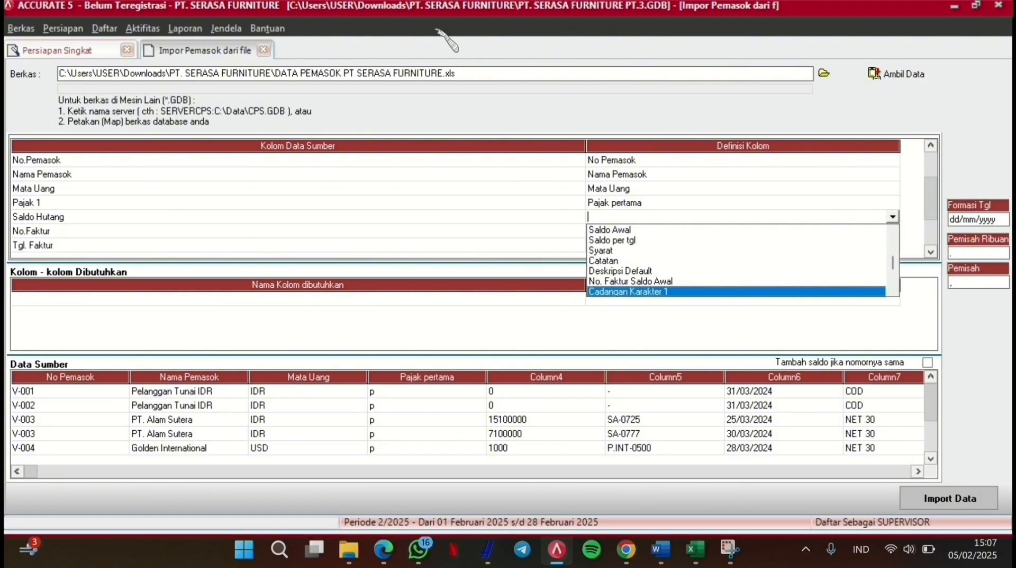
key("Escape")
left_click(894, 217)
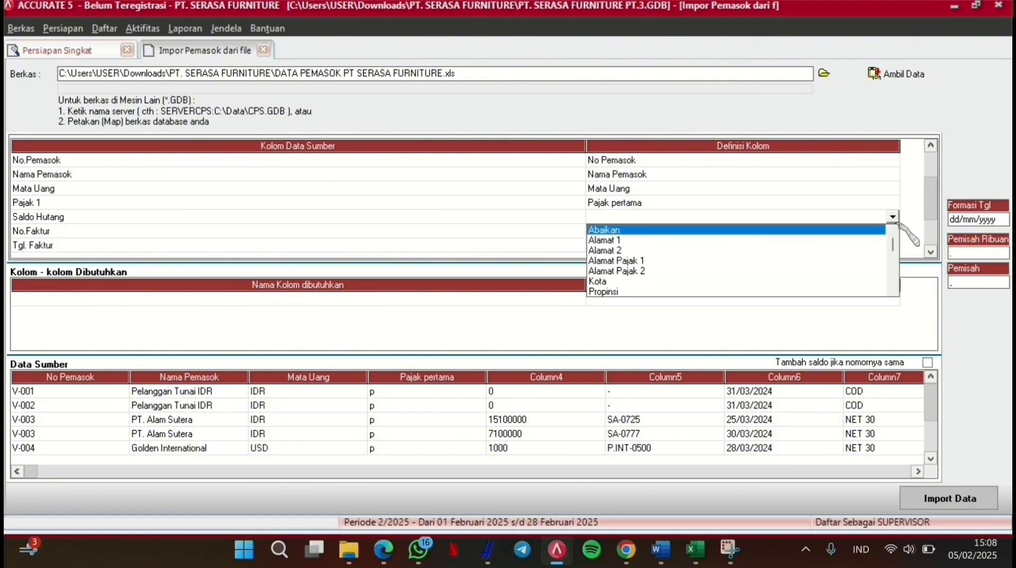
key("Down")
key("Down")
key("Down")
key("Down")
key("Down")
key("Down")
key("Down")
key("Down")
key("Down")
key("Down")
key("Down")
key("Up")
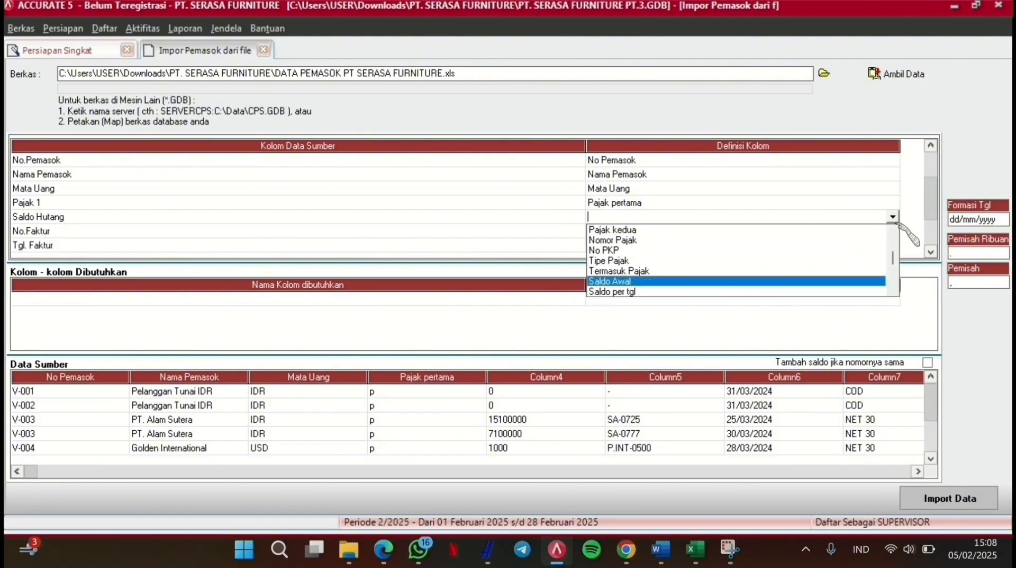
key("Return")
key("Return")
Step: Map No.Faktur to No. Faktur Saldo Awal and Tgl. Faktur to Saldo per tgl
left_click(890, 234)
left_click(893, 231)
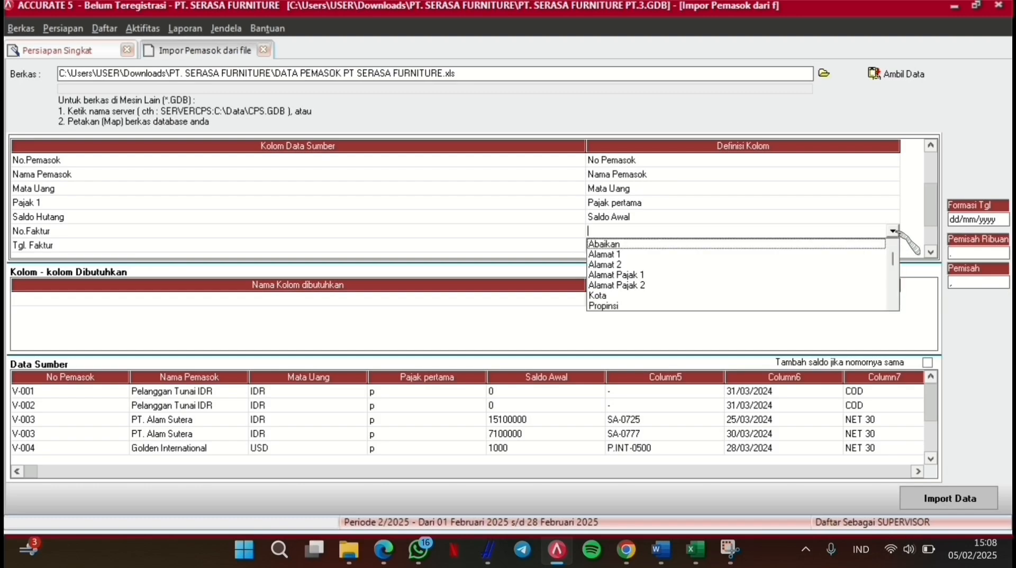
key("Down")
key("Down")
key("Down")
key("Down")
key("Down")
key("Down")
key("Down")
key("Down")
key("Down")
key("Down")
key("Down")
key("Down")
key("Down")
key("Down")
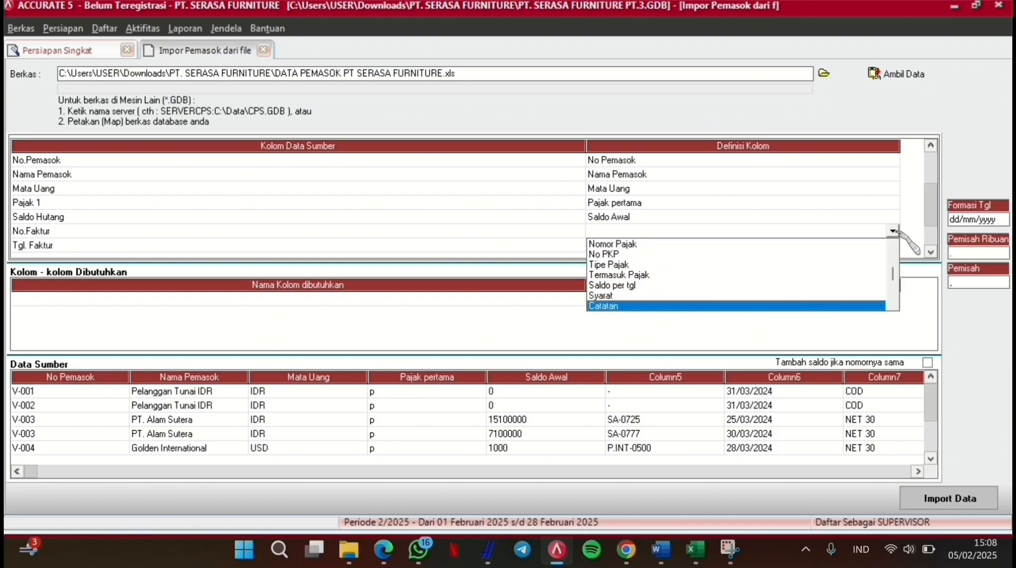
key("Down")
key("Down")
key("Return")
key("Return")
left_click(899, 239)
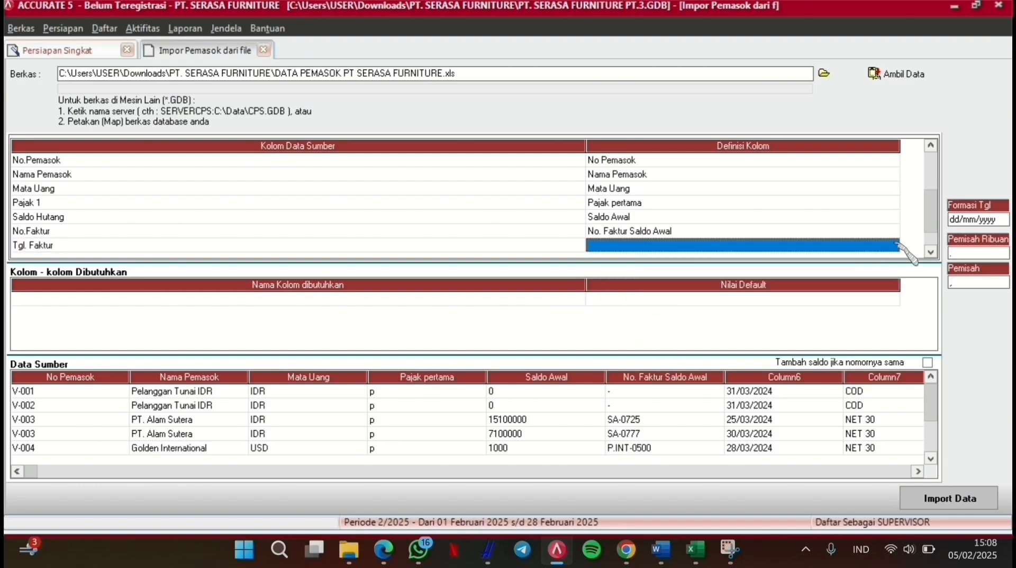
left_click(898, 242)
left_click(895, 245)
key("Down")
key("Down")
key("Down")
key("Down")
key("Down")
key("Down")
key("Down")
key("Down")
key("Down")
key("Down")
key("Down")
key("Down")
key("Down")
key("Down")
key("Down")
key("Down")
key("Down")
key("Down")
key("Down")
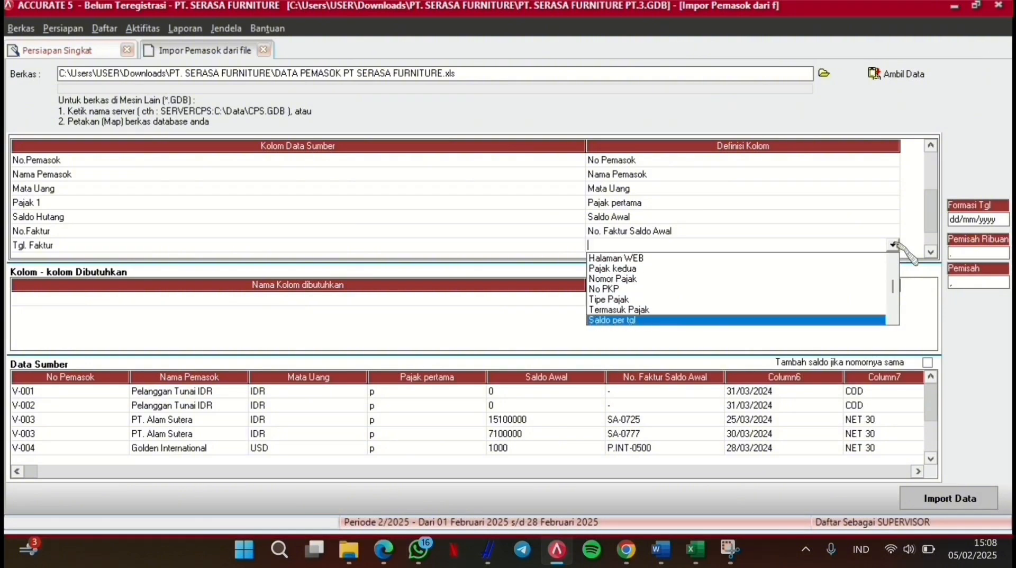
key("Down")
key("Down")
key("Down")
key("Down")
key("Down")
key("Up")
key("Up")
key("Up")
key("Up")
key("Up")
key("Return")
key("Return")
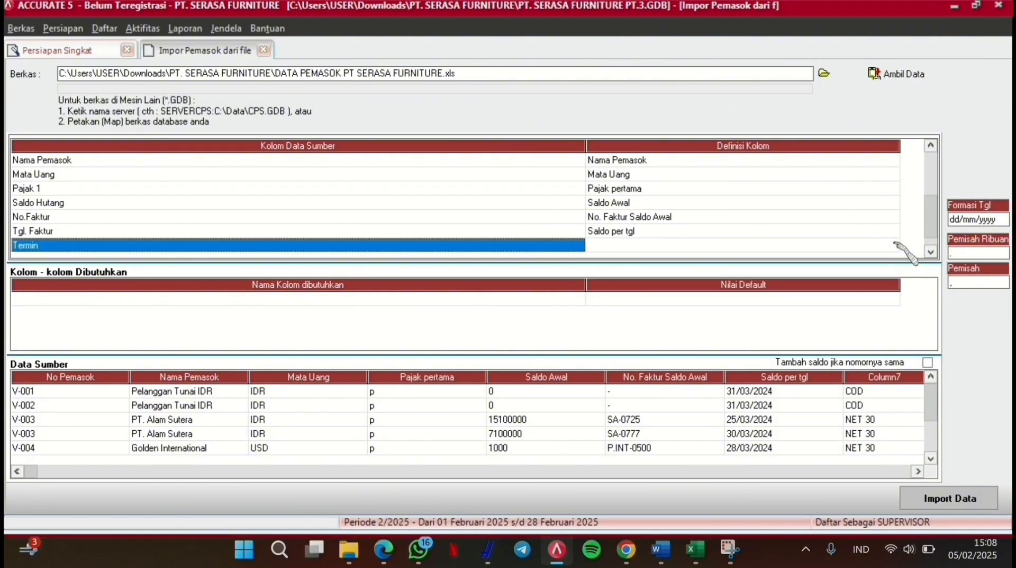
left_click(896, 245)
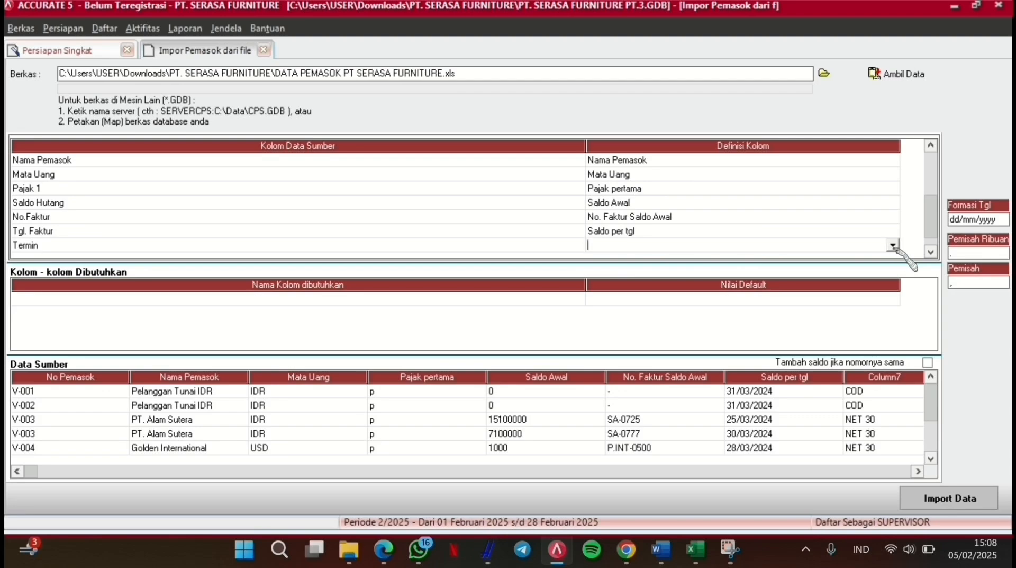
left_click(893, 246)
key("Down")
key("Down")
key("Down")
key("Down")
key("Down")
key("Down")
key("Down")
key("Down")
key("Down")
key("Down")
key("Down")
key("Down")
key("Down")
key("Down")
key("Down")
key("Down")
key("Down")
key("Down")
key("Down")
key("Down")
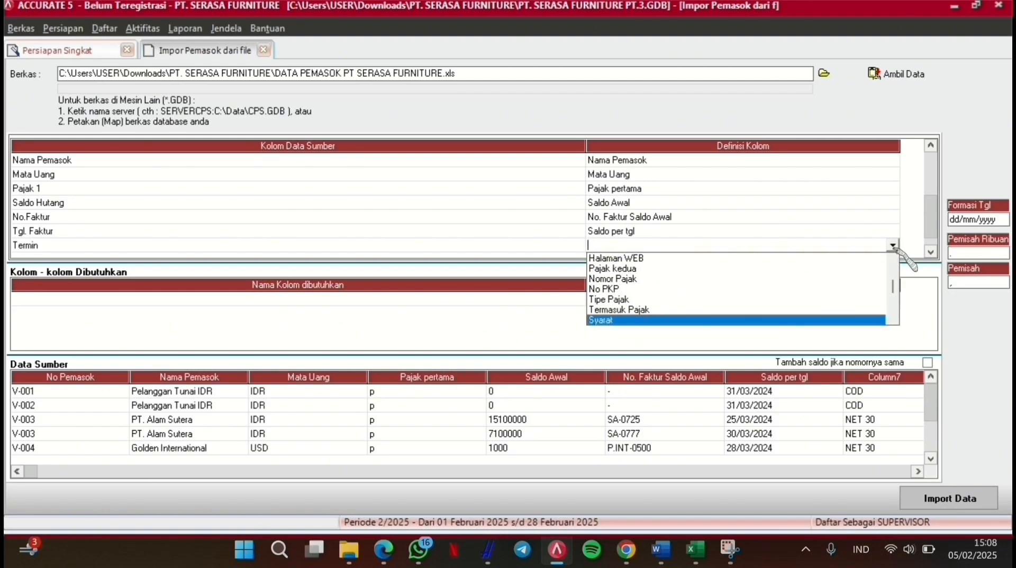
Step: Map Termin to Syarat, matching COD to C.O.D and NET 30 to Net 30
key("Return")
left_click(307, 46)
left_click(307, 47)
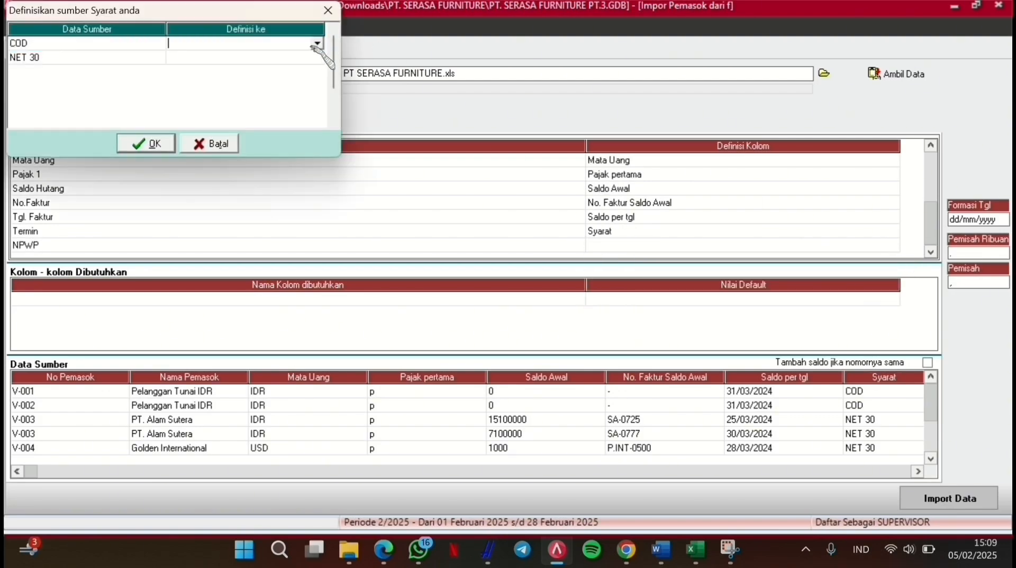
left_click(317, 43)
left_click(290, 68)
left_click(292, 58)
left_click(292, 59)
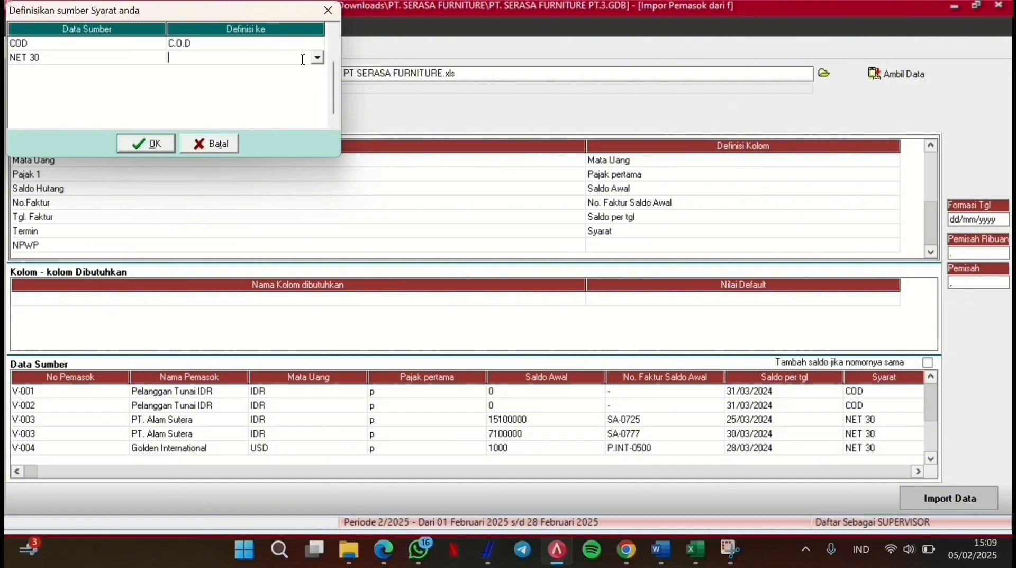
left_click(316, 57)
left_click(293, 91)
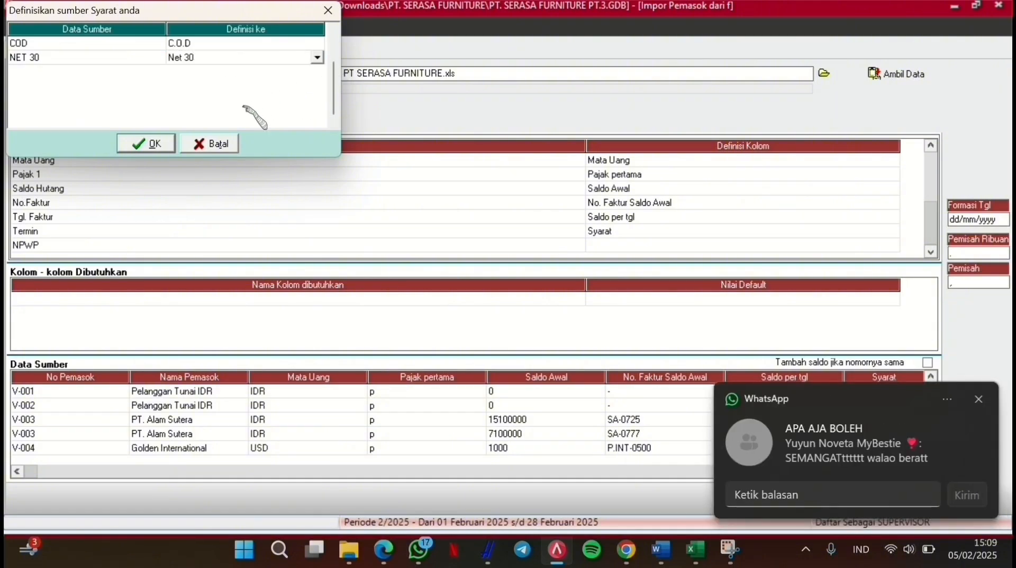
left_click(144, 147)
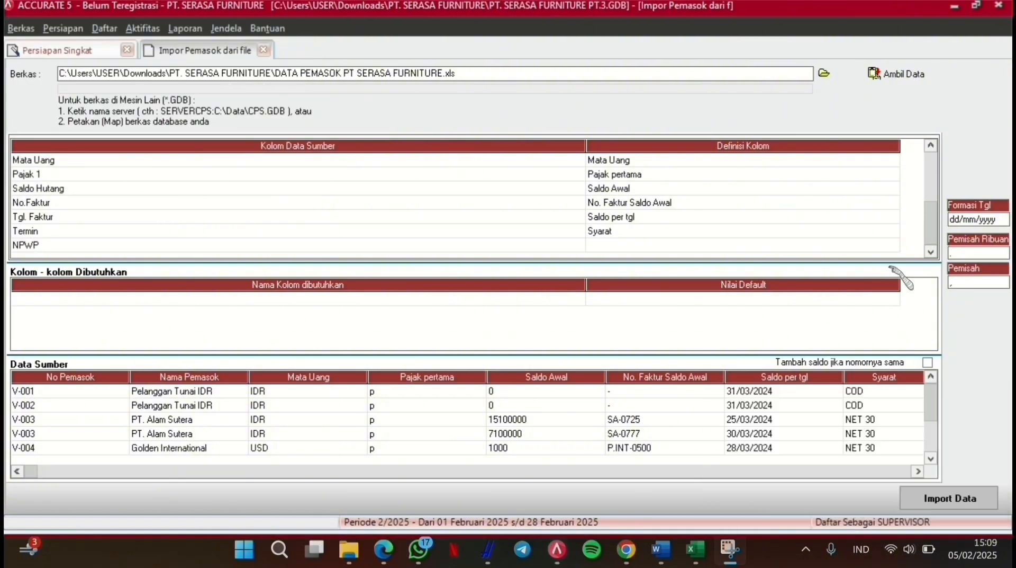
Step: Map the supplier NPWP column to Nomor Pajak
left_click(889, 246)
left_click(892, 247)
left_click(893, 247)
key("Down")
key("Down")
key("Down")
key("Down")
key("Down")
key("Down")
key("Down")
key("Down")
key("Down")
key("Down")
key("Down")
key("Down")
key("Down")
key("Down")
key("Down")
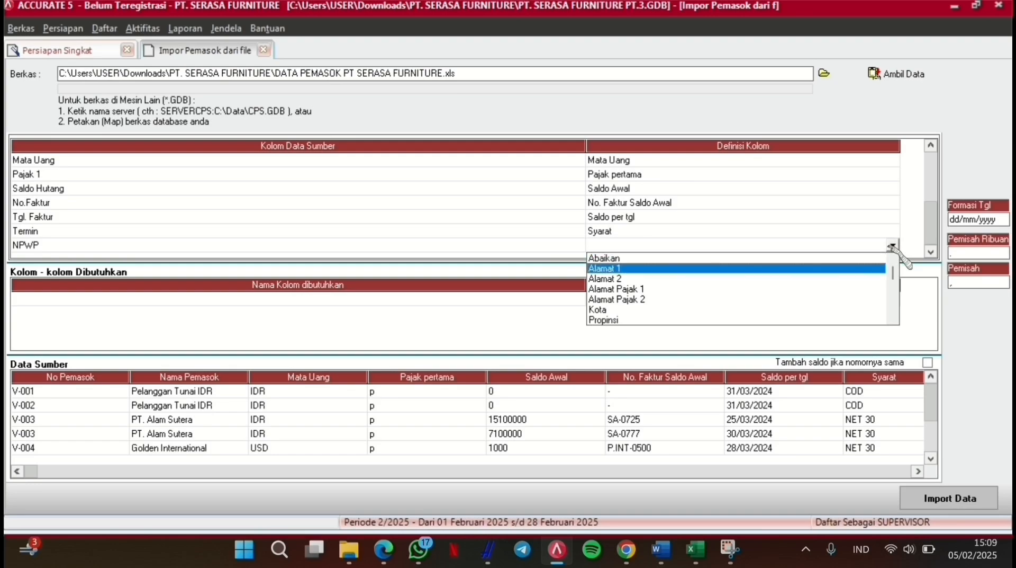
key("Down")
key("Return")
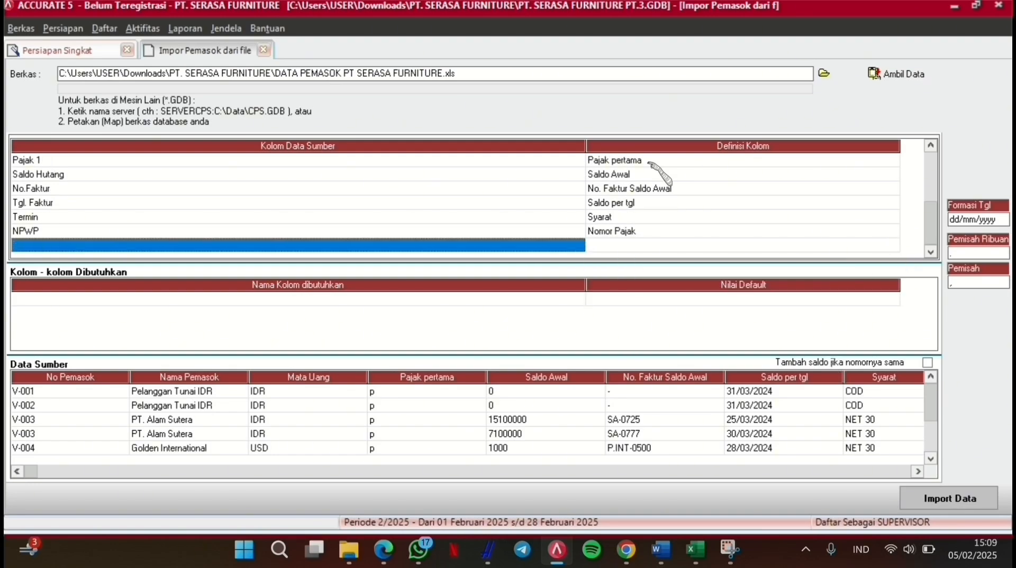
left_click(535, 28)
Step: Import suppliers V-001 to V-004, dismiss the error log, and continue to the inventory step
left_click(953, 497)
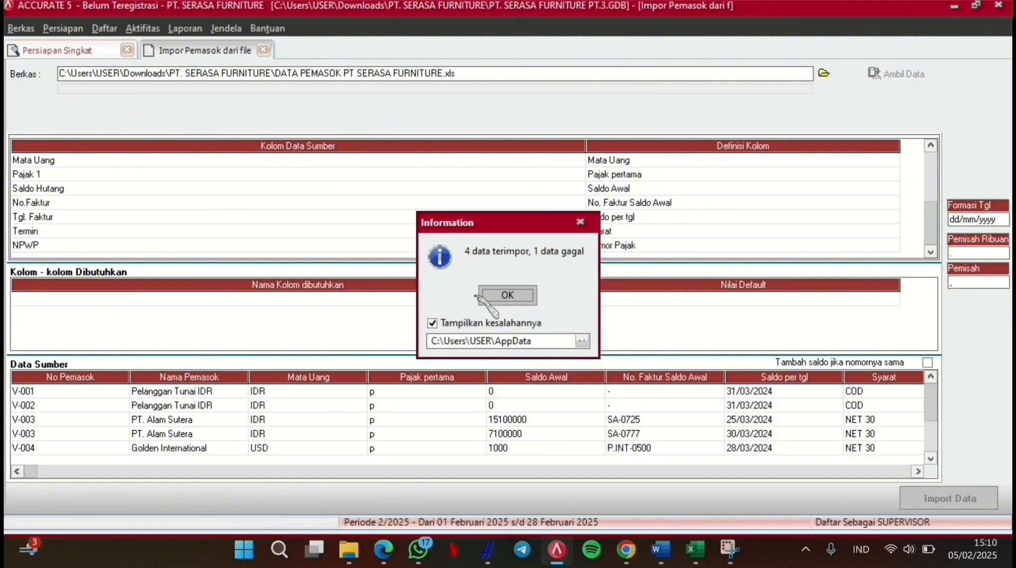
left_click(512, 301)
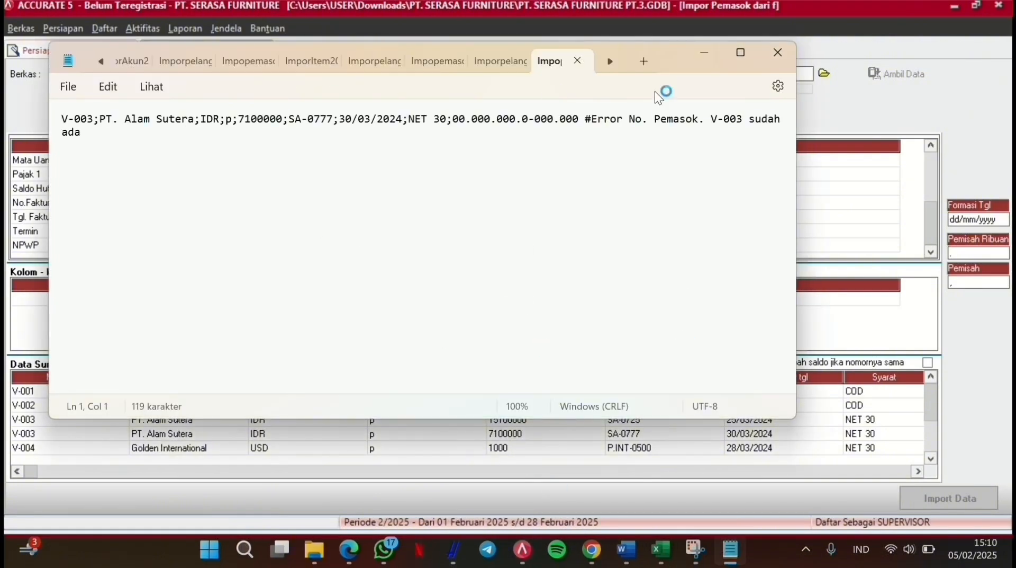
left_click(778, 52)
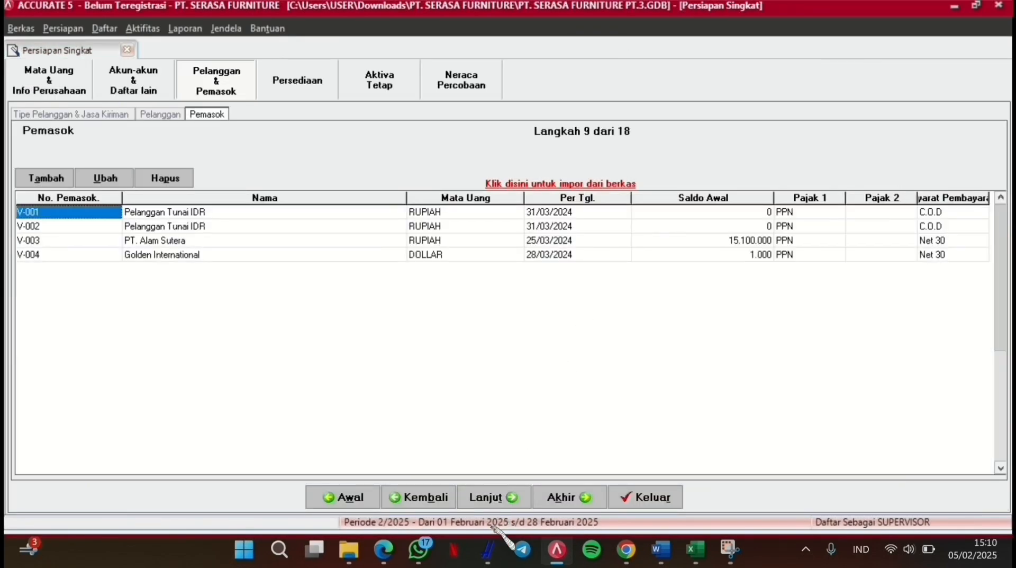
left_click(493, 497)
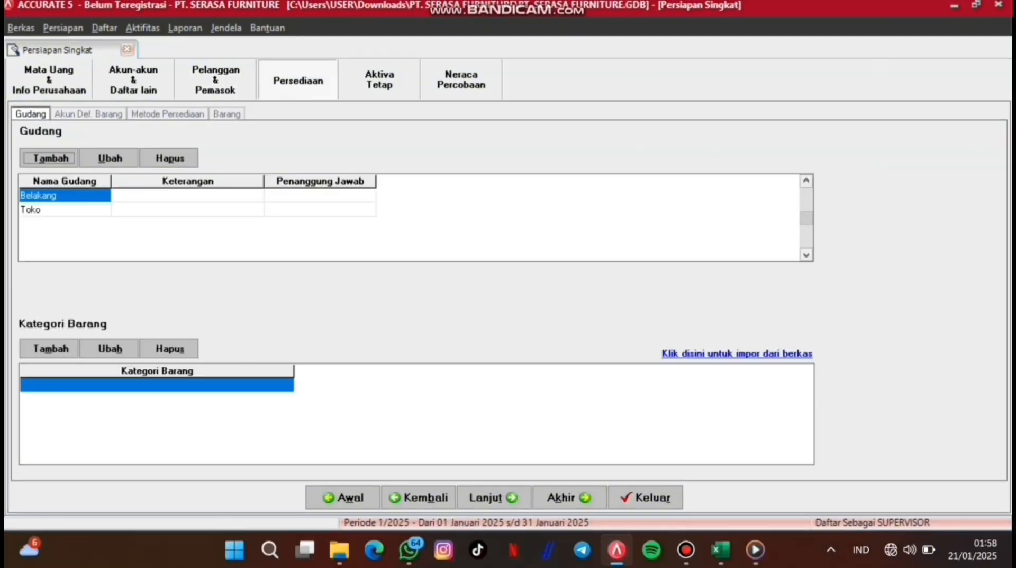
Step: Set the default Persediaan account to 1402 persediaan furniture kursi
key("Return")
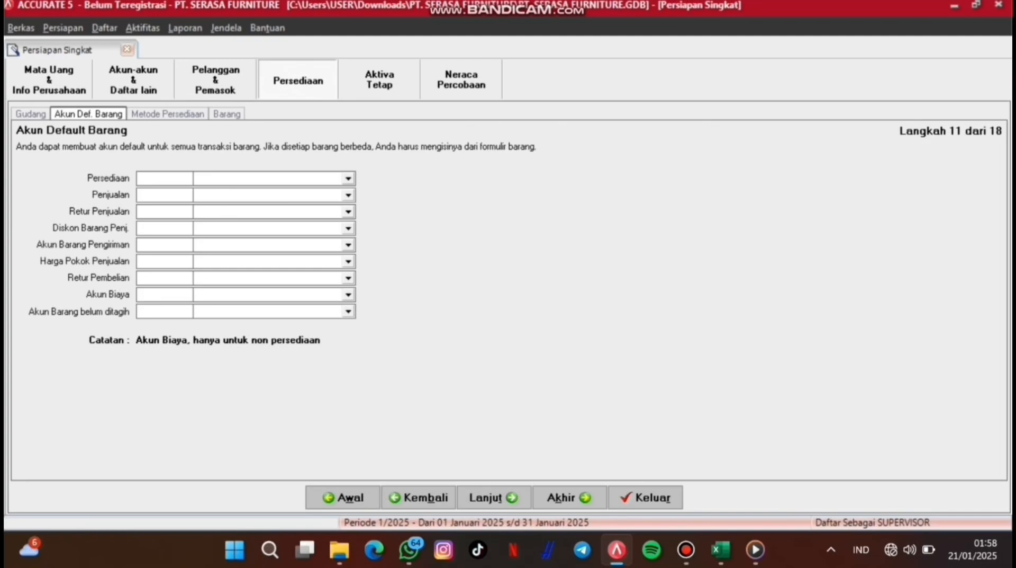
left_click(349, 179)
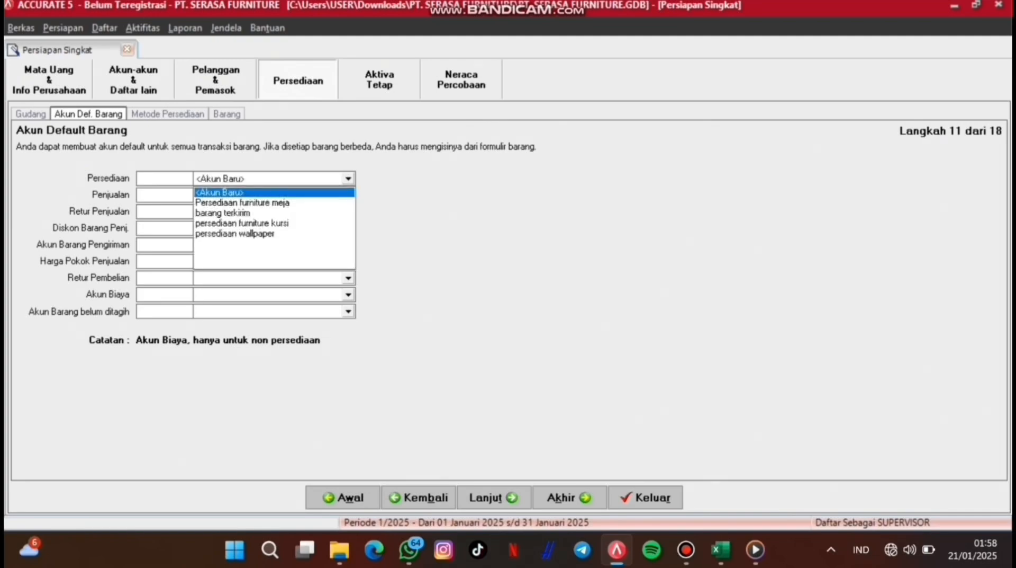
left_click(349, 179)
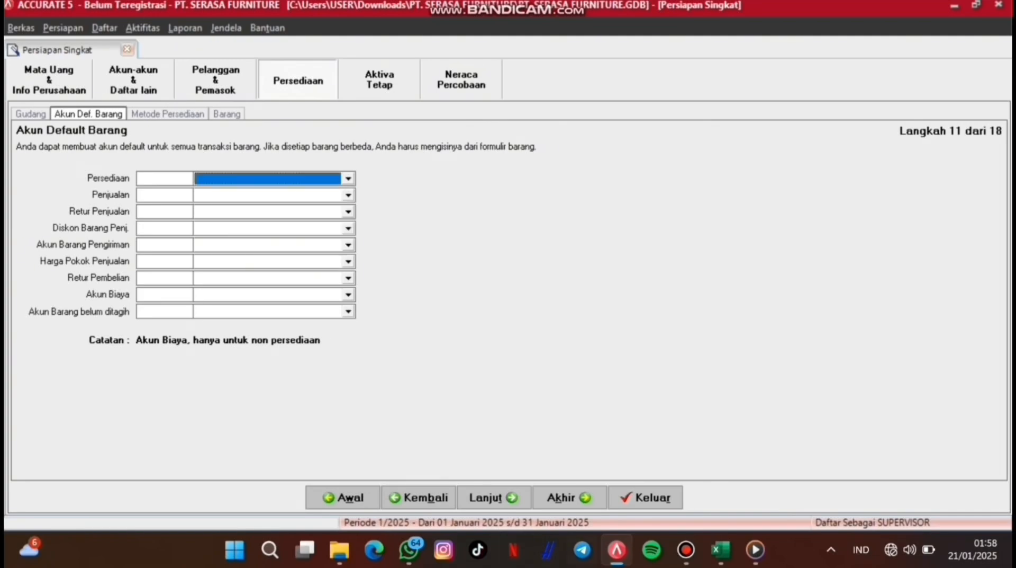
type("1")
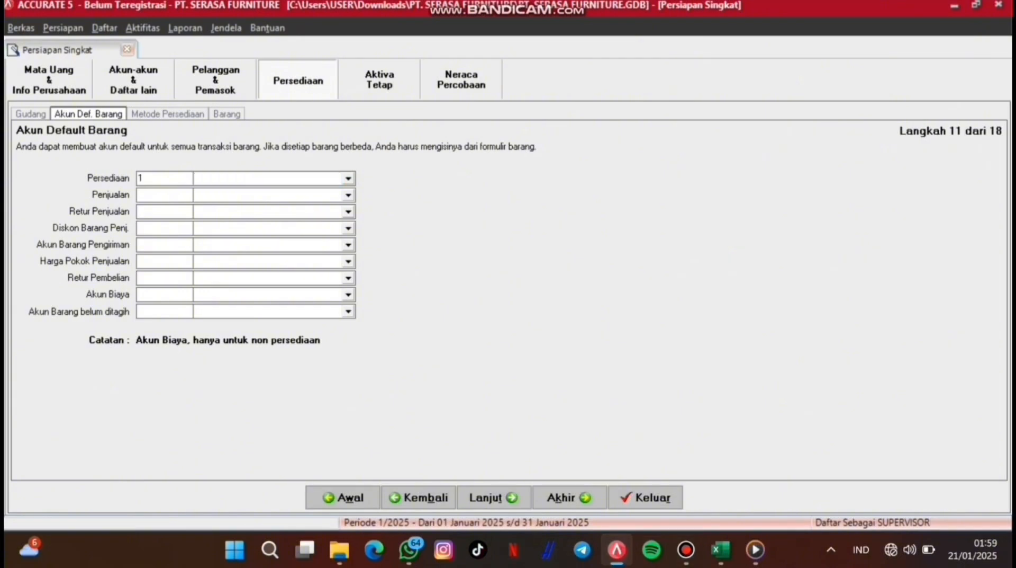
type("402")
key("Tab")
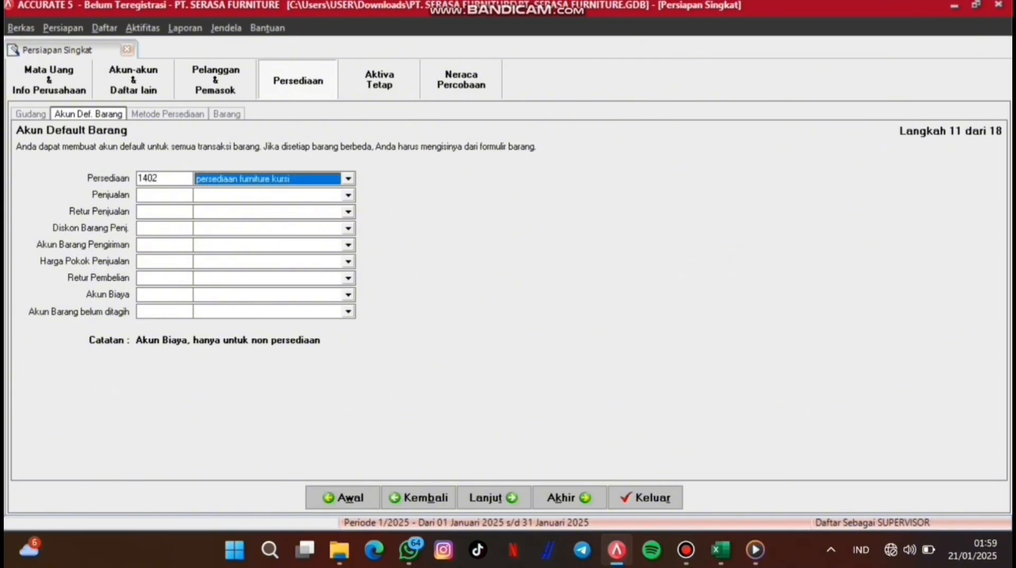
key("Tab")
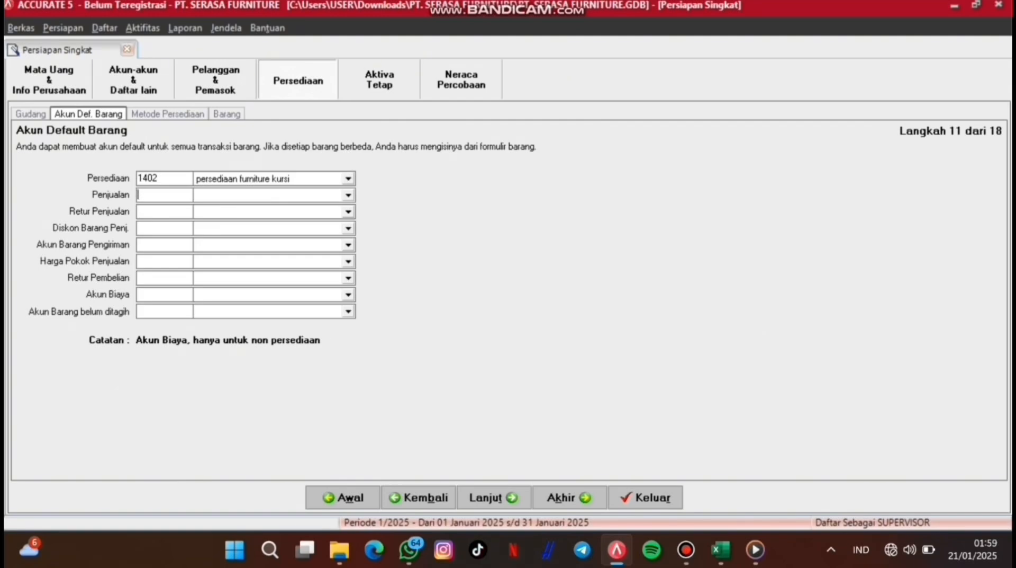
Step: Fill the default item accounts, from sales 4101 penjualan furniture through unbilled goods 2299
left_click(349, 195)
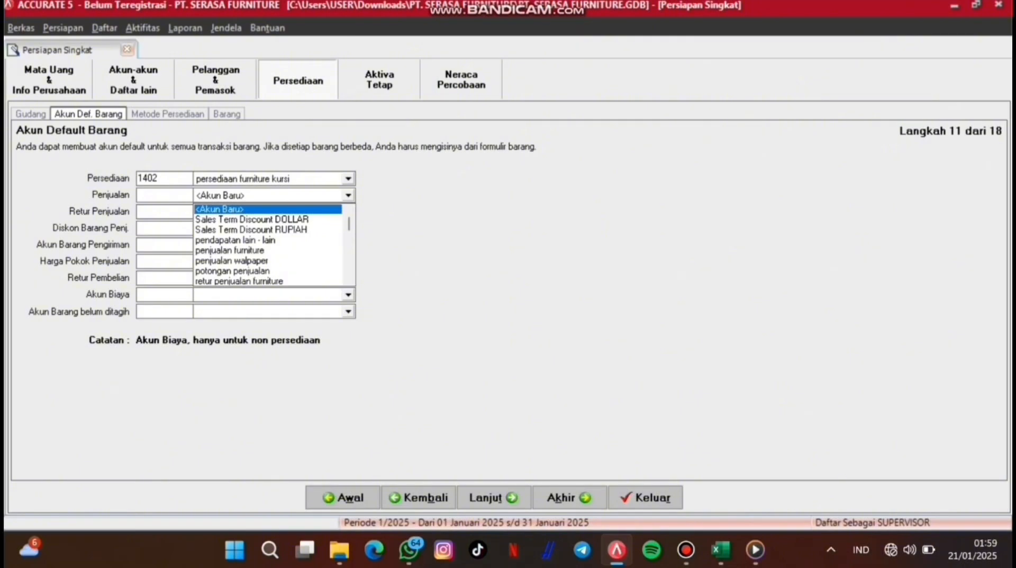
left_click(230, 250)
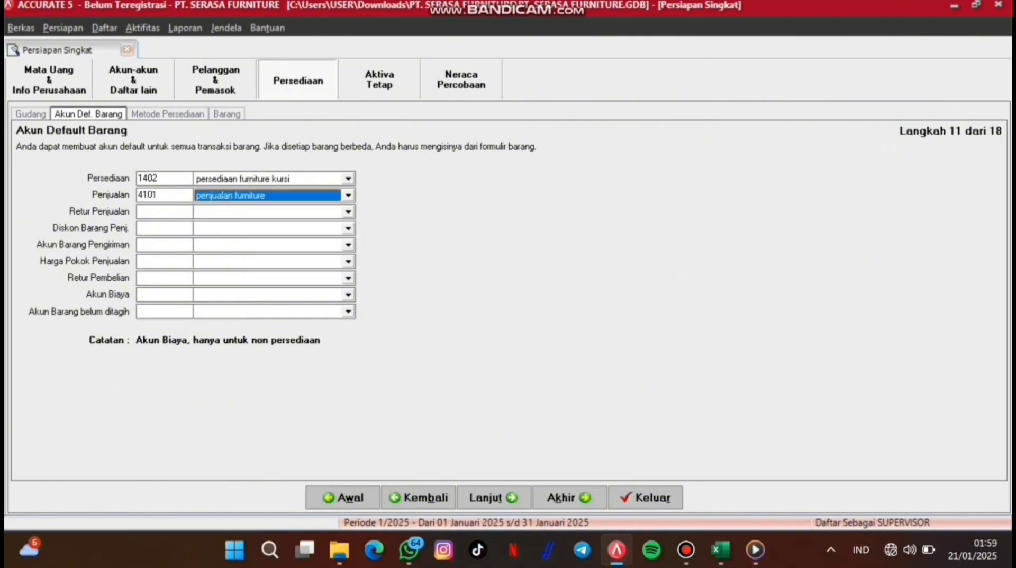
key("Tab")
key("alt+Down")
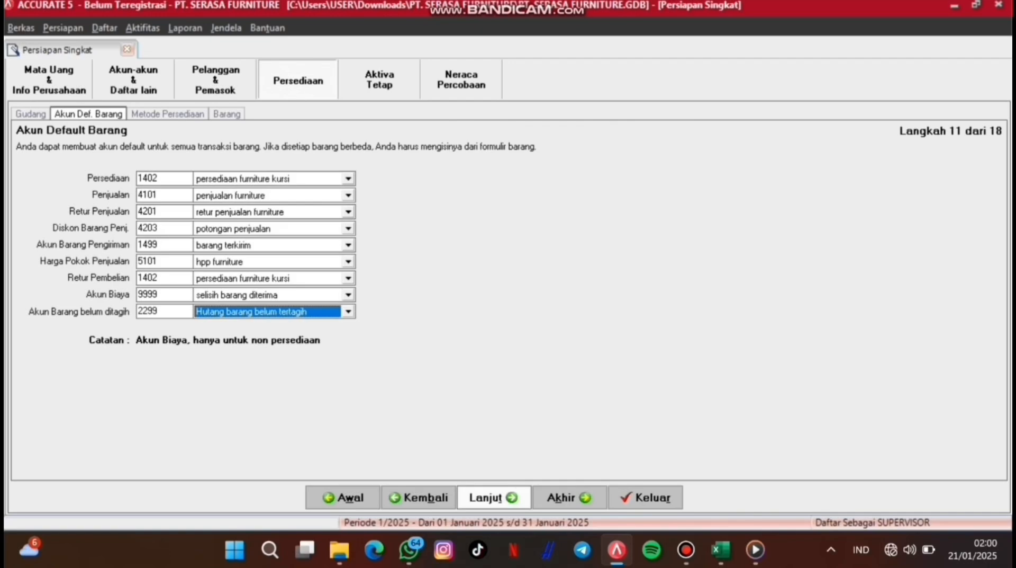
left_click(494, 497)
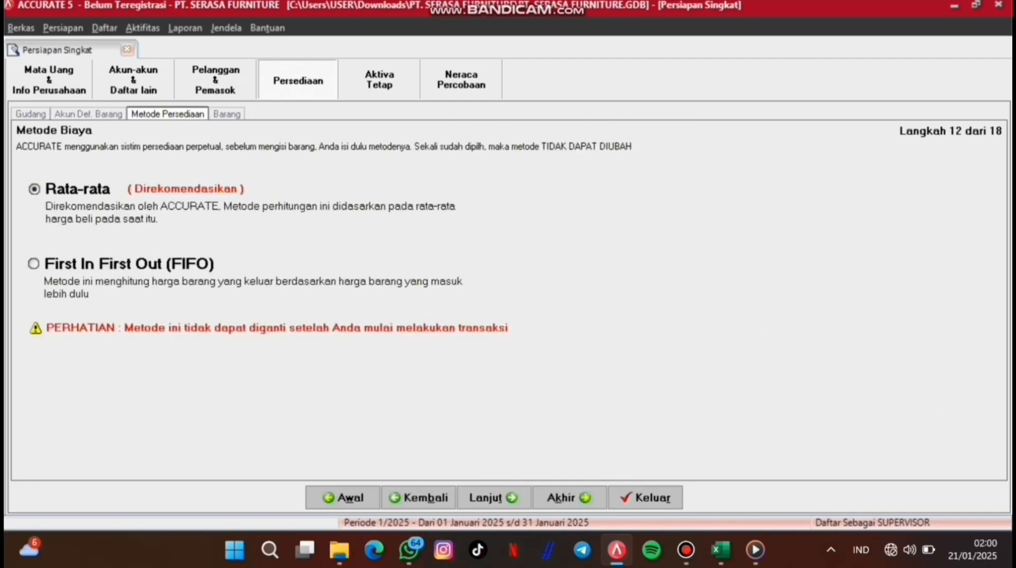
Step: Choose First In First Out (FIFO) as the costing method and continue to item information
left_click(34, 263)
left_click(494, 497)
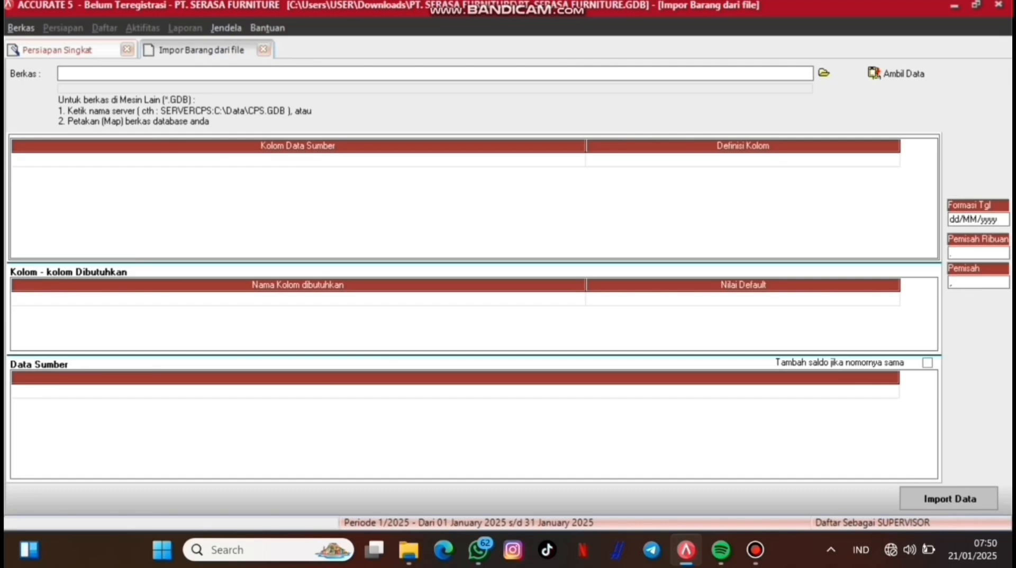
Step: Load the Excel workbook Daftar Persediaan Barang Dagang.xls into the item import
left_click(825, 72)
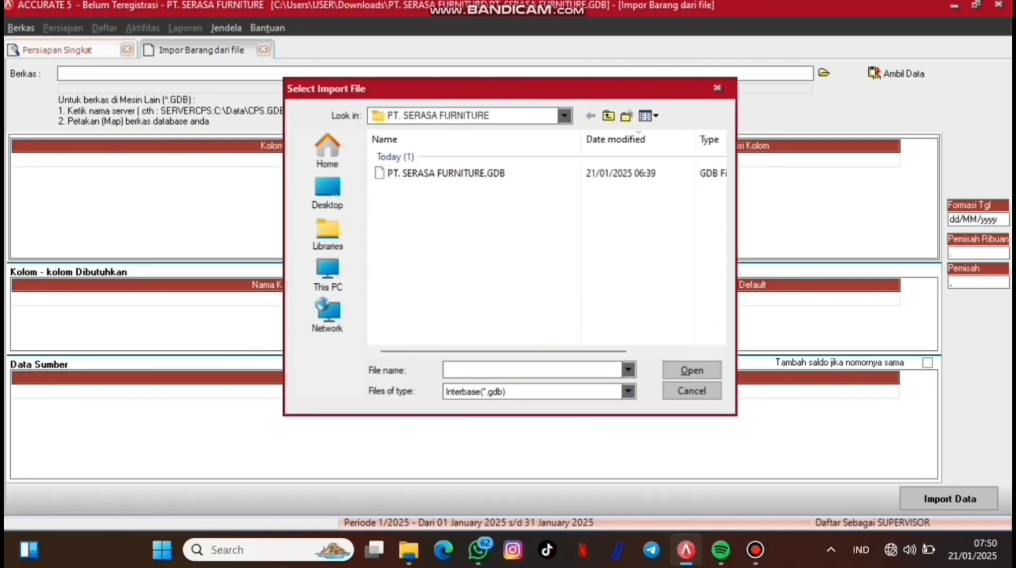
left_click(628, 391)
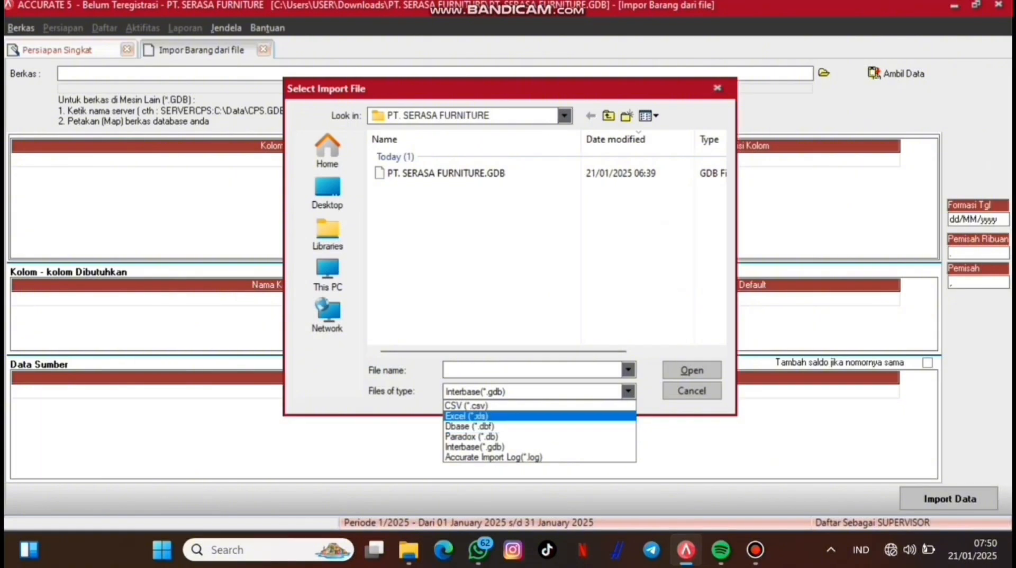
left_click(466, 416)
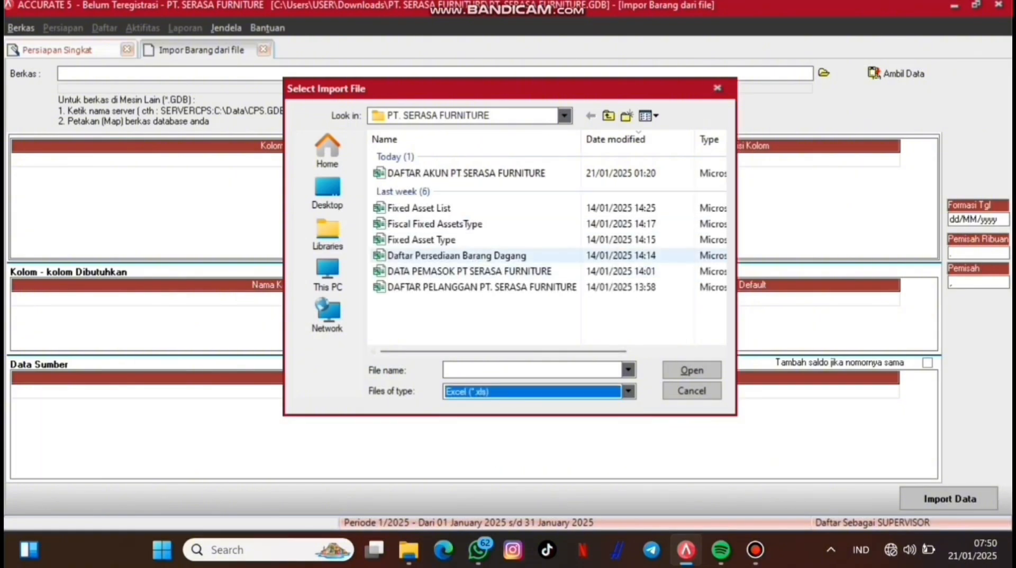
left_click(486, 256)
left_click(692, 370)
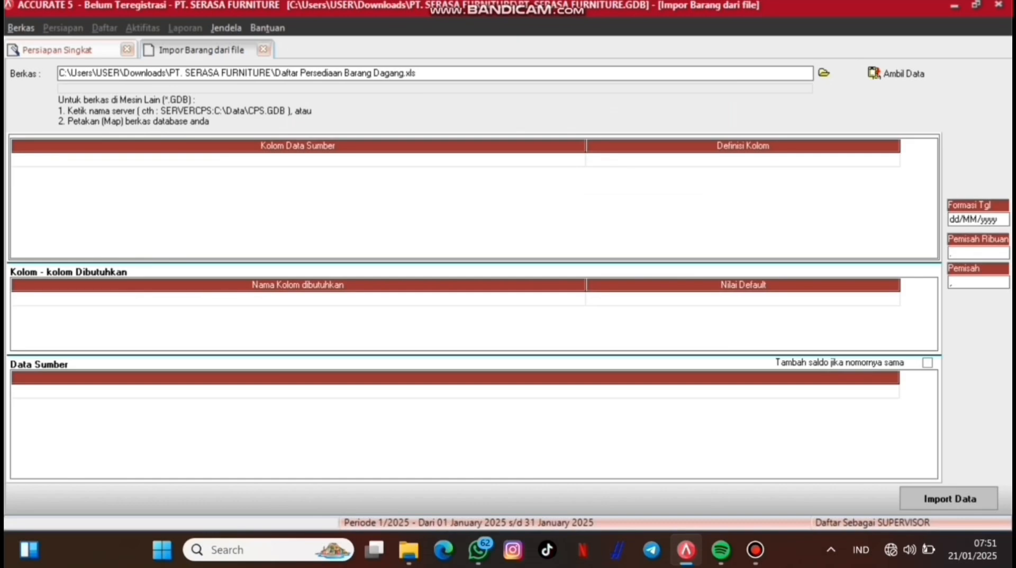
left_click(897, 74)
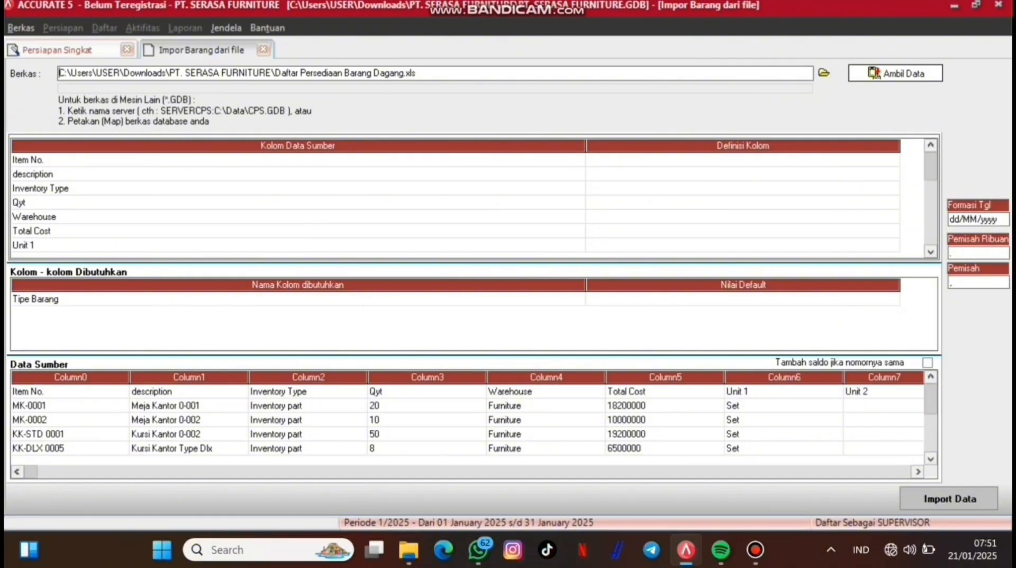
Step: Delete the Item No. header row from the source data
left_click(46, 391)
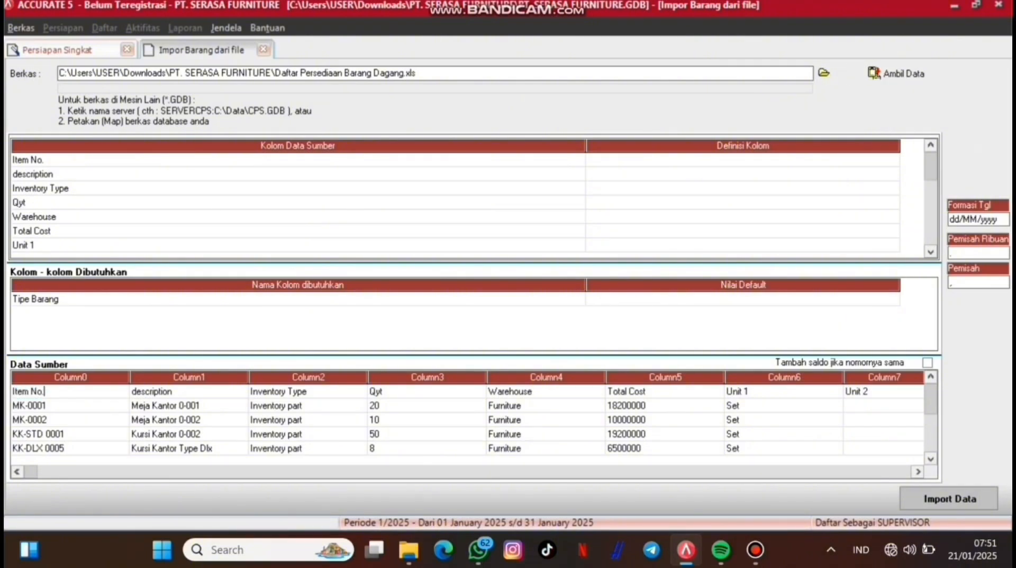
right_click(96, 394)
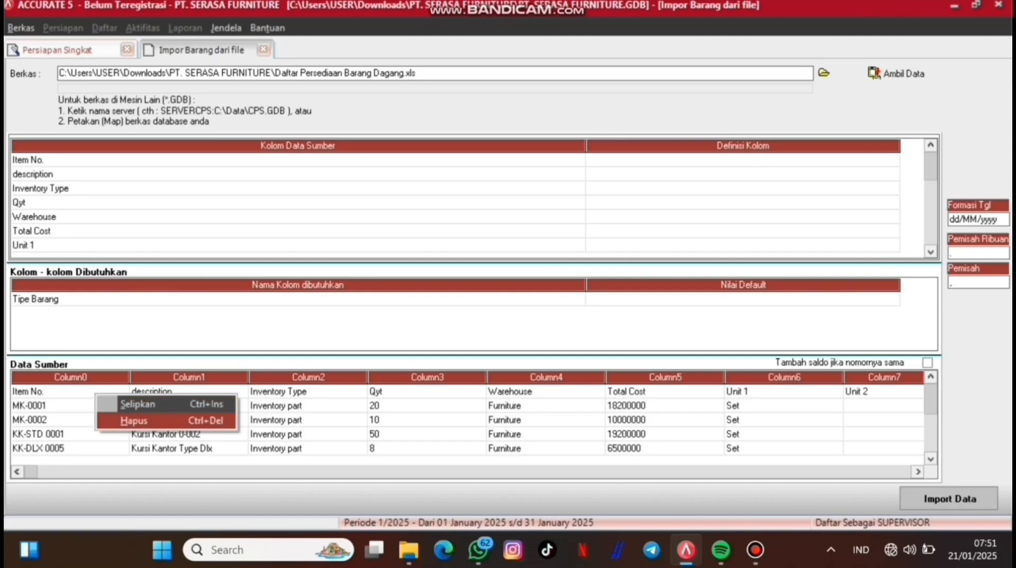
left_click(137, 419)
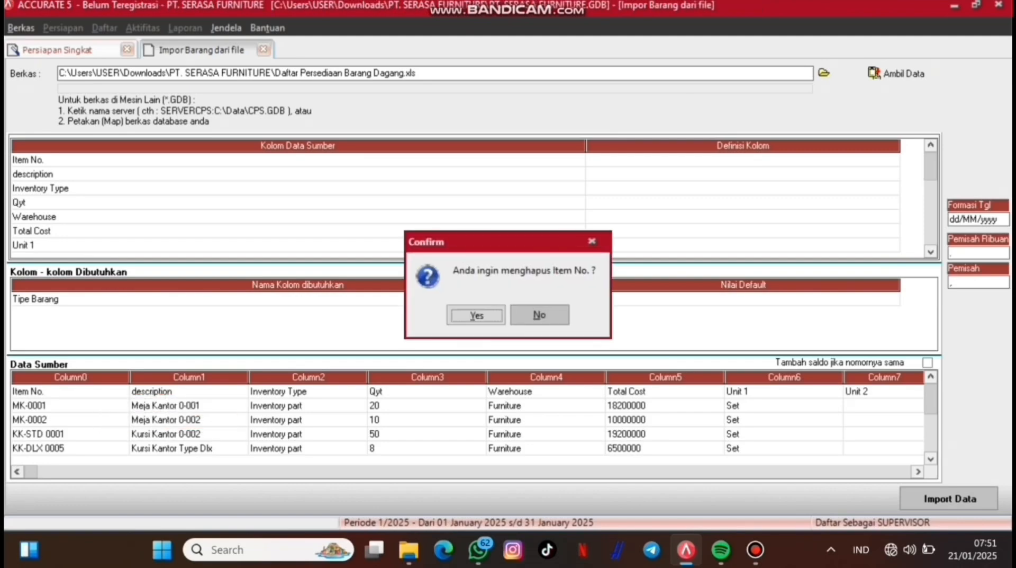
left_click(476, 313)
Step: Map Item No. to No. Barang, description to Deskripsi Barang, Sales Price to Def. Harga Jual 1
left_click(699, 160)
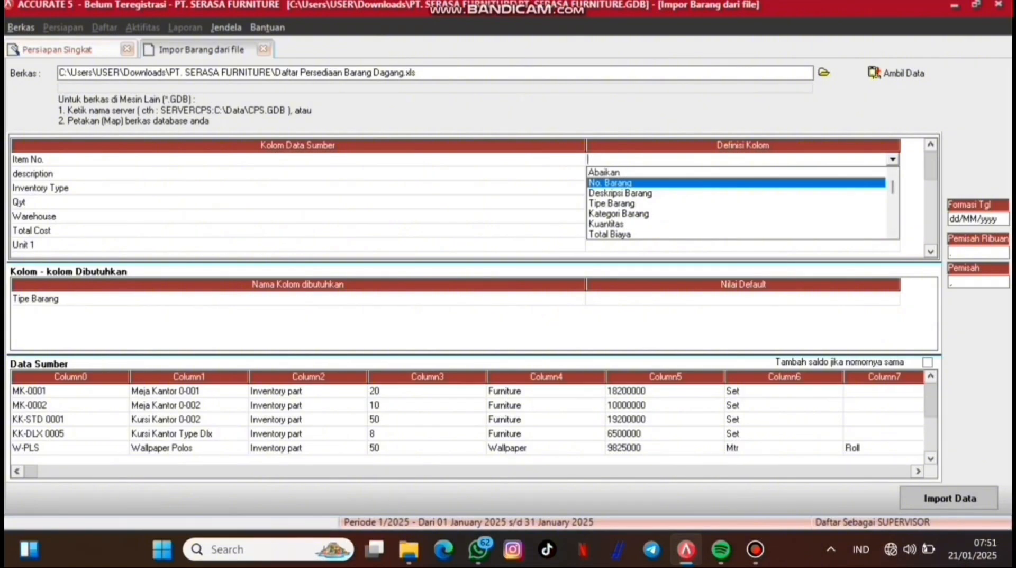
key("Return")
left_click(868, 174)
left_click(893, 174)
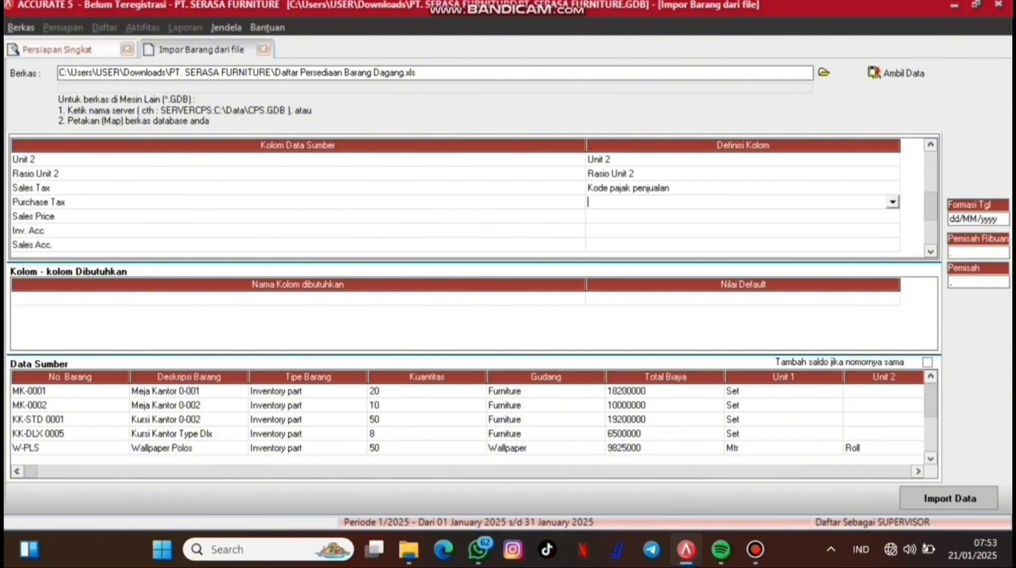
left_click(893, 202)
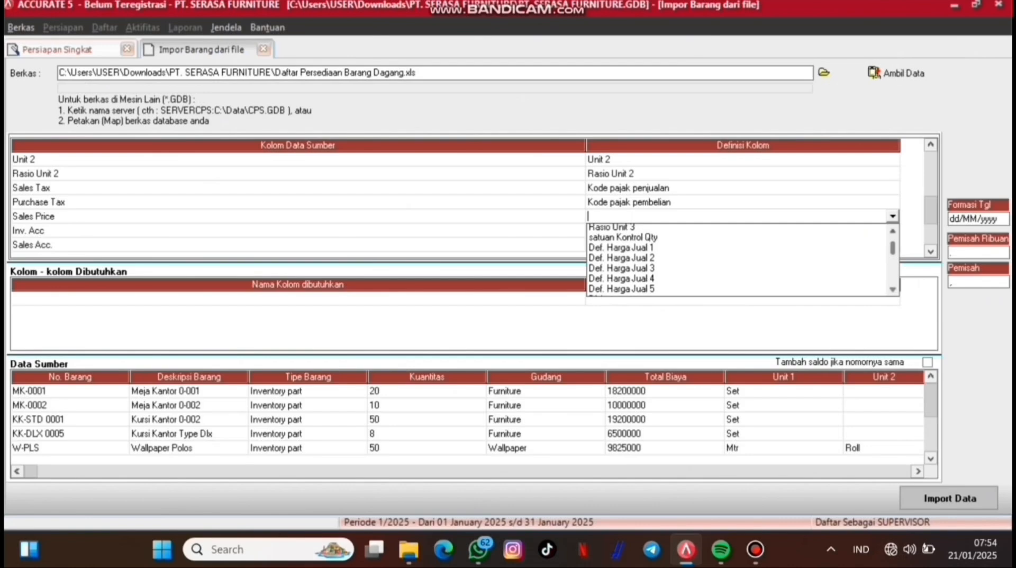
scroll(741, 260, "up", 2)
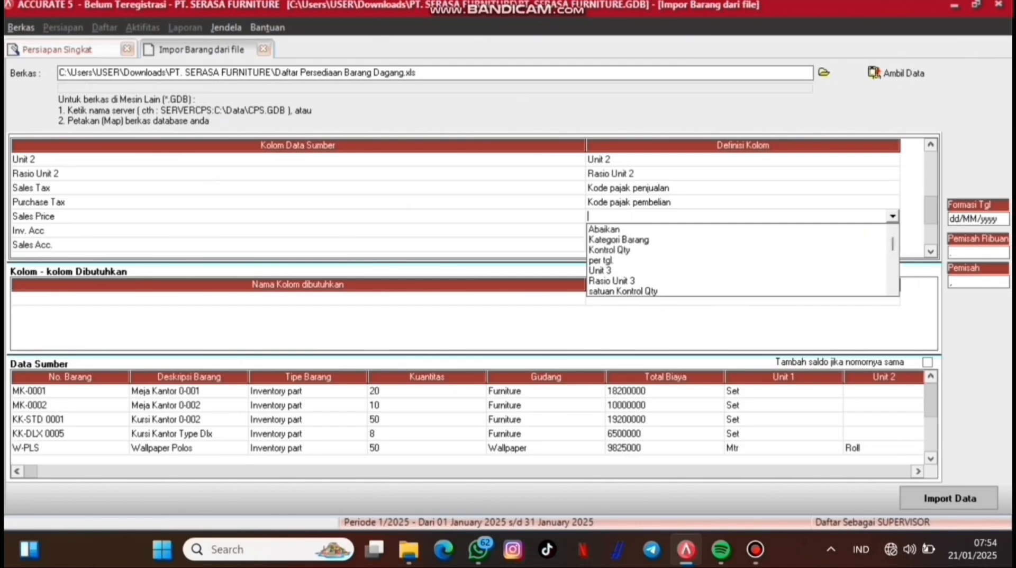
scroll(742, 260, "down", 1)
left_click(893, 290)
left_click(815, 261)
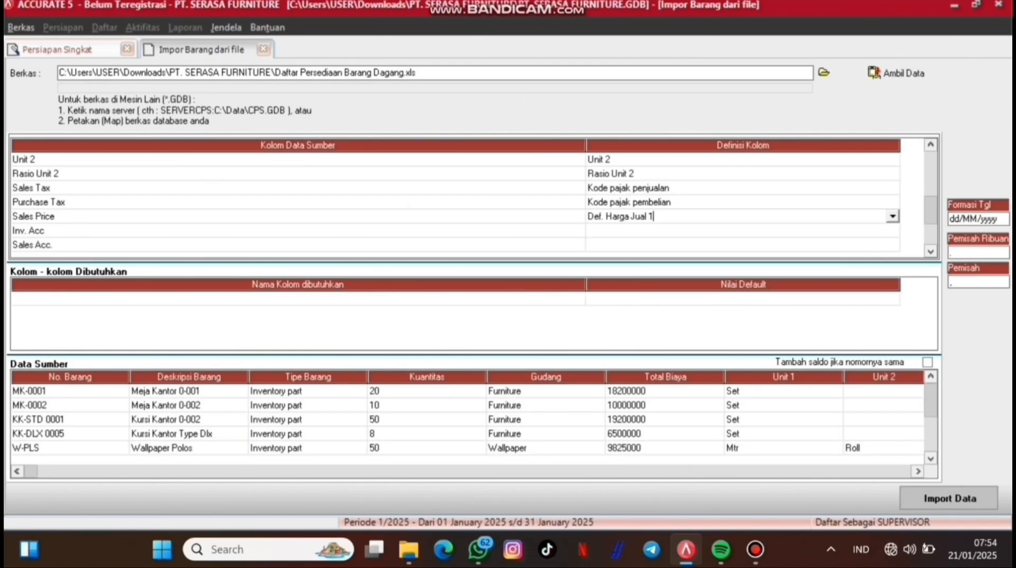
Step: Bring up the field definition choices for the Inv. Acc column
left_click(893, 230)
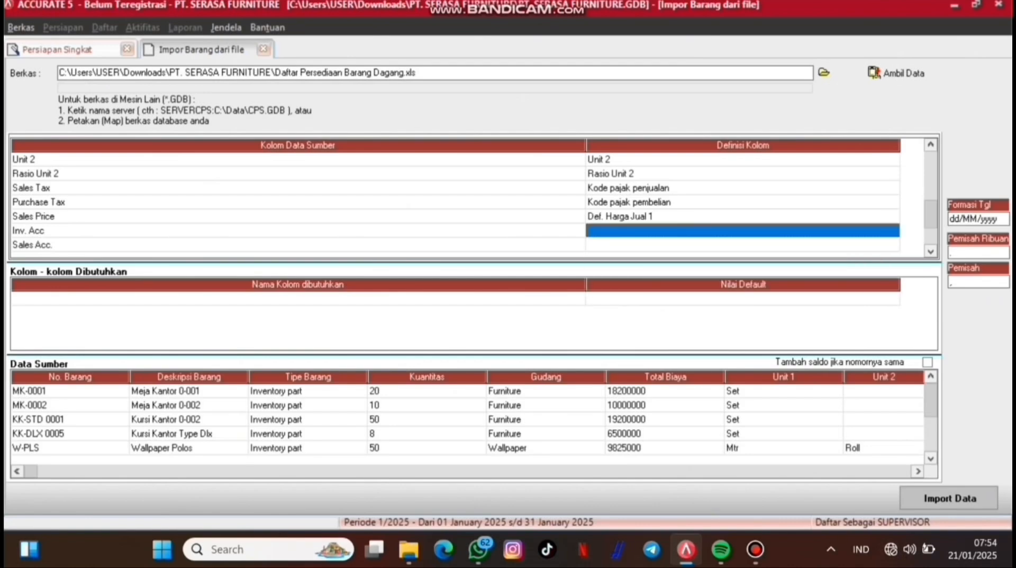
left_click(893, 230)
left_click(894, 230)
left_click(893, 291)
Step: Map Inv. Acc to Akun persediaan/beban, matching 1403 to persediaan wallpaper
scroll(741, 270, "down", 3)
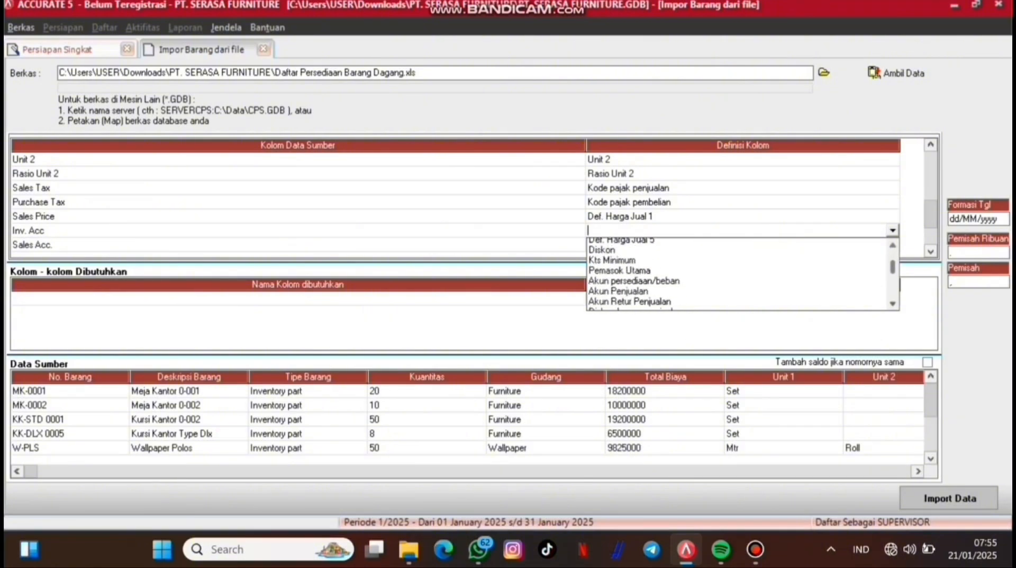
left_click(636, 252)
left_click(317, 71)
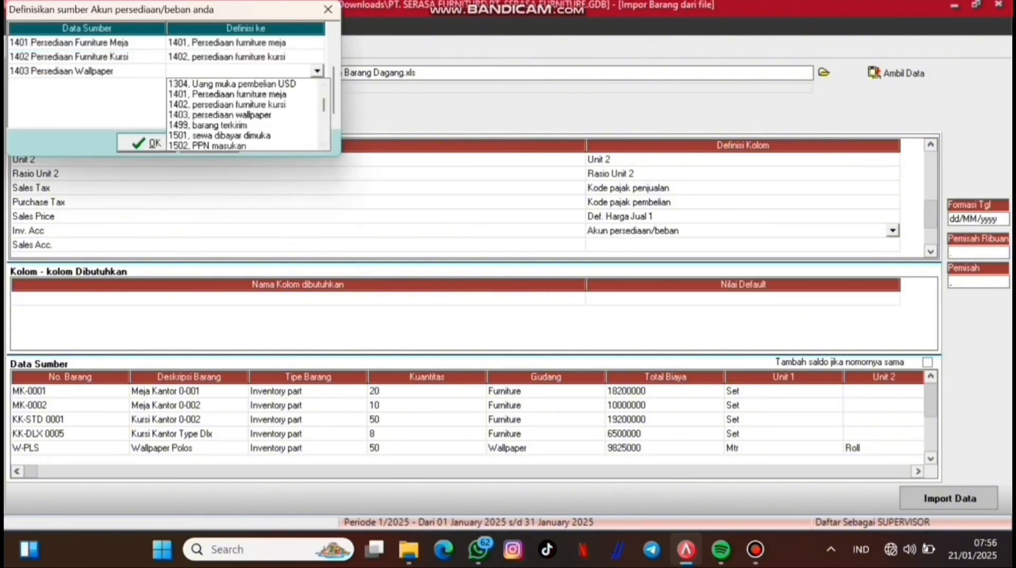
left_click(220, 115)
left_click(146, 143)
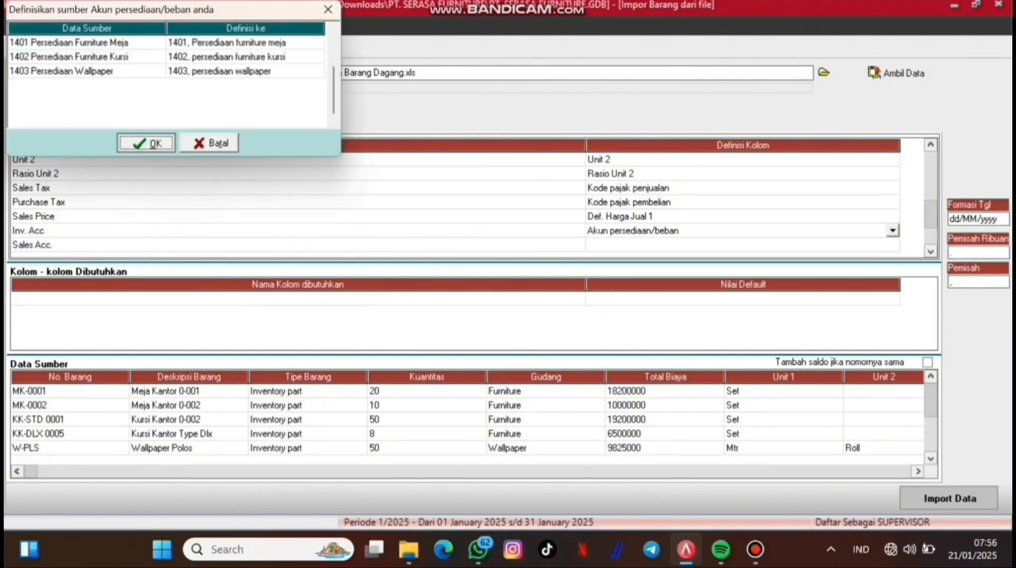
Step: Map Sales Acc. to Akun Penjualan, matching 4102 to penjualan wallpaper
left_click(893, 245)
left_click(893, 245)
left_click(893, 245)
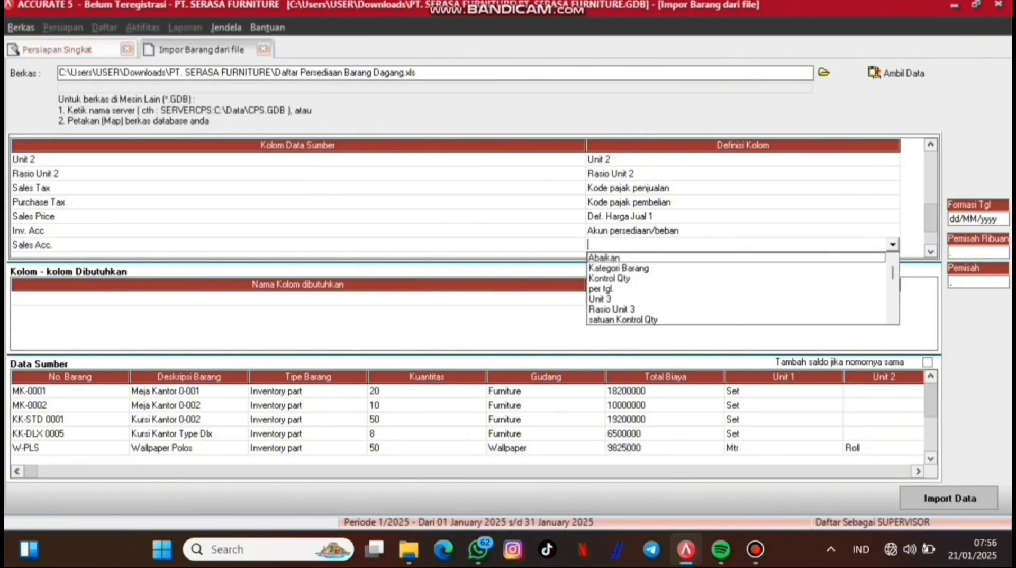
left_click(893, 318)
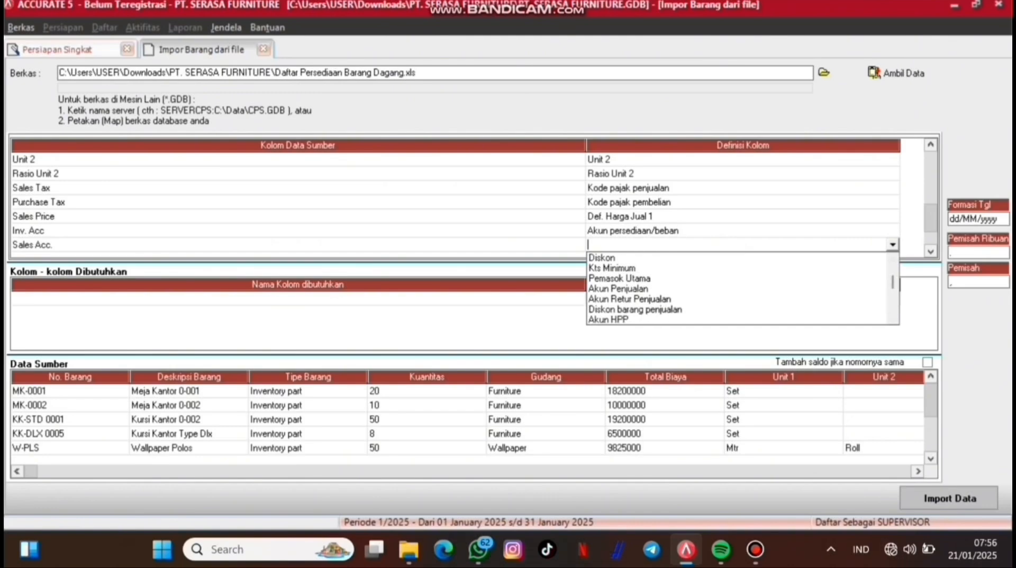
left_click(619, 289)
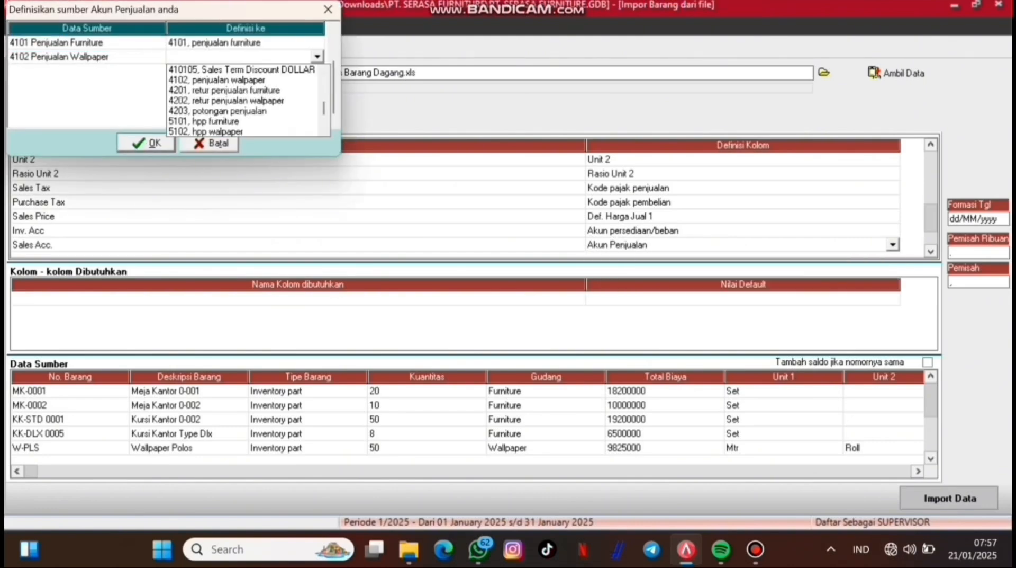
left_click(220, 80)
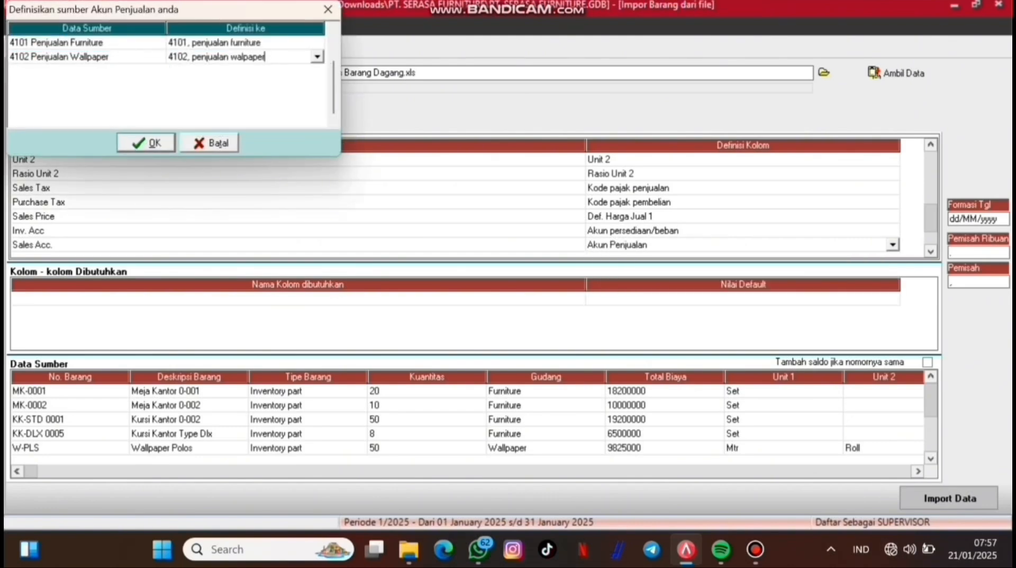
left_click(147, 142)
key("Down")
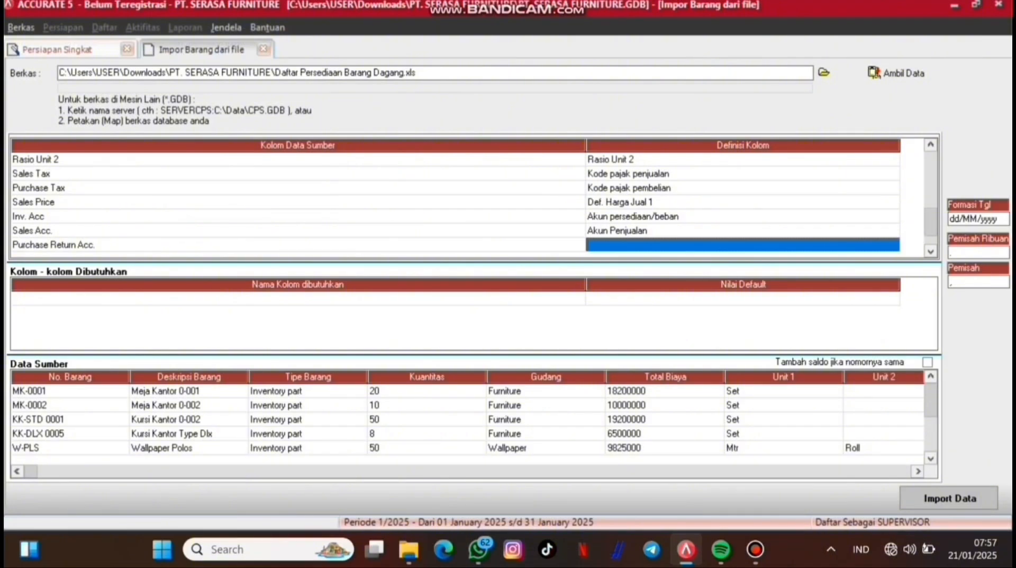
Step: Map Purchase Return Acc. to Akun retur Pembelian, matching source 1401 to Persediaan furniture meja
left_click(893, 245)
left_click(893, 245)
scroll(743, 288, "down", 3)
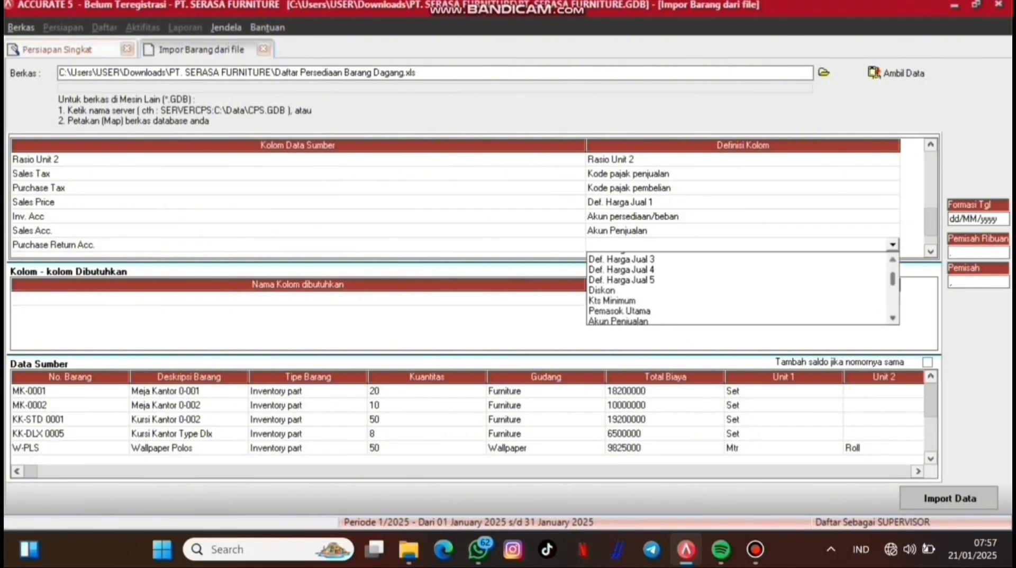
scroll(743, 289, "down", 2)
left_click(629, 308)
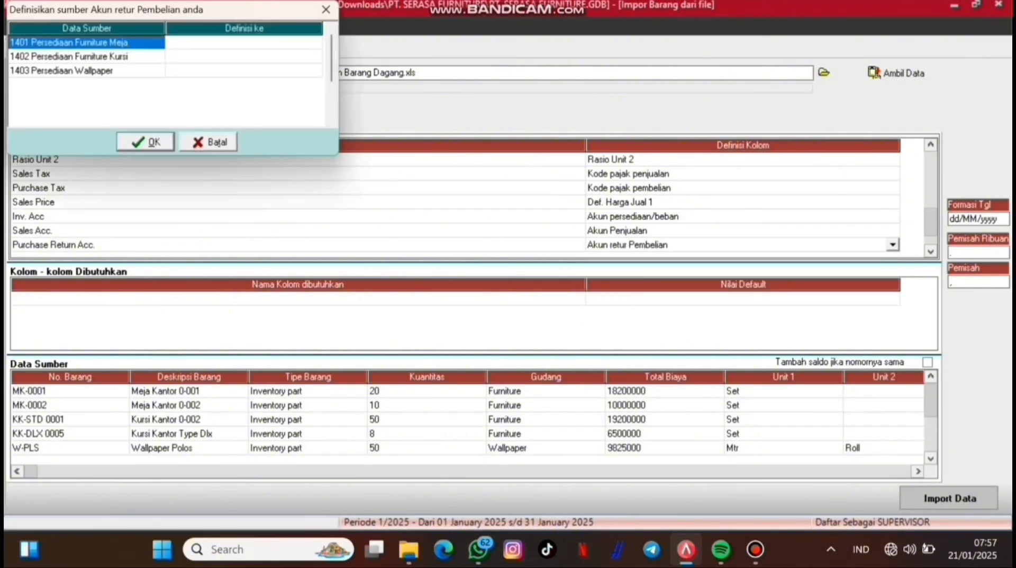
left_click(316, 43)
left_click(316, 42)
left_click(316, 42)
scroll(244, 87, "down", 1)
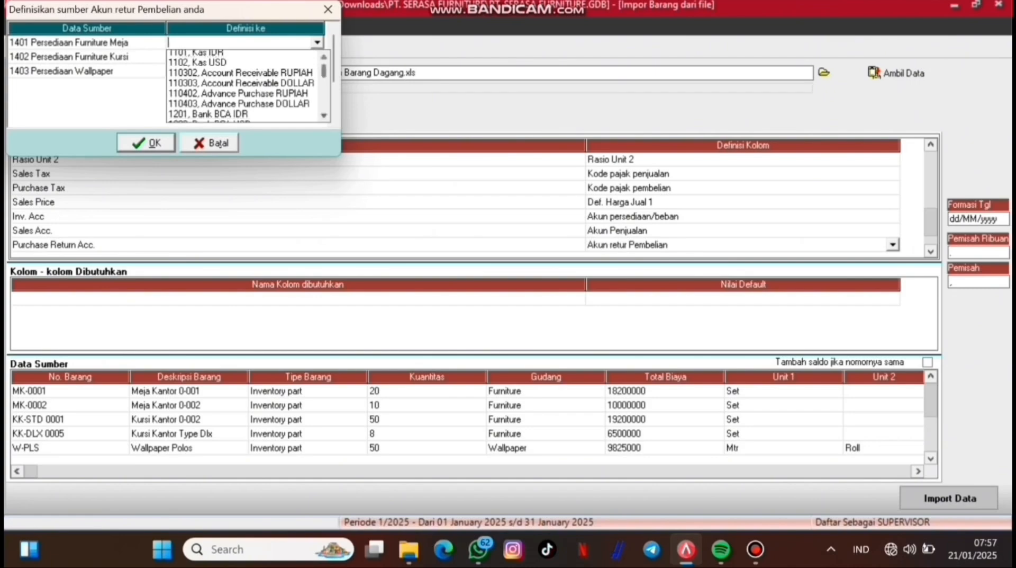
scroll(244, 87, "down", 3)
left_click(244, 85)
Step: Match purchase-return sources 1402 to persediaan furniture kursi and 1403 to persediaan wallpaper
left_click(316, 56)
left_click(317, 56)
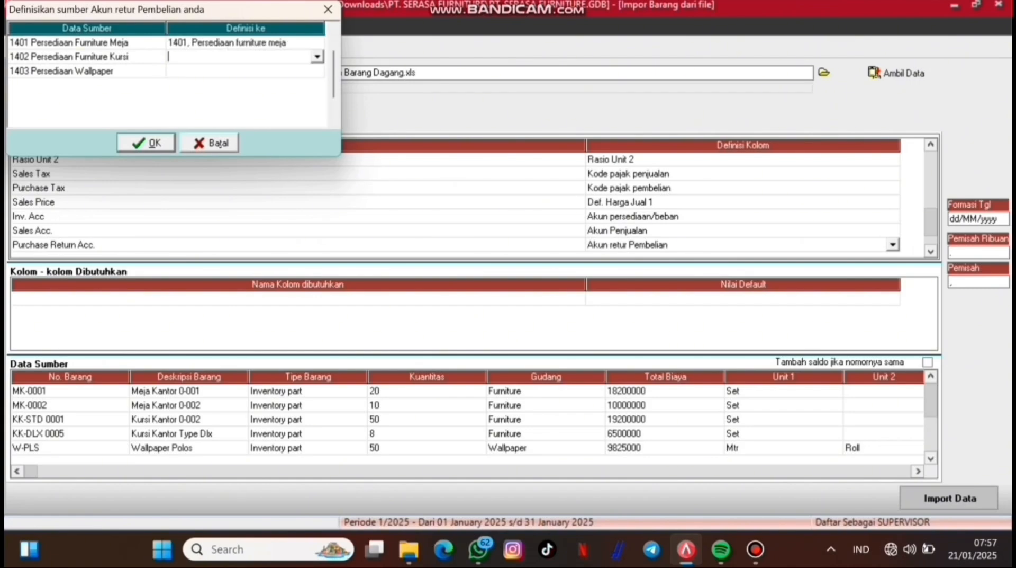
left_click(316, 57)
scroll(245, 100, "down", 5)
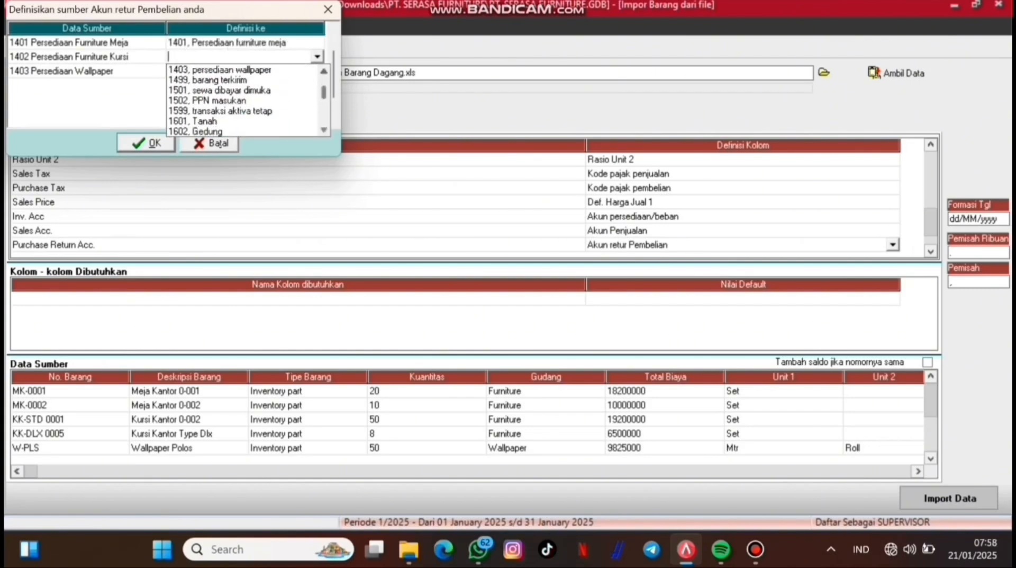
scroll(244, 90, "up", 2)
left_click(244, 80)
left_click(316, 71)
left_click(316, 71)
left_click(316, 71)
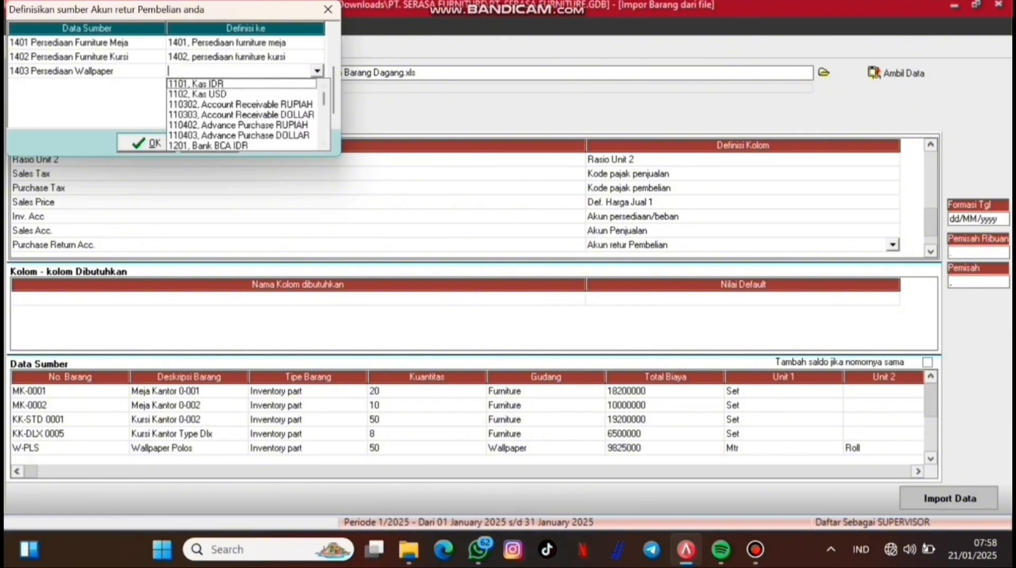
scroll(244, 105, "down", 5)
left_click(244, 114)
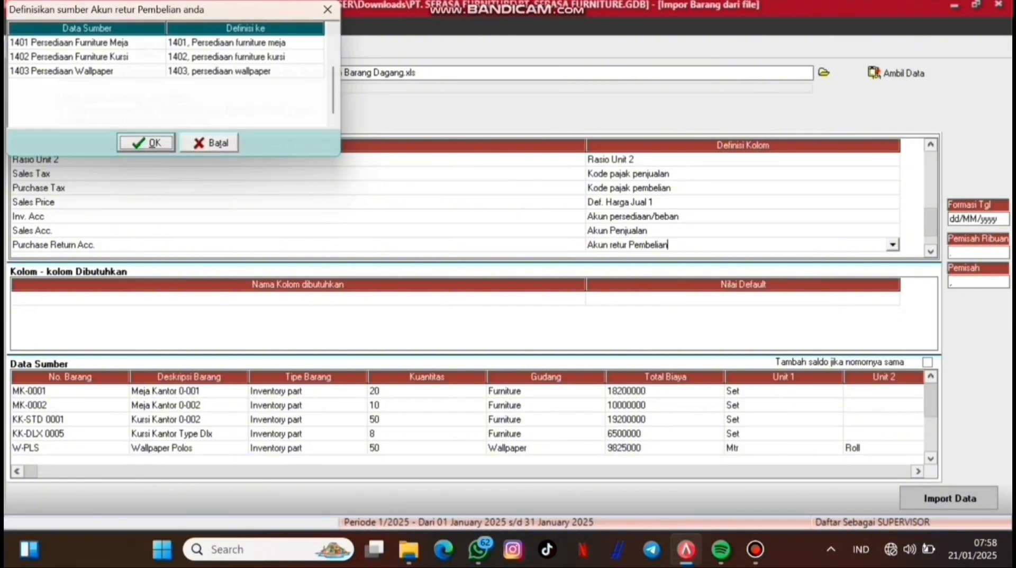
key("Return")
key("Down")
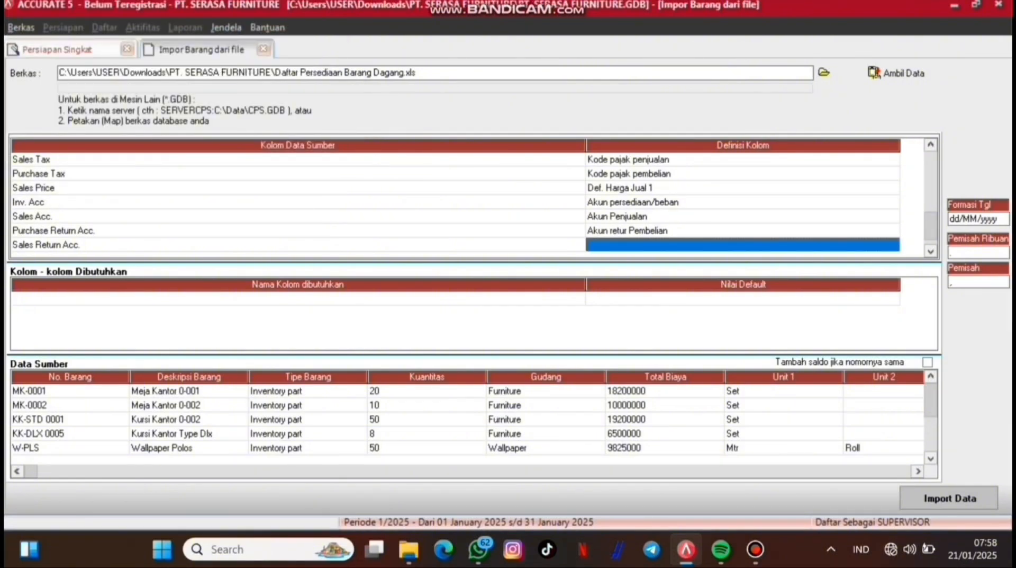
Step: Map Sales Return Acc. to Akun Retur Penjualan, matching furniture returns to 4201
double_click(893, 244)
key("Down")
key("Down")
key("Down")
key("Down")
key("Down")
key("Down")
key("Down")
key("Down")
key("Down")
key("Down")
key("Down")
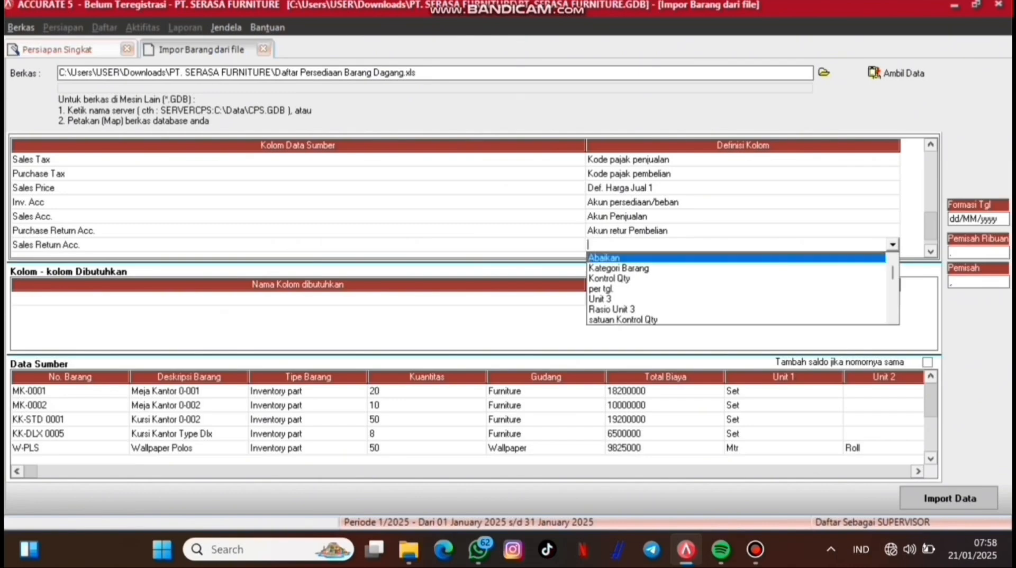
key("Down")
key("Down")
key("Down")
key("Down")
key("Down")
key("Return")
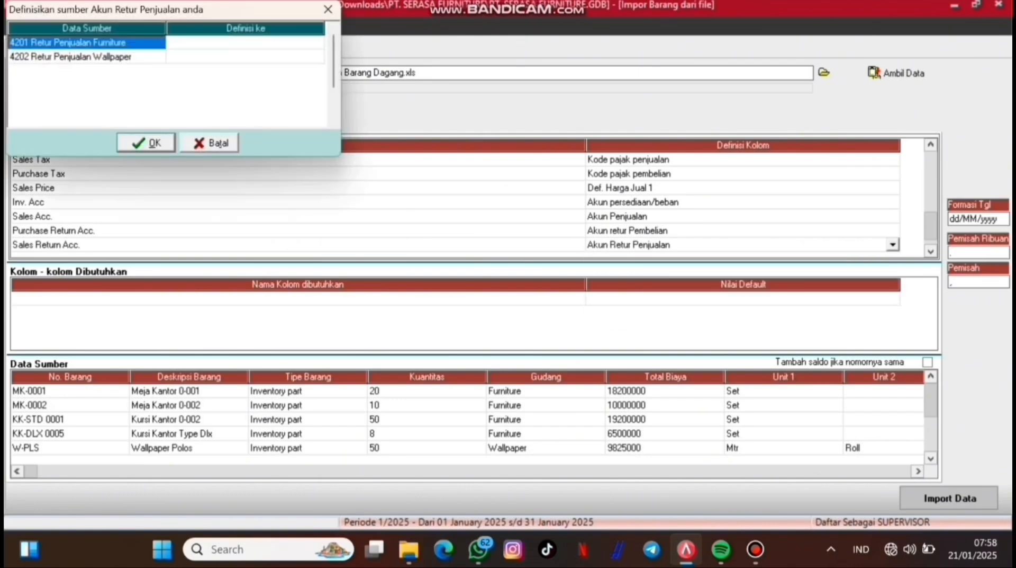
left_click(317, 43)
left_click(317, 42)
scroll(246, 86, "down", 3)
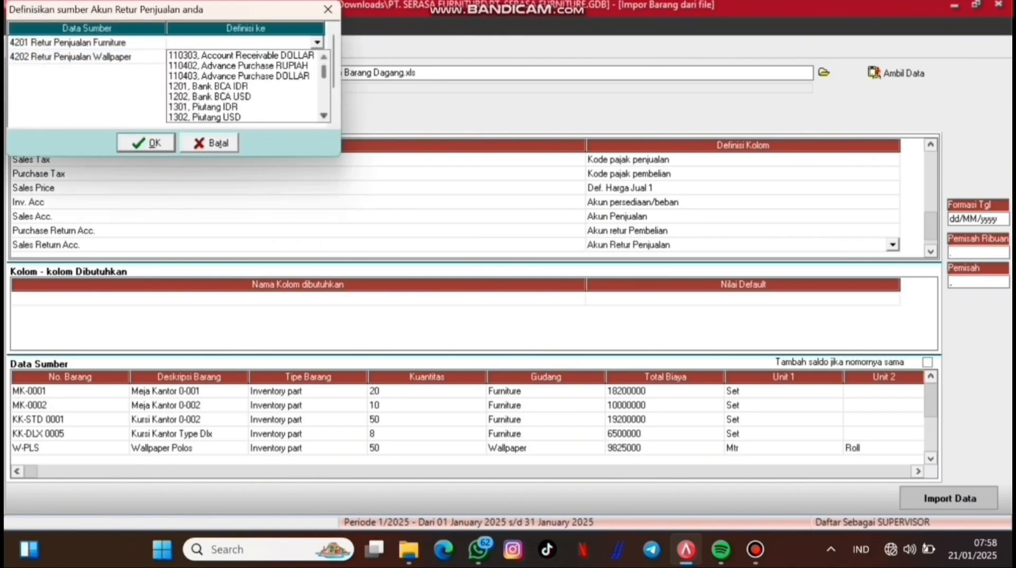
scroll(246, 86, "down", 9)
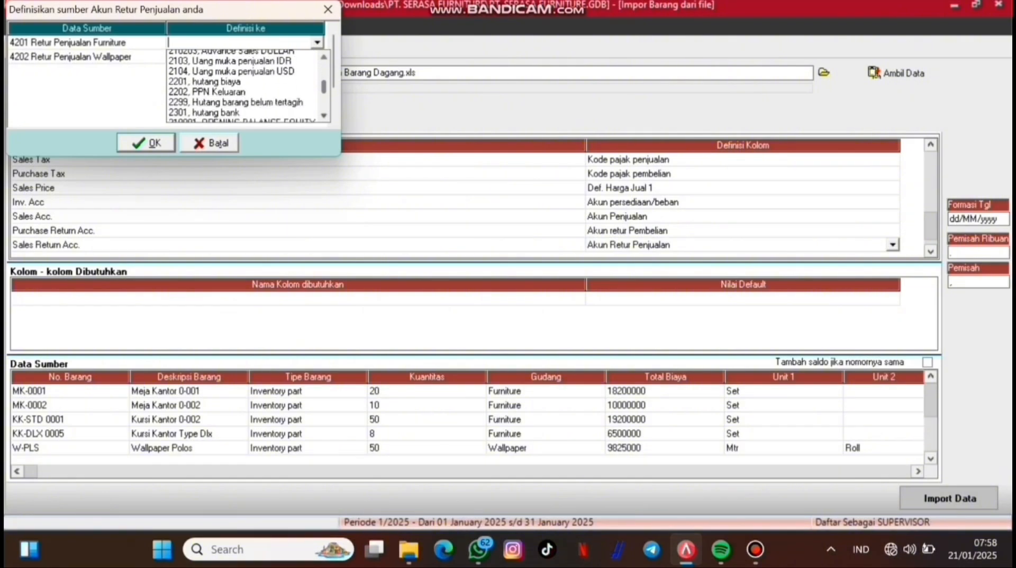
scroll(246, 86, "down", 4)
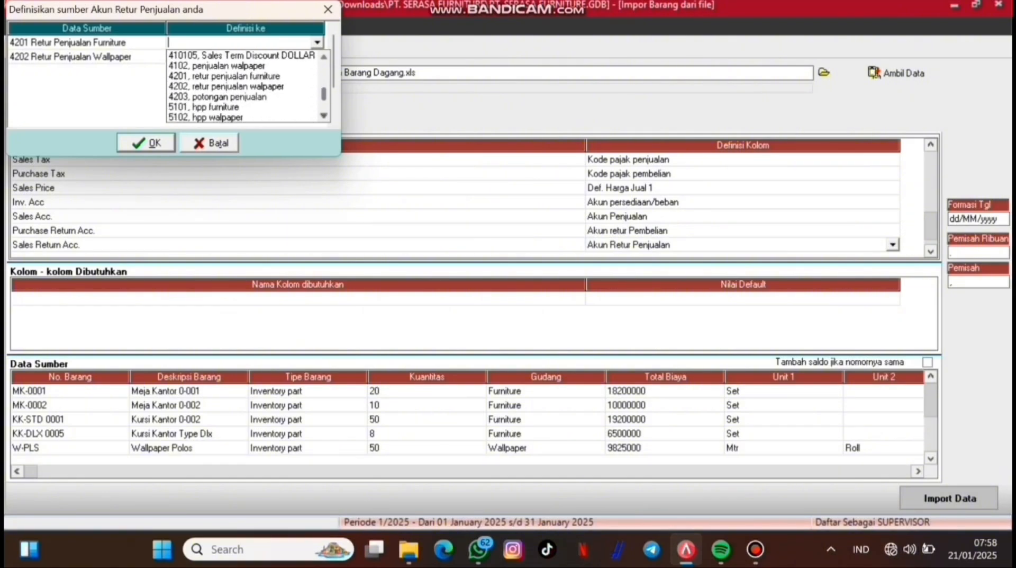
left_click(225, 76)
Step: Match wallpaper returns to 4202 retur penjualan walpaper and confirm the sales return mapping
left_click(317, 56)
left_click(317, 57)
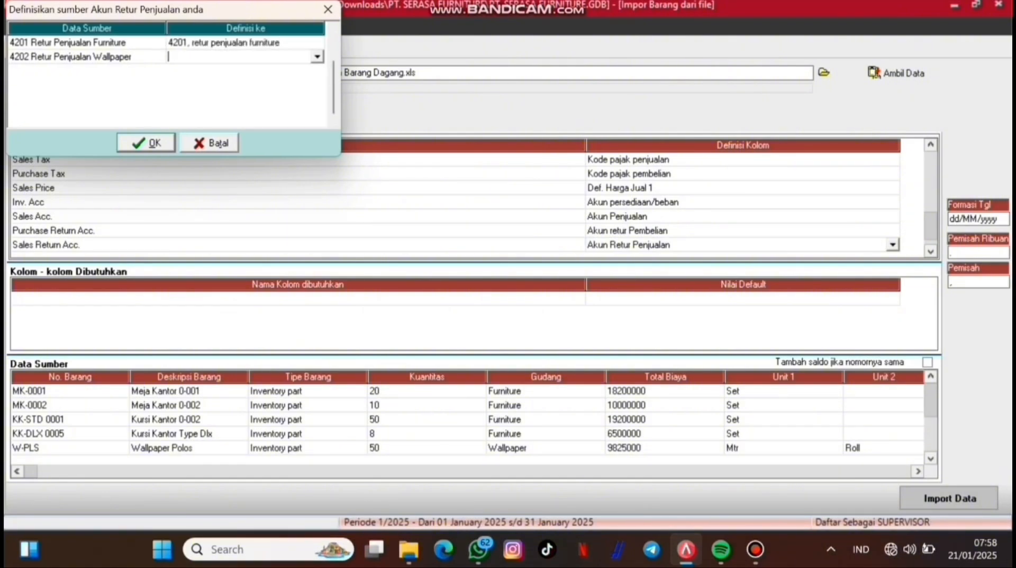
left_click(317, 57)
scroll(246, 100, "down", 2)
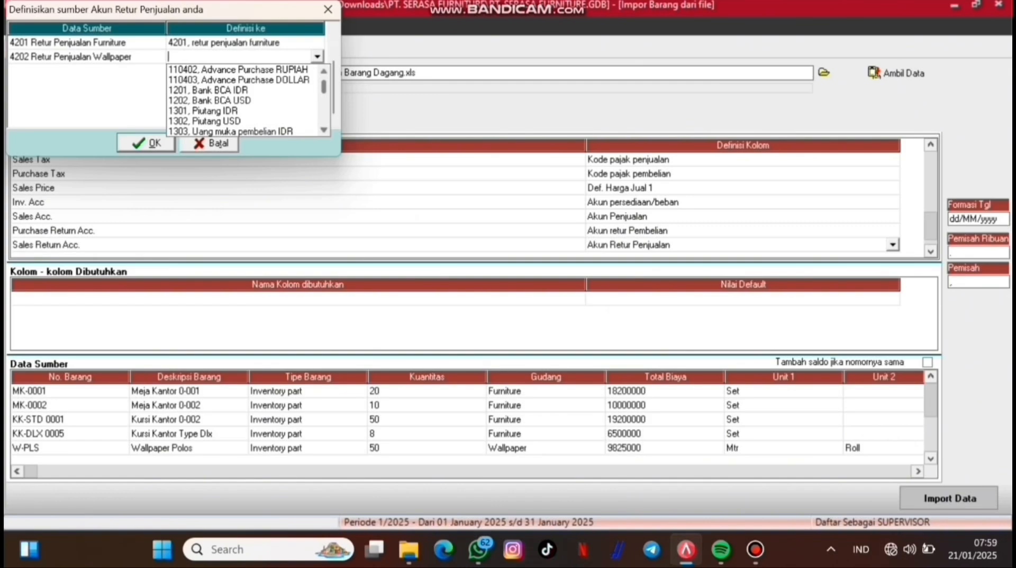
scroll(245, 100, "down", 5)
scroll(246, 99, "up", 1)
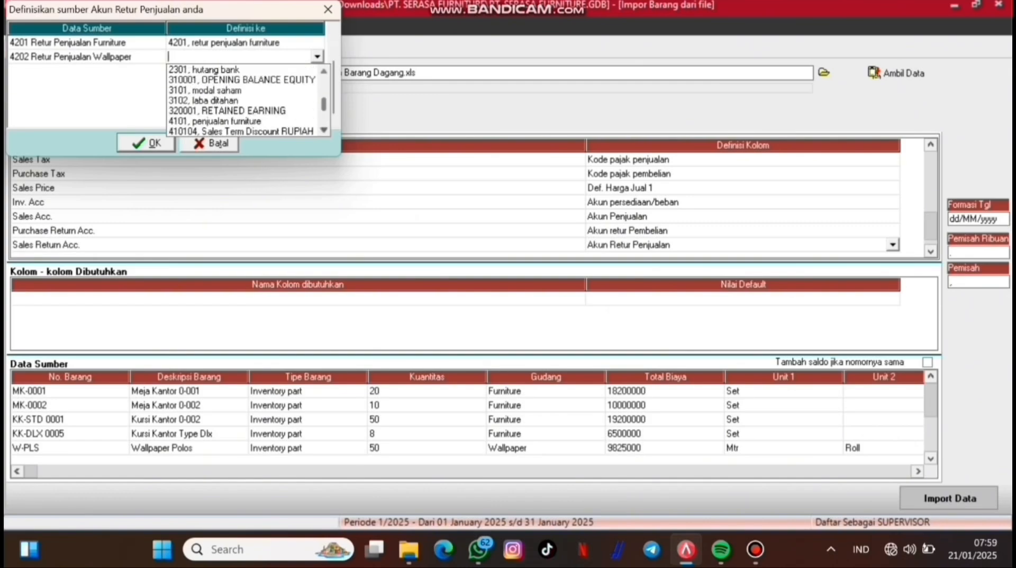
scroll(245, 99, "down", 3)
left_click(238, 79)
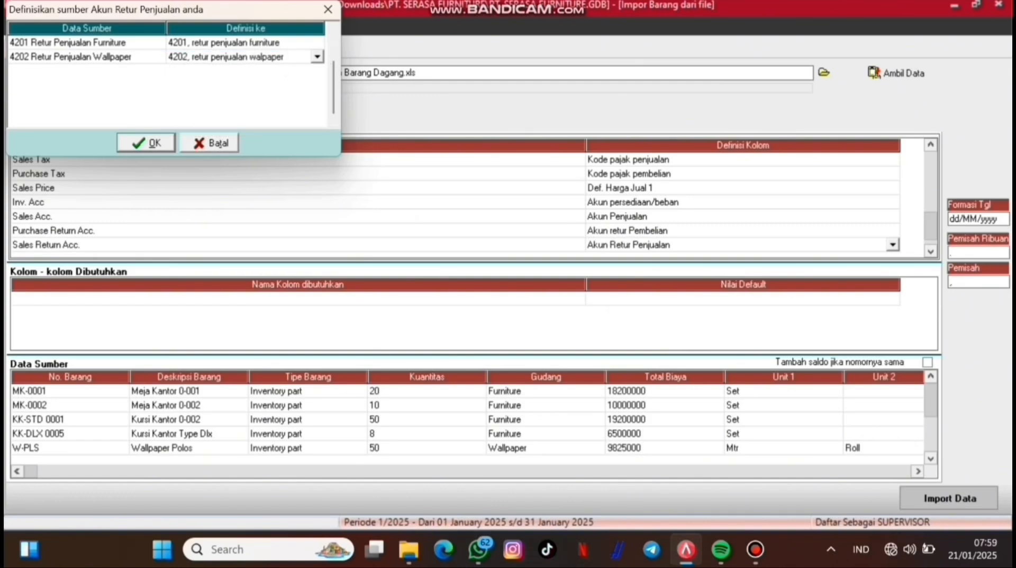
key("Return")
key("Down")
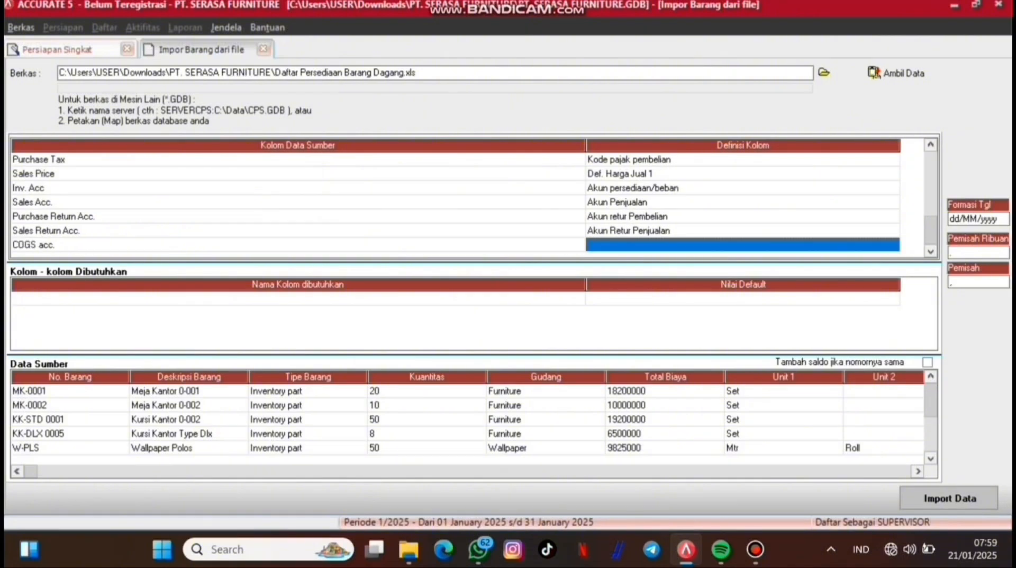
Step: Map COGS acc. to Akun HPP, matching furniture cost to 5101 hpp furniture
left_click(893, 245)
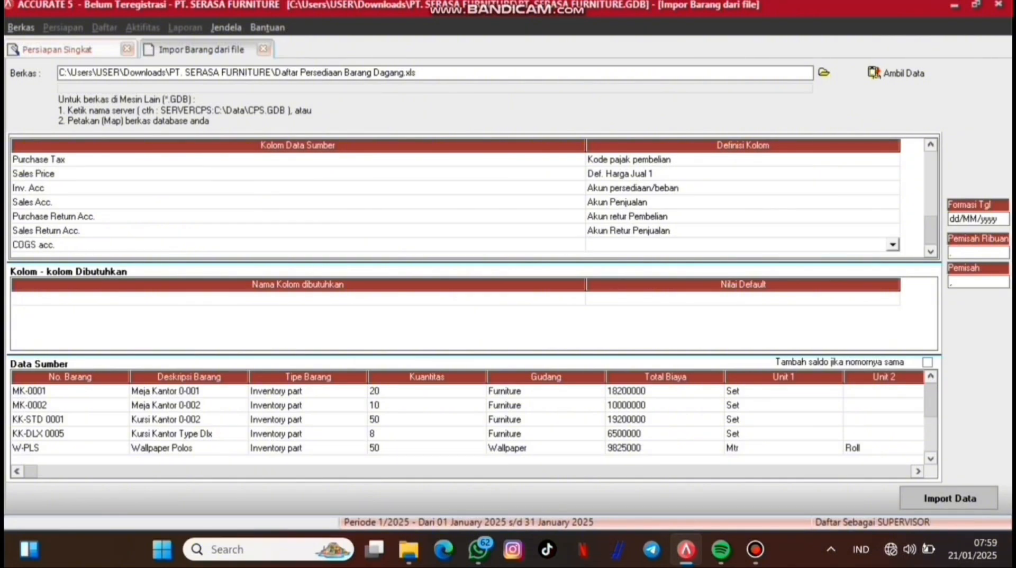
left_click(893, 244)
key("Down")
key("Down")
key("Down")
key("Down")
key("Down")
key("Down")
key("Down")
key("Down")
key("Down")
key("Down")
key("Down")
key("Down")
key("Down")
key("Down")
key("Down")
key("Down")
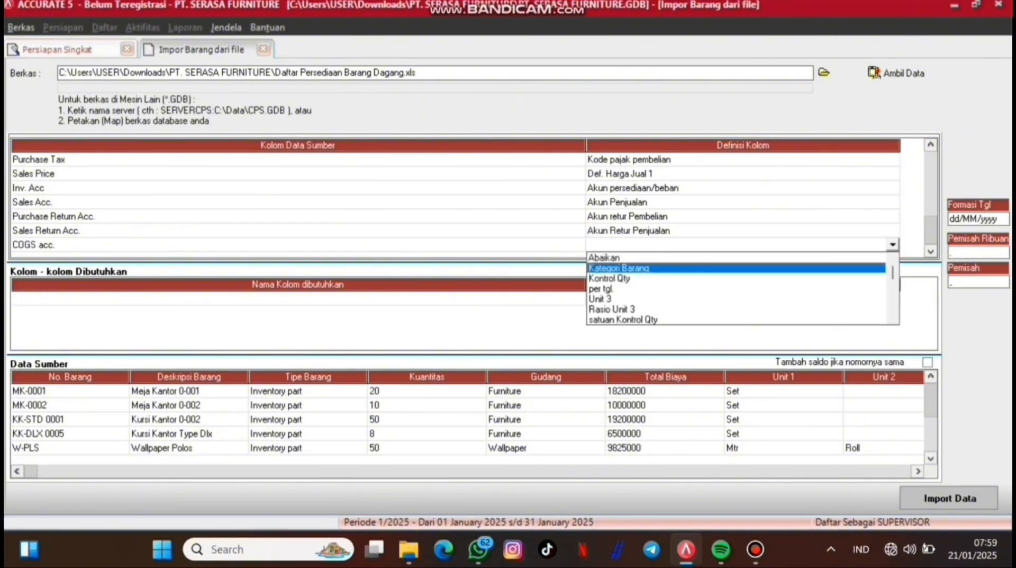
key("Down")
key("Down")
key("Down")
key("Down")
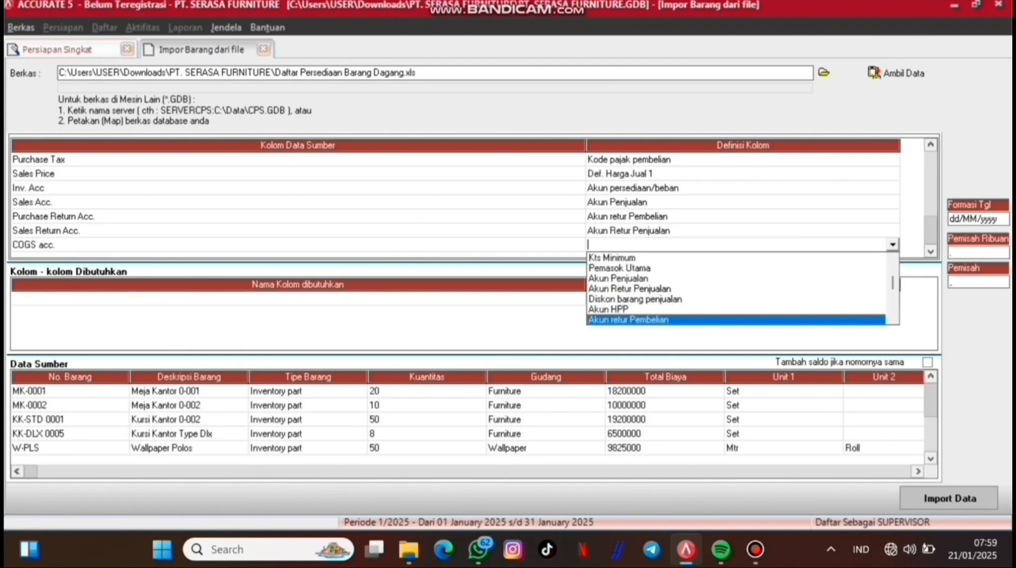
key("Up")
key("Up")
key("Return")
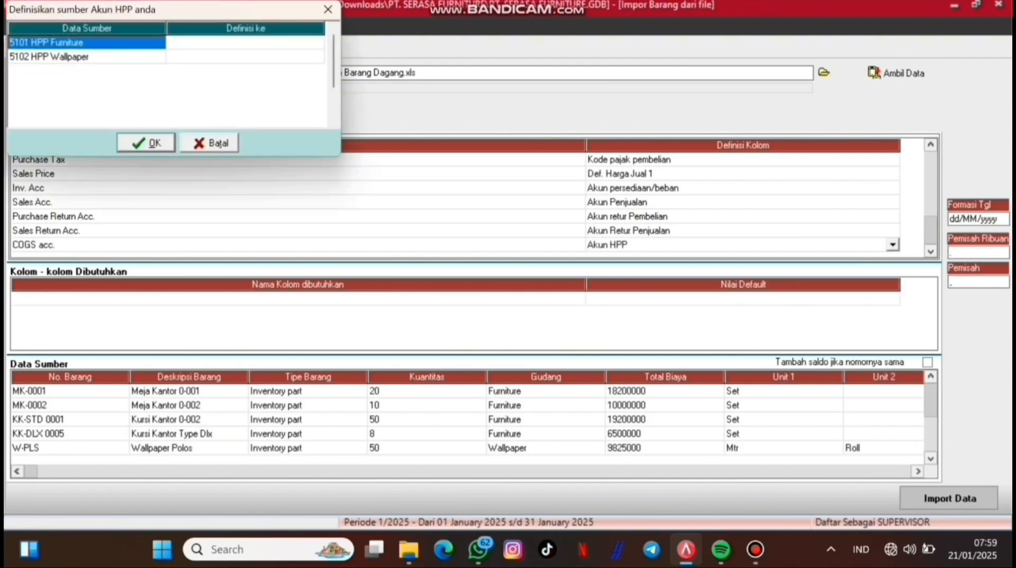
left_click(317, 42)
left_click(316, 42)
left_click(317, 42)
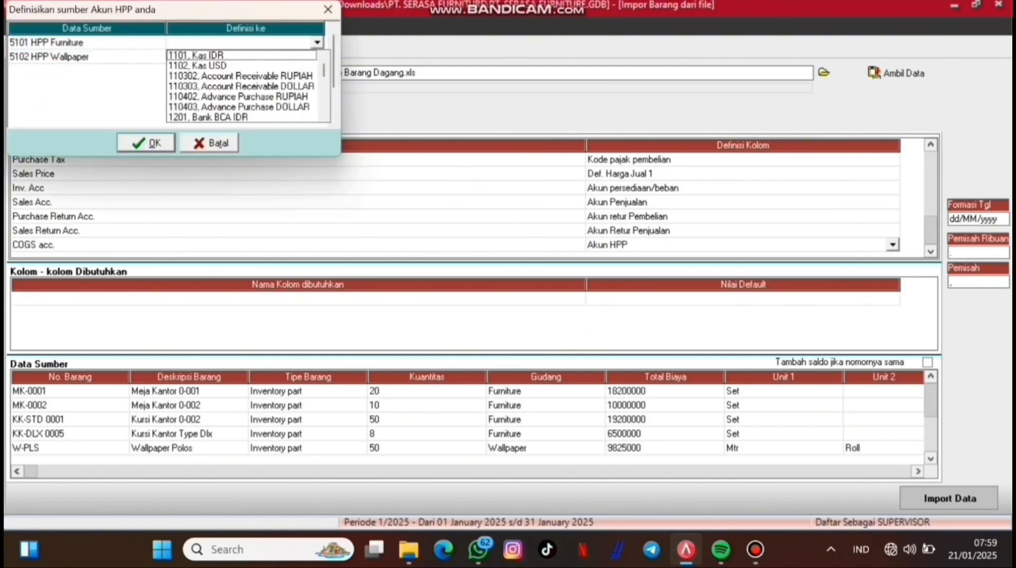
scroll(243, 86, "down", 15)
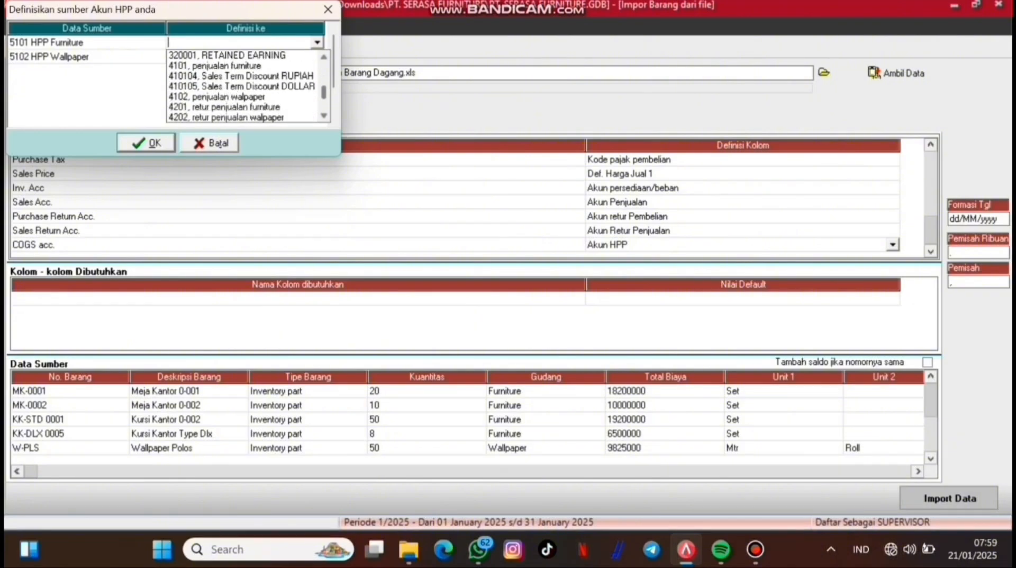
scroll(244, 86, "down", 1)
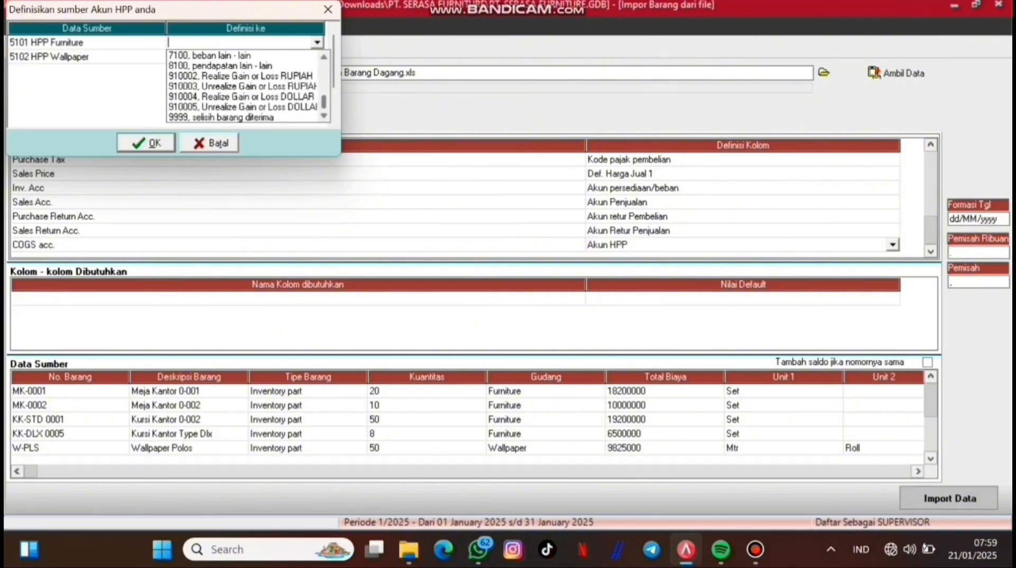
scroll(243, 86, "up", 4)
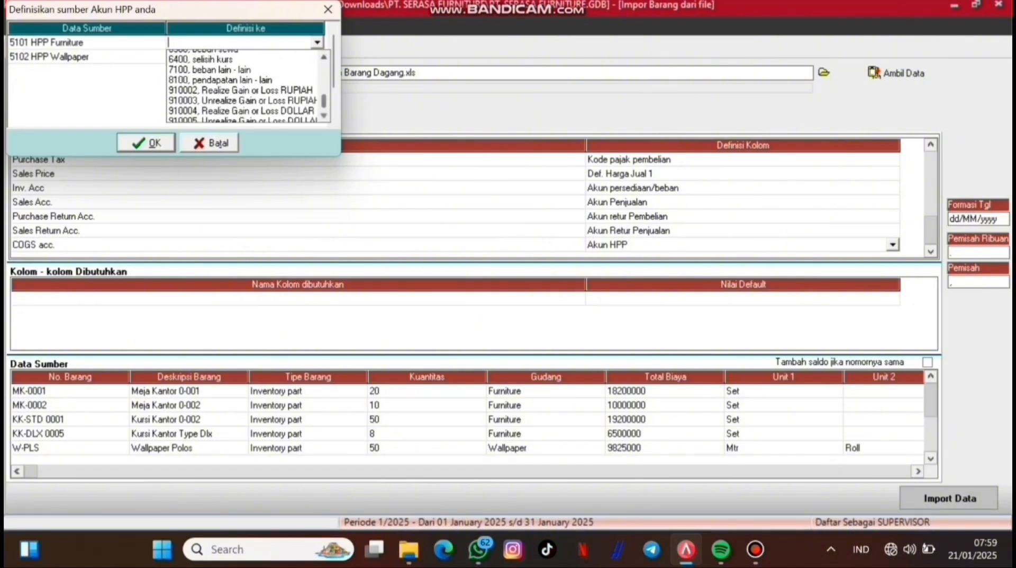
scroll(244, 86, "up", 2)
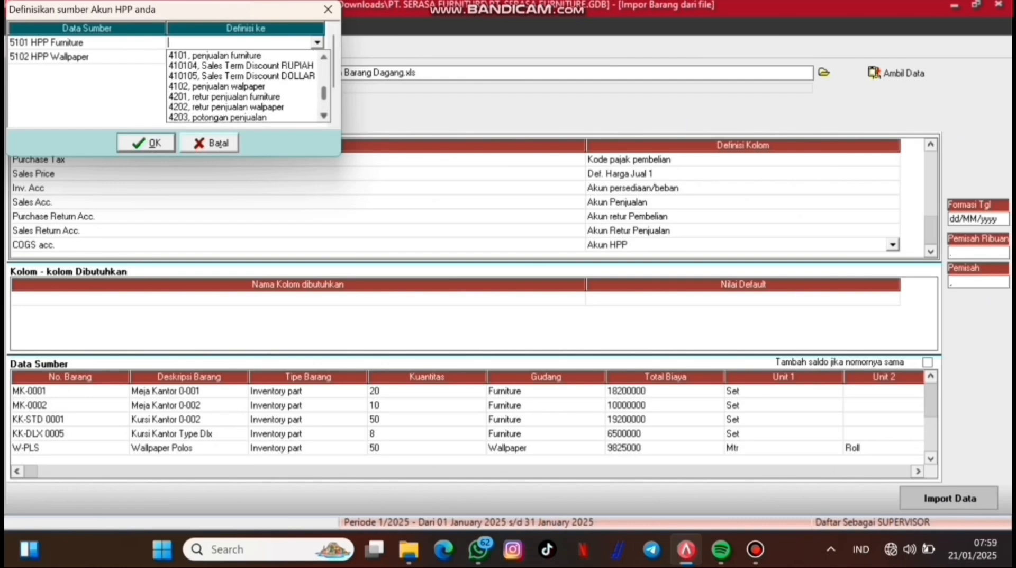
scroll(244, 86, "down", 2)
left_click(244, 86)
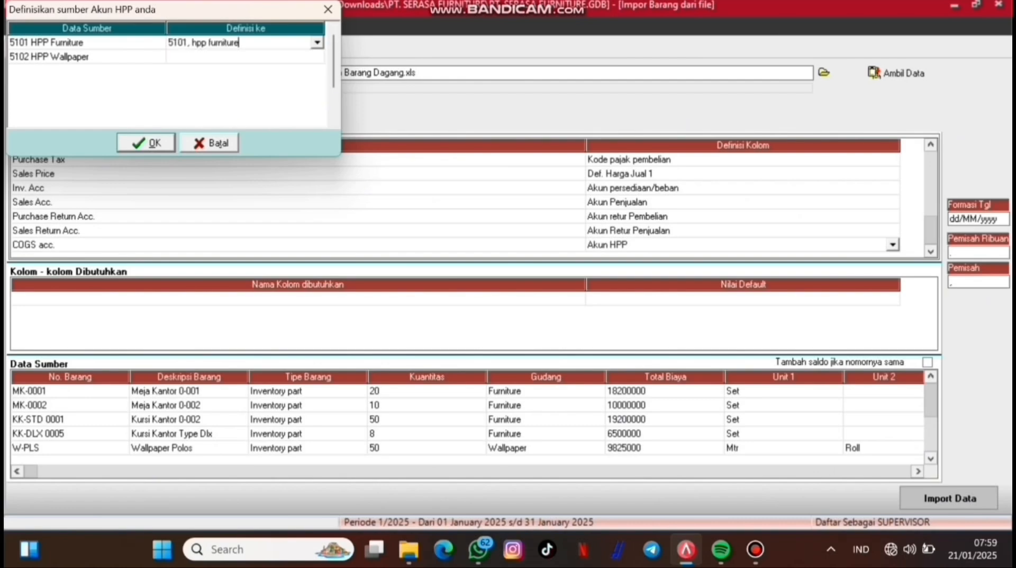
Step: Match wallpaper cost to 5102 hpp walpaper and confirm the COGS mapping
left_click(317, 56)
left_click(317, 56)
left_click(317, 56)
left_click_drag(324, 84, 324, 116)
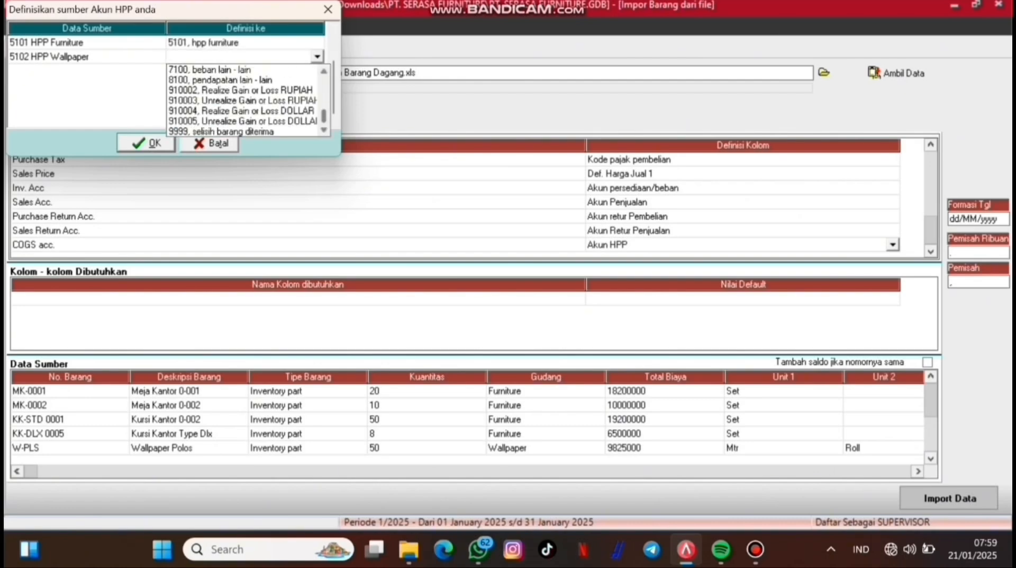
scroll(243, 100, "up", 5)
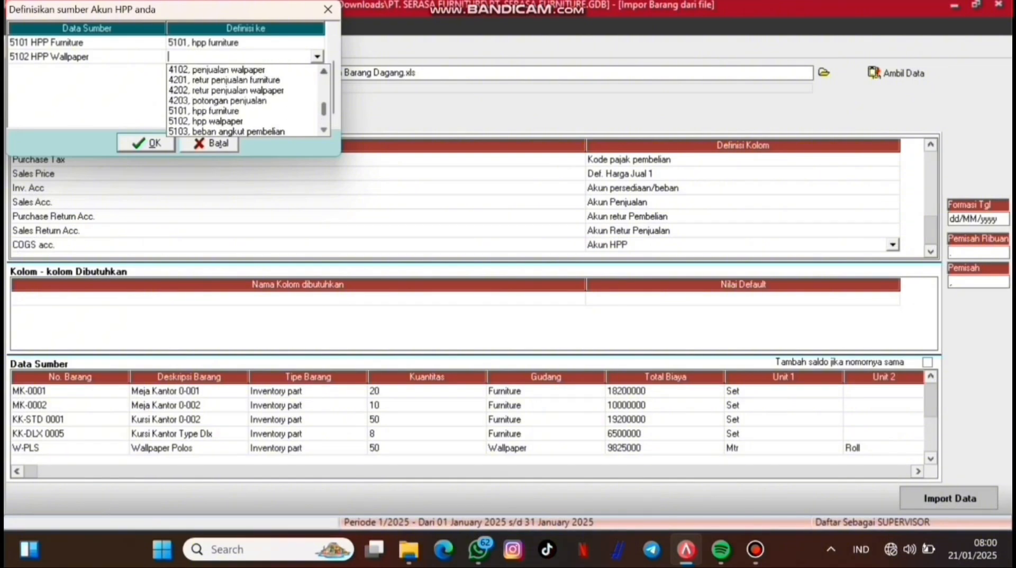
left_click(207, 121)
left_click(146, 143)
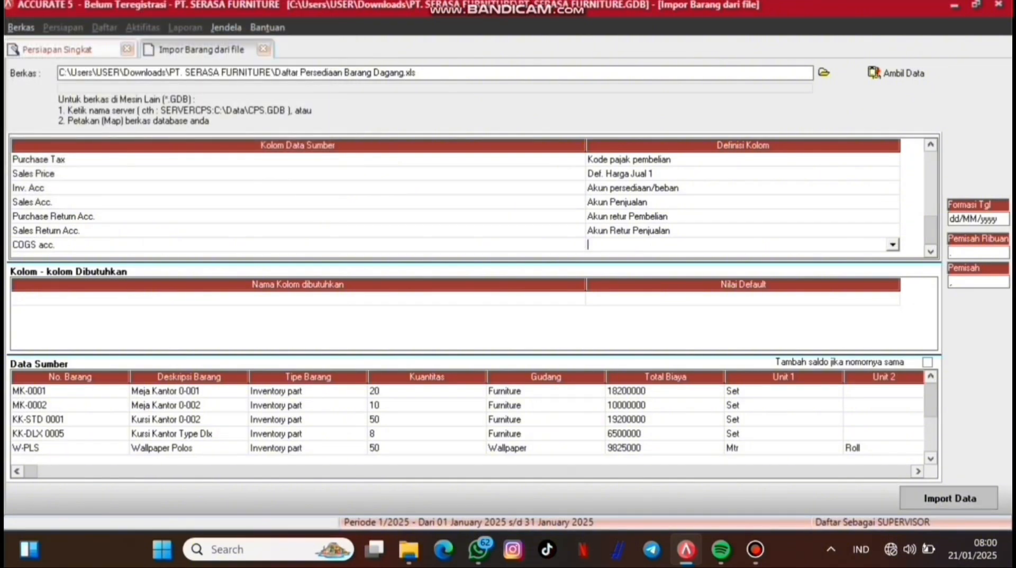
Step: Reselect Akun HPP for COGS acc. and confirm accounts 5101 and 5102
left_click(893, 244)
scroll(739, 288, "down", 2)
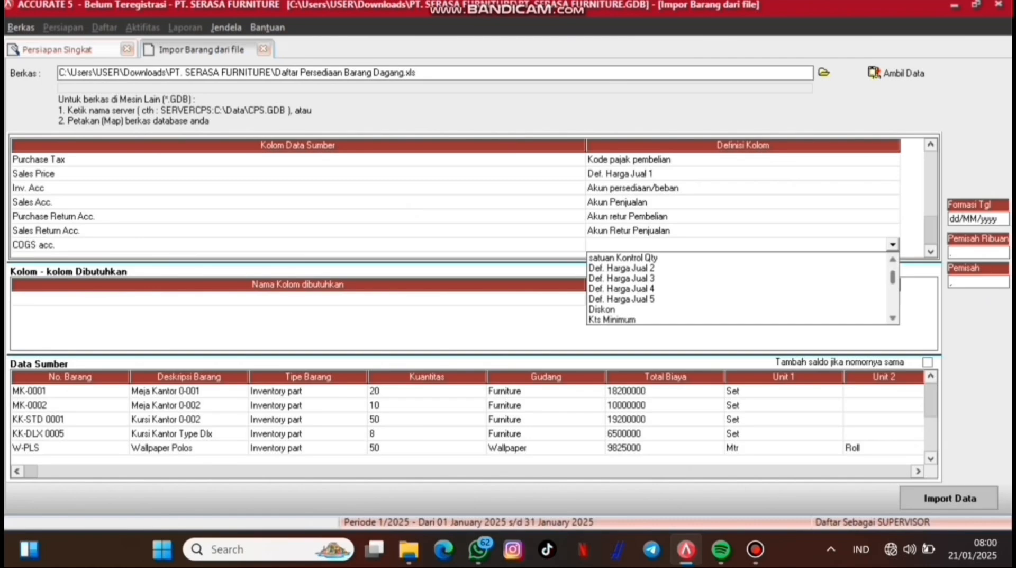
key("Down")
key("Down")
key("Down")
key("Down")
key("Down")
key("Down")
key("Down")
key("Down")
key("Down")
key("Down")
key("Down")
key("Down")
key("Down")
key("Down")
key("Down")
key("Down")
key("Down")
key("Down")
key("Down")
key("Down")
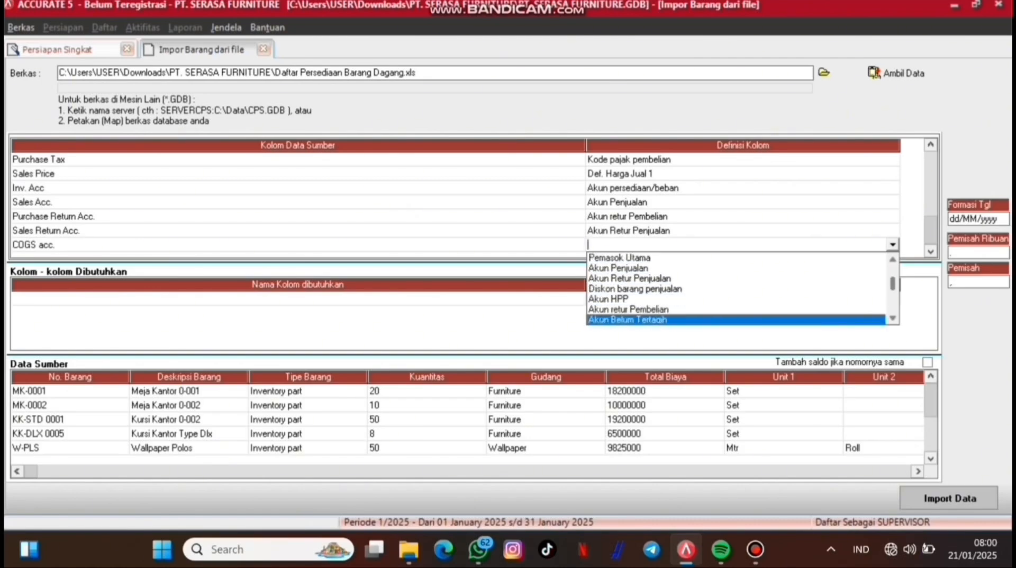
key("Up")
key("Up")
key("Return")
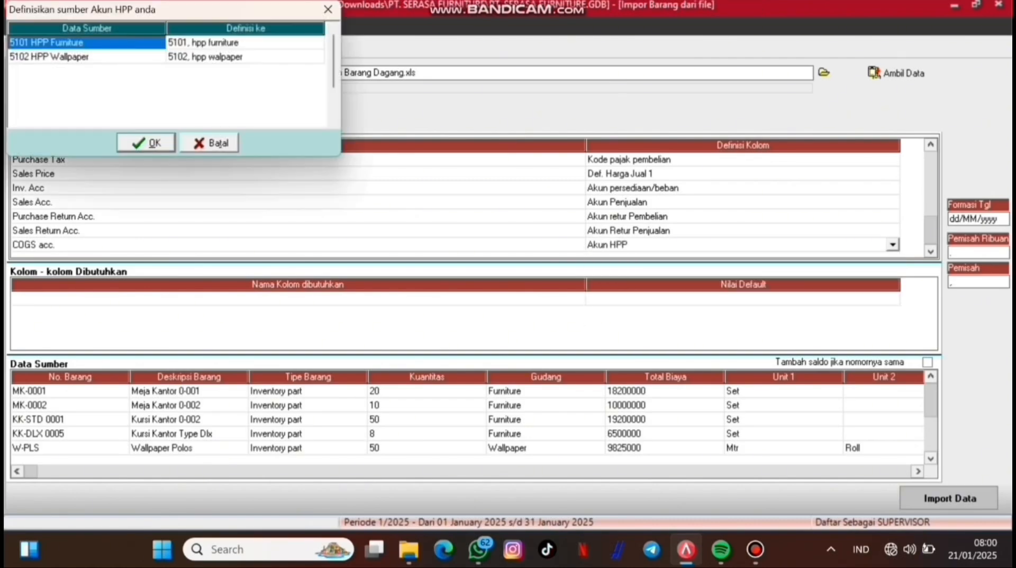
left_click(146, 143)
Step: Run the item import, accept the 4 imported / 2 failed result, and close the error log
left_click(950, 498)
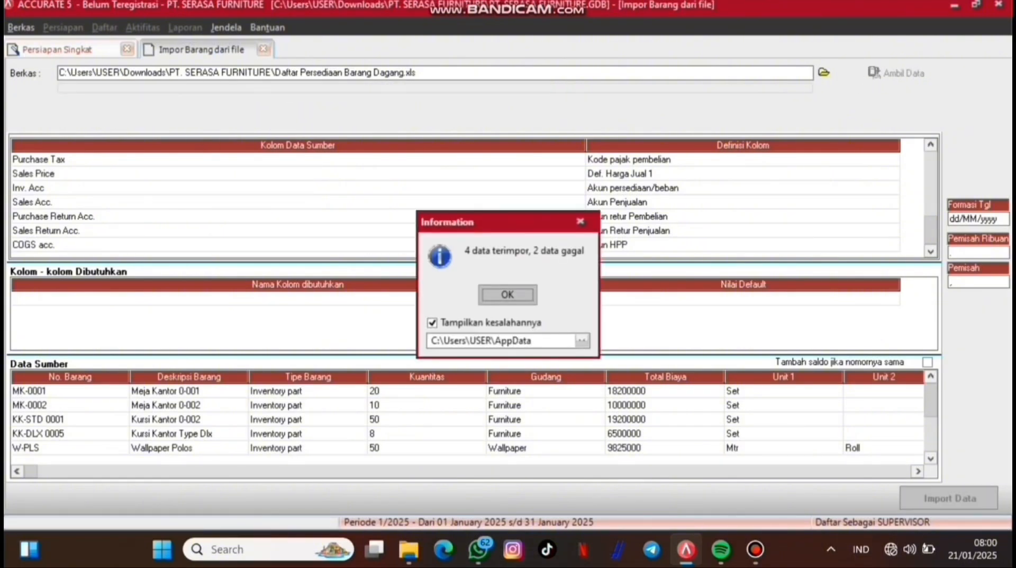
key("Return")
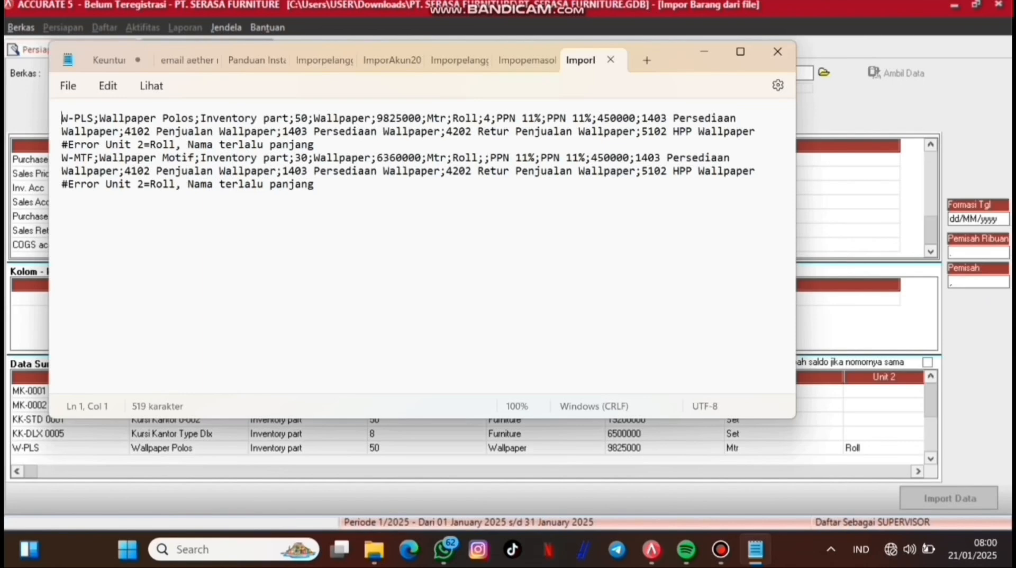
left_click(705, 52)
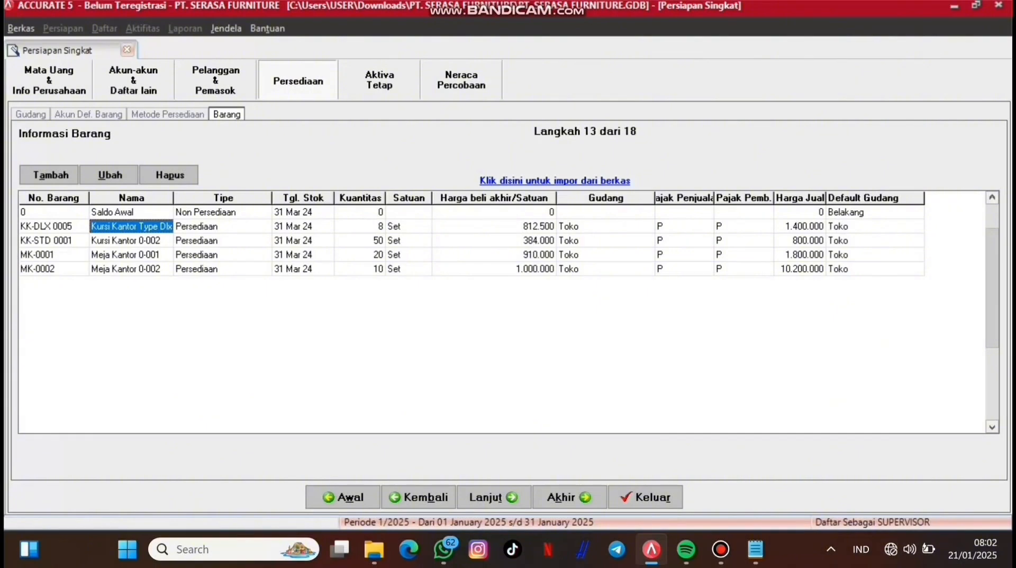
Step: Create a new item W-MTF with description WALLPAPER MOTIF
left_click(50, 174)
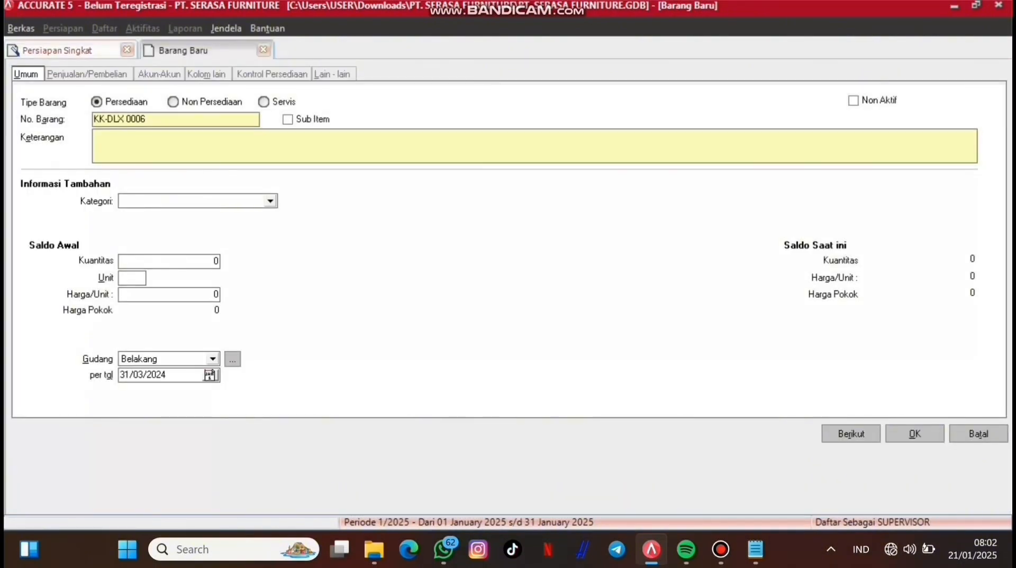
key("BackSpace")
type("W-MTF")
key("Tab")
type("WALLPAP")
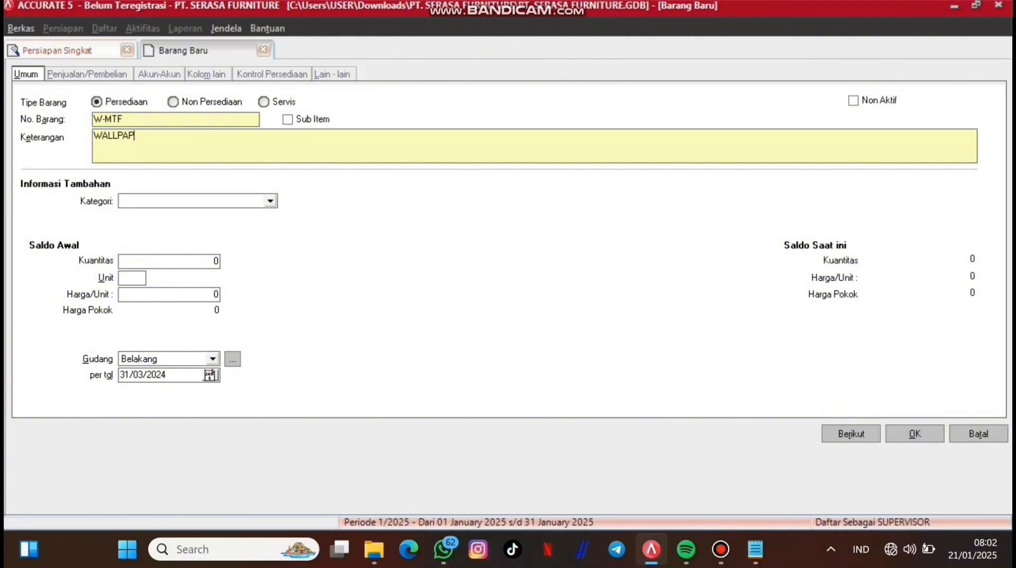
type("ER MOTF")
key("Tab")
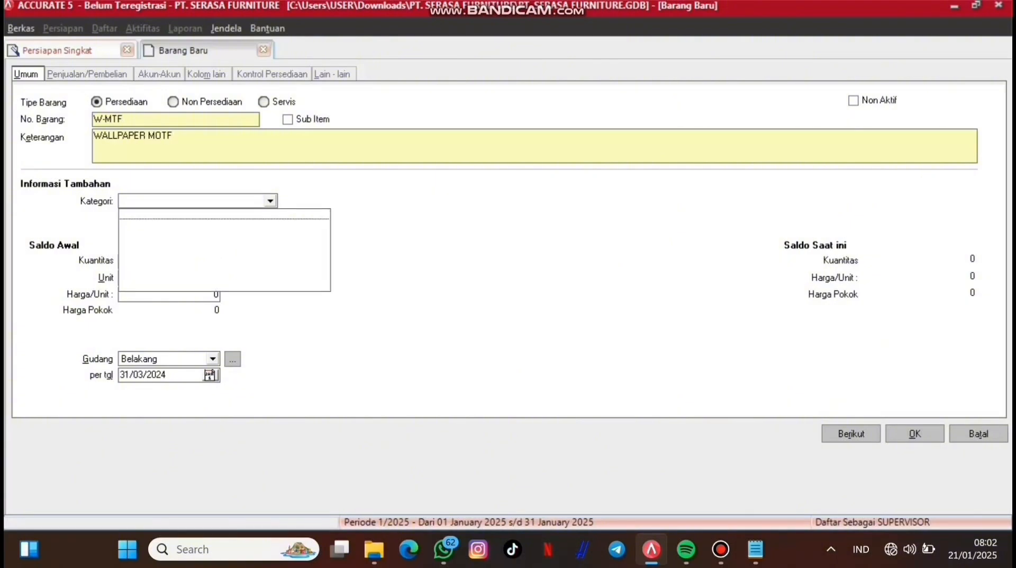
key("shift+Tab")
key("BackSpace")
type("IF")
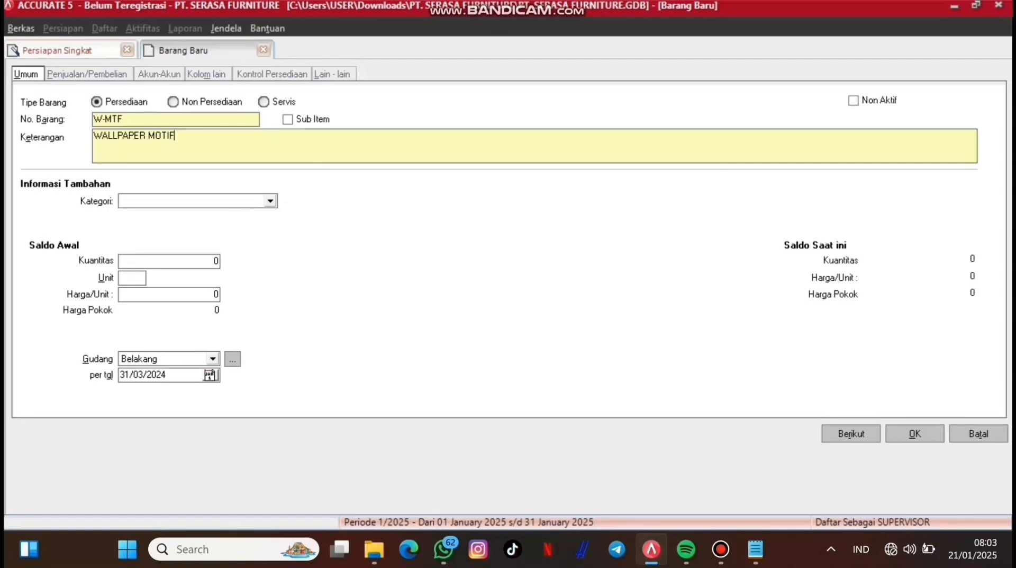
Step: Give W-MTF an opening quantity of 30 at 450.000 per unit and save it
key("Tab")
key("Tab")
key("BackSpace")
type("3")
left_click(168, 294)
type("450000")
key("Tab")
left_click(140, 375)
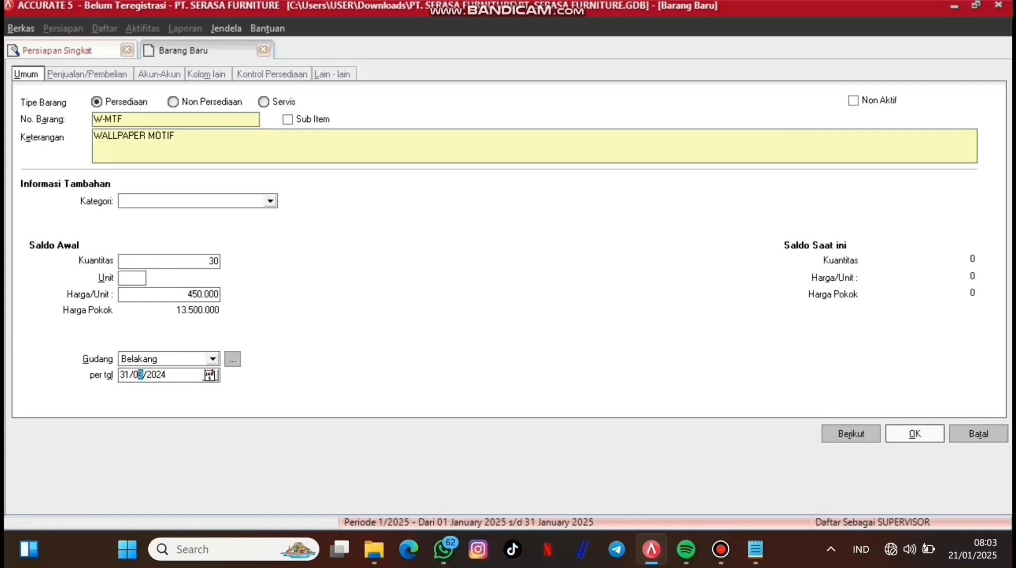
left_click(916, 433)
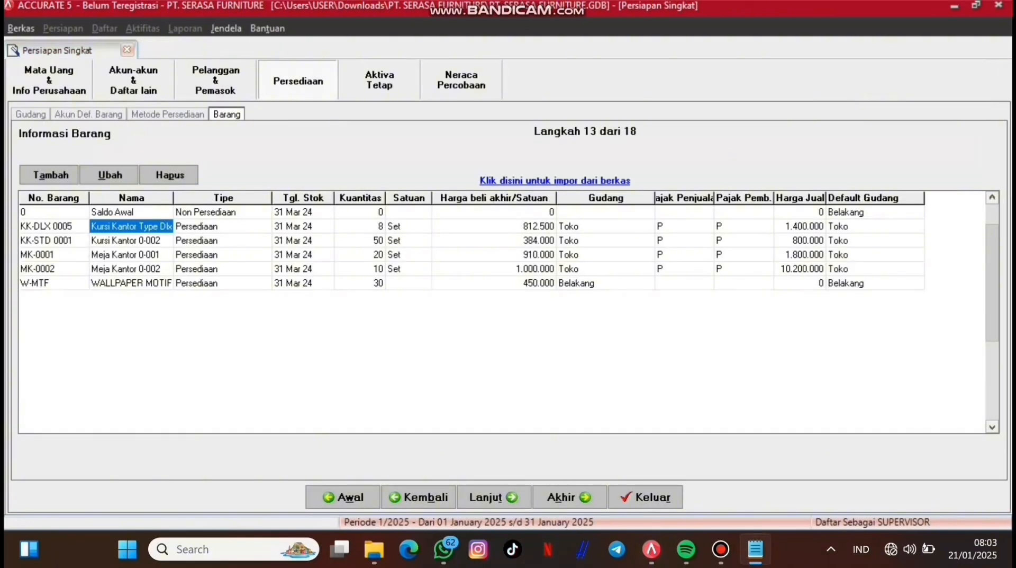
left_click(50, 175)
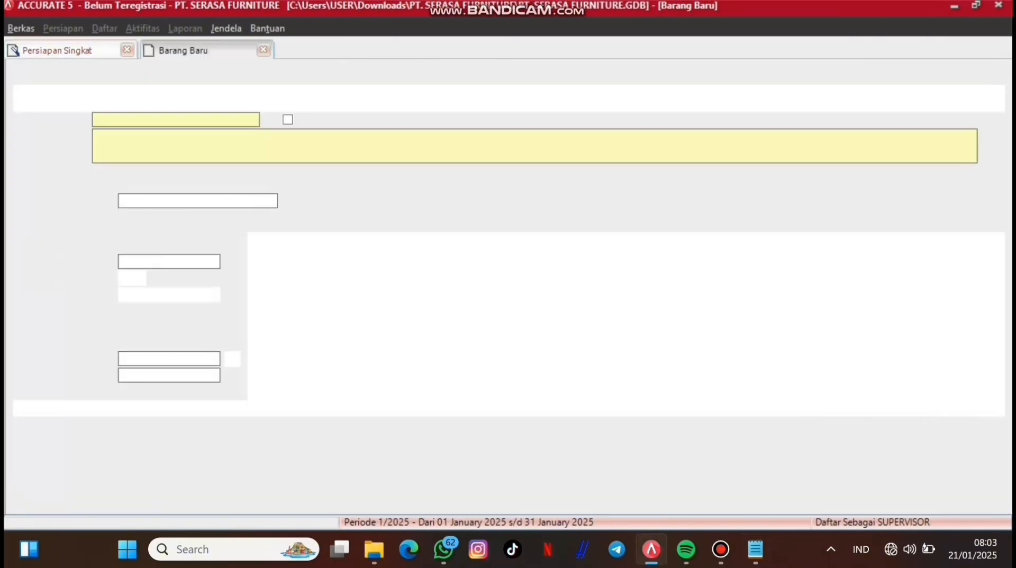
Step: Create item W-PLS 'WALLPAPER POLOS' with opening quantity 50 at unit price 450.000
key("BackSpace")
key("BackSpace")
key("BackSpace")
key("BackSpace")
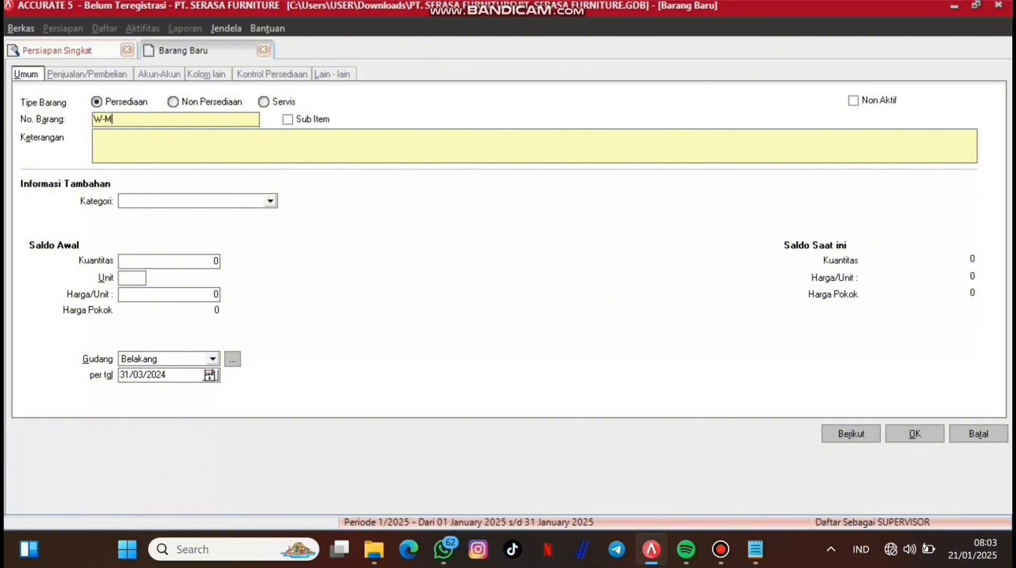
type("WPLS")
key("BackSpace")
key("BackSpace")
key("BackSpace")
key("BackSpace")
type("PLS")
key("Tab")
type("WALLPAPER POLOS")
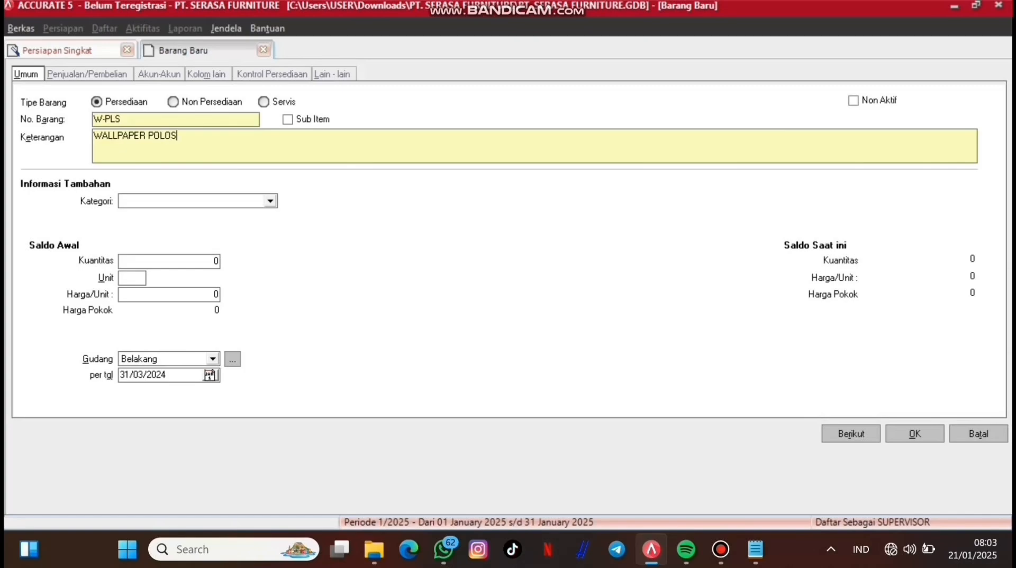
key("Tab")
type("50")
key("Tab")
type("450.00000")
key("Tab")
left_click(915, 433)
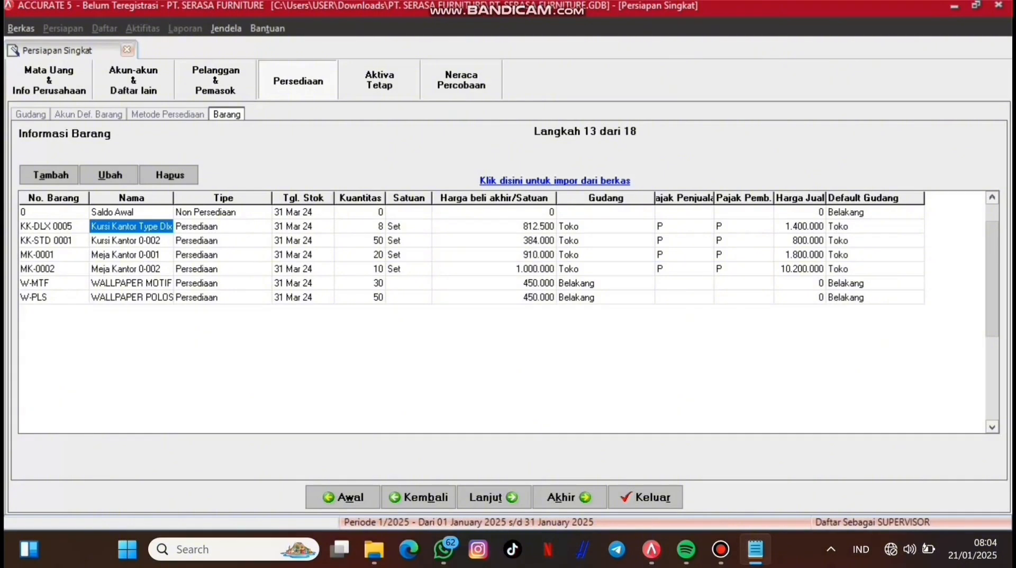
Step: Move the wizard past the inventory step, briefly revisiting the inventory item list
right_click(379, 271)
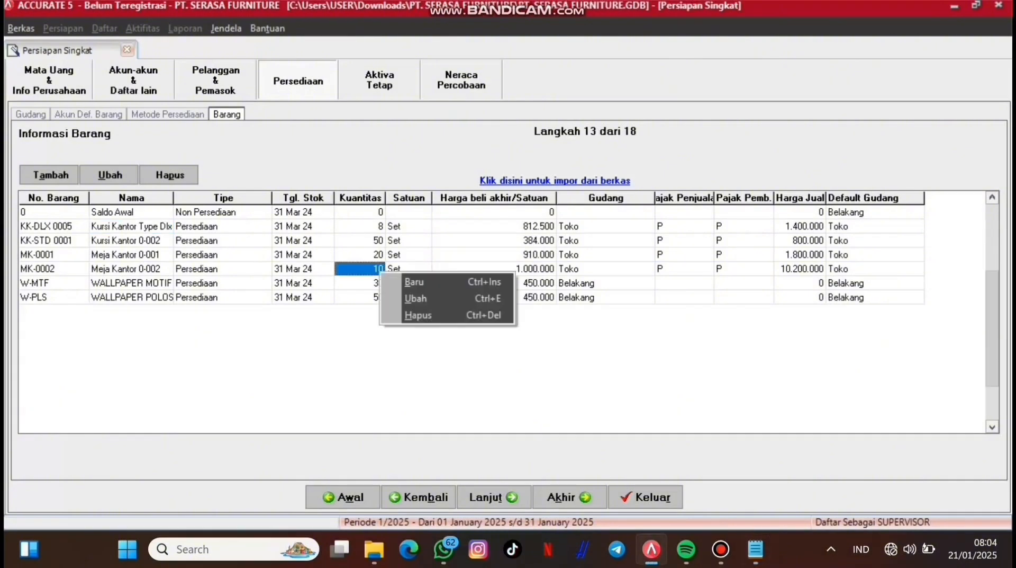
left_click(435, 371)
left_click(494, 497)
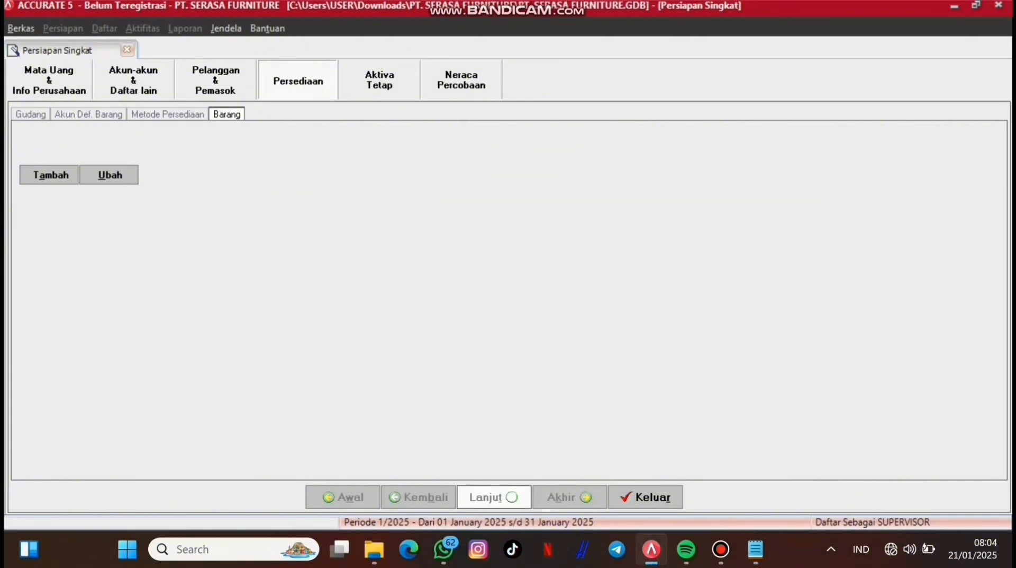
left_click(297, 81)
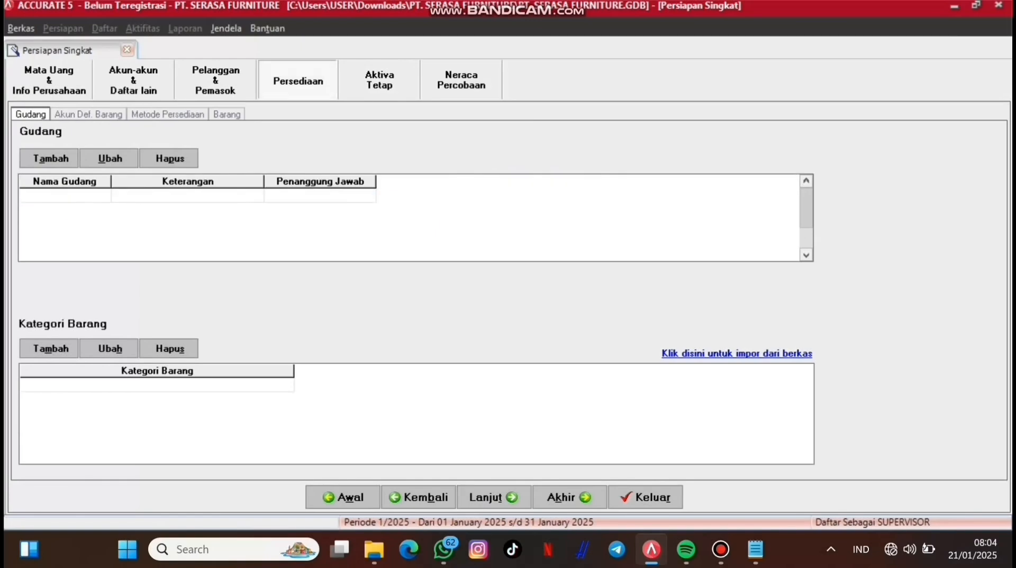
left_click(226, 114)
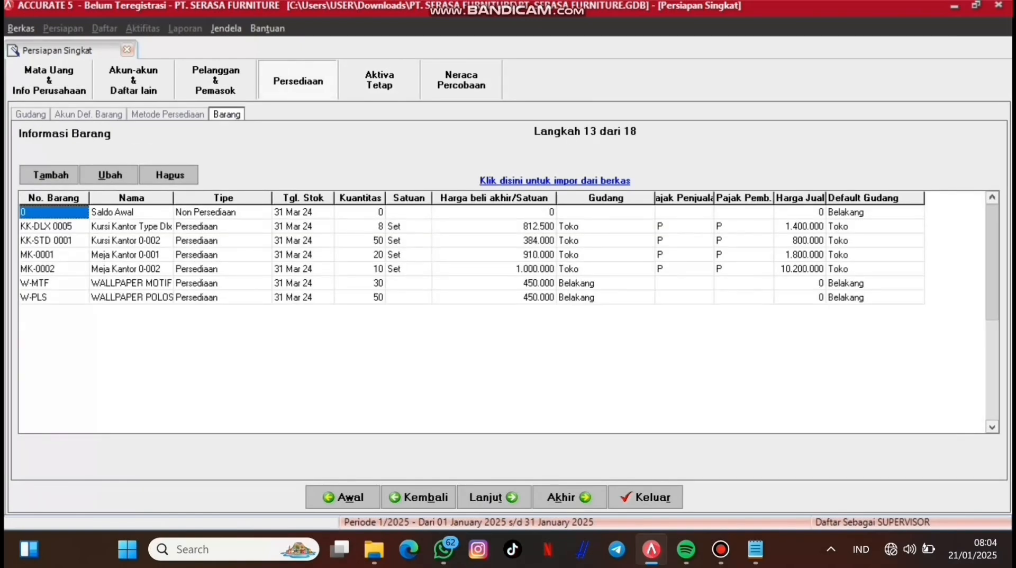
Step: Go to the FA Fiskal asset type list and cancel a new type form
left_click(379, 80)
left_click(51, 173)
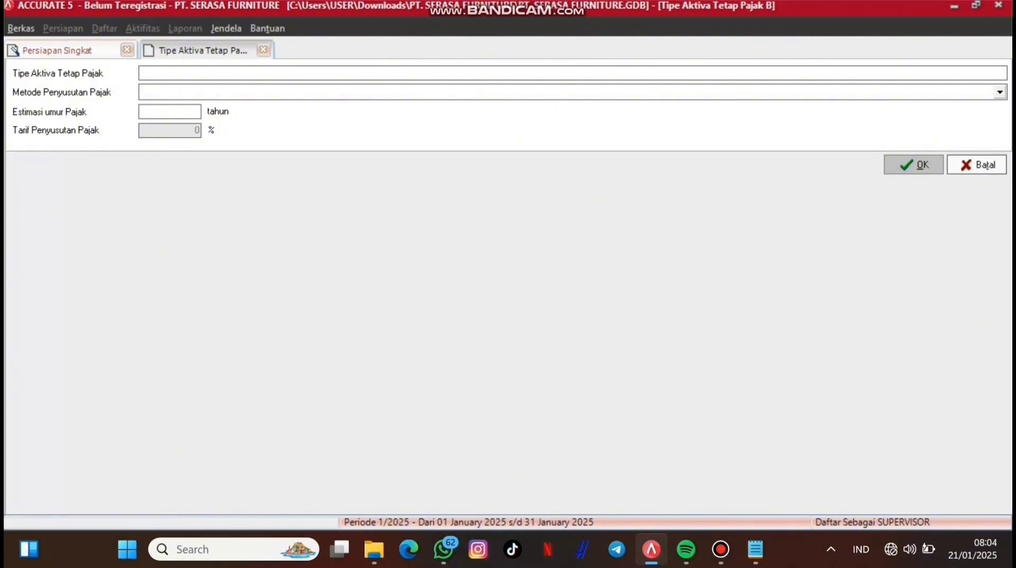
left_click(976, 165)
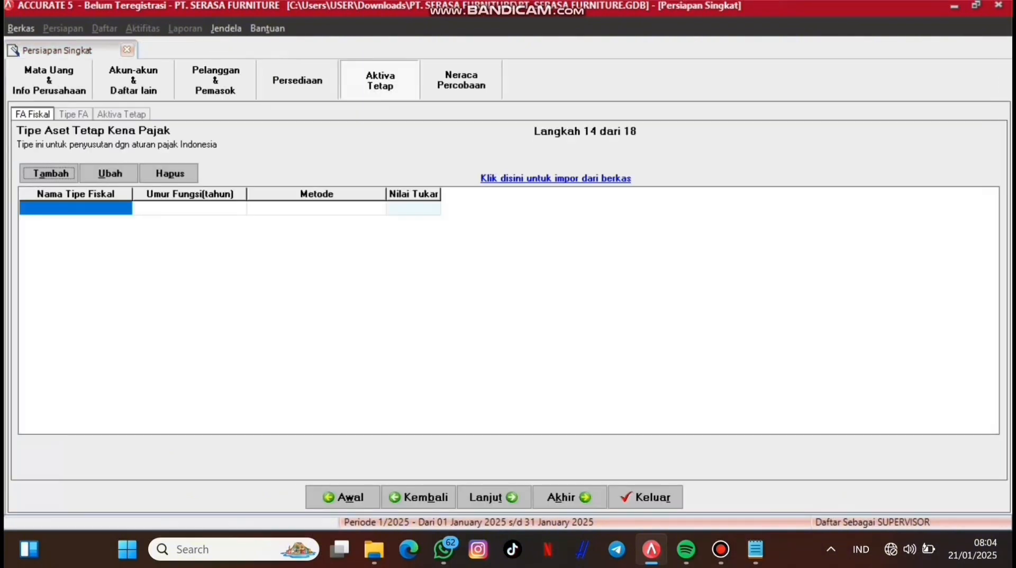
Step: Load Fiscal Fixed AssetsType.xls as the source for the taxable asset type import
left_click(556, 178)
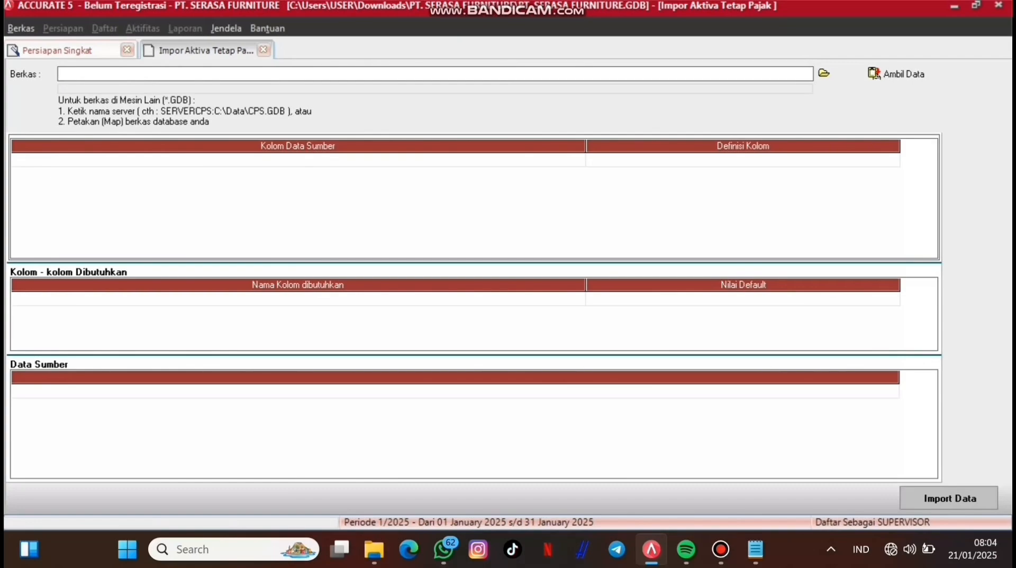
left_click(824, 73)
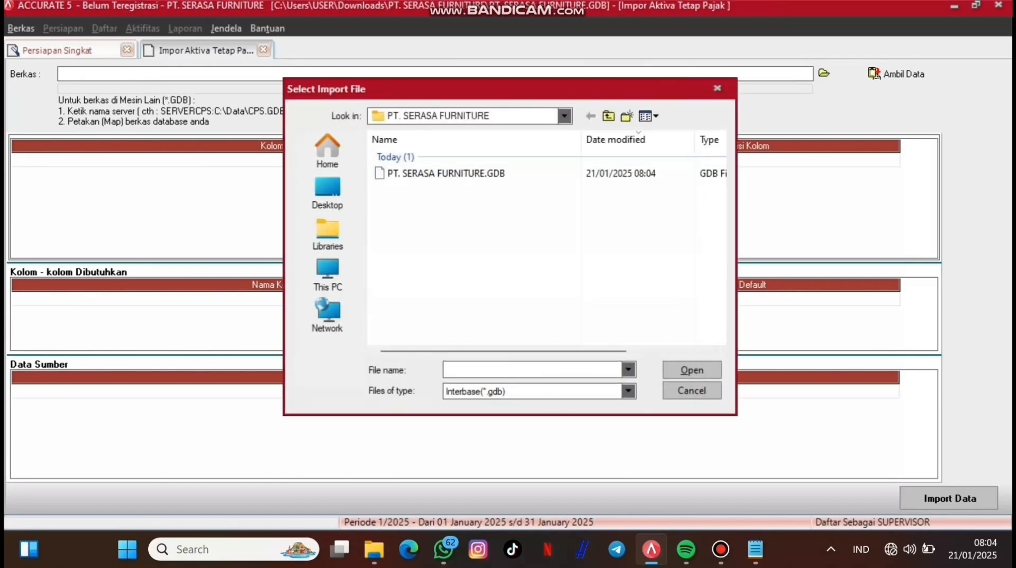
left_click(628, 390)
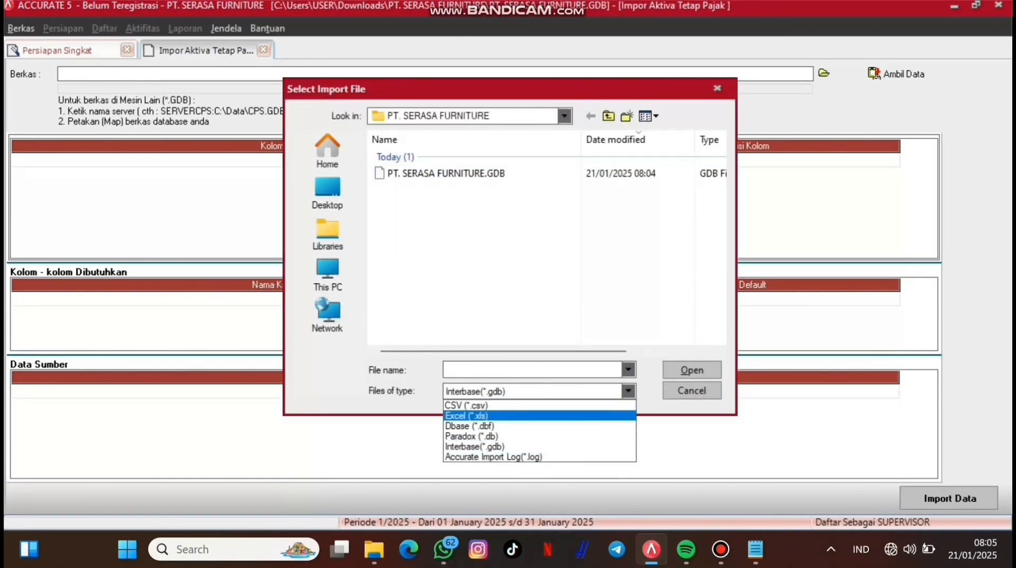
left_click(535, 415)
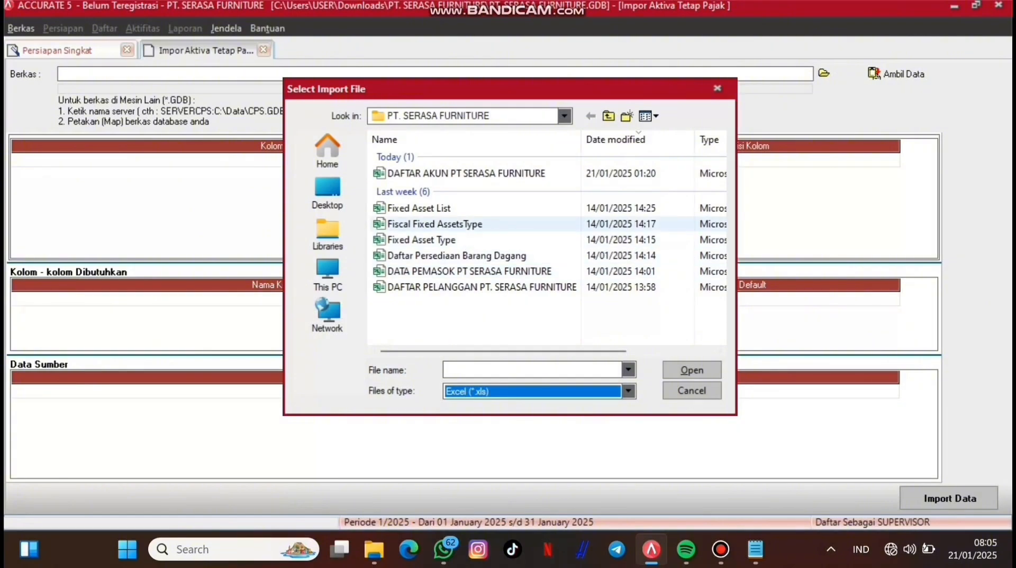
left_click(424, 224)
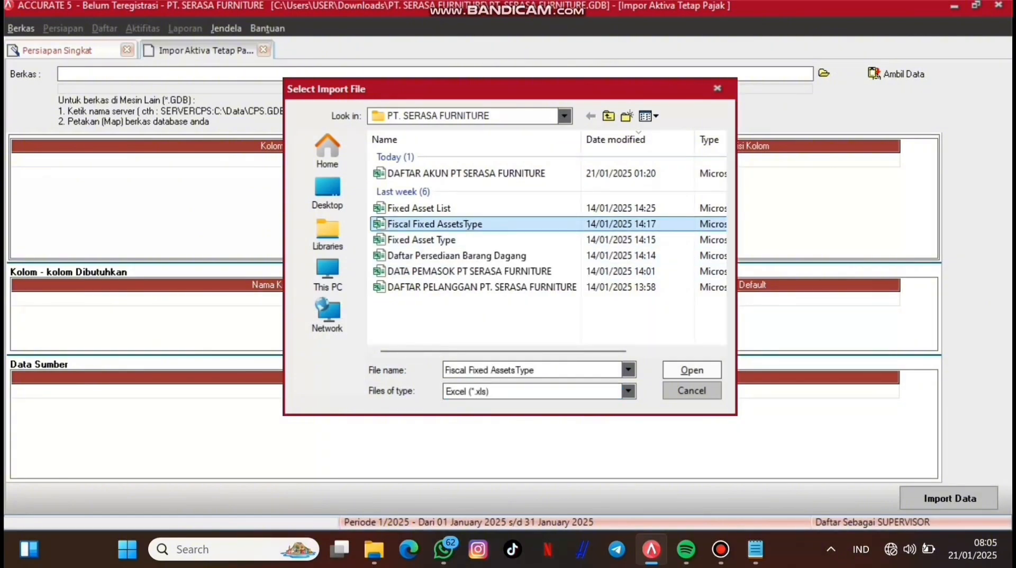
left_click(692, 369)
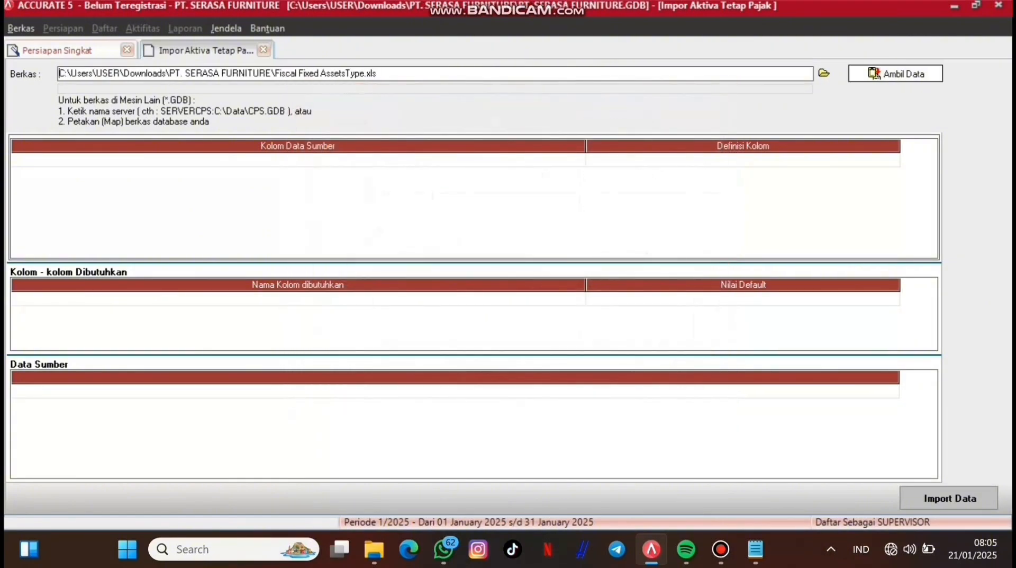
left_click(896, 73)
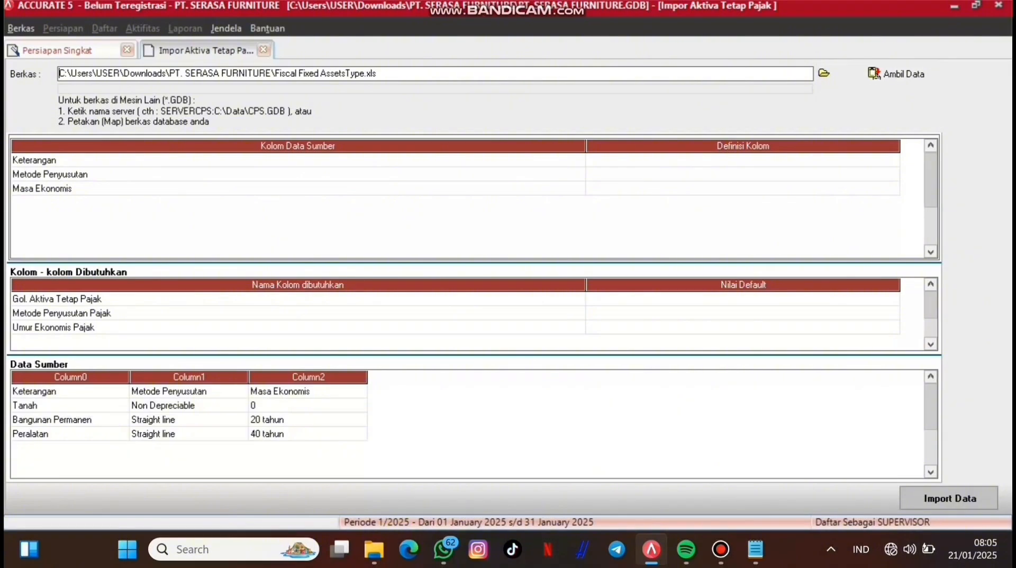
Step: Delete the Keterangan header row from the source data
left_click(78, 390)
right_click(78, 390)
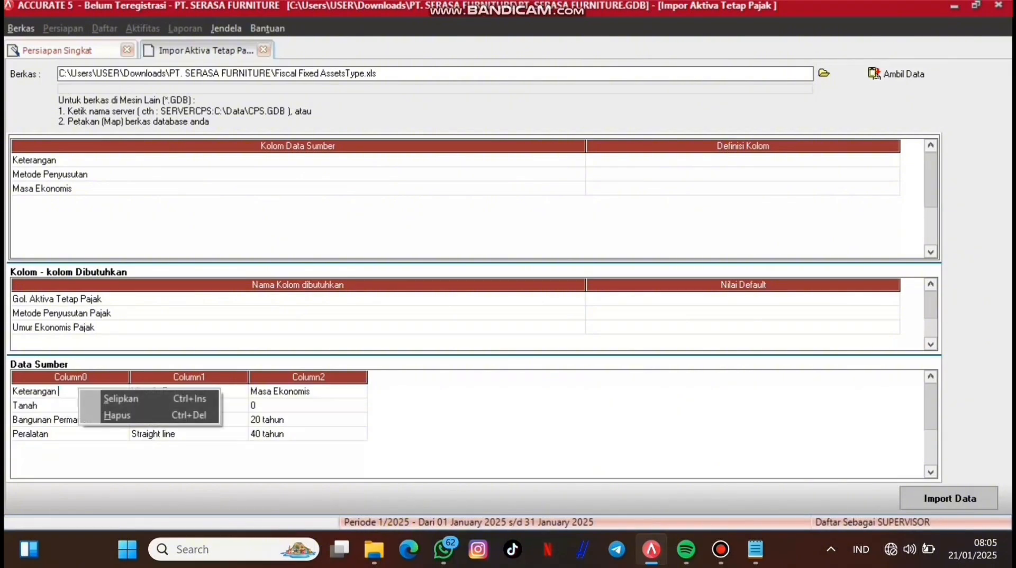
left_click(117, 415)
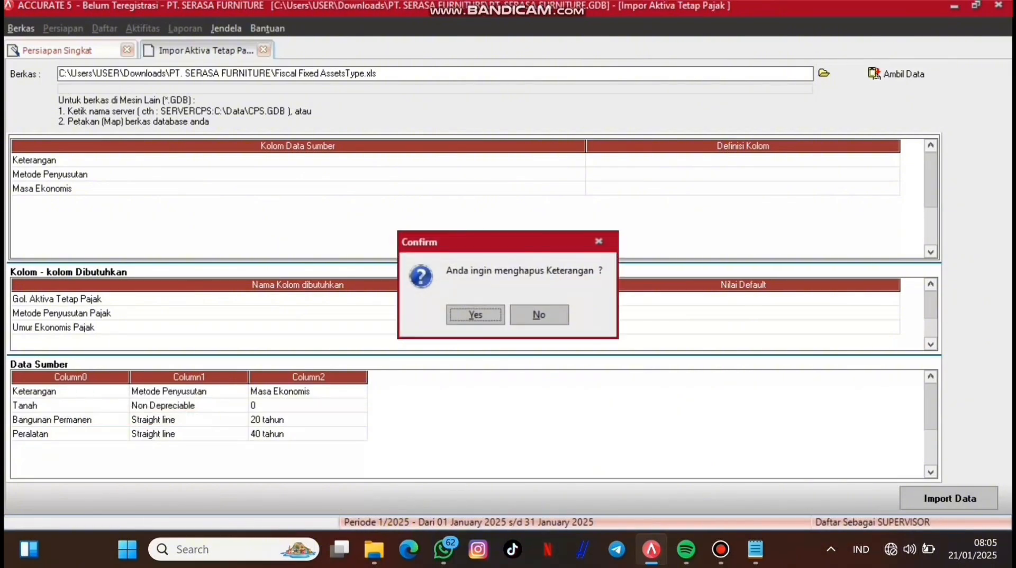
key("Return")
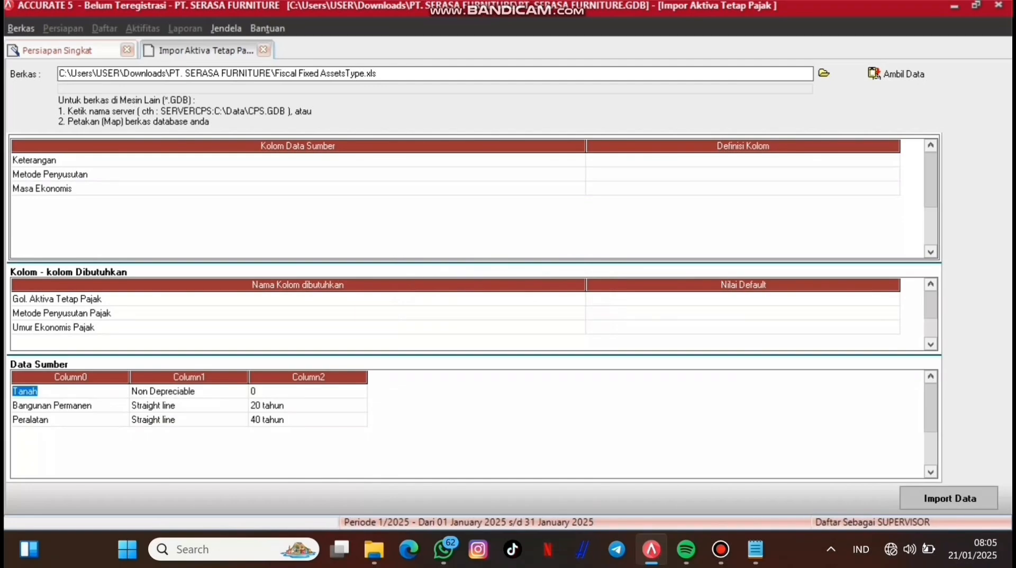
Step: Map Keterangan to Gol. Aktiva Tetap Pajak and Metode Penyusutan to Metode Penyusutan Pajak
left_click(743, 160)
left_click(743, 160)
left_click(893, 160)
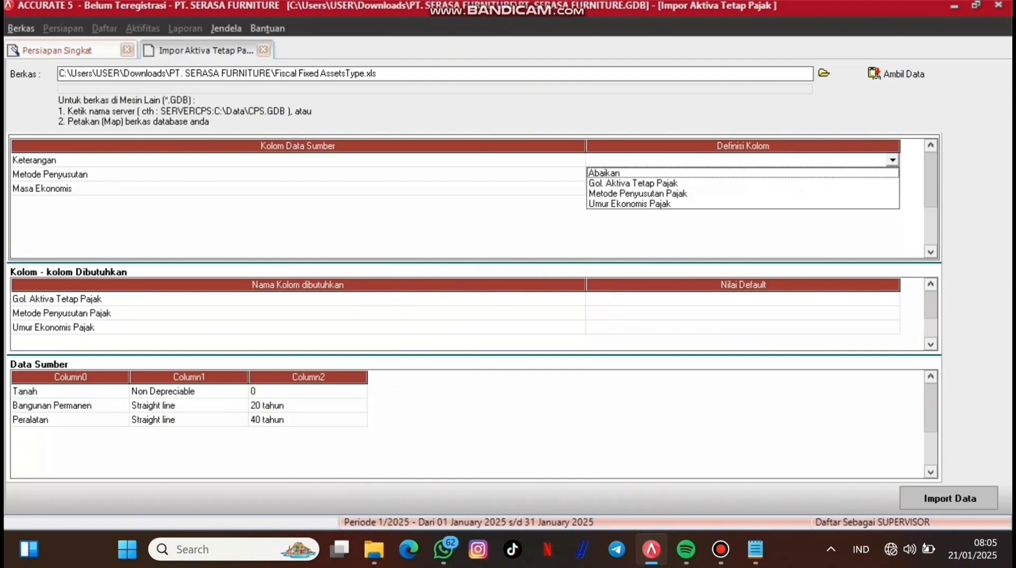
left_click(743, 183)
left_click(743, 174)
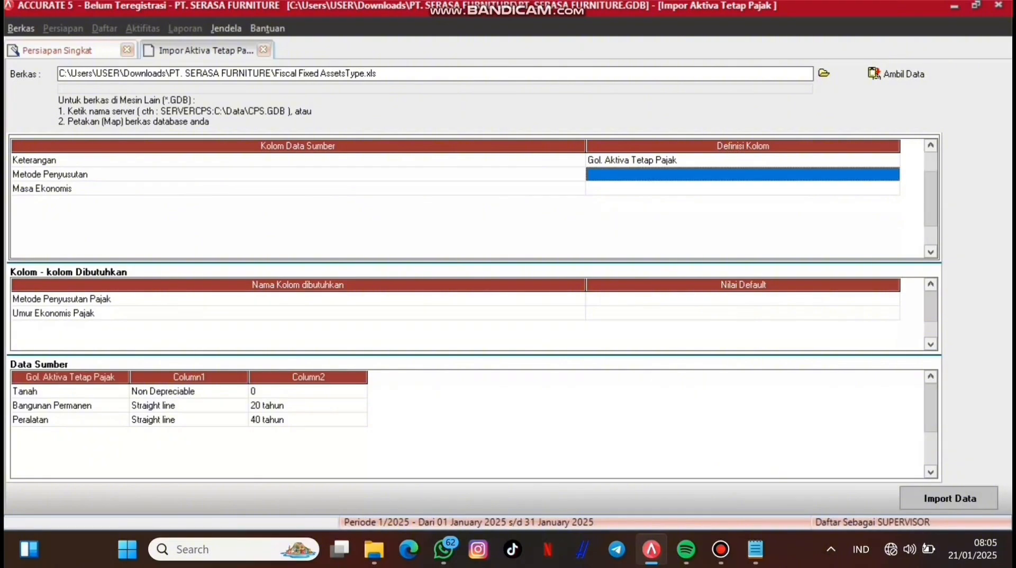
left_click(743, 174)
left_click(893, 174)
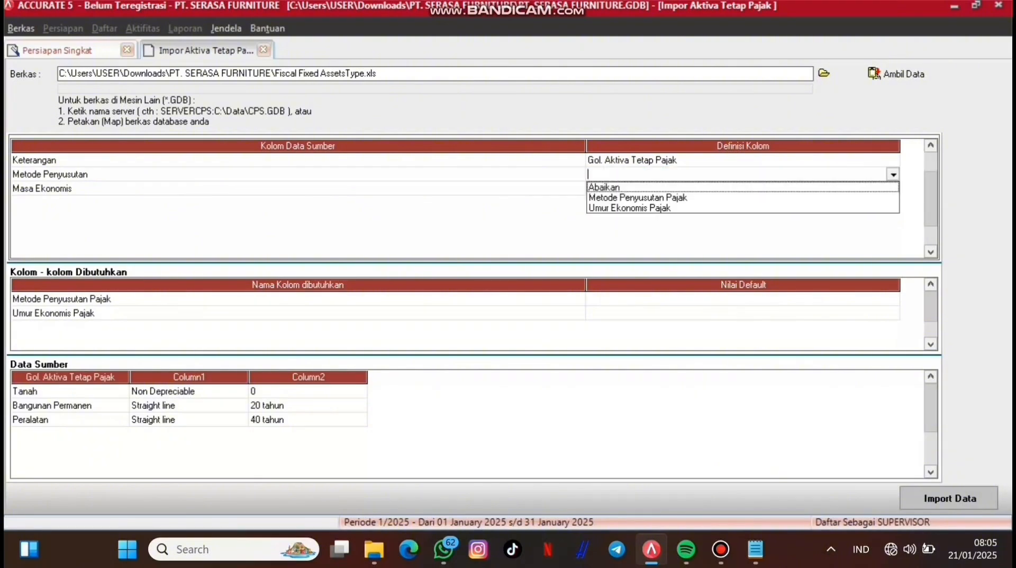
left_click(743, 197)
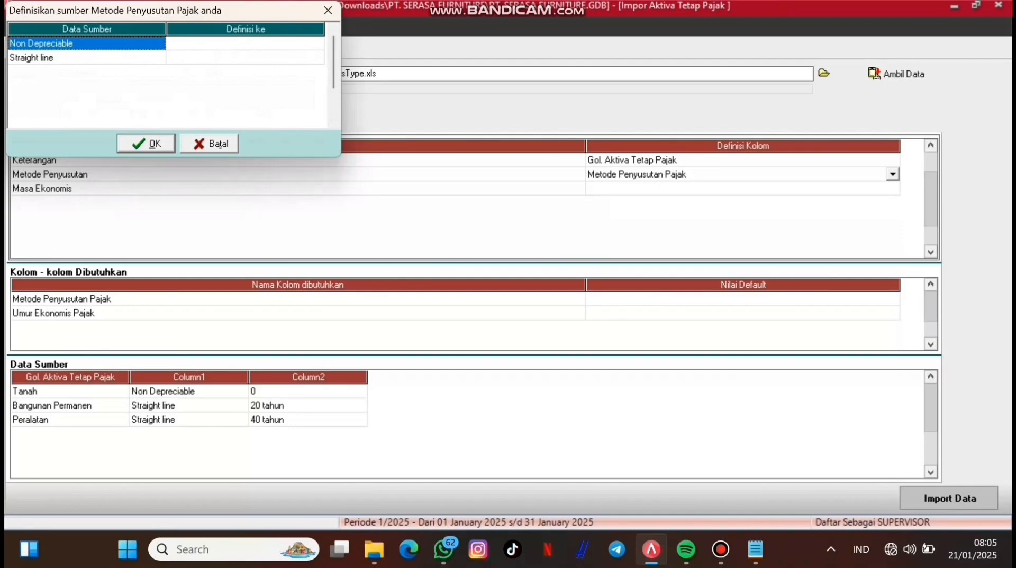
Step: Translate the Straight line depreciation value to Metode Garis Lurus
left_click(246, 58)
left_click(246, 58)
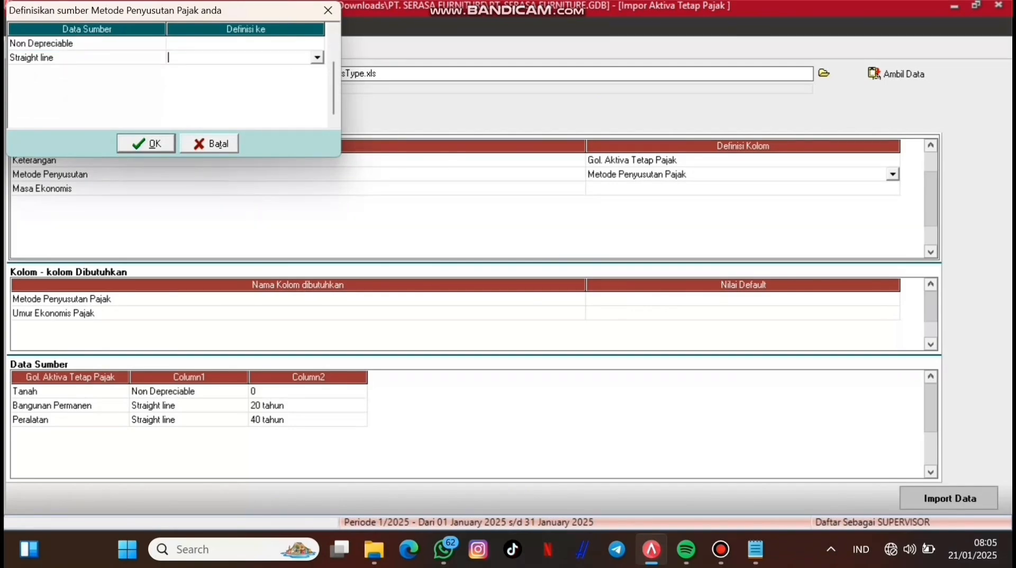
left_click(317, 58)
left_click(212, 80)
key("Return")
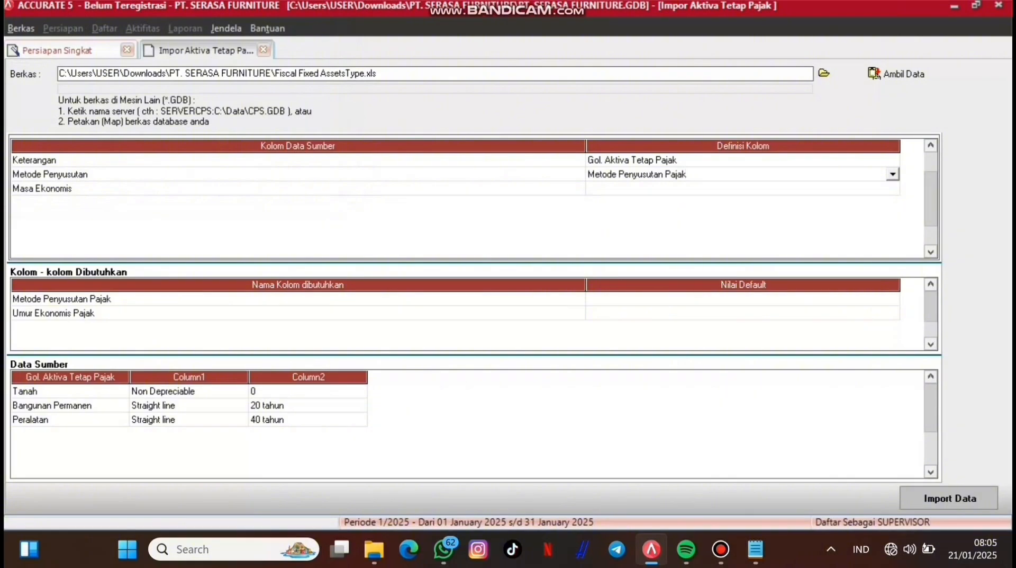
Step: Map Masa Ekonomis to Umur Ekonomis Pajak and run the import
left_click(743, 189)
left_click(743, 188)
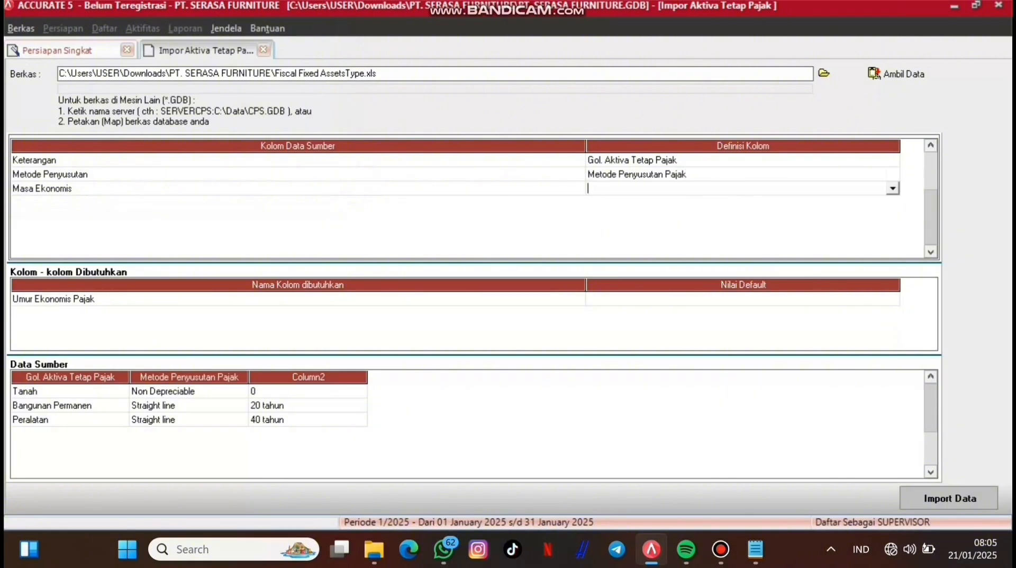
left_click(893, 188)
left_click(743, 211)
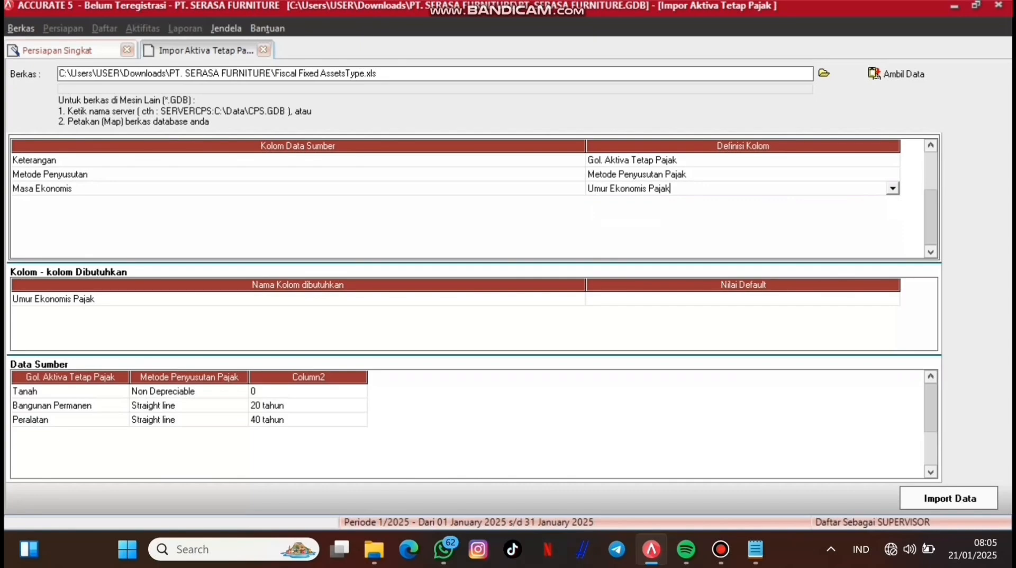
left_click(950, 498)
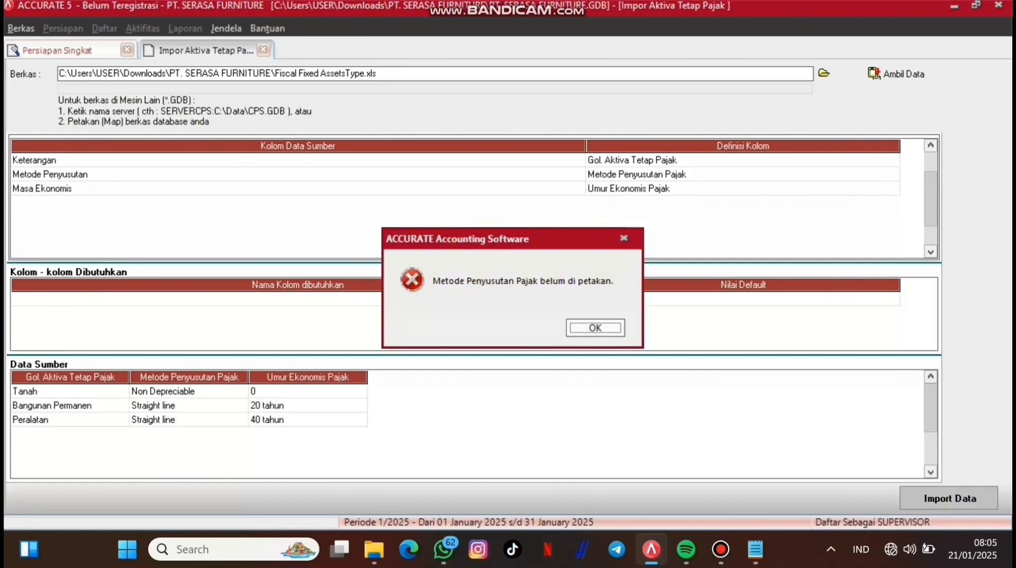
Step: Dismiss the unmapped-method error and reconfirm Metode Penyusutan Pajak as the column mapping
left_click(596, 328)
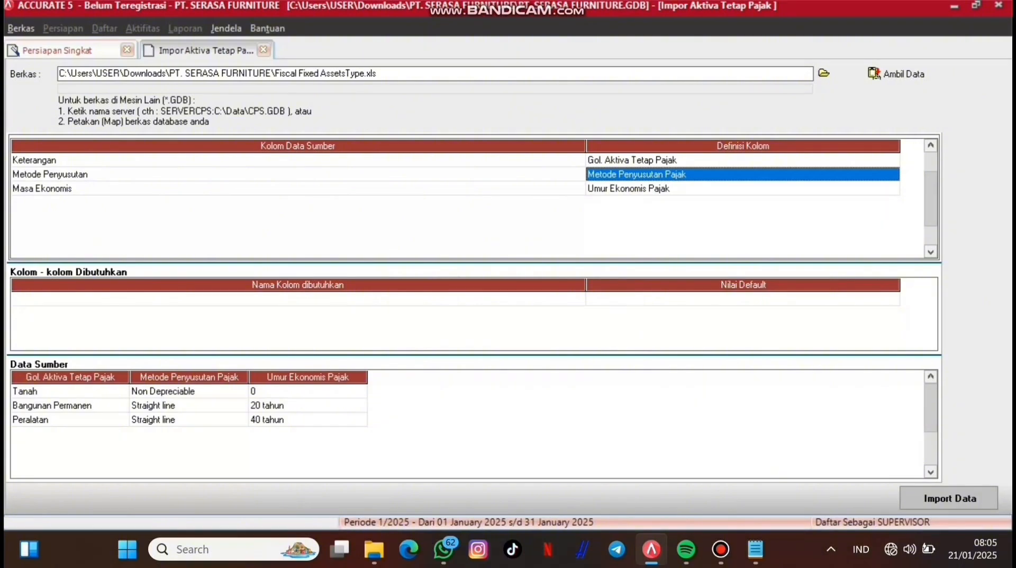
left_click(741, 174)
left_click(741, 174)
left_click(893, 174)
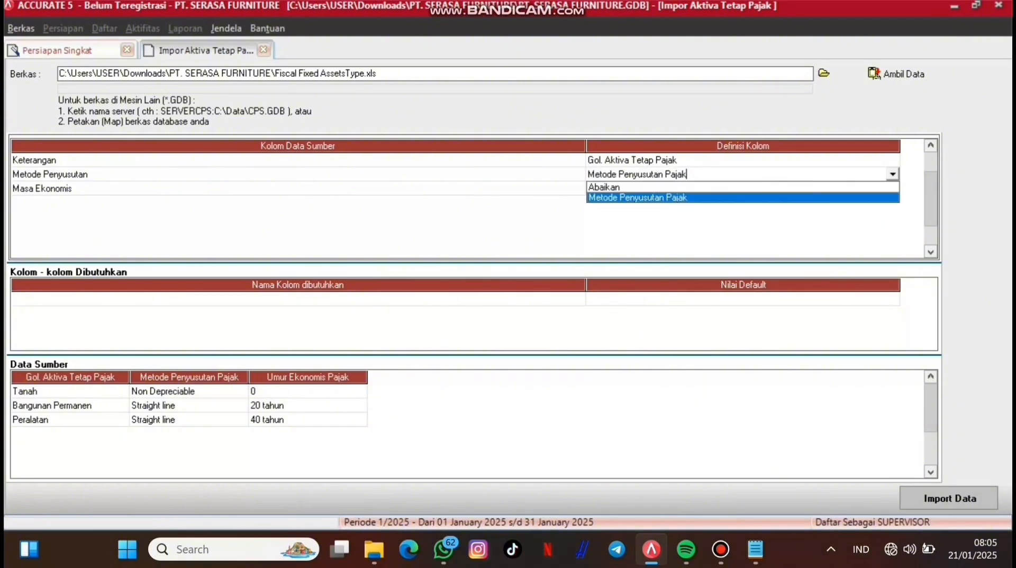
key("Return")
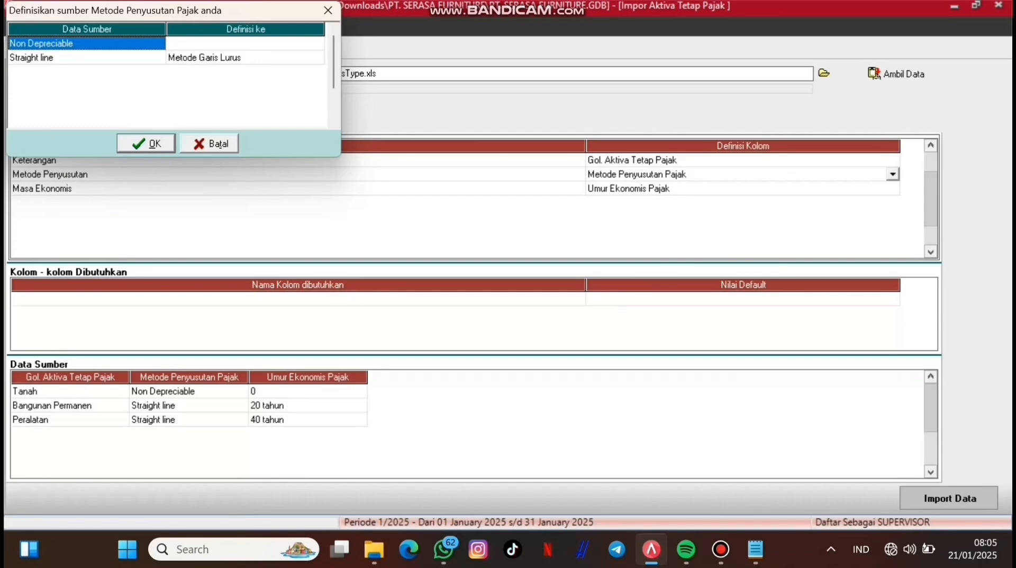
Step: Map Non Depreciable to Tidak terdepresiasi and re-run the import
left_click(241, 43)
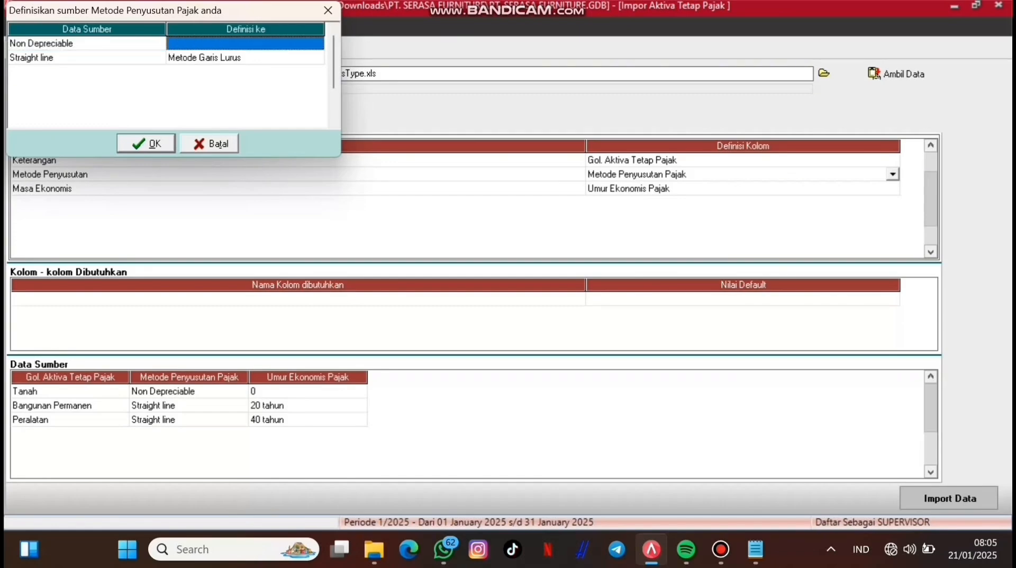
left_click(241, 43)
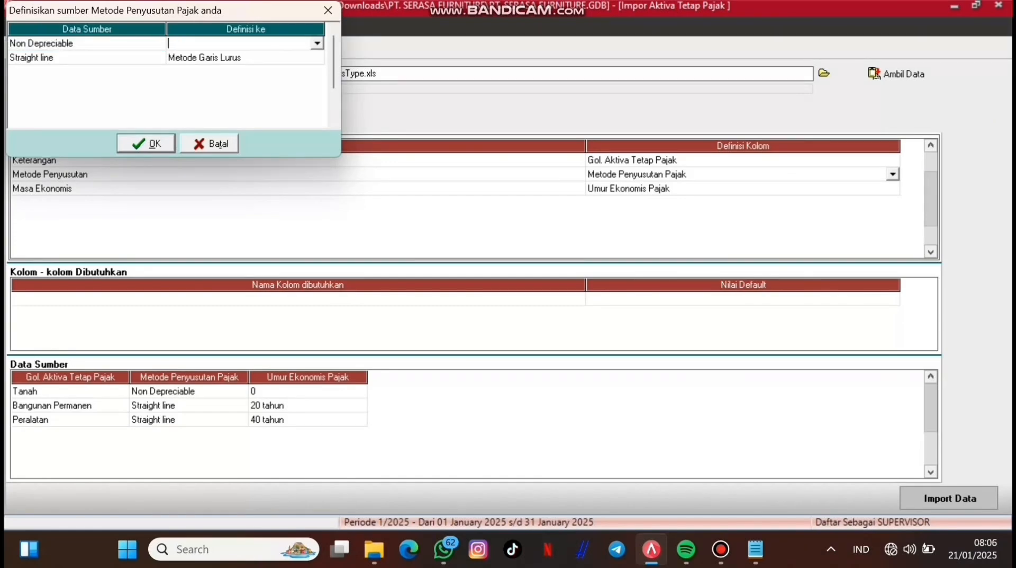
left_click(317, 44)
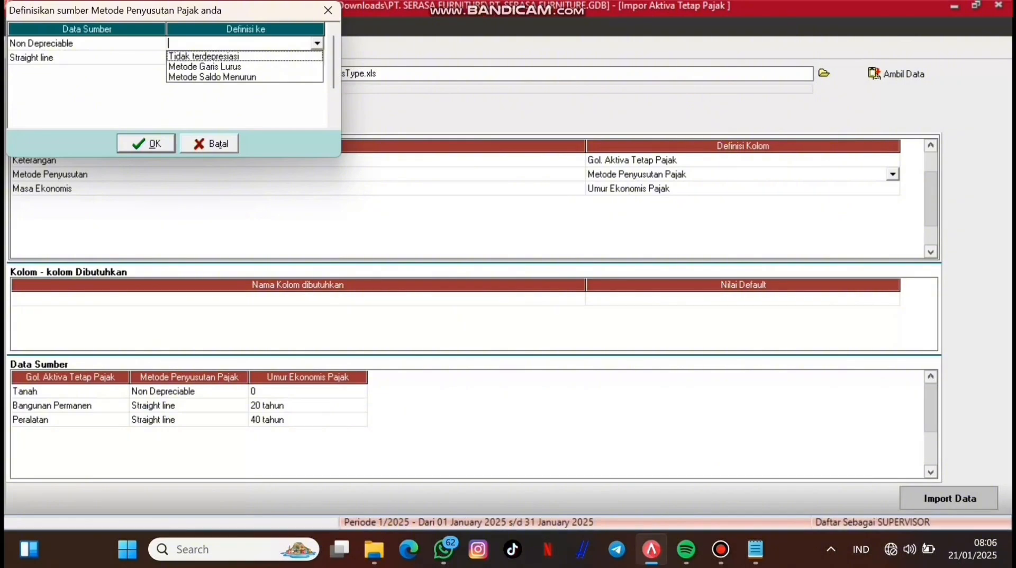
left_click(222, 56)
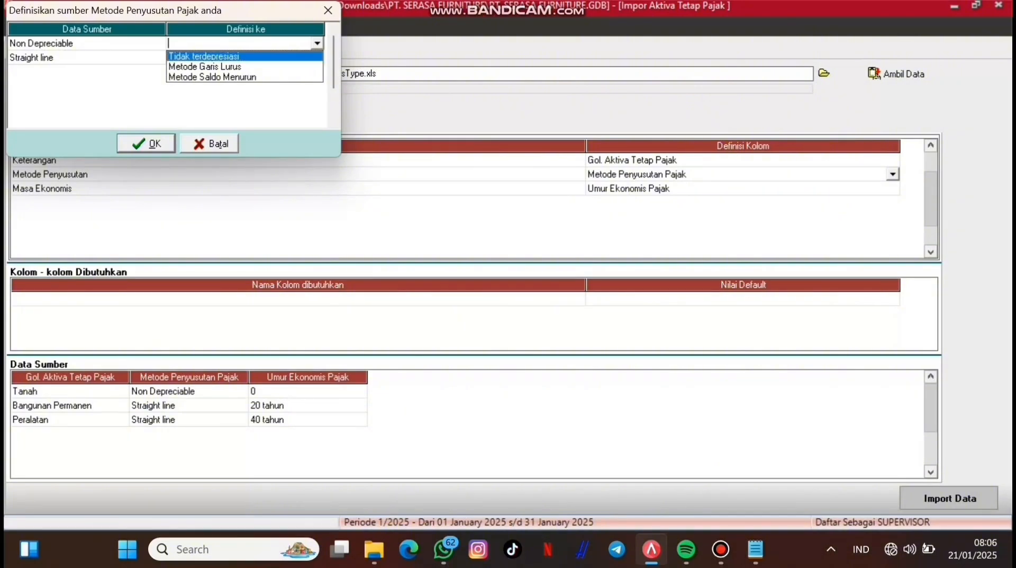
left_click(145, 143)
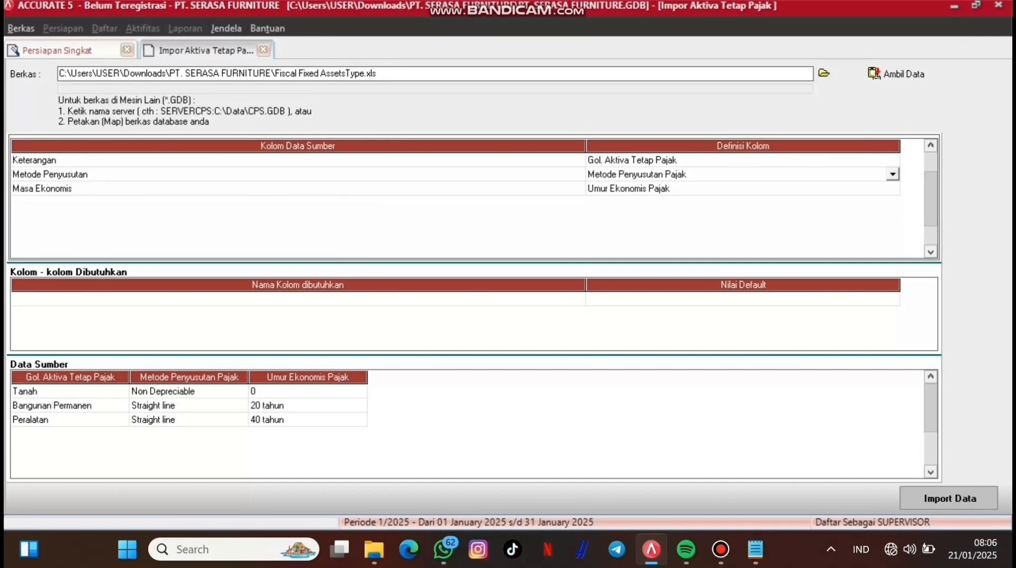
left_click(949, 497)
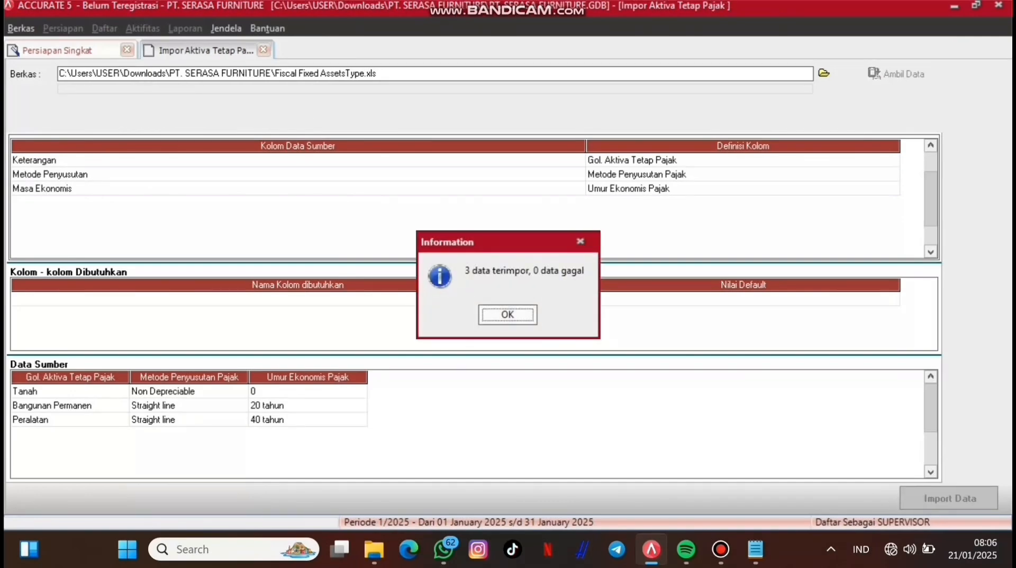
key("Return")
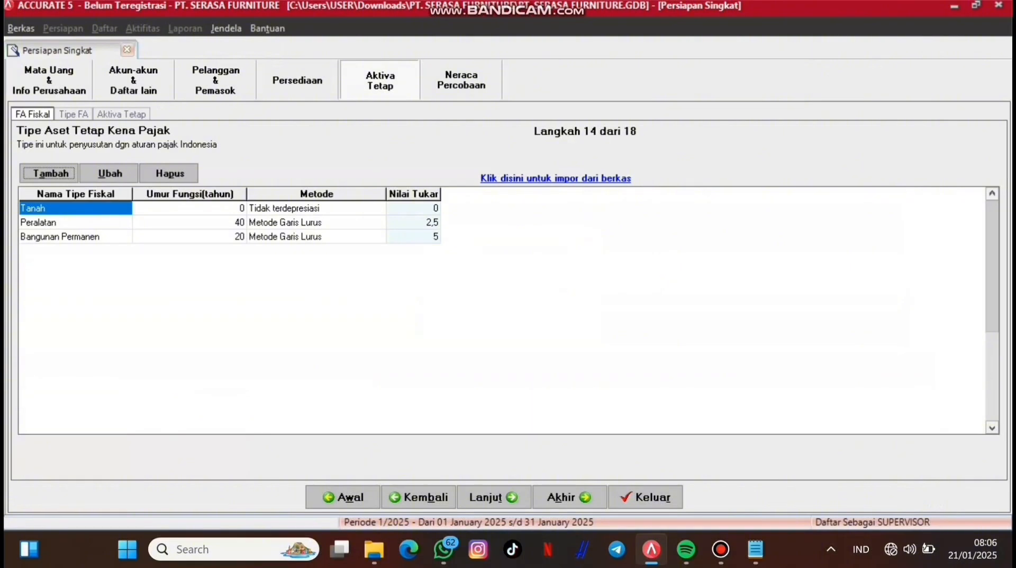
Step: On the Tipe FA step, choose Fixed Asset Type.xls (Excel *.xls) as the import source
left_click(73, 114)
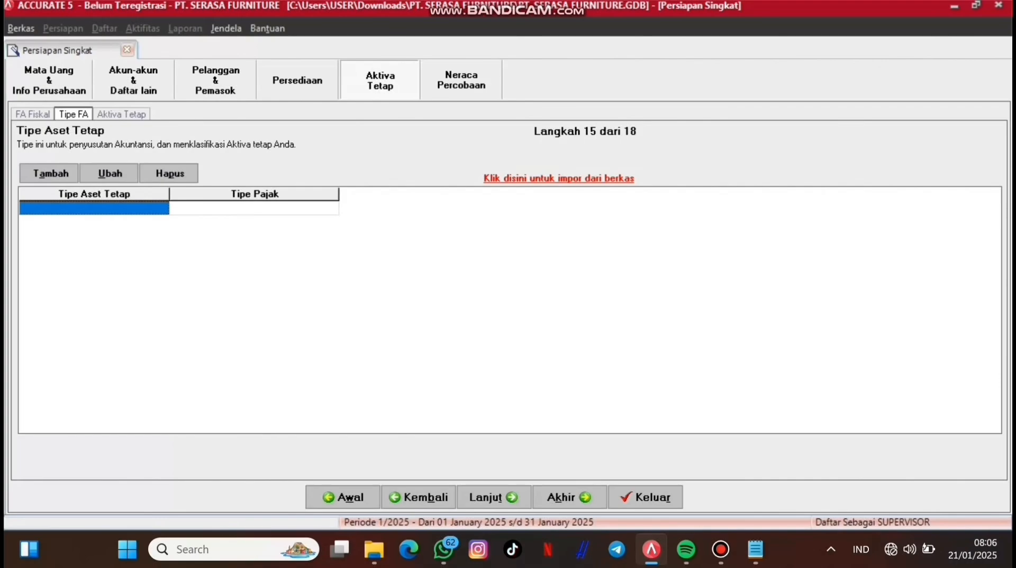
left_click(559, 178)
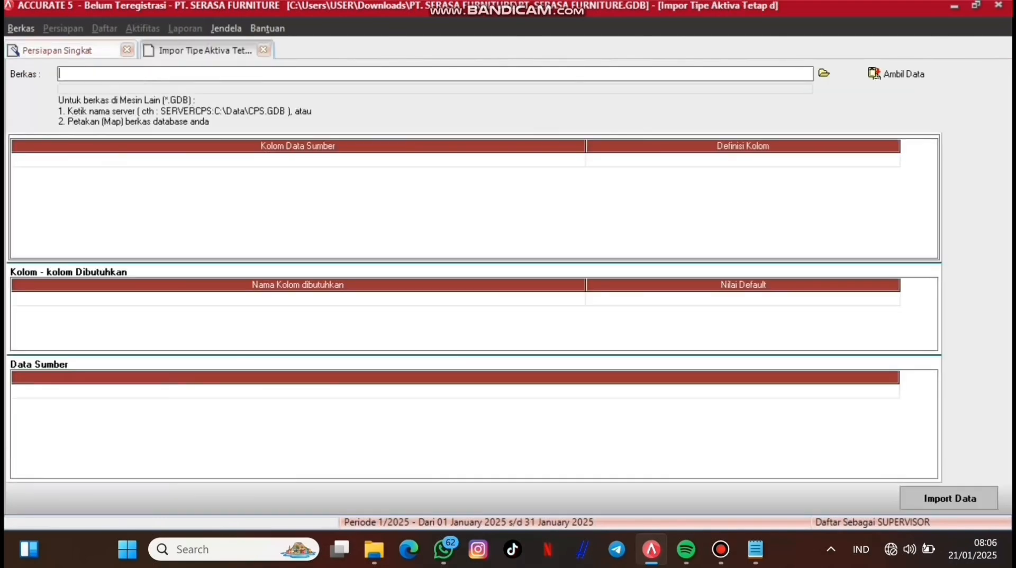
left_click(825, 72)
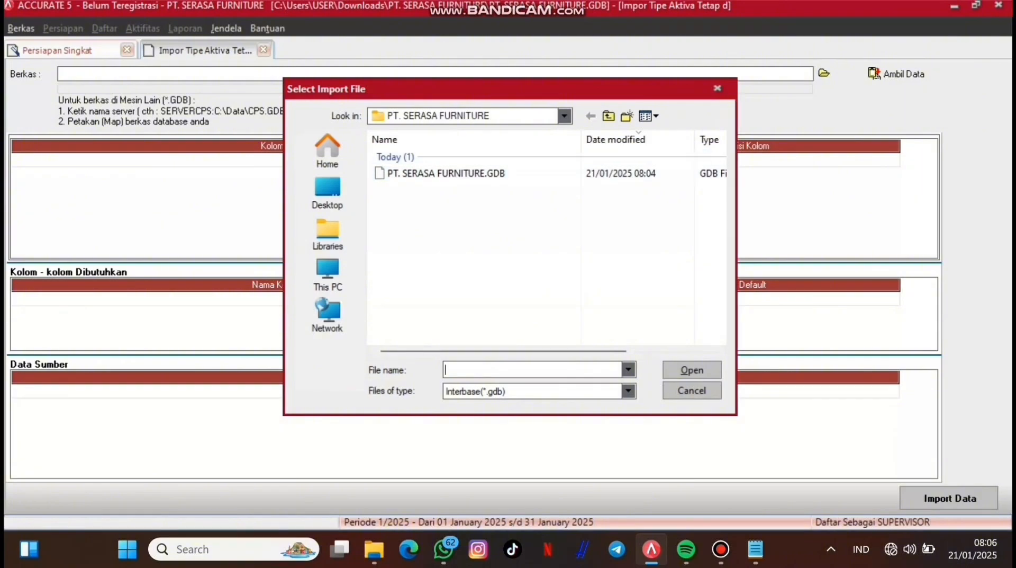
left_click(628, 391)
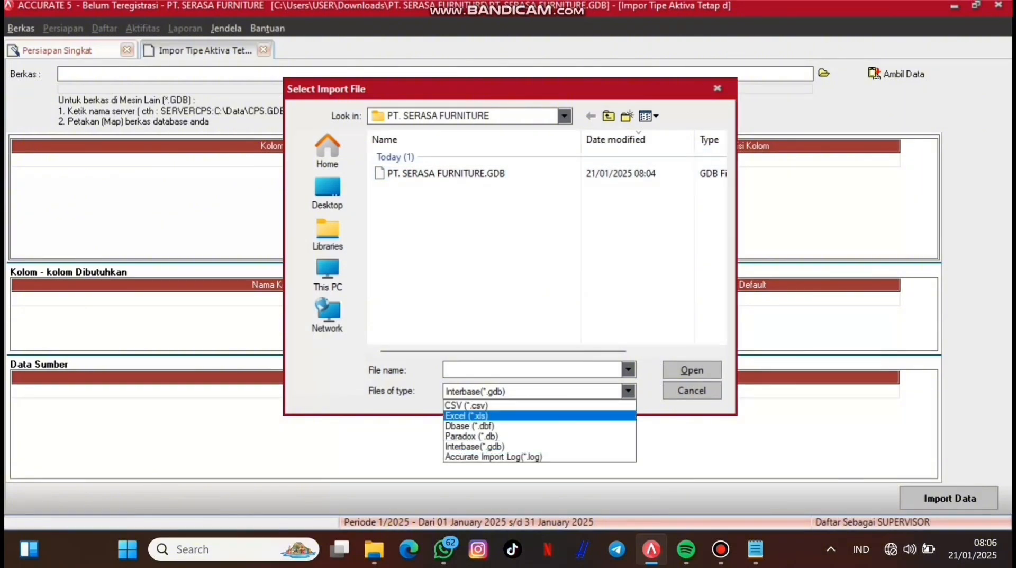
left_click(466, 415)
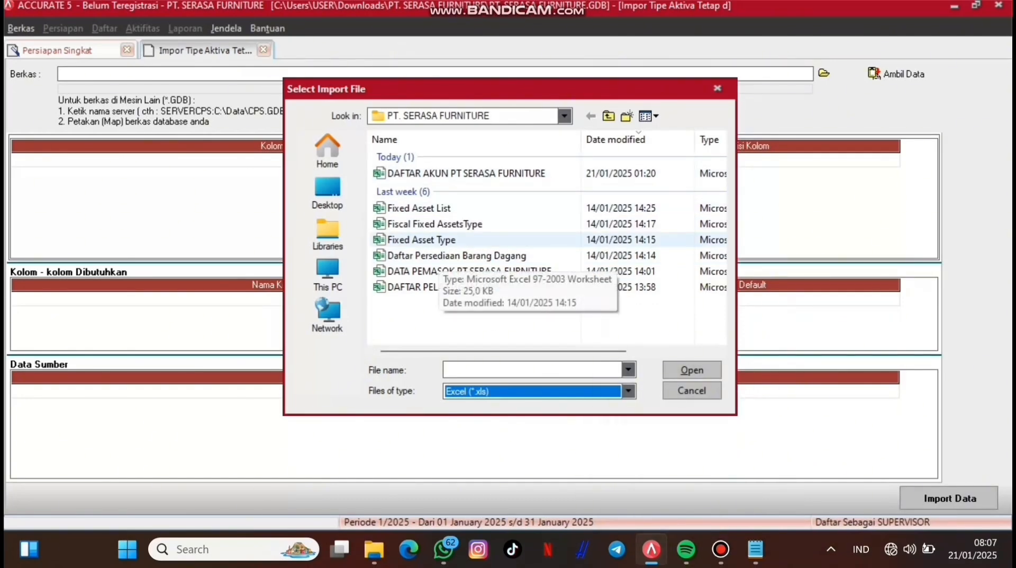
left_click(439, 241)
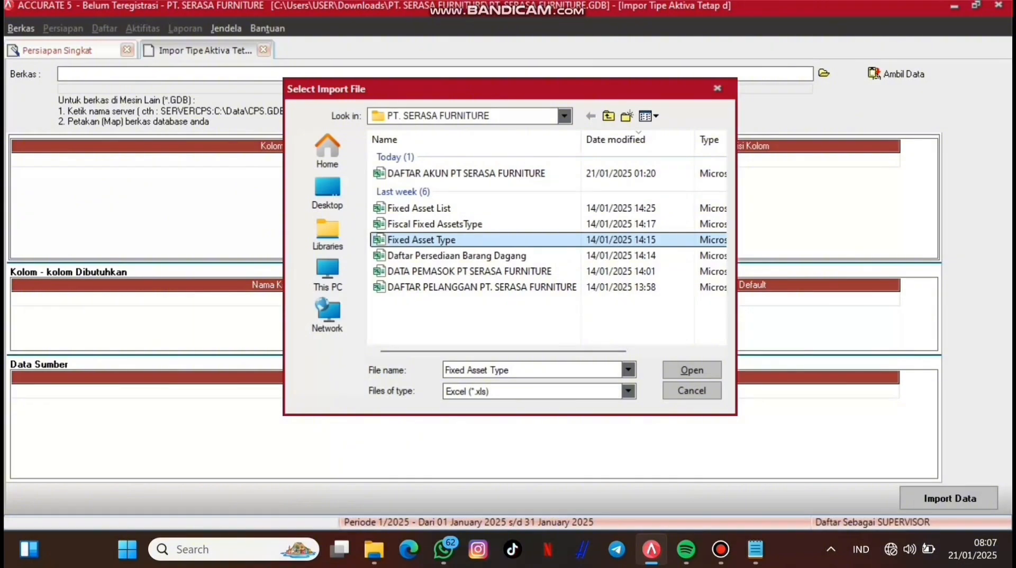
left_click(692, 370)
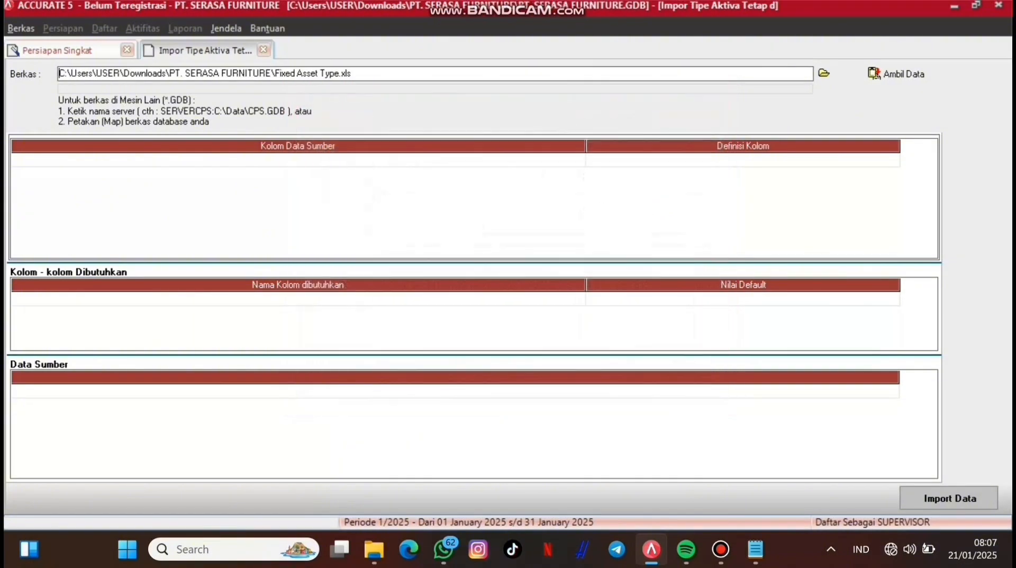
Step: Load the workbook data and delete the Fixed Asset Type header row
left_click(896, 74)
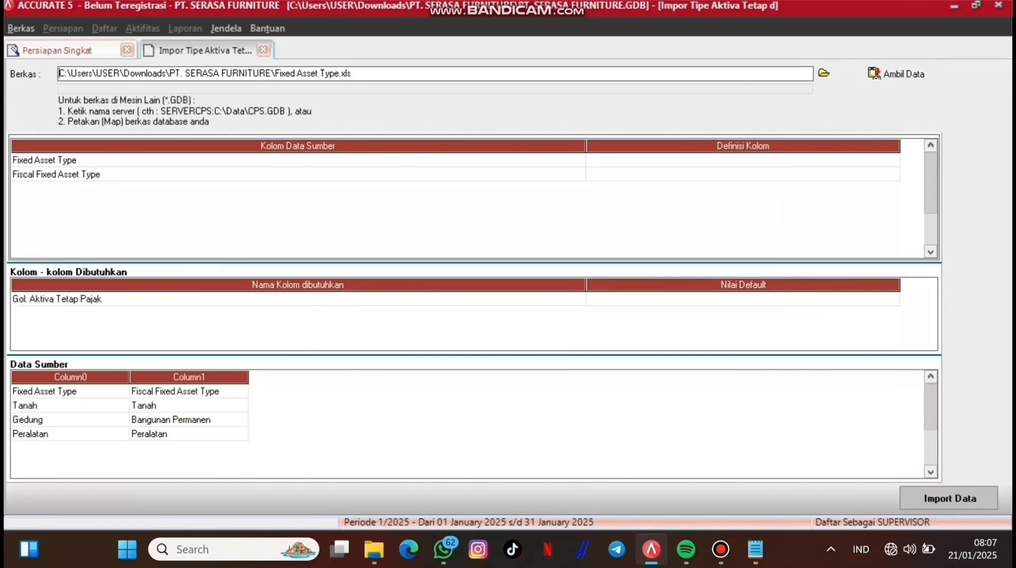
left_click(78, 391)
right_click(89, 392)
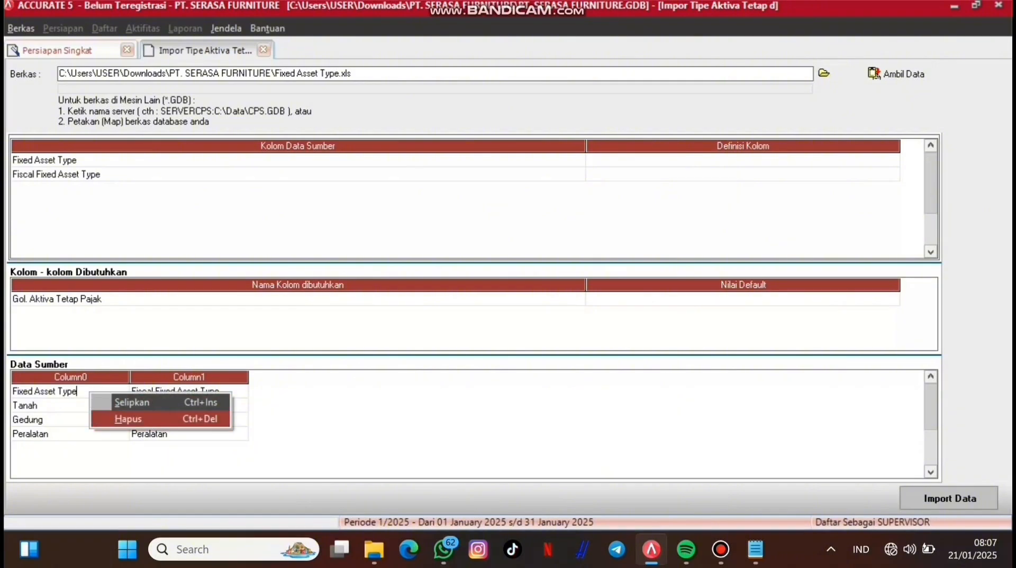
left_click(130, 419)
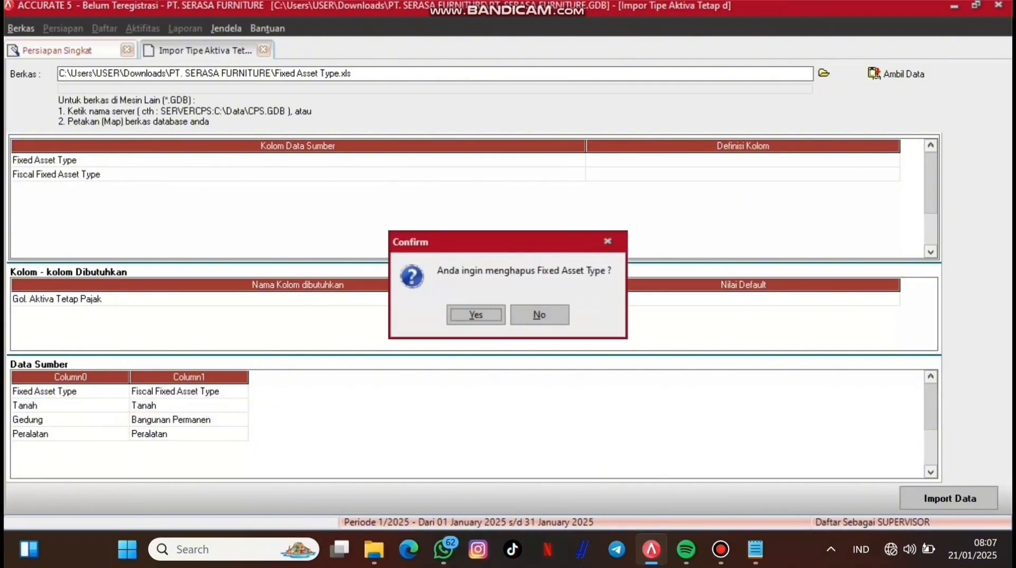
key("Return")
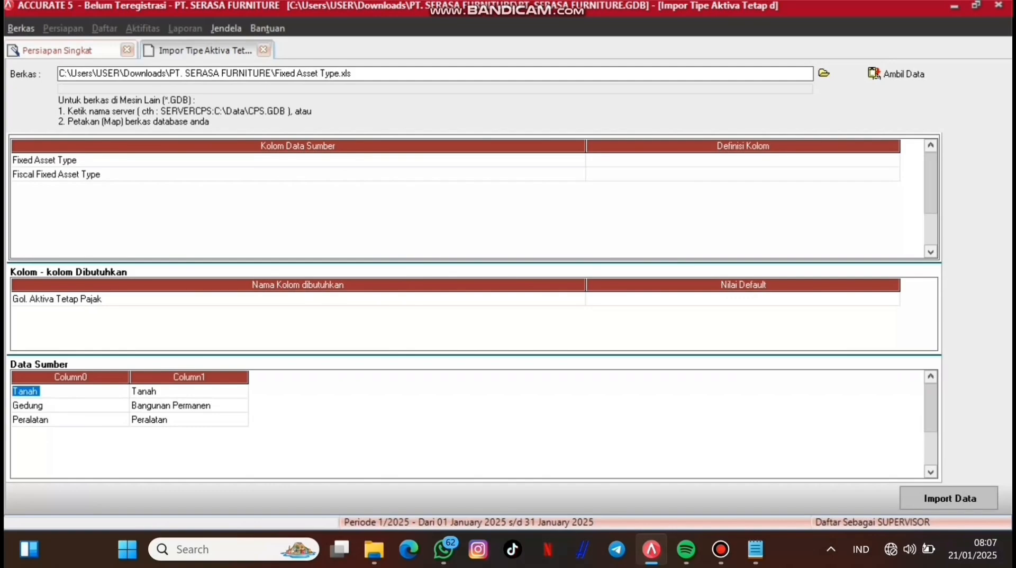
Step: Map Fixed Asset Type to Tipe Aktiva Tetap and Fiscal Fixed Asset Type to Gol. Aktiva Tetap Pajak
left_click(743, 160)
left_click(743, 160)
left_click(893, 160)
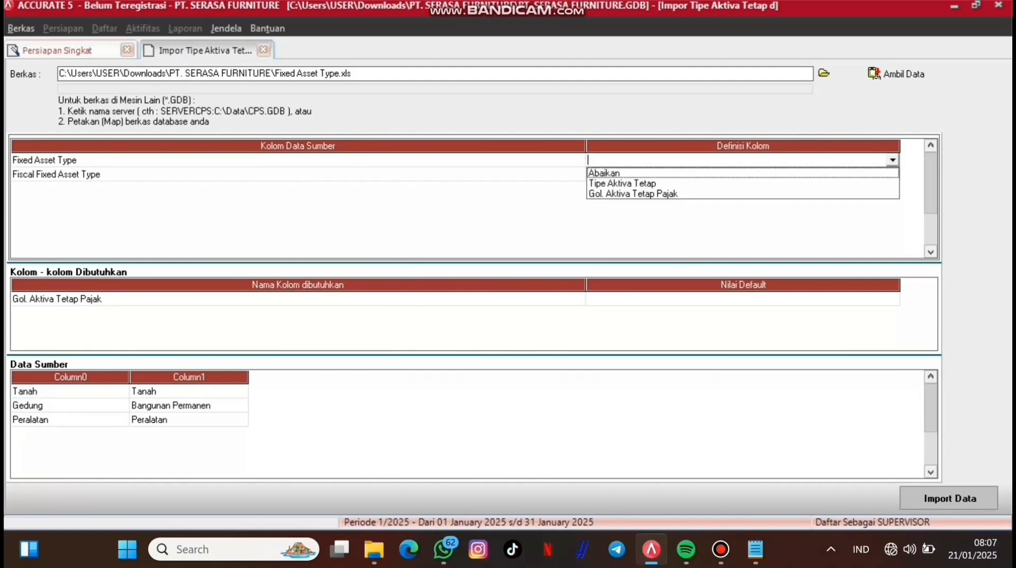
left_click(743, 184)
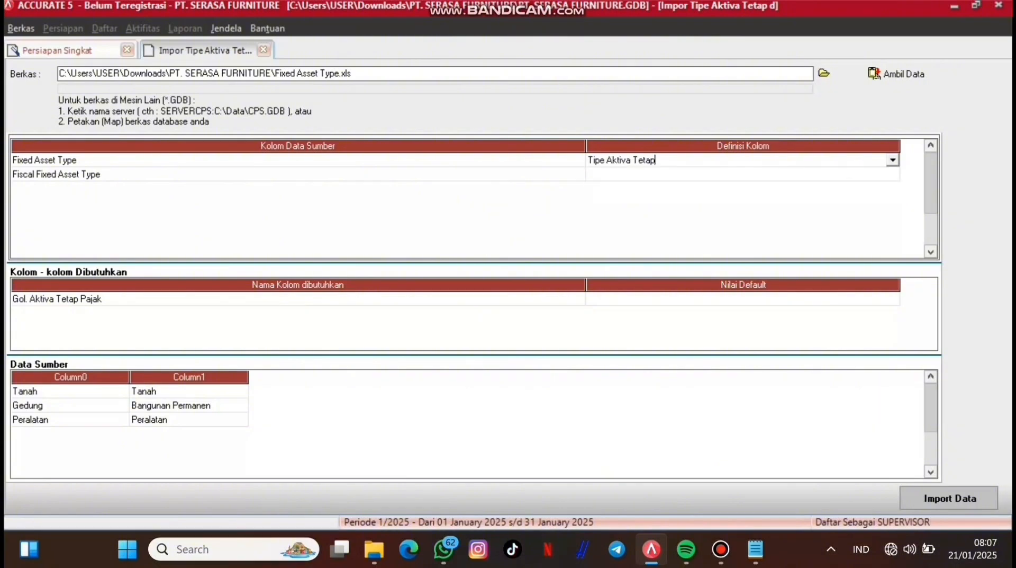
left_click(742, 174)
left_click(743, 174)
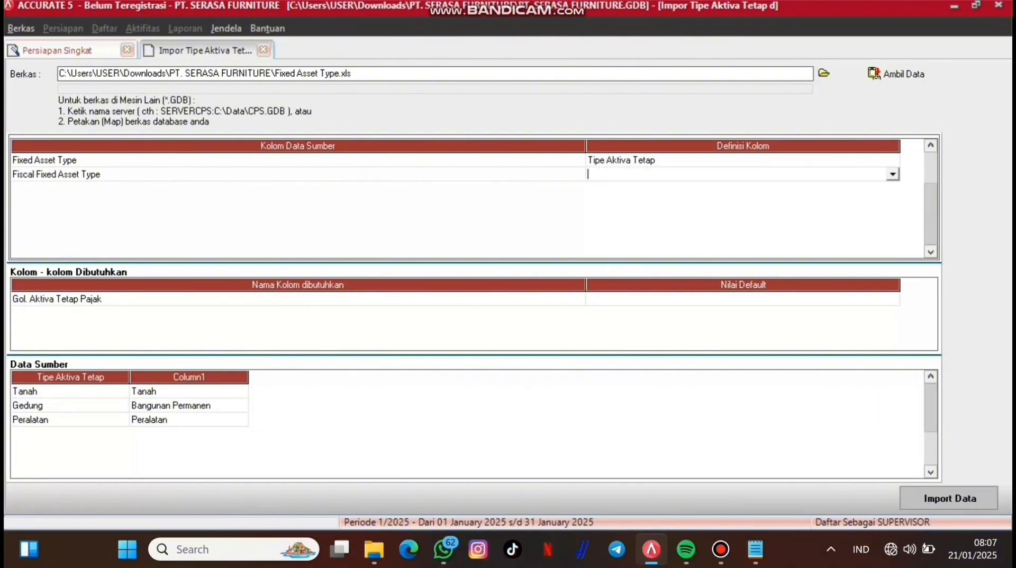
left_click(893, 174)
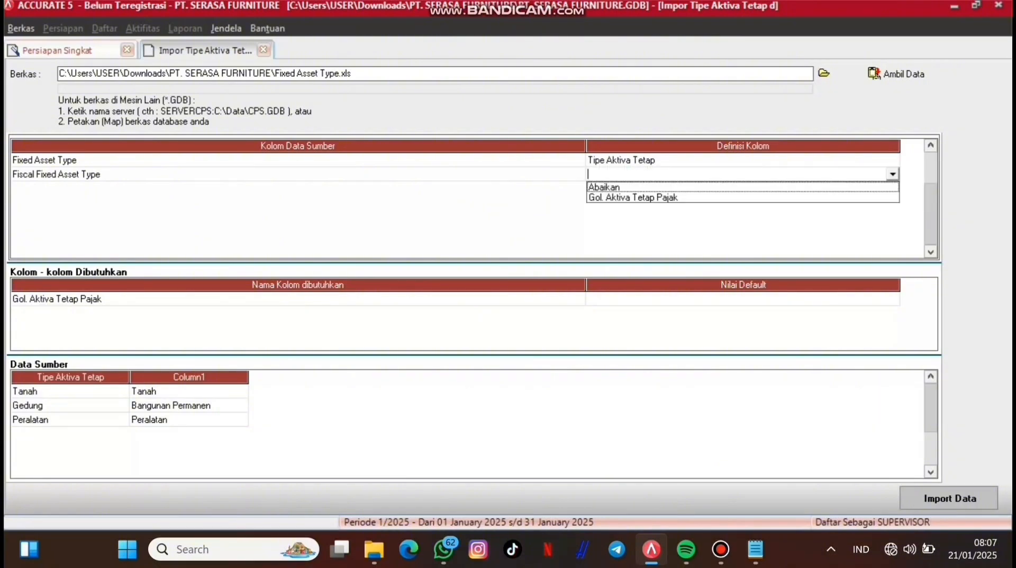
left_click(743, 197)
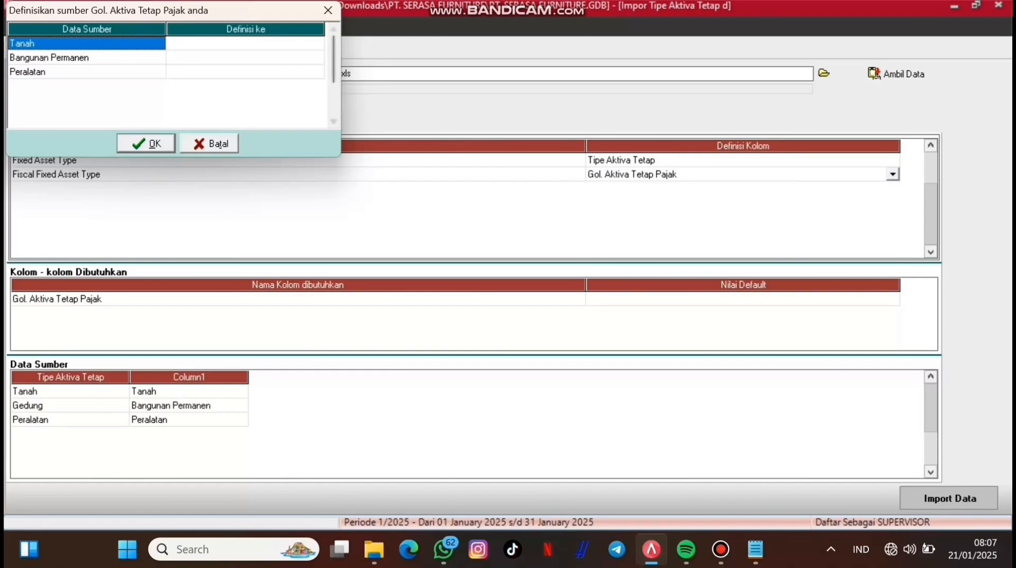
Step: Assign tax groups Tanah, Bangunan Permanen and Peralatan to their matching source values
left_click(245, 44)
left_click(245, 44)
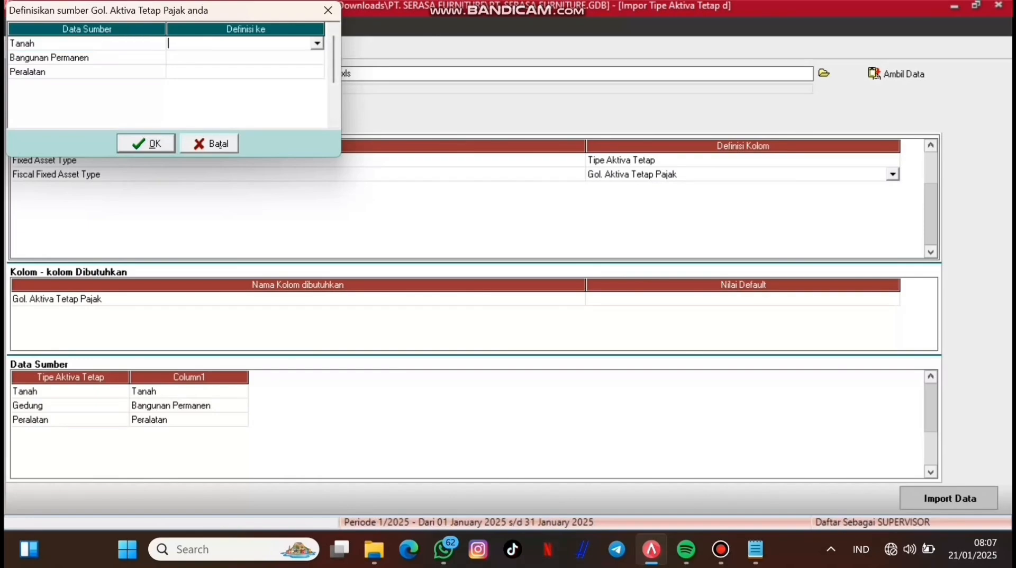
left_click(317, 43)
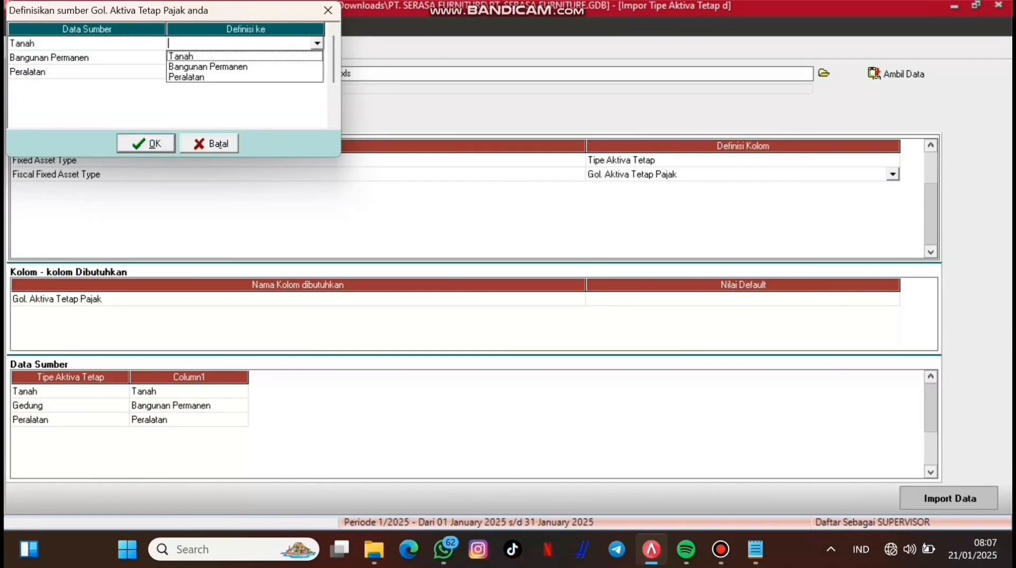
left_click(245, 56)
left_click(245, 58)
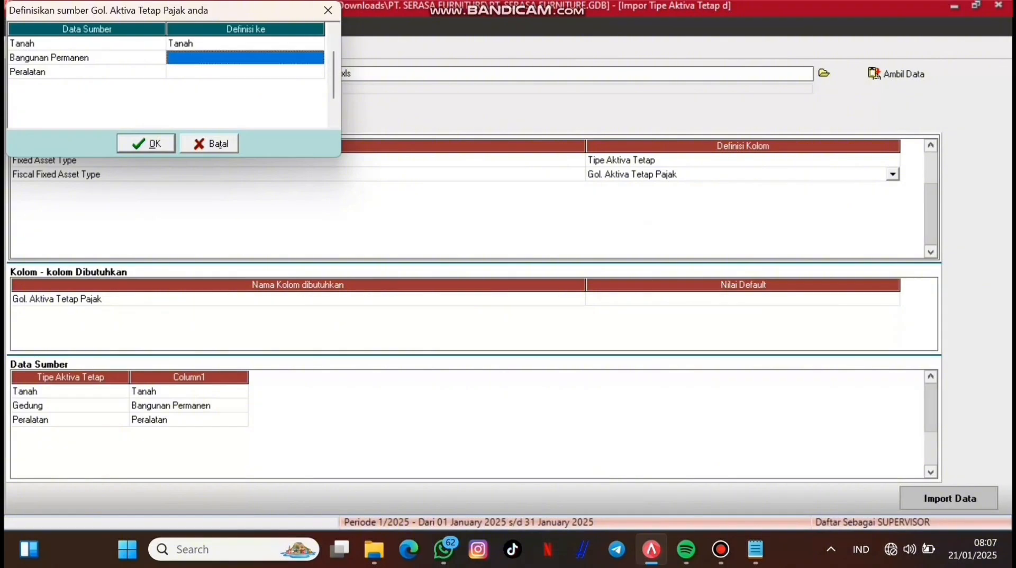
left_click(245, 57)
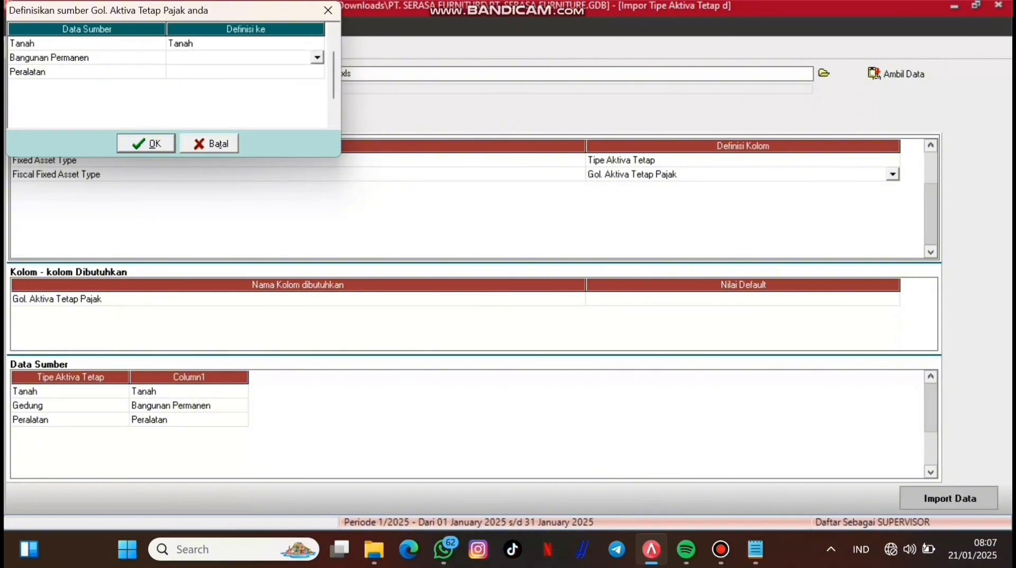
left_click(317, 57)
left_click(208, 81)
left_click(245, 71)
left_click(245, 72)
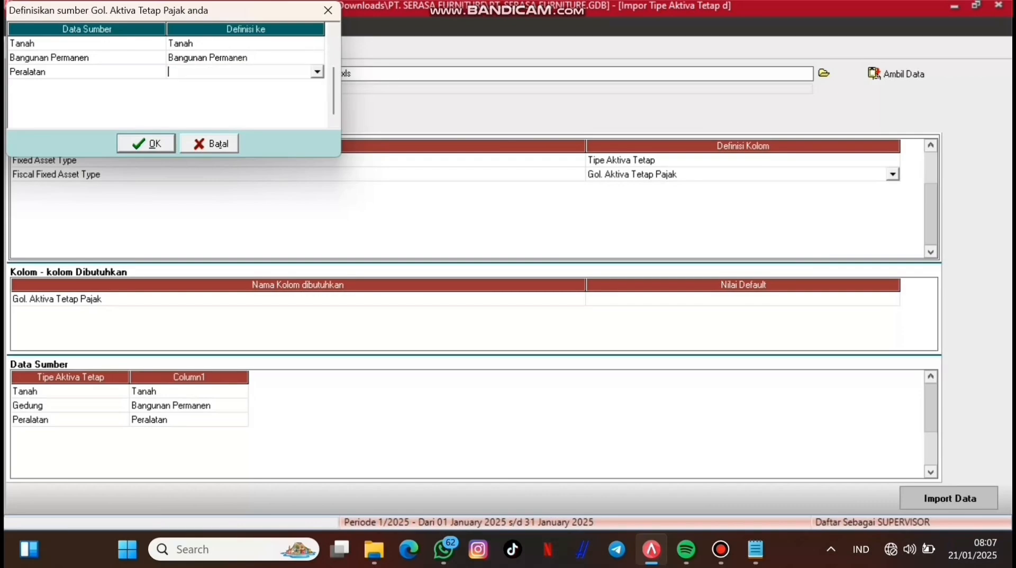
left_click(317, 72)
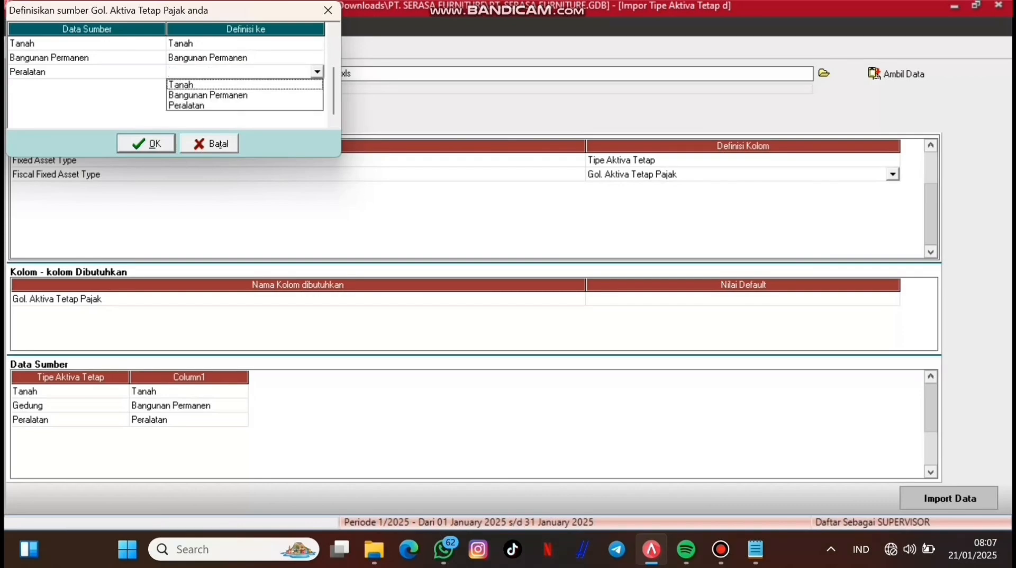
left_click(186, 105)
left_click(146, 143)
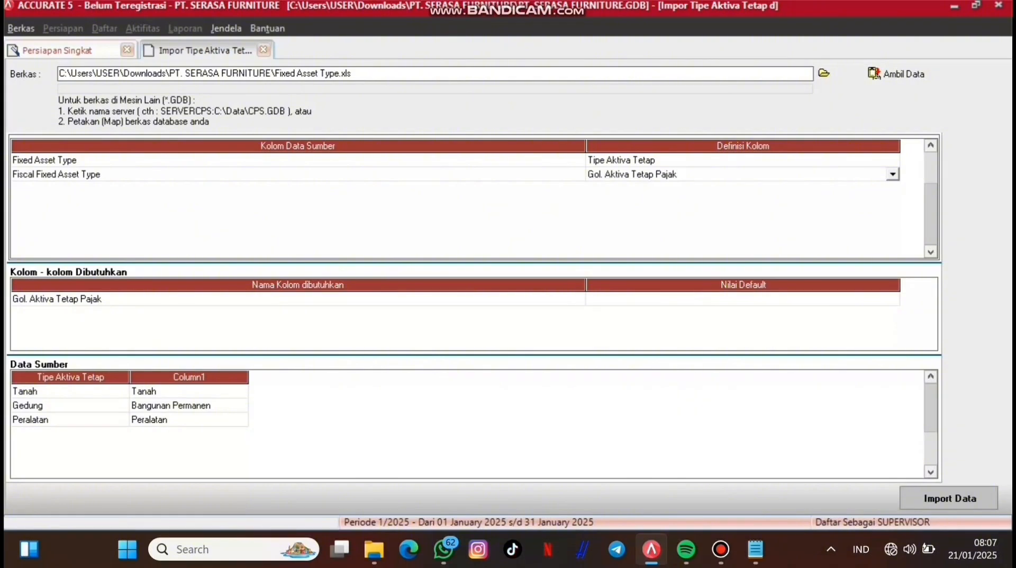
Step: Import the fixed asset types and advance the wizard to the fixed asset list
left_click(950, 498)
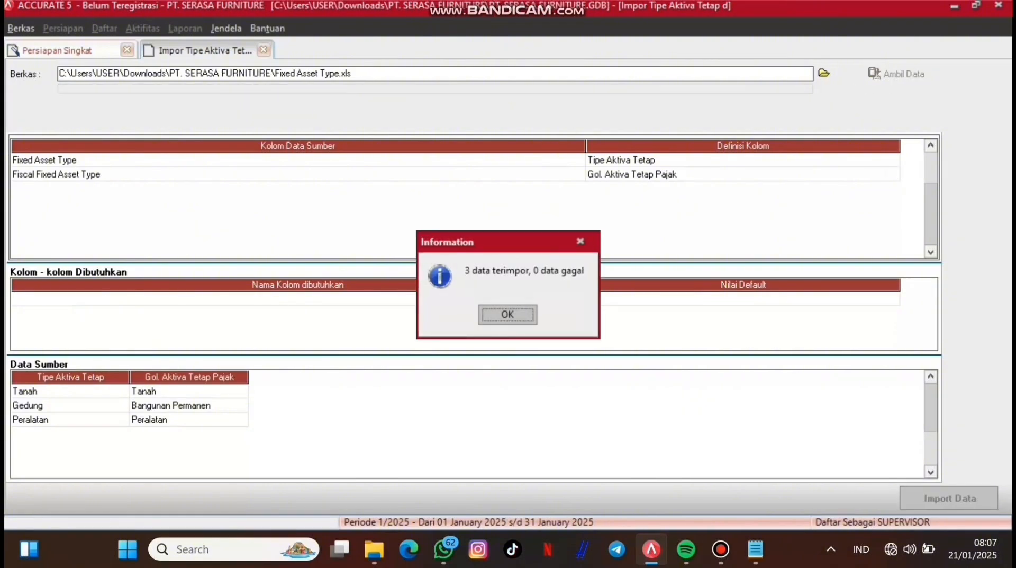
left_click(508, 314)
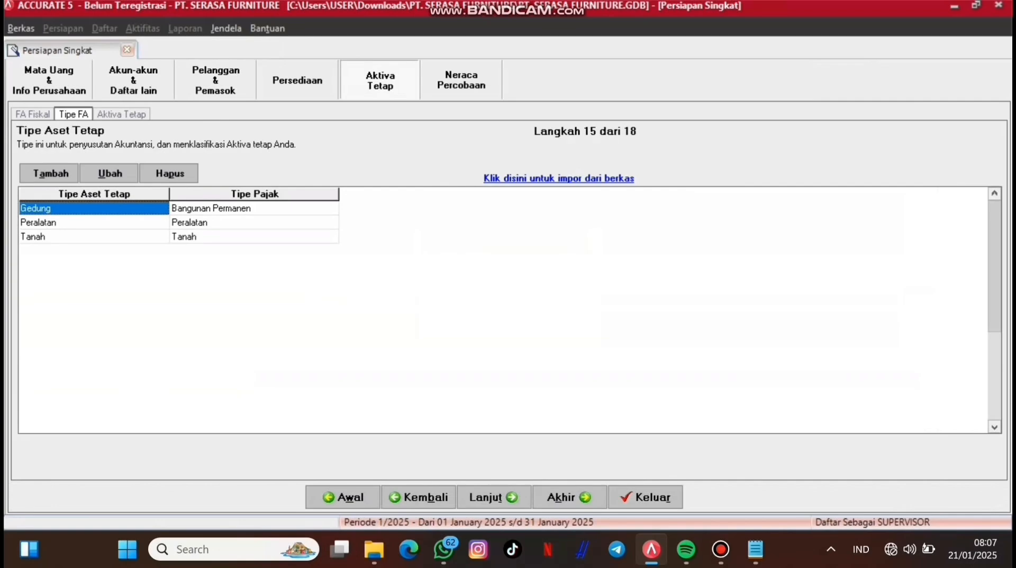
left_click(494, 497)
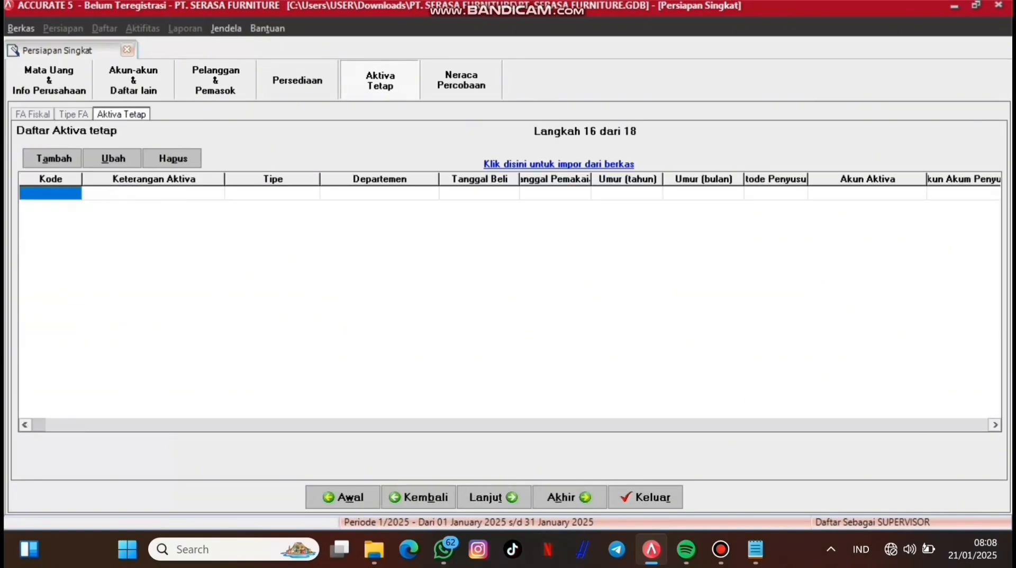
Step: Load Fixed Asset List.xls (Excel *.xls) as the fixed asset import source
left_click(559, 164)
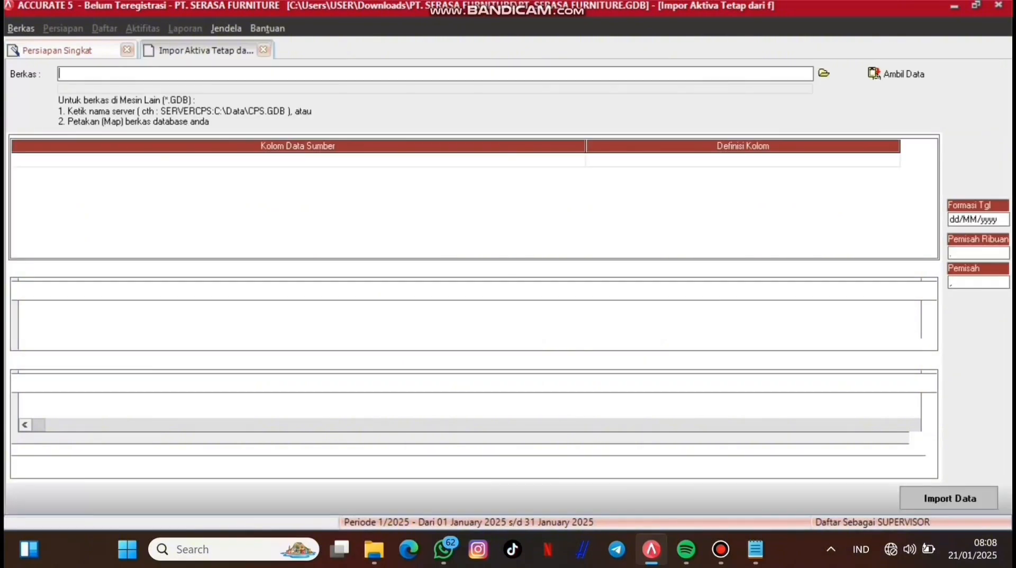
left_click(824, 73)
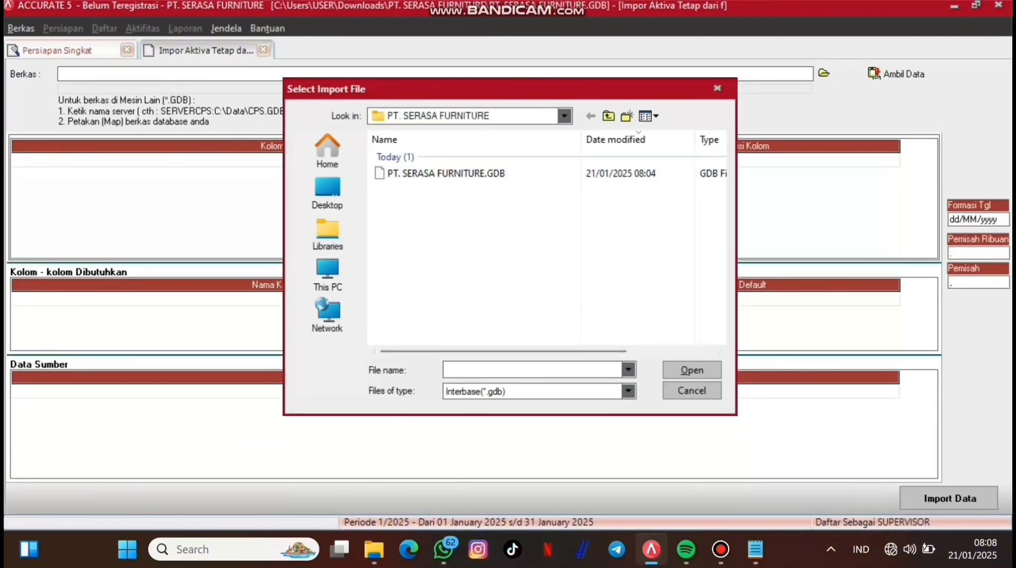
left_click(629, 390)
left_click(476, 416)
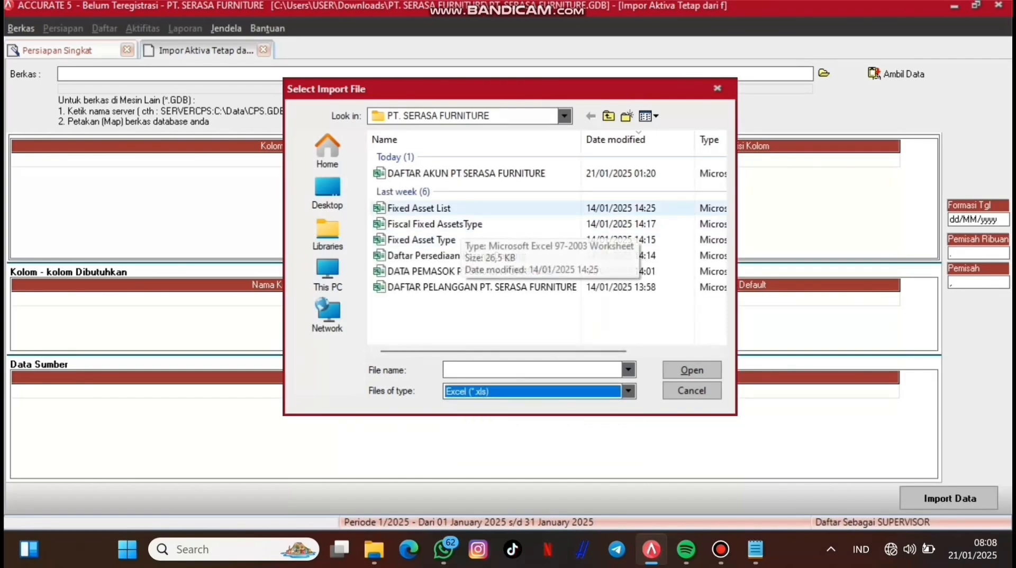
left_click(450, 208)
key("Return")
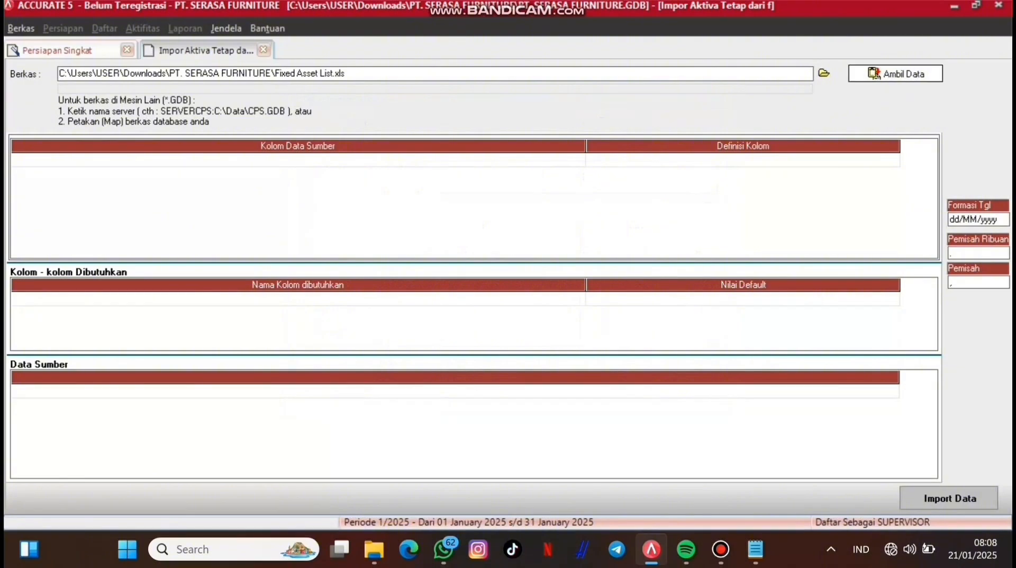
left_click(897, 73)
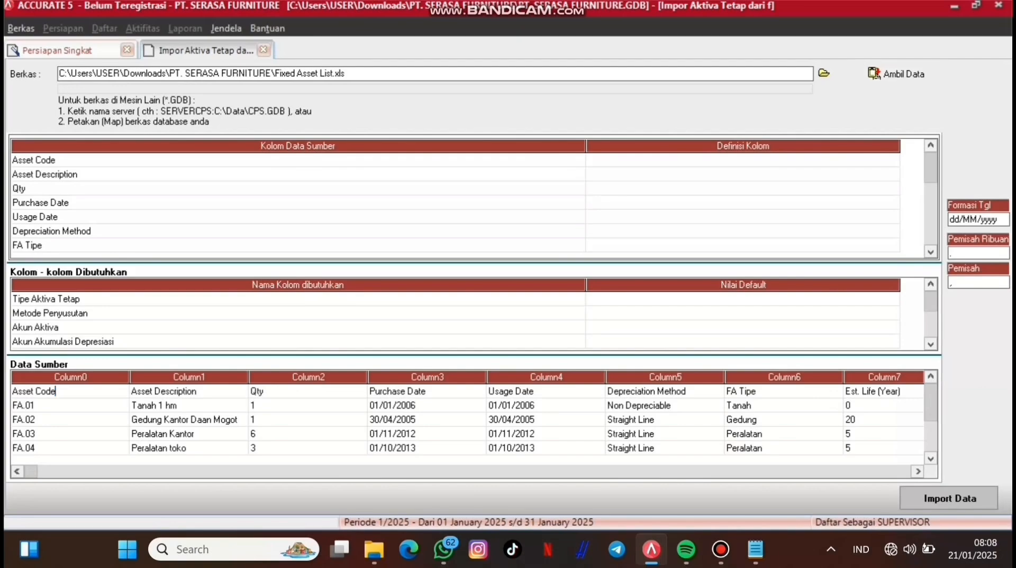
Step: Delete the header row and map Asset Code to Kode Aktiva
right_click(88, 391)
left_click(119, 418)
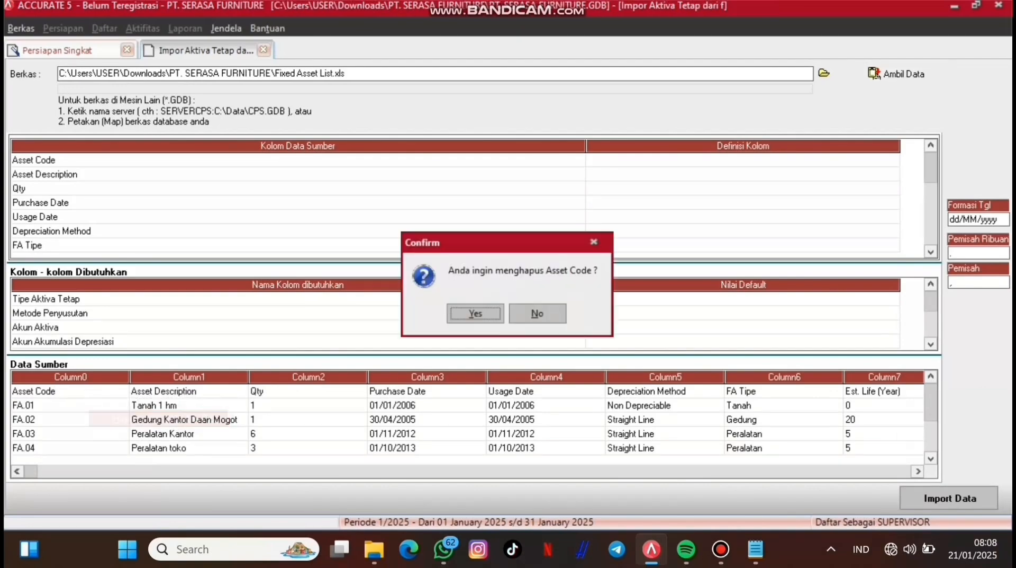
key("Return")
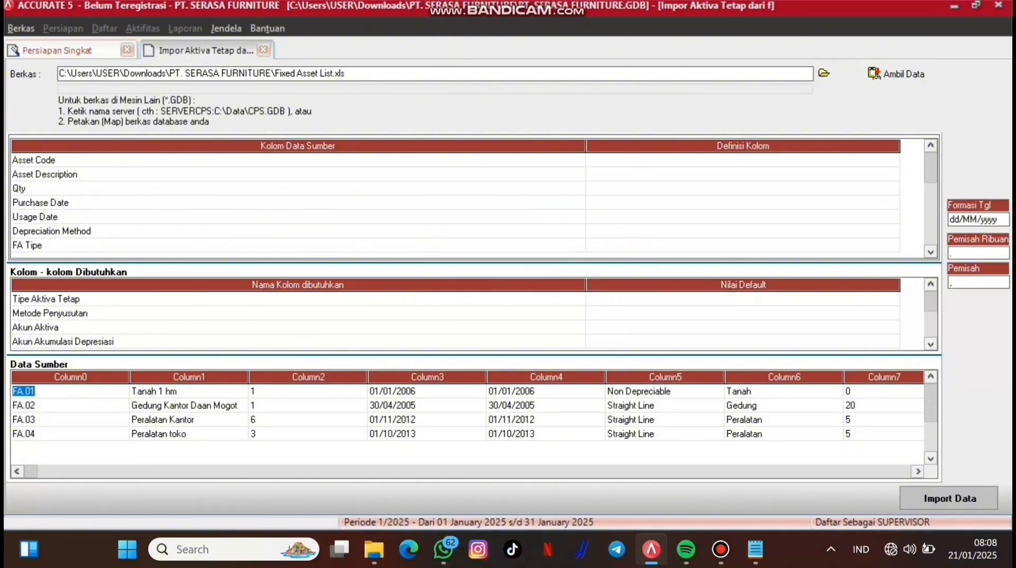
left_click(743, 160)
left_click(743, 159)
left_click(893, 160)
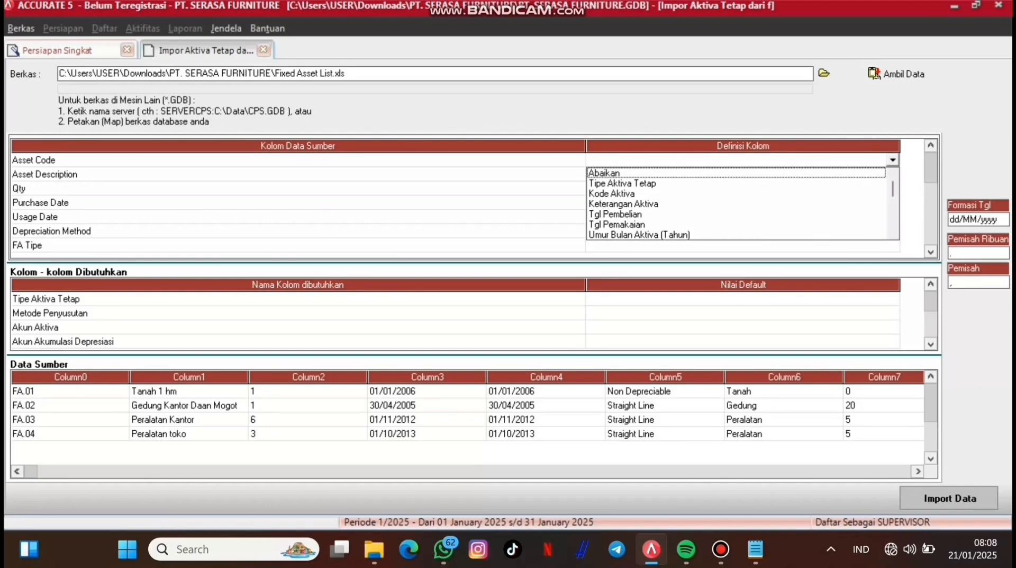
left_click(612, 194)
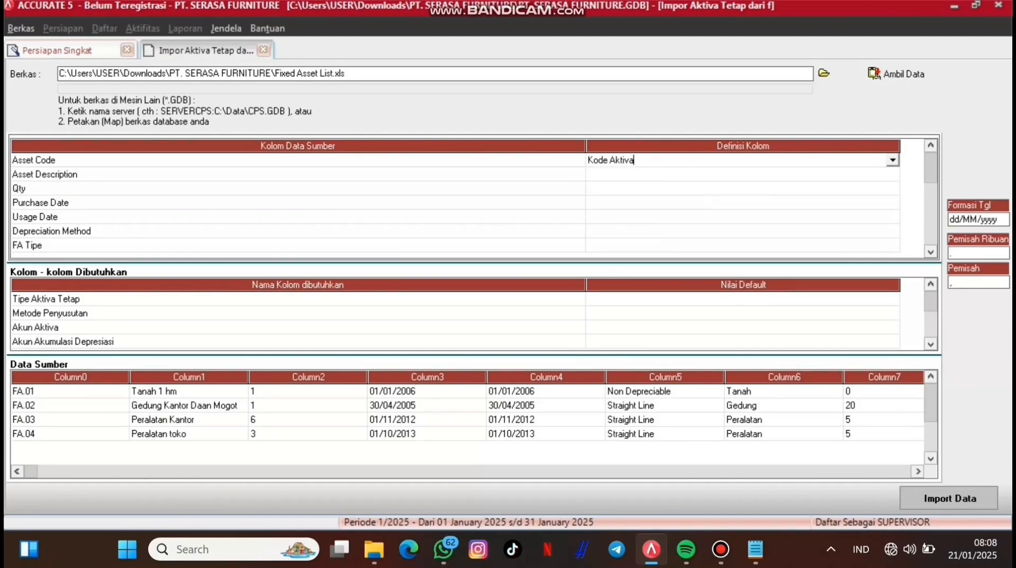
left_click(743, 175)
Step: Map Asset Description to Akun Akumulasi Depresiasi
left_click(743, 174)
left_click(893, 174)
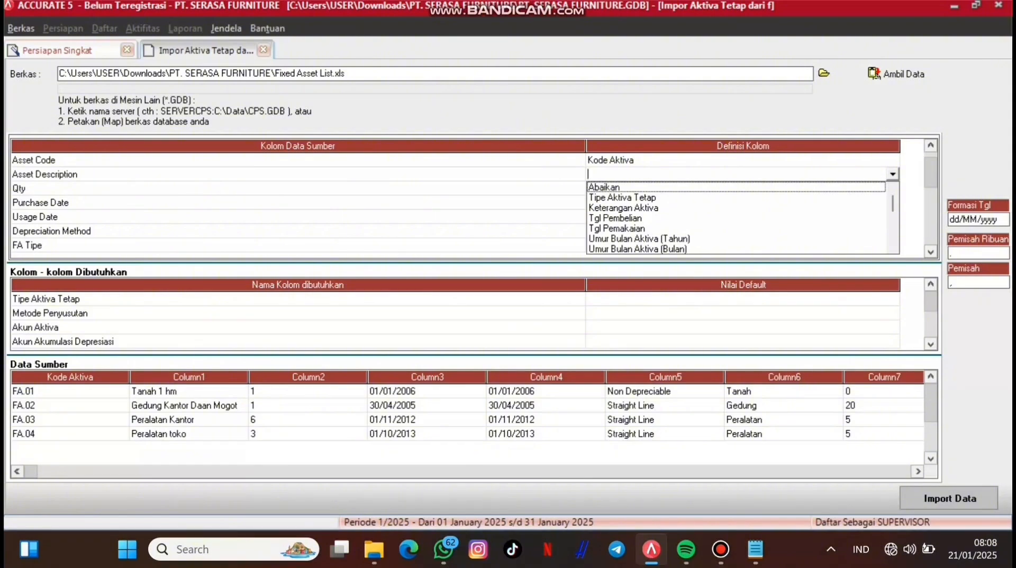
key("Down")
key("Down")
key("Down")
key("Down")
key("Down")
key("Down")
key("Down")
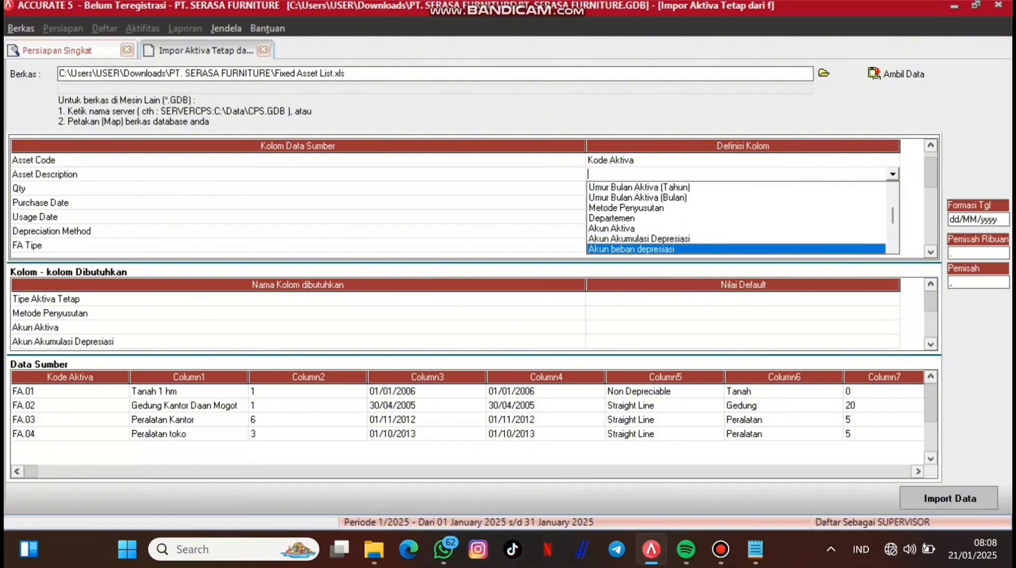
key("Up")
key("Up")
key("Down")
key("Down")
key("Down")
key("Down")
key("Down")
key("Down")
key("Down")
key("Down")
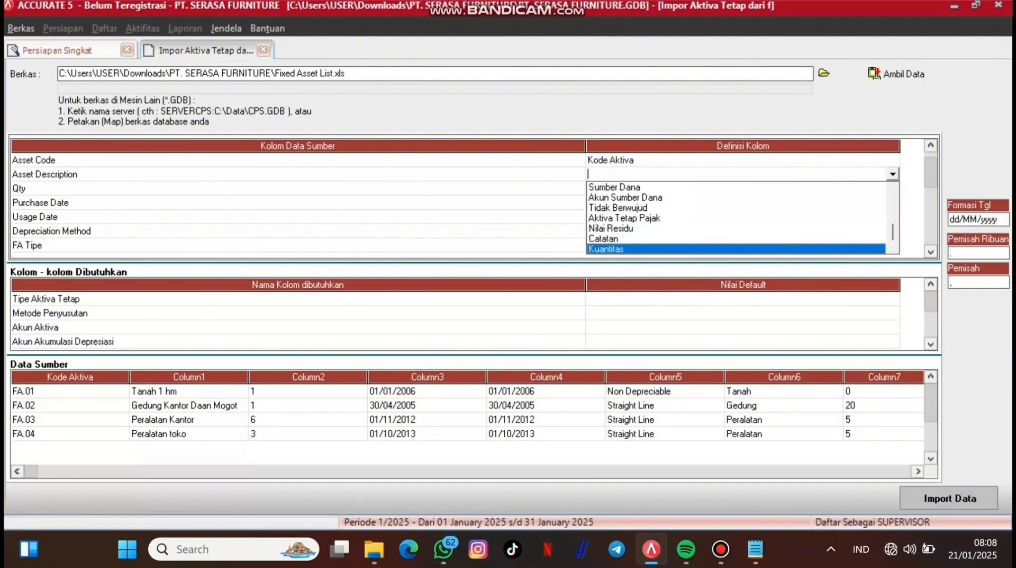
key("Up")
key("Up")
key("Up")
key("Up")
key("Up")
key("Up")
key("Up")
key("Up")
key("Up")
key("Down")
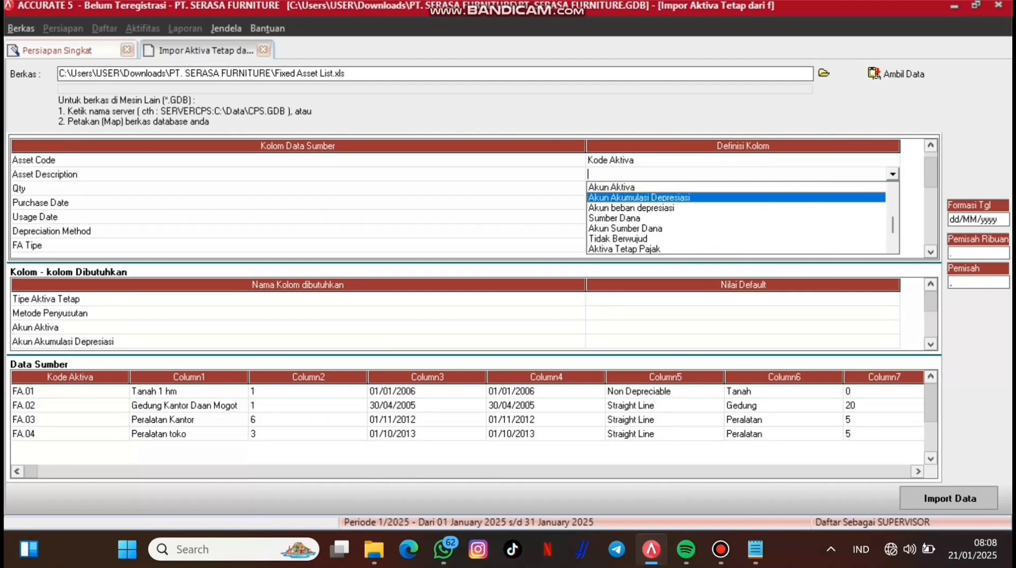
key("Return")
left_click(245, 43)
Step: Assign accumulated depreciation account 1701 to Peralatan Kantor, leaving Tanah and Gedung unassigned
left_click(245, 43)
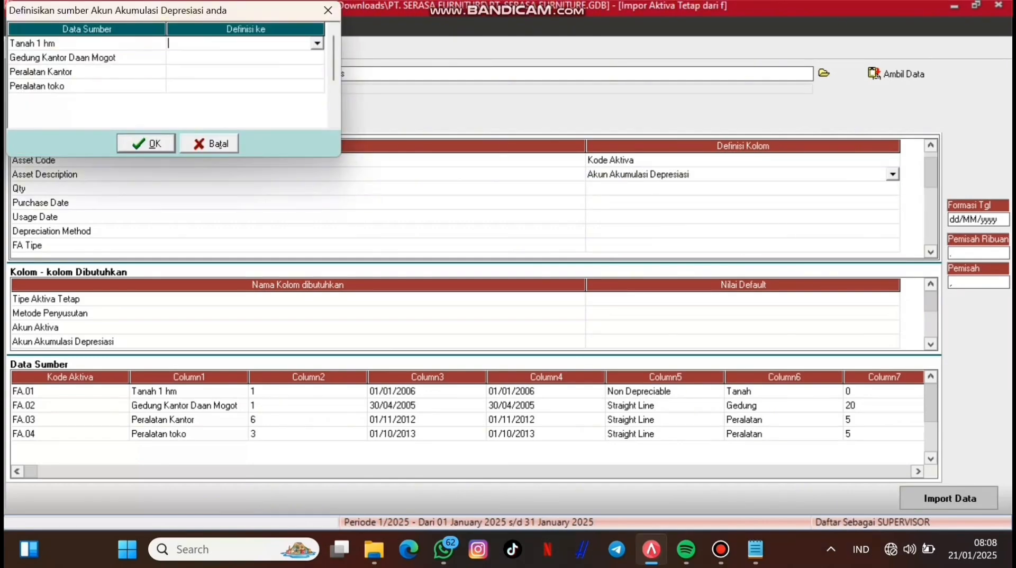
left_click(317, 43)
left_click(318, 44)
left_click(312, 57)
left_click(312, 57)
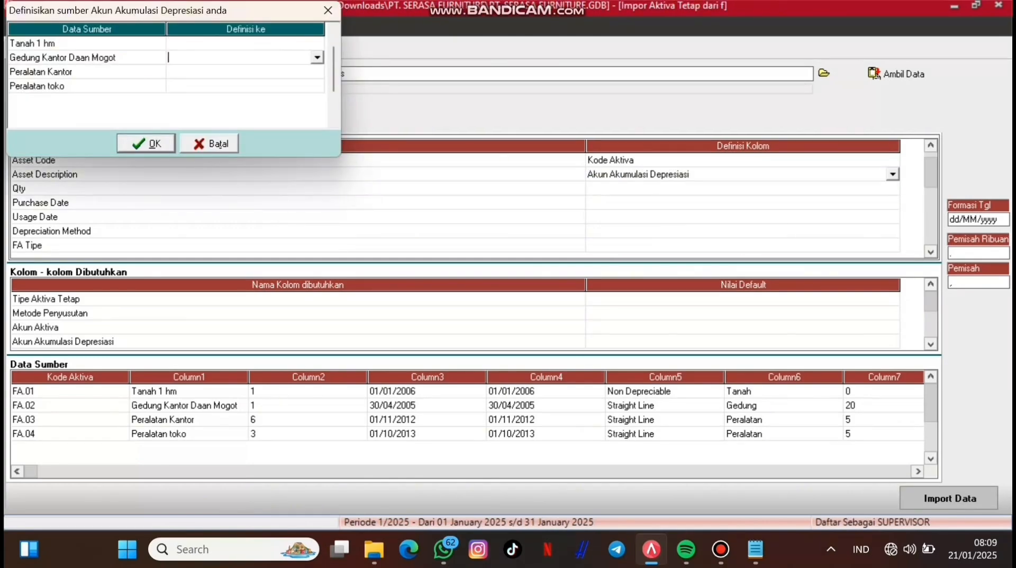
left_click(316, 58)
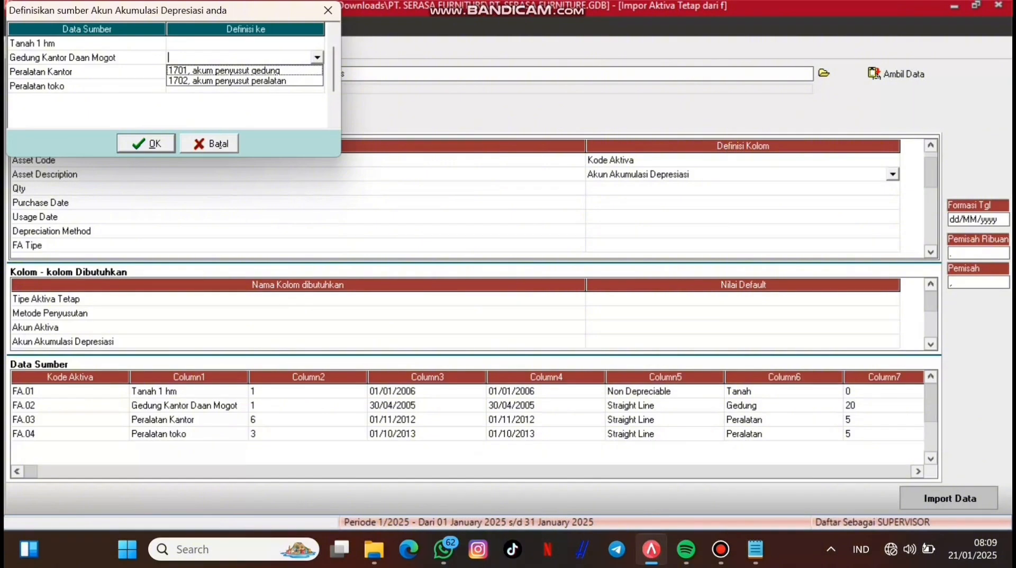
left_click(317, 57)
left_click(316, 71)
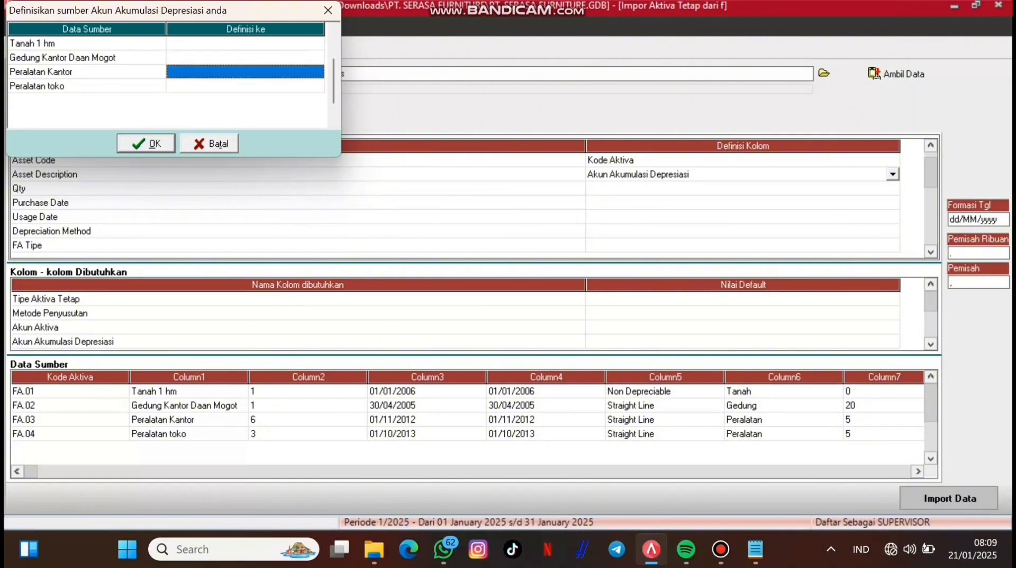
left_click(317, 72)
left_click(317, 72)
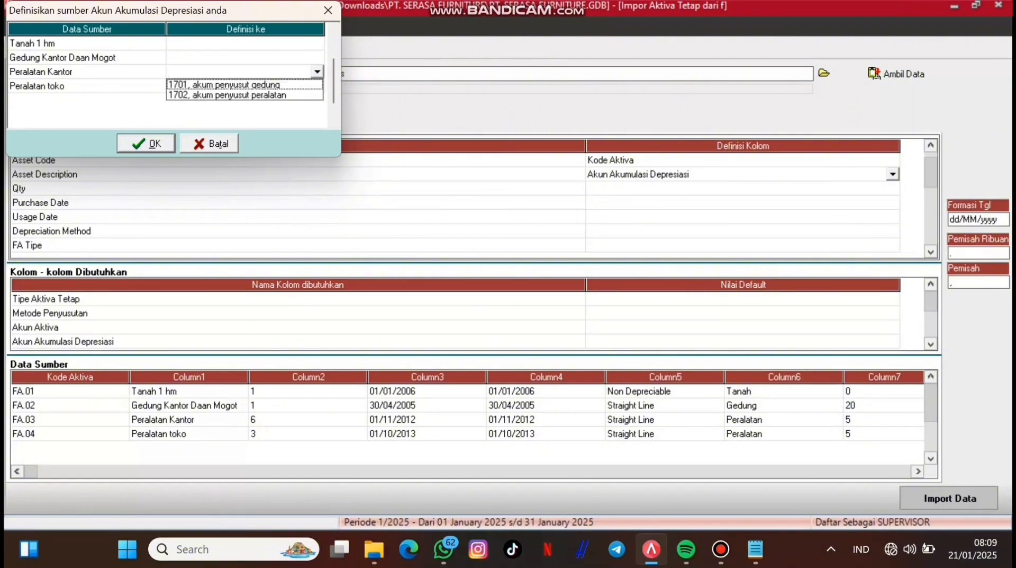
left_click(243, 85)
left_click(316, 86)
Step: Assign account 1702 to Peralatan toko, keep Gedung blank, and confirm the account mapping
left_click(316, 86)
left_click(317, 86)
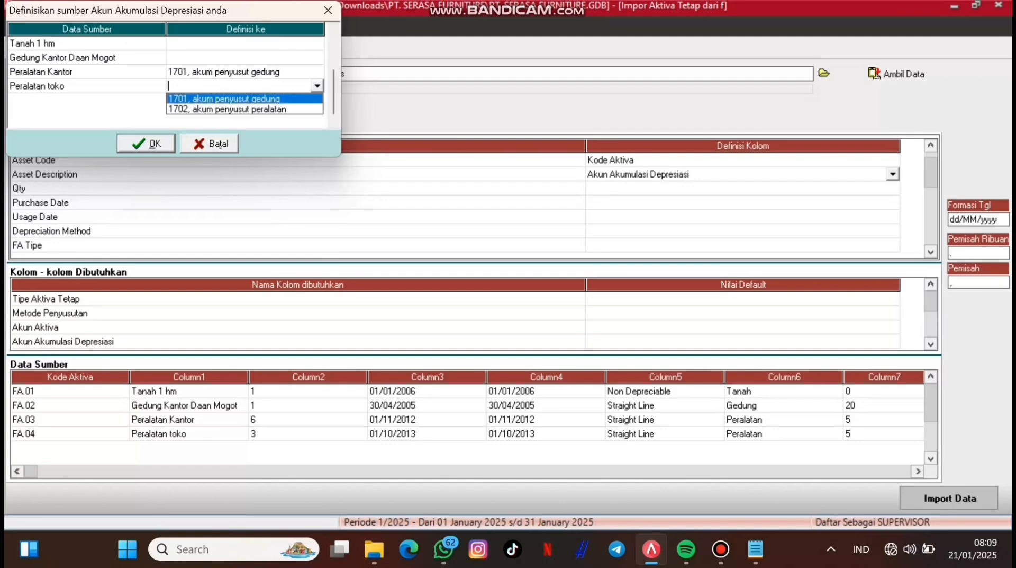
left_click(244, 109)
left_click(316, 57)
left_click(316, 57)
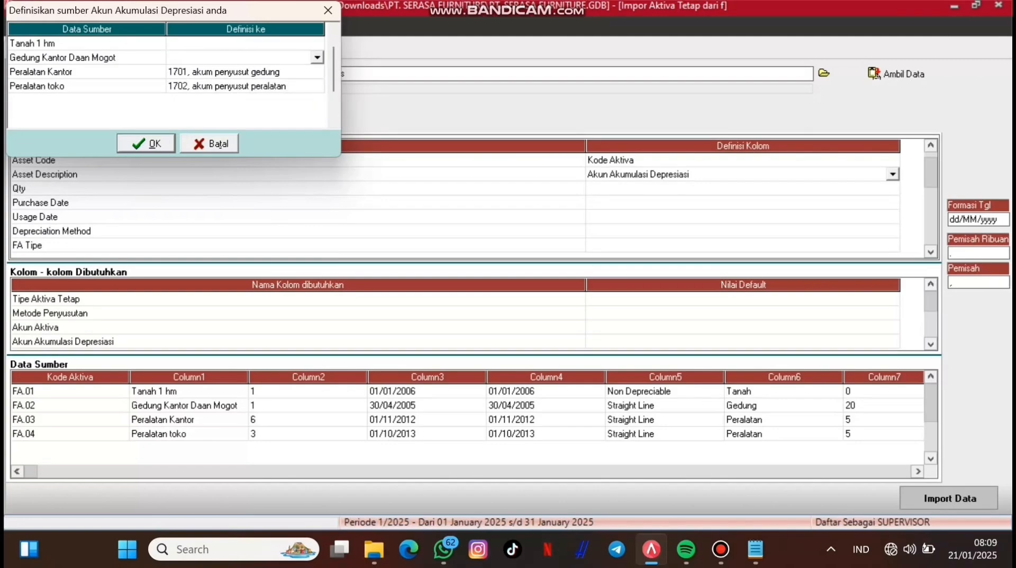
left_click(317, 44)
left_click(316, 57)
left_click(317, 57)
left_click(318, 57)
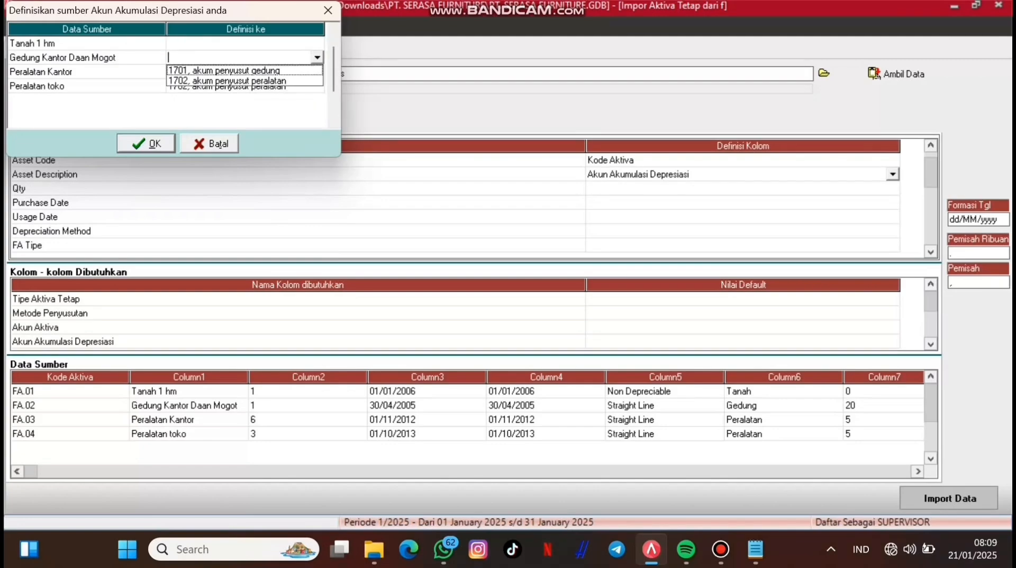
left_click(317, 57)
left_click(146, 144)
left_click(893, 188)
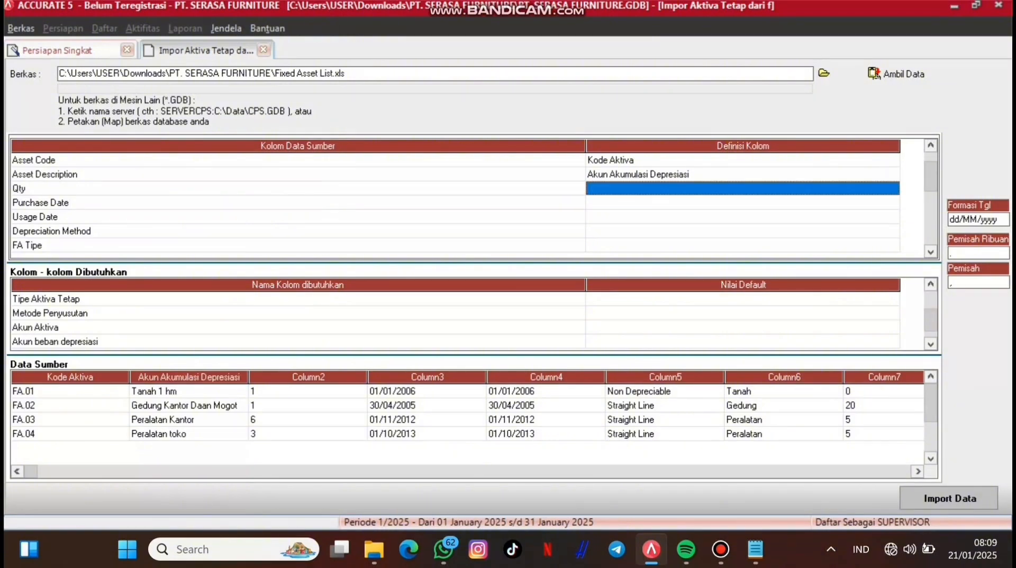
left_click(893, 189)
left_click(893, 188)
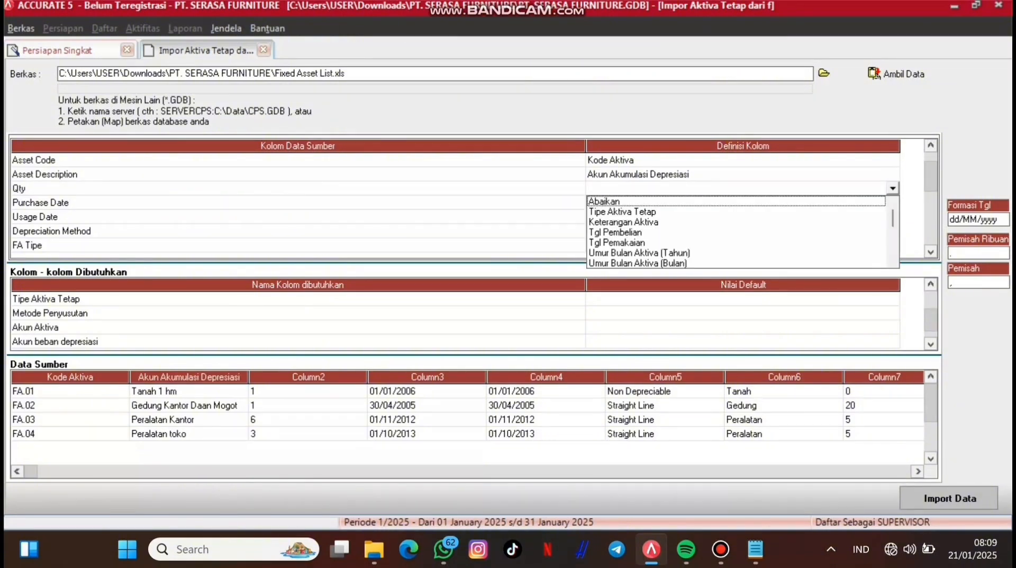
Step: Map Qty to Kuantitas and Purchase Date to Tgl Pembelian
key("Down")
key("Down")
key("Down")
key("Down")
key("Down")
key("Down")
key("Down")
key("Down")
key("Down")
key("Down")
key("Down")
key("Down")
key("Down")
key("Down")
key("Down")
key("Down")
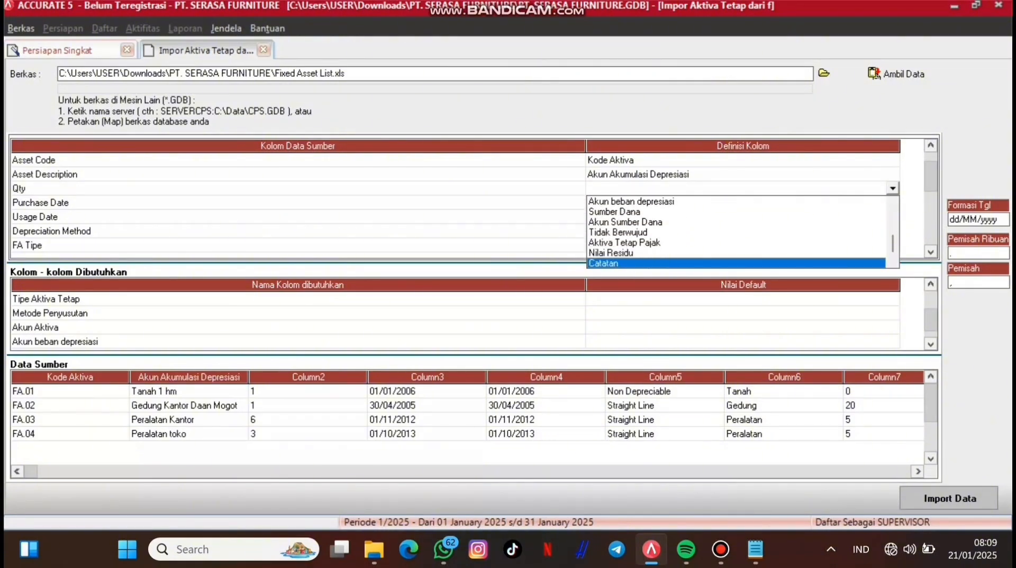
key("Down")
key("Return")
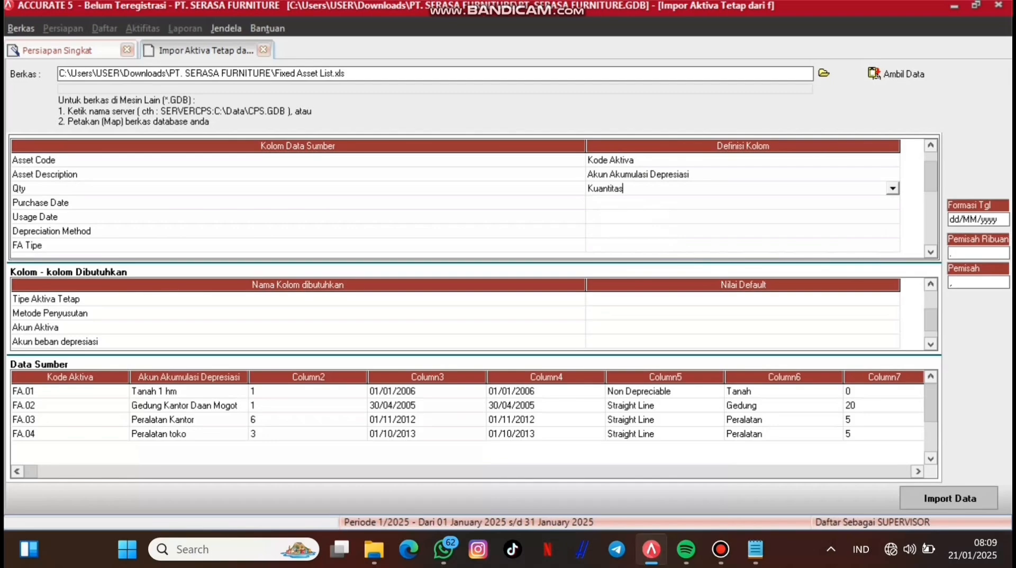
key("Down")
key("alt+Down")
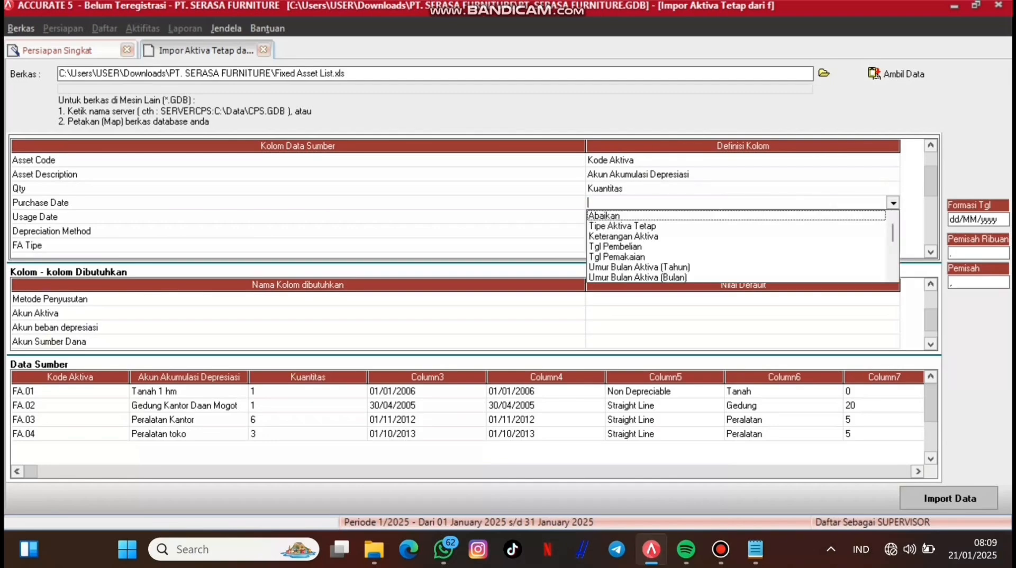
key("Down")
key("Down")
key("Down")
key("Return")
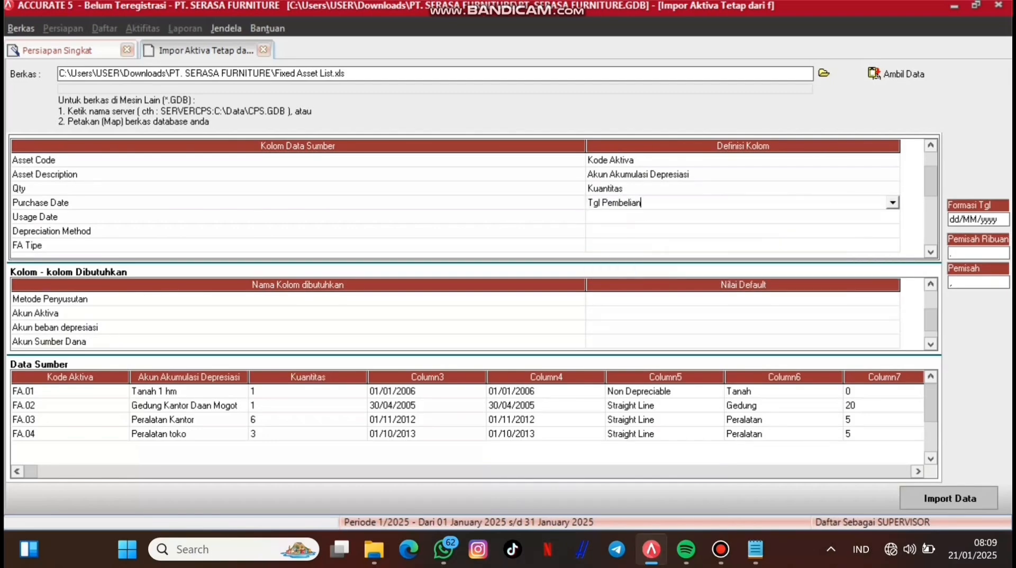
Step: Map the Asset Description column to Keterangan Aktiva
double_click(744, 174)
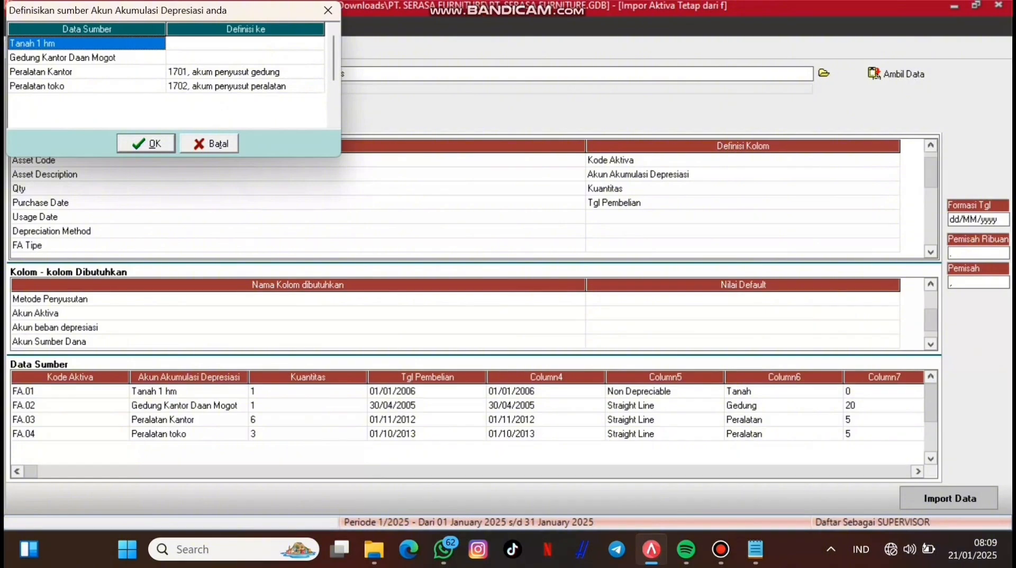
key("Escape")
left_click(894, 175)
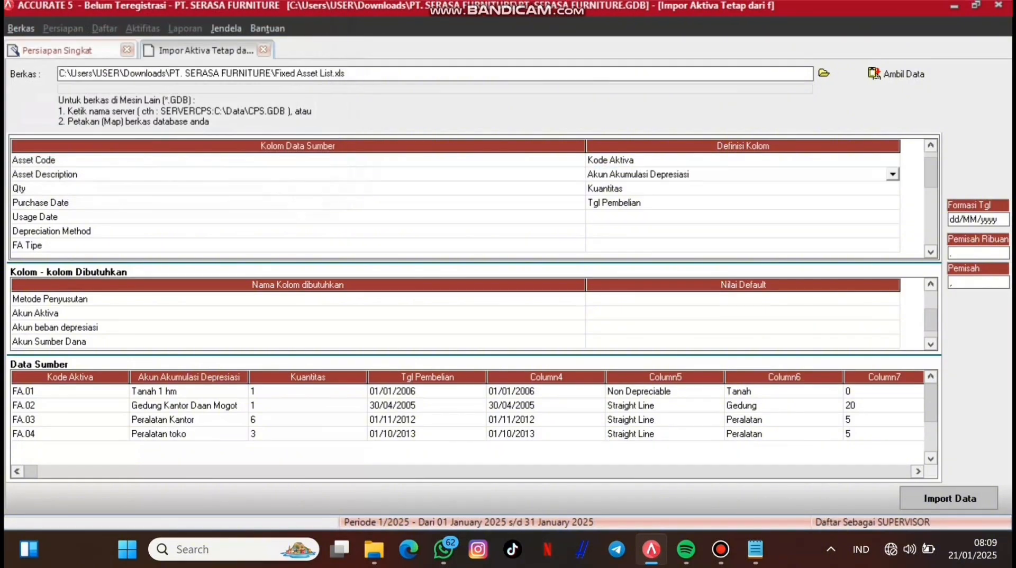
left_click(893, 175)
scroll(742, 188, "up", 1)
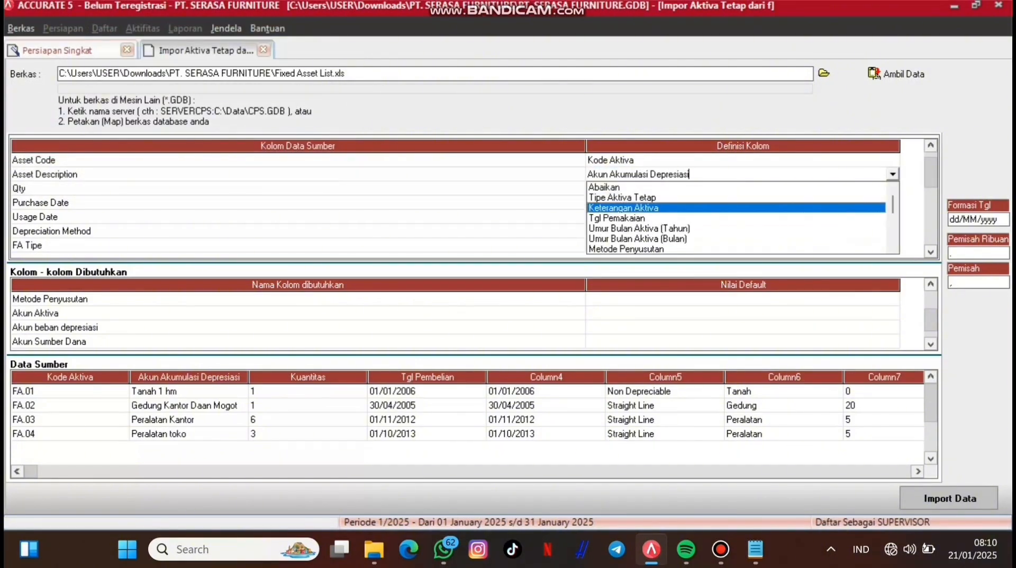
left_click(656, 207)
Step: Map Usage Date to Tgl Pemakaian and pick Metode Penyusutan for Depreciation Method
left_click(588, 216)
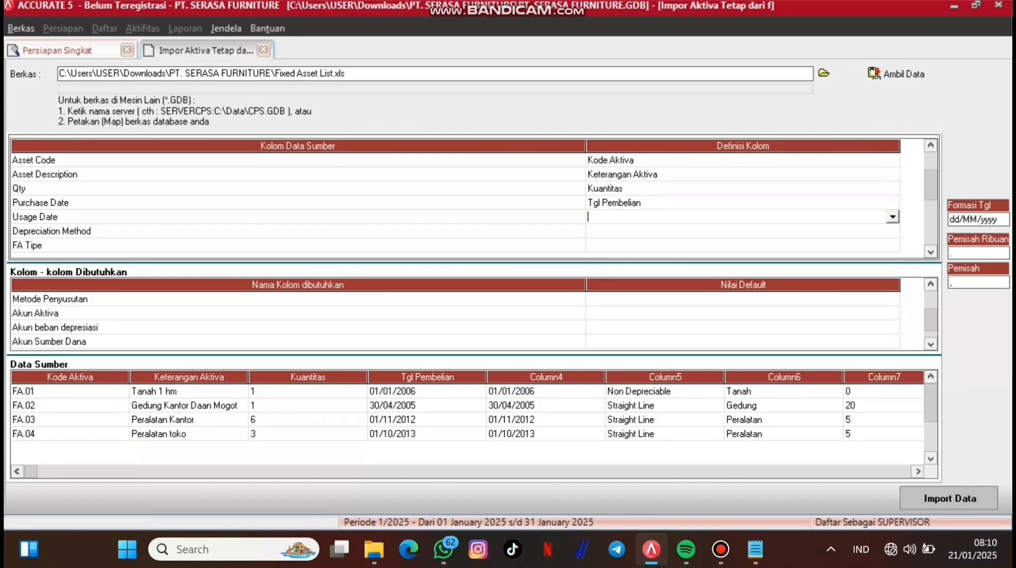
left_click(893, 217)
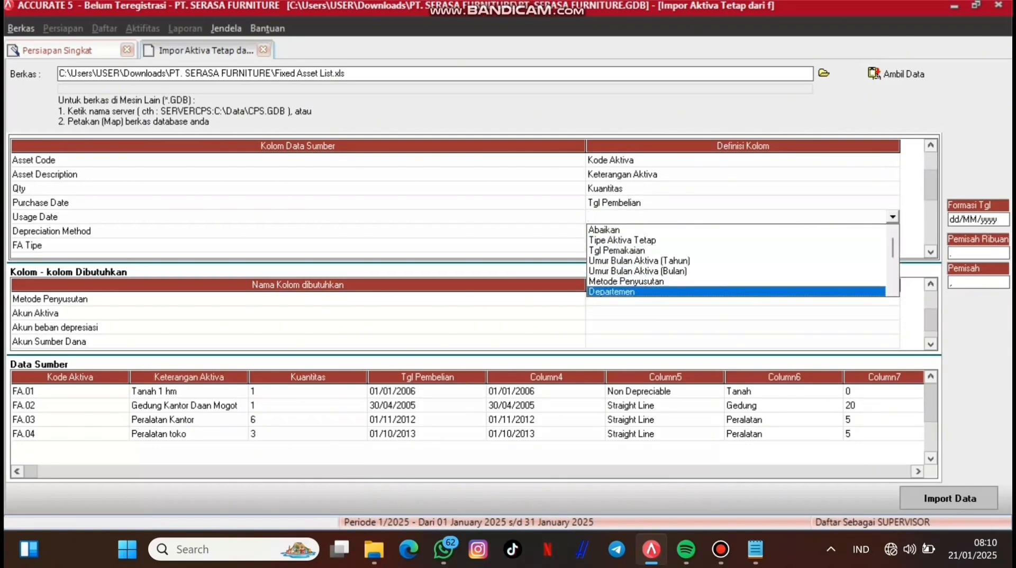
scroll(741, 292, "down", 1)
key("Down")
key("Down")
key("Down")
key("Down")
key("Down")
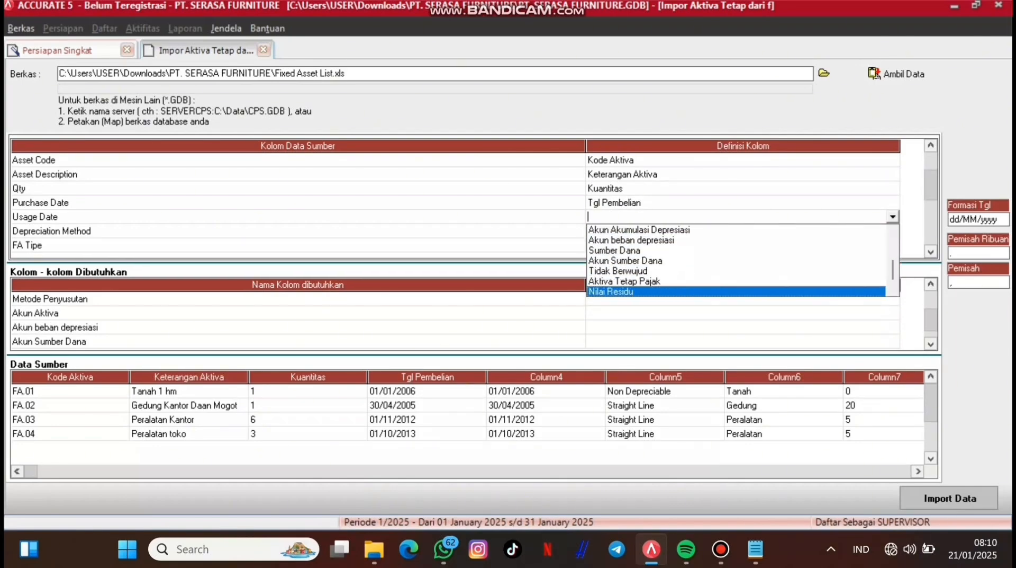
key("Up")
key("Up")
key("Up")
key("Up")
key("Up")
key("Up")
key("Up")
key("Up")
key("Up")
key("Up")
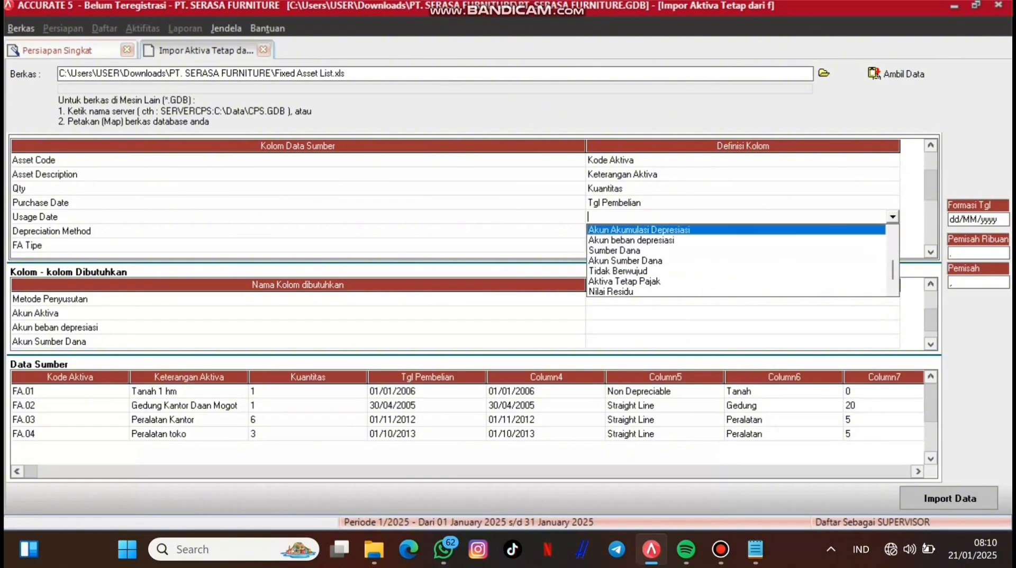
key("Up")
key("Up")
key("Up")
key("Up")
key("Down")
key("Down")
key("Return")
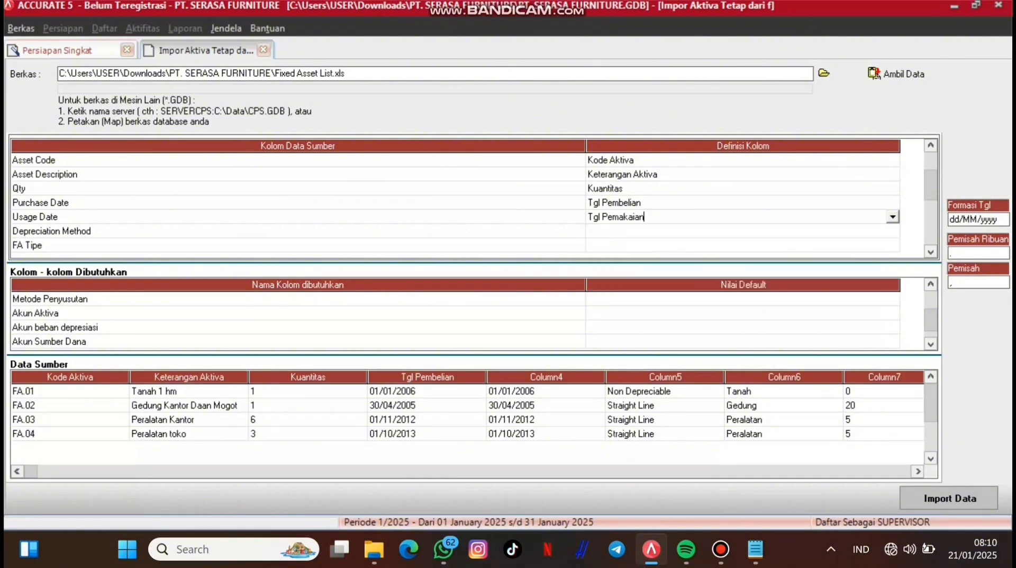
key("Down")
key("alt+Down")
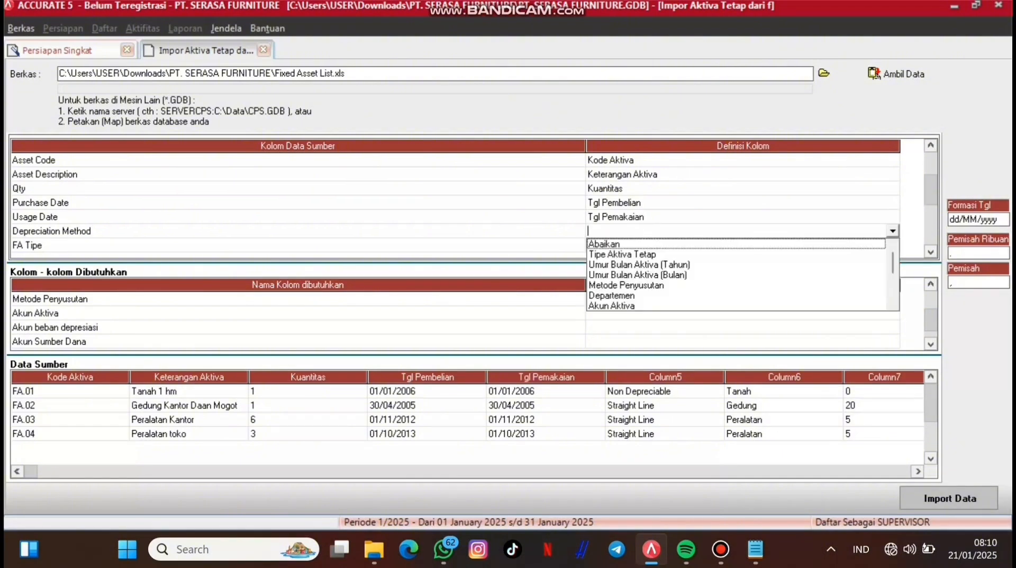
key("Down")
key("Down")
key("Down")
key("Down")
Step: Confirm Depreciation Method as Metode Penyusutan and map Straight Line to Metode Garis Lurus
key("Return")
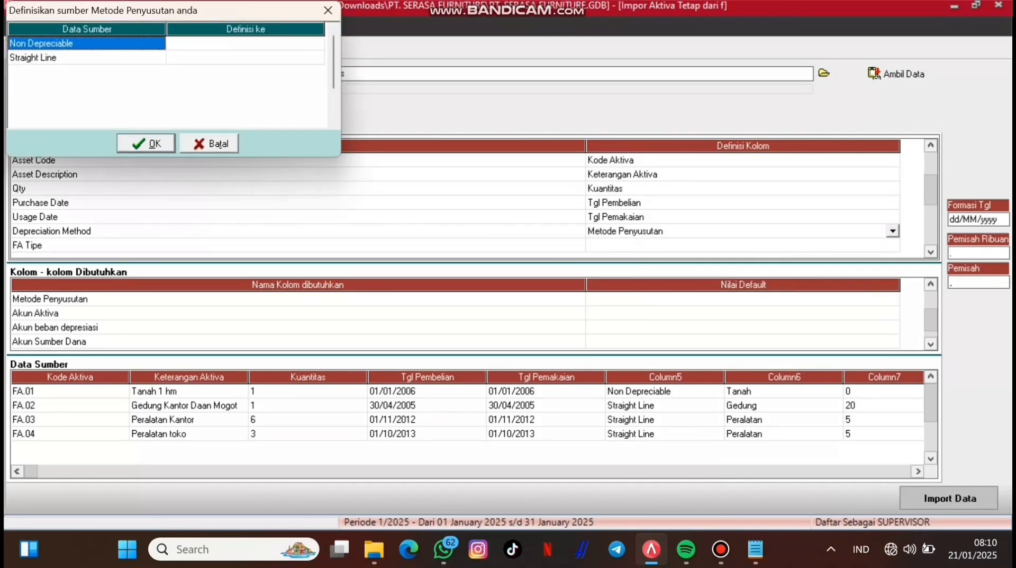
left_click(245, 43)
double_click(245, 57)
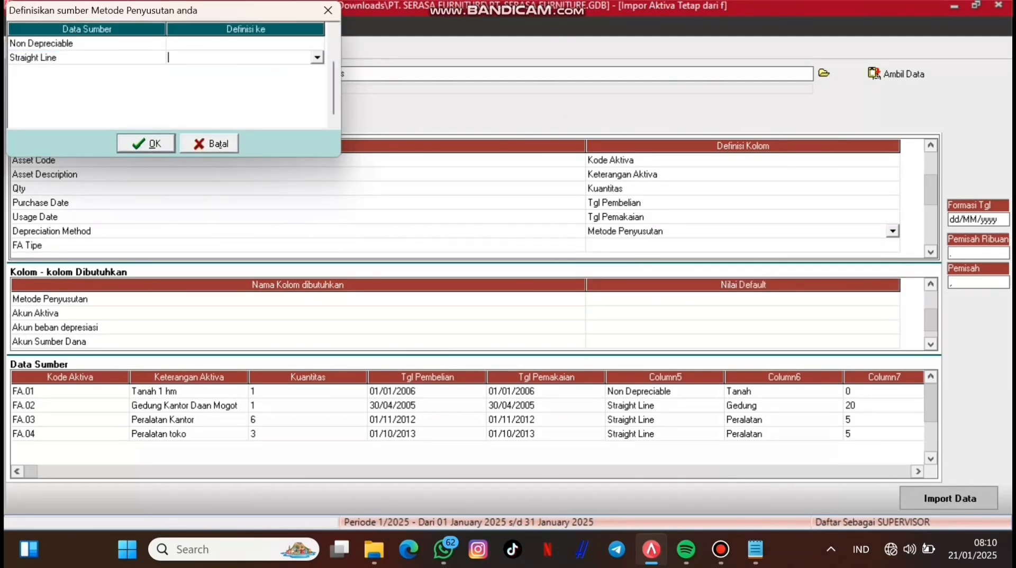
left_click(317, 57)
left_click(222, 80)
key("Return")
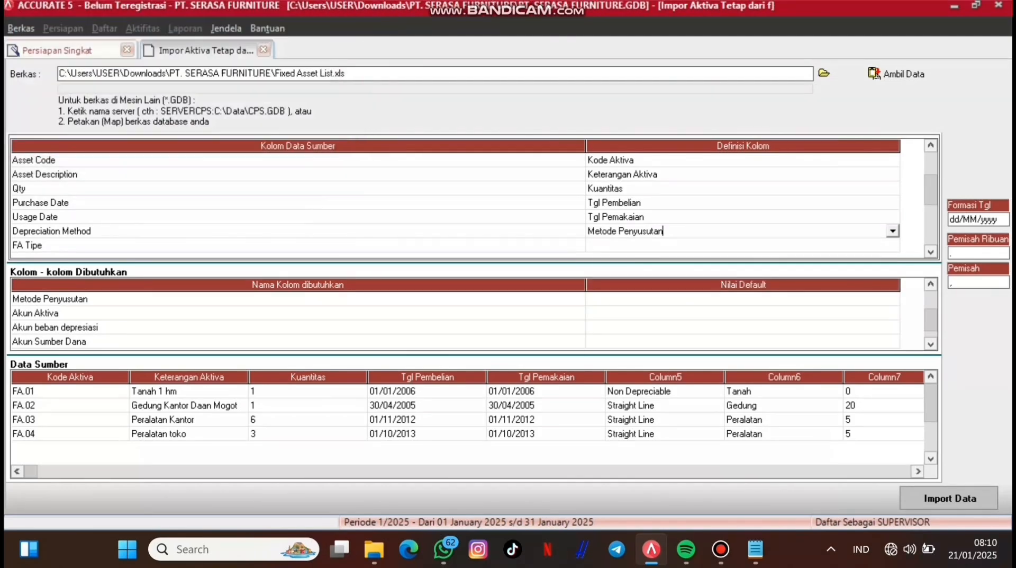
Step: Map FA Tipe to Tipe Aktiva Tetap instead of Aktiva Tetap Pajak
left_click(744, 246)
left_click(743, 245)
left_click(893, 245)
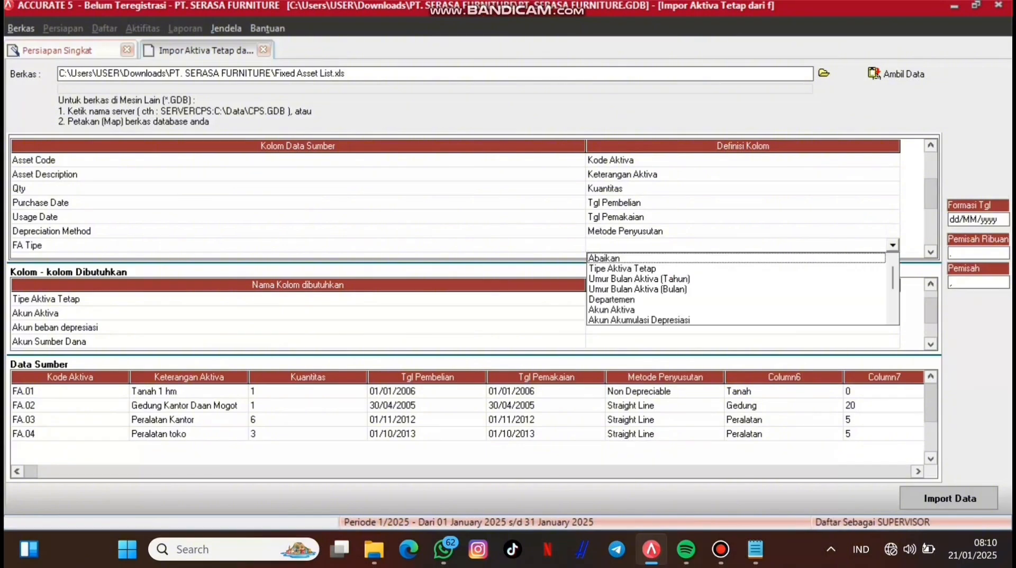
key("Down")
key("Down")
key("Down")
key("Down")
key("Down")
key("Down")
key("Down")
key("Down")
key("Down")
key("Down")
key("Down")
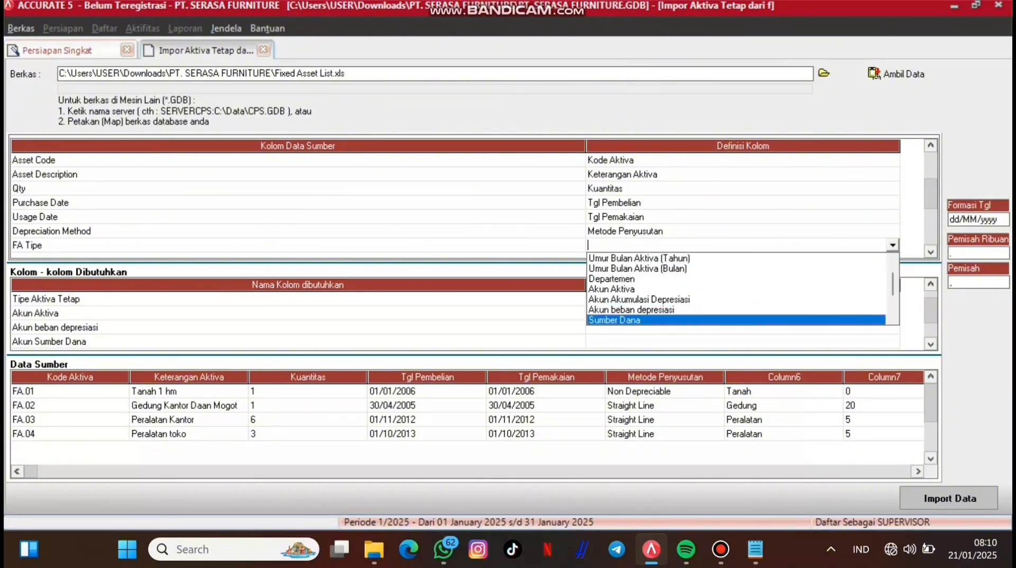
key("Return")
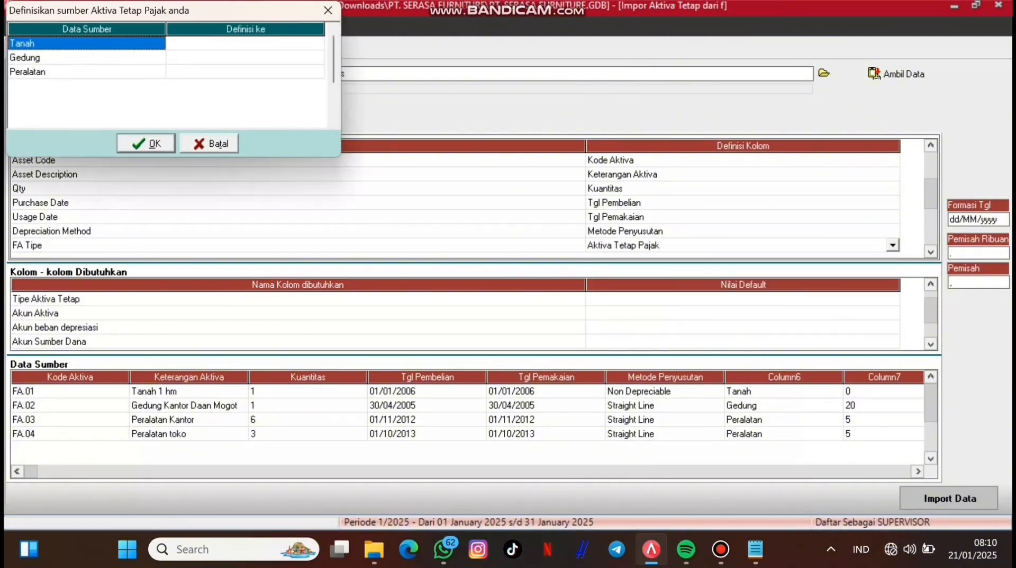
left_click(246, 43)
left_click(246, 43)
left_click(317, 44)
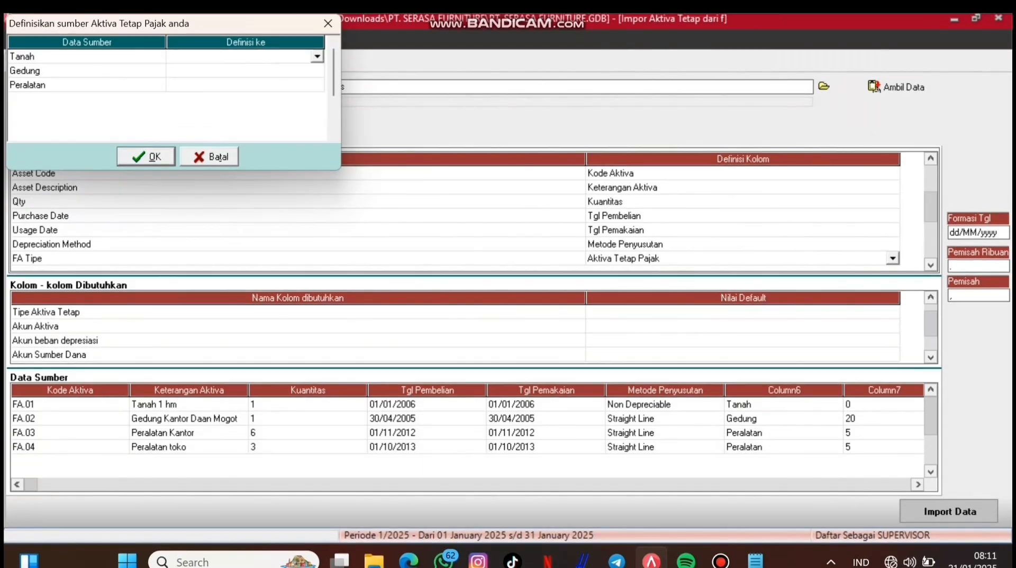
key("Escape")
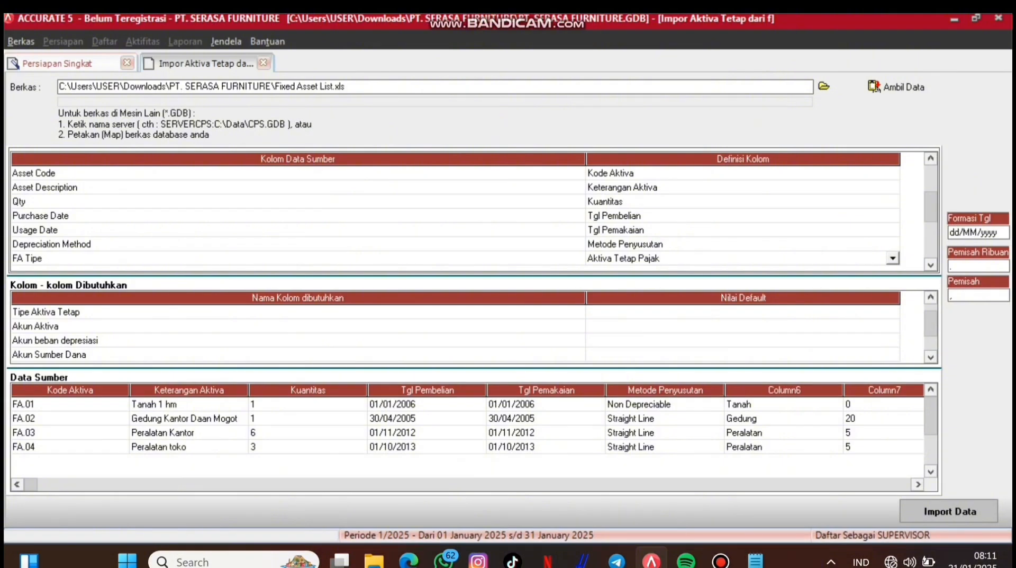
left_click(893, 258)
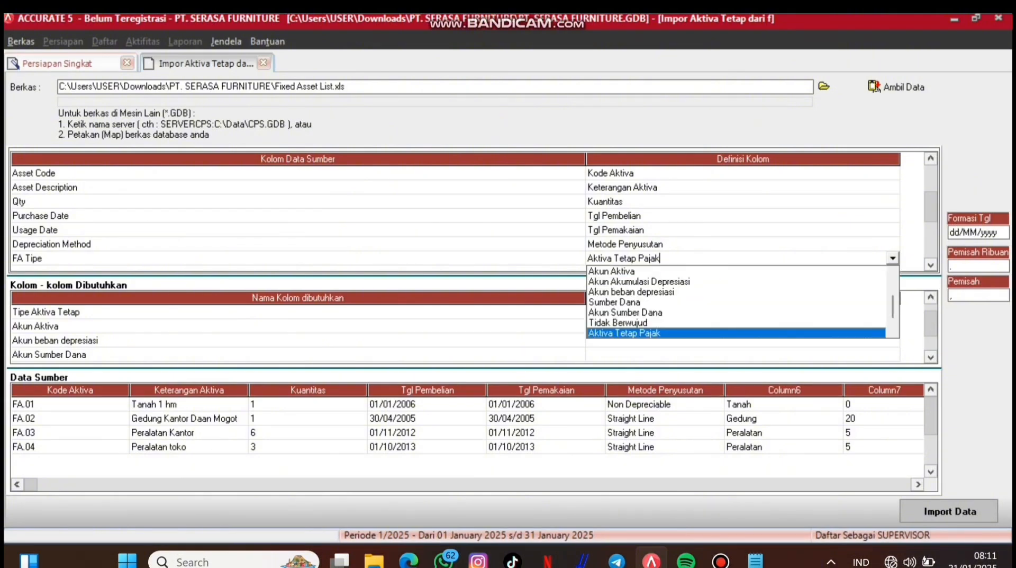
left_click_drag(893, 306, 893, 287)
left_click(617, 281)
Step: Match Tanah, Gedung and Peralatan to their same-named asset types and confirm
left_click(316, 56)
left_click(316, 56)
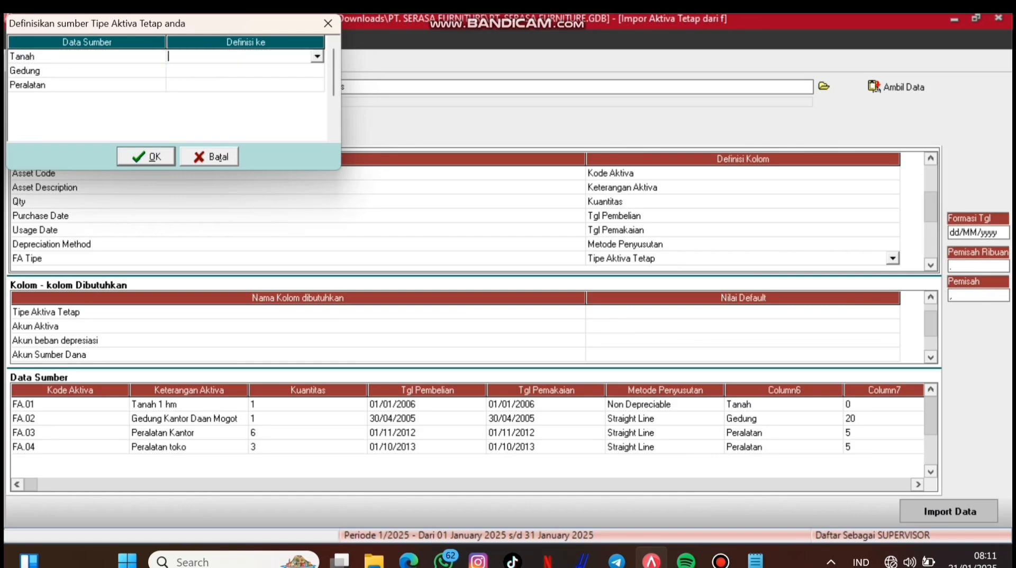
left_click(317, 57)
left_click(275, 69)
left_click(316, 70)
left_click(316, 70)
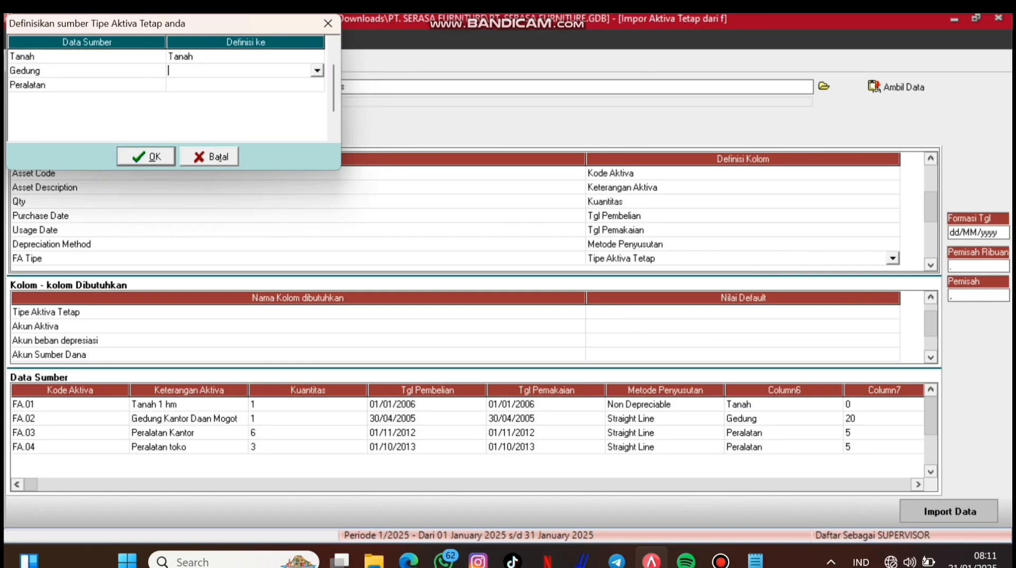
left_click(317, 70)
left_click(276, 94)
left_click(275, 85)
left_click(317, 85)
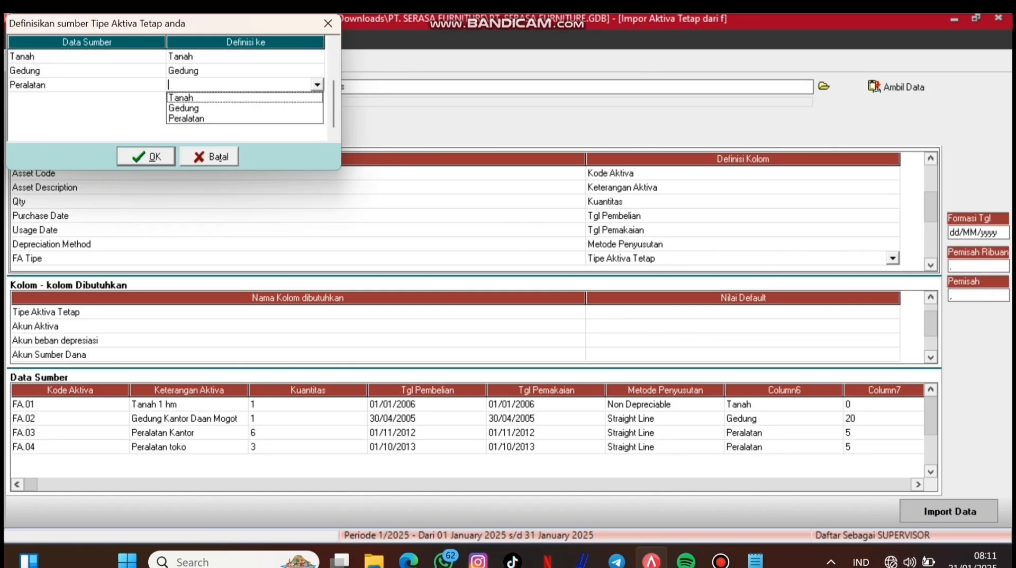
left_click(244, 120)
left_click(146, 156)
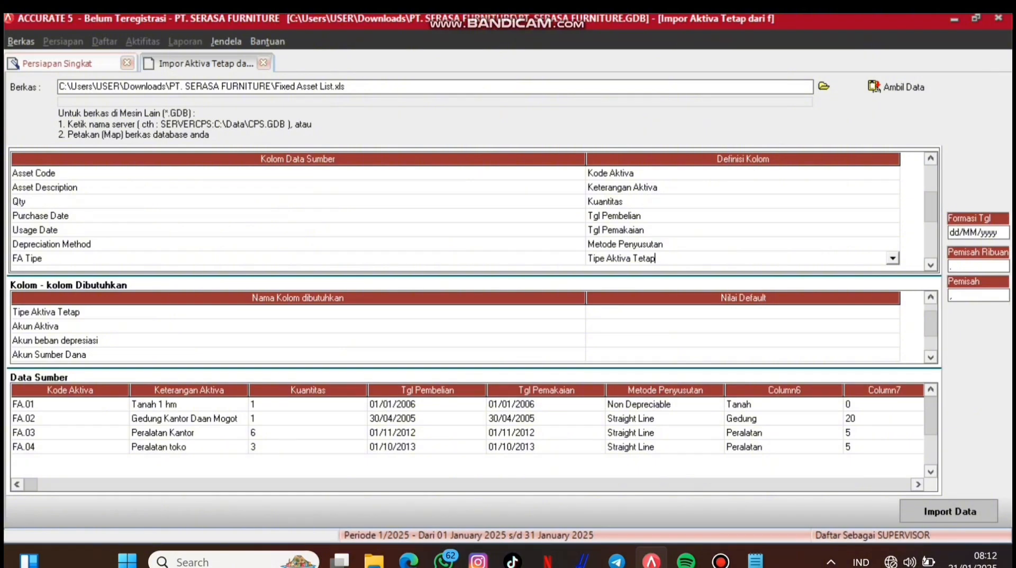
key("Down")
key("Down")
key("Down")
key("Down")
key("Down")
key("Down")
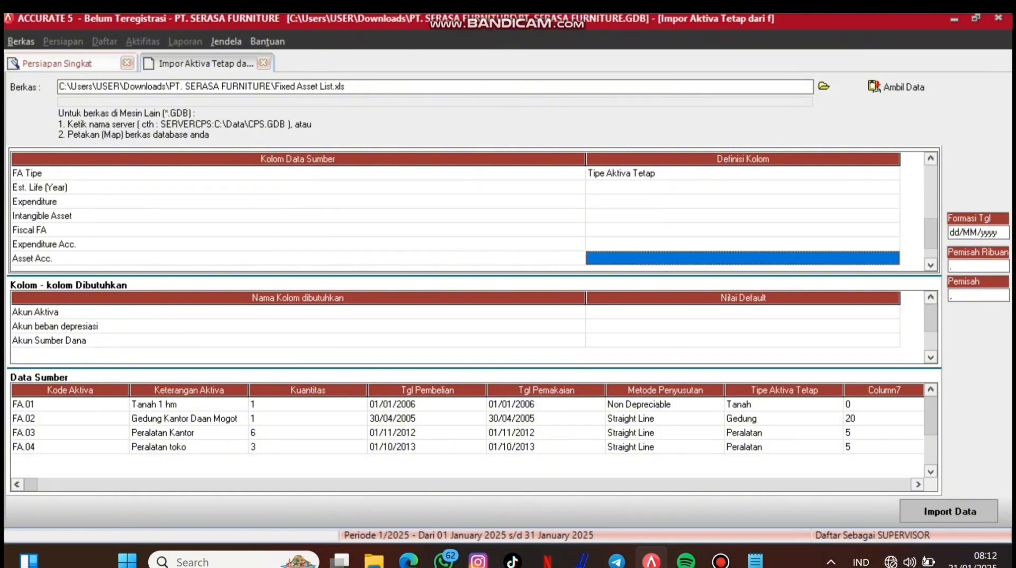
Step: Map Est. Life (Year) to Umur Bulan Aktiva (Tahun) and Expenditure to Sumber Dana
double_click(893, 186)
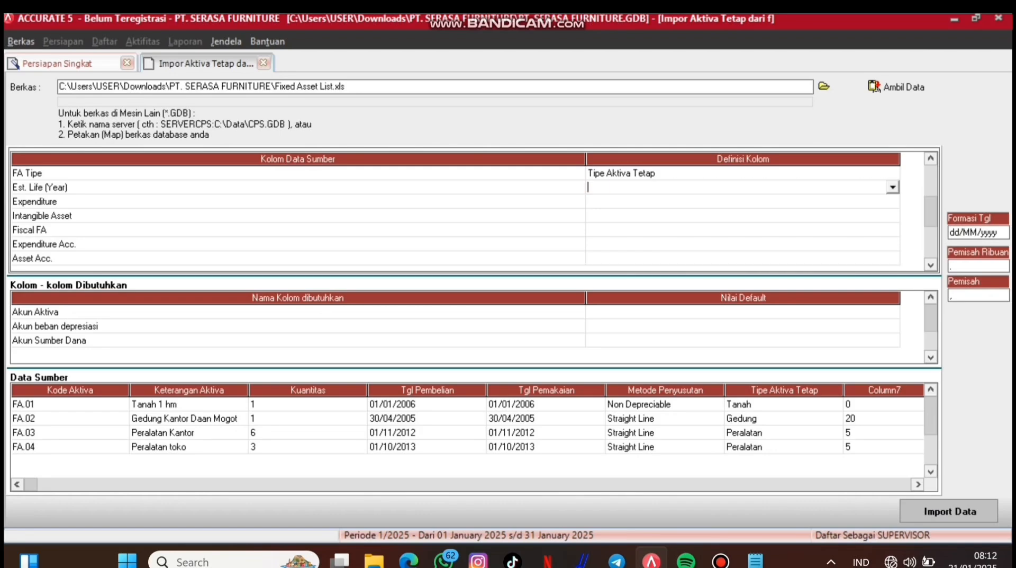
left_click(893, 187)
left_click(640, 210)
key("Down")
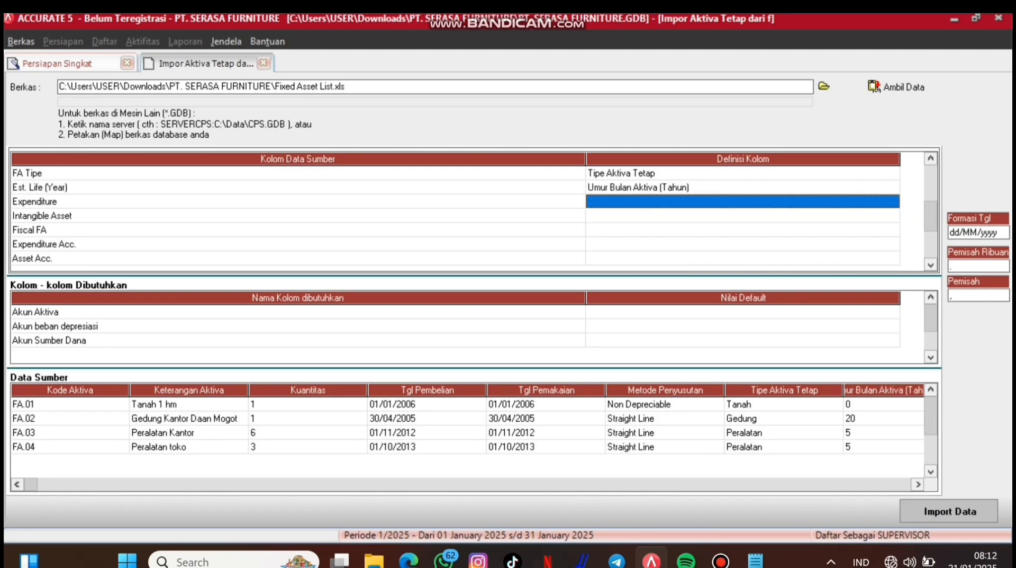
left_click(894, 201)
left_click(893, 202)
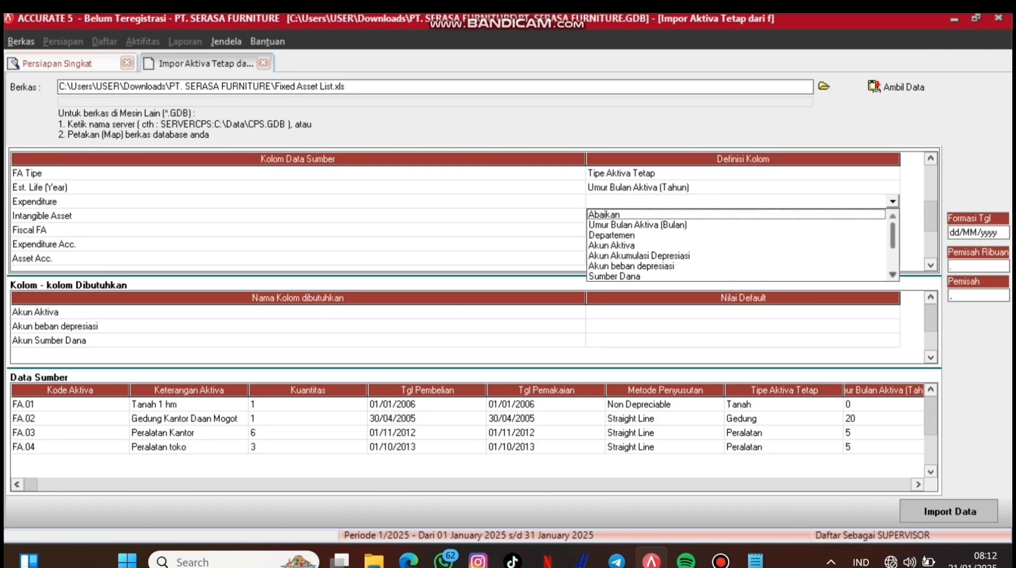
left_click_drag(893, 234, 893, 251)
left_click(614, 235)
Step: Map Intangible Asset to Tidak Berwujud, with False defined as Salah
left_click(893, 215)
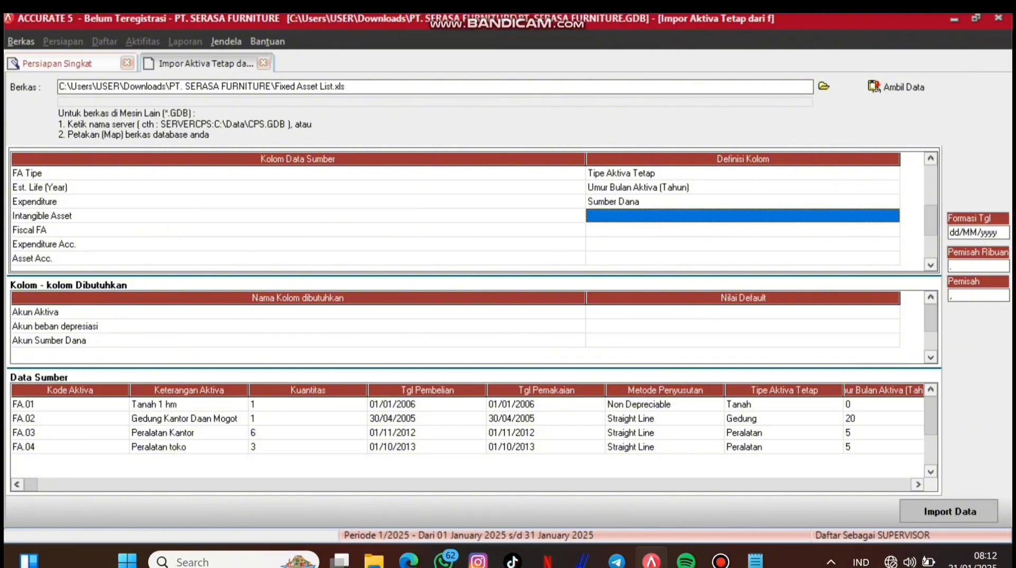
left_click(721, 561)
left_click(714, 60)
left_click(893, 215)
left_click(893, 215)
left_click_drag(893, 244, 893, 263)
left_click(618, 259)
left_click(317, 56)
left_click(317, 56)
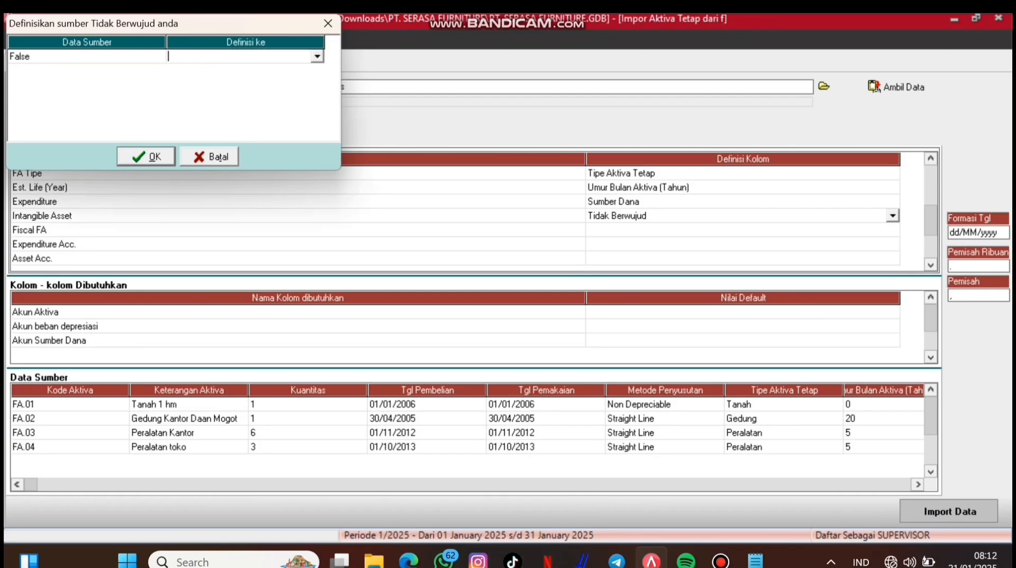
left_click(317, 56)
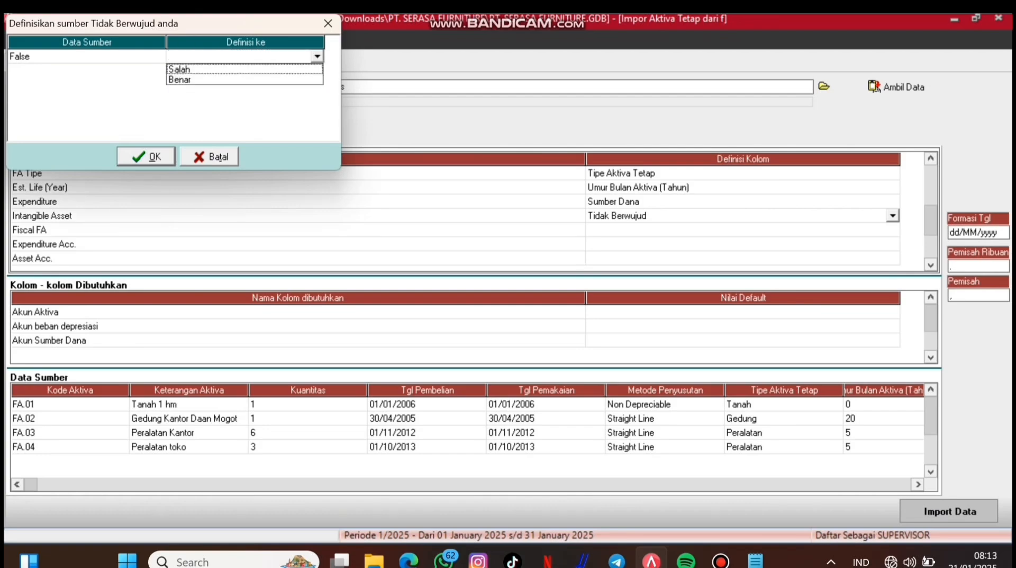
left_click(180, 69)
left_click(146, 157)
Step: Map Fiscal FA to Aktiva Tetap Pajak, with True defined as Benar
left_click(893, 230)
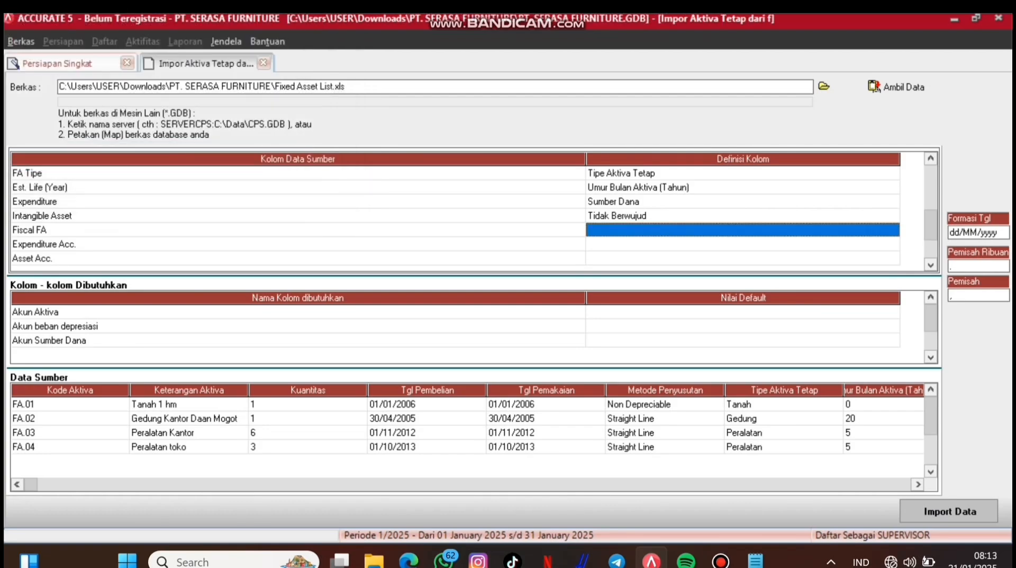
left_click(893, 230)
left_click(894, 230)
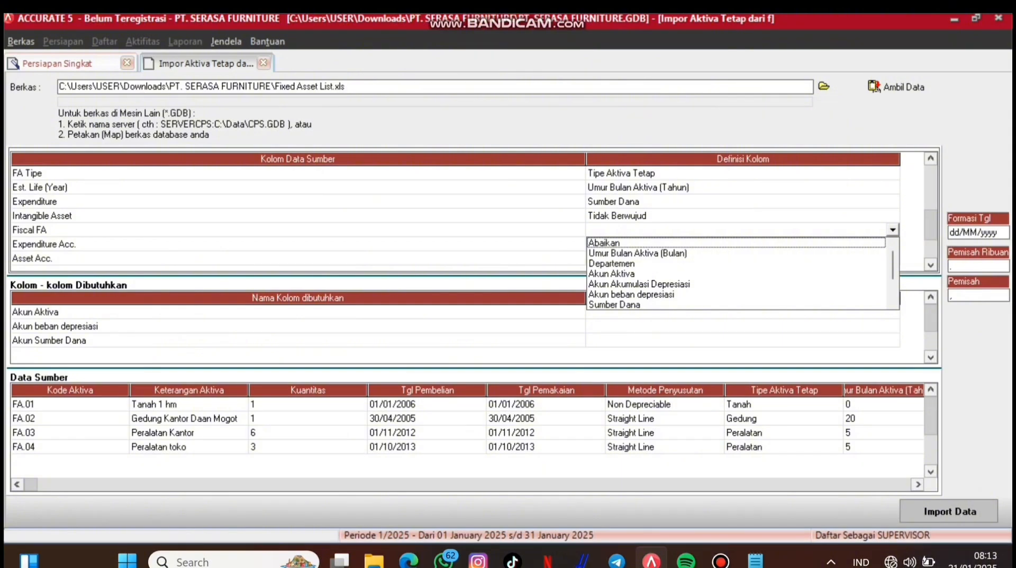
left_click(893, 303)
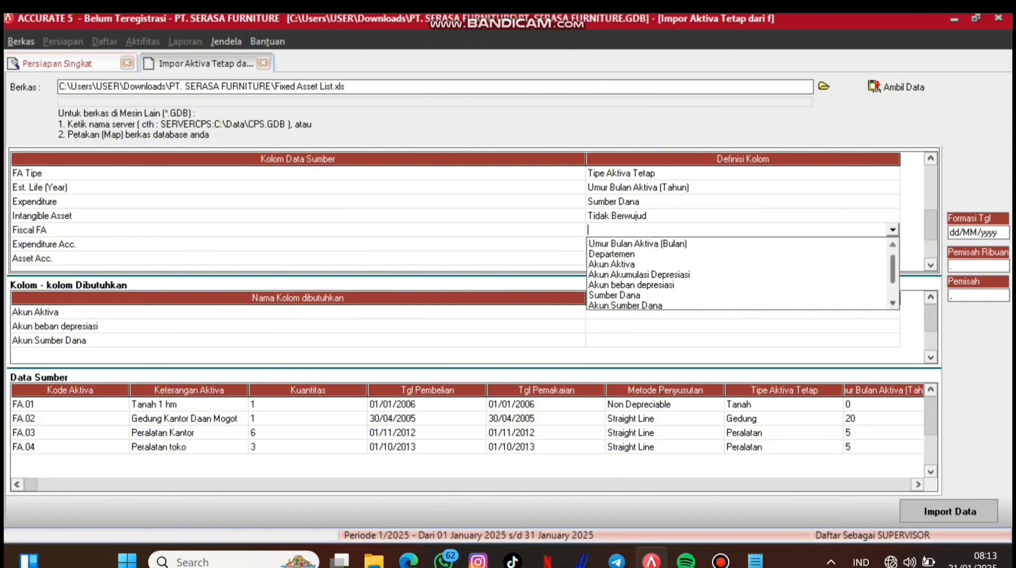
left_click(624, 284)
left_click(317, 56)
left_click(317, 56)
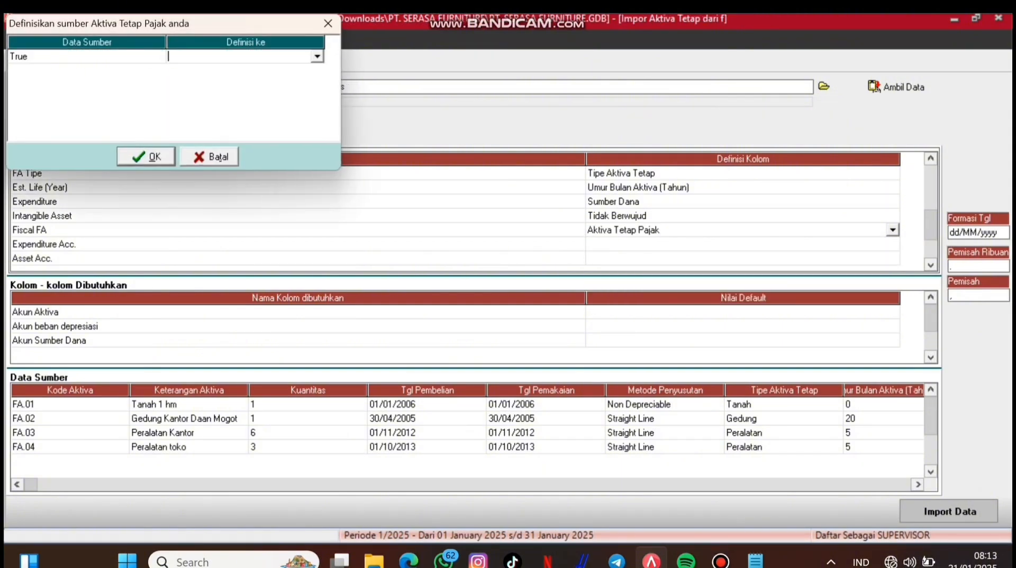
left_click(318, 56)
left_click(180, 79)
Step: Map Expenditure Acc. to Akun Sumber Dana, linking 3103 Opening Balance to the opening balance equity account
left_click(146, 157)
left_click(893, 244)
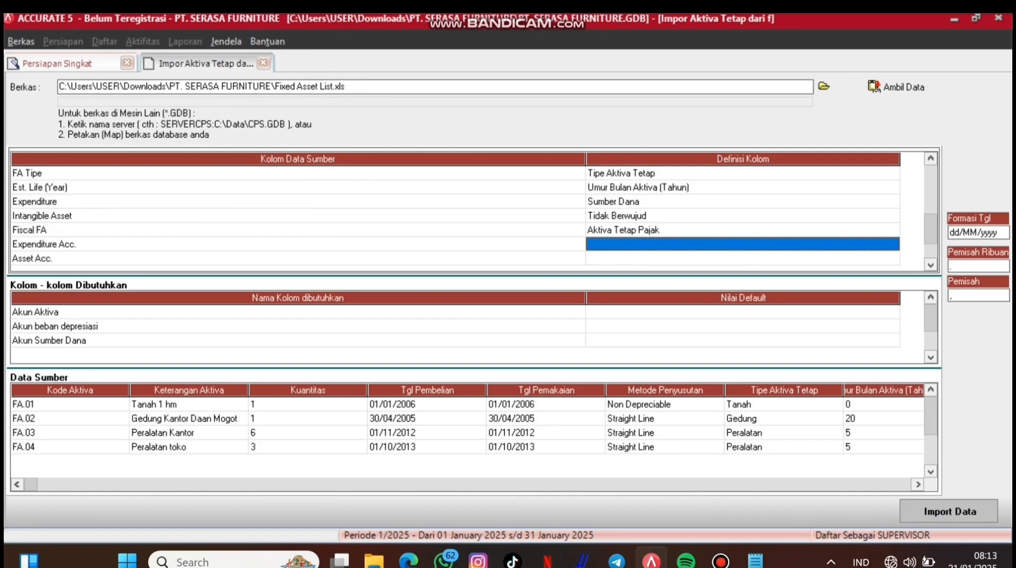
left_click(893, 244)
left_click(893, 244)
left_click_drag(893, 282, 893, 313)
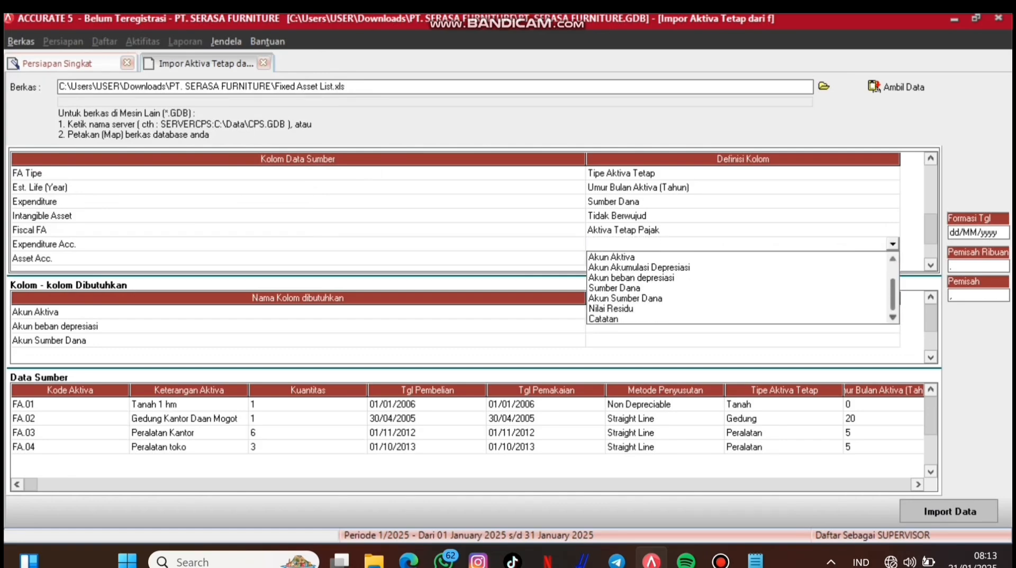
left_click(624, 298)
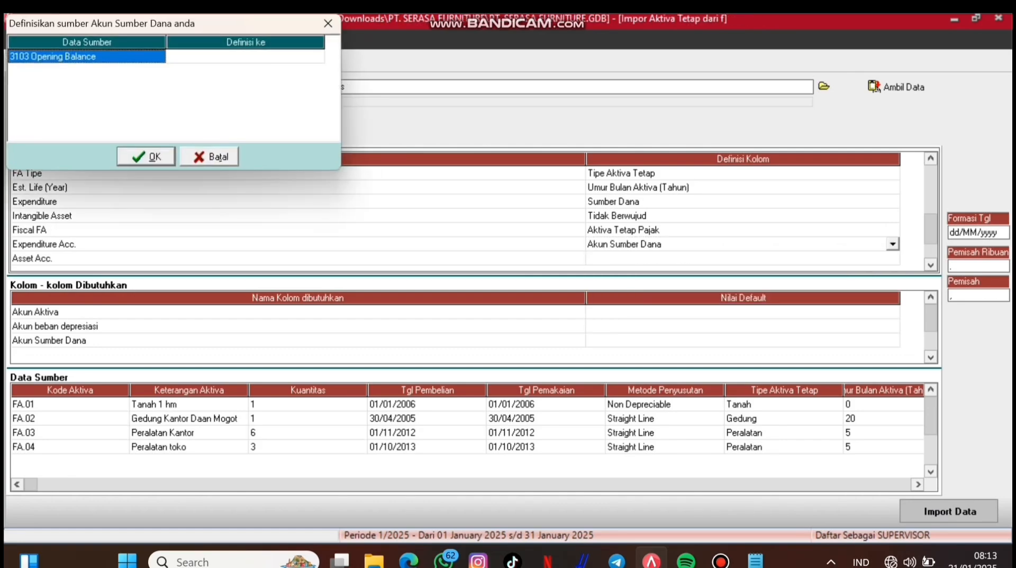
left_click(317, 56)
left_click(318, 56)
left_click(212, 80)
left_click(146, 156)
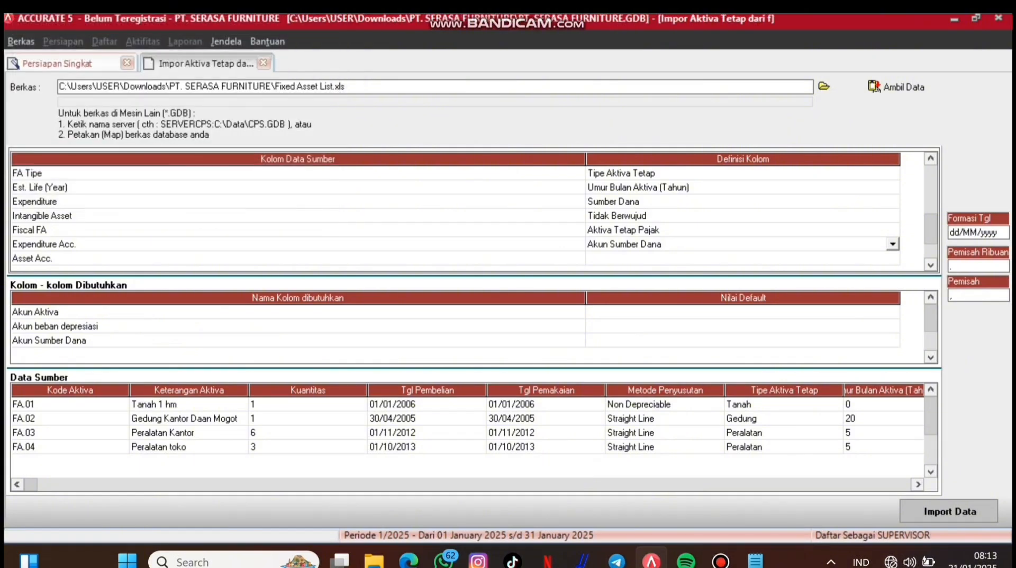
left_click(893, 259)
left_click(893, 258)
left_click(893, 259)
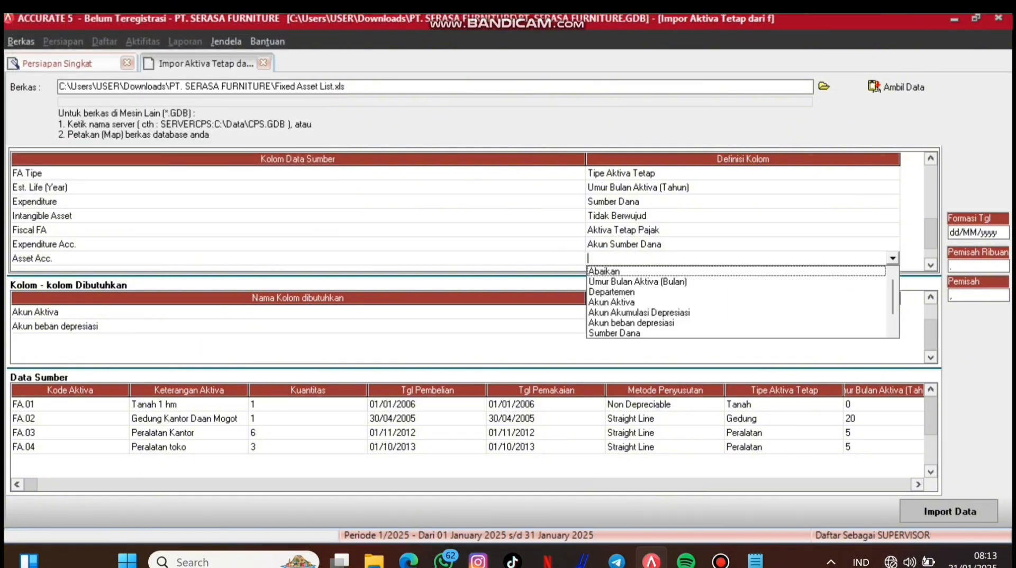
Step: Map Asset Acc. to Akun Aktiva, linking 1601 Tanah, 1602 Gedung and 1603 Peralatan to their accounts
left_click(612, 303)
left_click(317, 56)
left_click(318, 56)
left_click(317, 56)
left_click(214, 69)
left_click(317, 71)
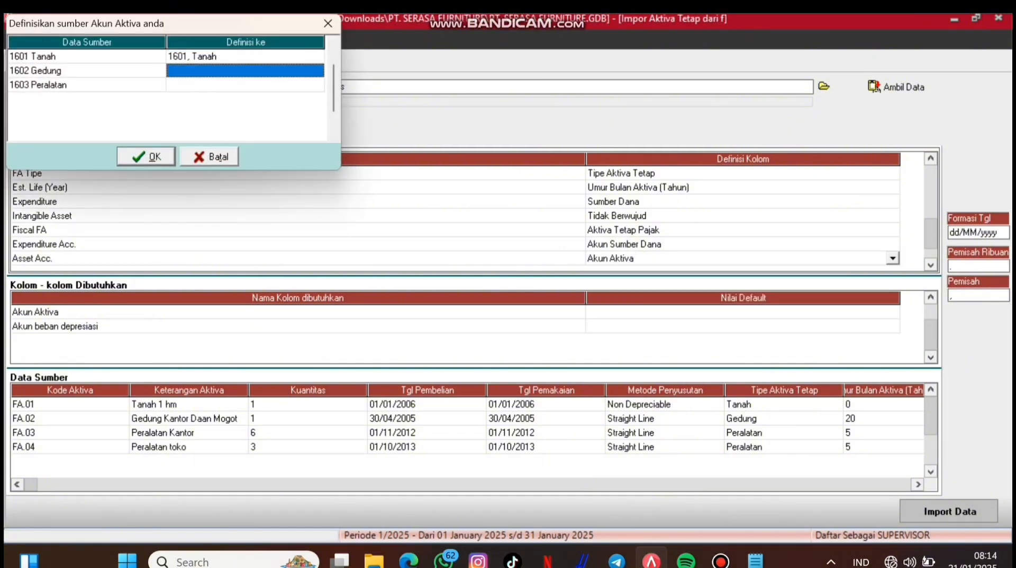
left_click(317, 71)
left_click(317, 71)
left_click(214, 94)
left_click(317, 84)
left_click(317, 85)
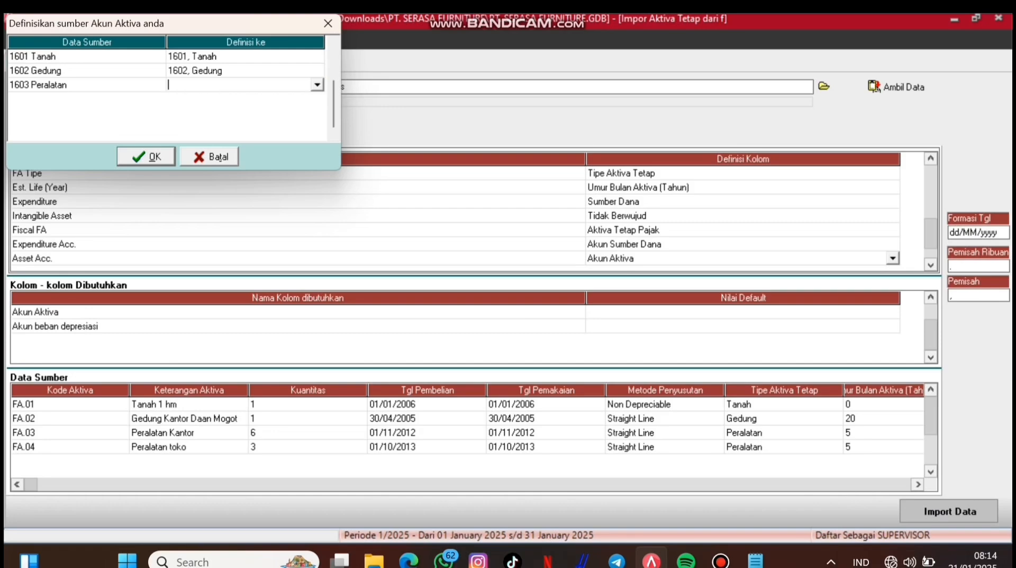
left_click(317, 85)
left_click(214, 117)
left_click(146, 156)
left_click(931, 264)
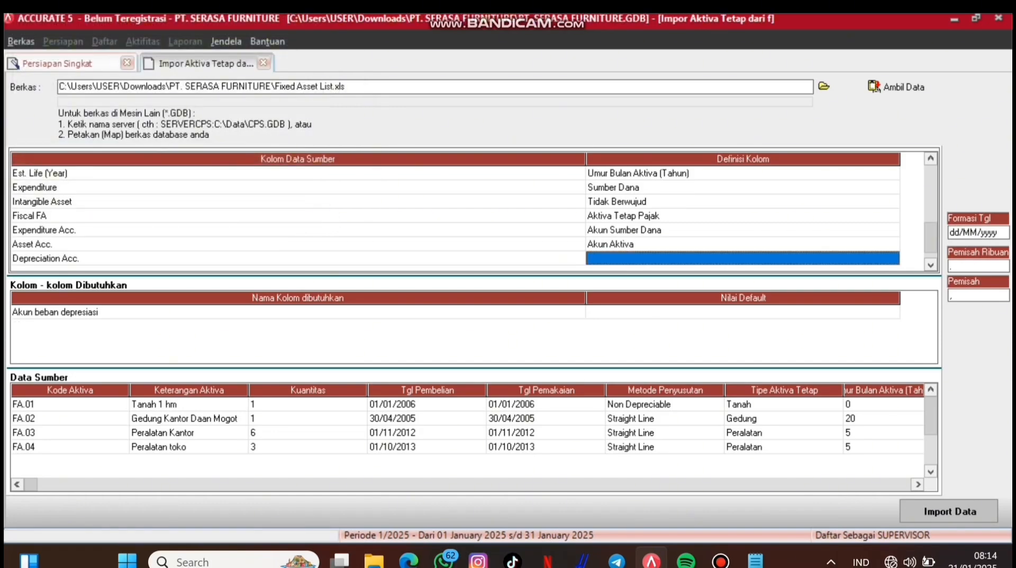
Step: Mistakenly map Depreciation Acc. to Akun Akumulasi Depresiasi, then cancel that definition
left_click(930, 265)
left_click(893, 244)
left_click(894, 244)
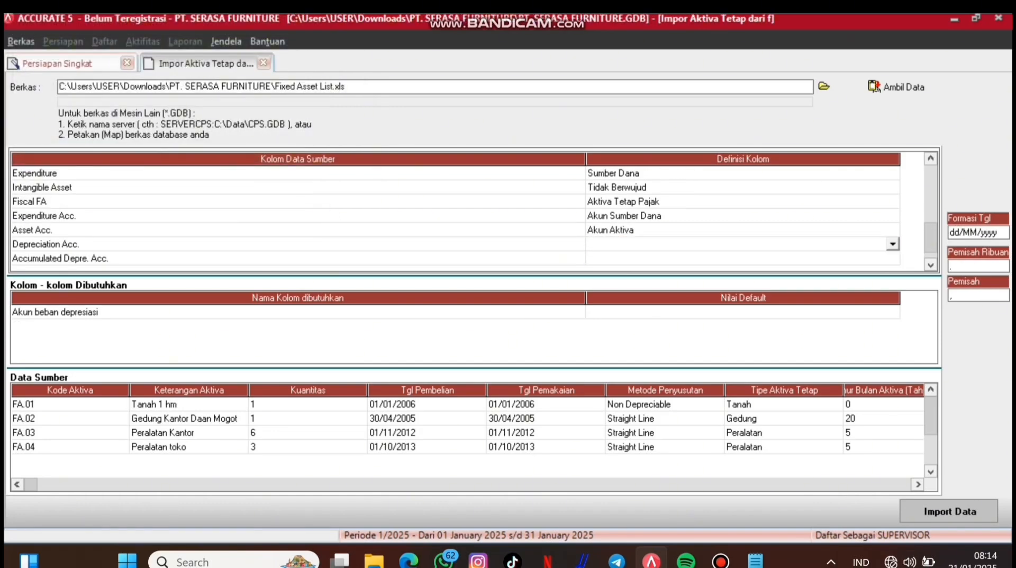
left_click(894, 244)
left_click(893, 317)
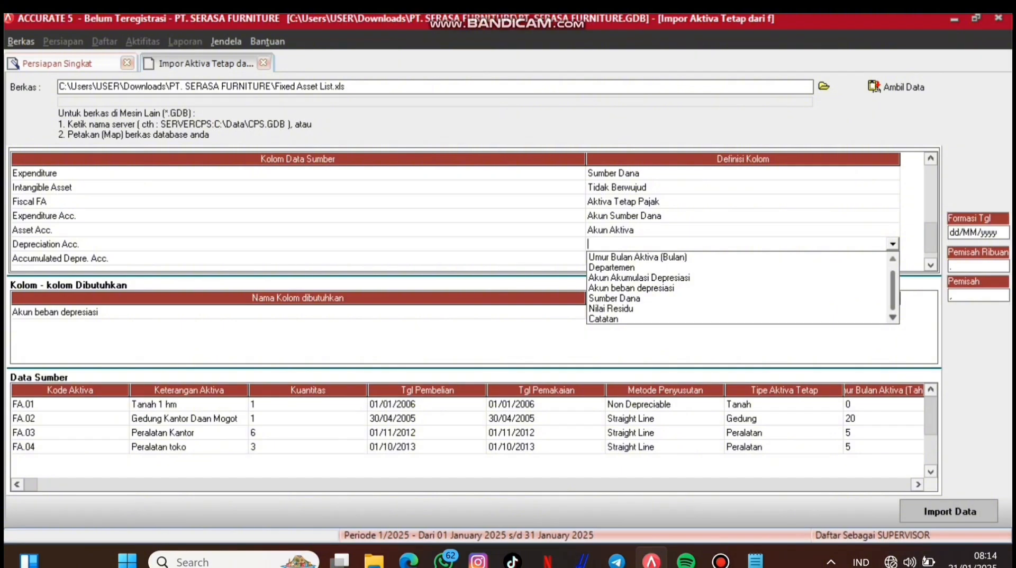
left_click(639, 277)
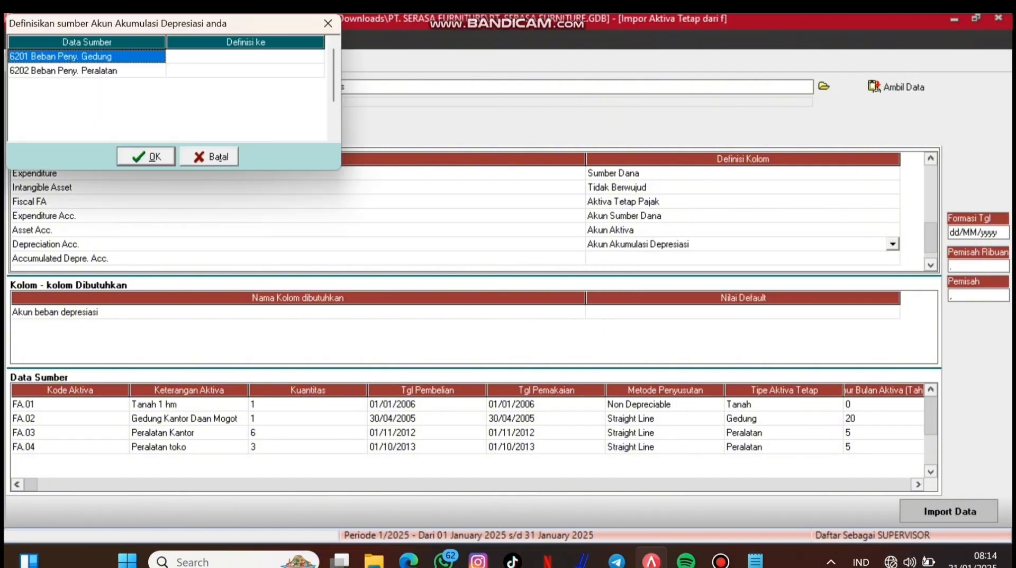
left_click(317, 56)
left_click(317, 57)
left_click(317, 56)
left_click(312, 69)
left_click(314, 70)
left_click(316, 70)
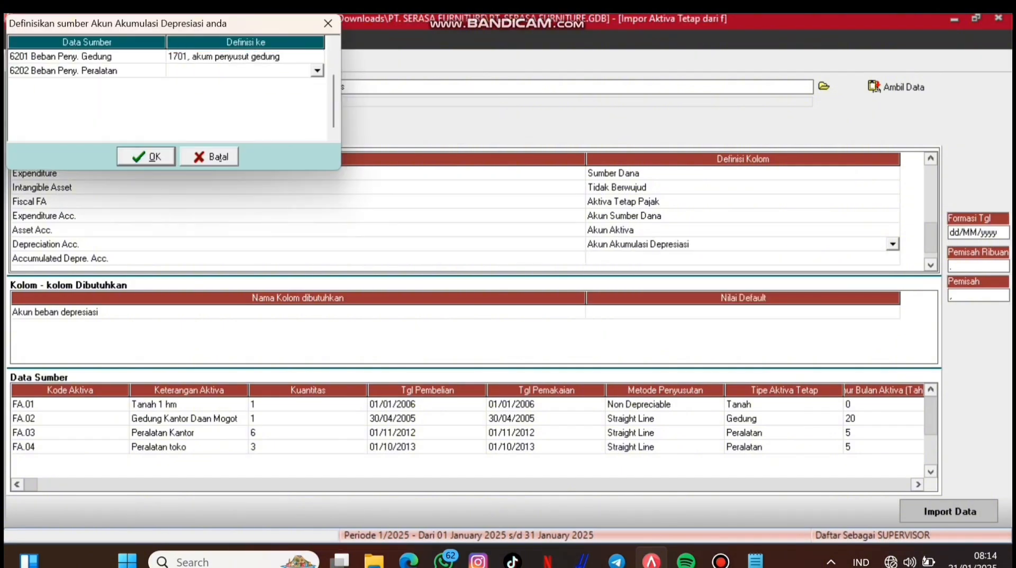
left_click(328, 23)
Step: Map Depreciation Acc. to Akun beban depresiasi, linking 6201 and 6202 to the depreciation expense accounts
left_click(893, 244)
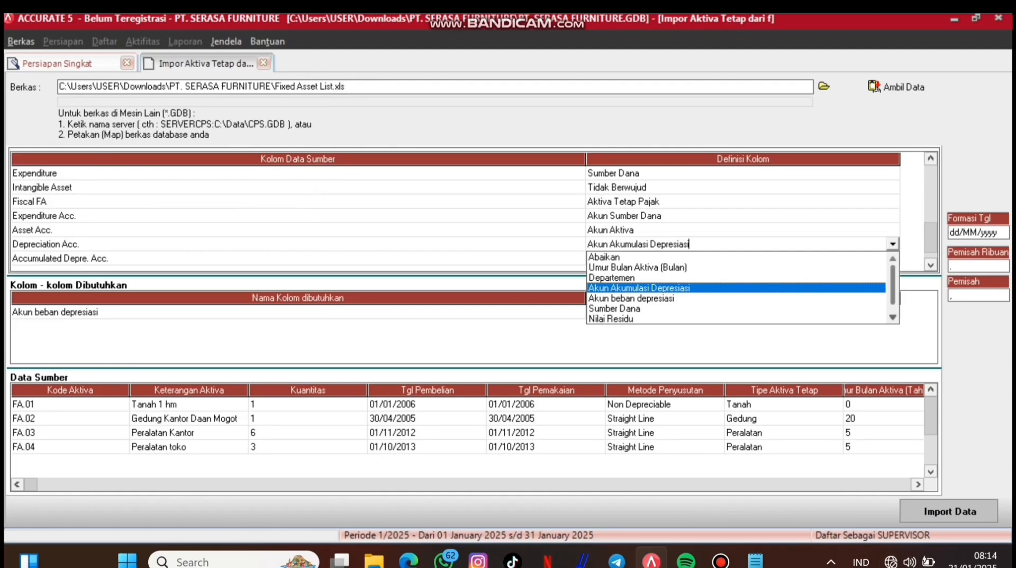
left_click(893, 317)
left_click(640, 288)
left_click(317, 56)
left_click(317, 57)
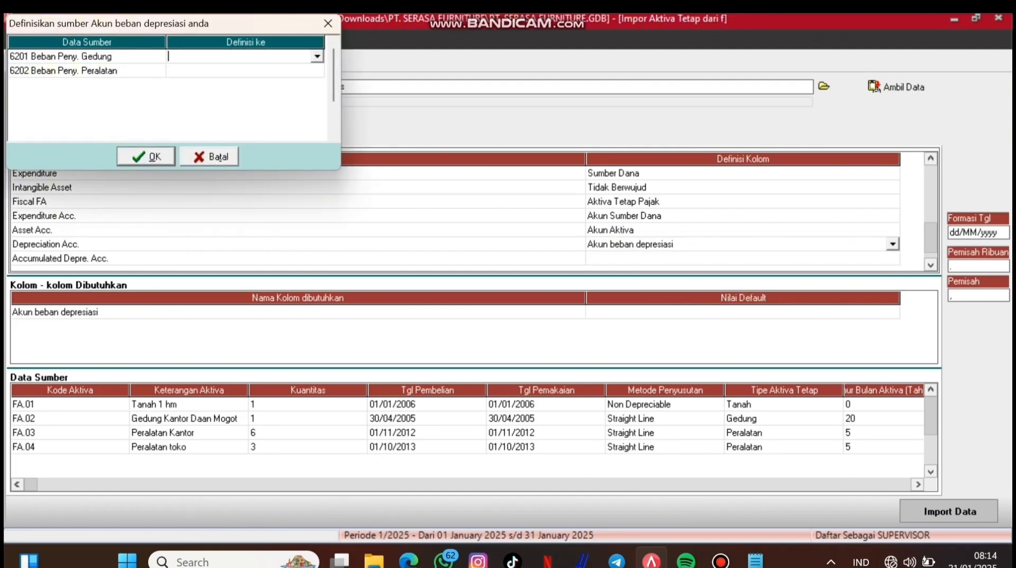
left_click(317, 57)
left_click(324, 129)
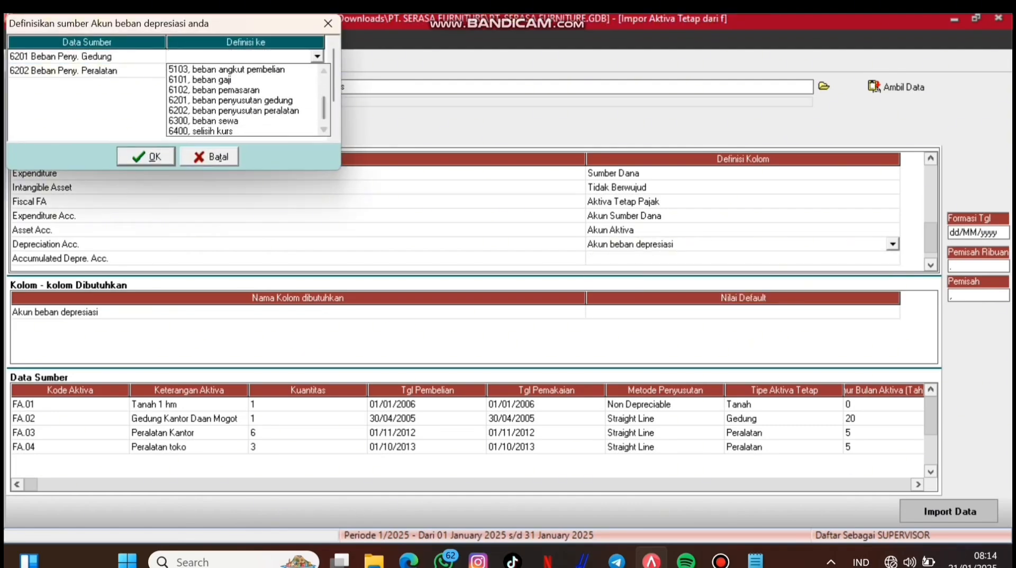
left_click(241, 100)
left_click(317, 70)
left_click(317, 70)
left_click(317, 70)
left_click_drag(324, 102, 324, 122)
left_click(241, 125)
left_click(147, 157)
Step: Map Accumulated Depre. Acc. to Akun Akumulasi Depresiasi, linking 1701 and 1702 to their accounts
left_click(893, 258)
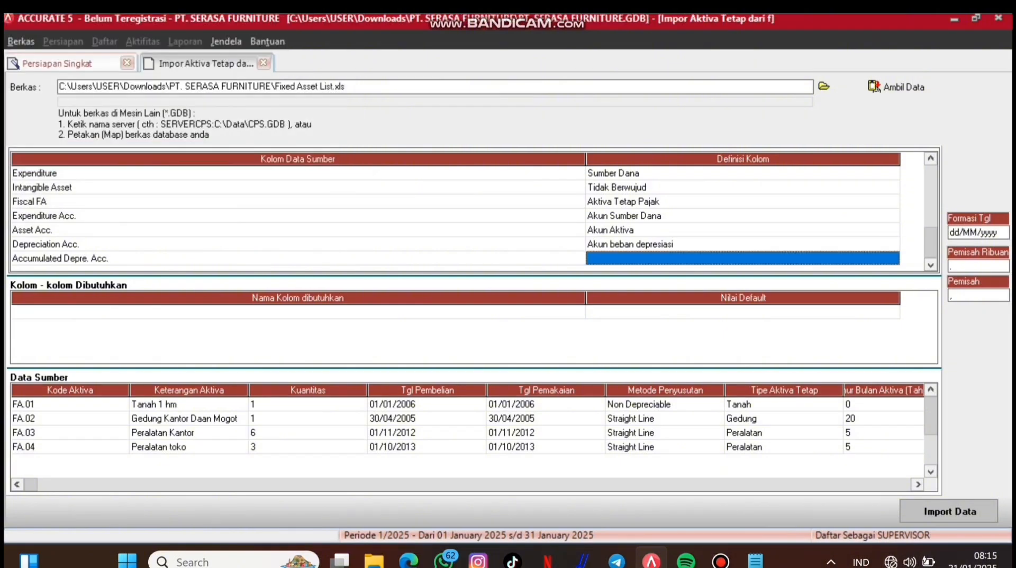
left_click(893, 258)
left_click(893, 258)
left_click(694, 302)
left_click(317, 57)
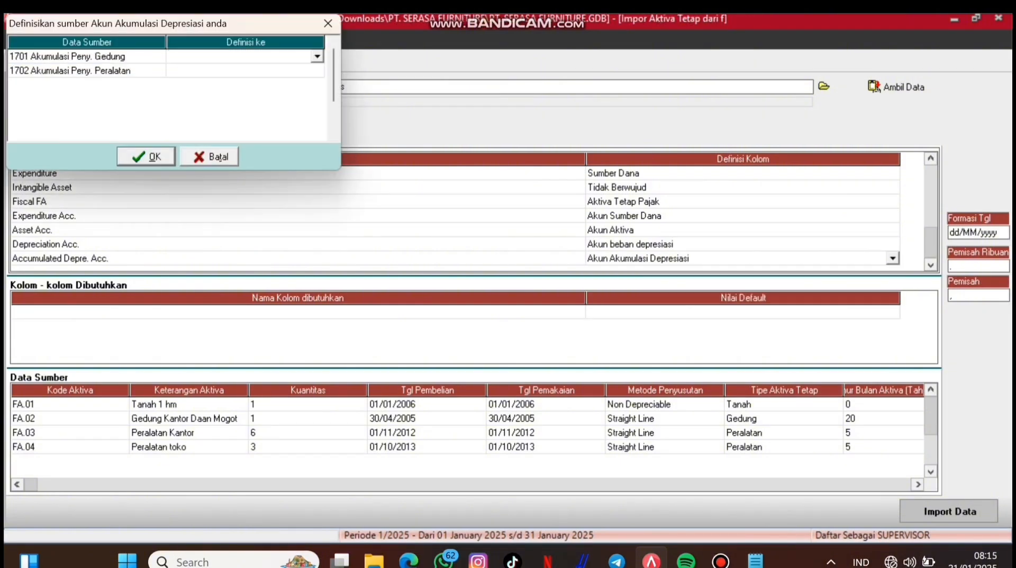
left_click(317, 56)
left_click(297, 69)
left_click(317, 70)
left_click(318, 70)
left_click(317, 70)
left_click(228, 94)
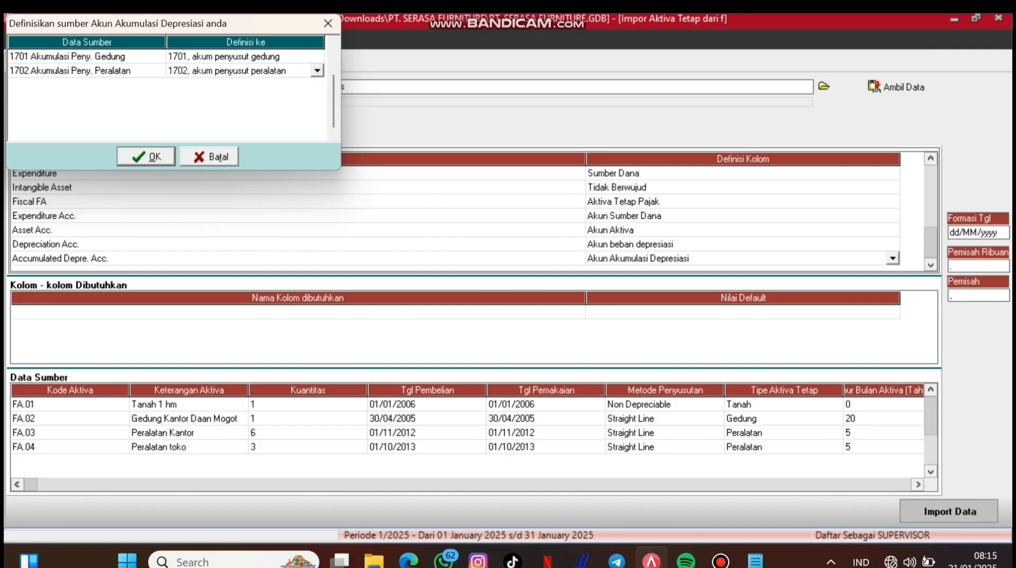
left_click(146, 157)
left_click(893, 258)
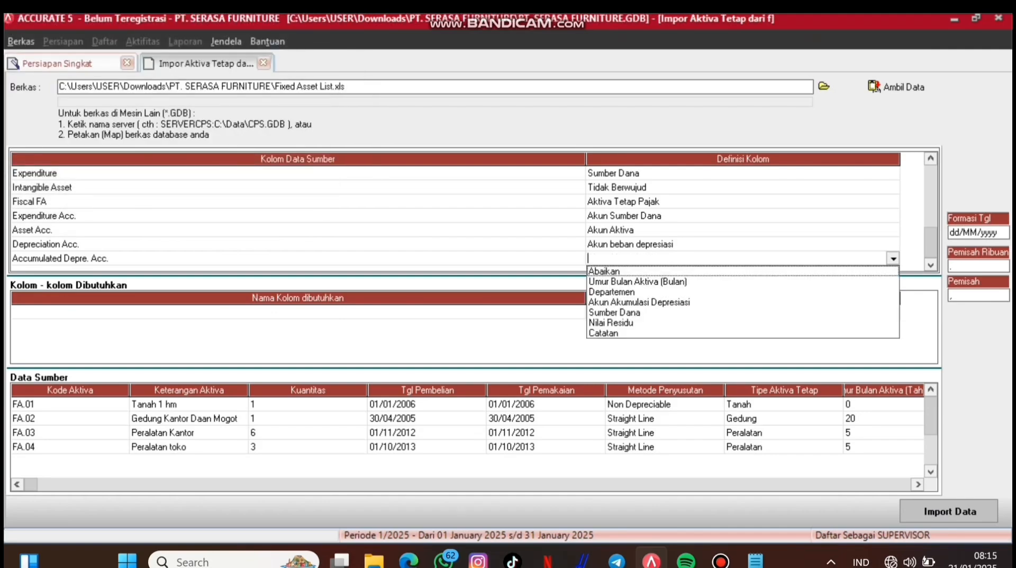
left_click(693, 301)
left_click(147, 157)
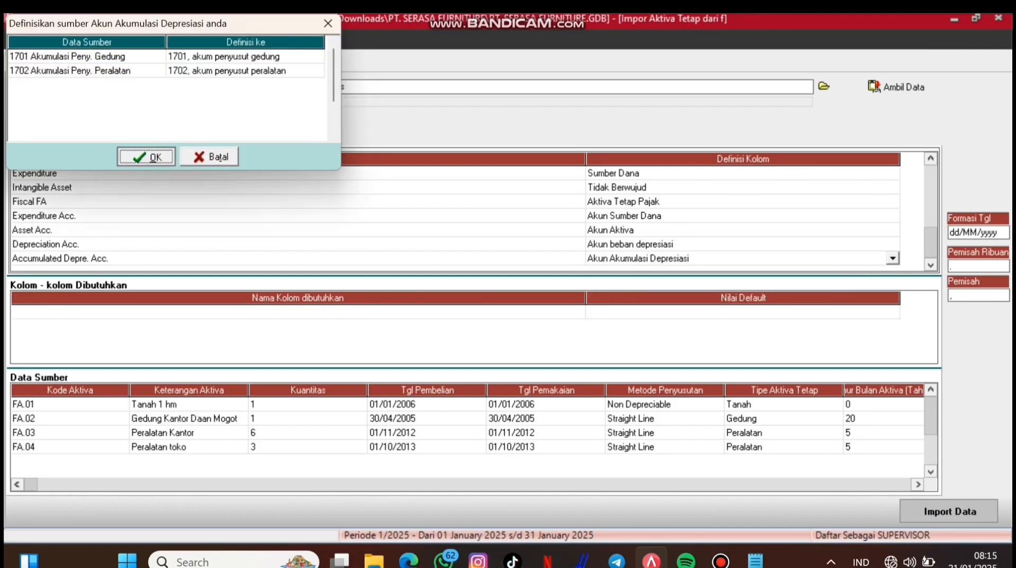
Step: Map Depreciation Method to Metode Penyusutan, defining Non Depreciable as Tidak terdepresiasi, after the unmapped-method warning
left_click(950, 511)
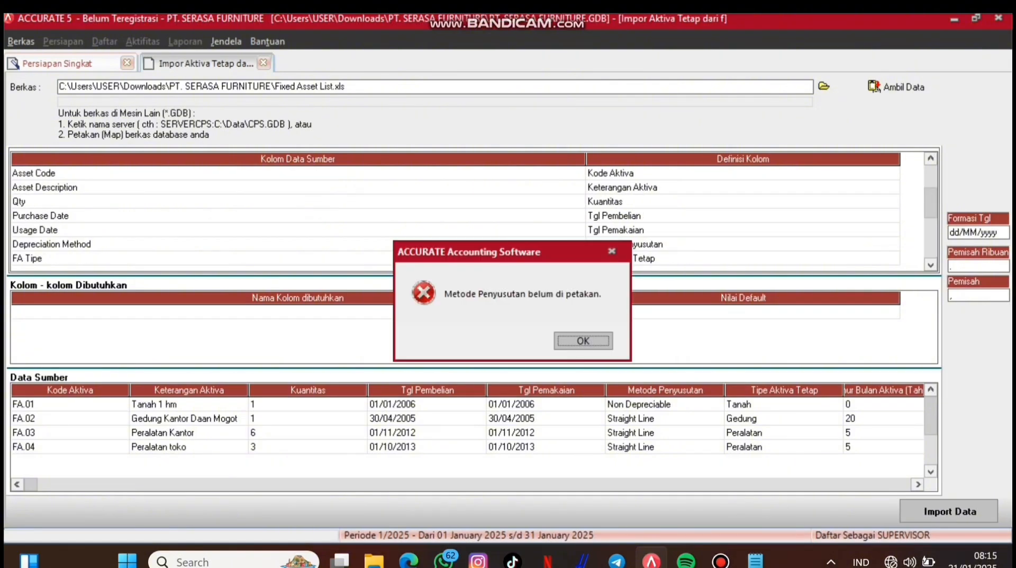
left_click(584, 340)
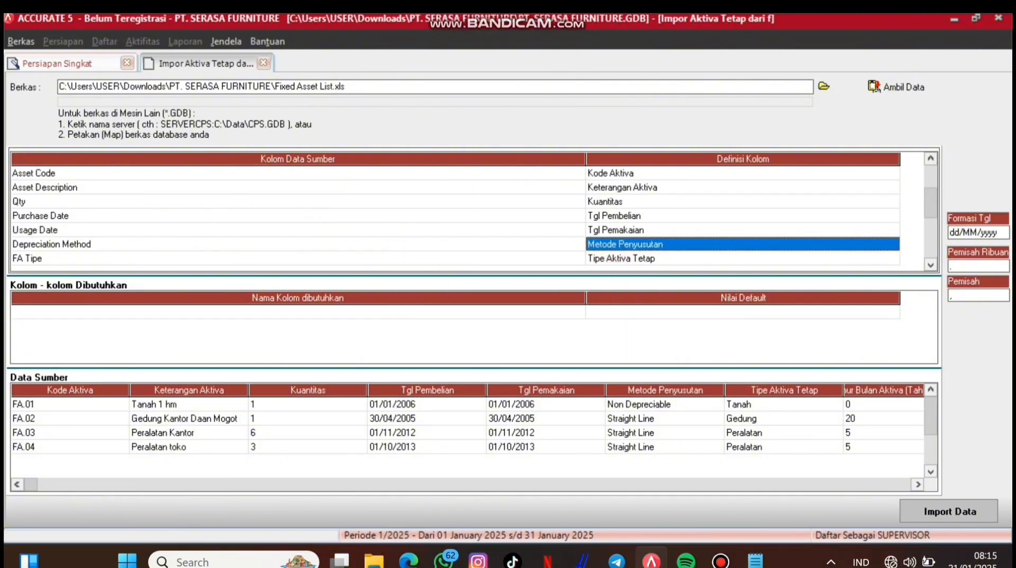
left_click(741, 245)
left_click(893, 245)
left_click(627, 277)
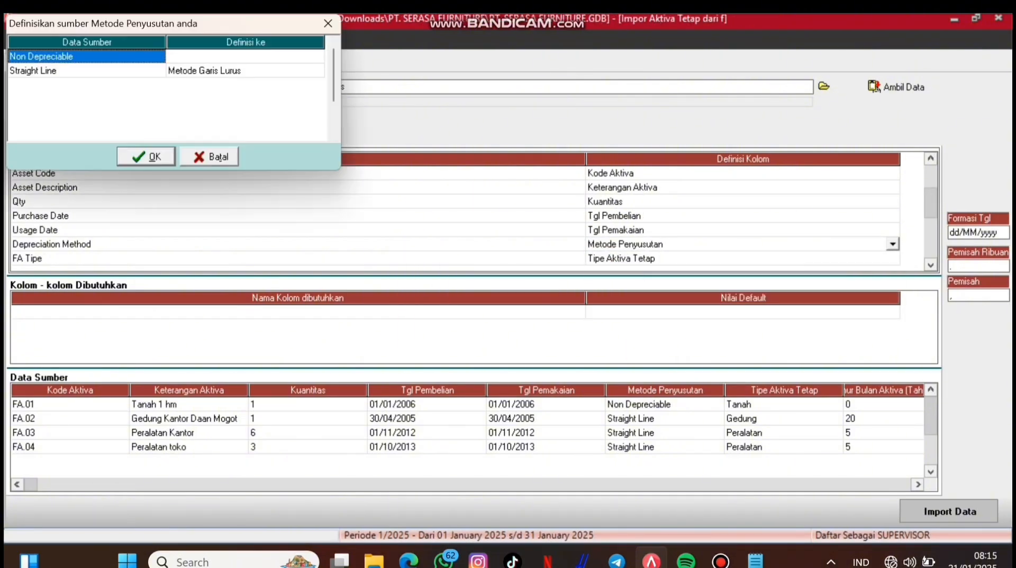
left_click(246, 57)
left_click(317, 56)
left_click(222, 69)
left_click(146, 157)
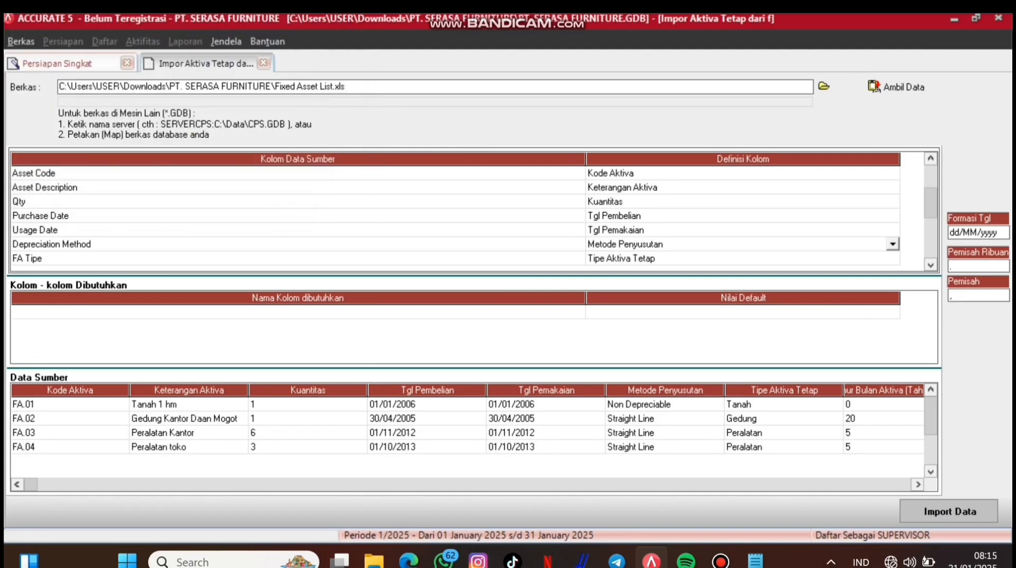
Step: Import fixed assets FA.01–FA.04 and advance the wizard past the trial balance to the Selamat page
left_click(950, 511)
key("Return")
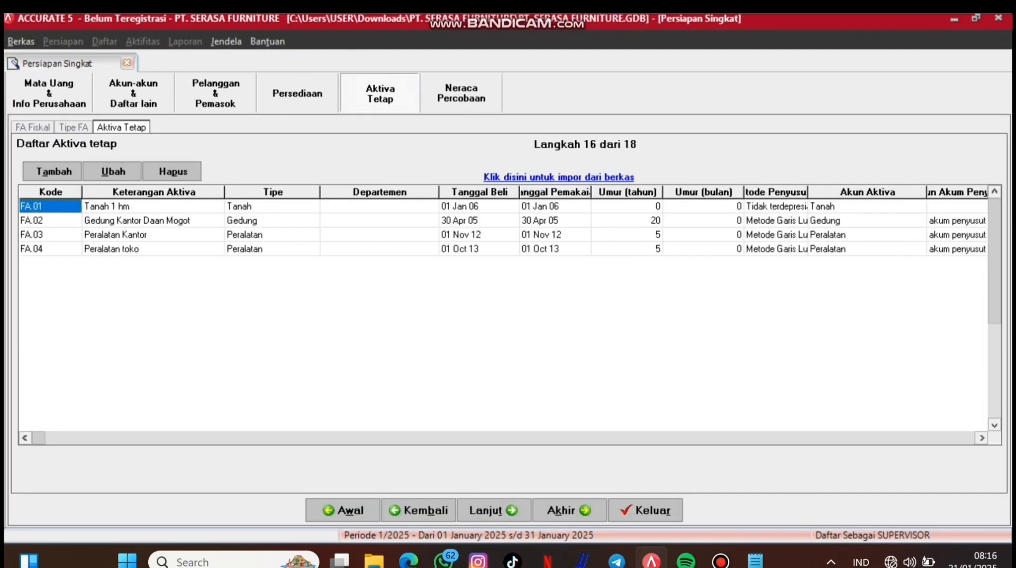
left_click(494, 510)
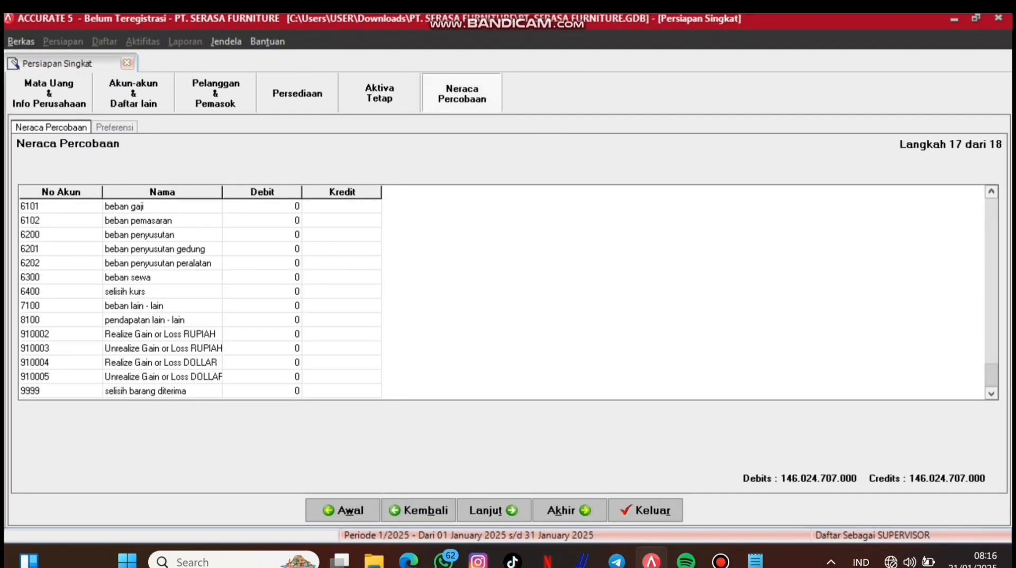
left_click(494, 510)
left_click(494, 510)
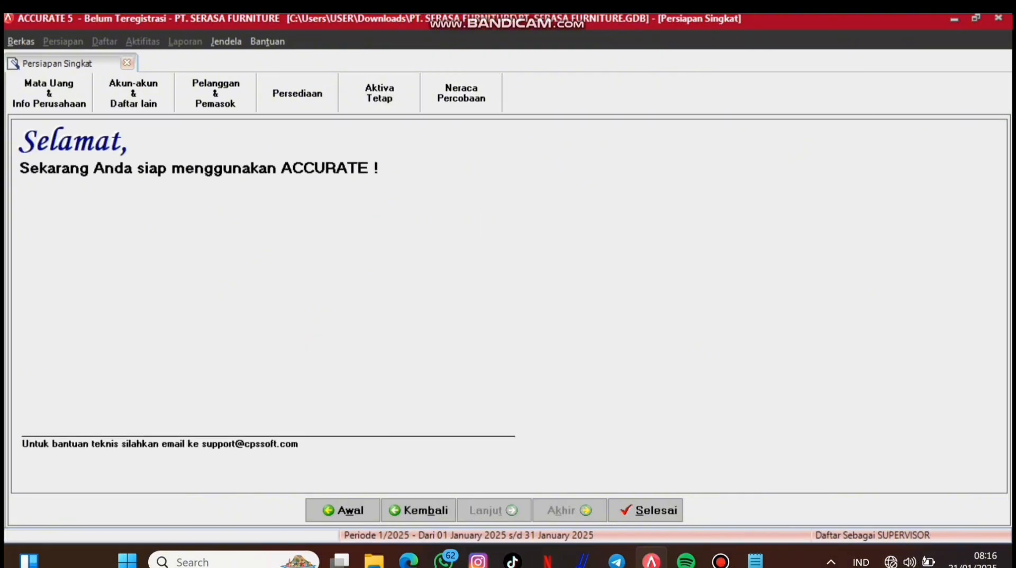
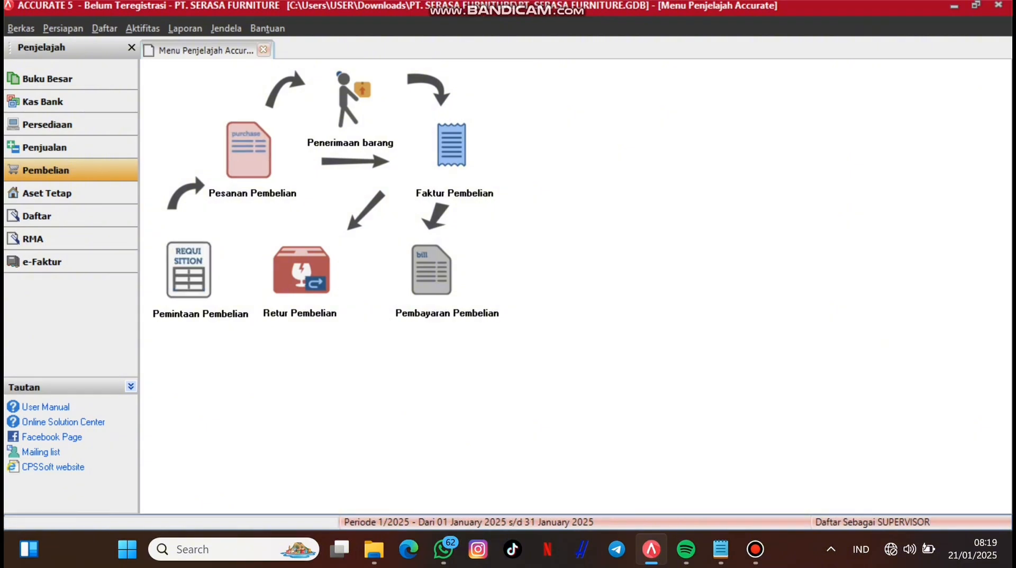
Step: Start a new purchase requisition numbered MF/PO-0700, dated 05/04/2024
left_click(189, 270)
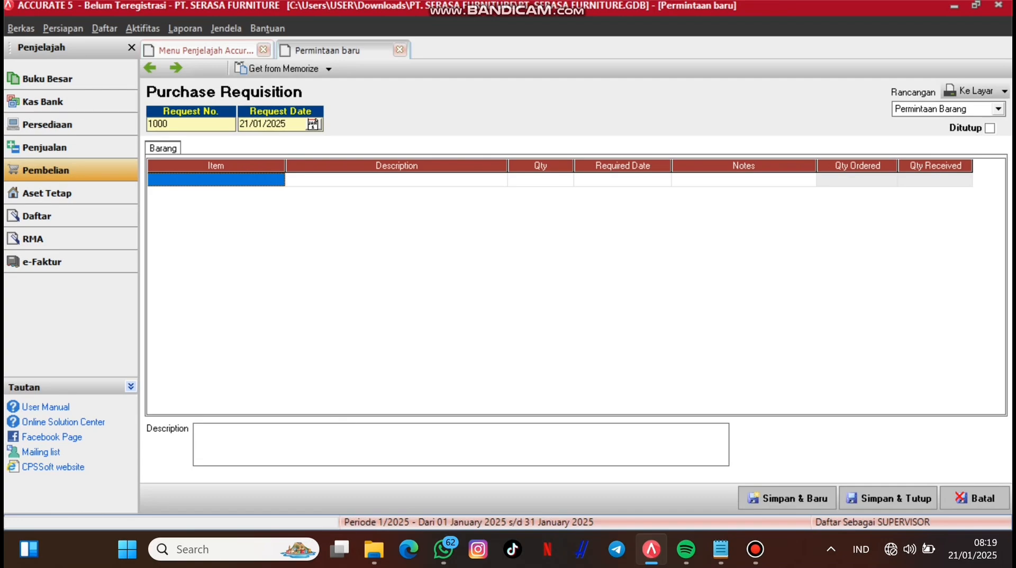
left_click(171, 124)
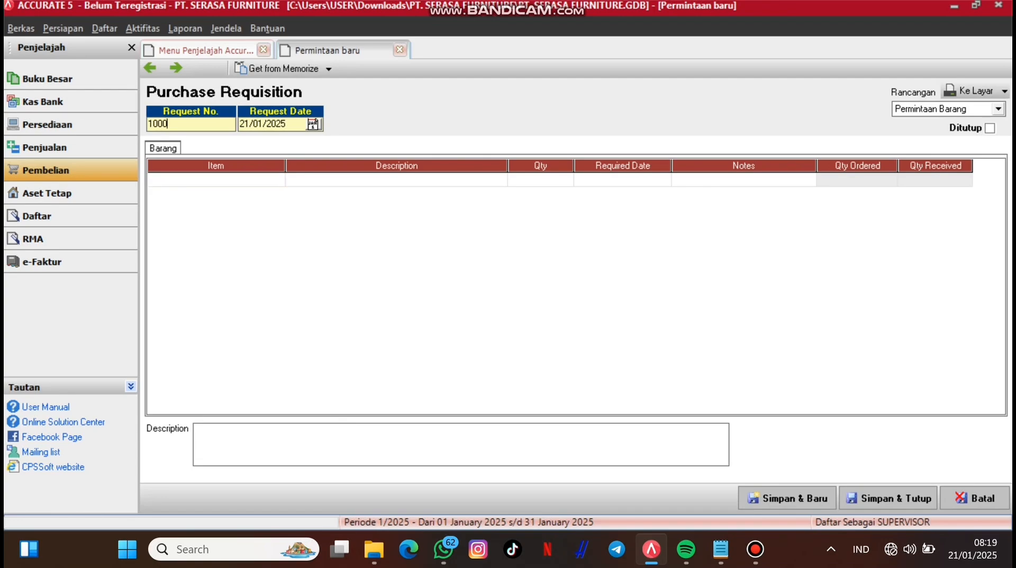
key("BackSpace")
key("BackSpace")
key("BackSpace")
key("BackSpace")
type("MF/PO-0700")
key("Tab")
type("05/04/2024")
key("Tab")
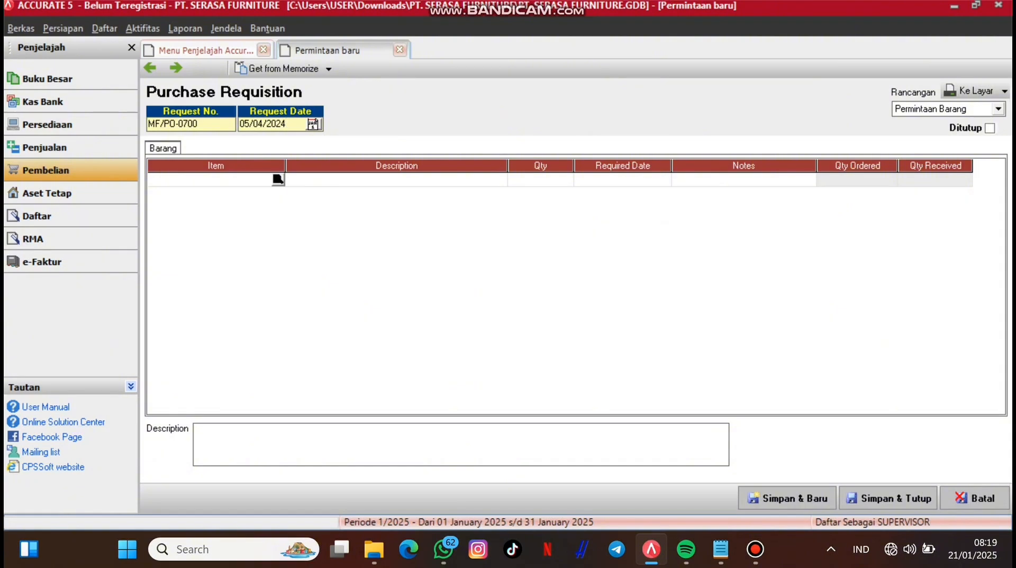
Step: Add MK-0001 Meja Kantor 0-001 with quantity 15, required by 05/04/2024
left_click(278, 179)
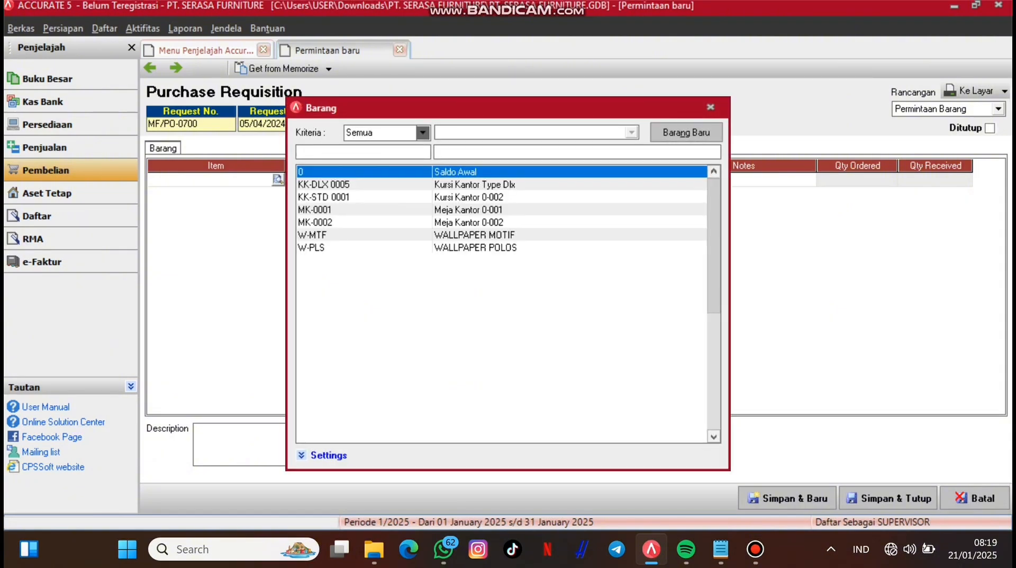
double_click(468, 210)
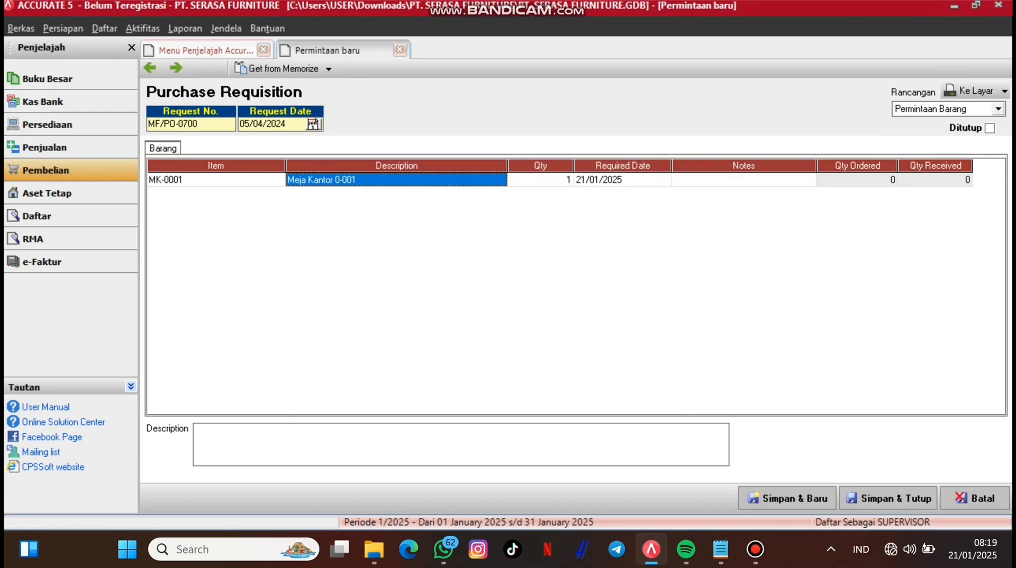
key("Tab")
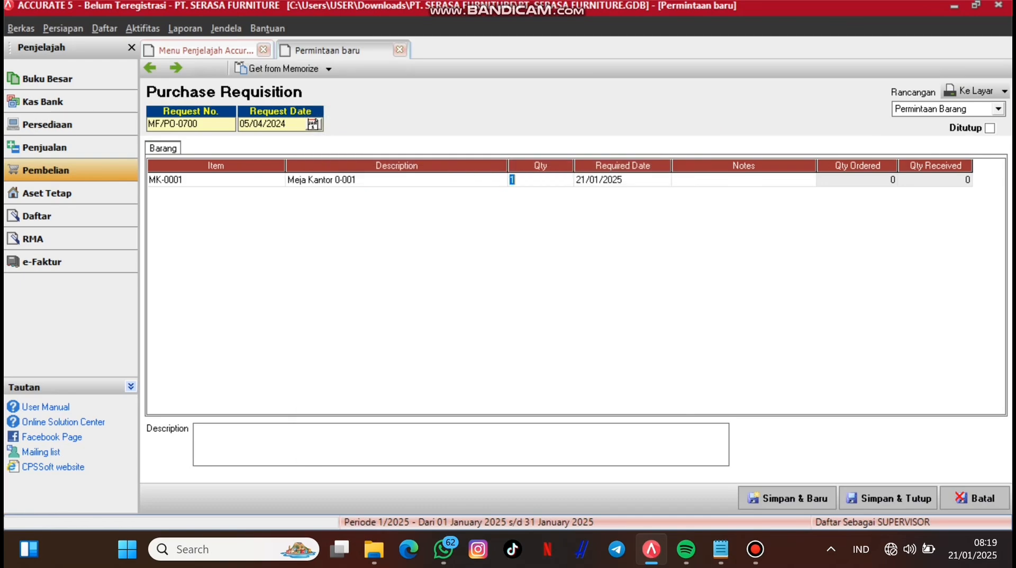
type("15")
key("Tab")
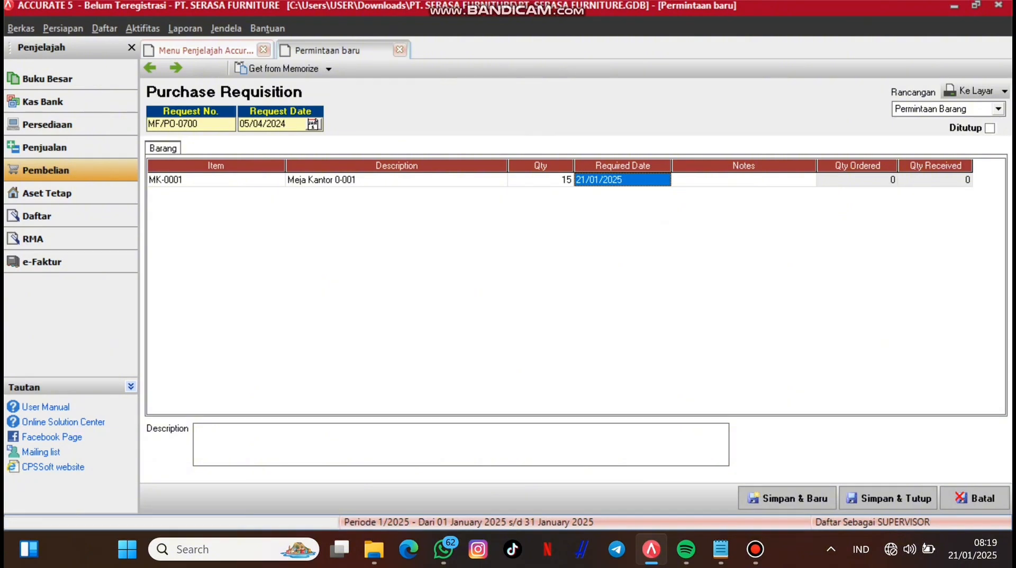
type("05/")
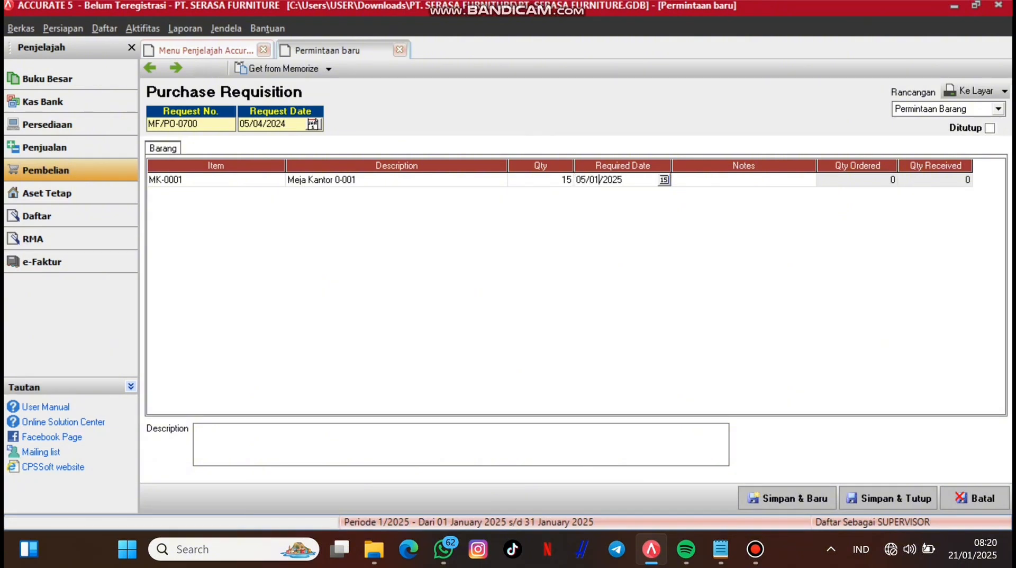
type("04/2024")
key("Tab")
key("Tab")
key("Tab")
key("Tab")
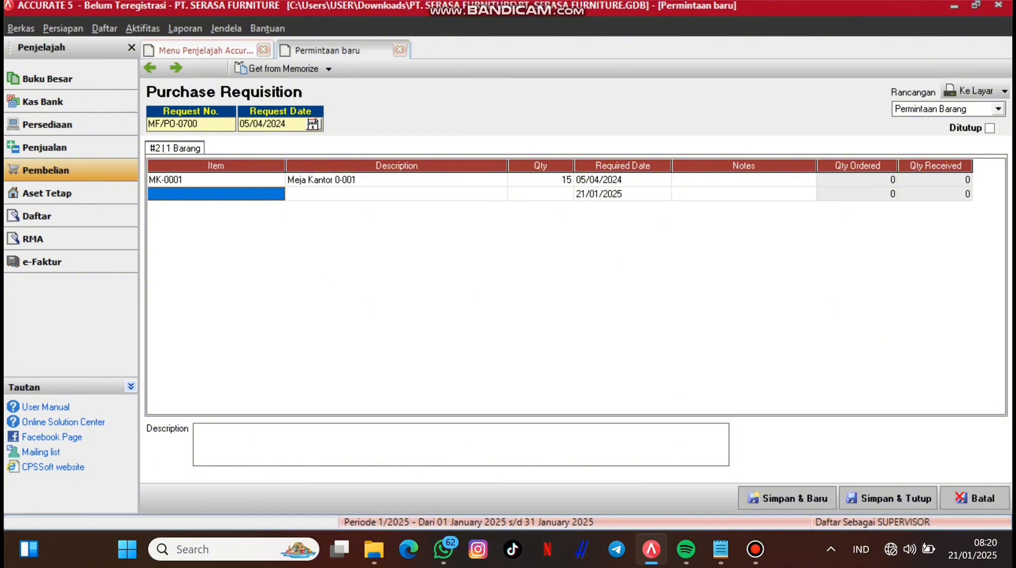
Step: Add MK-0002 as the second line with quantity 20
left_click(216, 194)
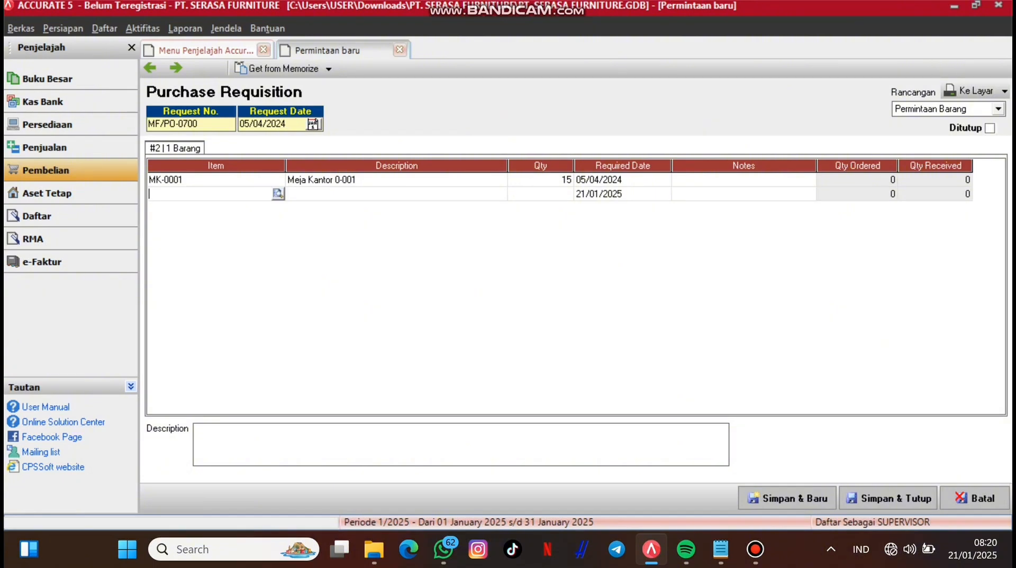
left_click(278, 193)
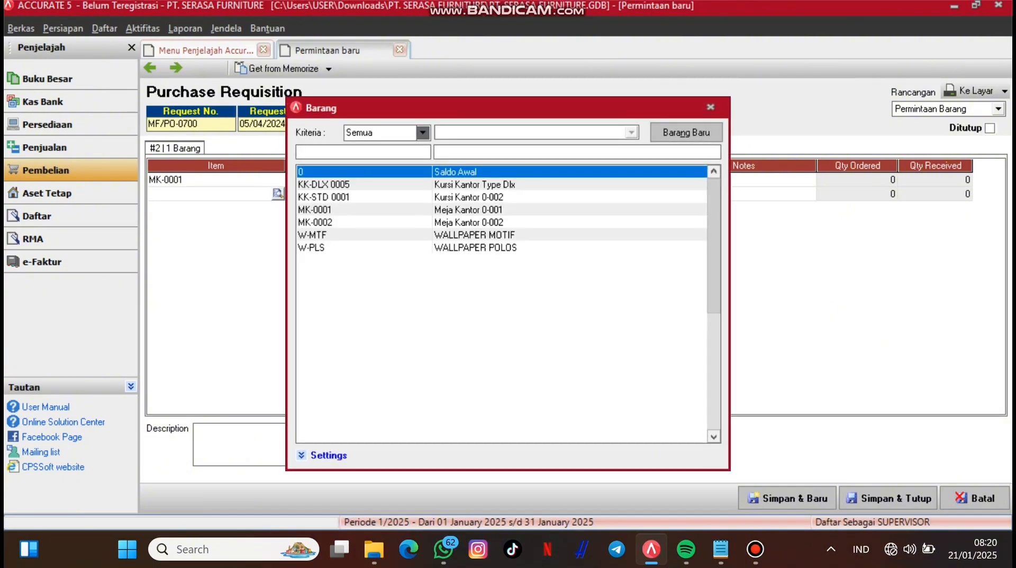
left_click(365, 222)
key("Return")
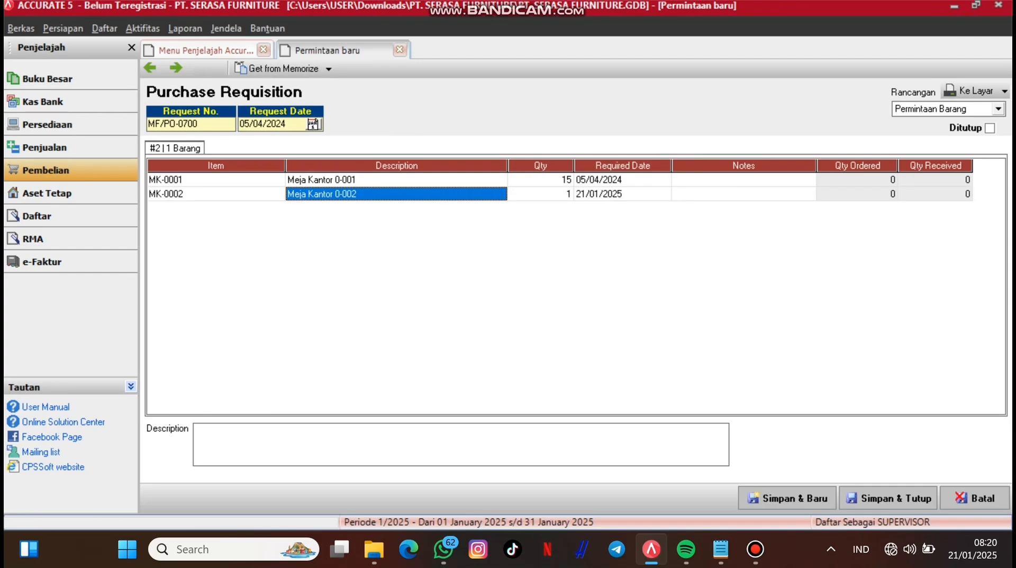
key("Tab")
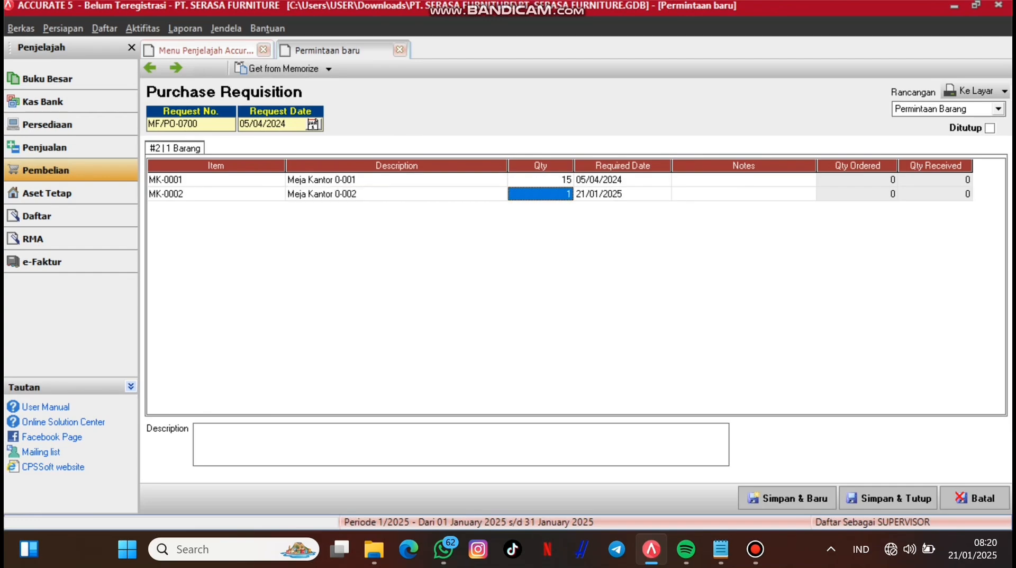
type("20")
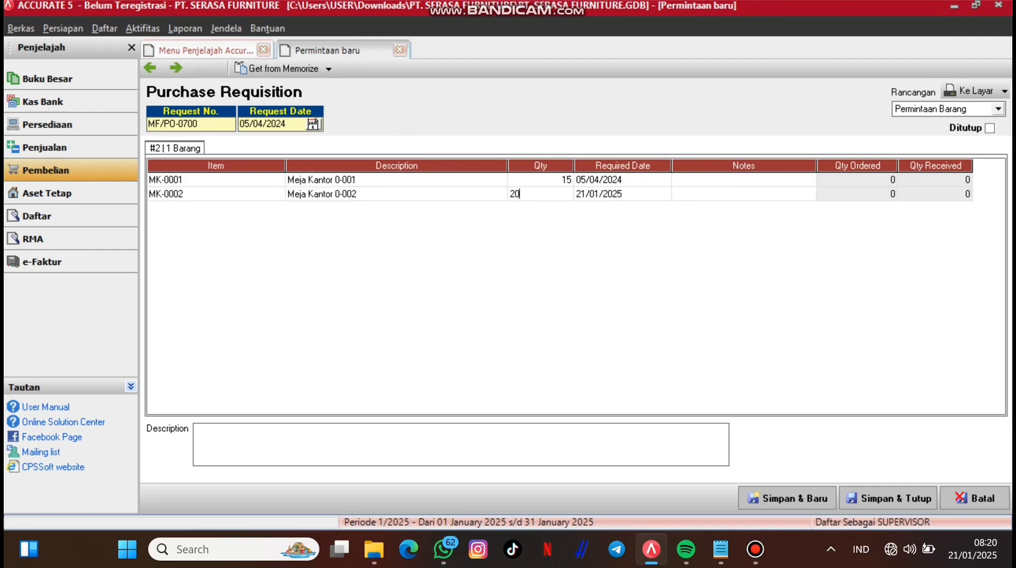
key("Tab")
Step: Correct the second line's required date to 05/04/2024
key("Return")
key("Left")
key("Delete")
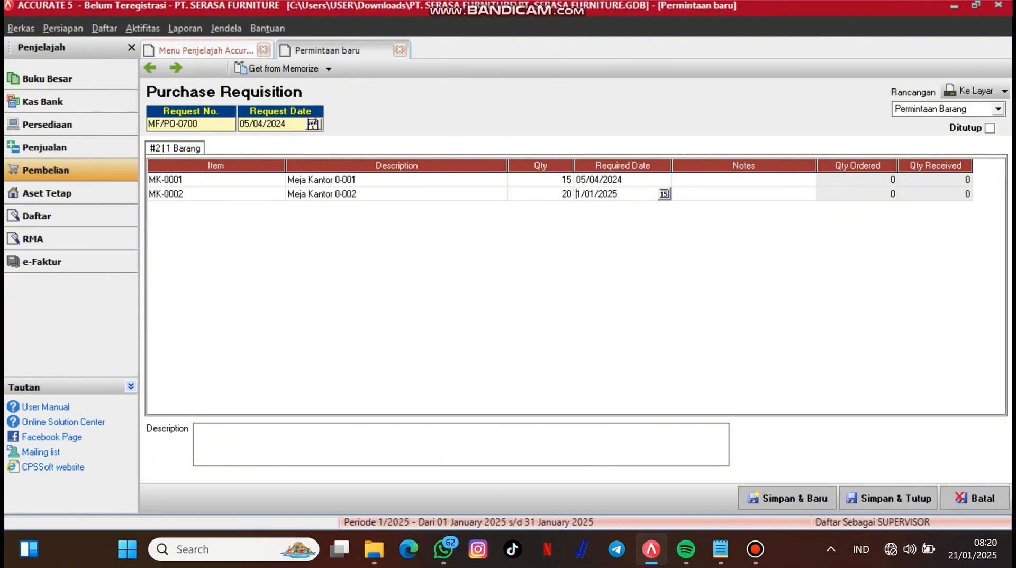
type("0")
key("Right")
key("BackSpace")
type("5")
key("BackSpace")
type("4")
key("Right")
key("Right")
key("Right")
key("Right")
key("BackSpace")
type("4")
key("Tab")
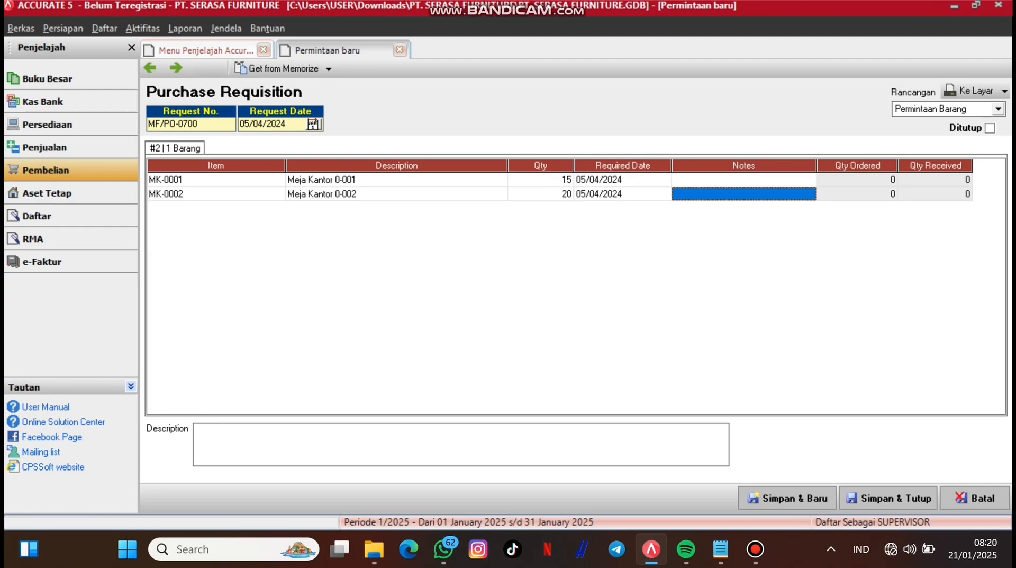
key("Tab")
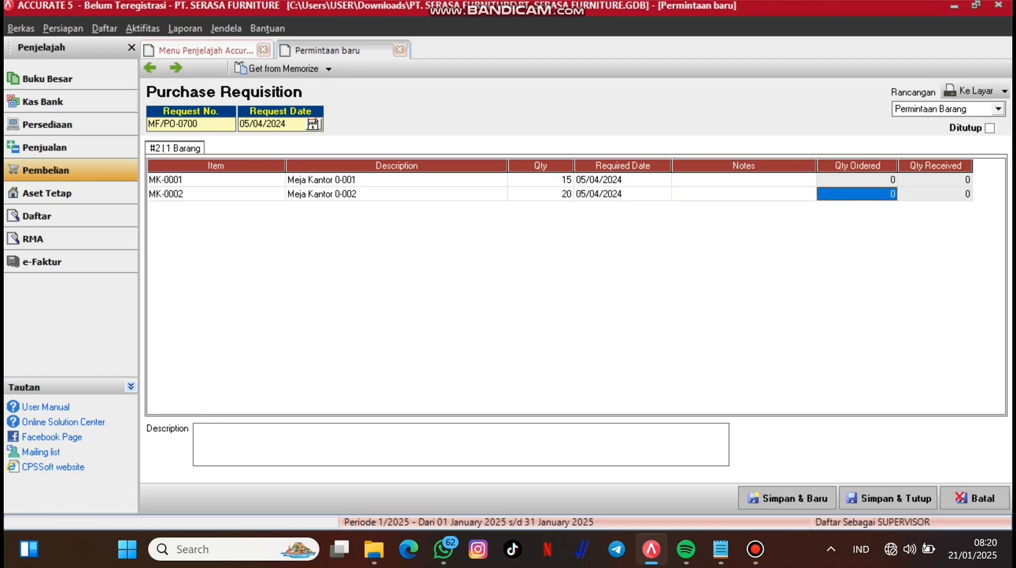
Step: Save the requisition and start a PT. Alam Sutera purchase order from requisition MF/PO-0700
left_click(888, 497)
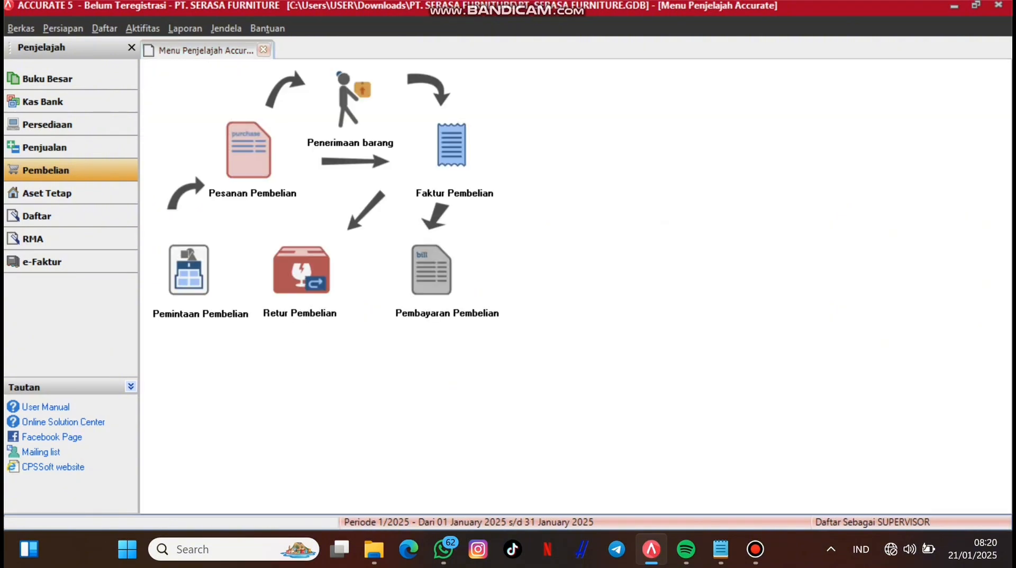
left_click(249, 150)
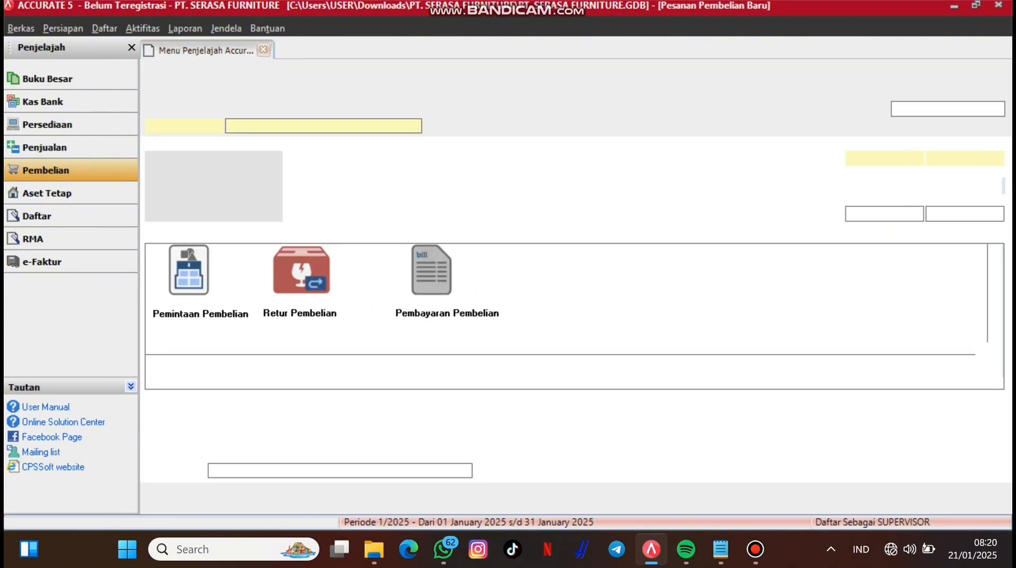
left_click(414, 126)
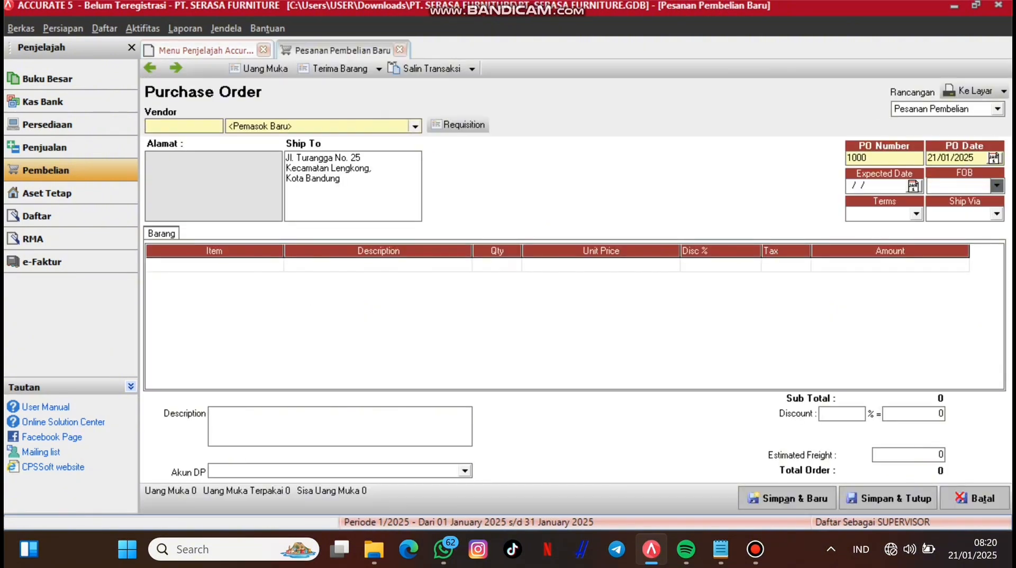
left_click(259, 160)
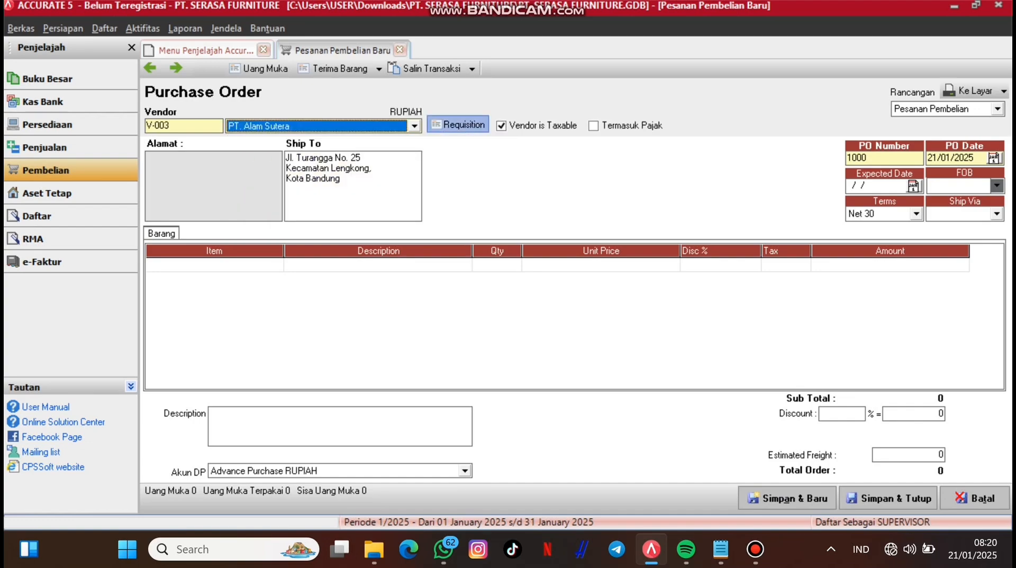
left_click(458, 125)
left_click(441, 225)
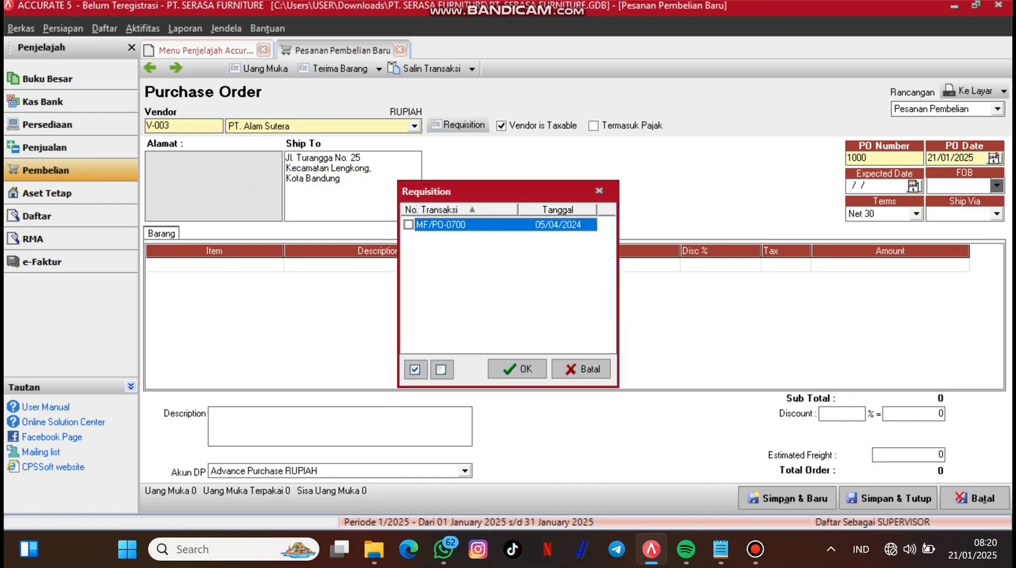
left_click(409, 225)
left_click(518, 368)
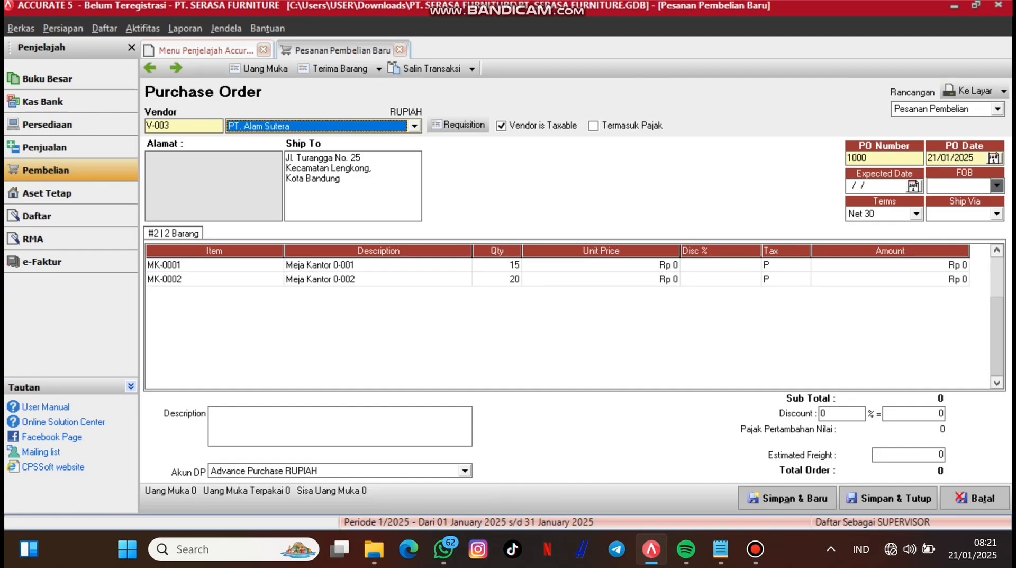
Step: Set unit prices of Rp 1.000.000 and Rp 1.100.000 on the two items
left_click(602, 265)
left_click(601, 265)
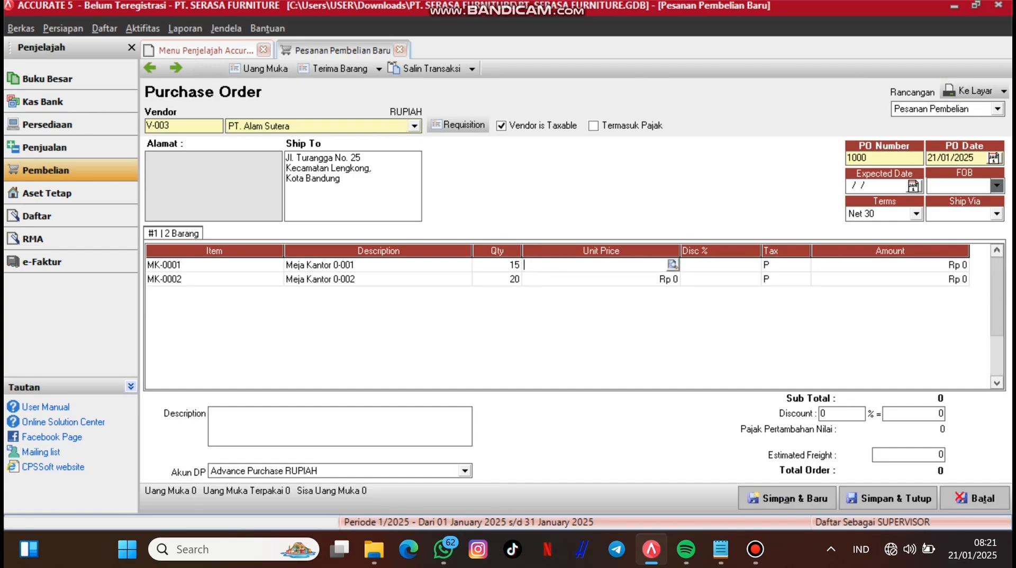
type("1.000.000")
key("Tab")
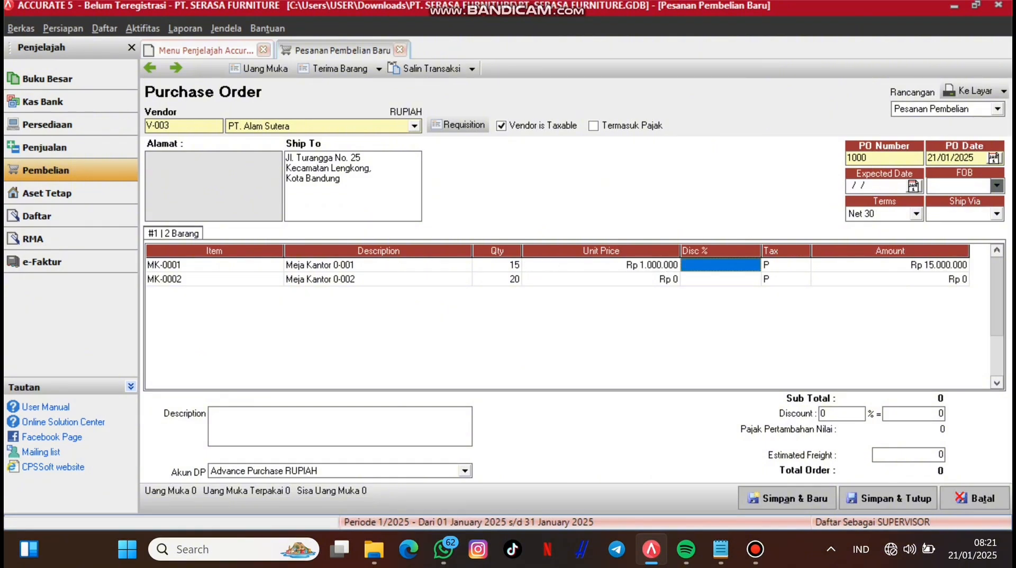
left_click(601, 279)
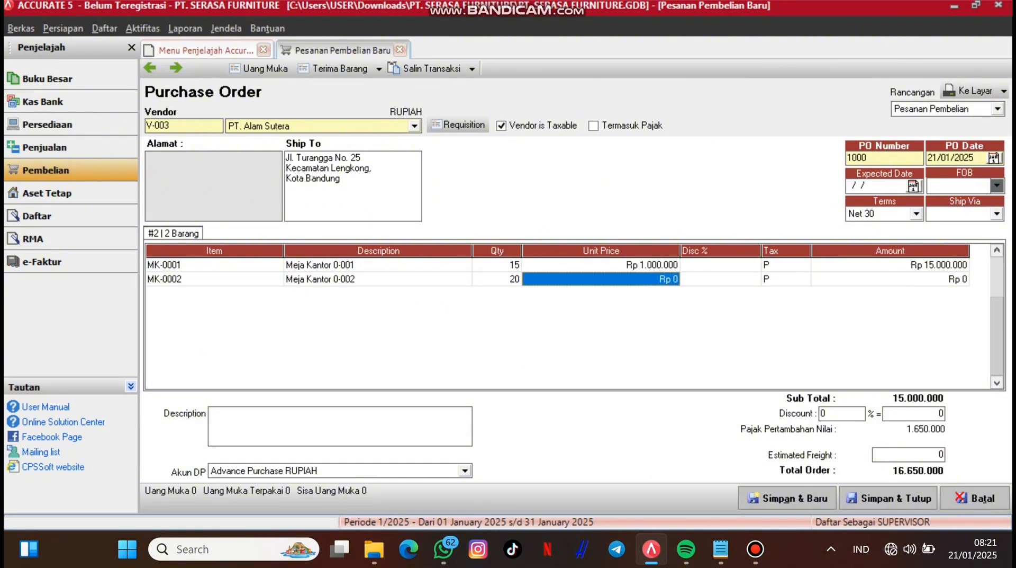
type("1.100.0")
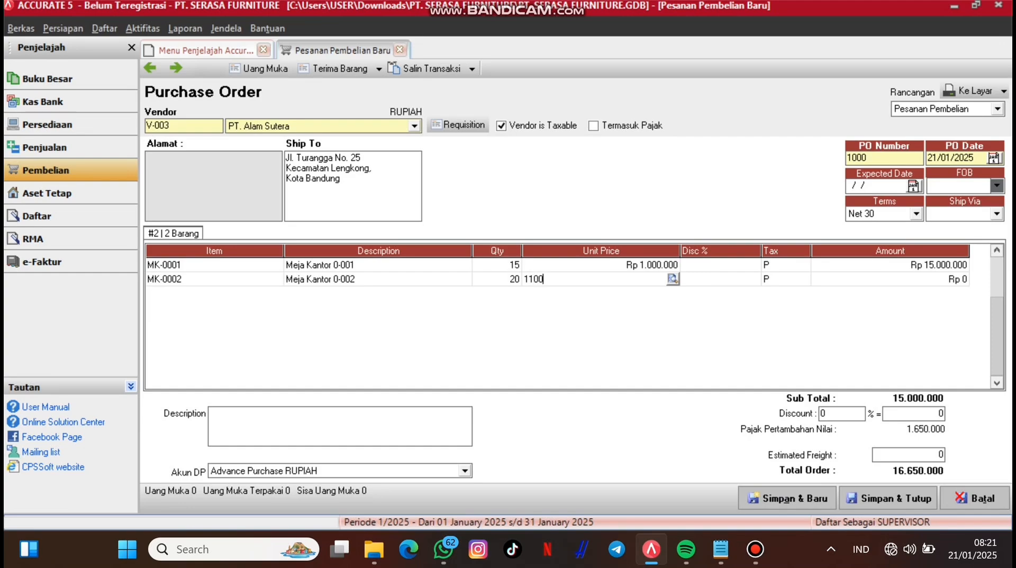
type("000")
key("Tab")
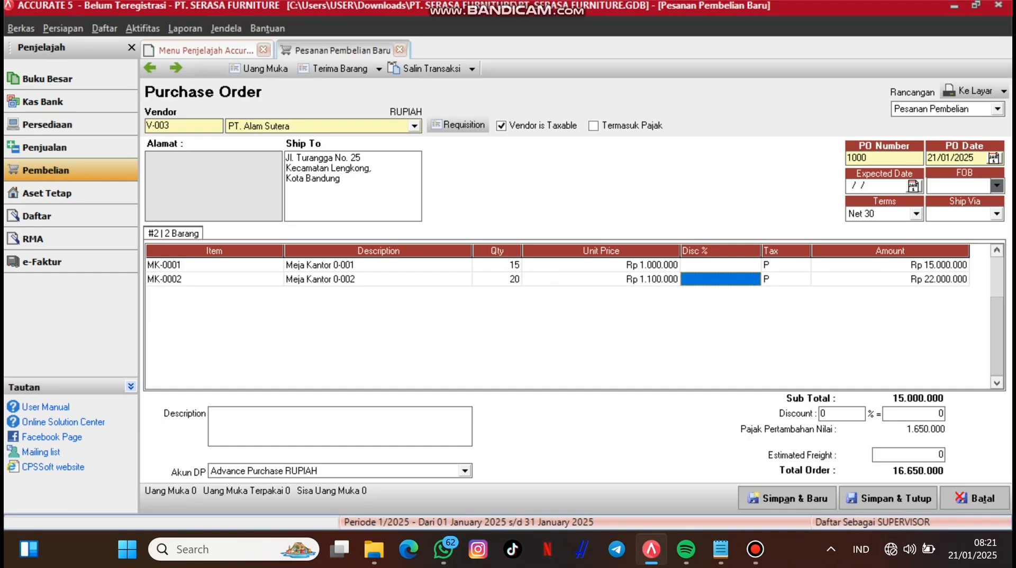
Step: Number the order PO-0700, date it 05/04/2024, expected 08/04/2024, and save it
left_click_drag(868, 158, 846, 158)
key("BackSpace")
type("PO")
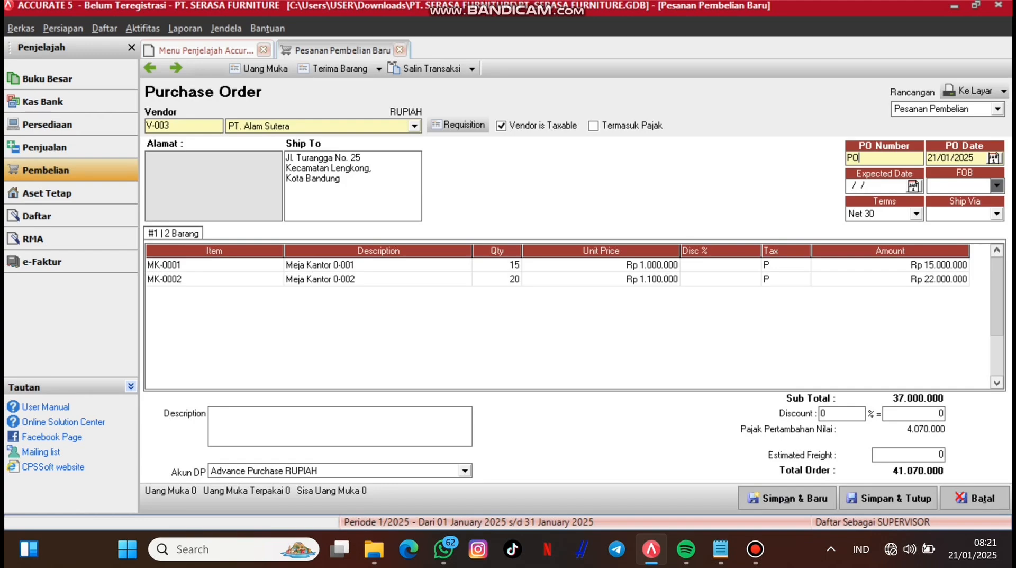
type("-0700")
left_click(946, 157)
left_click(935, 157)
left_click(930, 158)
type("05/04/2024")
key("Tab")
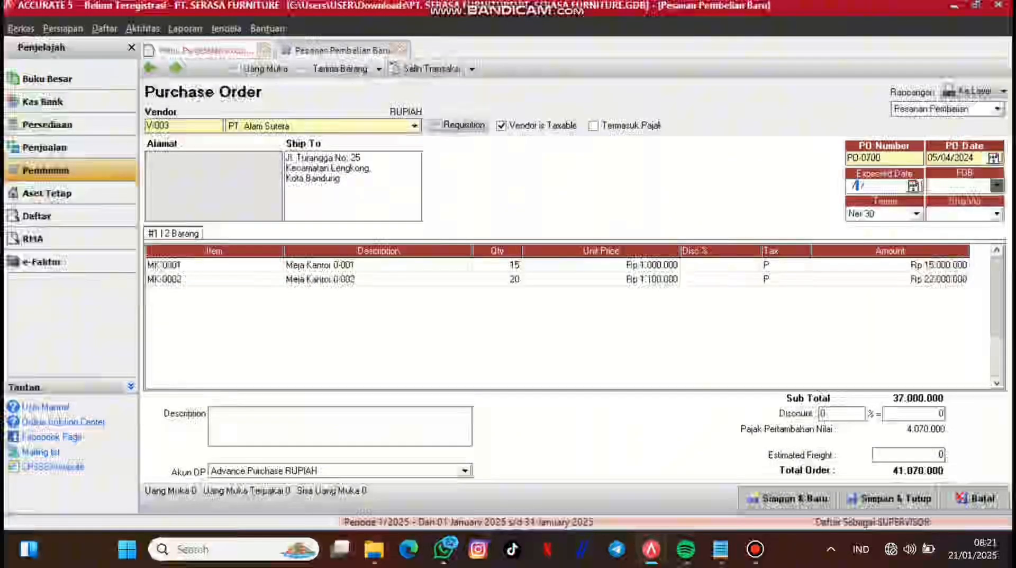
type("08/")
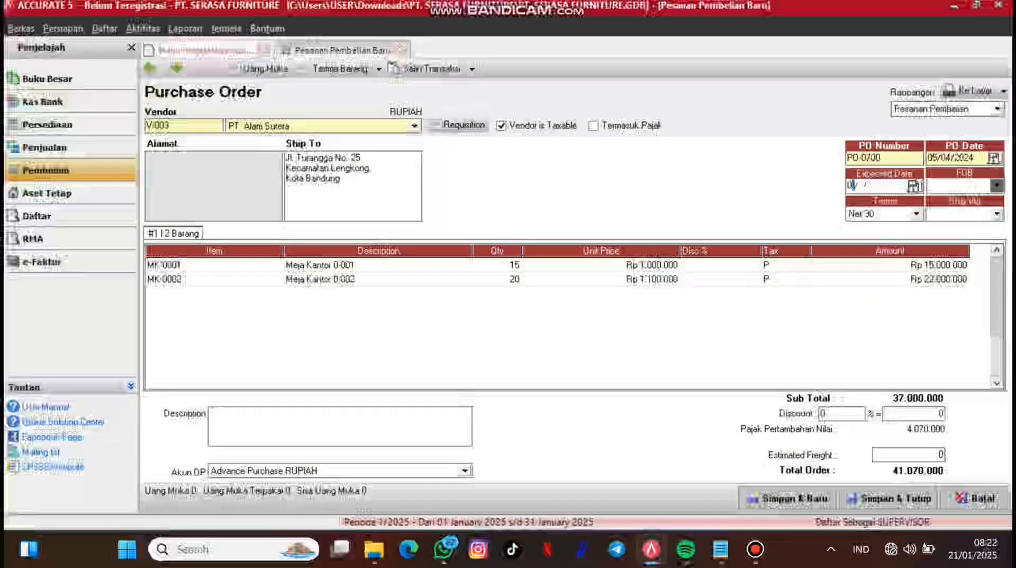
type("04/")
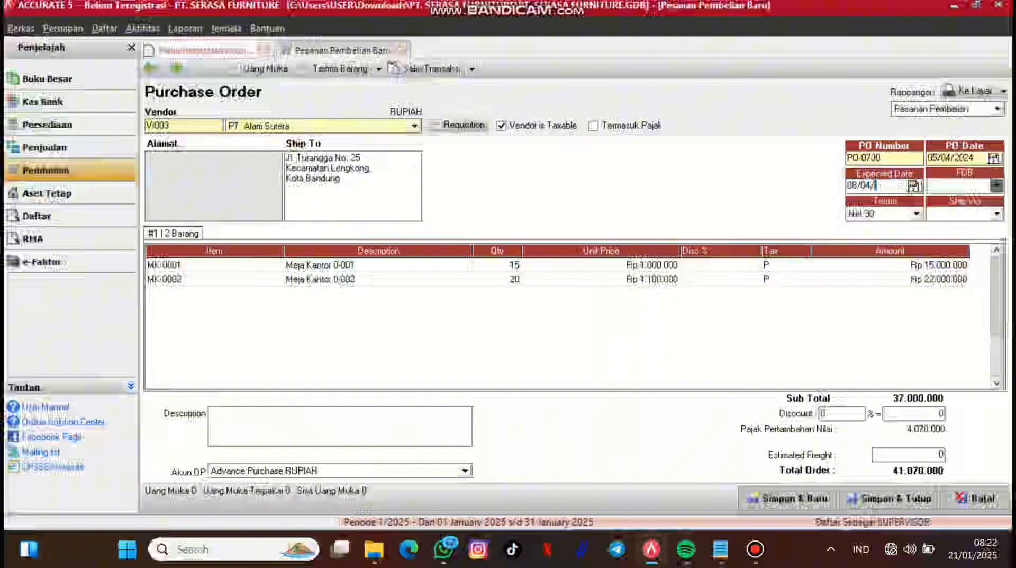
type("2024")
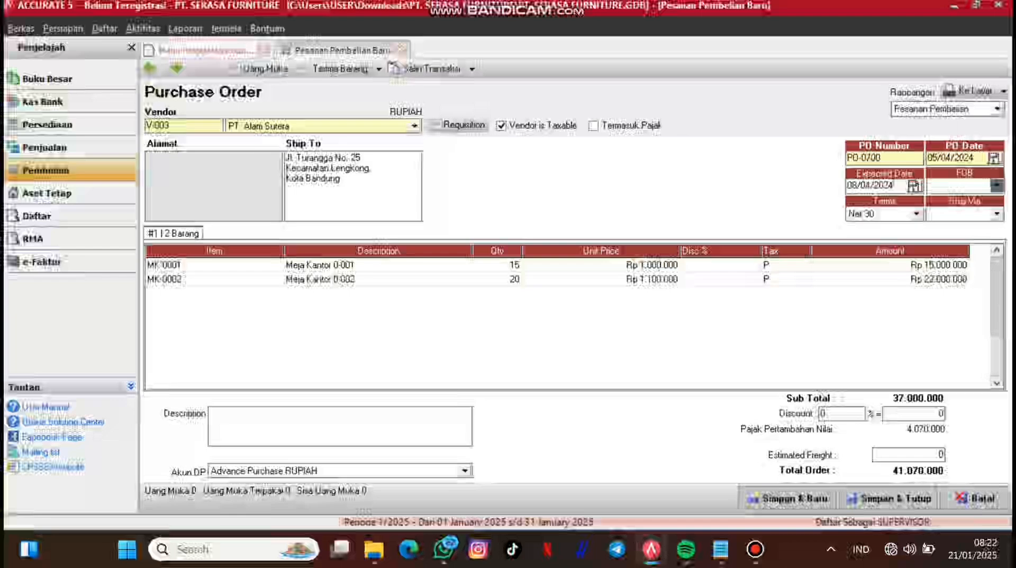
left_click(265, 69)
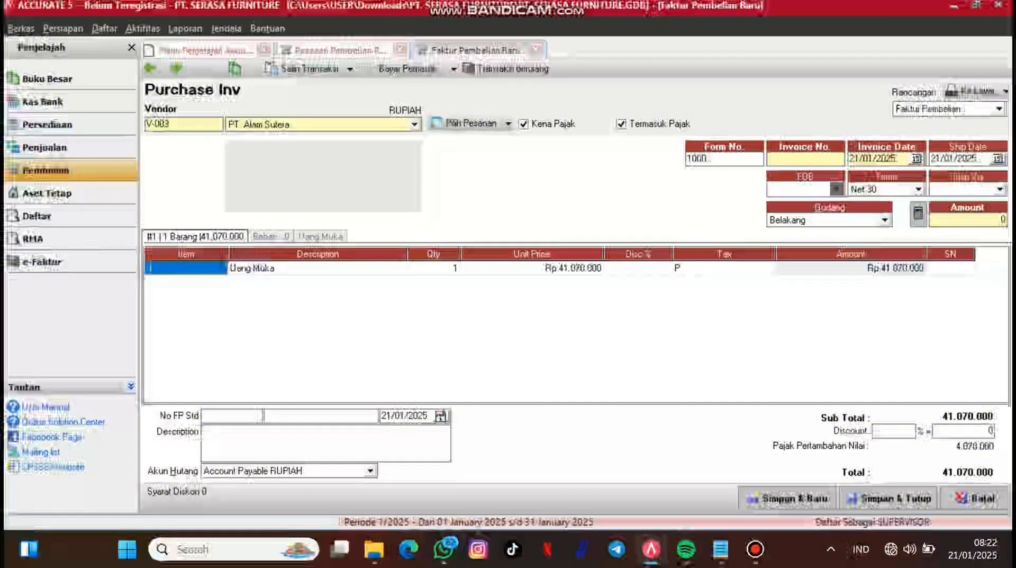
Step: Enter form number Oly/DP-1100 and copy it into the Invoice No. field
double_click(698, 159)
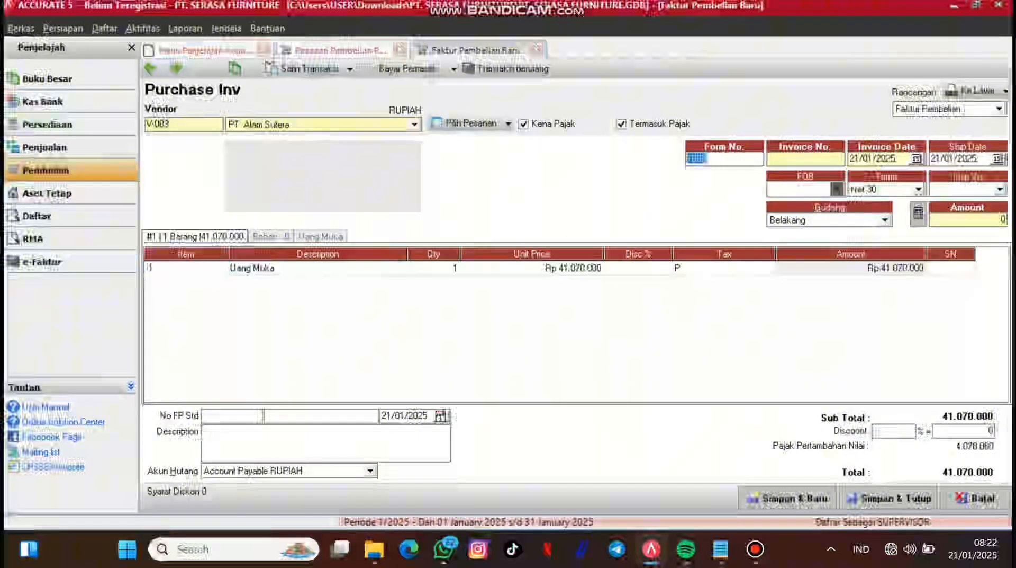
key("BackSpace")
type("01")
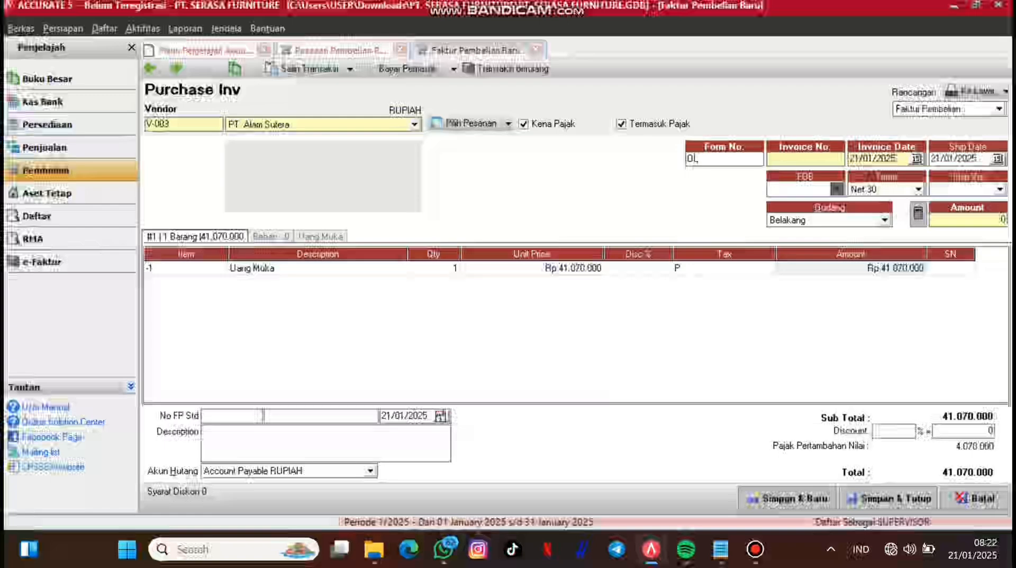
key("BackSpace")
key("BackSpace")
type("Oly")
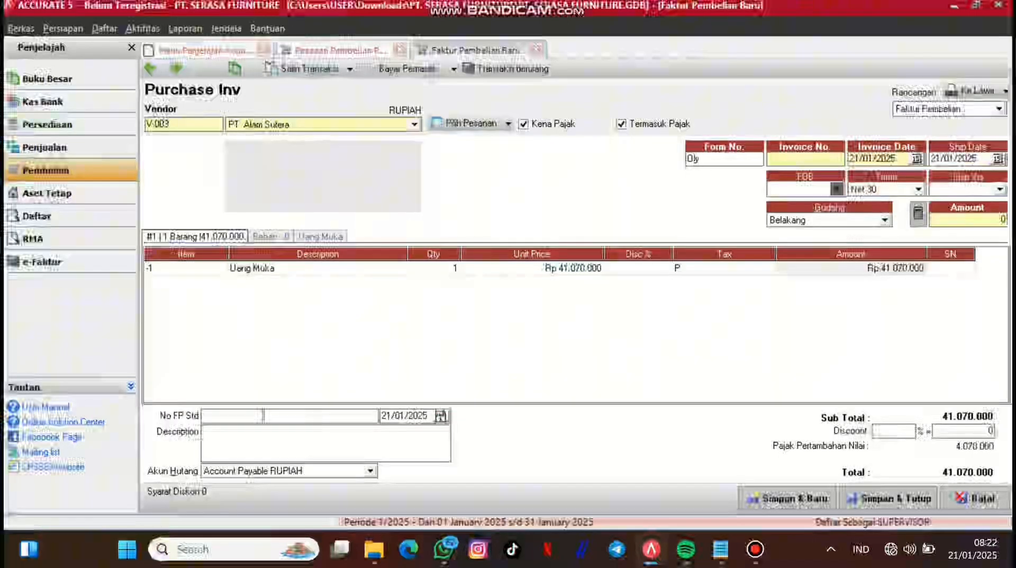
type("/OP")
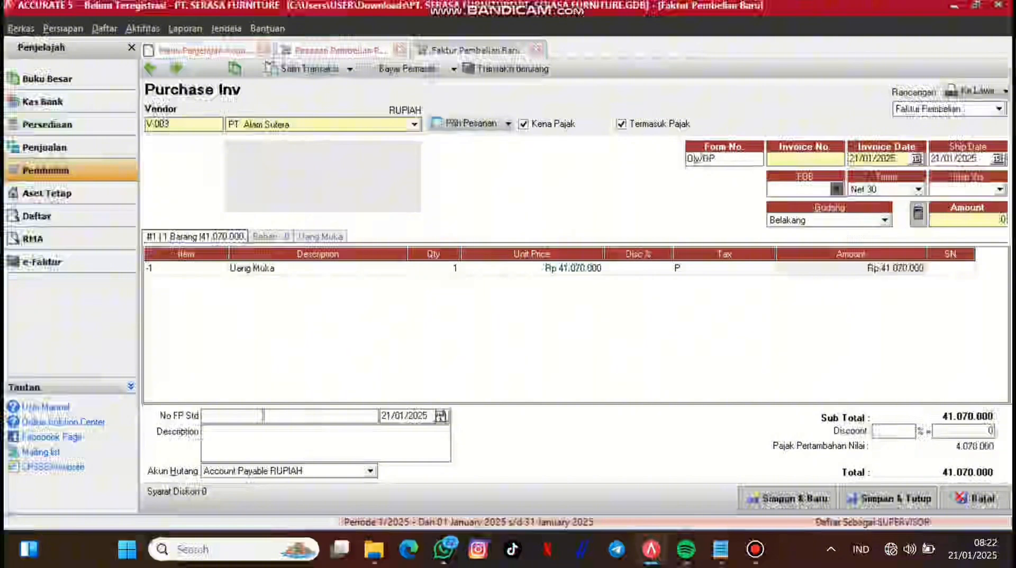
type("-1100")
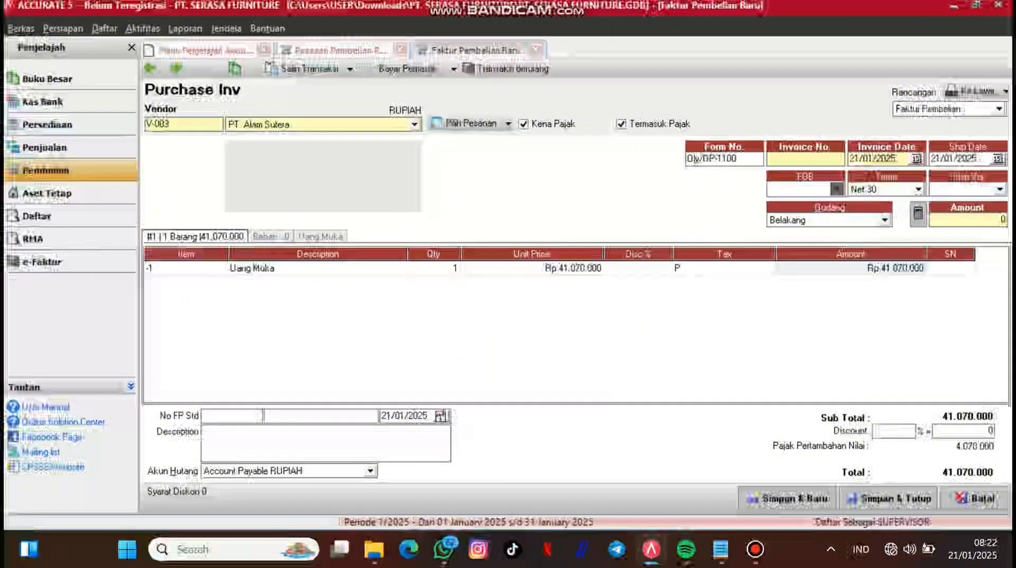
key("ctrl+a")
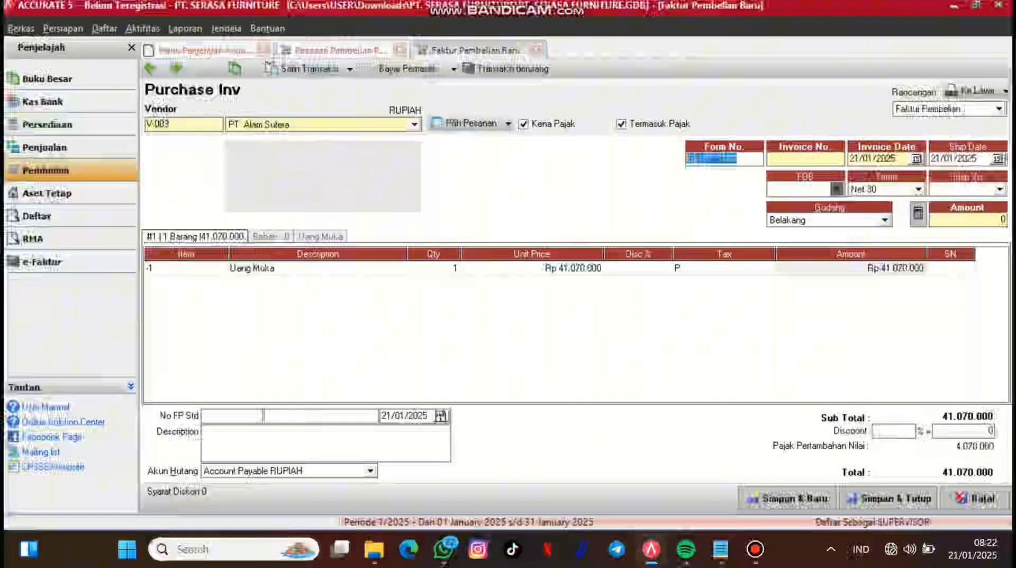
key("ctrl+c")
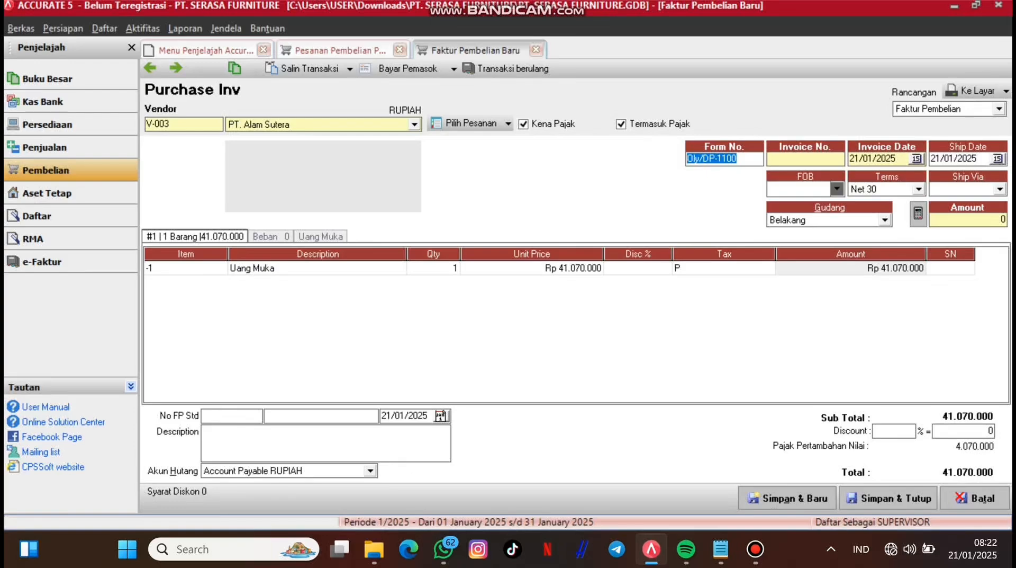
key("Tab")
key("ctrl+v")
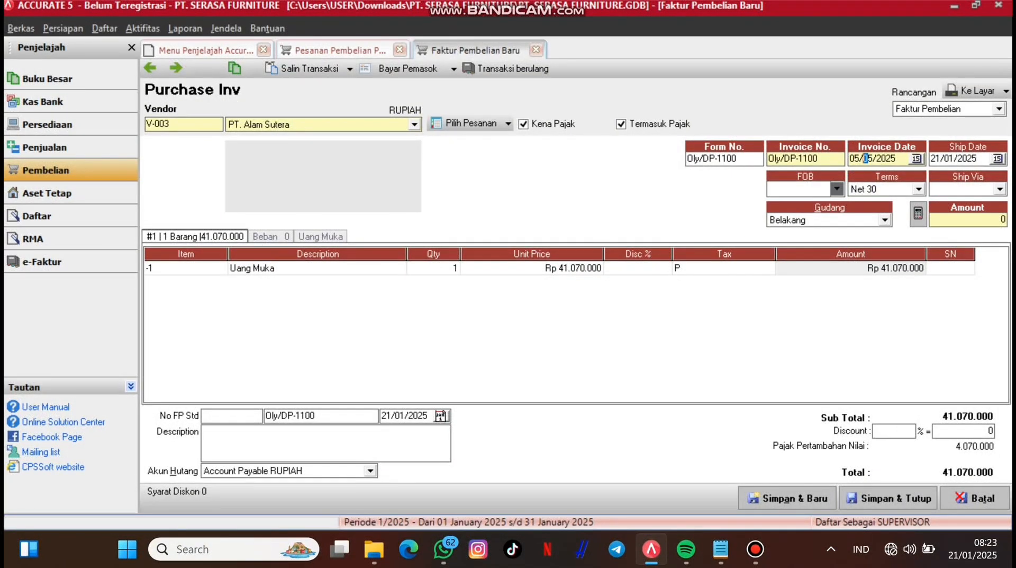
Step: Set the date to 05/04/2024 and fill the amount with the invoice total
type("42024")
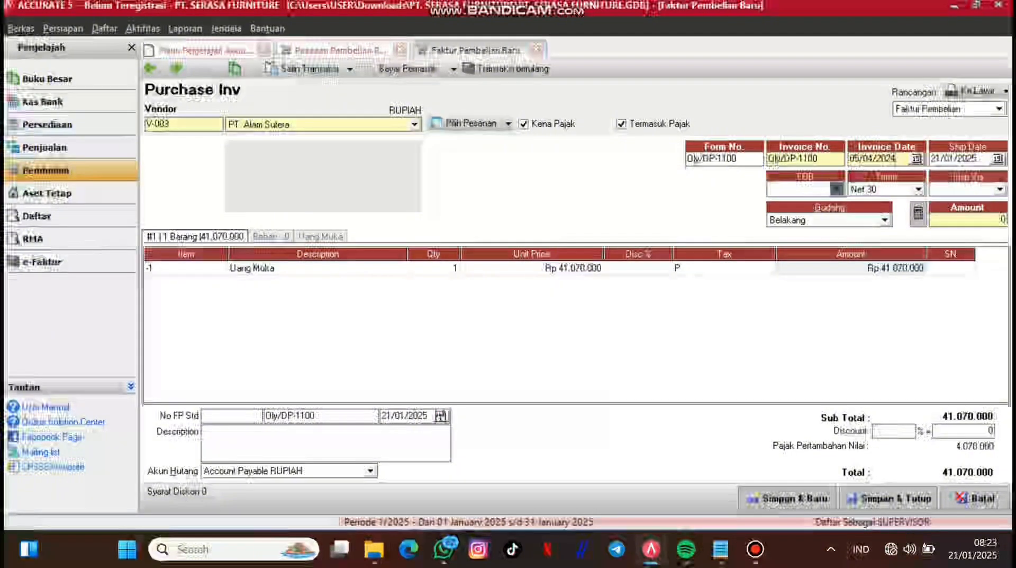
left_click(952, 158)
key("Left")
key("Left")
key("Left")
type("05/")
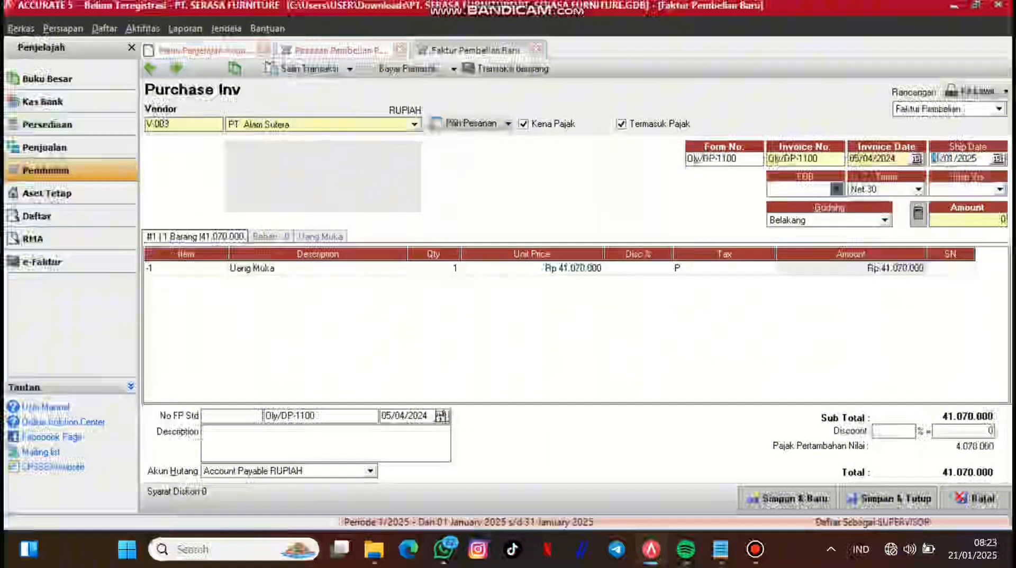
type("04/")
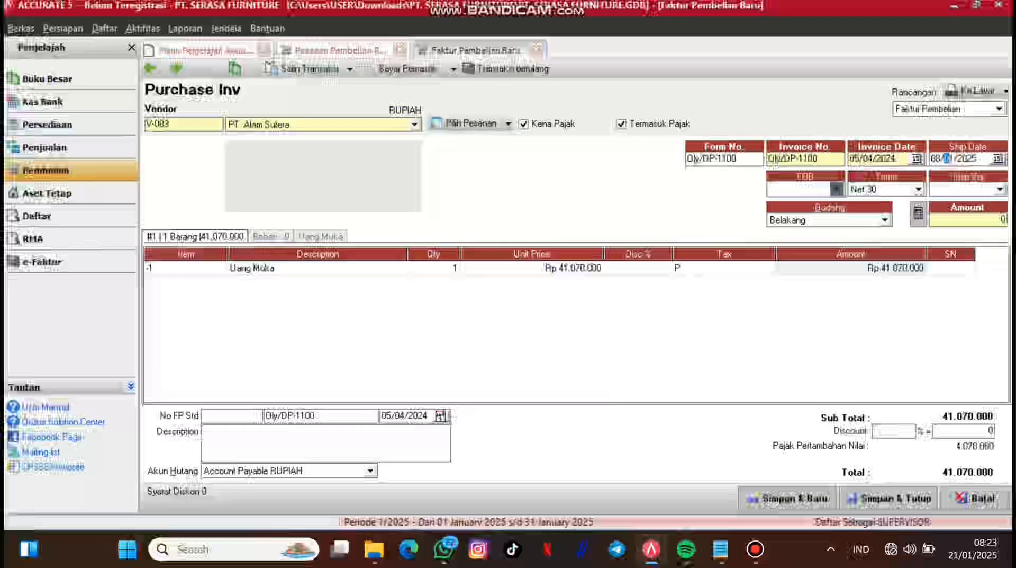
type("202")
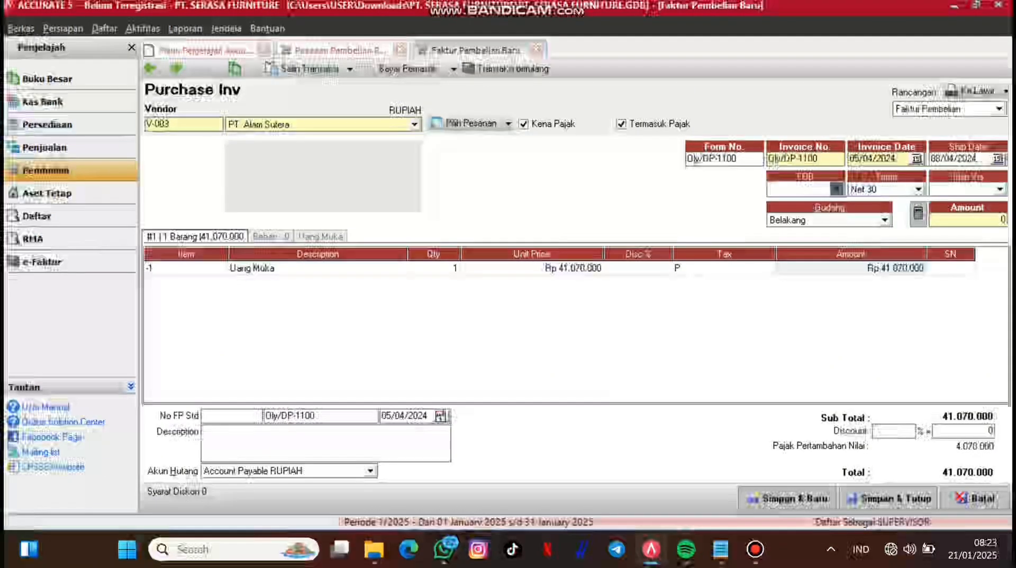
left_click(918, 214)
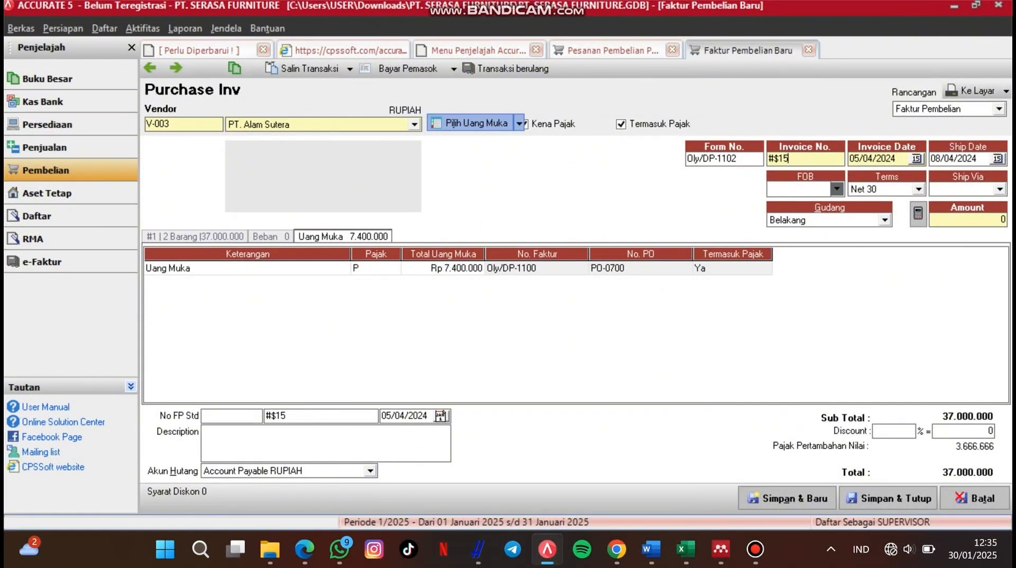
Step: Look through the down payment list for Oly/DP-1100, then cancel the selection
left_click(519, 123)
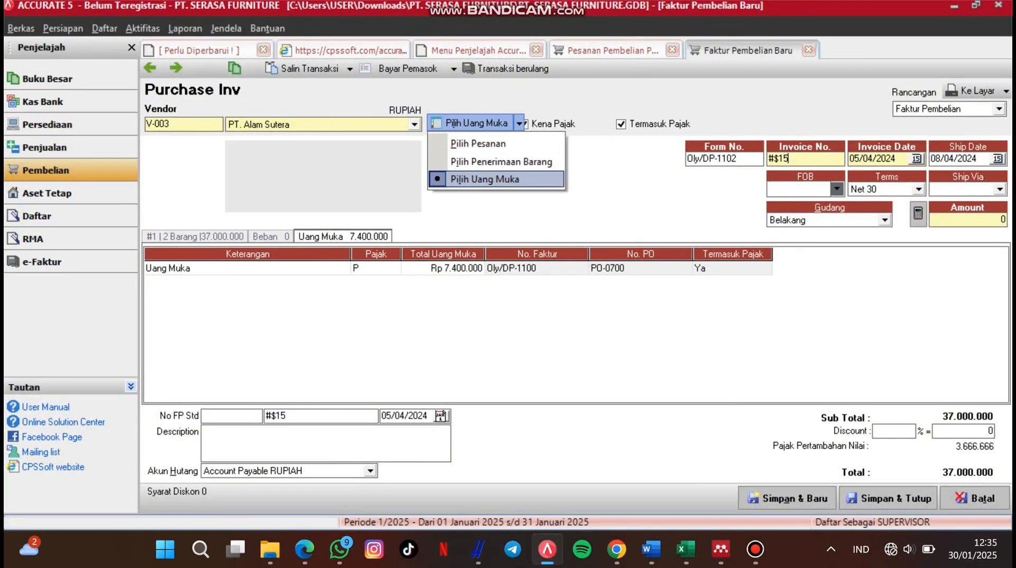
left_click(485, 179)
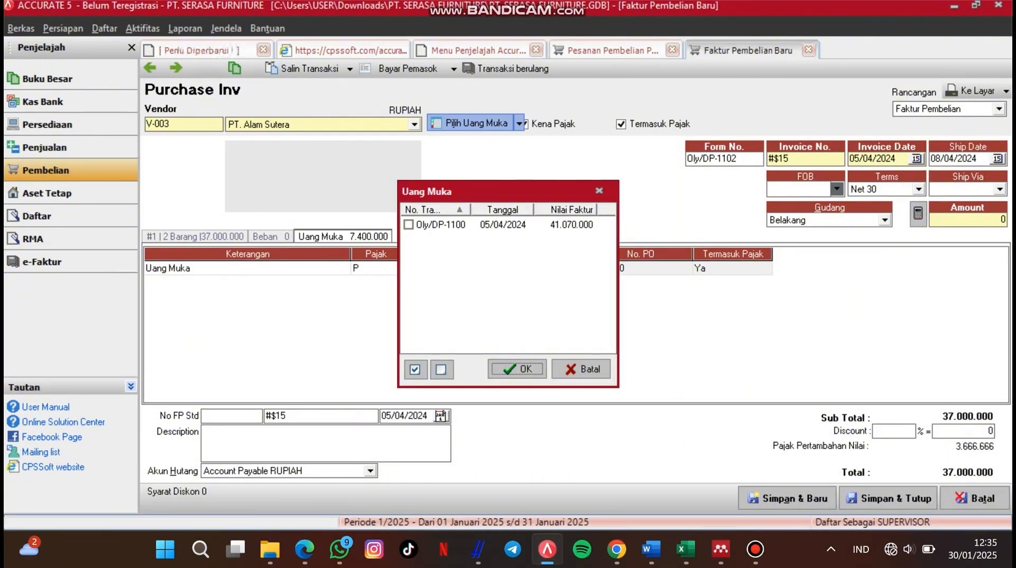
left_click(441, 224)
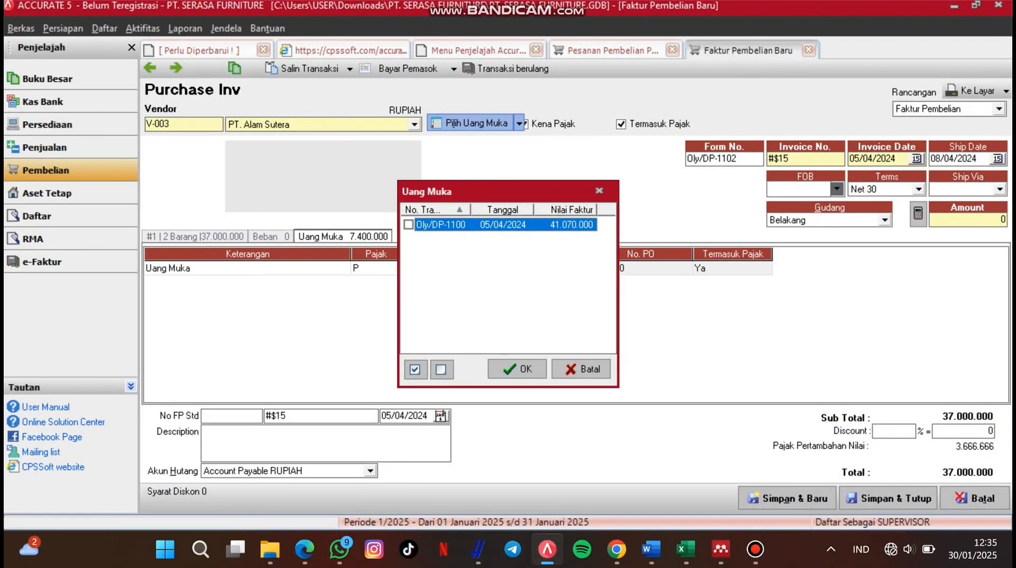
left_click(442, 370)
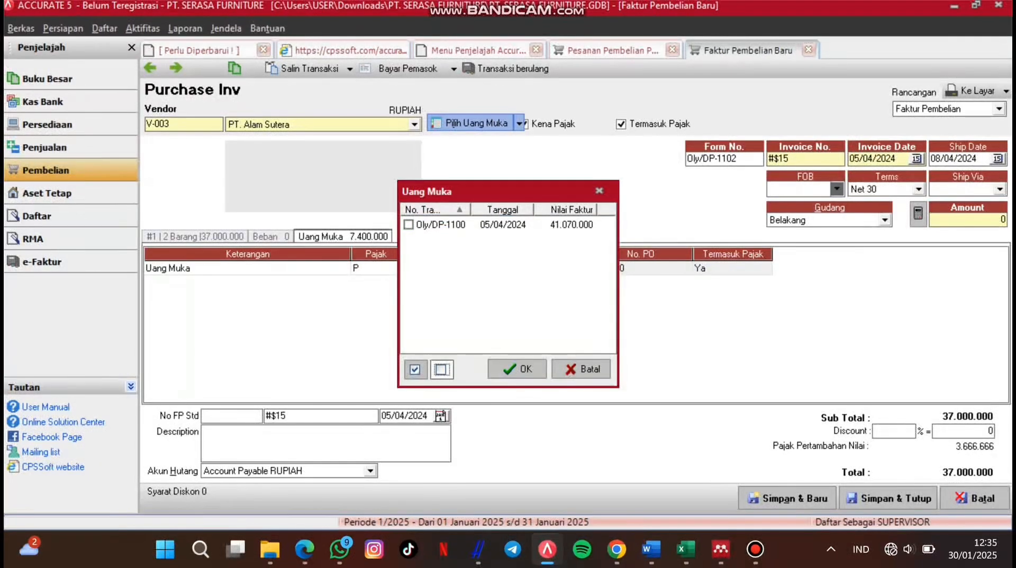
left_click(443, 369)
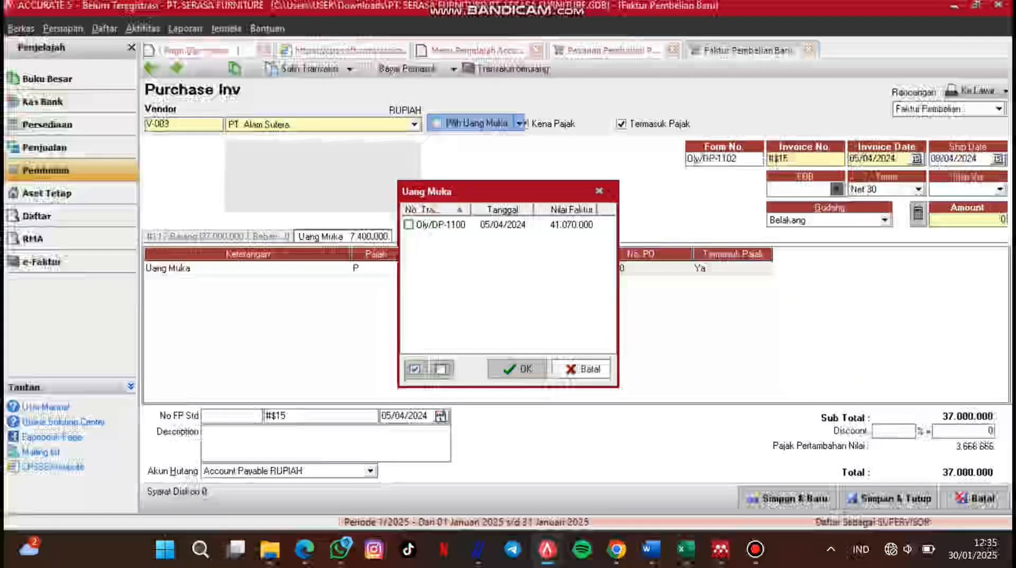
left_click(581, 369)
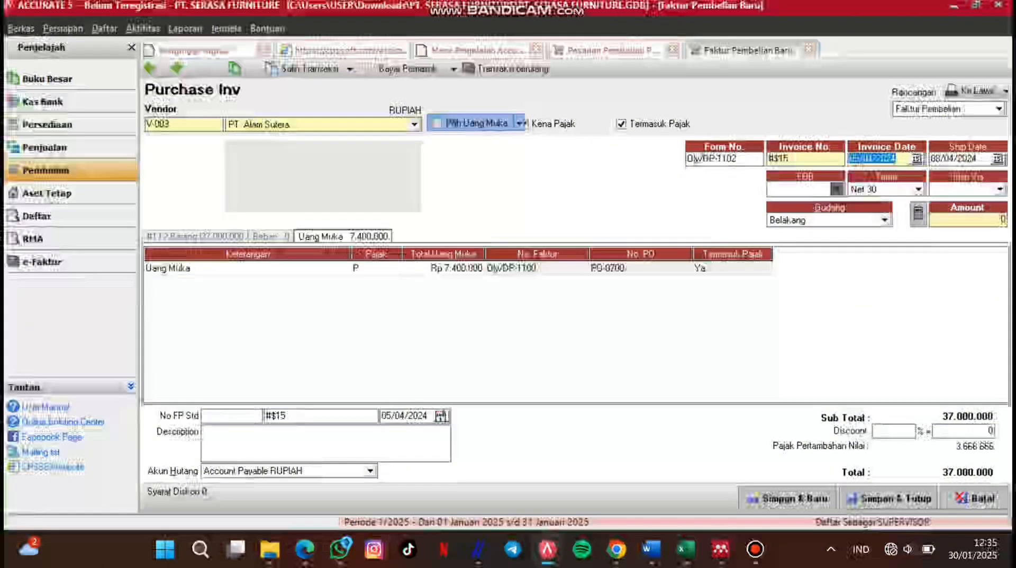
Step: Review the applied down payment's PO number, tax and description, then refill the amount
left_click(640, 268)
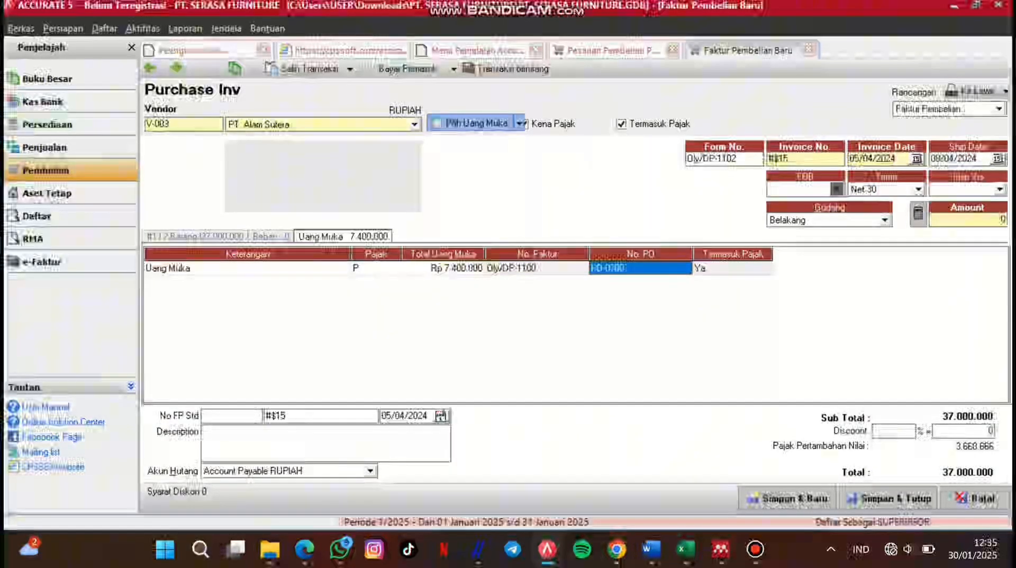
left_click(733, 268)
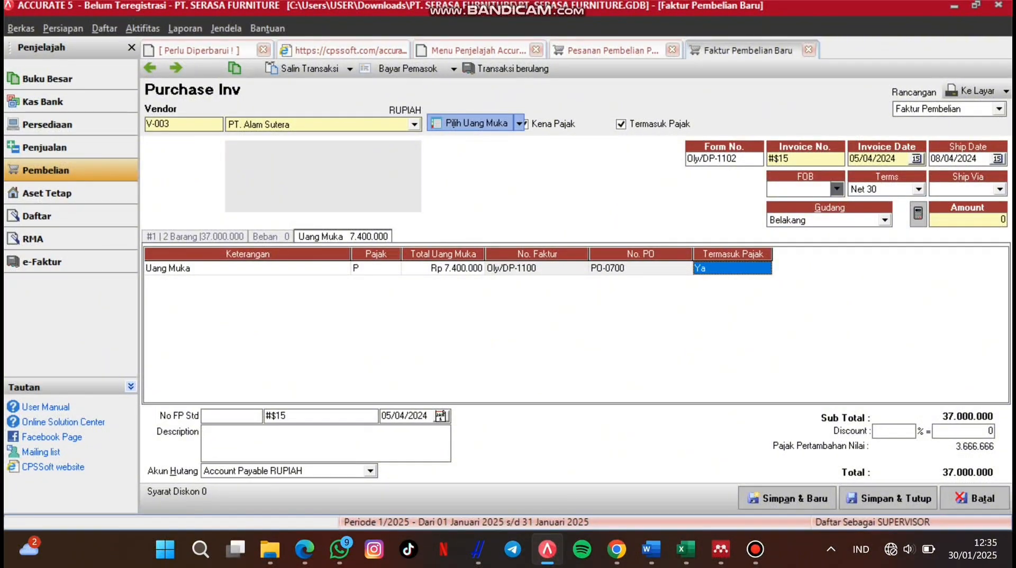
left_click(247, 268)
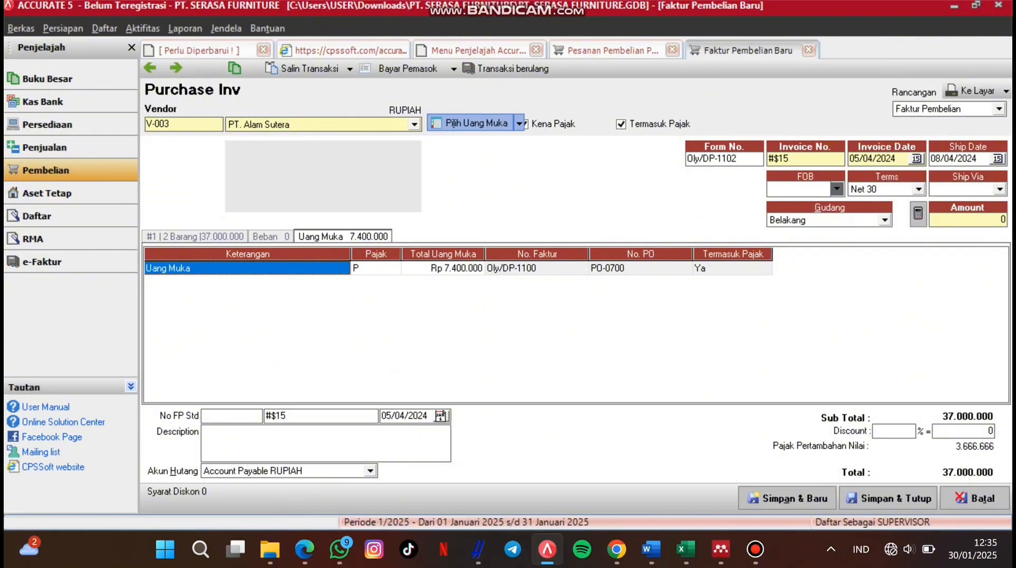
left_click(919, 214)
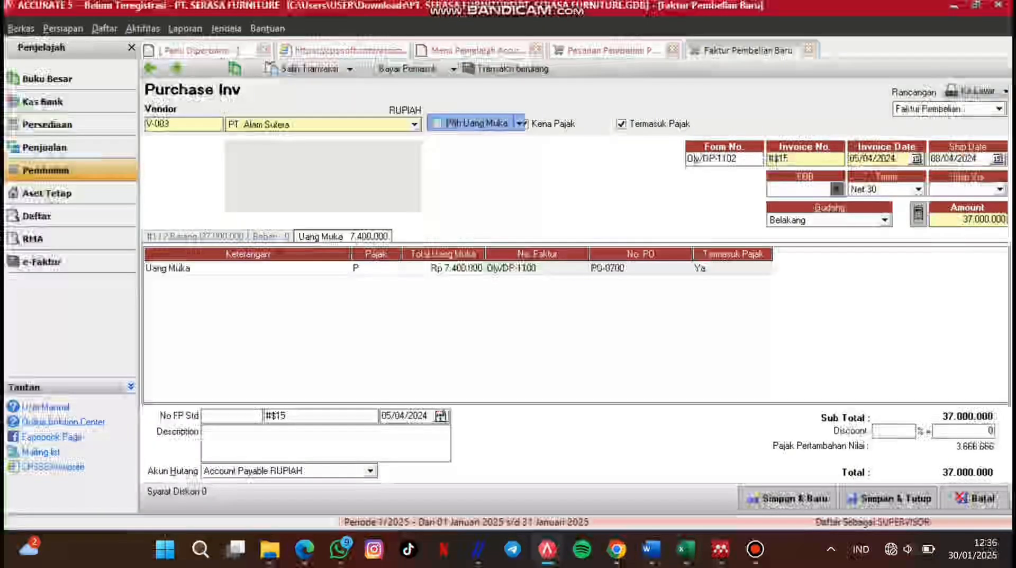
left_click(196, 237)
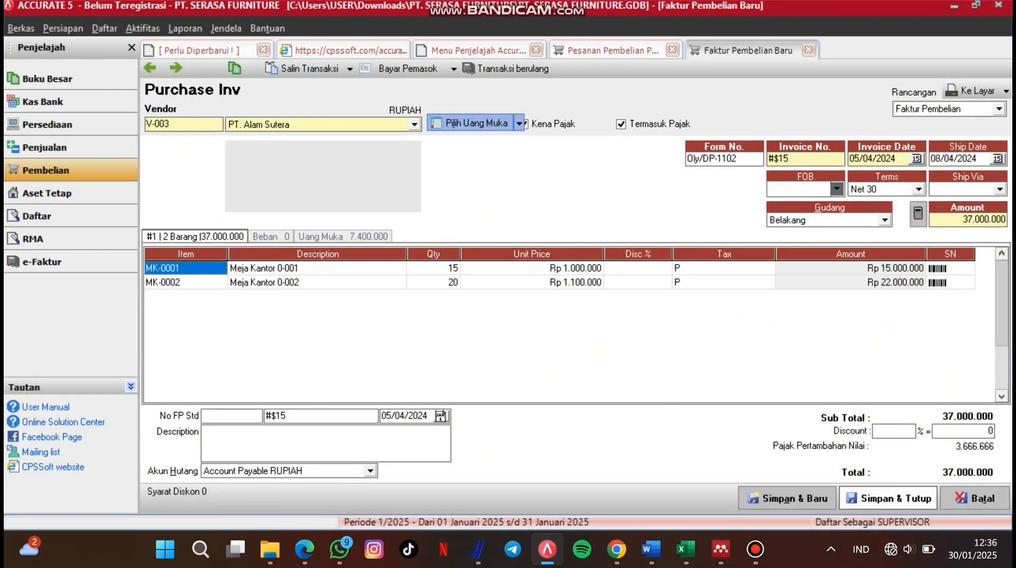
Step: Save and close purchase invoice Oly/DP-1102
left_click(888, 498)
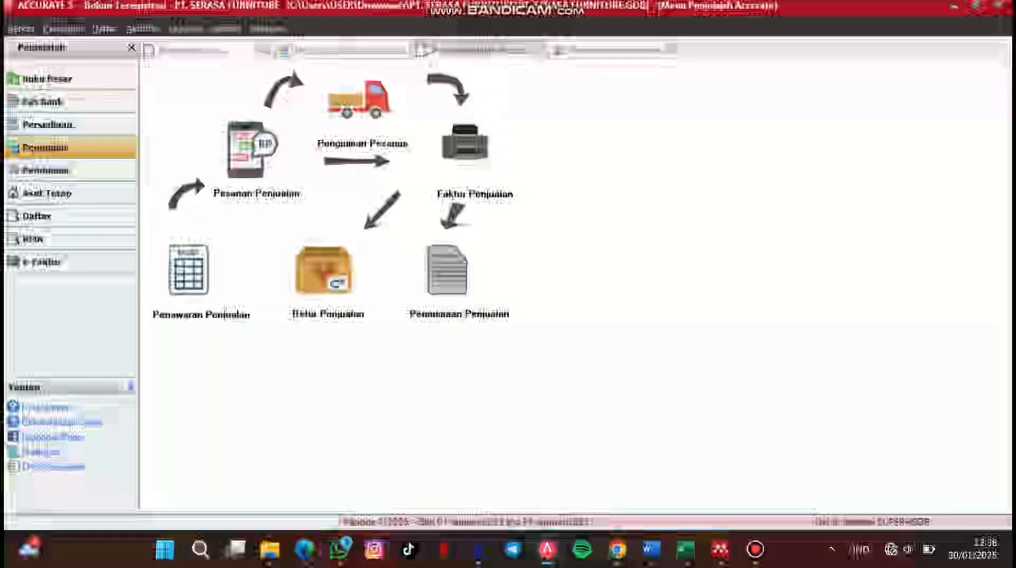
Step: Start a new sales order for customer Pelanggan Tunai IDR and check for quotations to copy
left_click(252, 151)
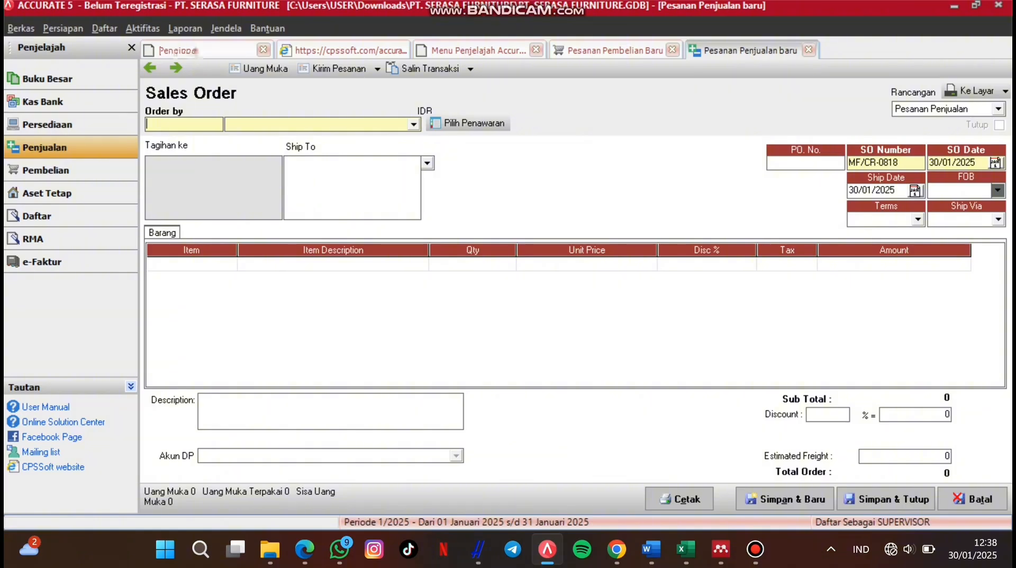
left_click(414, 125)
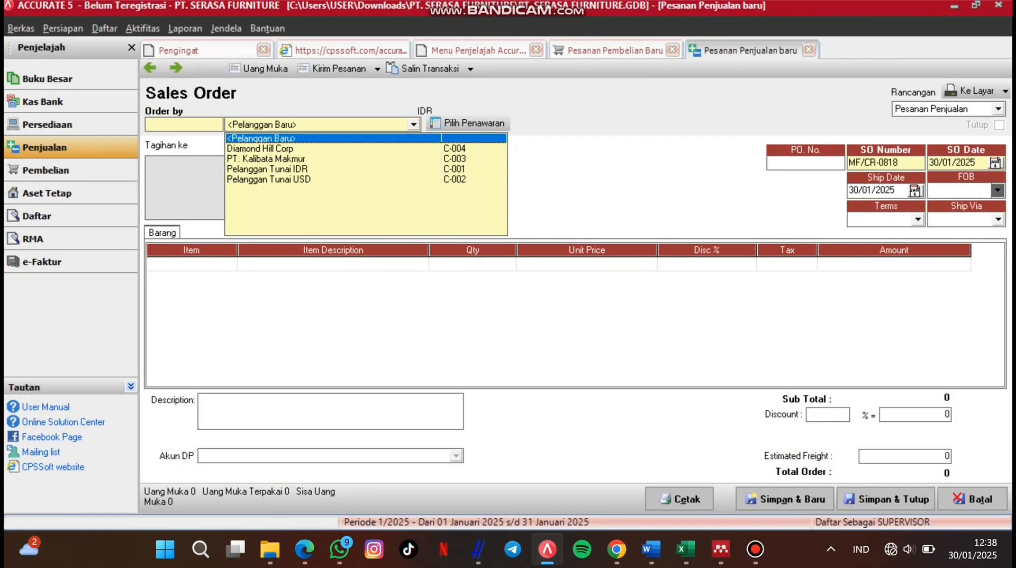
left_click(414, 124)
left_click(414, 124)
left_click(267, 169)
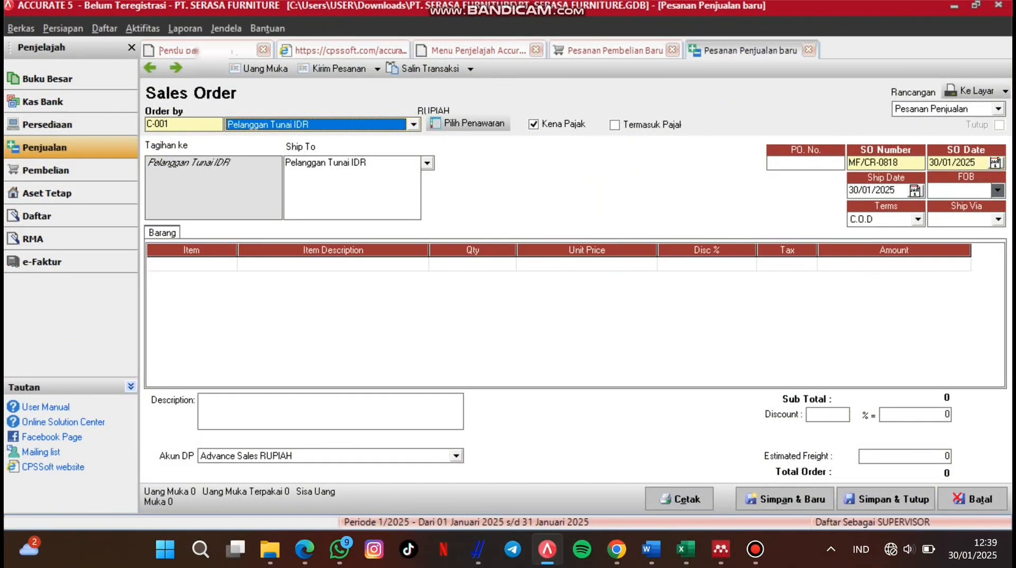
left_click(469, 124)
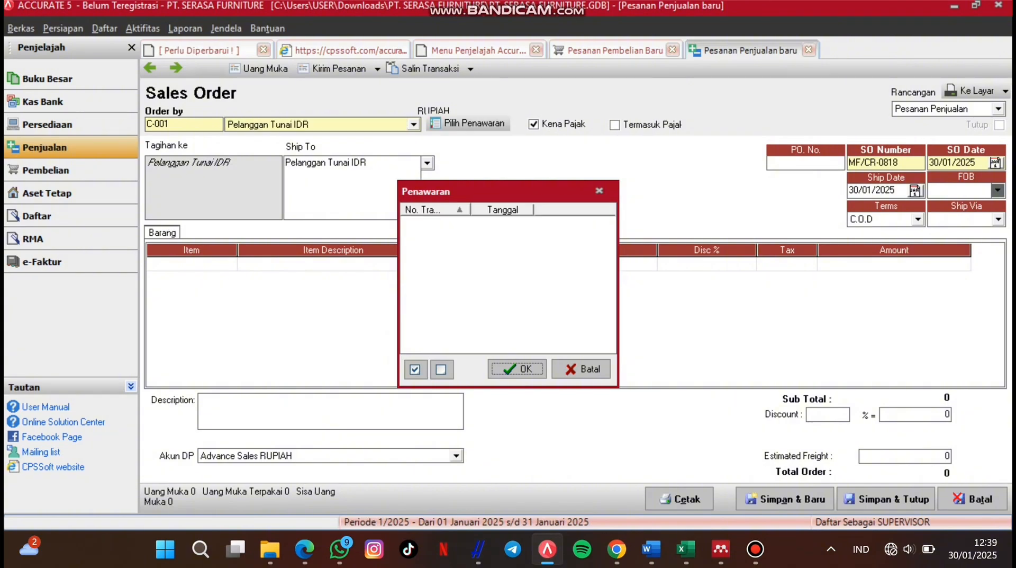
Step: Add one Kursi Kantor 0-002 (KK-STD 0001) at Rp 800.000 with 5% discount, totalling 843.600
left_click(600, 191)
double_click(192, 263)
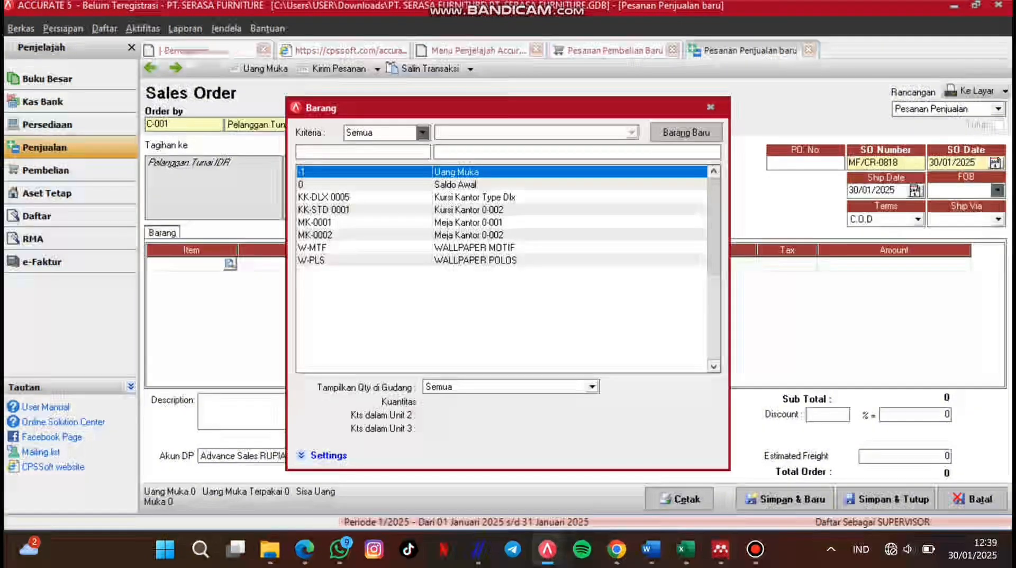
left_click(469, 210)
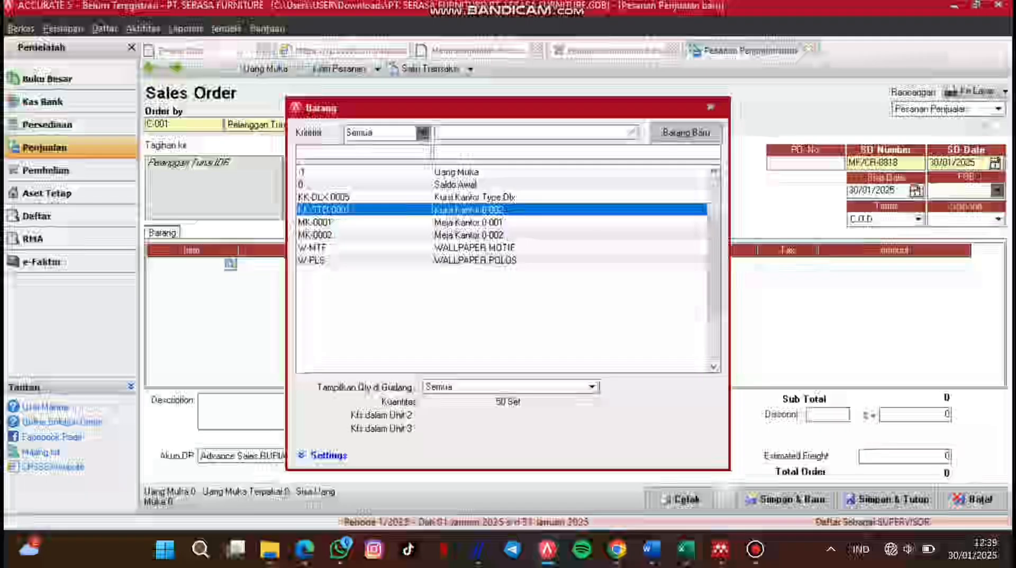
key("Return")
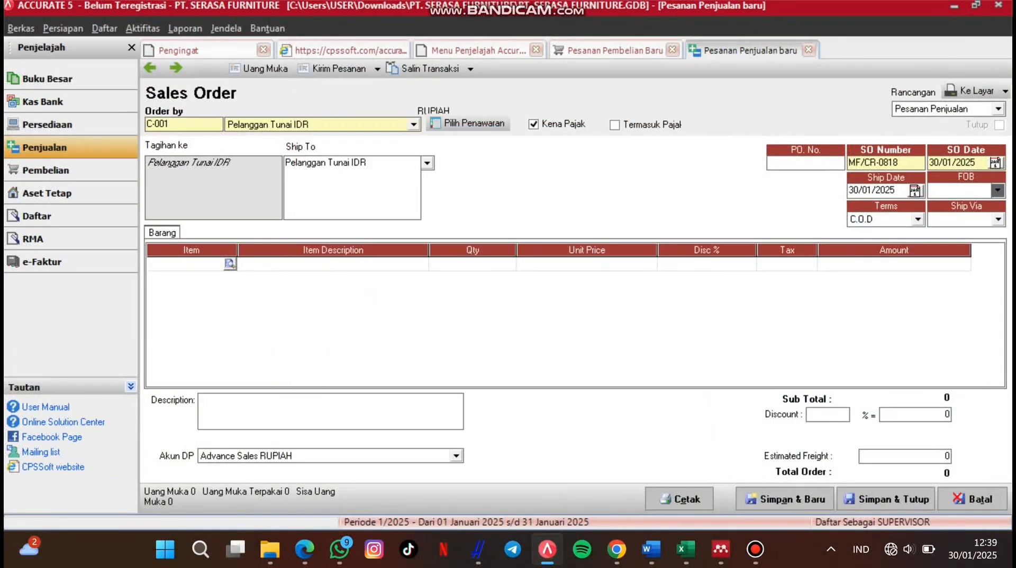
left_click(473, 265)
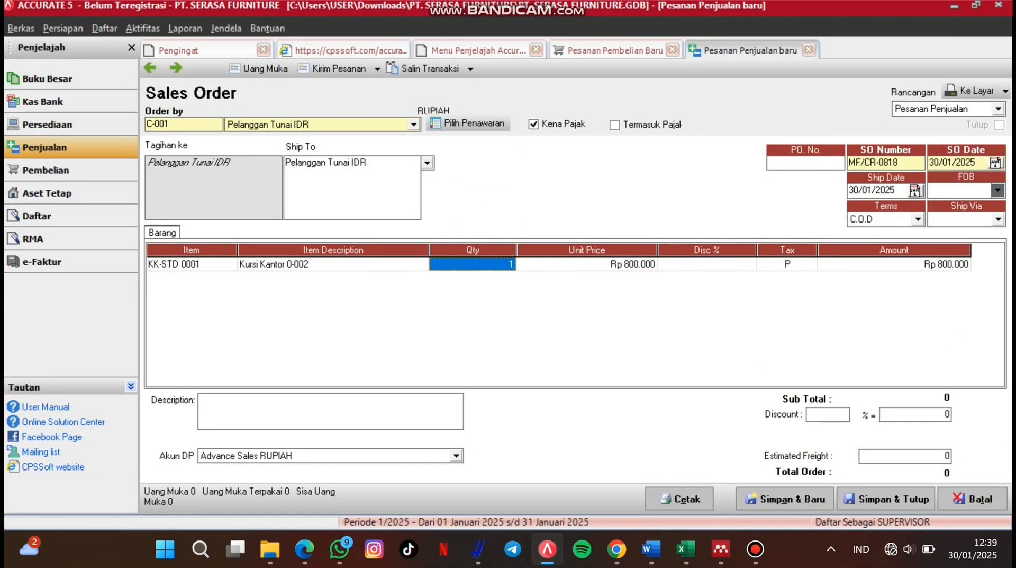
key("Tab")
key("Tab")
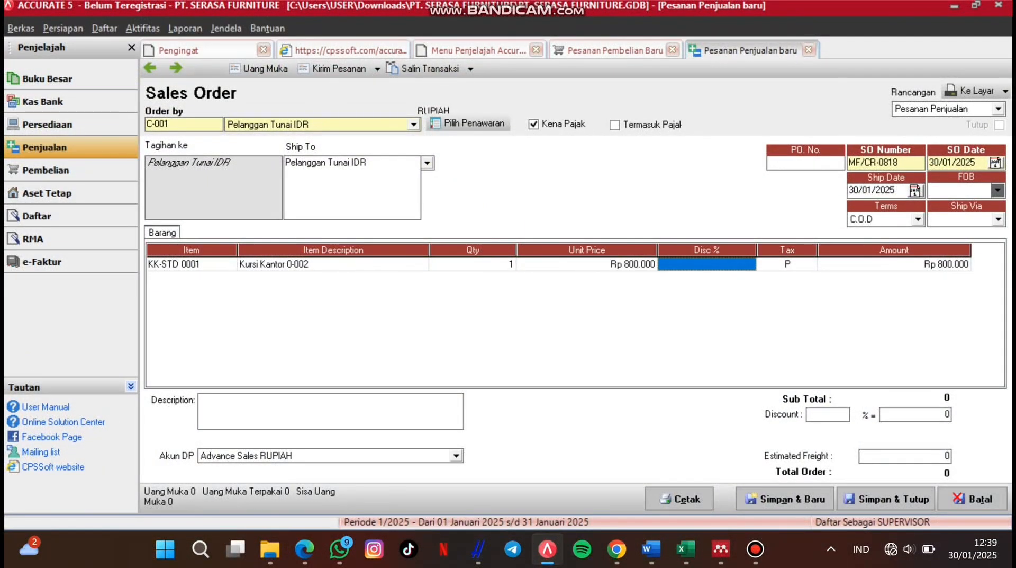
type("5")
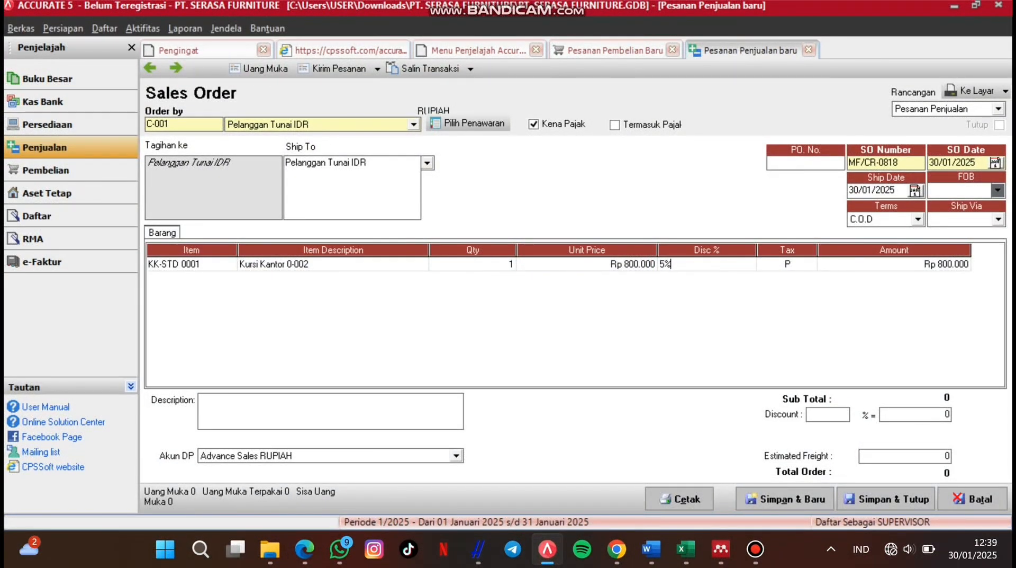
key("Tab")
key("Tab")
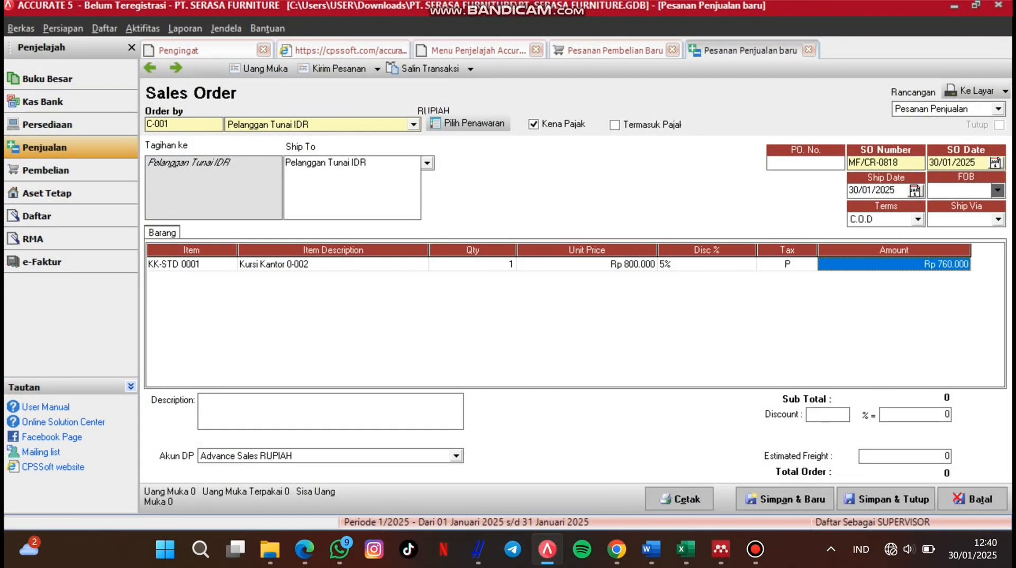
key("Tab")
key("Up")
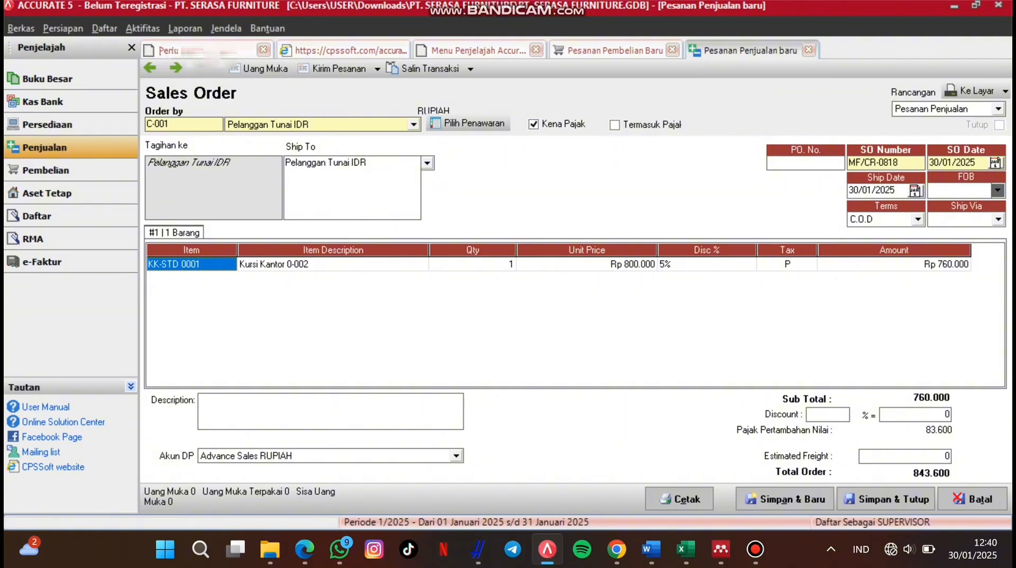
left_click(900, 162)
Step: Set the sales order date to 6 April 2024
left_click(996, 164)
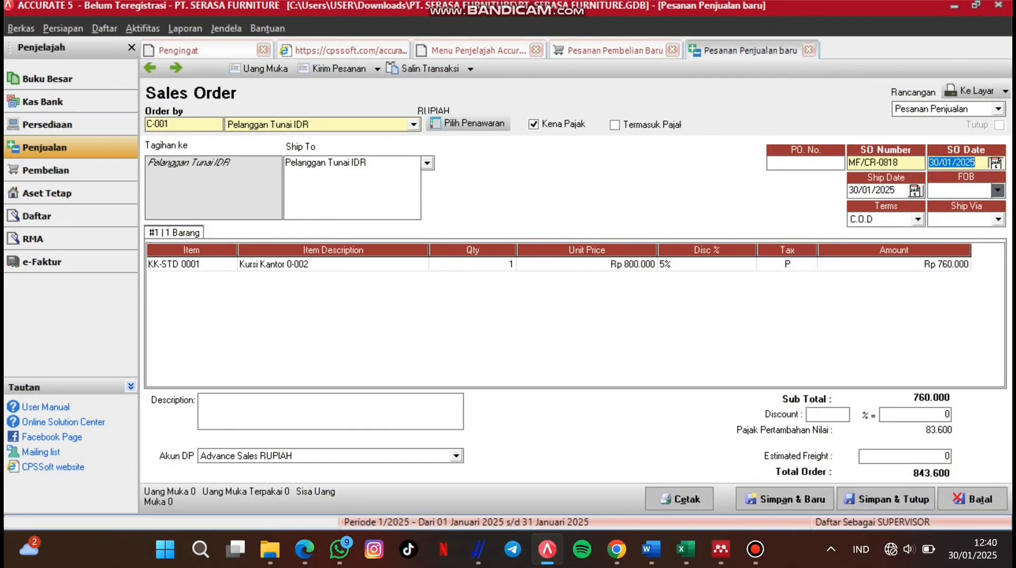
left_click(868, 179)
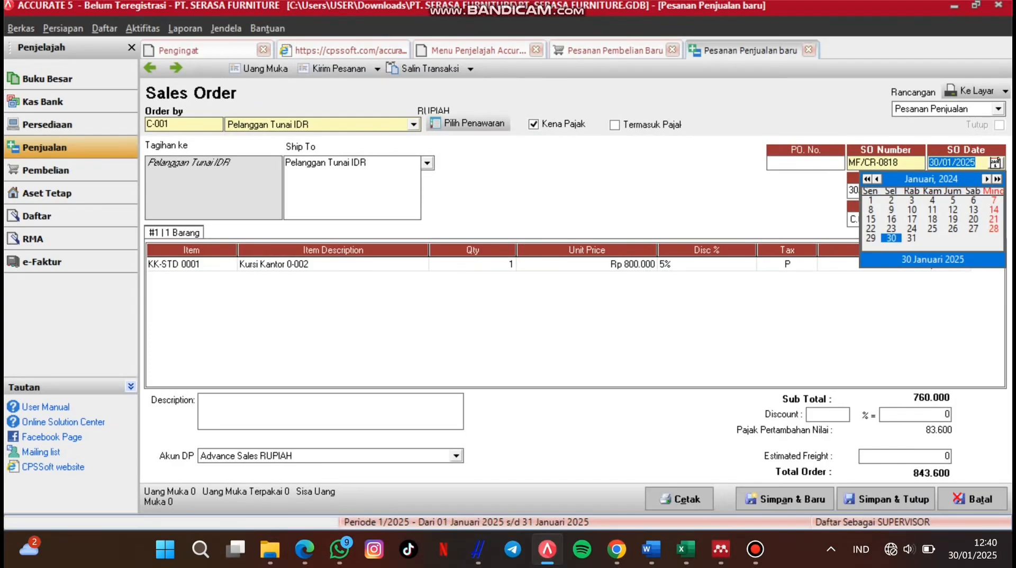
left_click(986, 178)
left_click(987, 179)
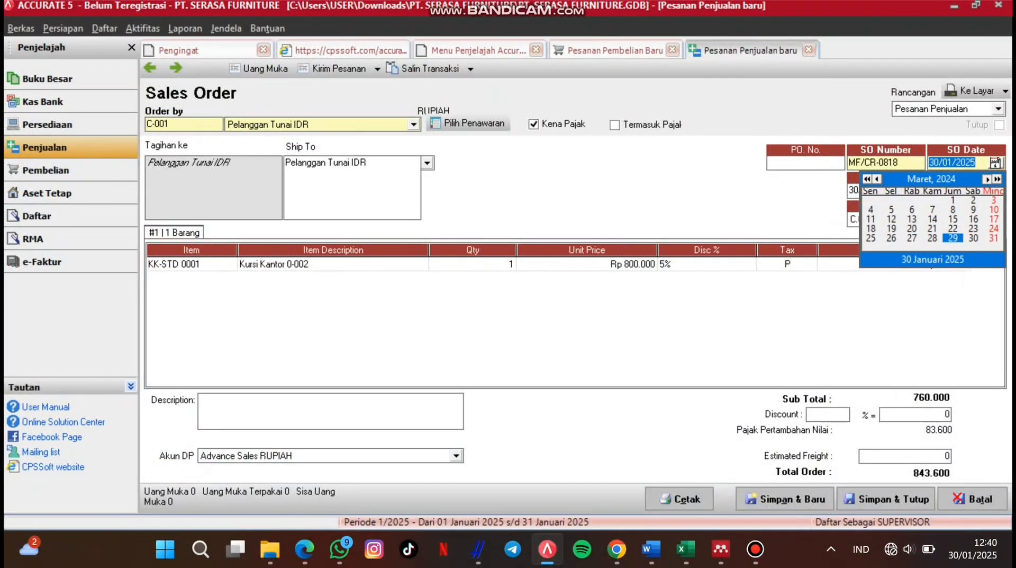
left_click(987, 179)
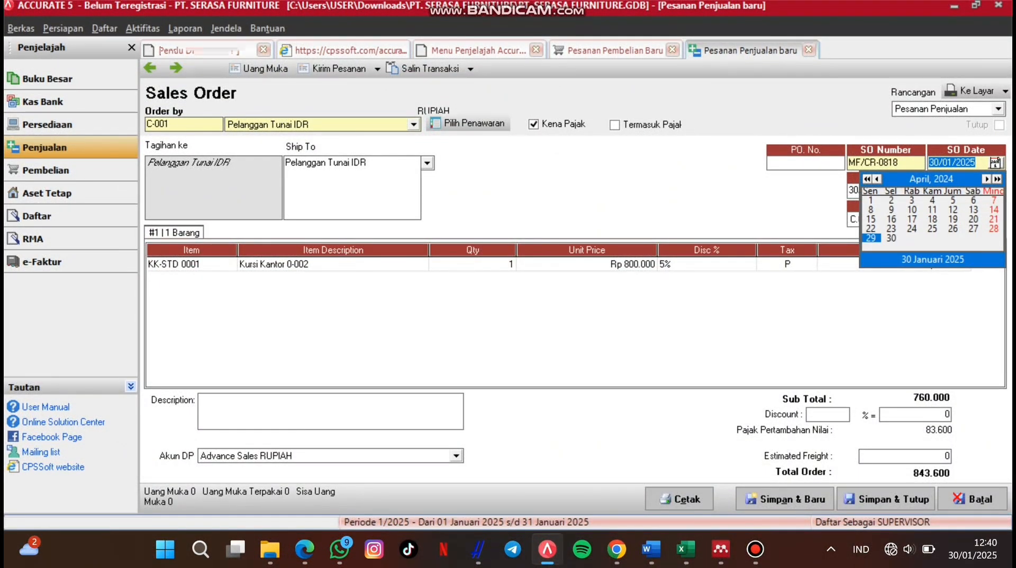
left_click(973, 200)
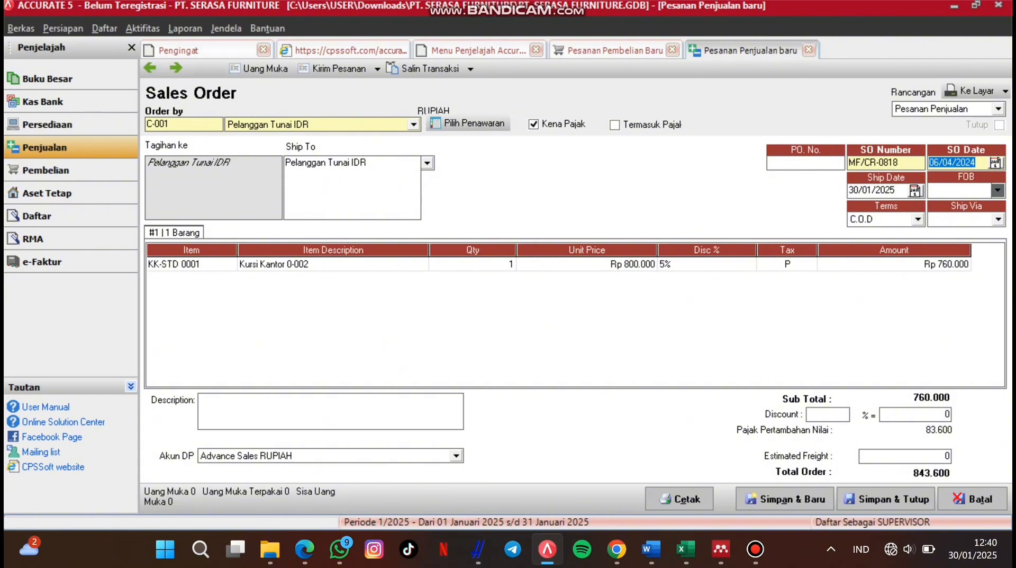
Step: Set the ship date to 9 April 2024
left_click(915, 191)
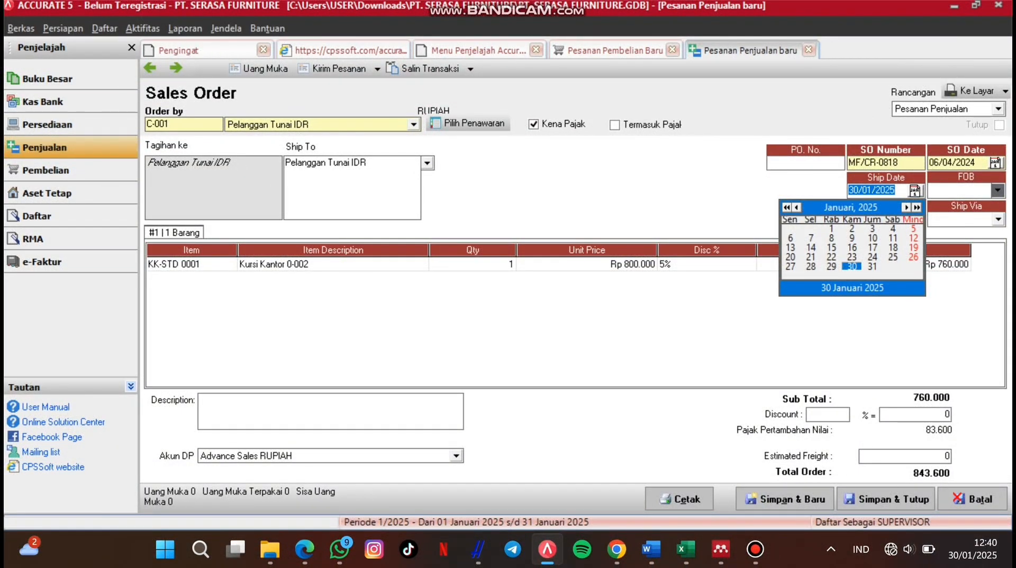
left_click(906, 207)
left_click(907, 207)
left_click(906, 207)
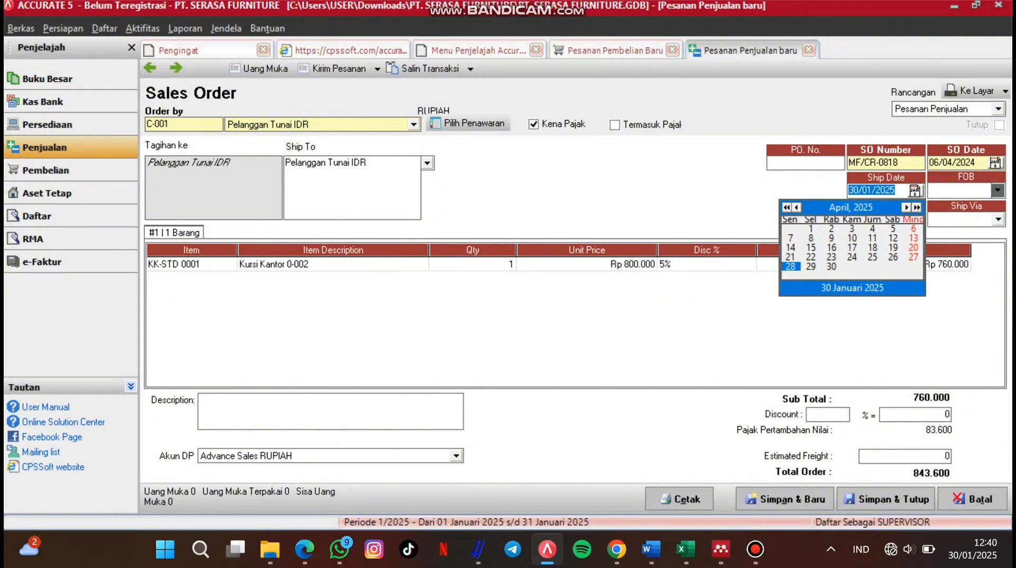
left_click(787, 208)
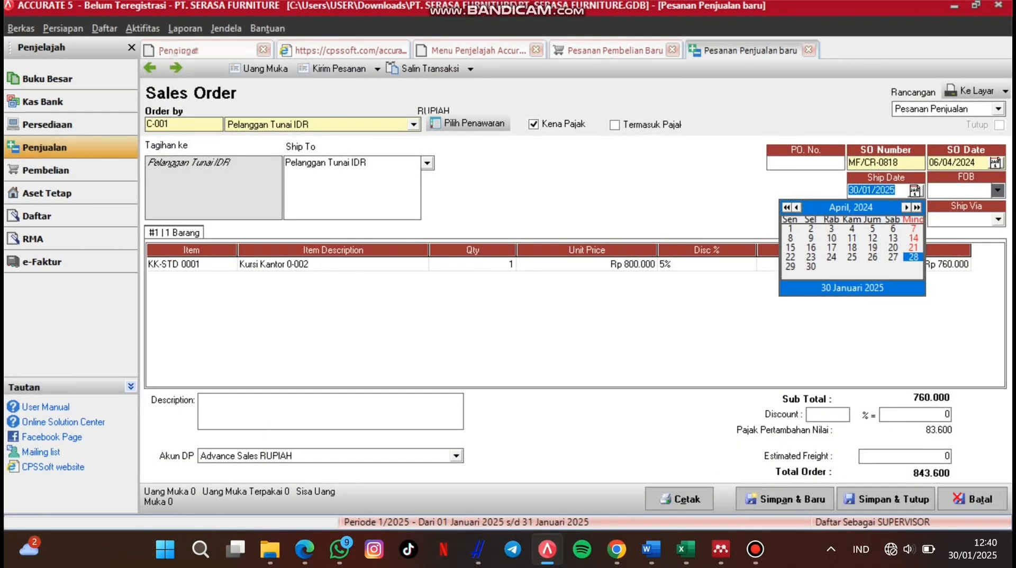
left_click(811, 238)
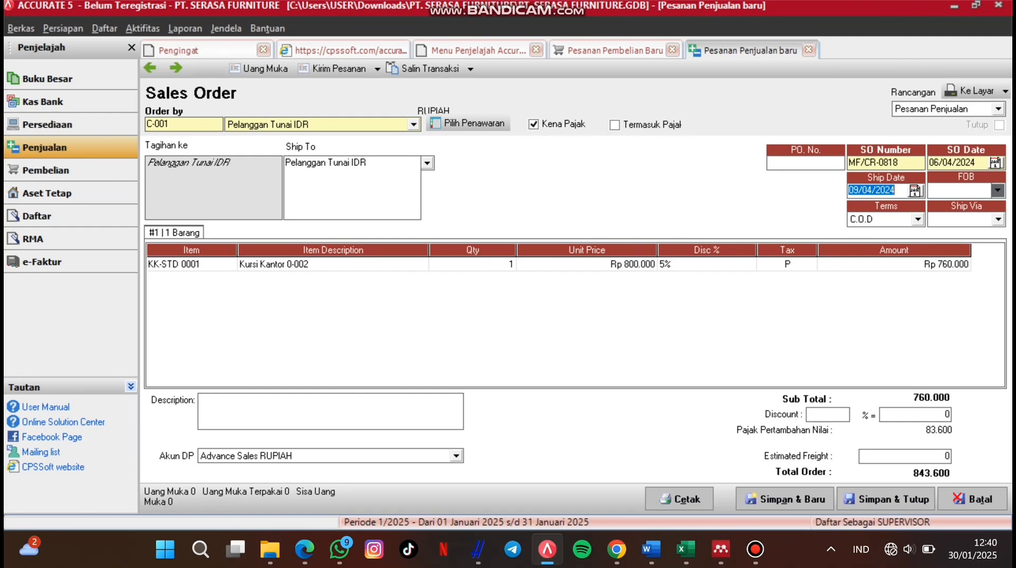
left_click(805, 164)
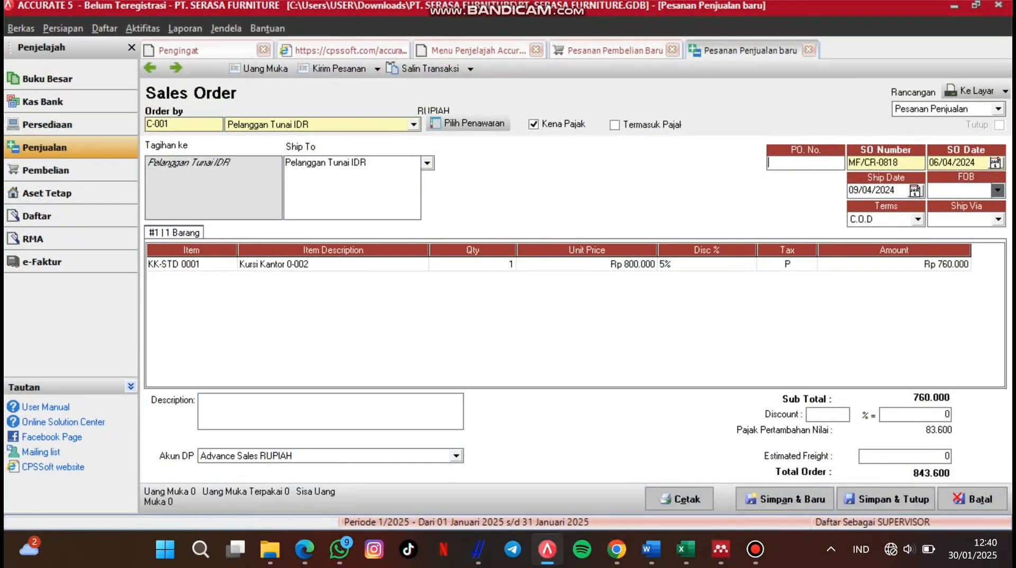
Step: Enter PO number MF/SI-0915 and change the sales order number ending to 17
type("MF/")
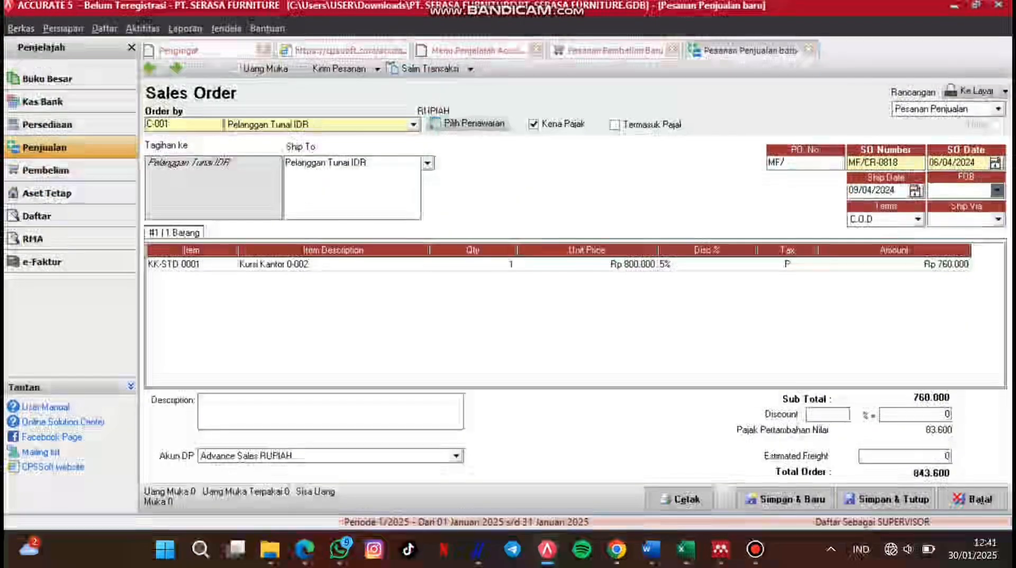
type("SI")
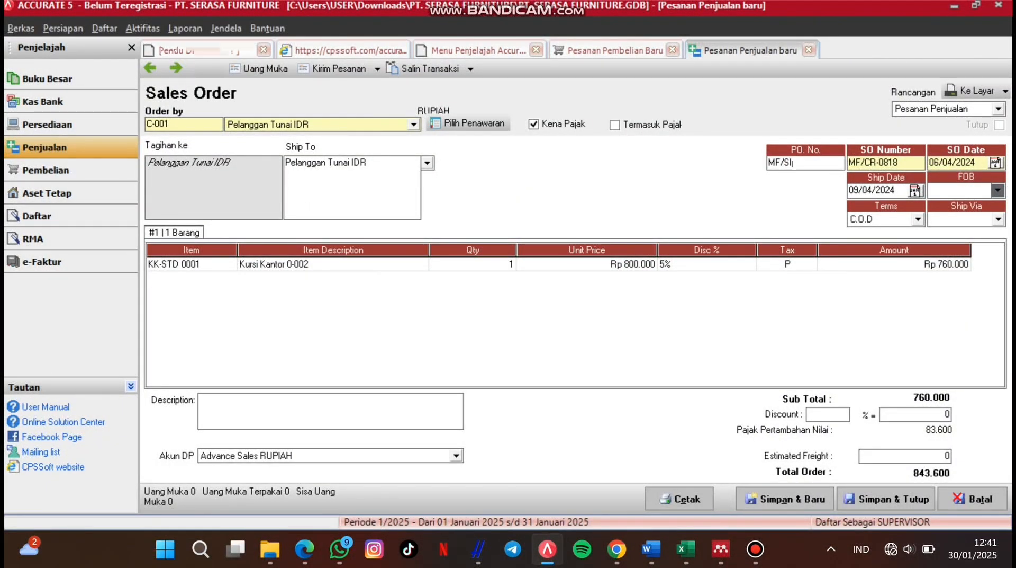
type("-091")
key("BackSpace")
key("BackSpace")
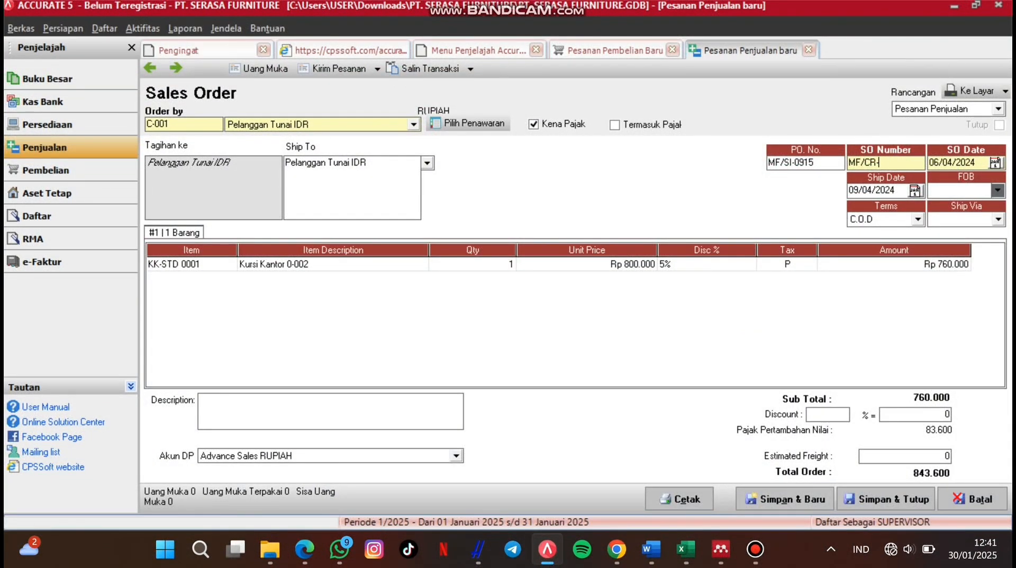
key("BackSpace")
type("17")
Step: Keep C.O.D terms, leave Ship Via and FOB empty, and save the sales order
left_click(918, 219)
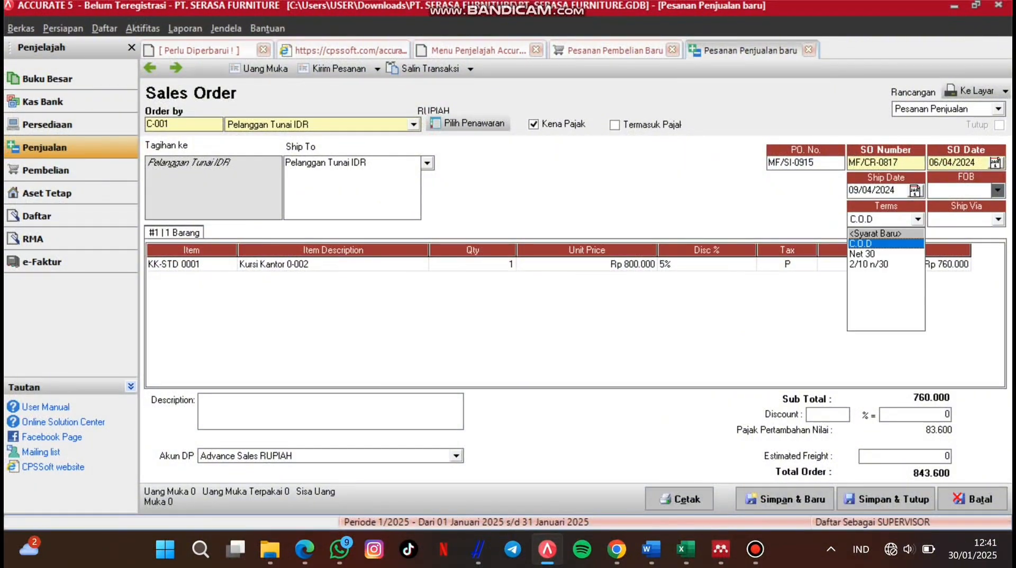
left_click(878, 243)
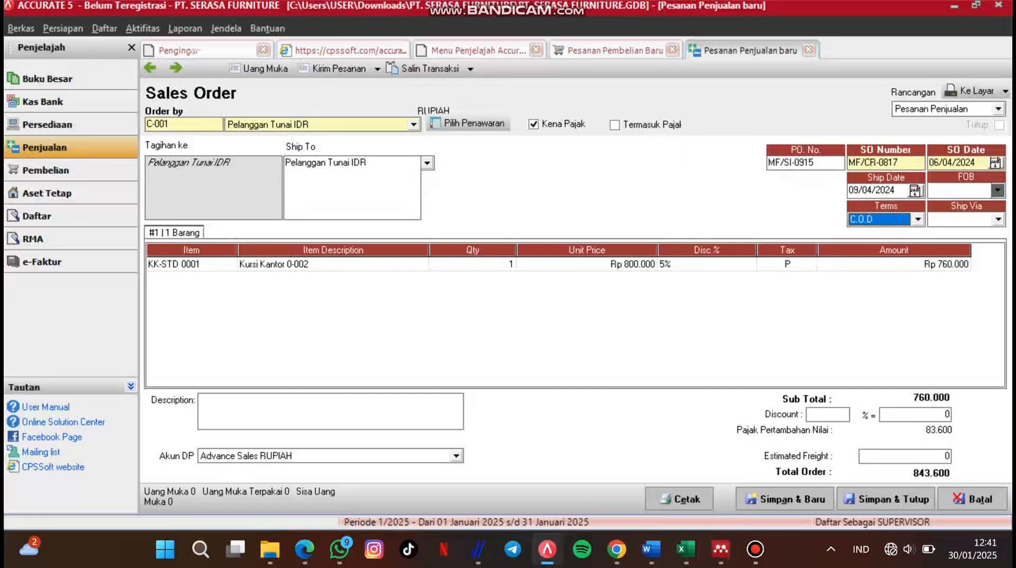
left_click(999, 219)
left_click(999, 220)
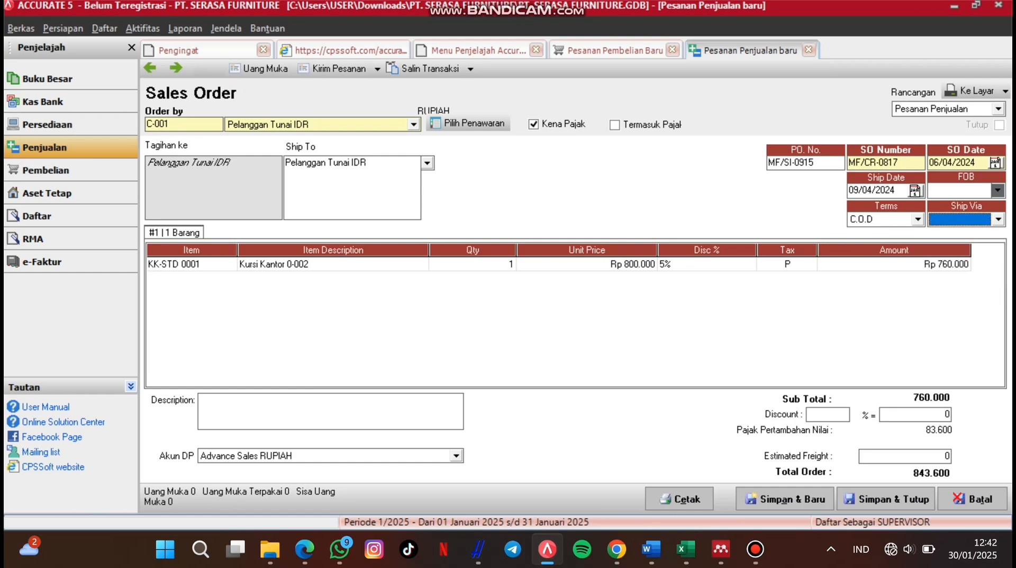
left_click(998, 190)
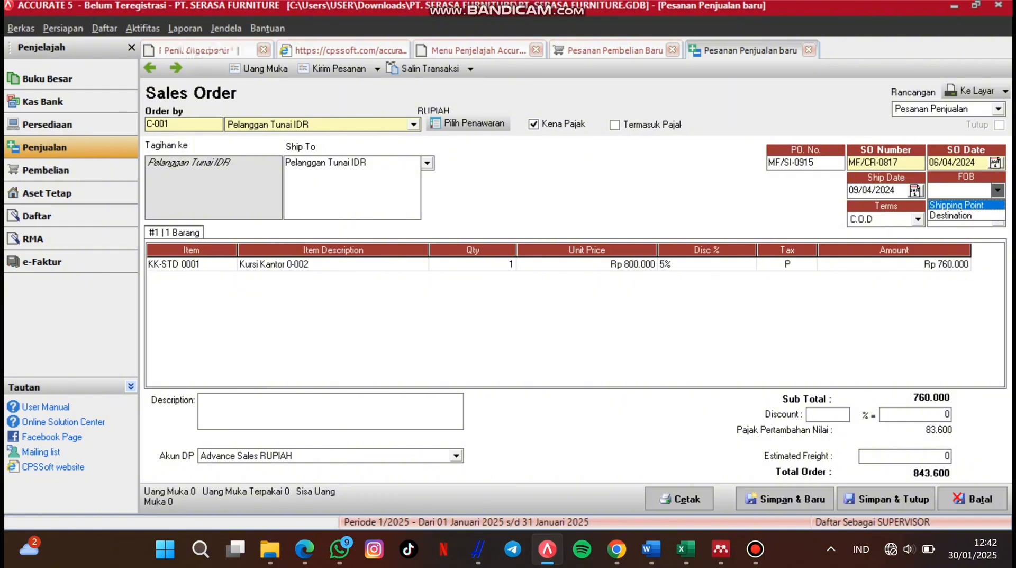
key("Escape")
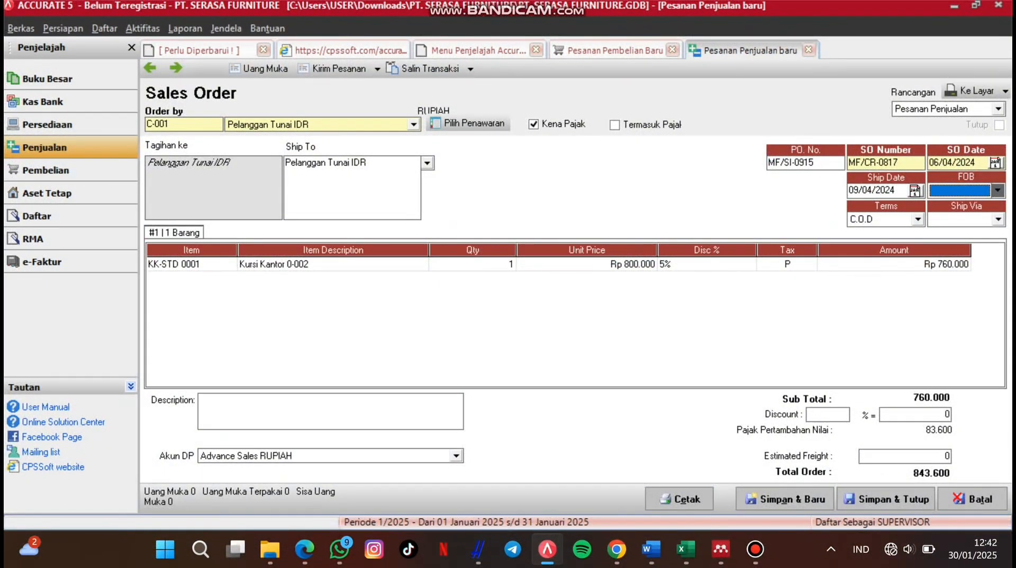
left_click(886, 498)
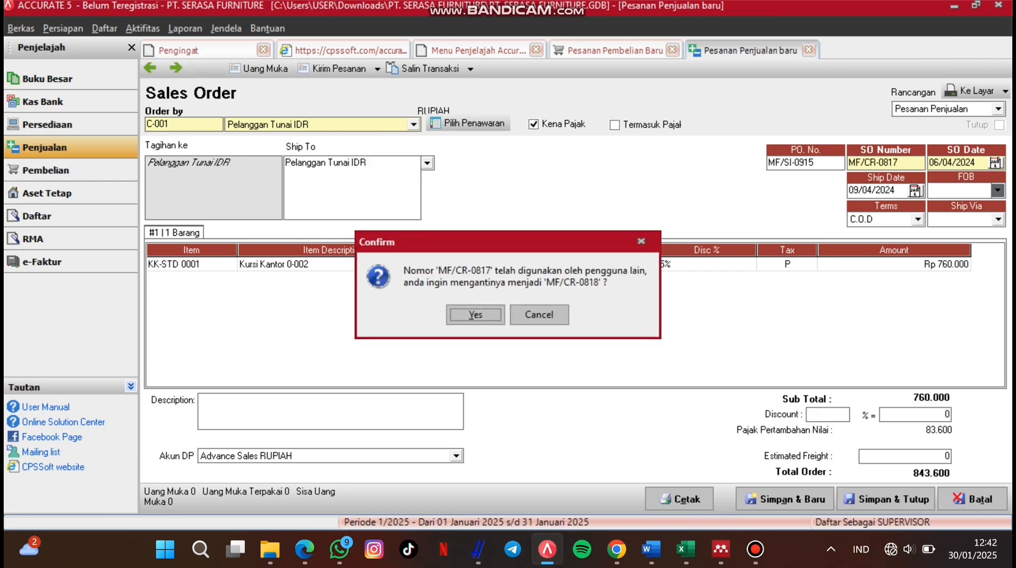
Step: Decline renumbering to MF/CR-0818, enter PO number MF/SI-0917, and view saved order MF/CR-0817
left_click(540, 314)
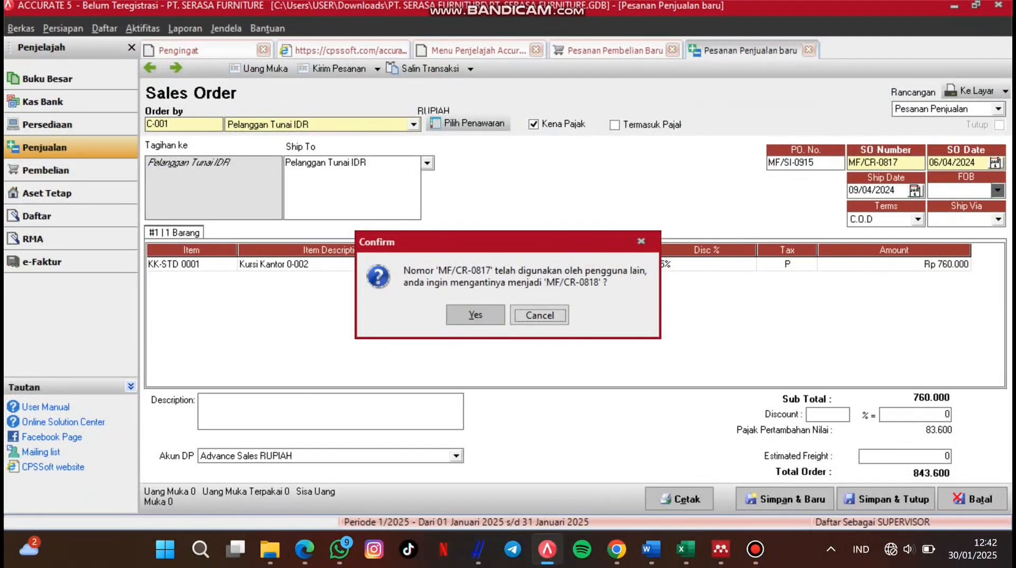
type("MF/SI-0917")
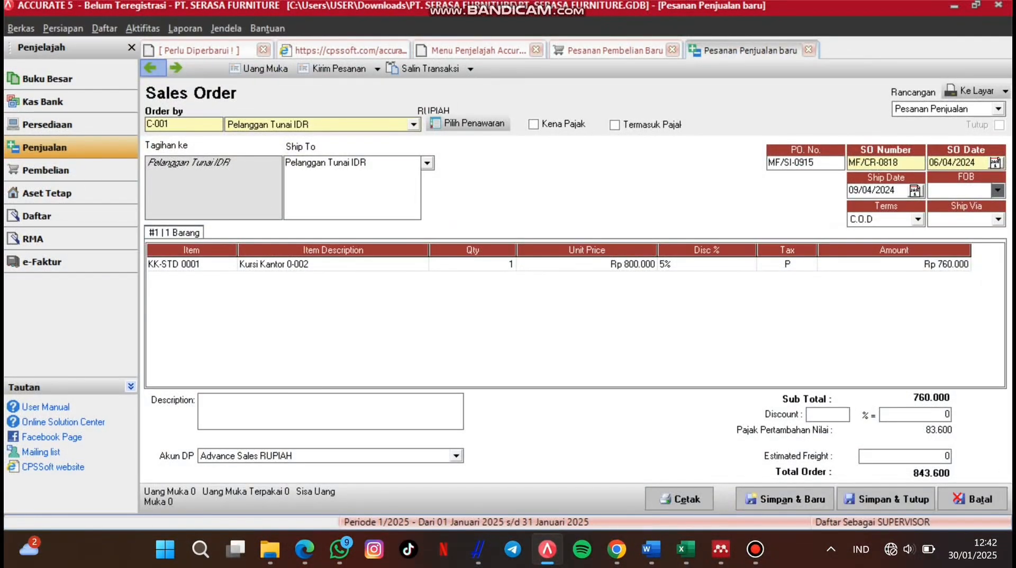
left_click(151, 67)
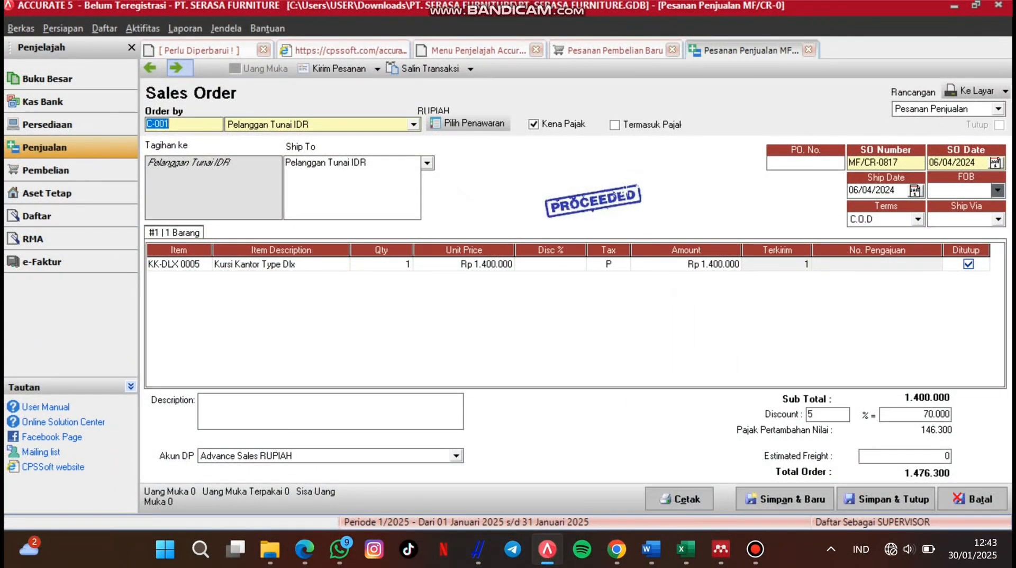
Step: Go to sales order MF/CR-0818, tick its line as closed (Ditutup), and save and close
left_click(178, 68)
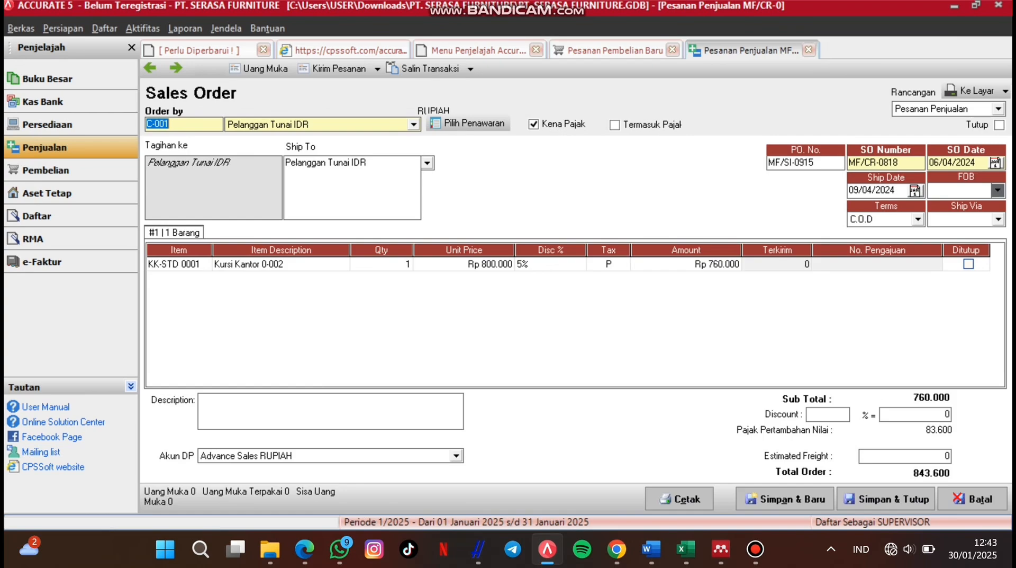
left_click(969, 264)
left_click(969, 264)
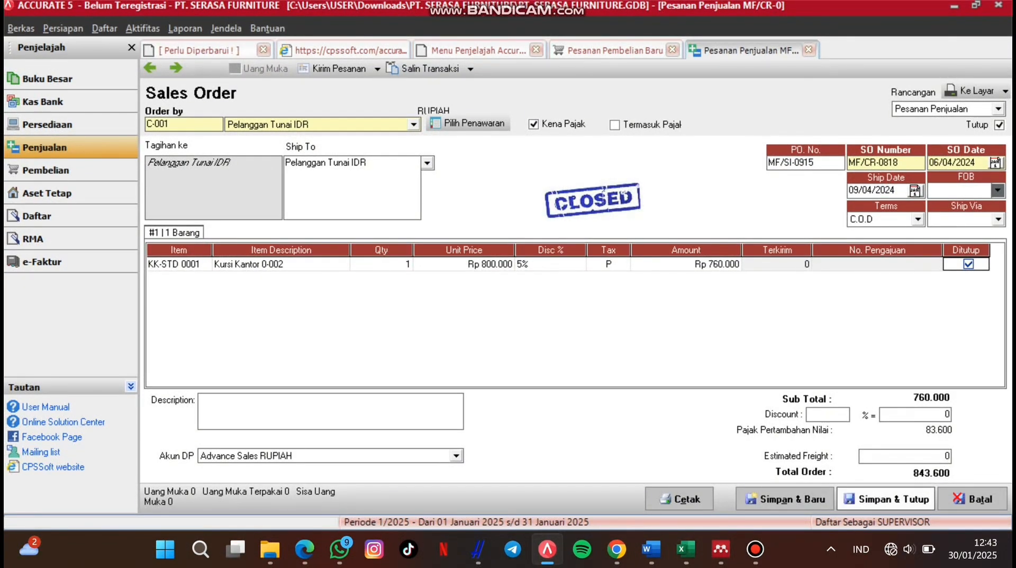
left_click(887, 499)
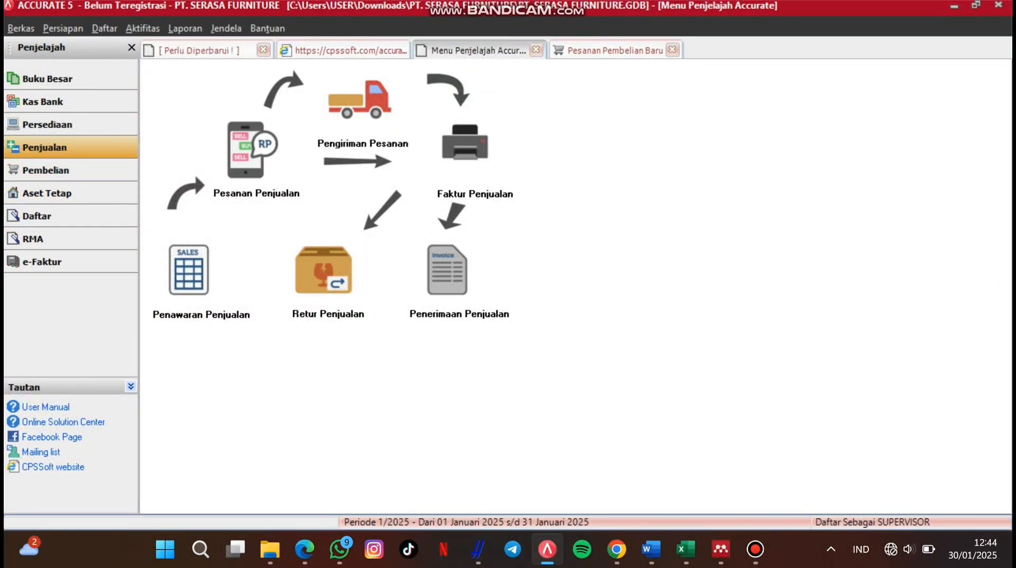
Step: Start a new sales order for Diamond Hill Corp, accepting the 16.190 DOLLAR exchange rate
left_click(246, 150)
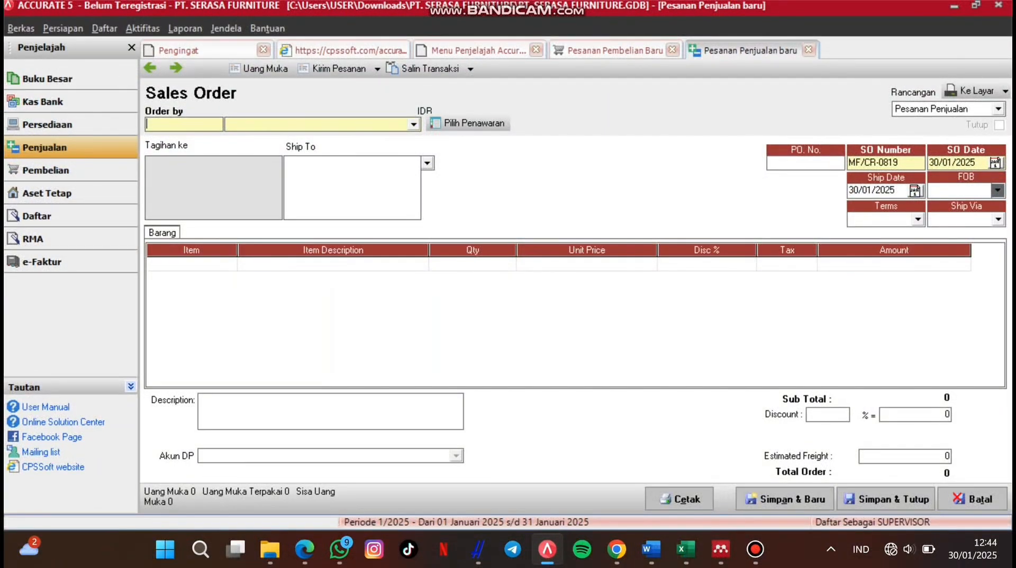
left_click(414, 124)
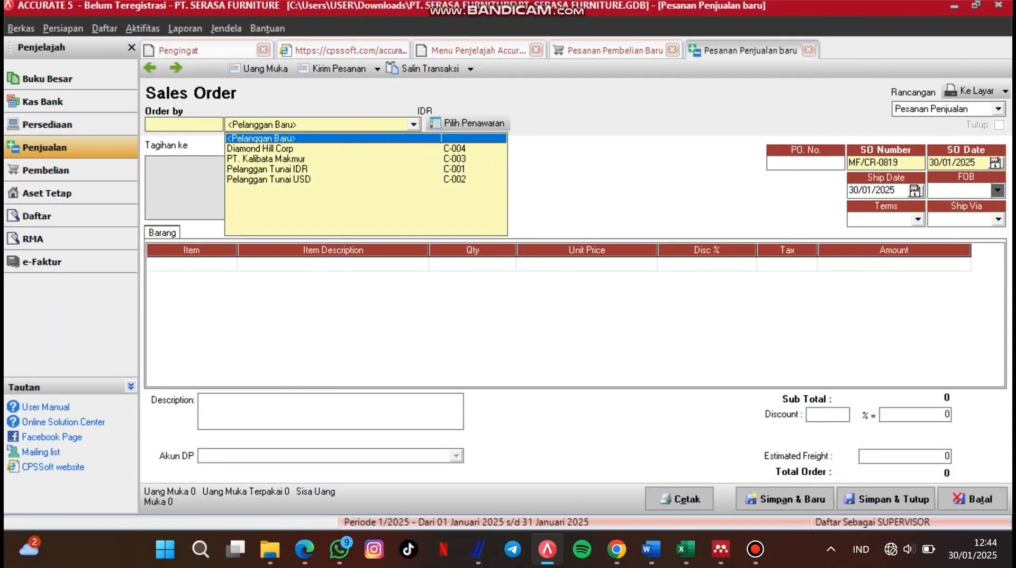
left_click(266, 159)
left_click(413, 124)
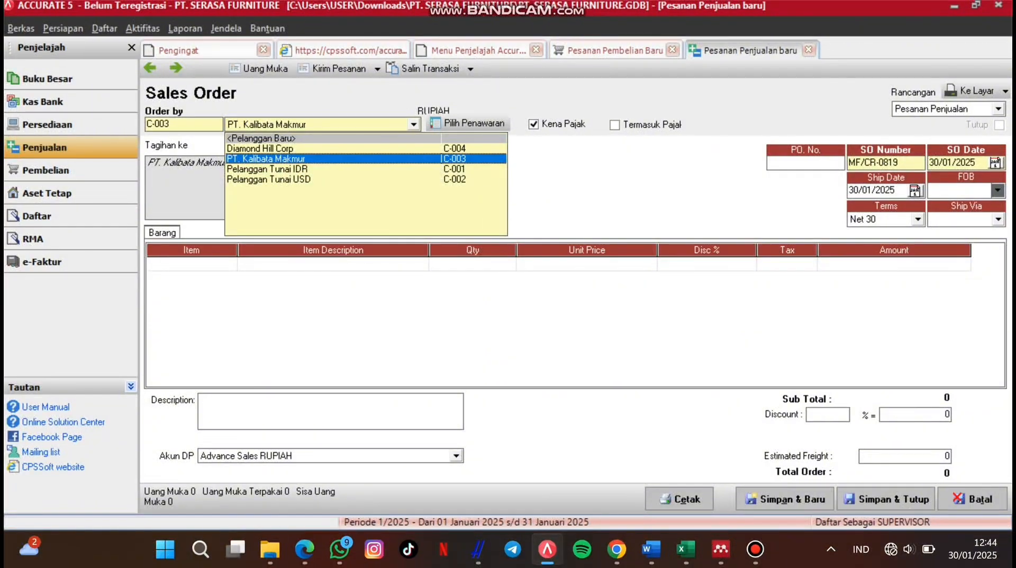
left_click(266, 148)
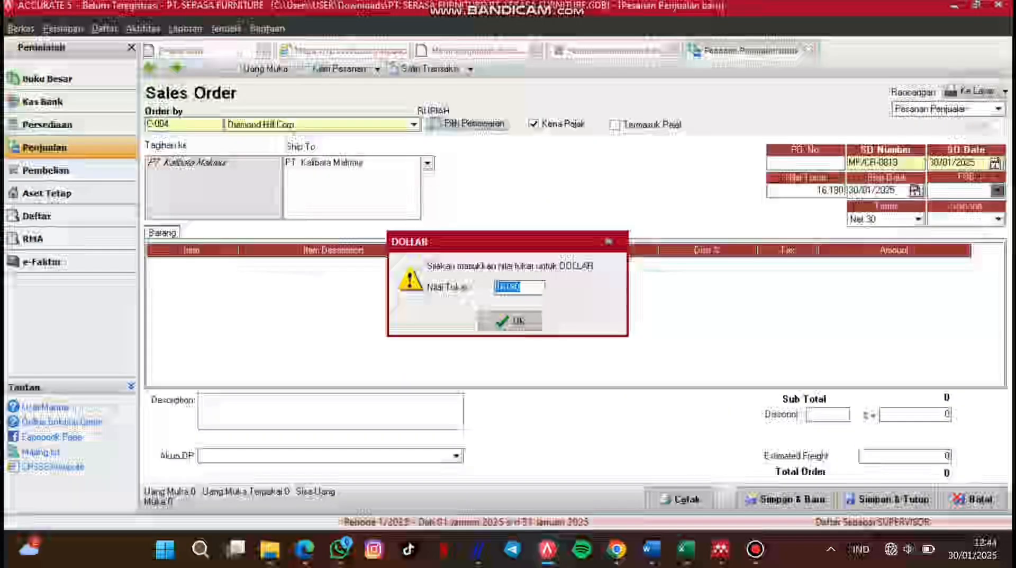
key("Return")
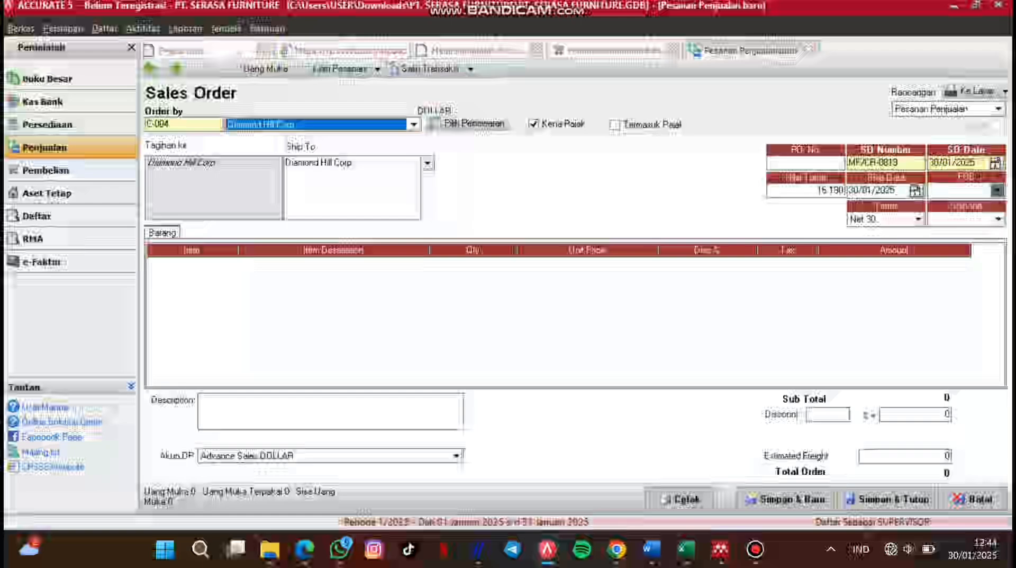
key("Tab")
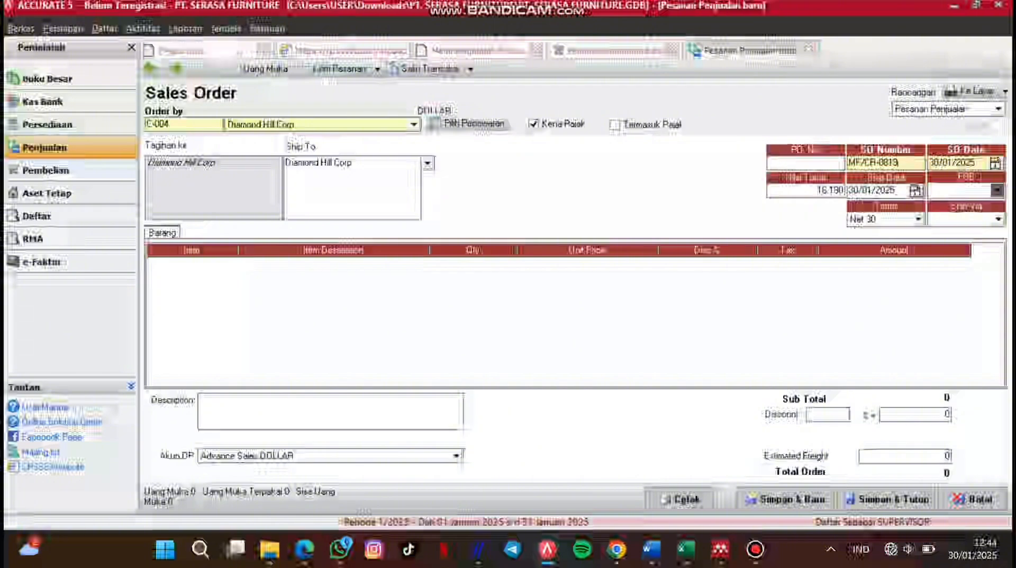
Step: Number the sales order MF/SO-0665 and date it 7 April 2024
key("Tab")
key("BackSpace")
key("BackSpace")
key("BackSpace")
key("BackSpace")
key("BackSpace")
key("BackSpace")
key("BackSpace")
type("SO")
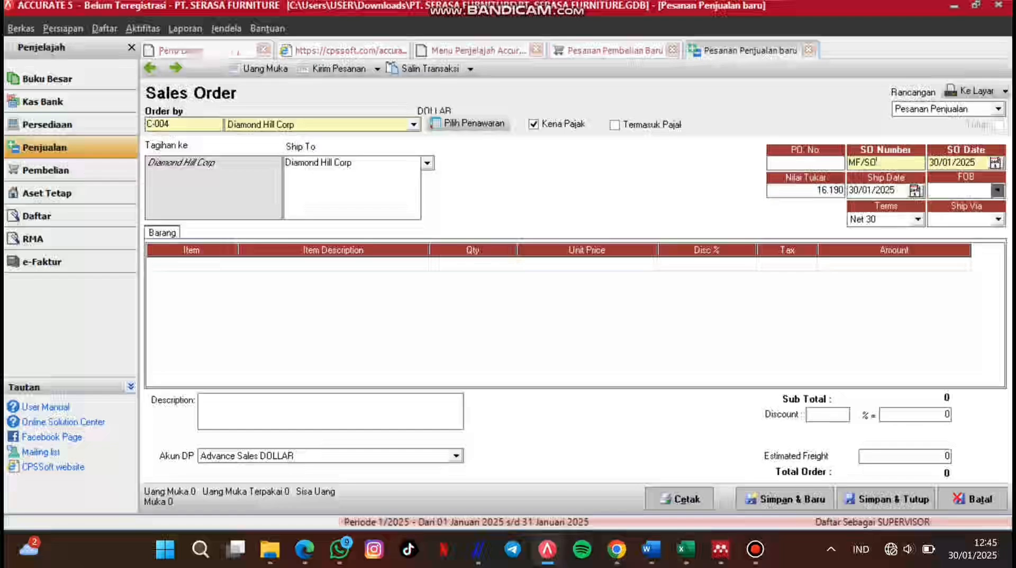
type("-0")
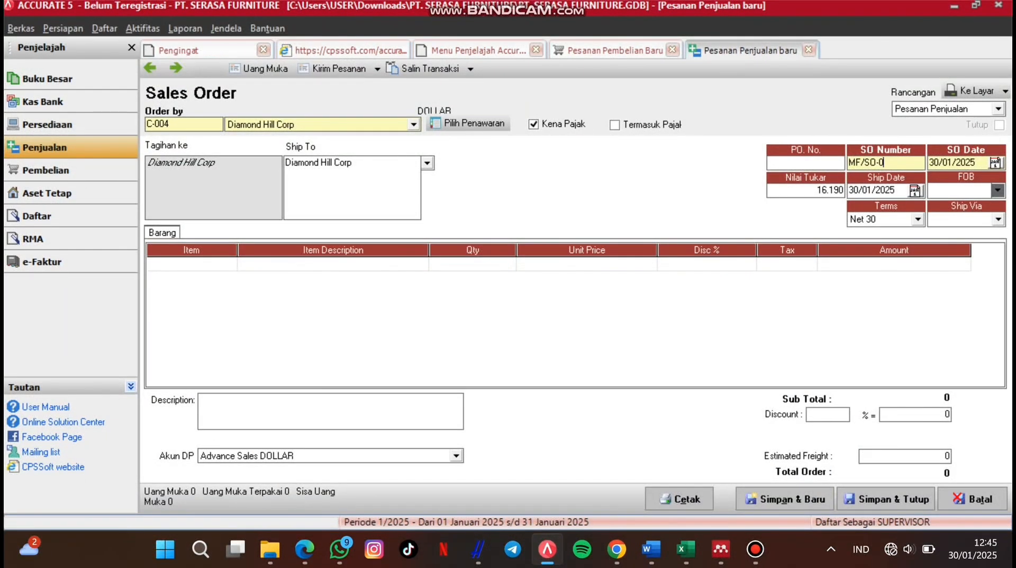
type("66")
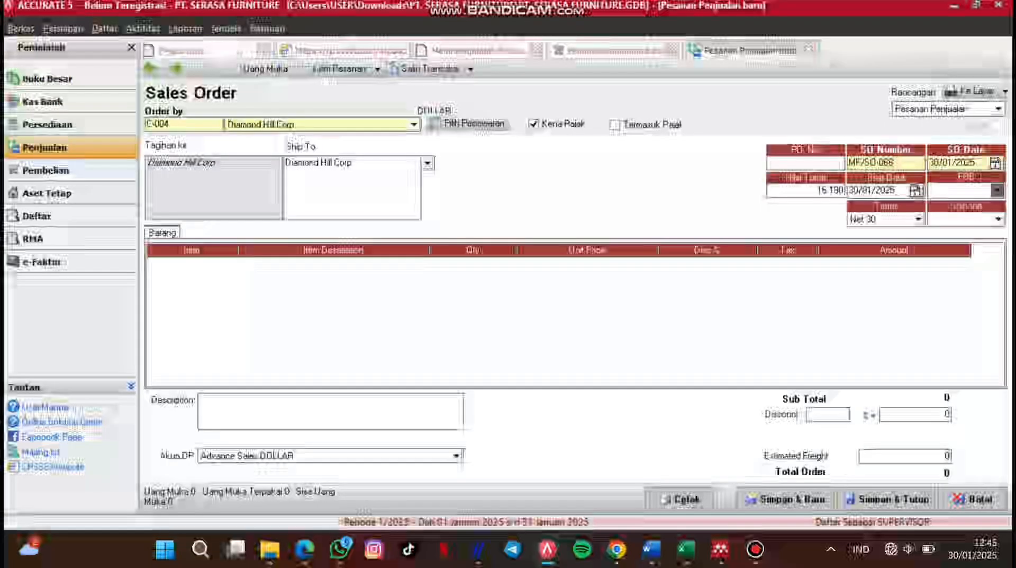
type("5")
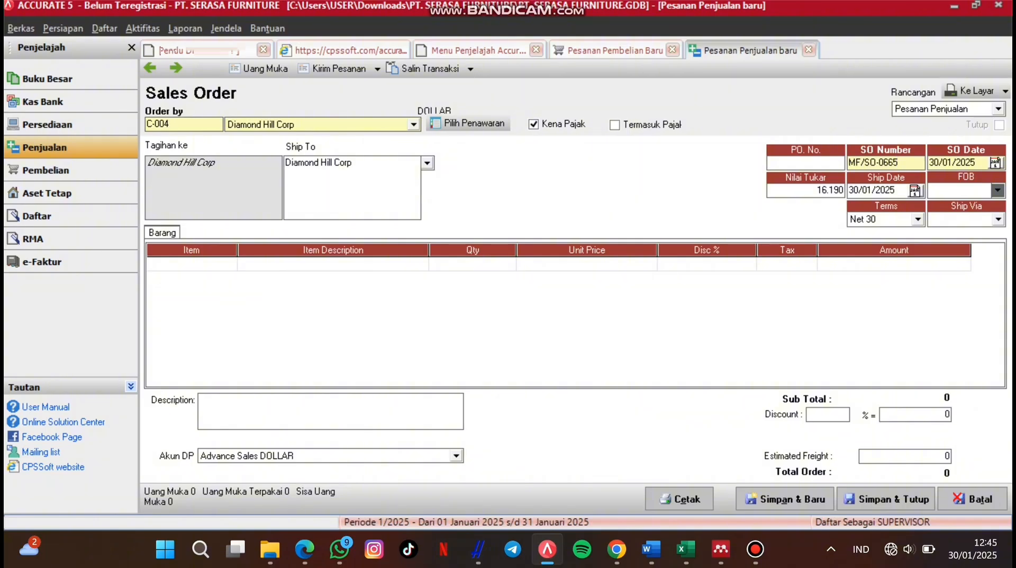
key("Tab")
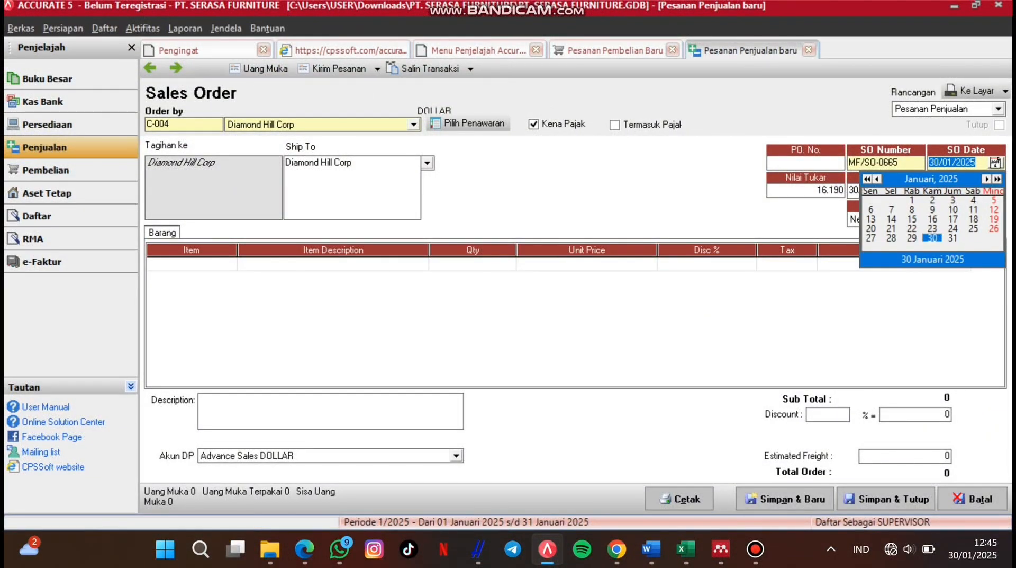
left_click(867, 179)
left_click(987, 179)
left_click(987, 179)
left_click(986, 179)
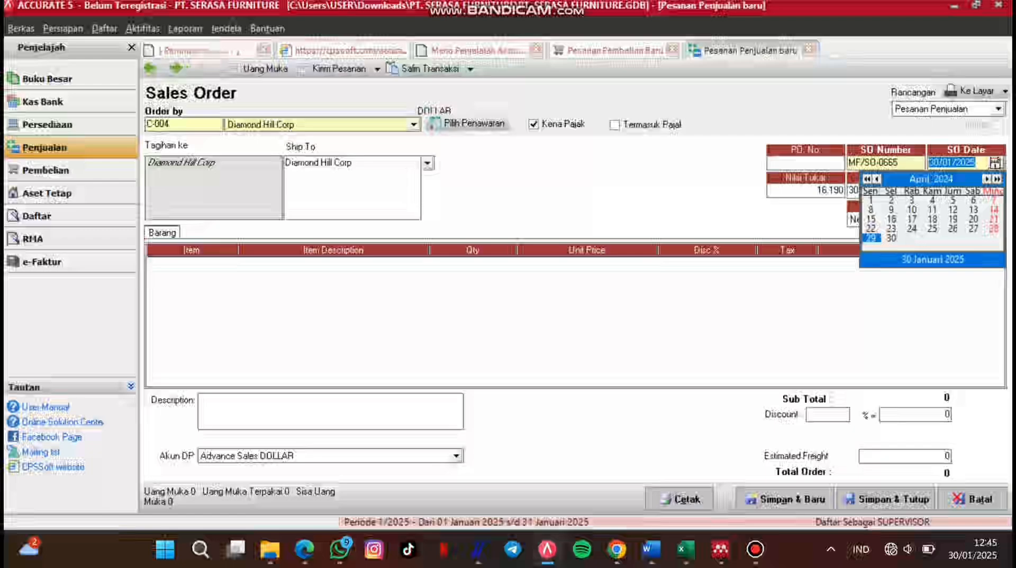
left_click(994, 200)
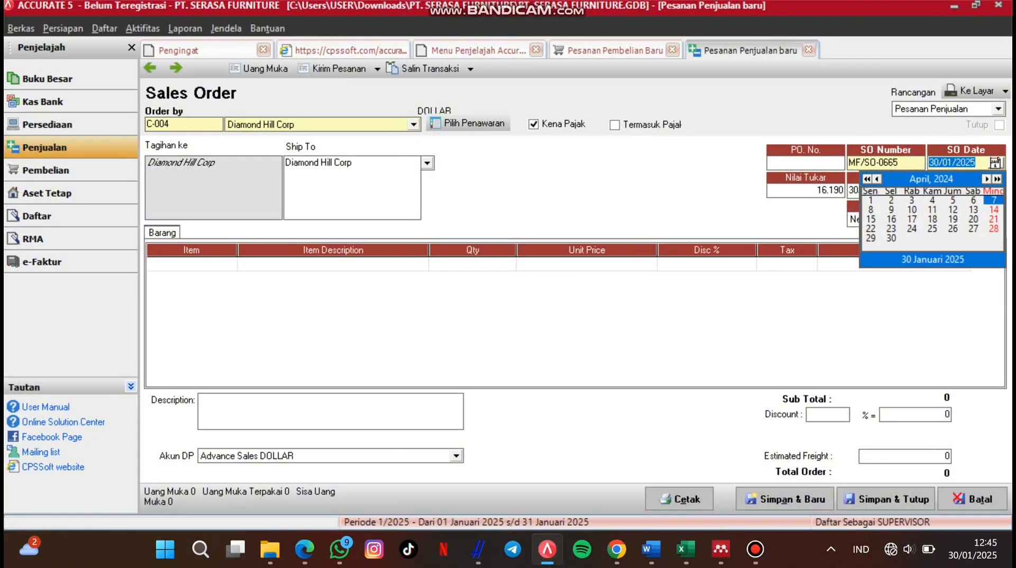
Step: Set the sales order's ship date to 10 April 2024
left_click(916, 191)
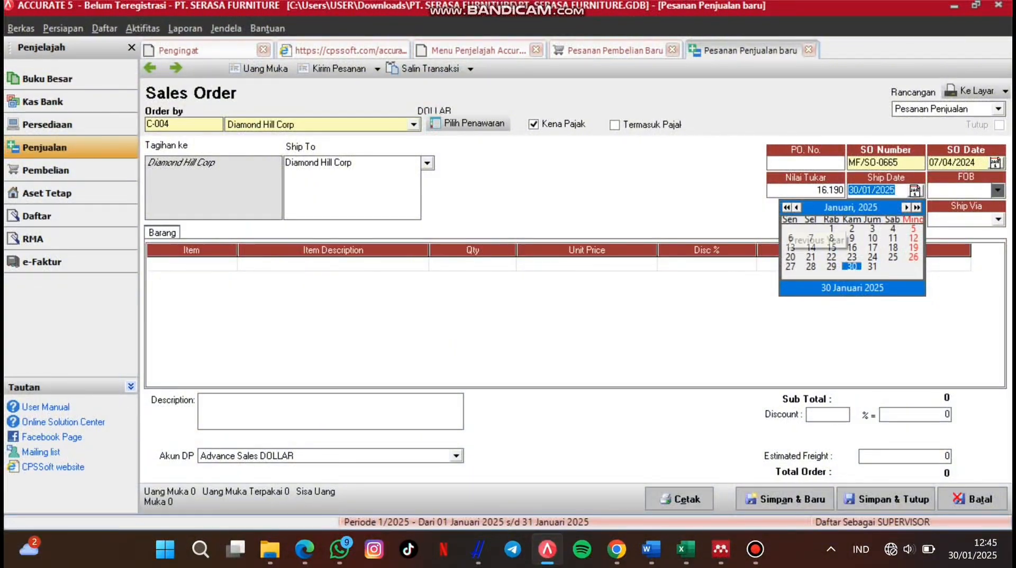
left_click(787, 207)
left_click(906, 207)
left_click(906, 207)
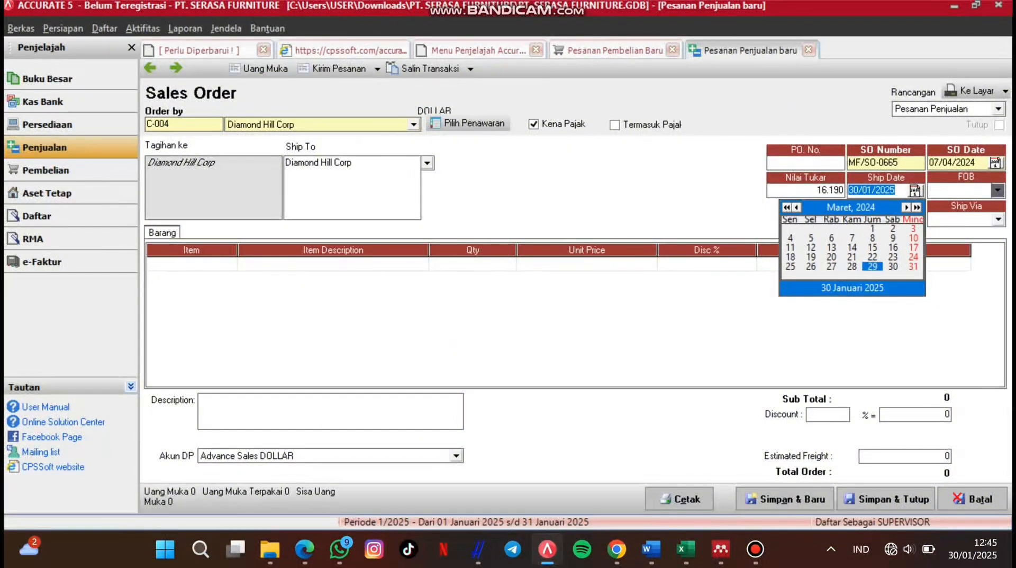
left_click(907, 207)
left_click(832, 238)
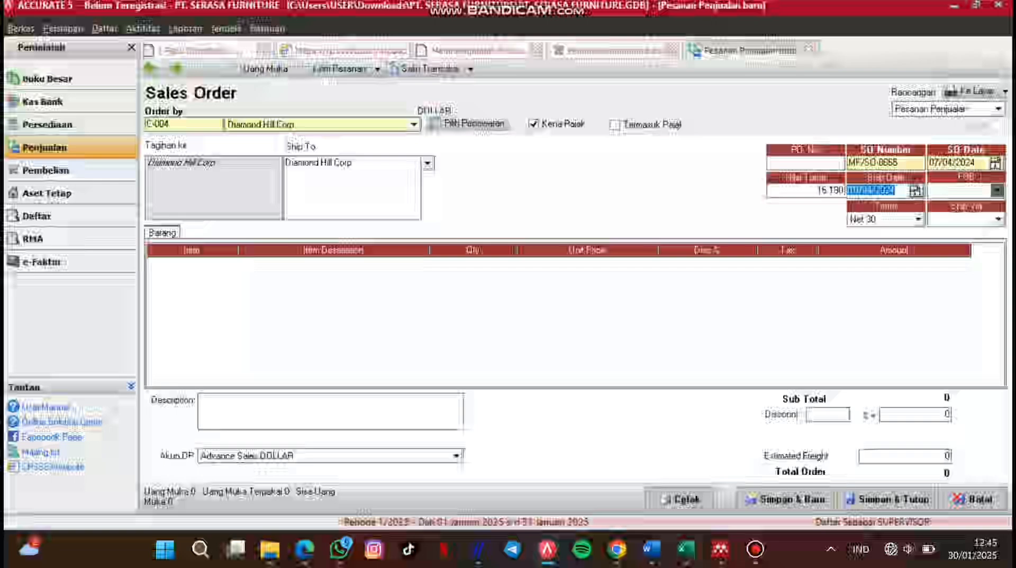
left_click(183, 264)
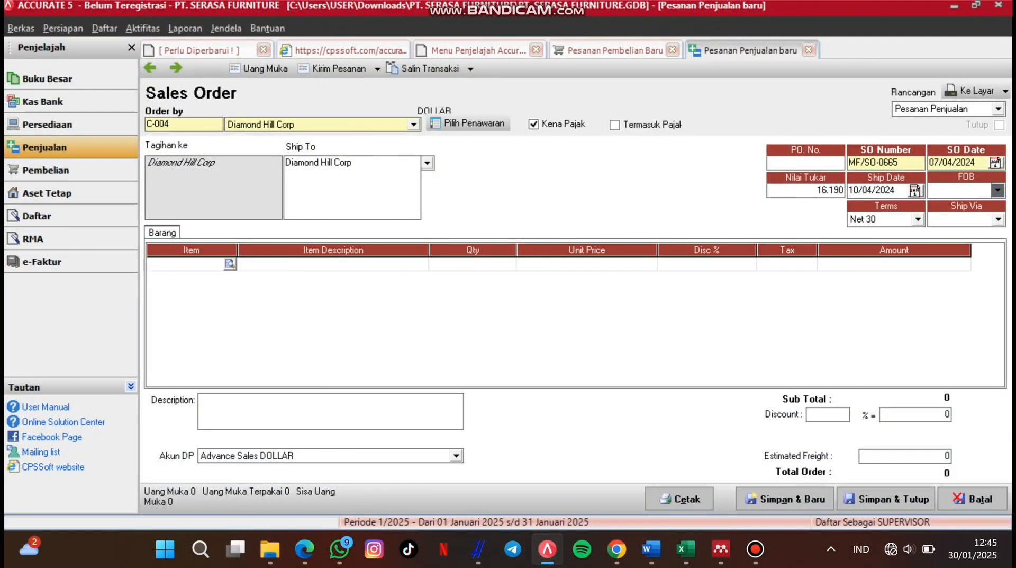
left_click(468, 123)
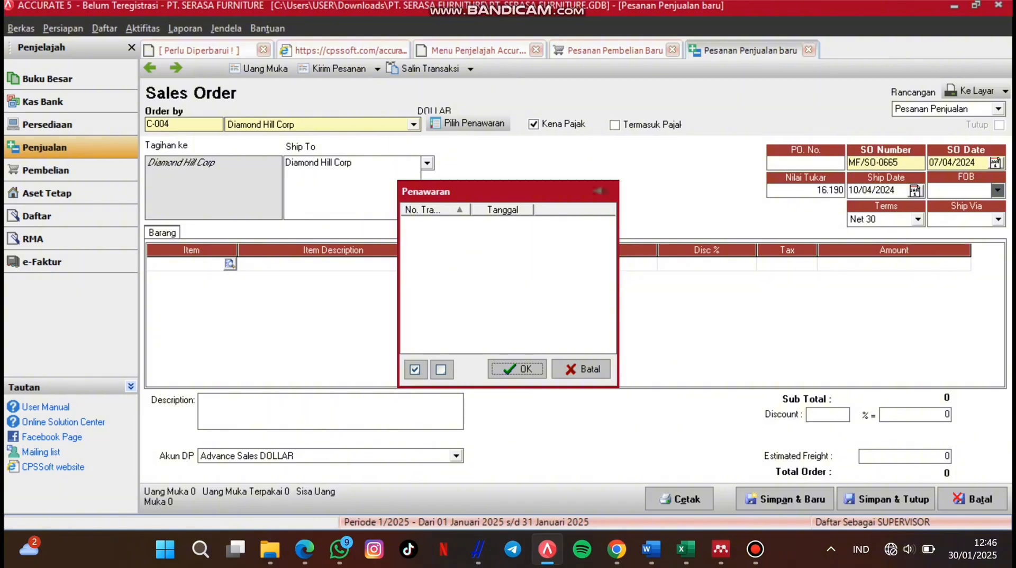
Step: Add item MK-0001 Meja Kantor 0-001 with quantity 20 at unit price 1.100
key("Return")
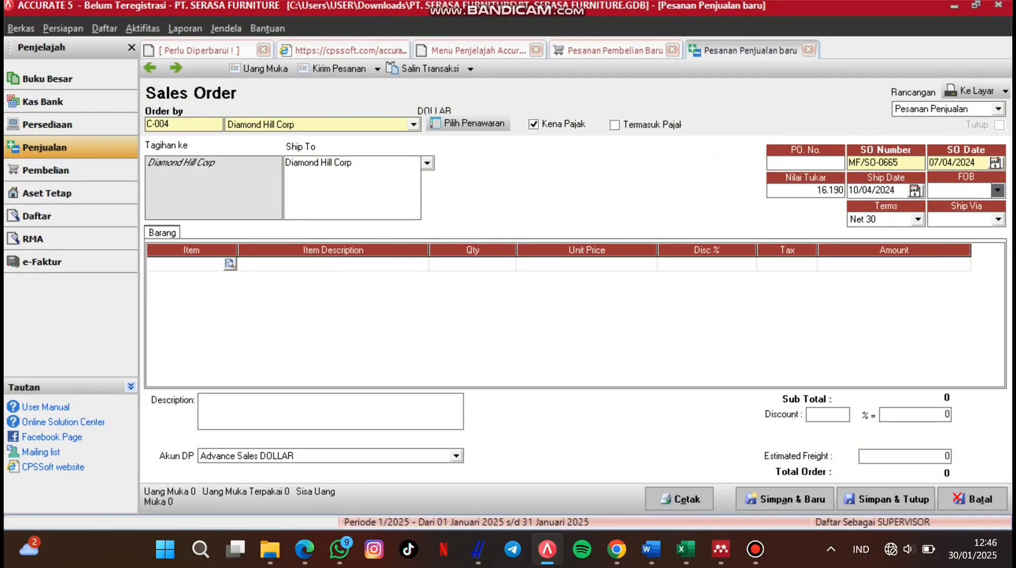
key("Return")
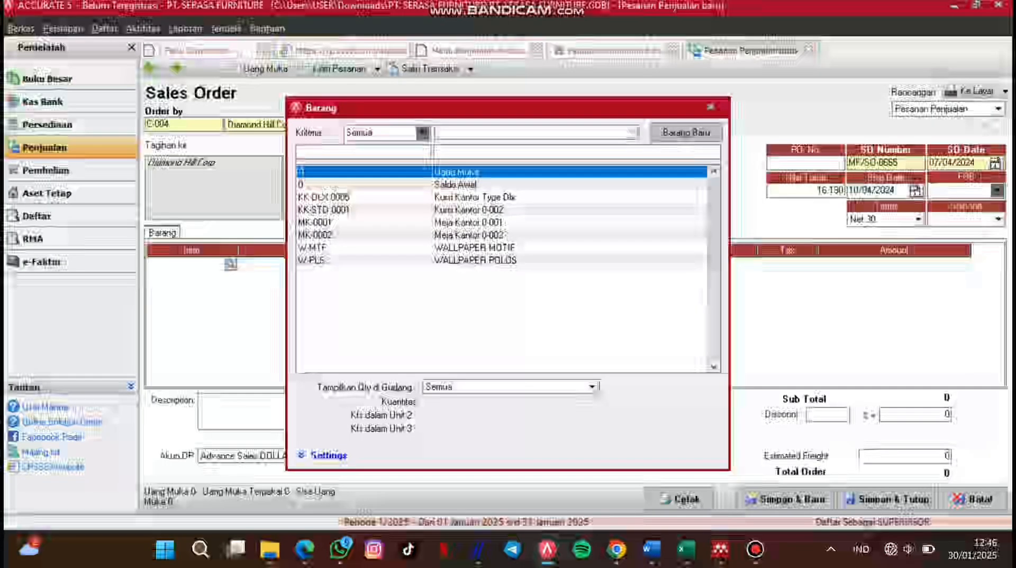
left_click(469, 222)
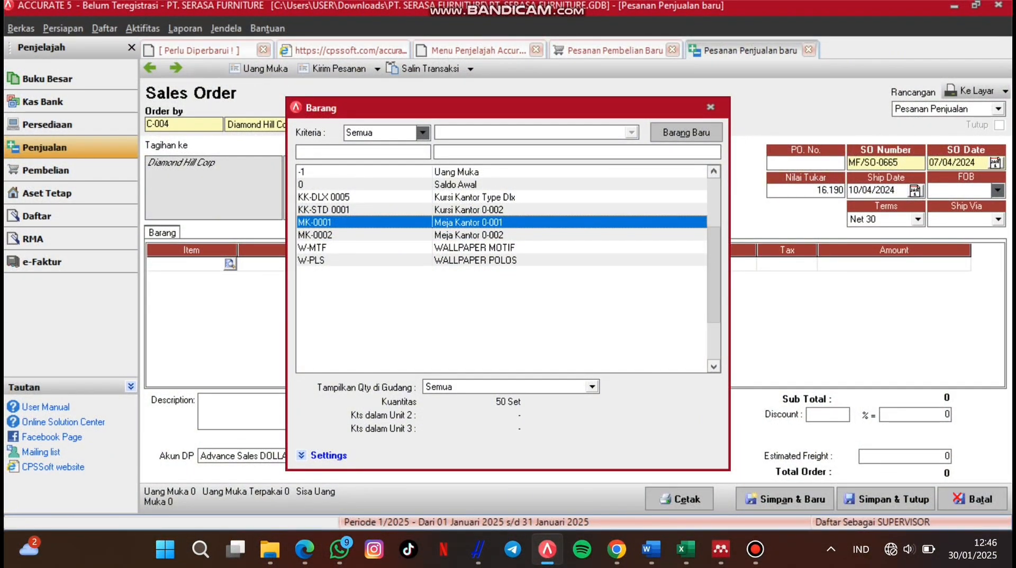
key("Return")
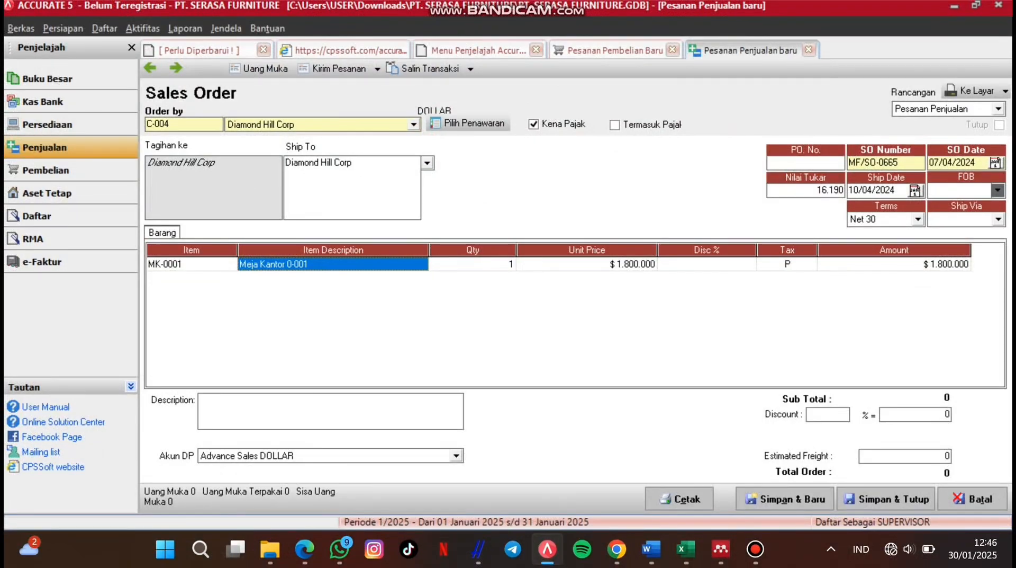
left_click(473, 264)
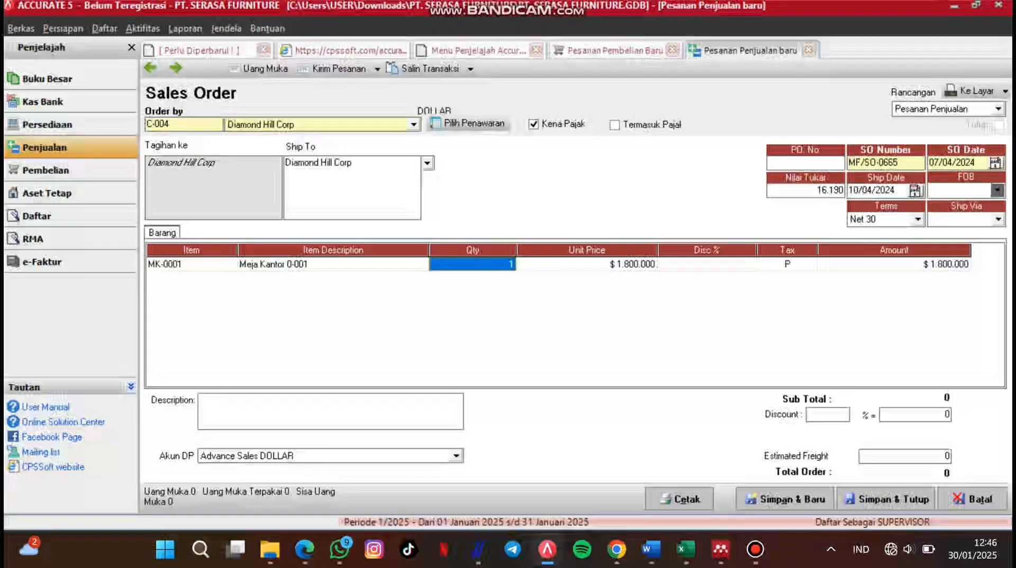
type("2")
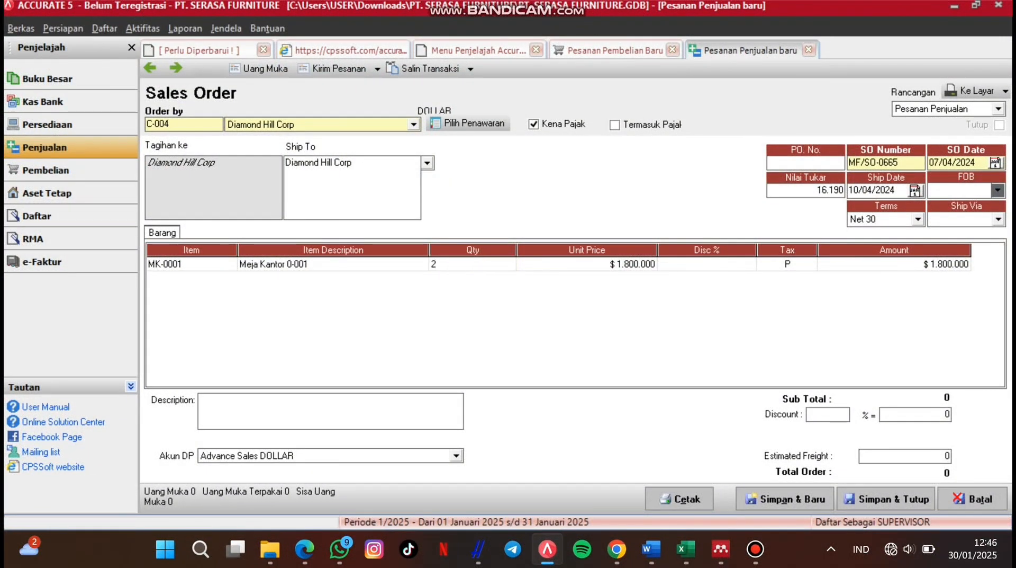
type("0")
key("Tab")
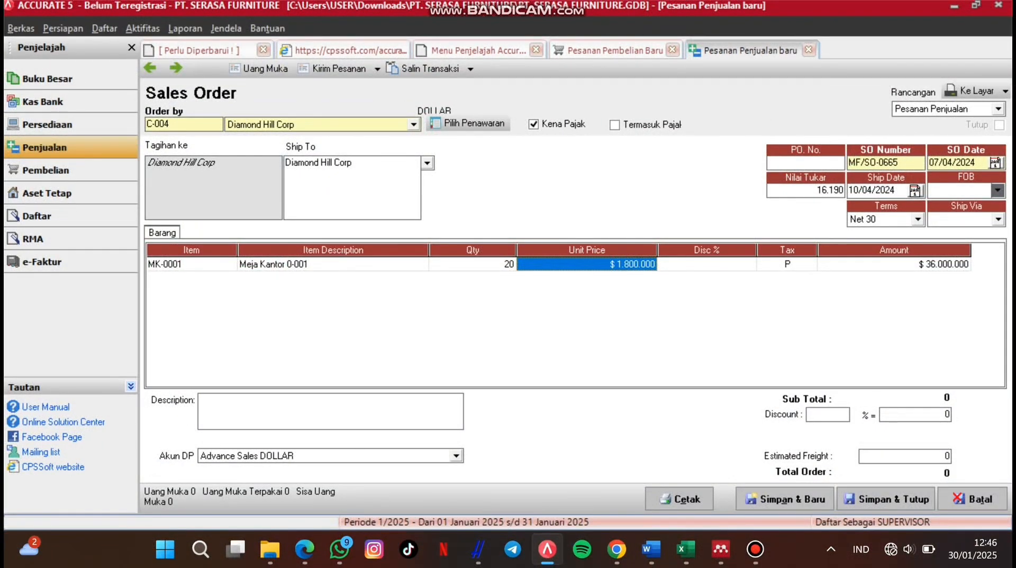
type("1.1")
type("00")
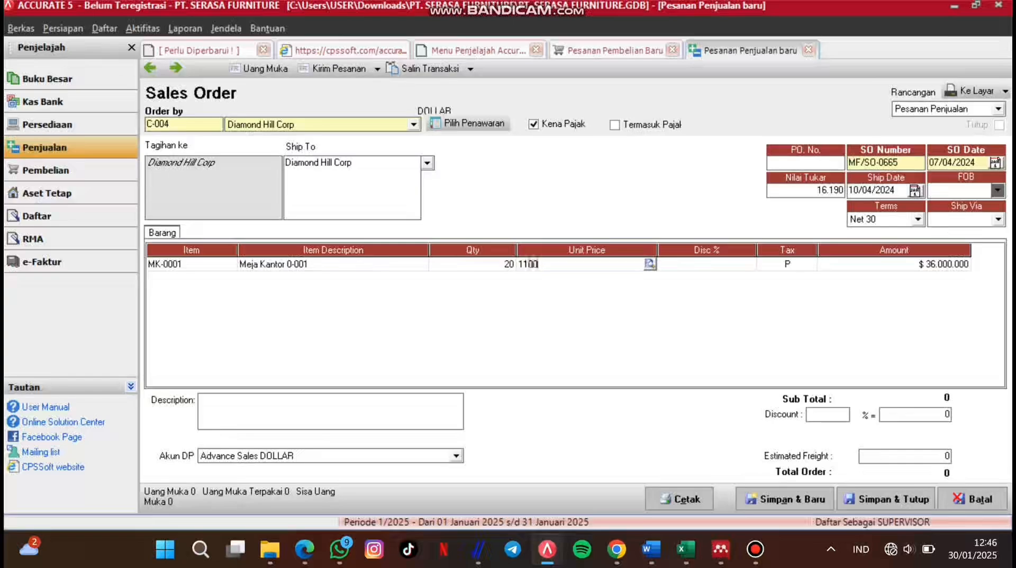
key("Tab")
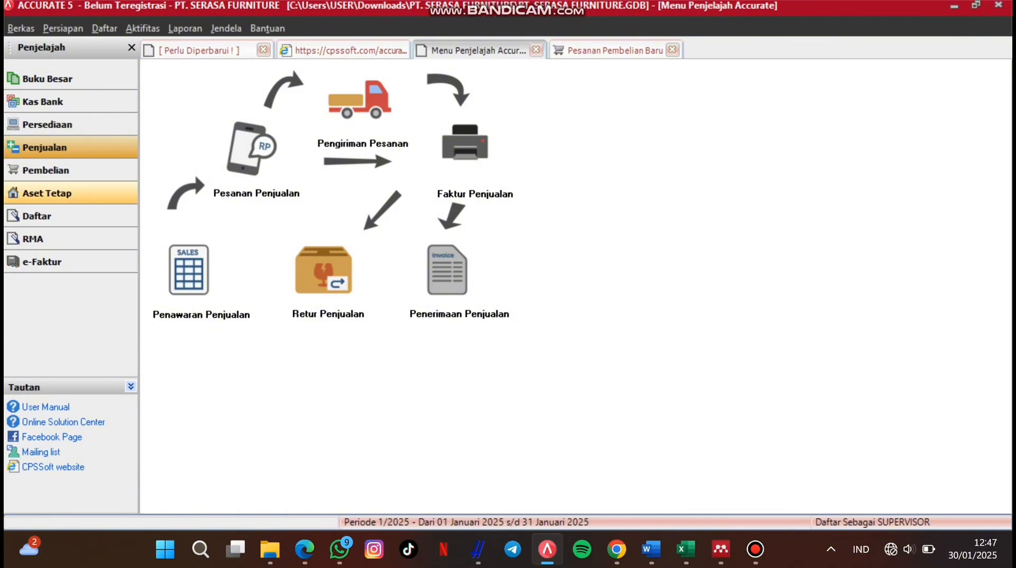
Step: Start a new goods receipt from the purchasing flowchart
left_click(63, 170)
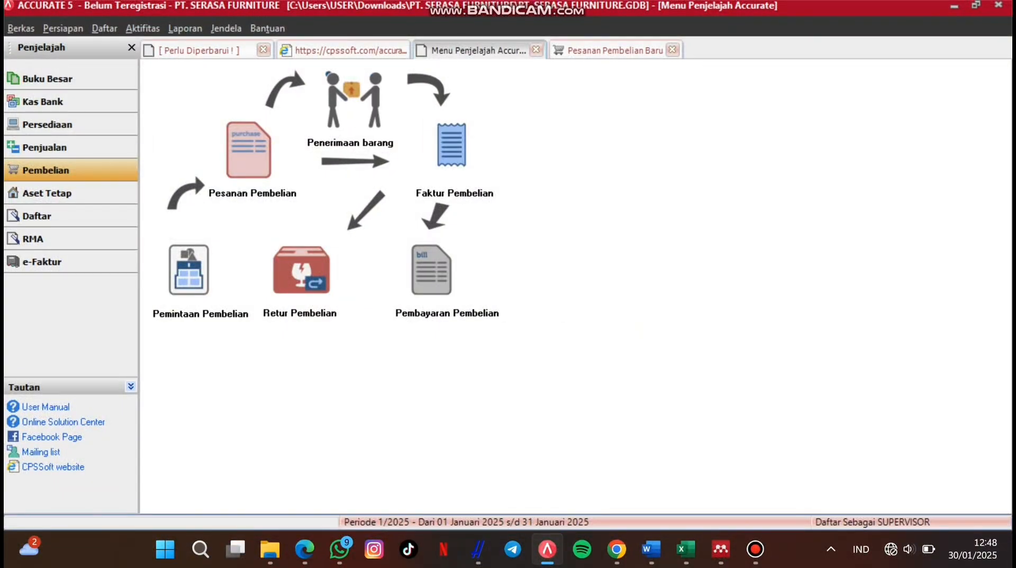
left_click(350, 101)
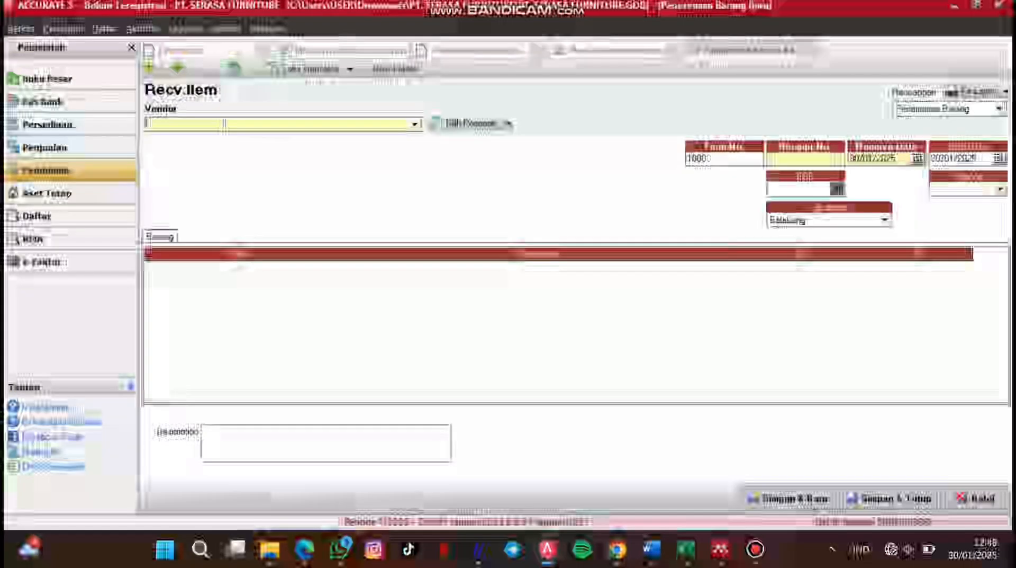
Step: Choose PT. Alam Sutera as the vendor of the goods receipt
left_click(415, 124)
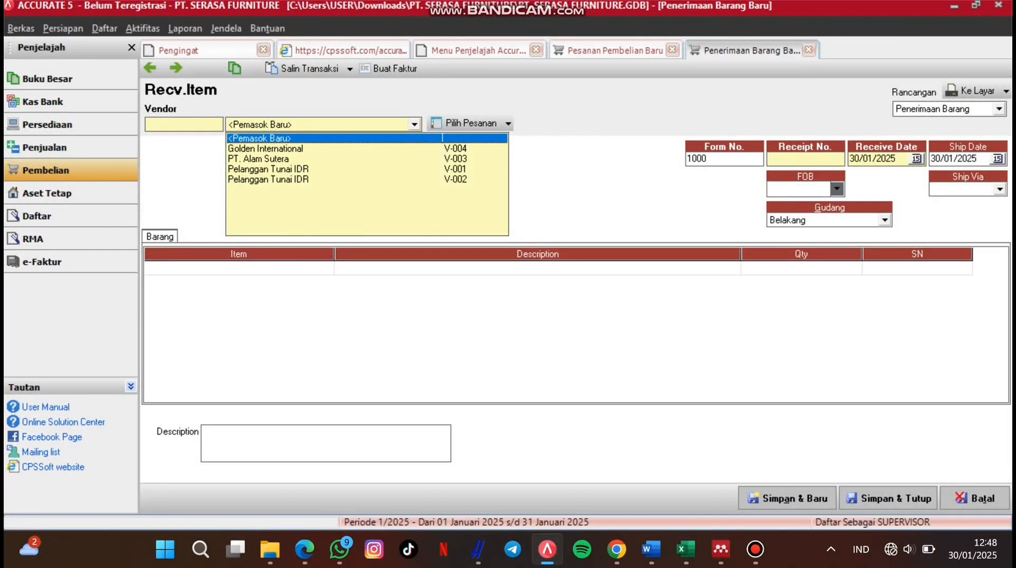
key("Down")
key("Down")
key("Return")
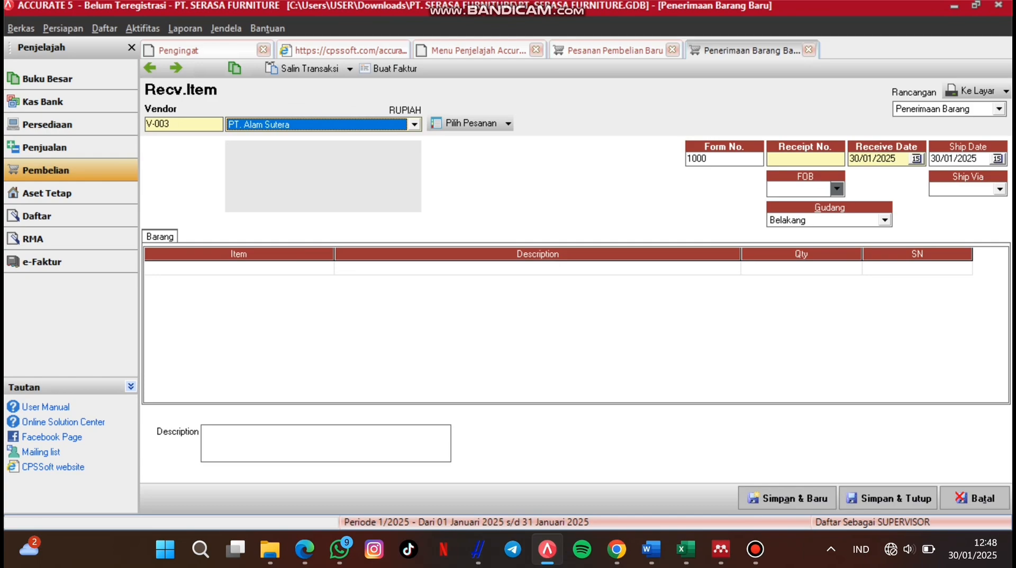
left_click(233, 268)
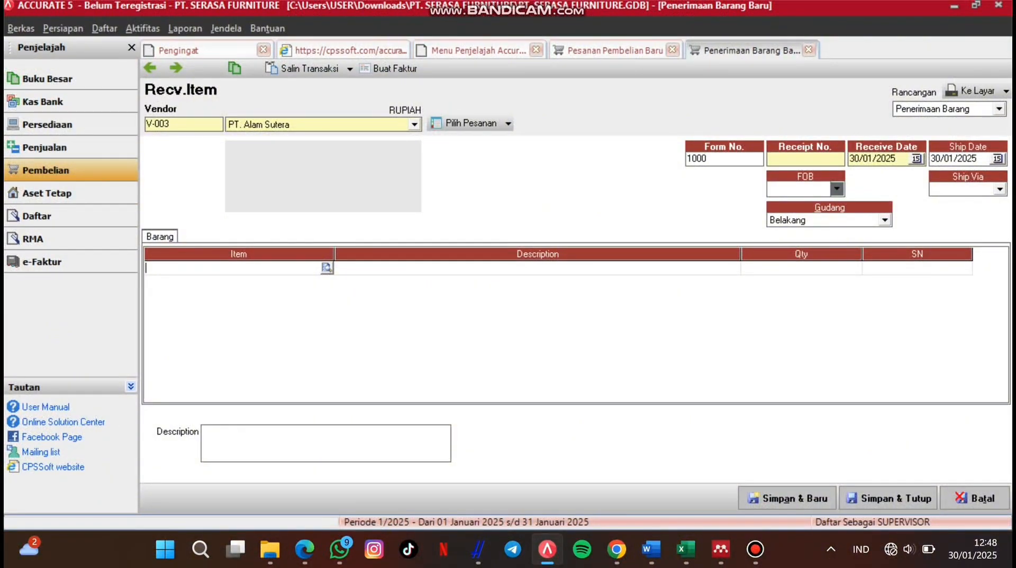
Step: Begin receipt number MF/PO/0 and set receive date 8 April 2024, ship date 5 April 2024
left_click(805, 159)
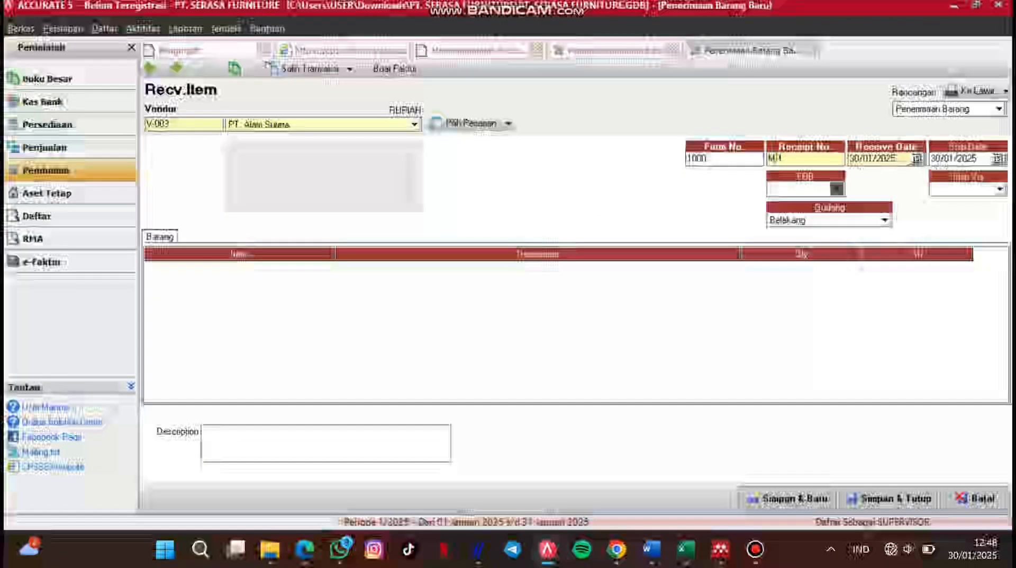
type("MF/PO/")
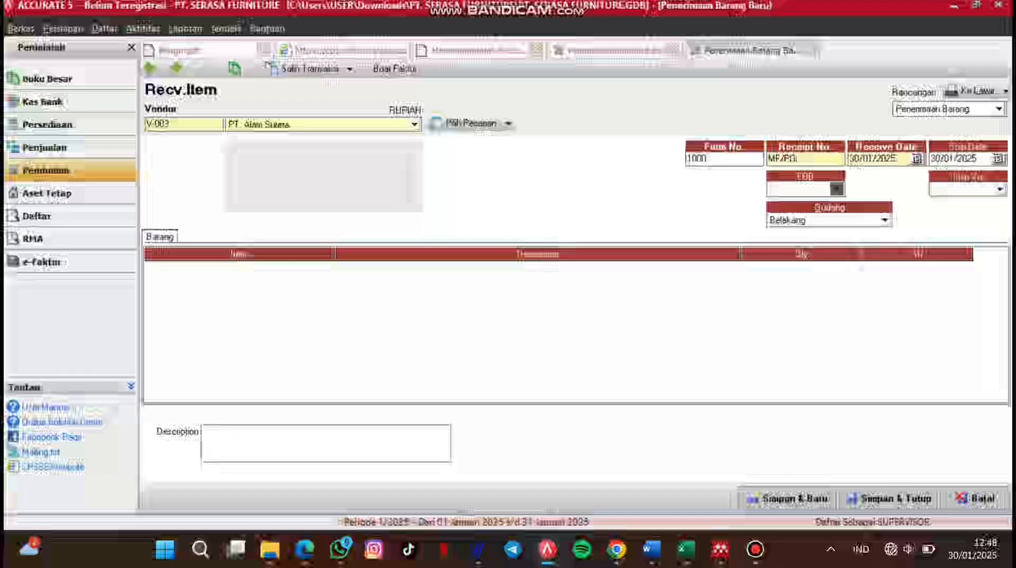
type("0700")
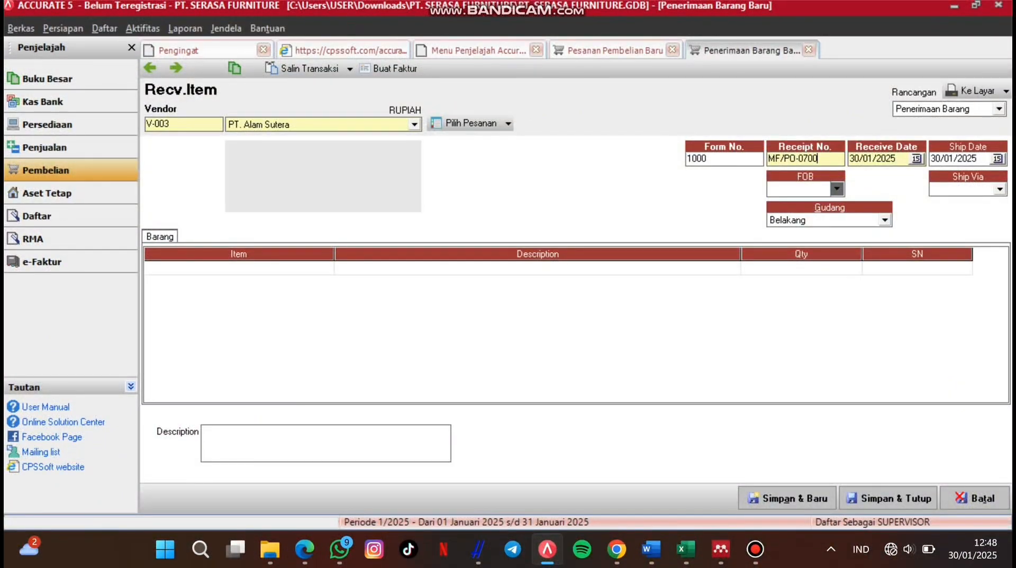
left_click(916, 159)
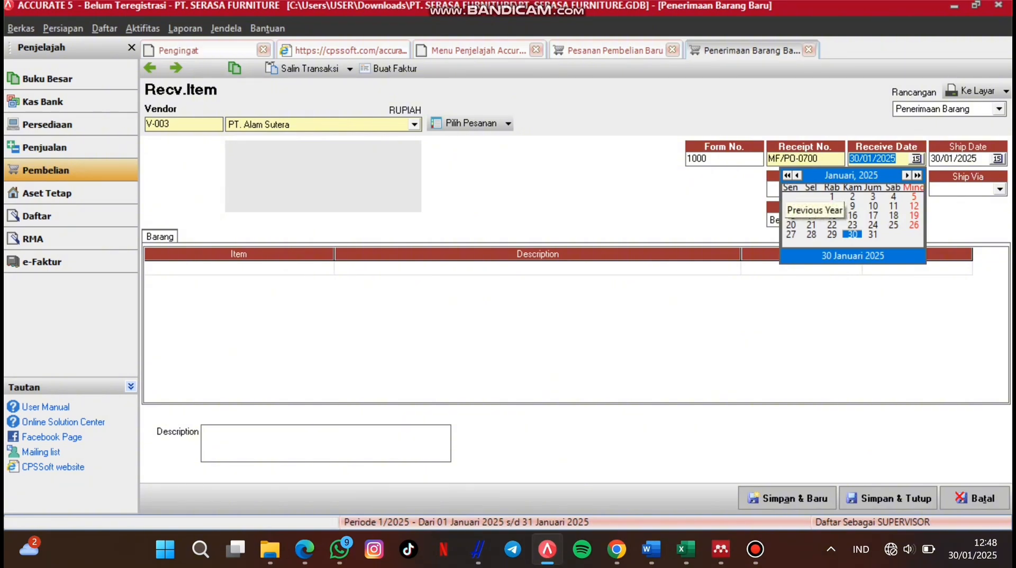
left_click(787, 175)
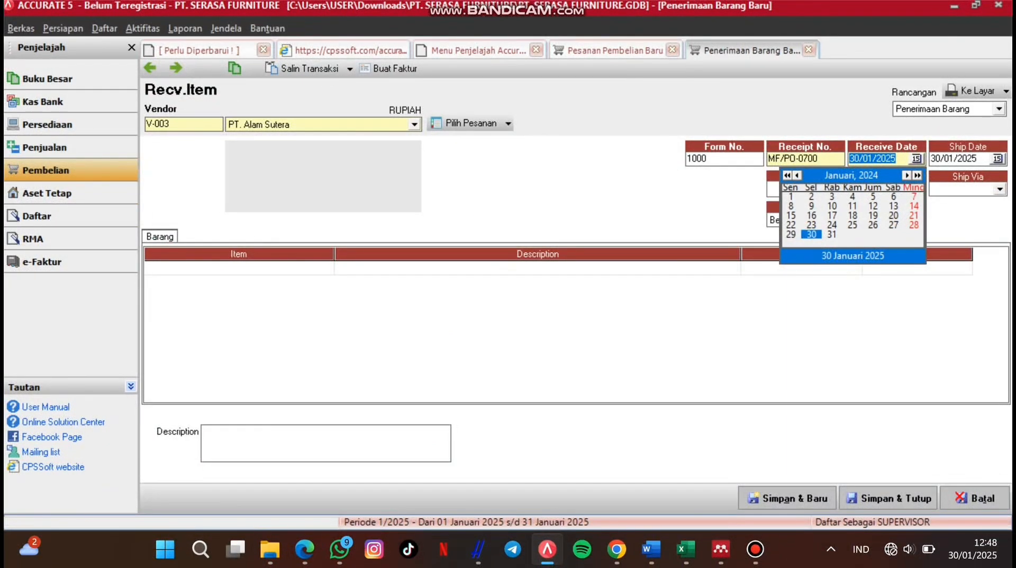
left_click(907, 175)
left_click(907, 174)
left_click(907, 175)
left_click(873, 197)
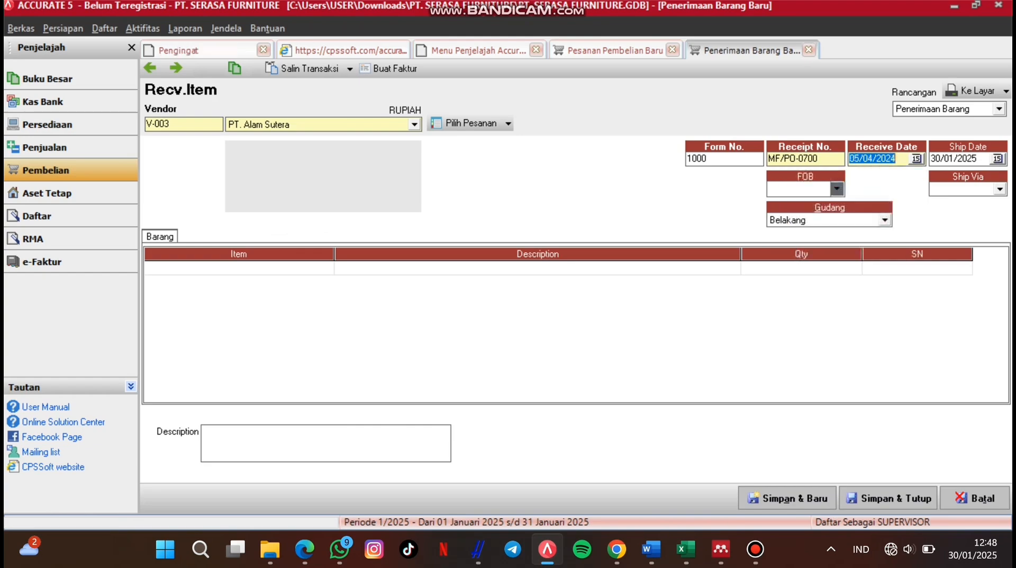
left_click(998, 159)
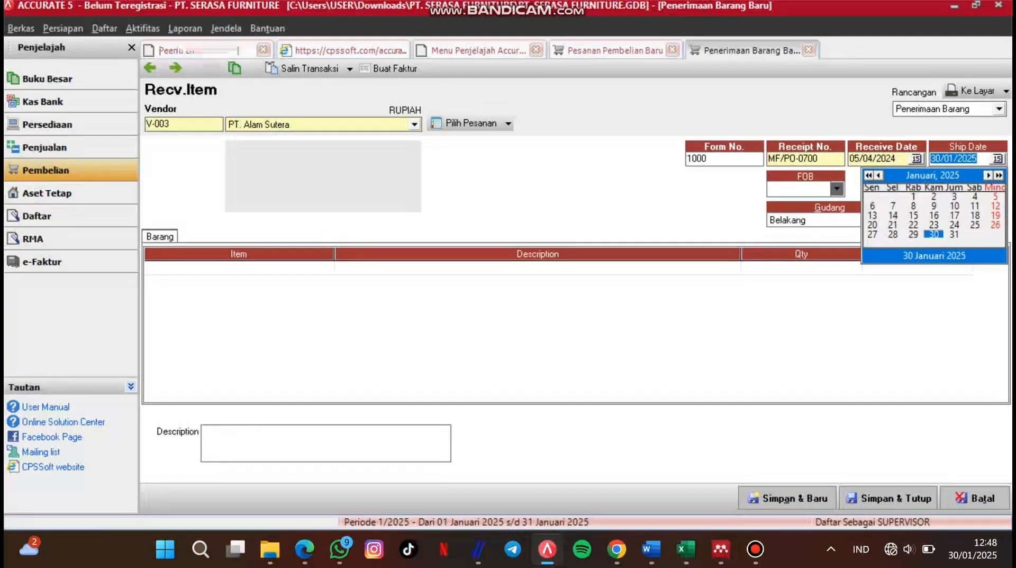
left_click(988, 175)
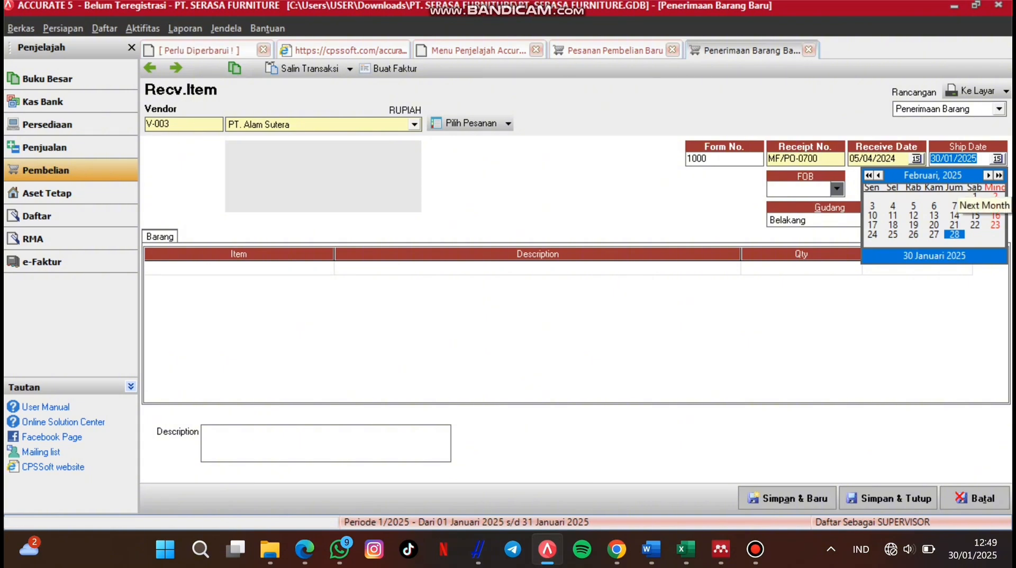
left_click(988, 174)
left_click(988, 175)
left_click(868, 176)
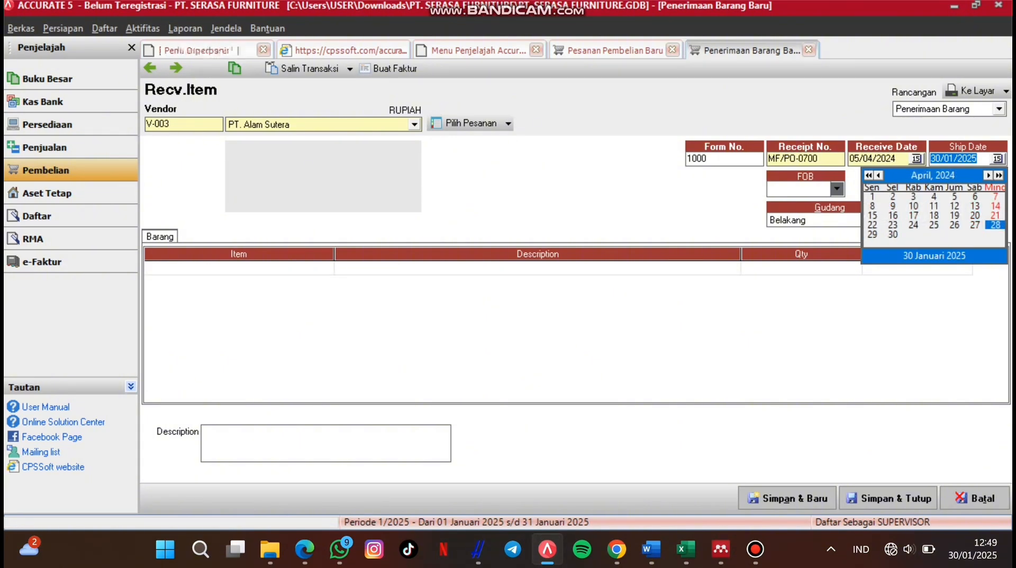
left_click(954, 196)
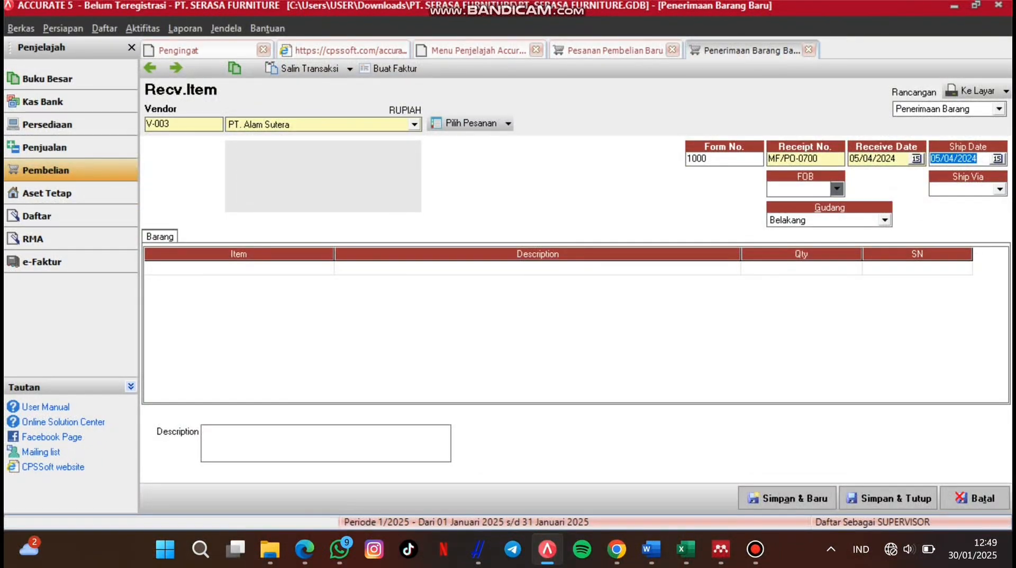
left_click(917, 159)
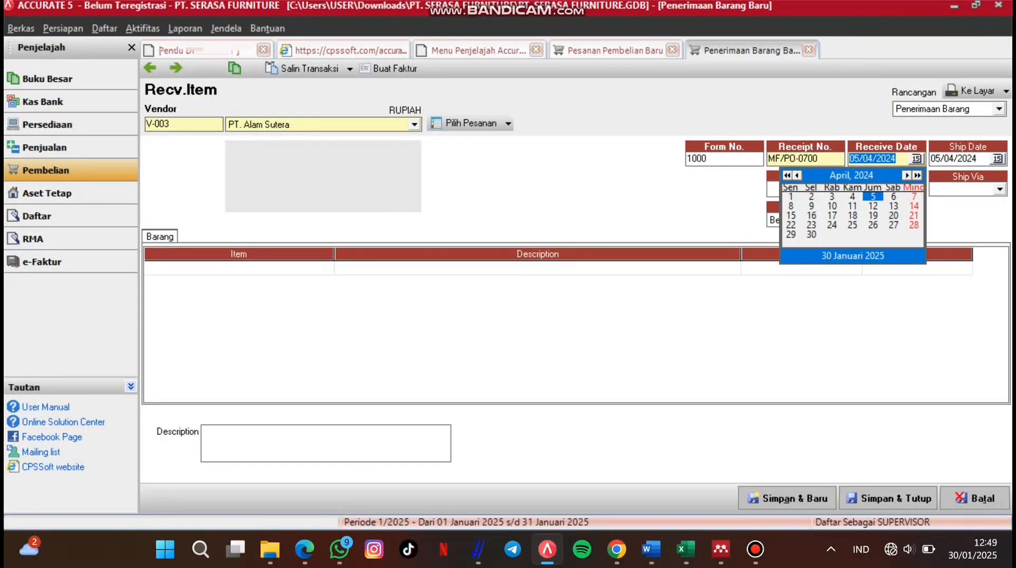
left_click(791, 206)
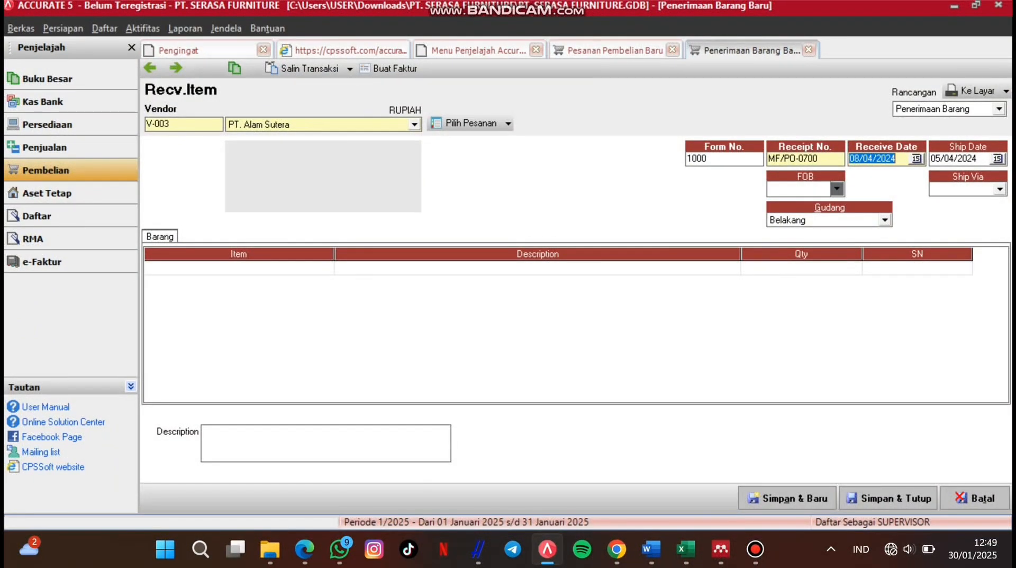
Step: Make the form number MF/PO-0700 and pull the items in from purchase order PO-0700
left_click(709, 159)
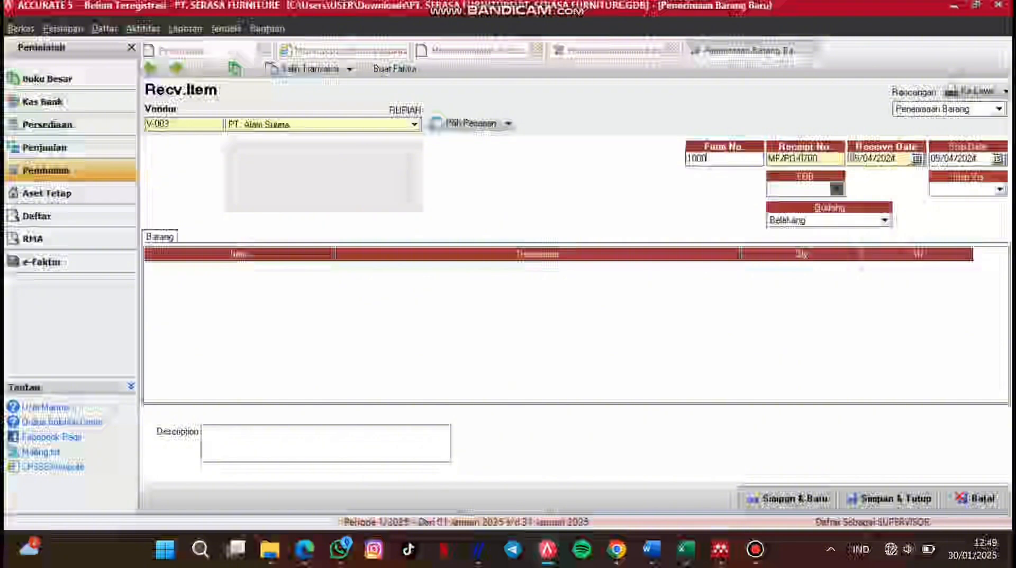
key("BackSpace")
key("BackSpace")
key("BackSpace")
key("BackSpace")
type("PO")
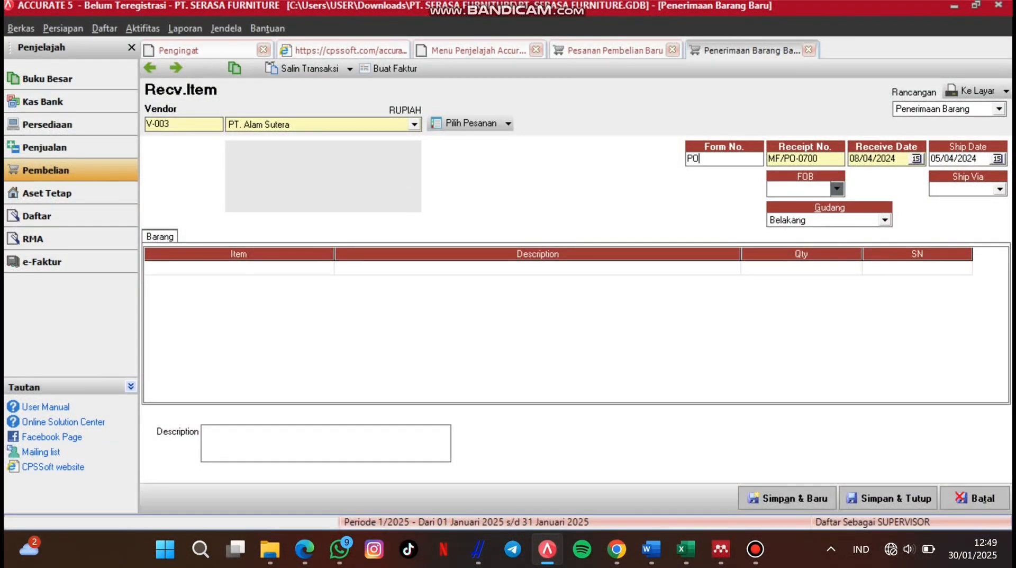
type("-0700")
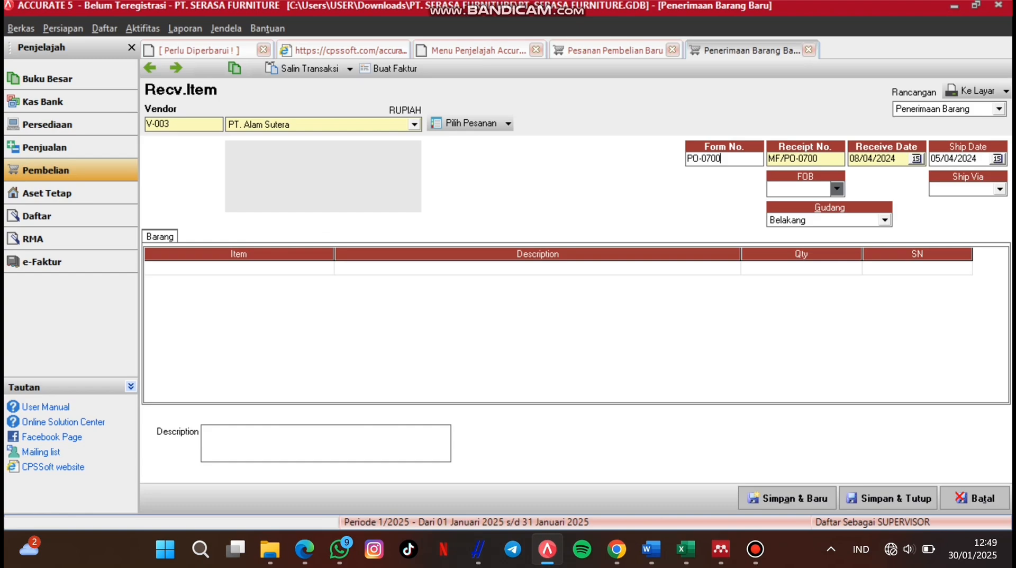
left_click(239, 268)
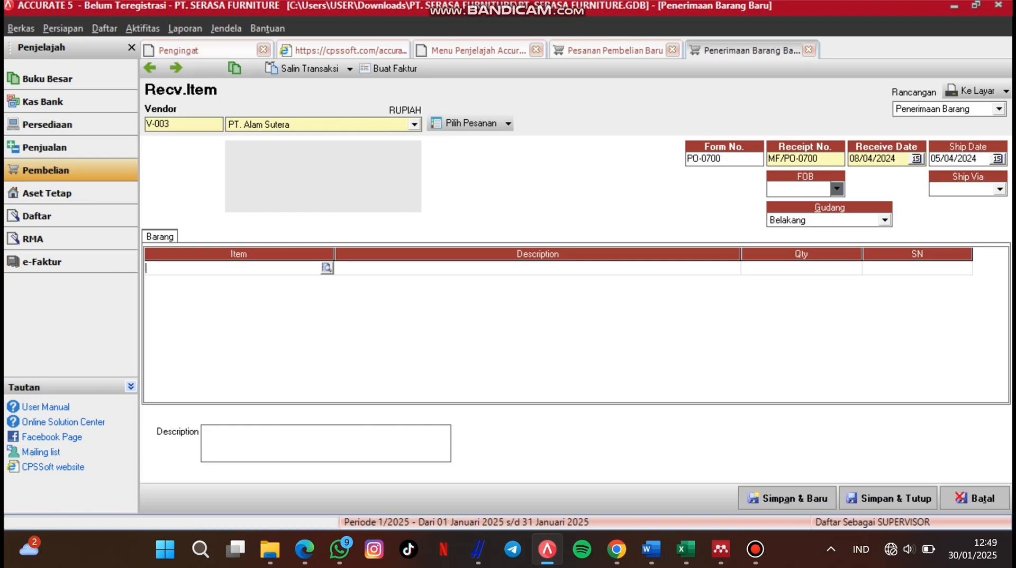
left_click(325, 267)
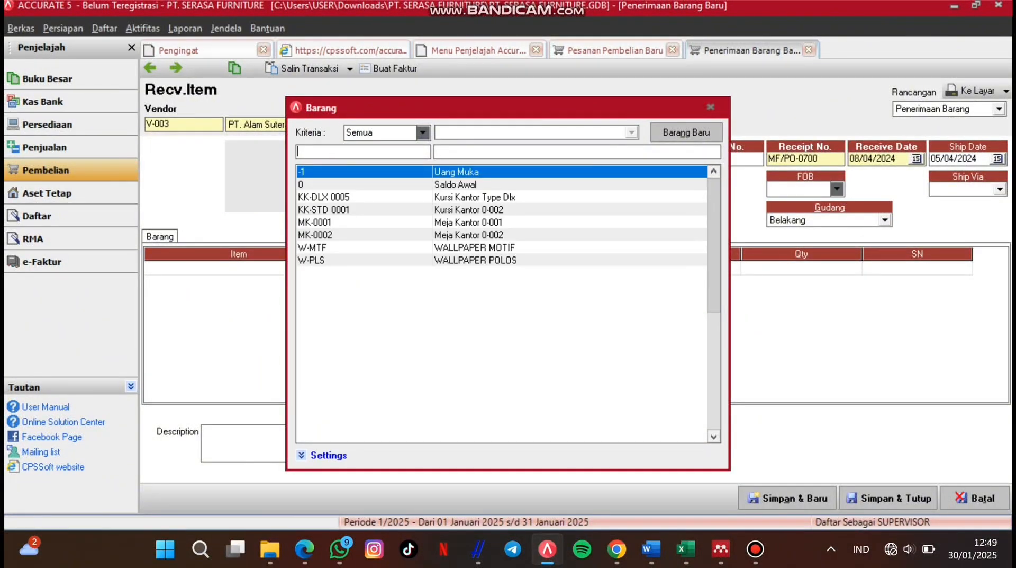
left_click(711, 107)
left_click(508, 123)
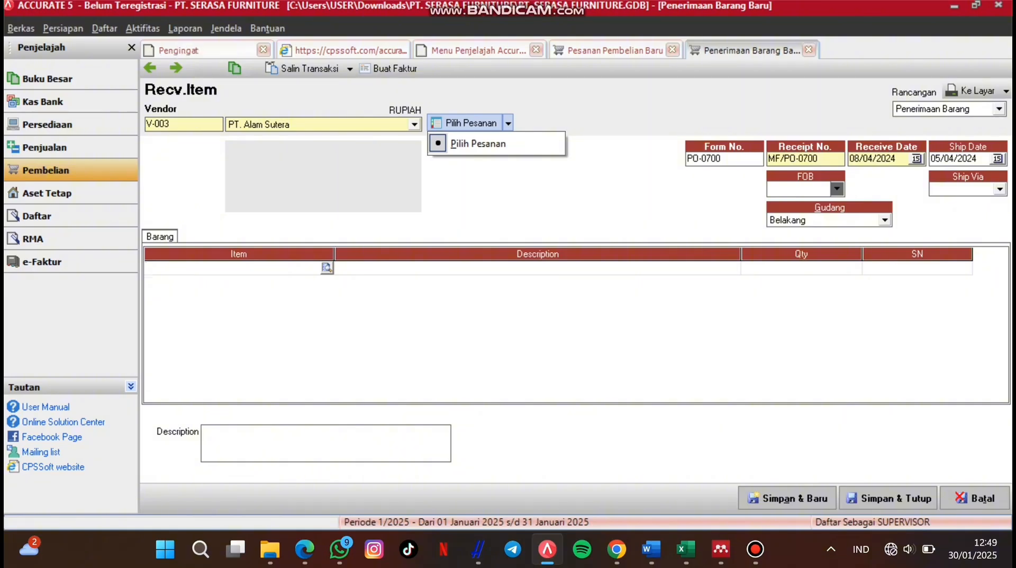
left_click(478, 144)
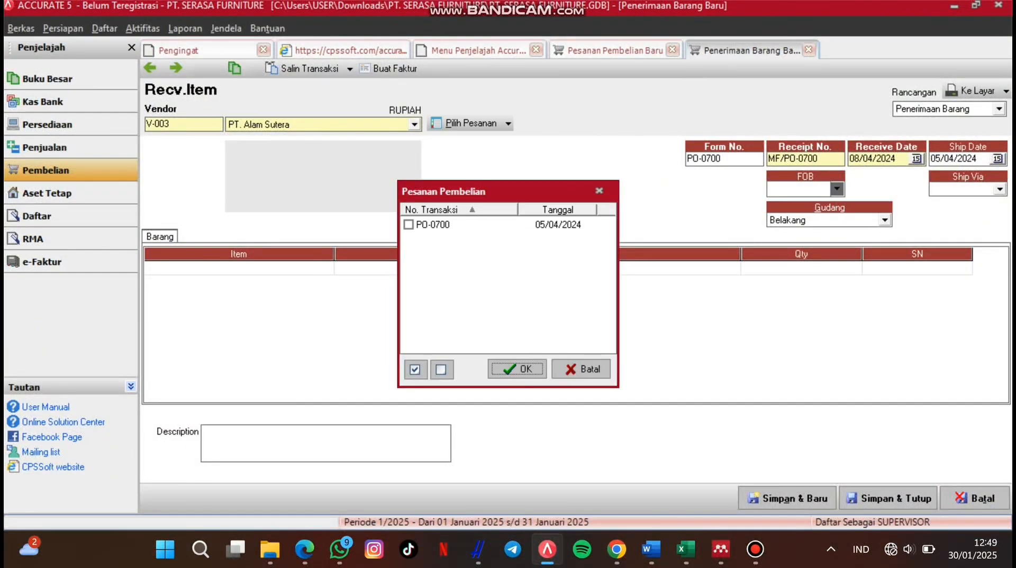
left_click(433, 225)
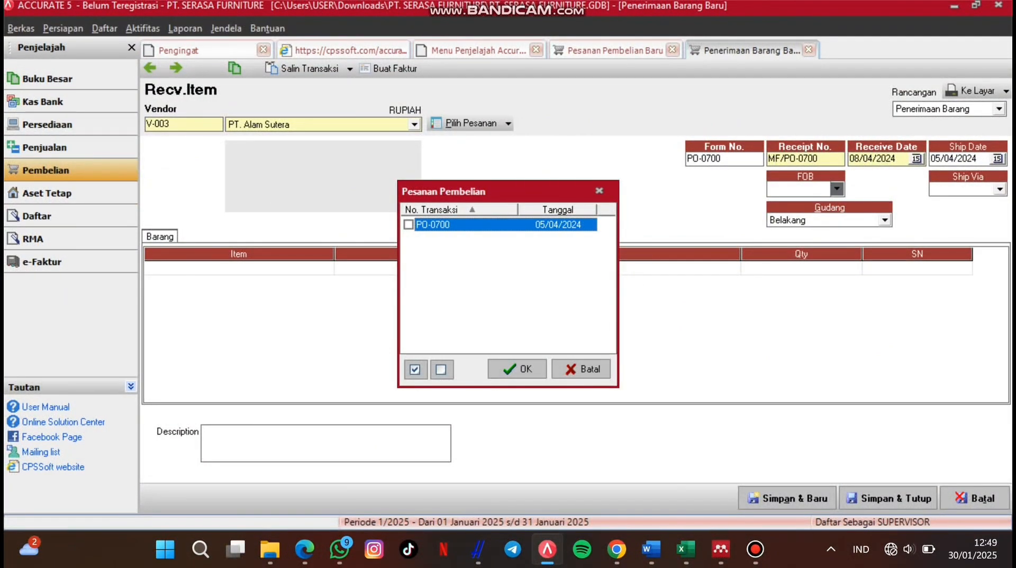
left_click(409, 224)
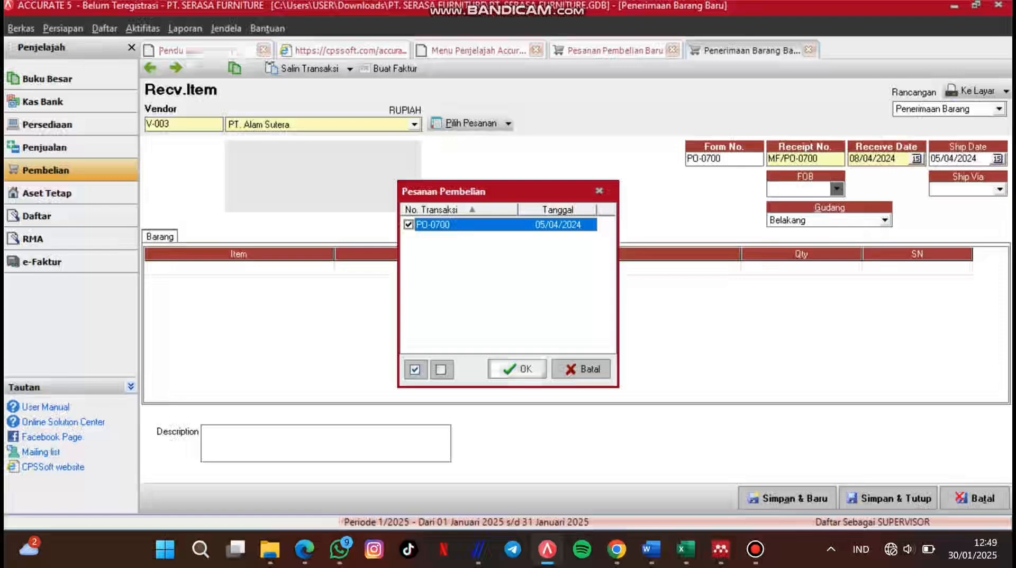
left_click(518, 369)
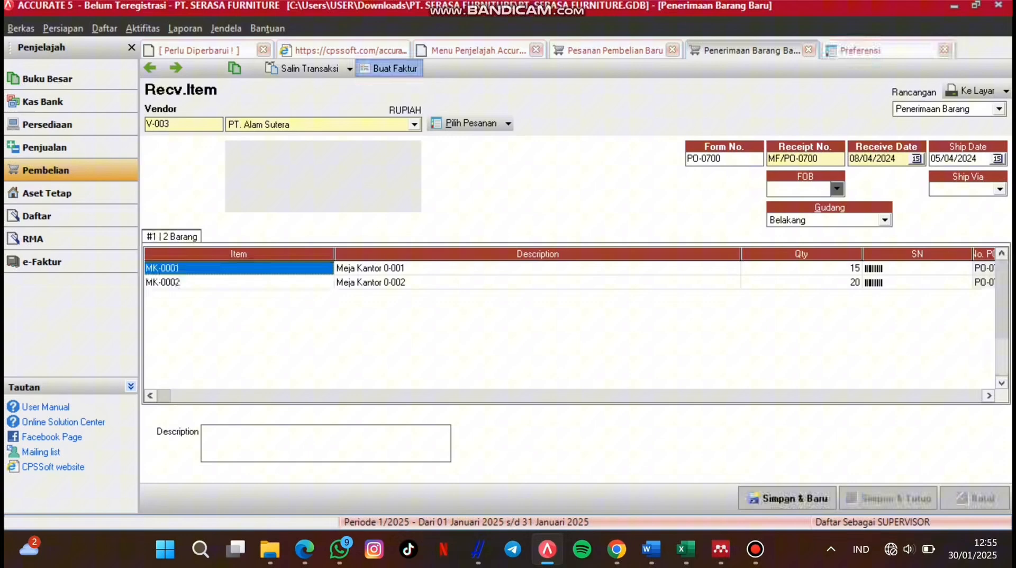
Step: Try to create the purchase invoice, which a missing-account warning blocks
left_click(390, 68)
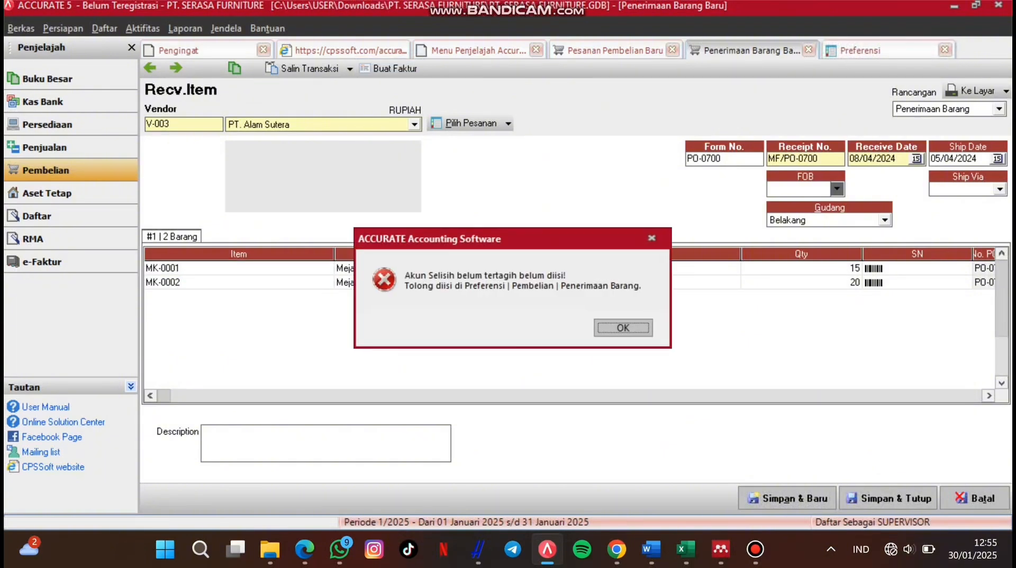
left_click(623, 327)
left_click(63, 28)
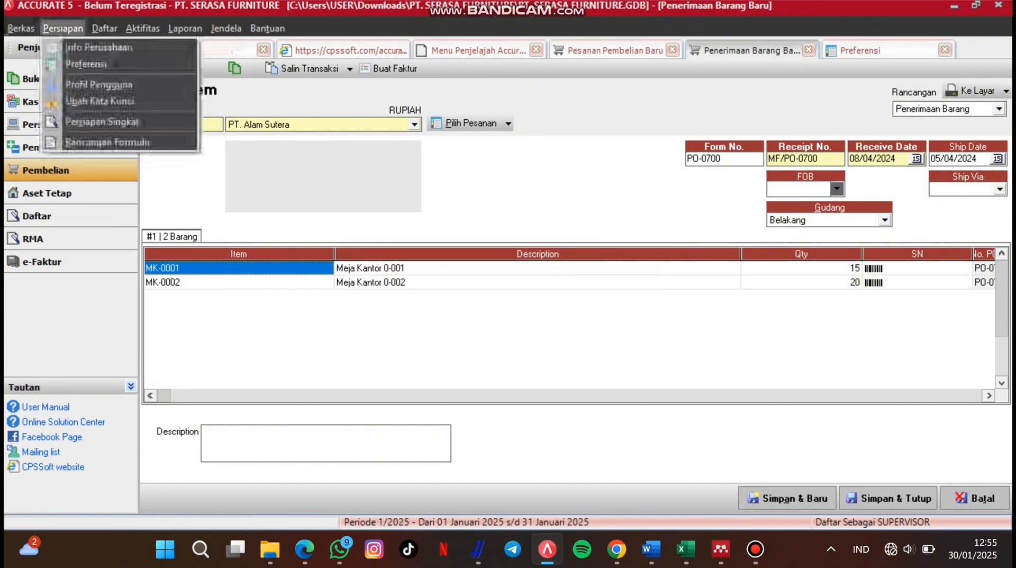
left_click(365, 90)
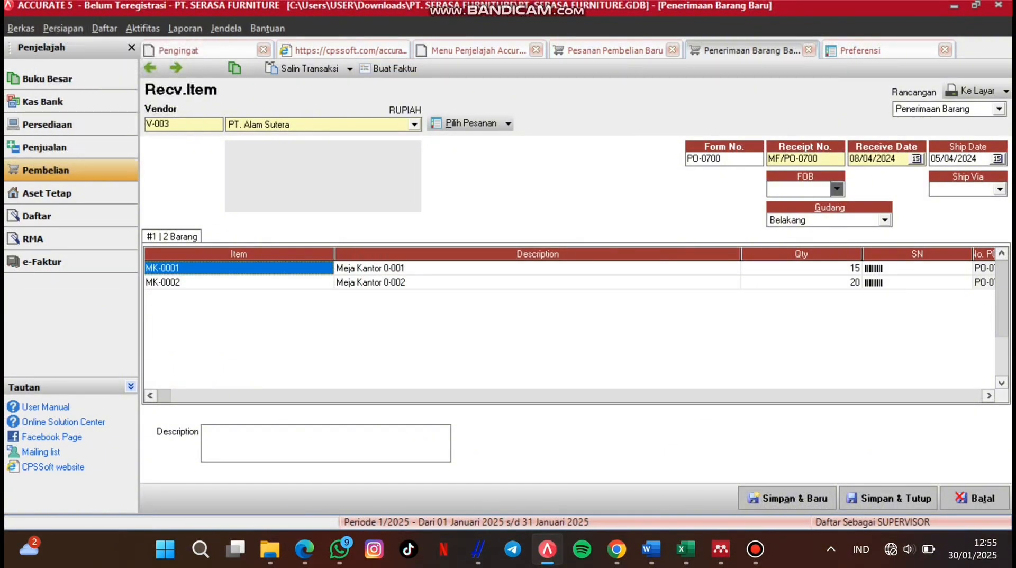
left_click(390, 68)
left_click(623, 327)
Step: Set the purchase preferences' unbilled-goods difference account to 6400 selisih kurs
left_click(63, 28)
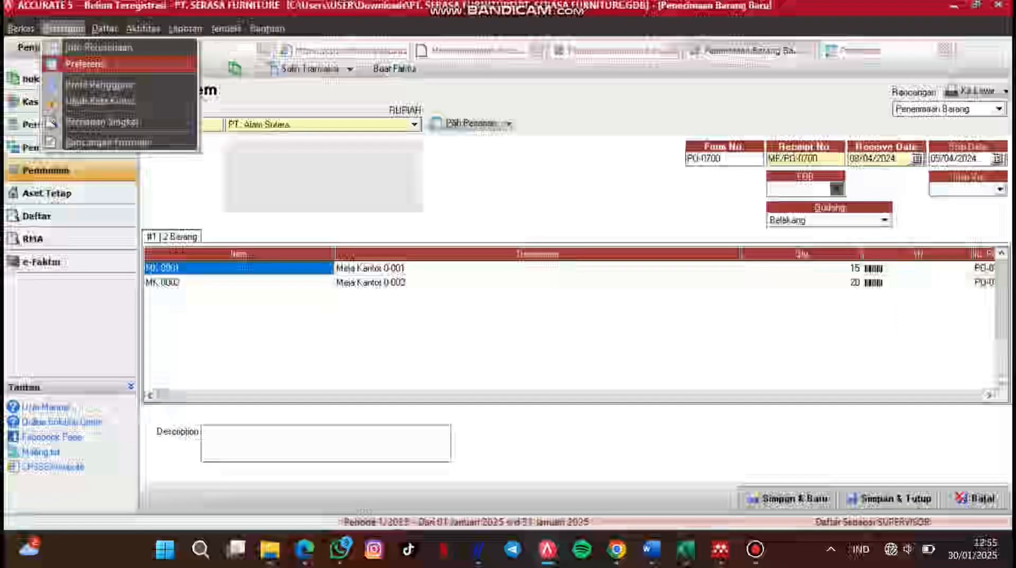
left_click(84, 63)
left_click(178, 179)
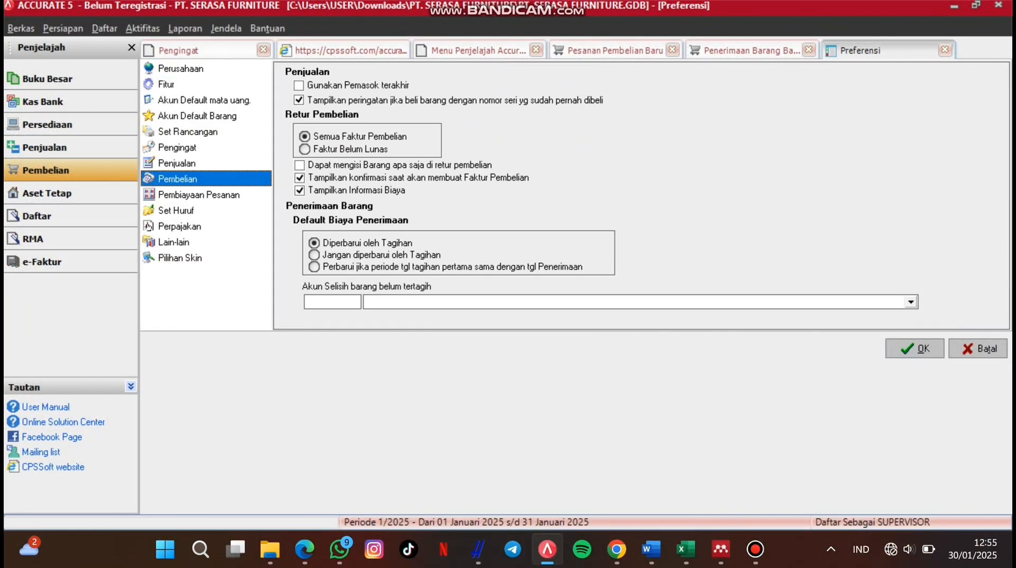
left_click(911, 302)
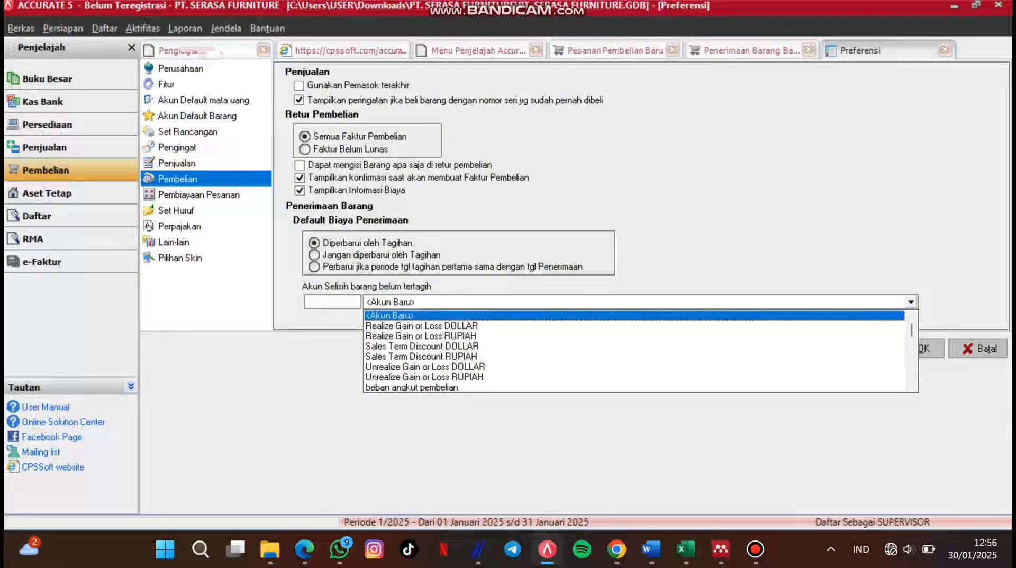
key("Down")
key("Down")
key("Down")
key("Down")
key("Down")
key("Down")
key("Down")
key("Down")
key("Down")
key("Down")
key("Down")
key("Down")
key("Down")
key("Down")
key("Down")
key("Down")
key("Down")
key("Down")
key("Down")
key("Down")
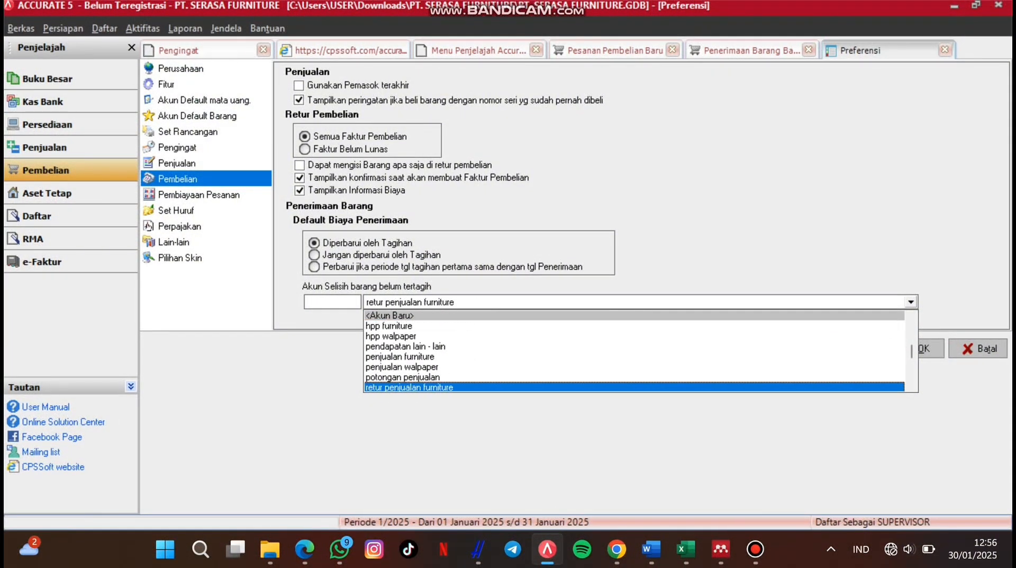
key("Down")
key("Down")
key("Down")
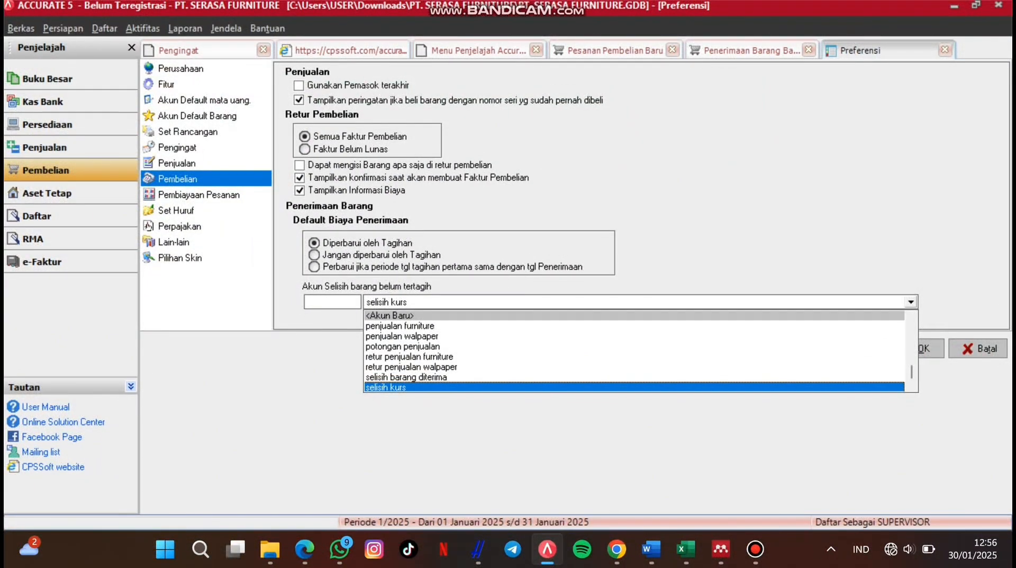
key("Return")
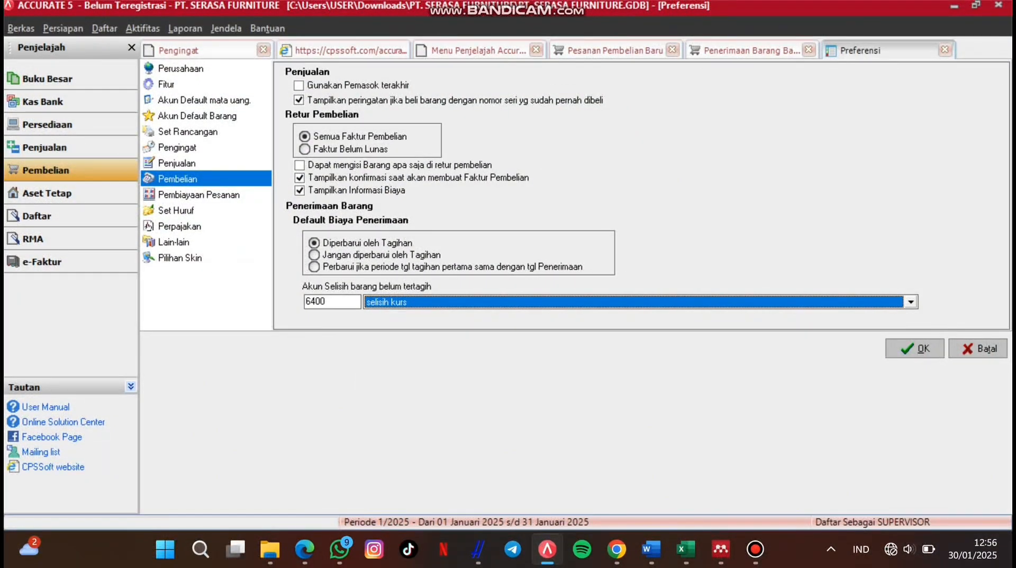
left_click(914, 348)
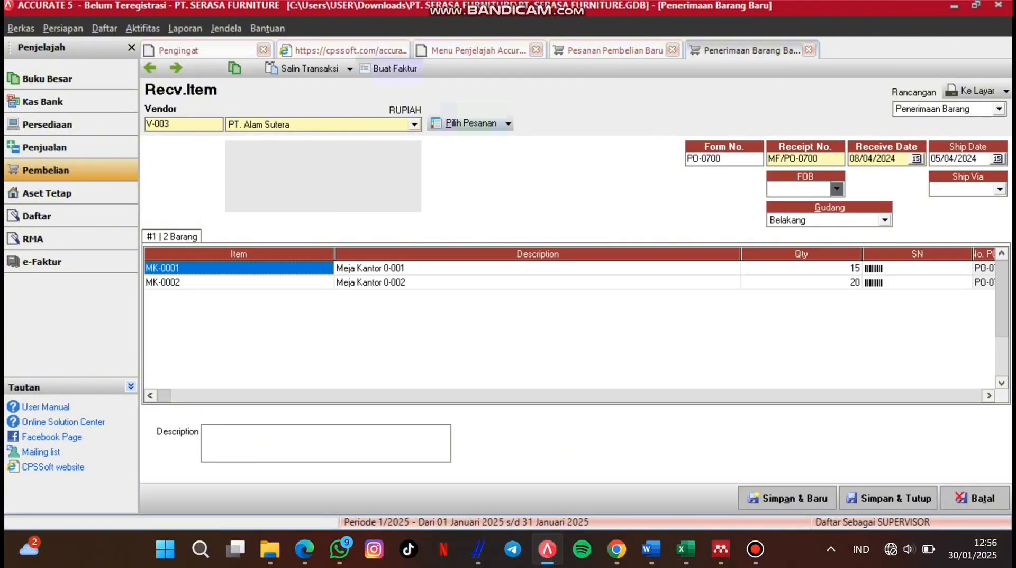
Step: Create the purchase invoice from the receipt and date it 8 March 2024
left_click(391, 68)
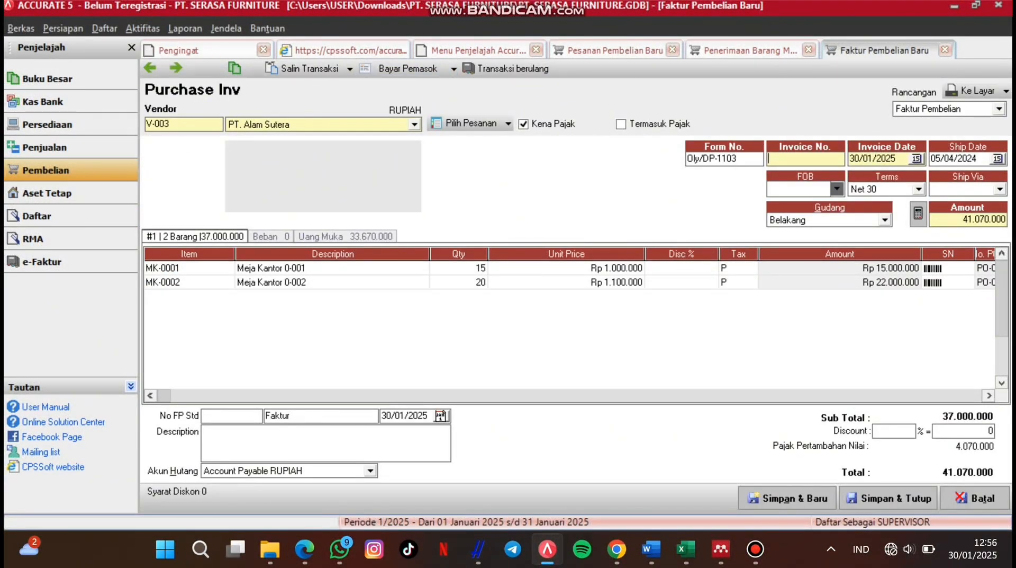
left_click(917, 159)
left_click(787, 175)
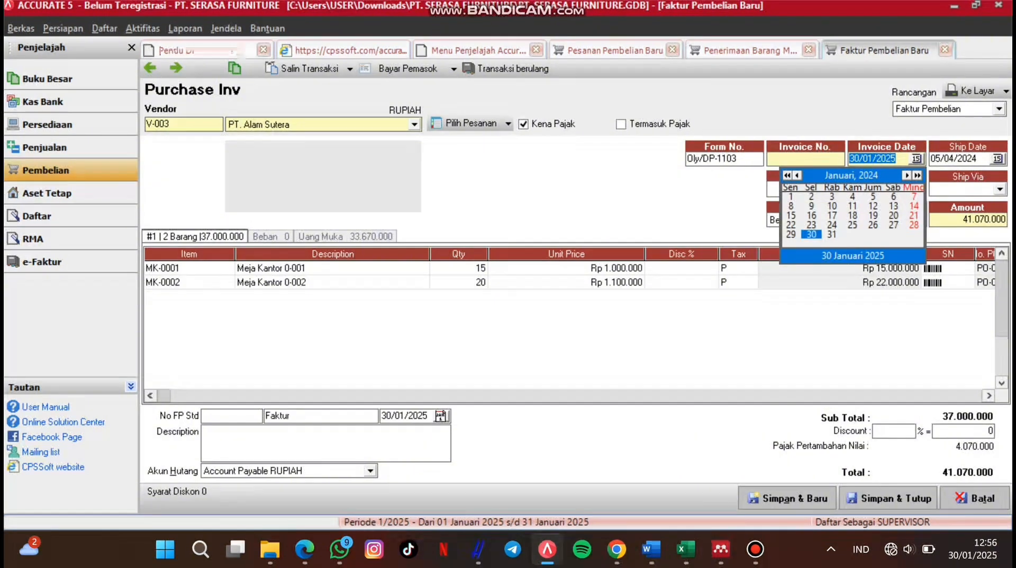
left_click(907, 175)
left_click(907, 175)
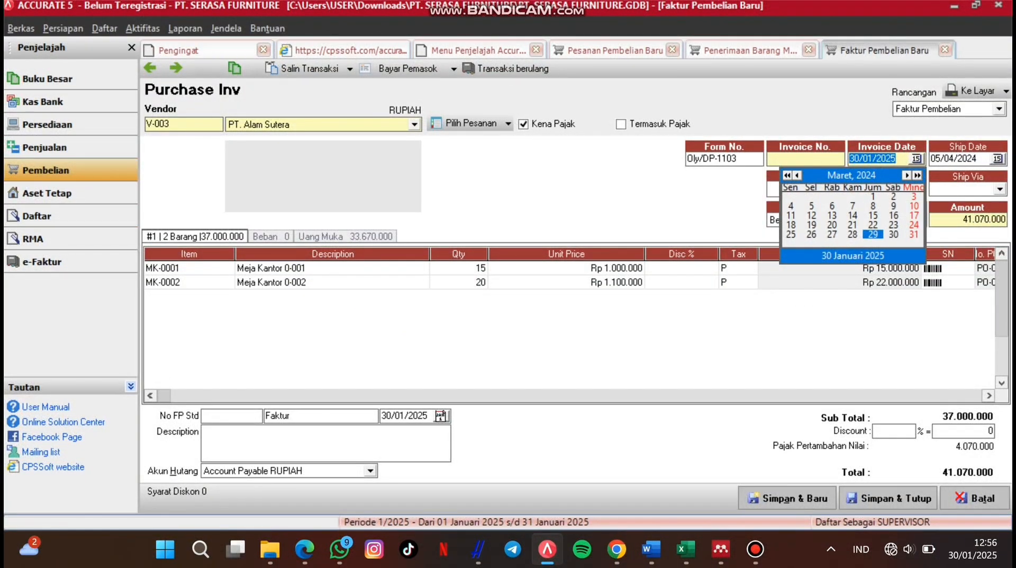
left_click(874, 206)
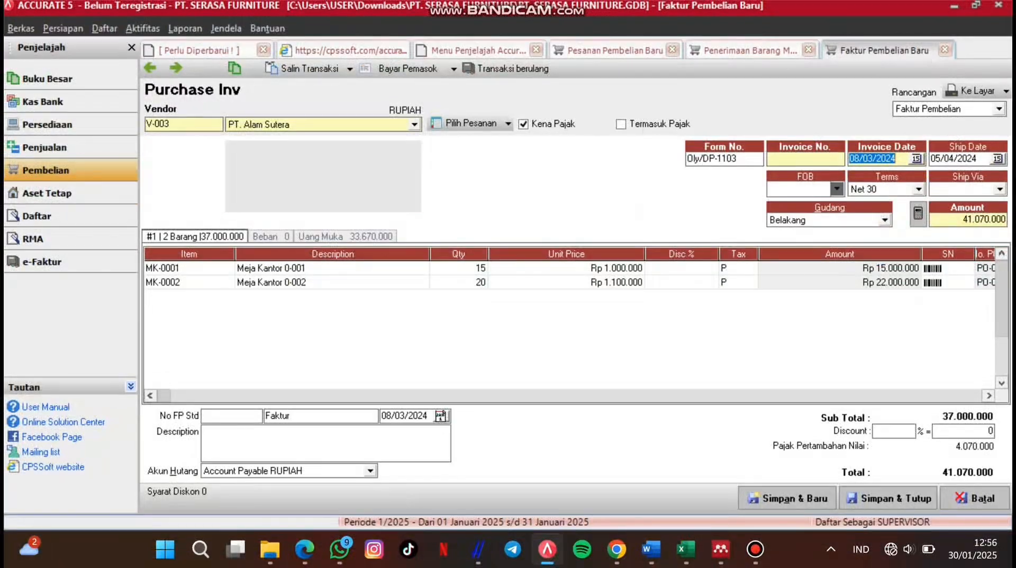
left_click(189, 268)
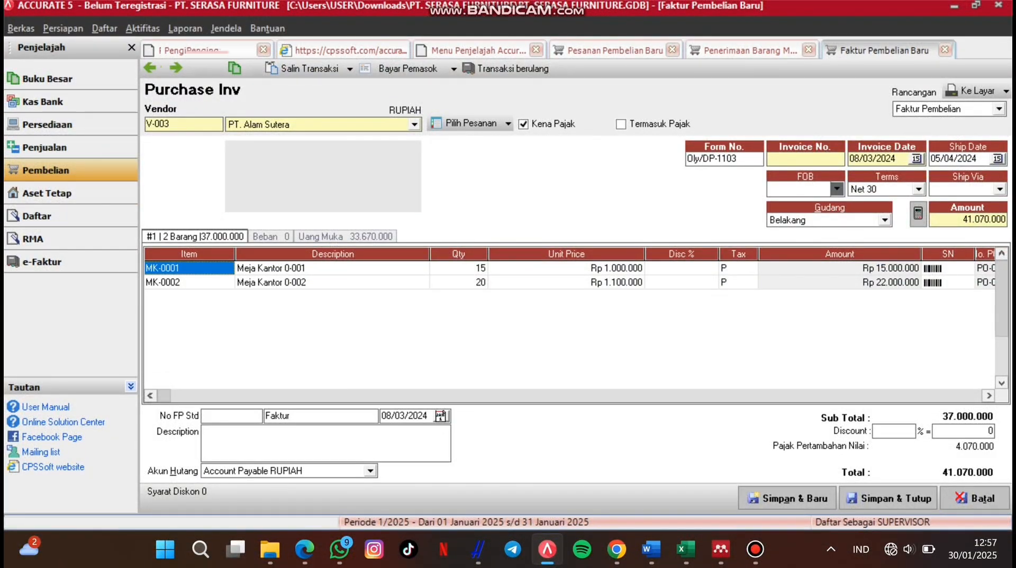
Step: Give the purchase invoice the invoice number OM-110
left_click(806, 159)
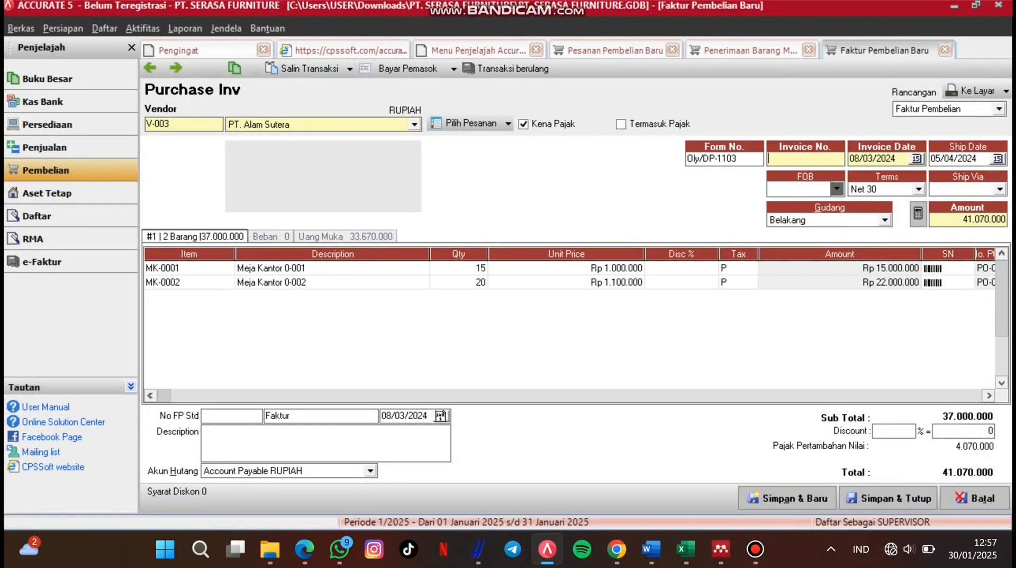
left_click(271, 237)
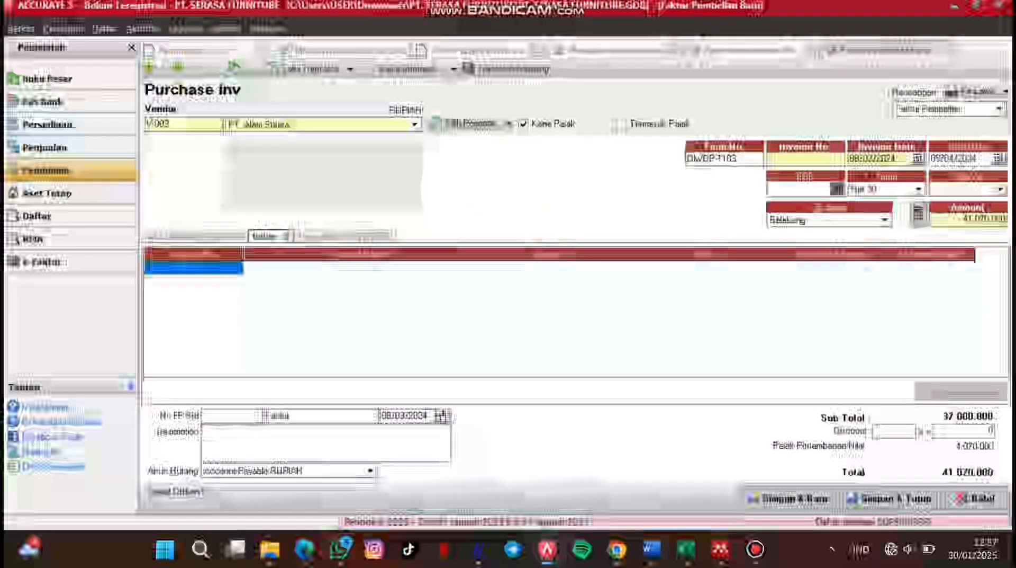
left_click(889, 497)
left_click(584, 327)
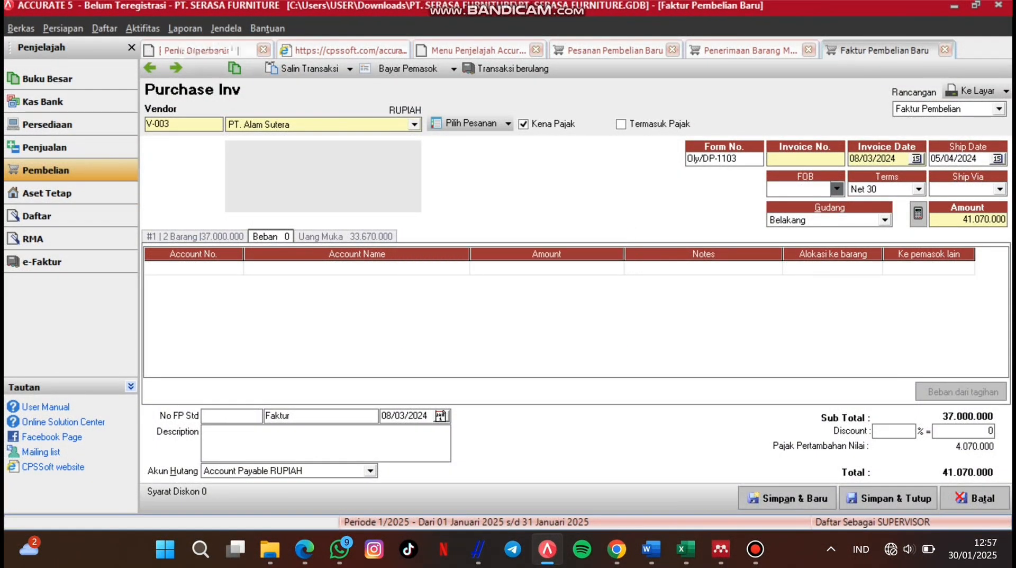
left_click(774, 159)
type("om")
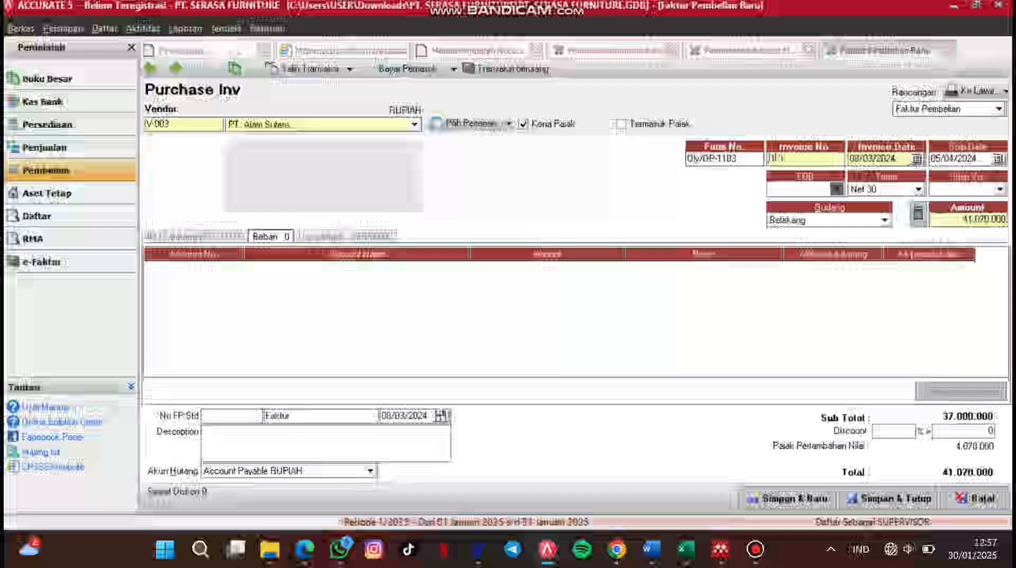
key("BackSpace")
key("BackSpace")
type("OM")
type("-")
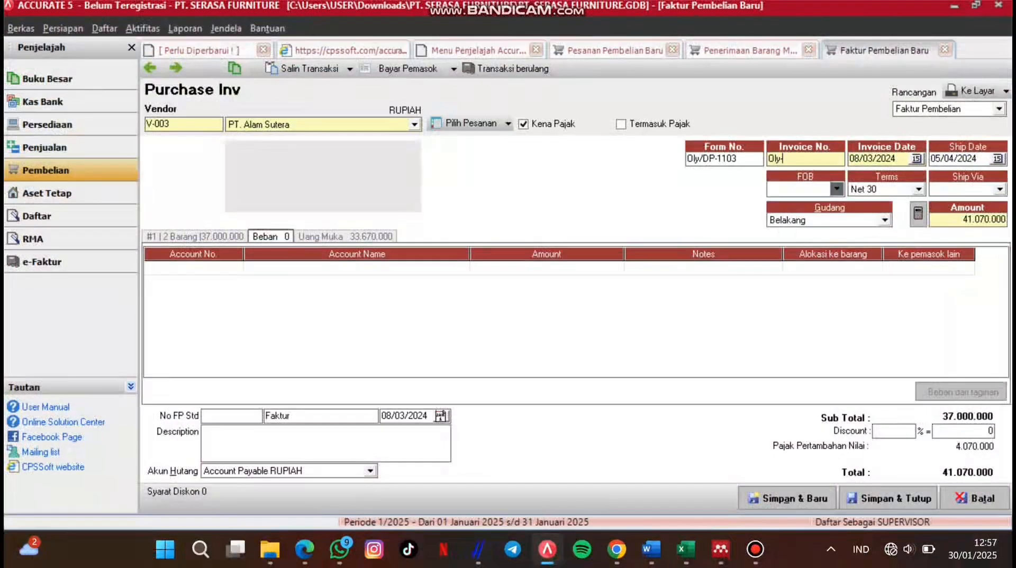
type("110")
key("Tab")
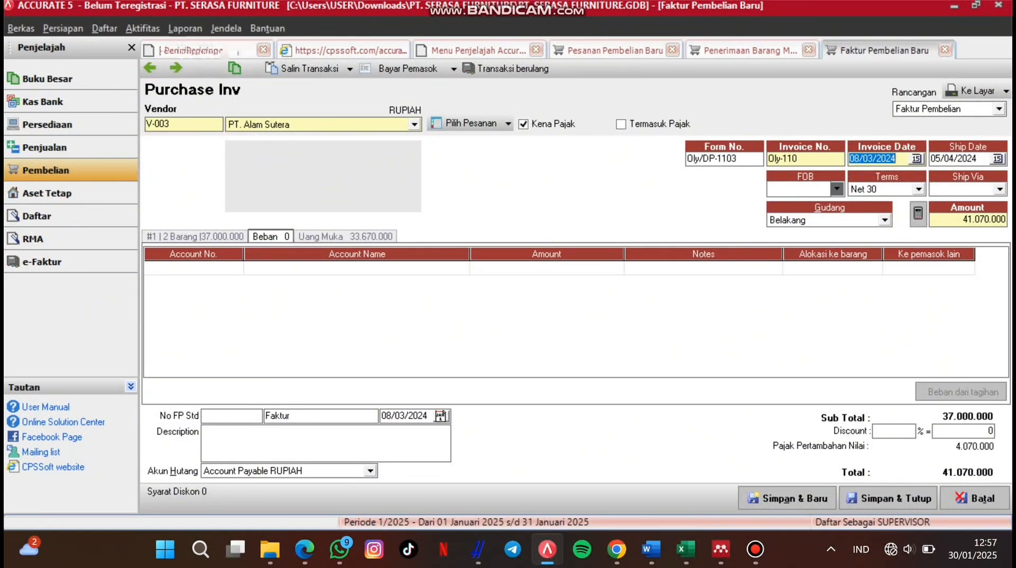
key("Tab")
key("Tab")
key("Tab")
key("Tab")
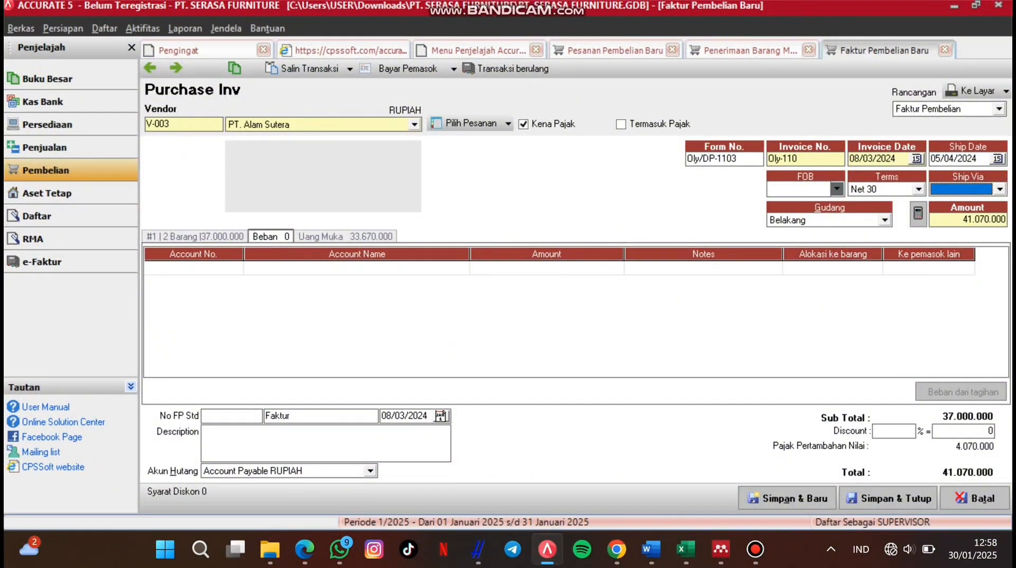
key("Tab")
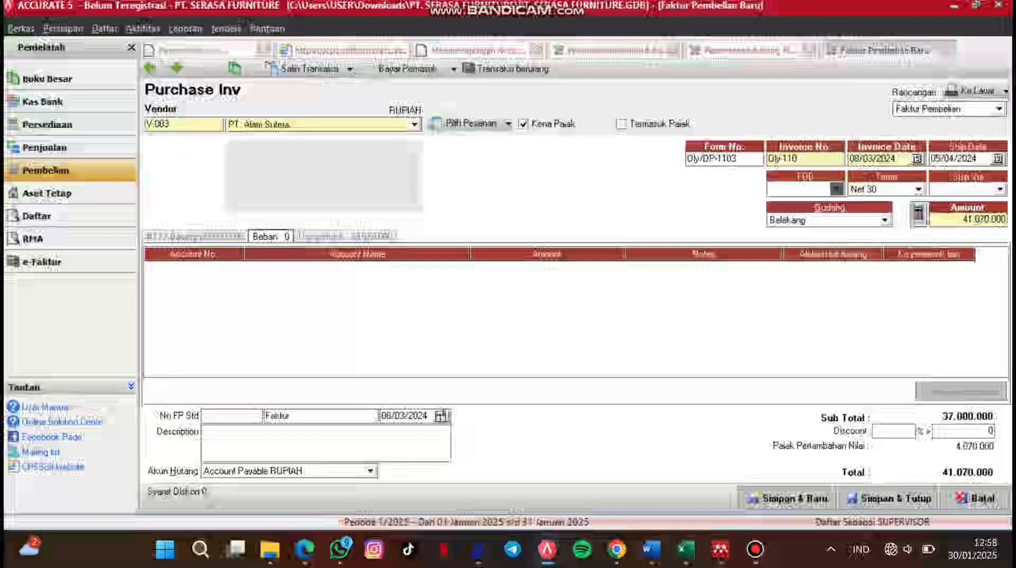
key("Tab")
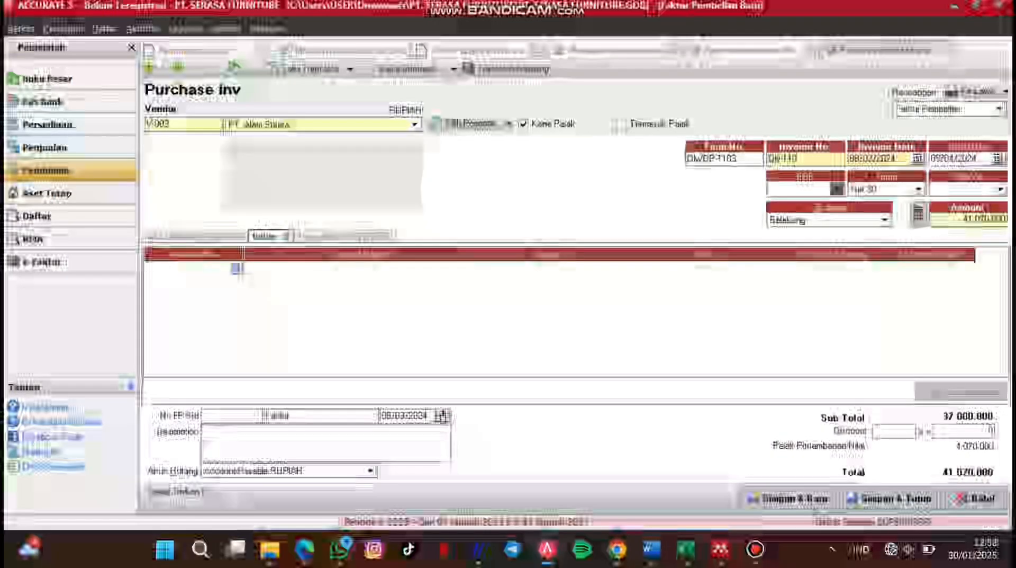
Step: Add a 50.000 beban angkut pembelian expense line allocated to the items
key("Return")
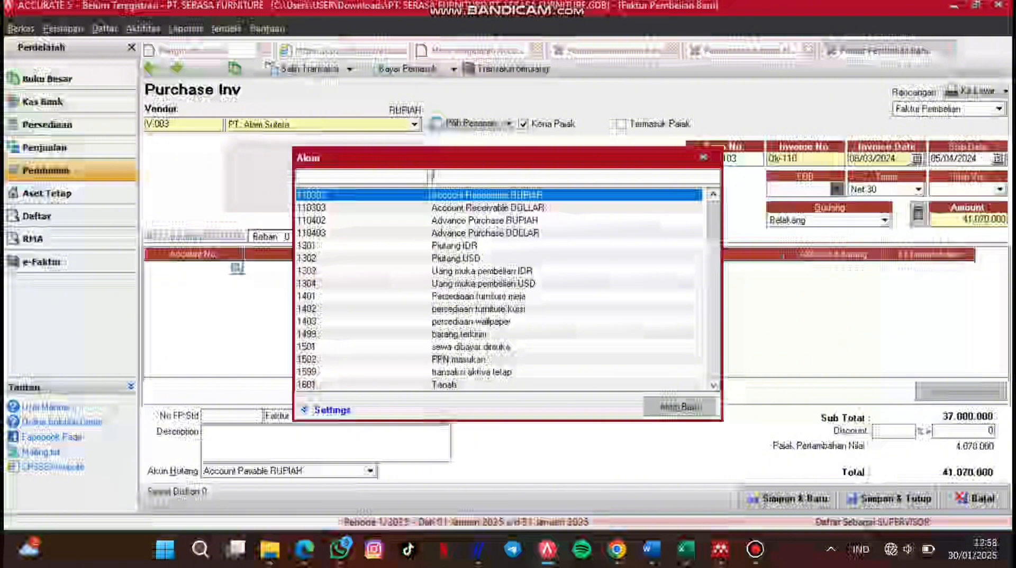
type("be")
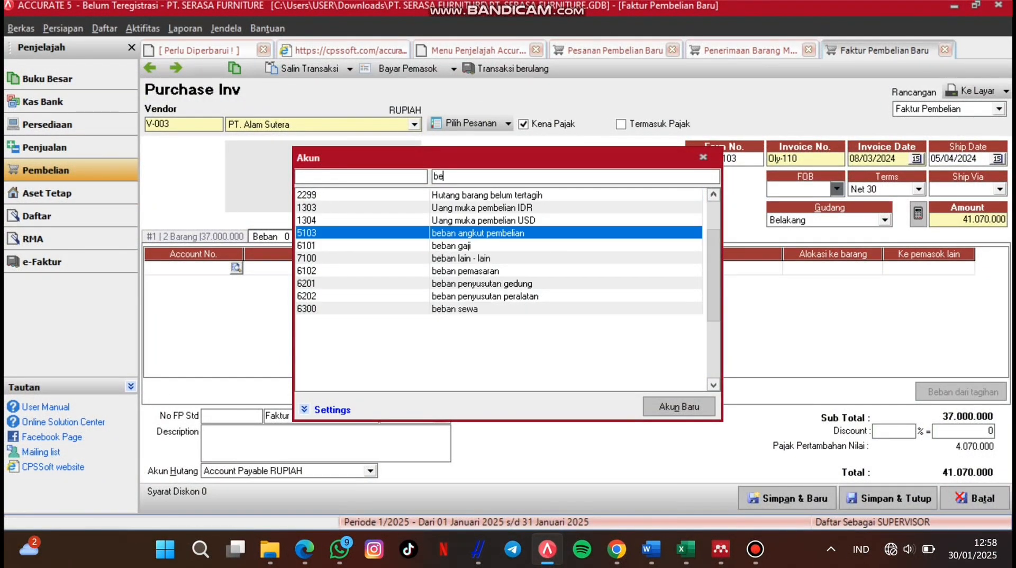
key("Return")
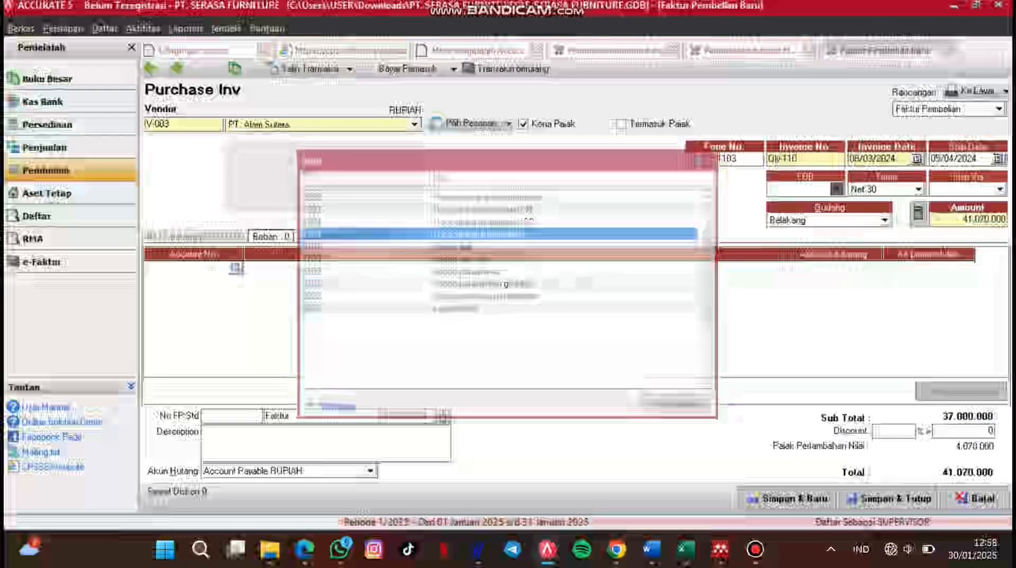
key("Tab")
key("Tab")
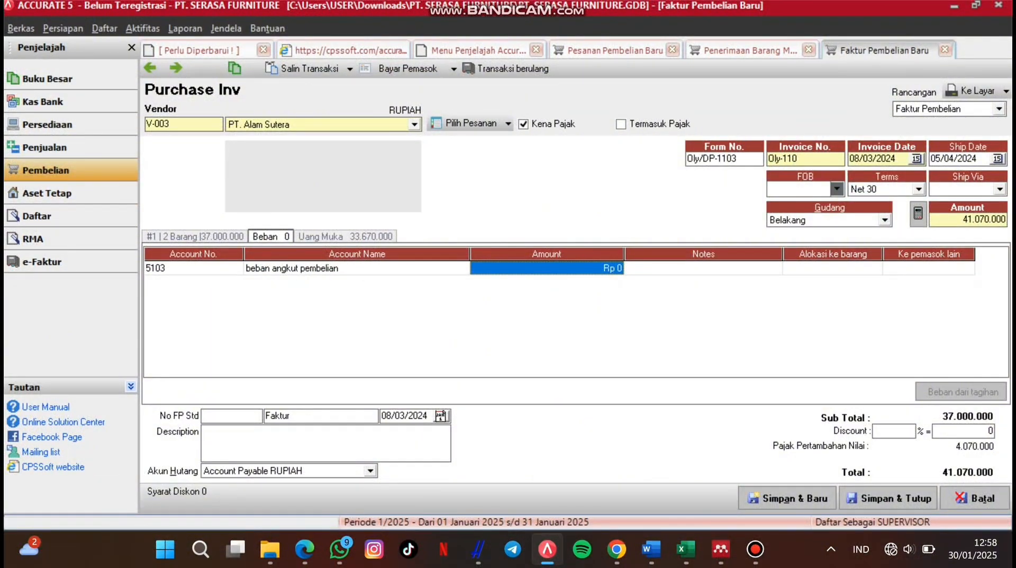
type("50")
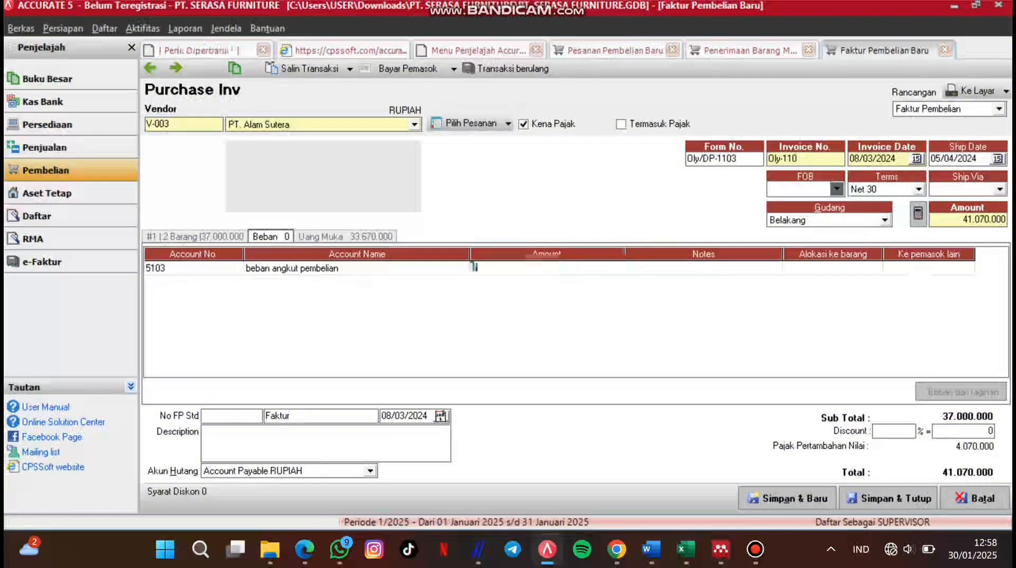
type("000")
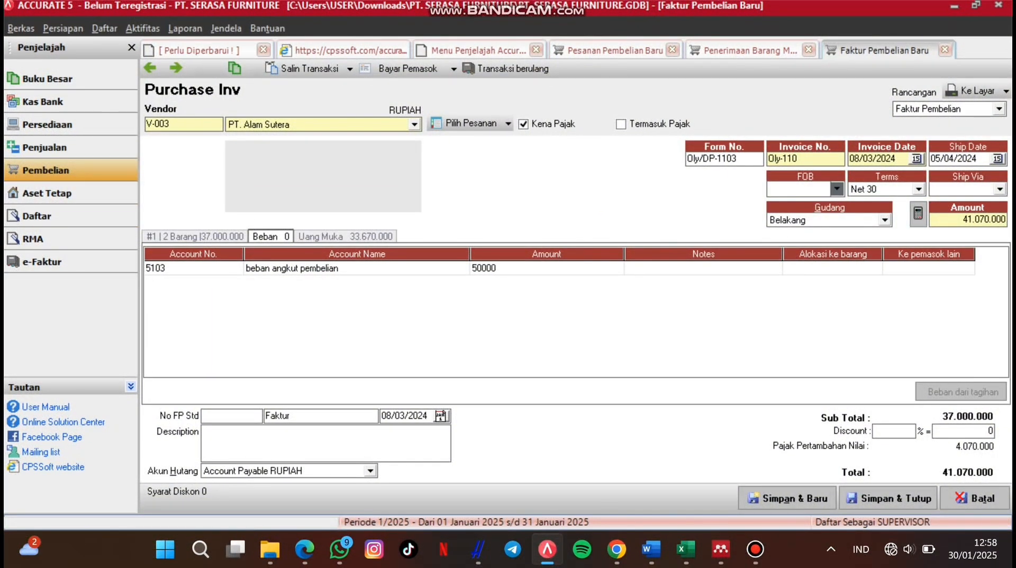
key("Tab")
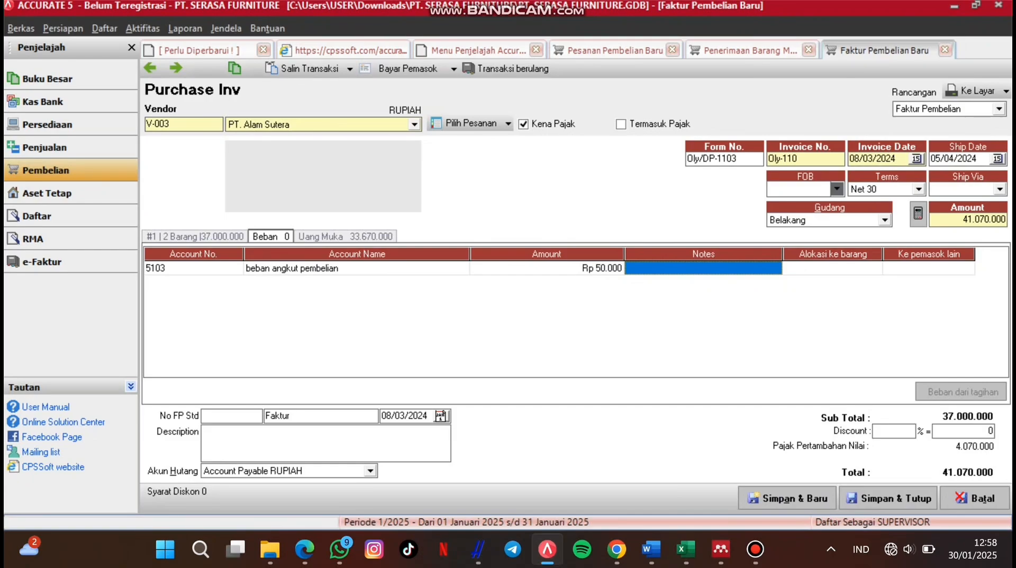
key("Tab")
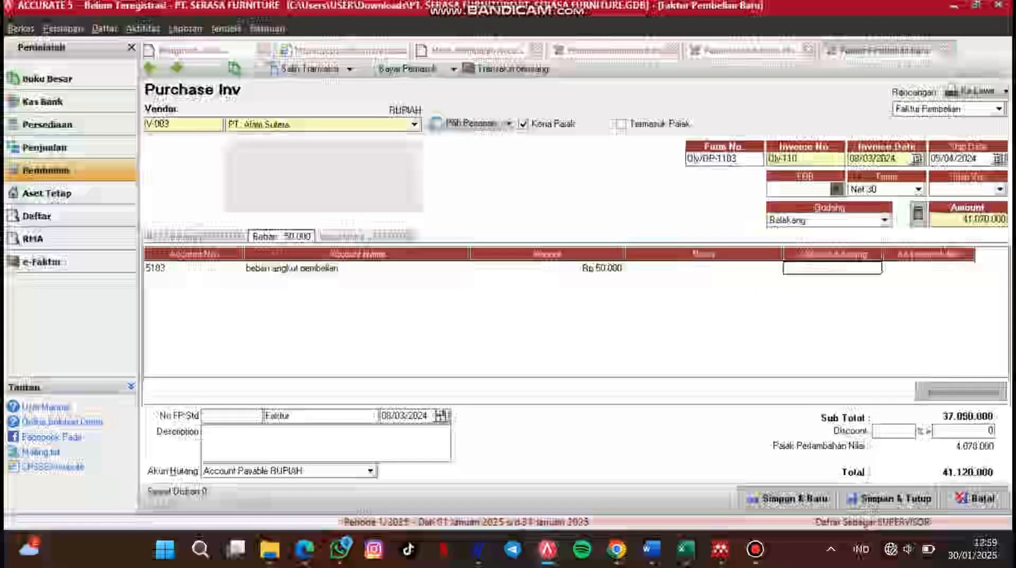
key("space")
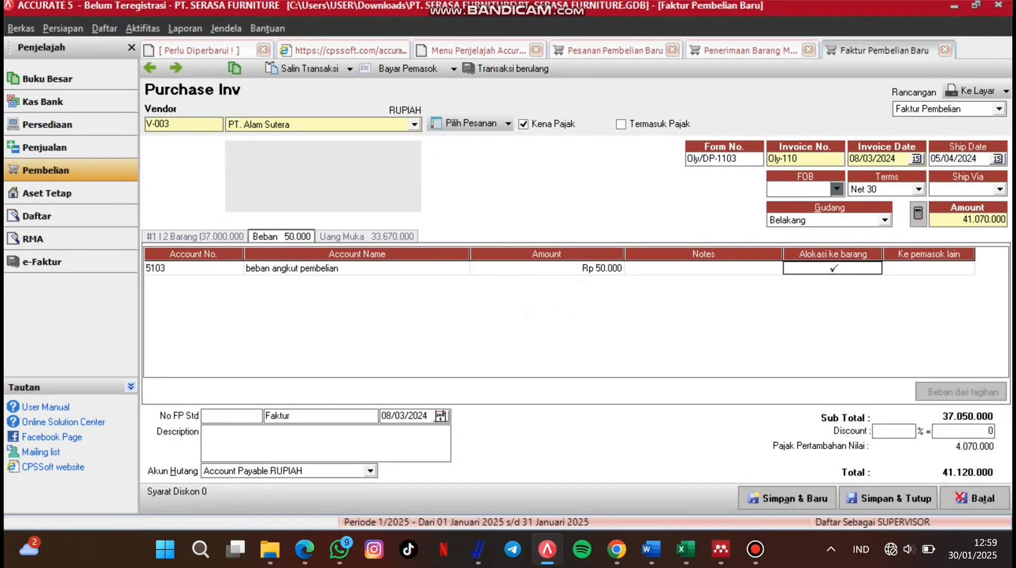
key("Tab")
key("space")
key("space")
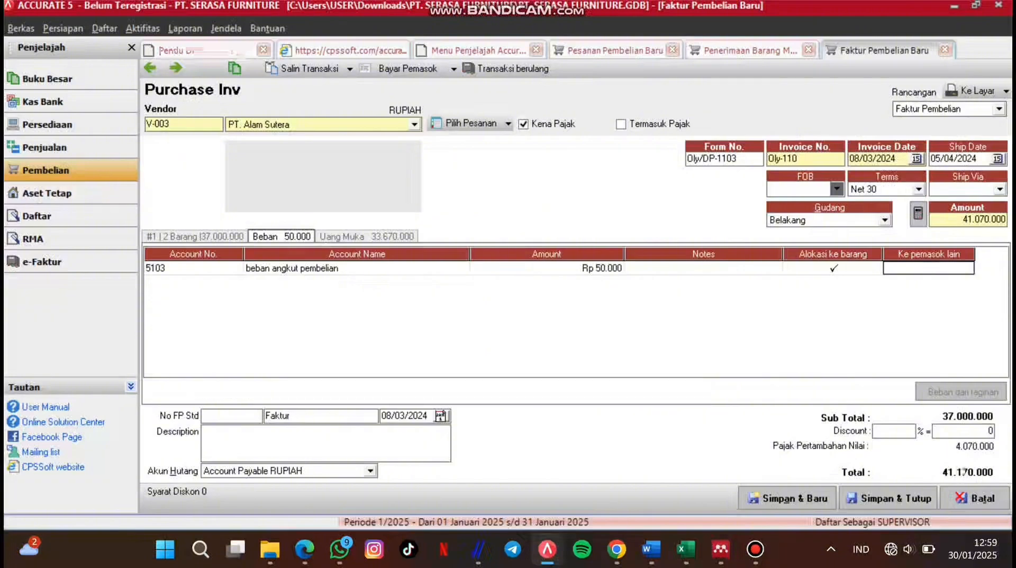
Step: Write the note 'Biaya pengirima' on the freight expense line
left_click(704, 268)
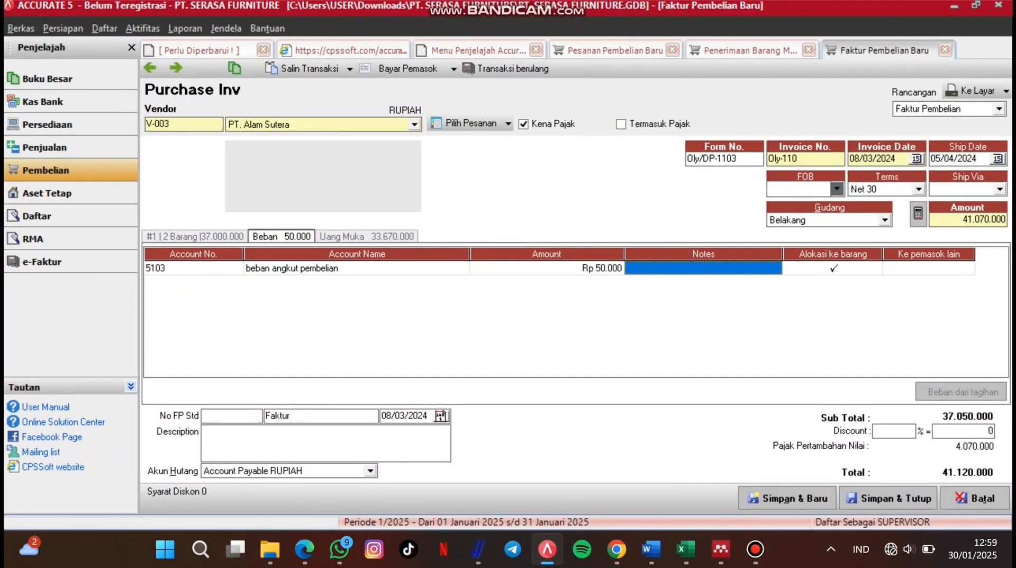
type("b")
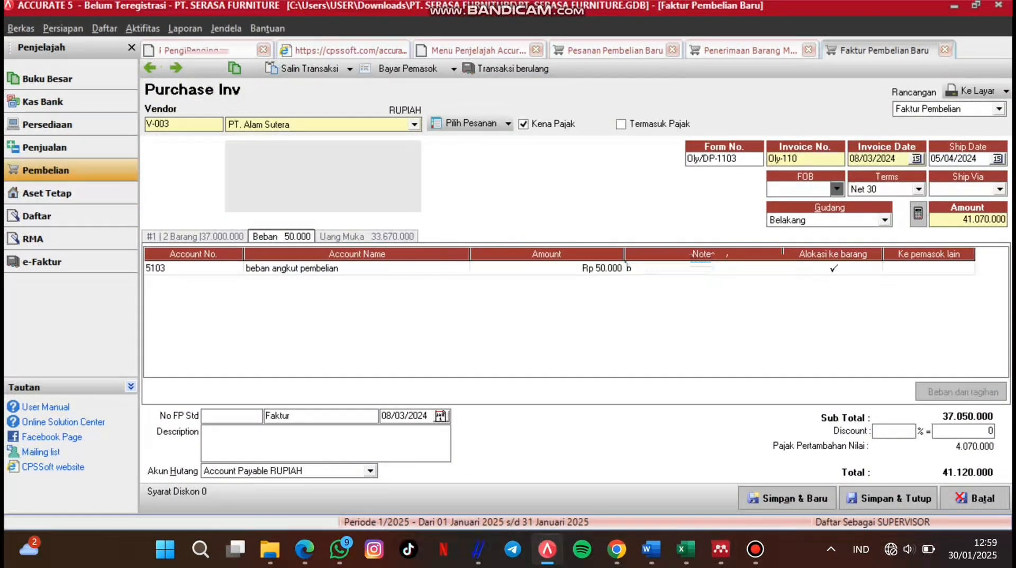
key("BackSpace")
type("Bi")
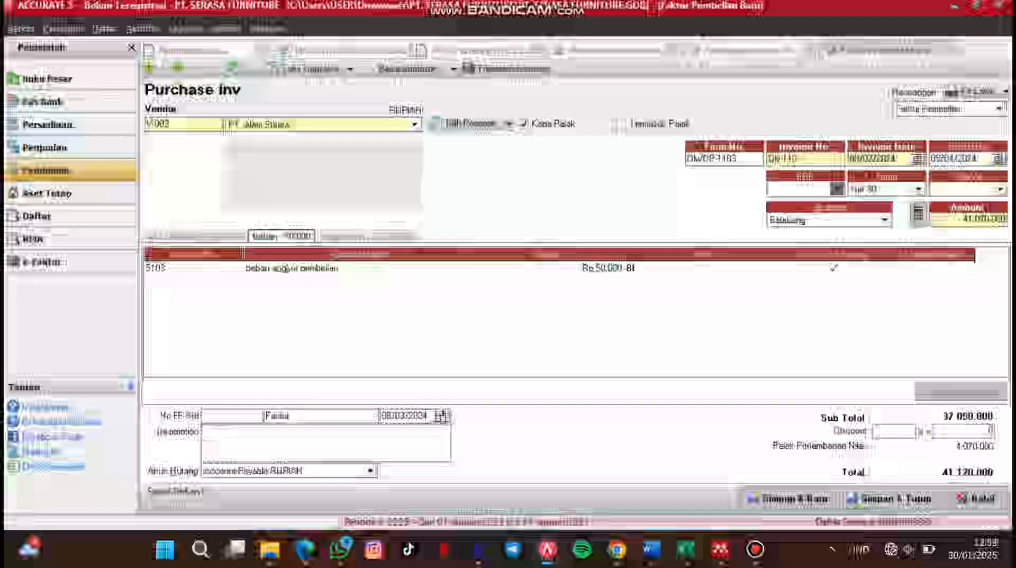
type("aya p")
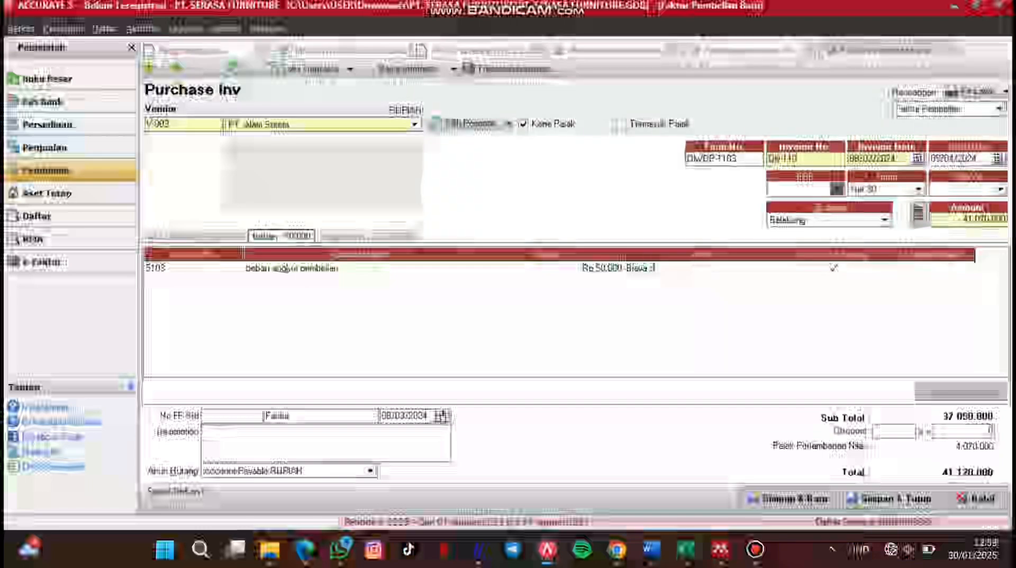
type("engi")
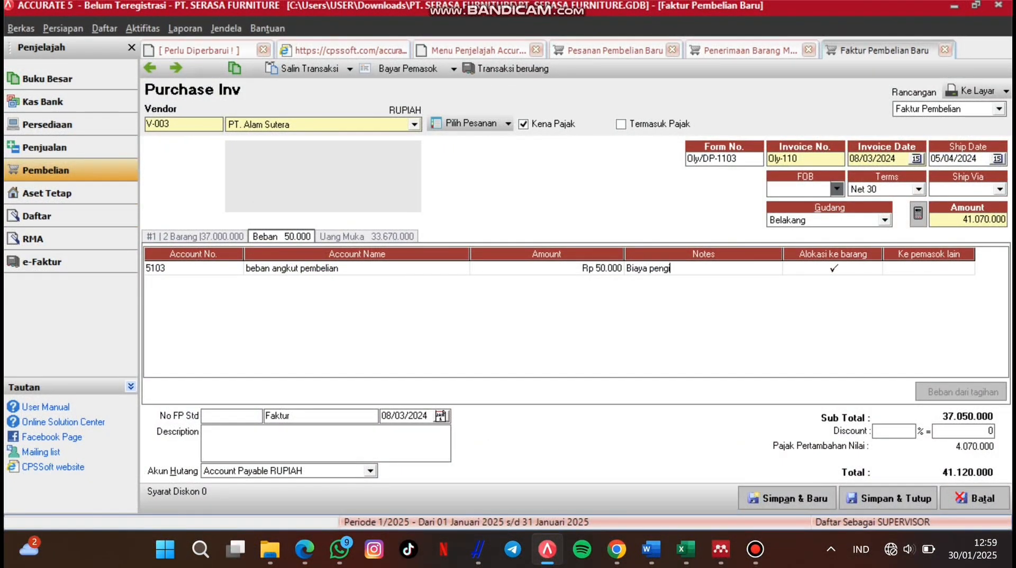
type("riman")
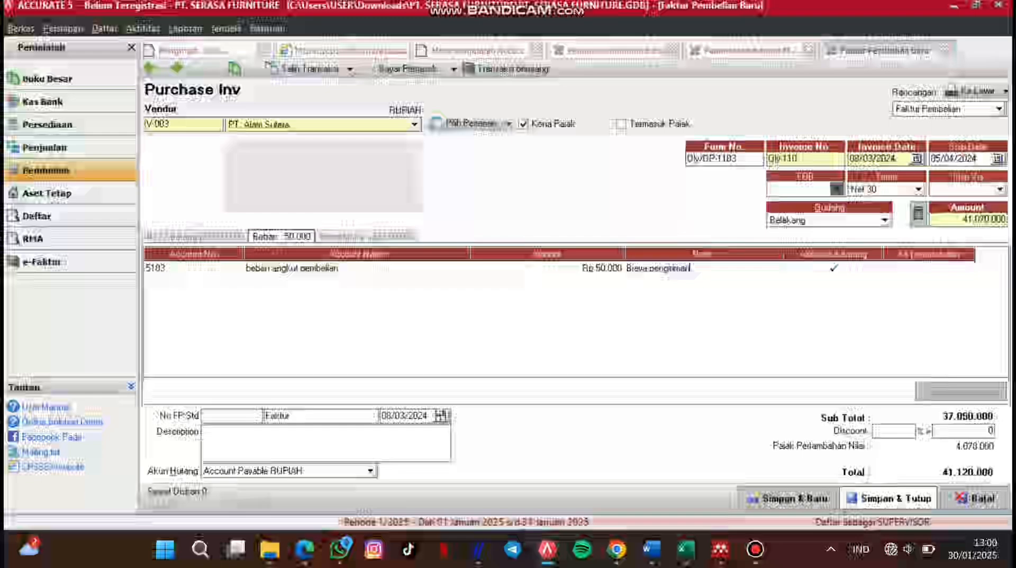
Step: Save and close the purchase invoice, then preview receive item MF/PO-0700 on screen
left_click(888, 498)
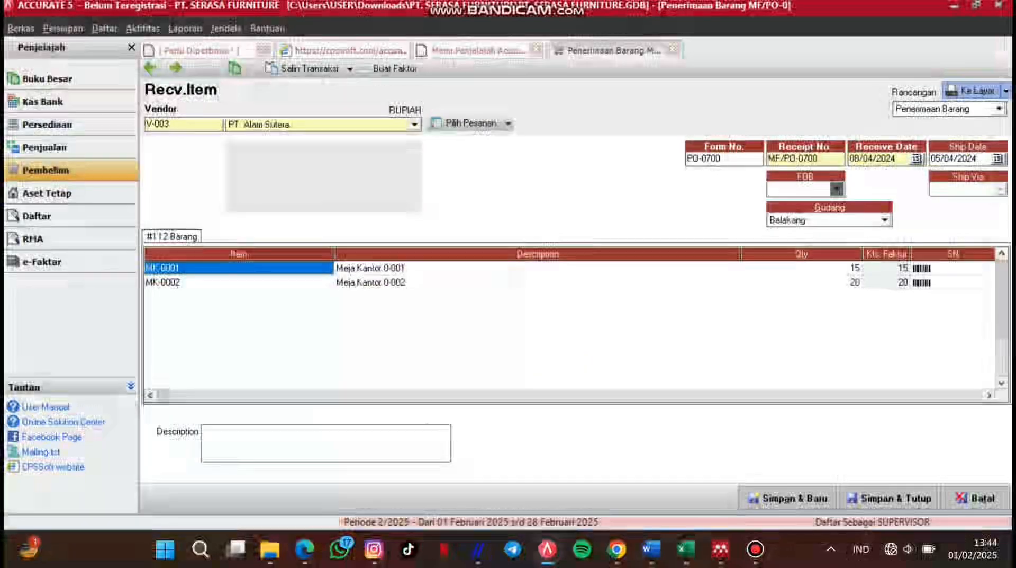
left_click(977, 91)
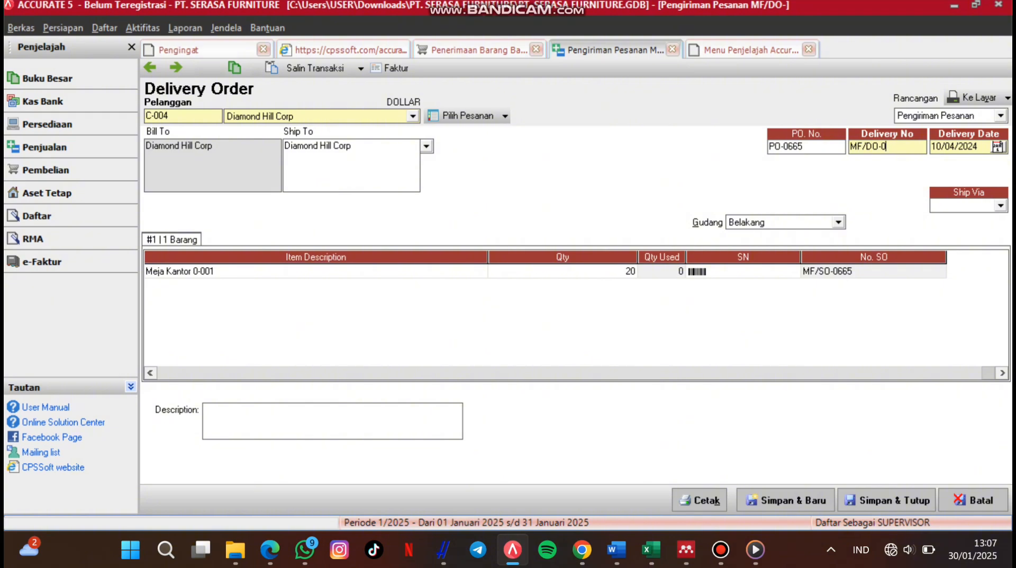
Step: Number the delivery order MF/DO-0625 keeping date 10/04/2024, then start sales order MF/SO-0666
type("625")
left_click(998, 147)
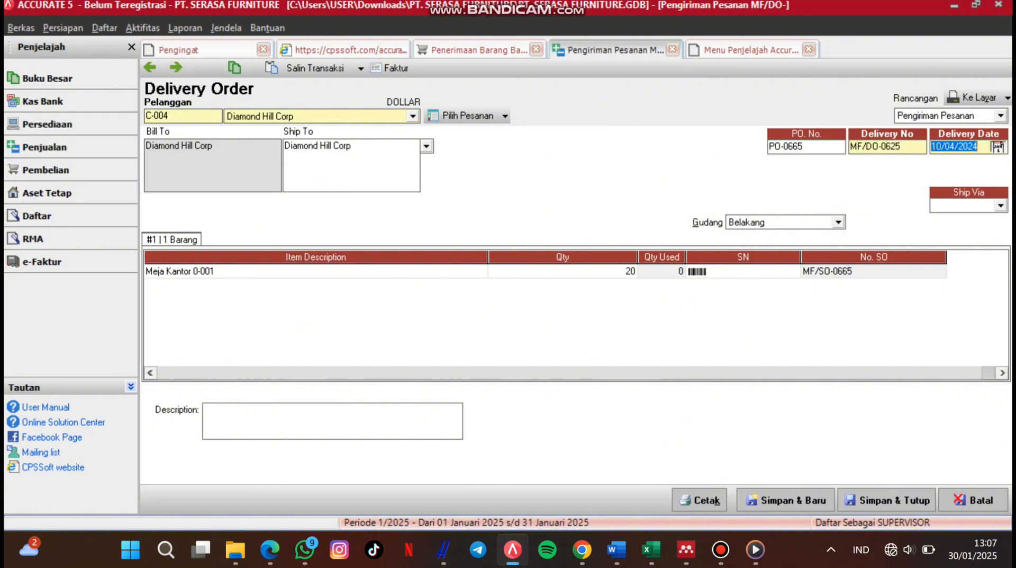
left_click(914, 194)
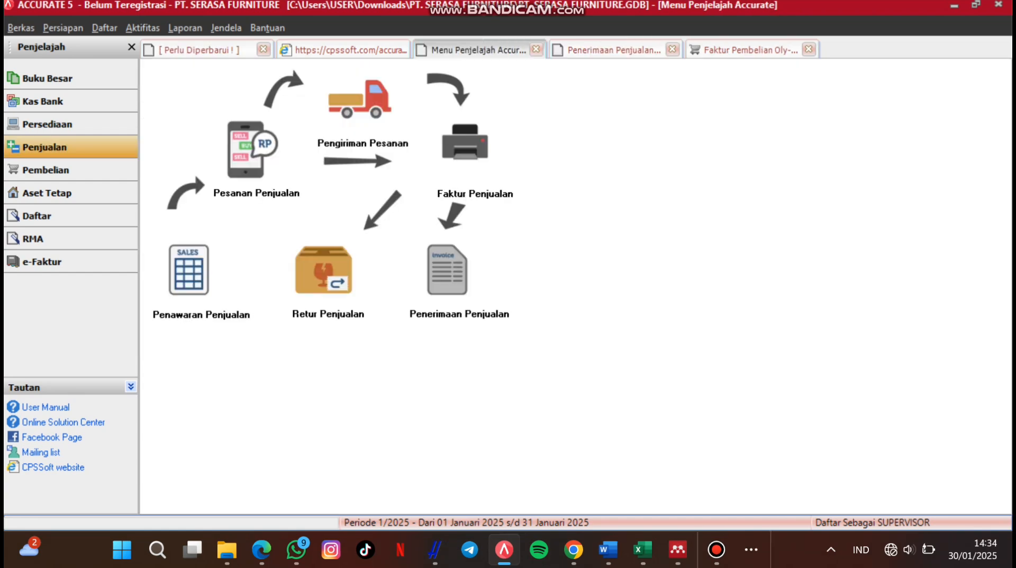
left_click(252, 150)
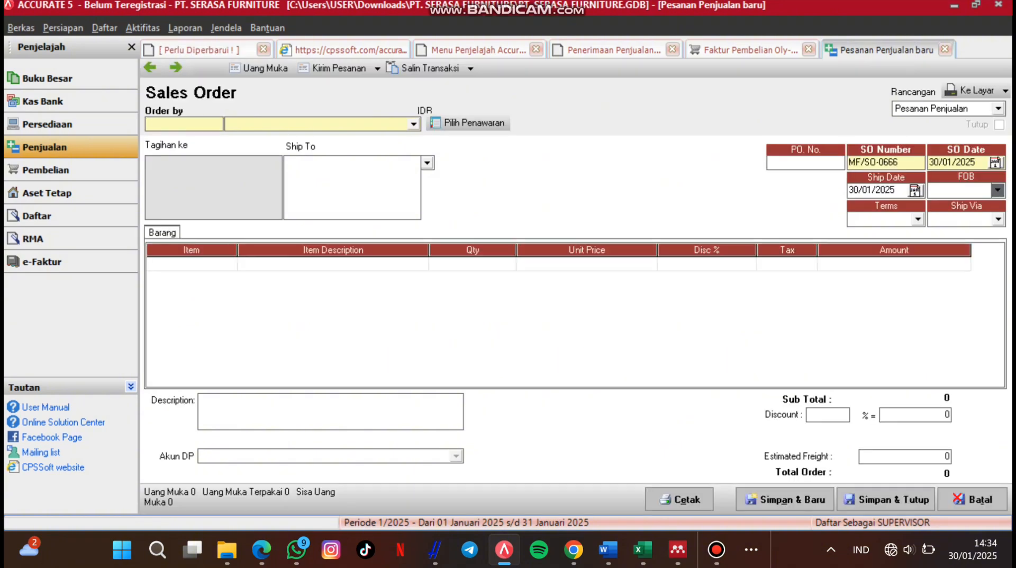
Step: Choose PT. Kalibata Makmur as the customer and add W-MTF Wallpaper Motif to the first line
left_click(414, 124)
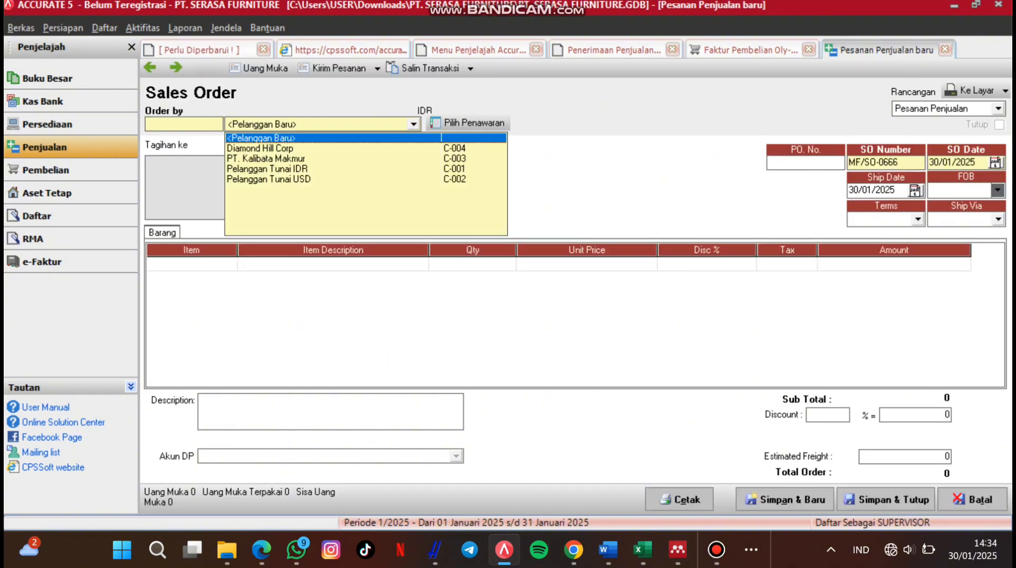
left_click(267, 159)
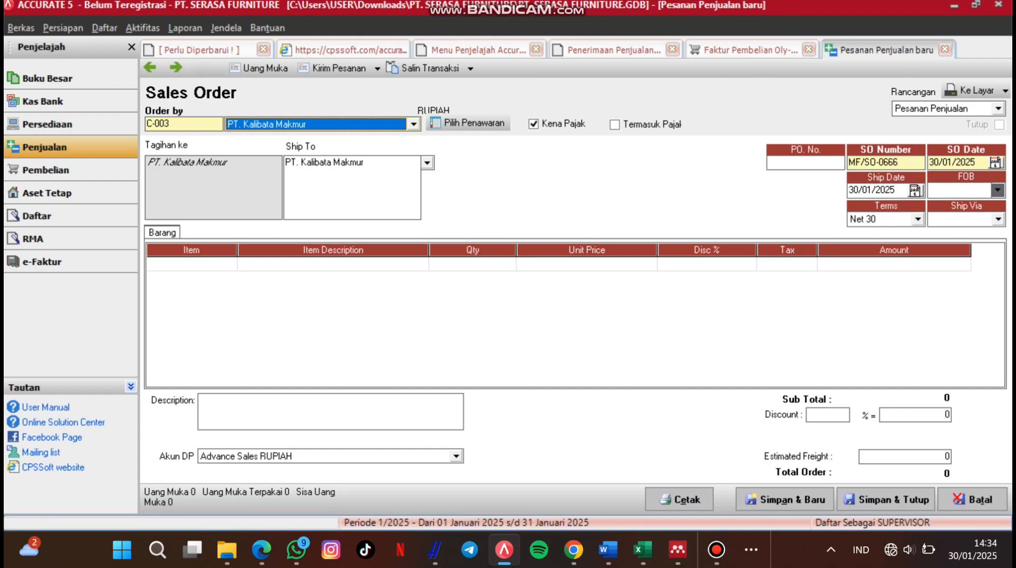
double_click(192, 264)
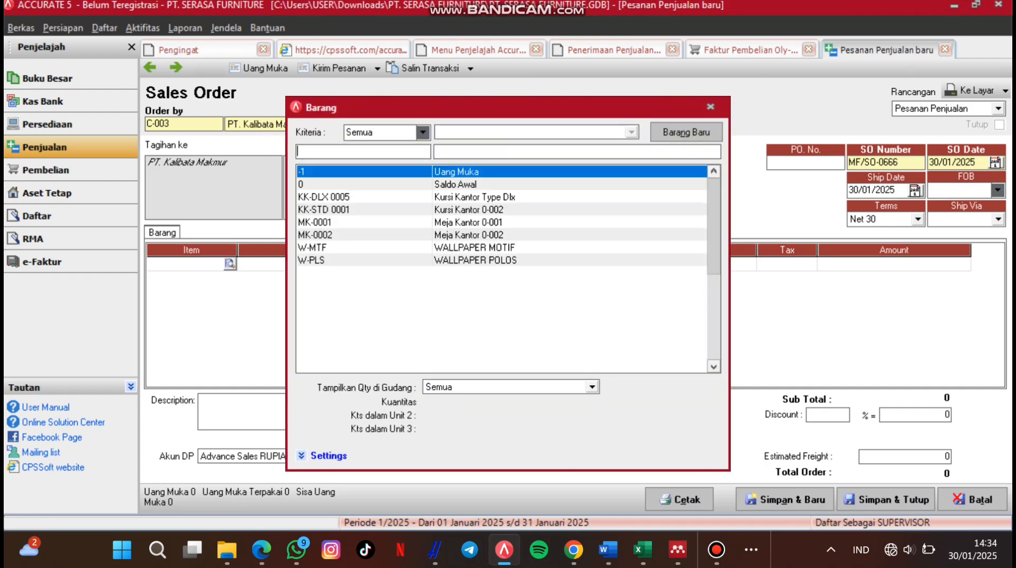
left_click(474, 247)
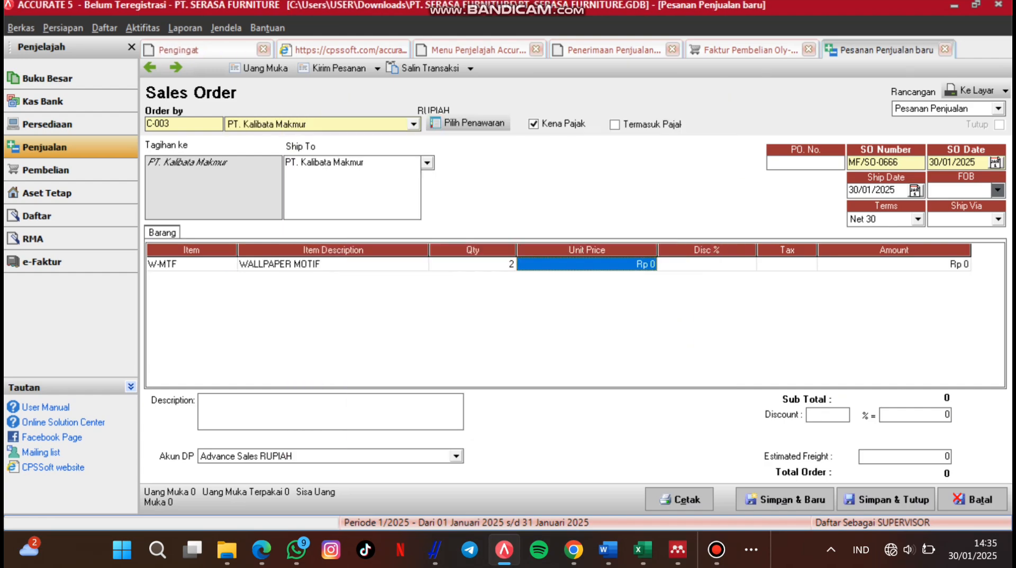
key("Return")
Step: Price the wallpaper line at 450000 with tax code P, giving a 999.000 total
type("450000")
key("Return")
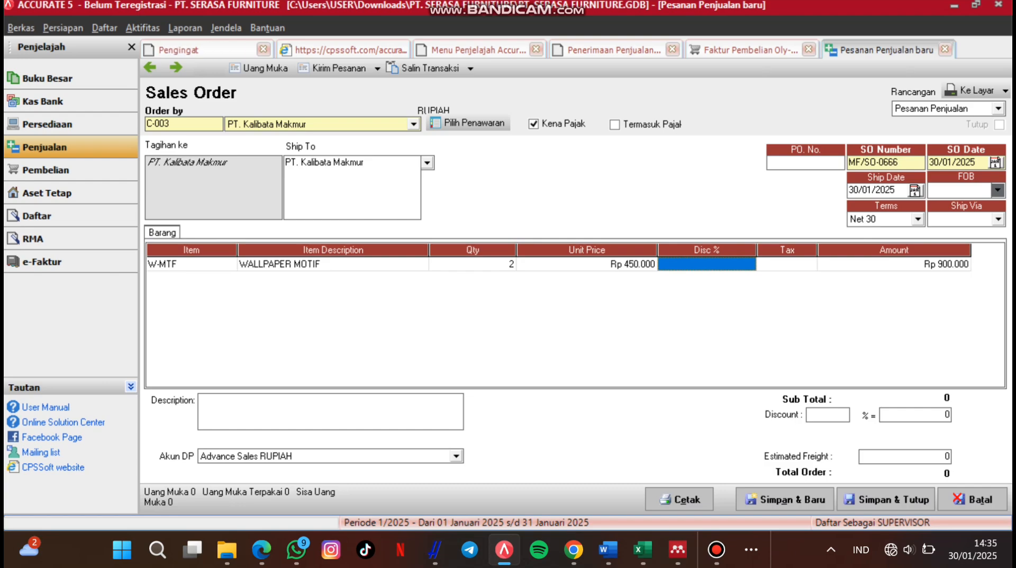
key("Tab")
type("P")
key("Tab")
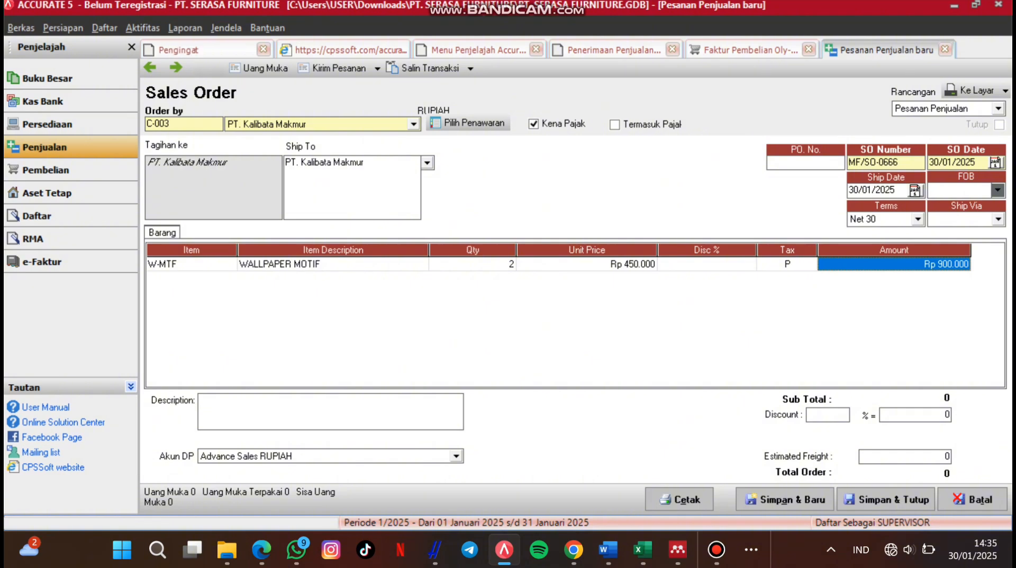
key("Return")
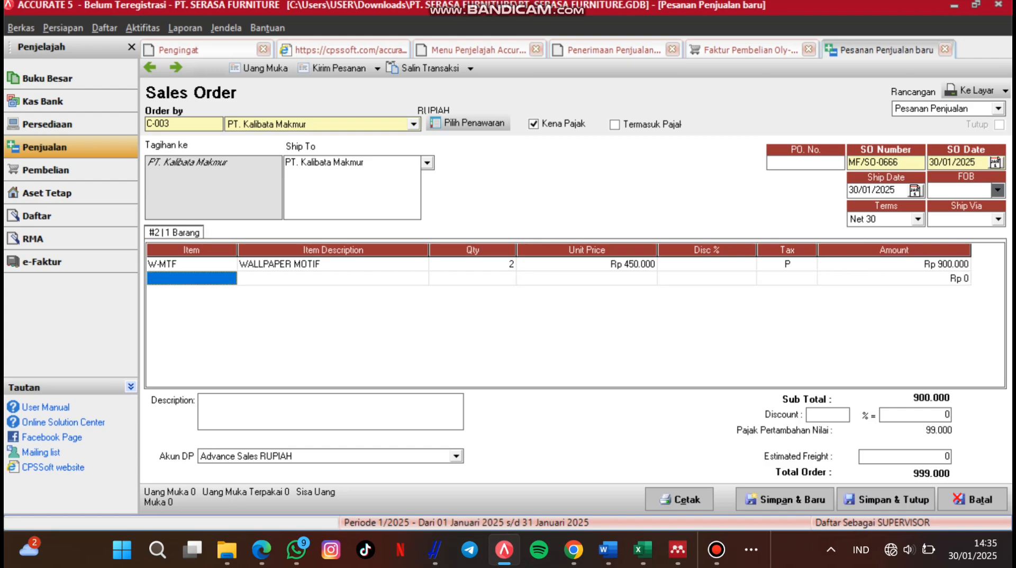
key("Up")
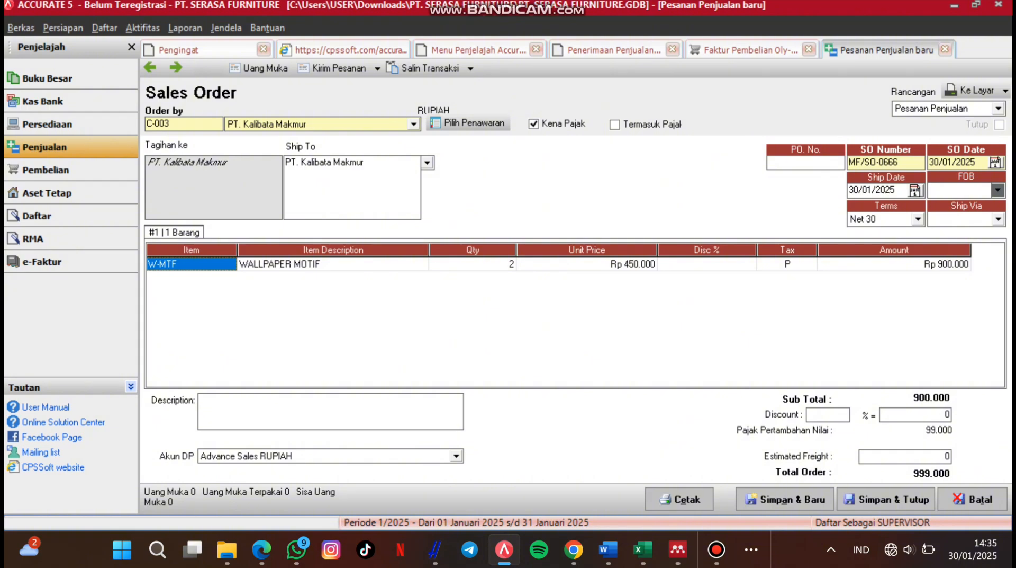
Step: Set the sales order date to 27 April 2024
left_click(996, 163)
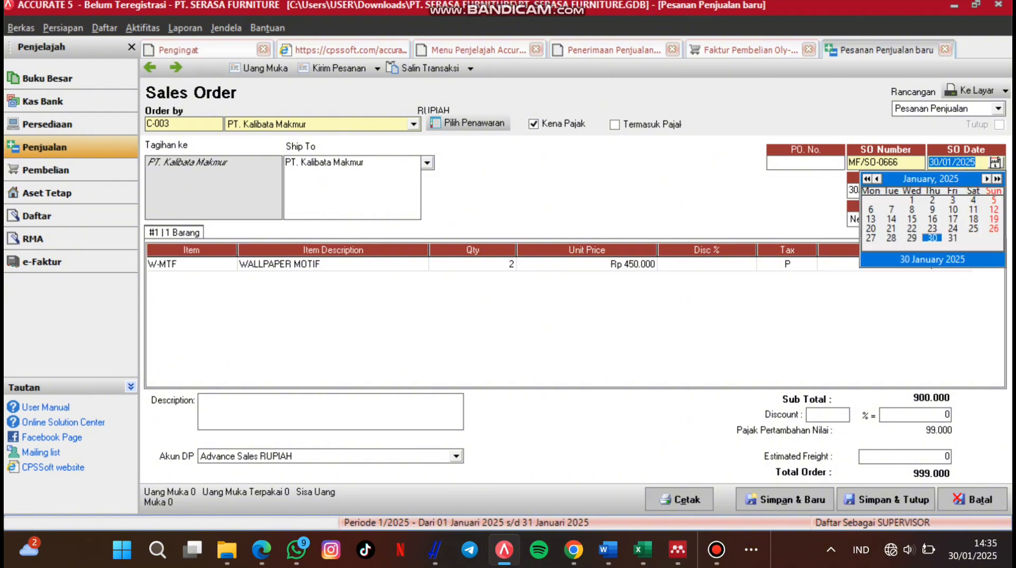
left_click(867, 179)
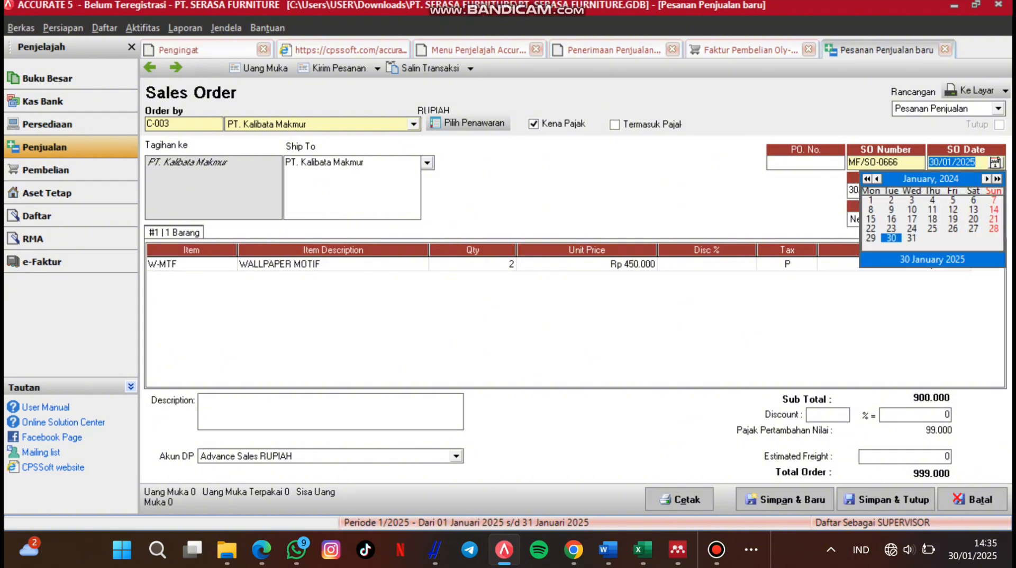
left_click(986, 178)
left_click(986, 178)
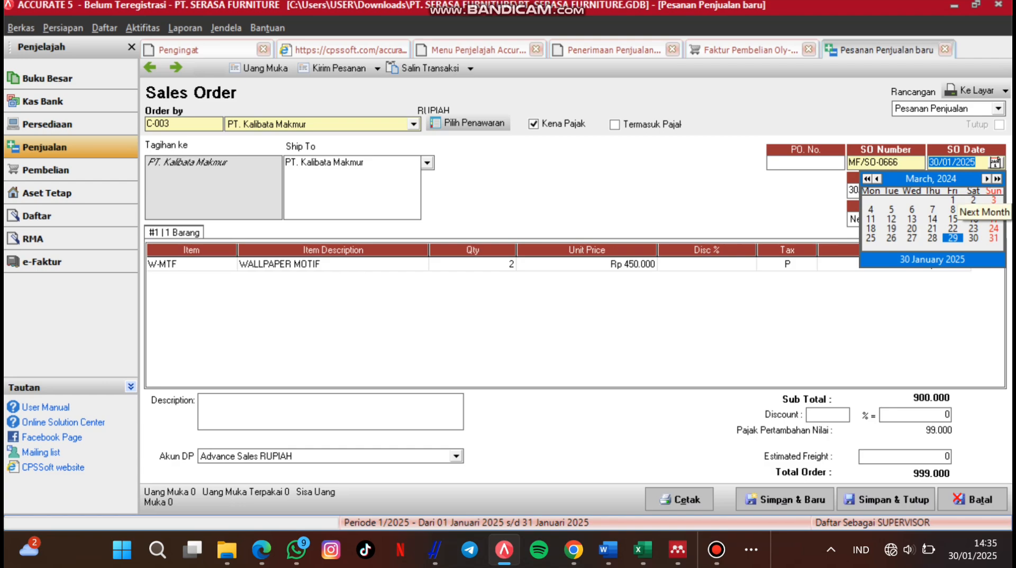
left_click(986, 178)
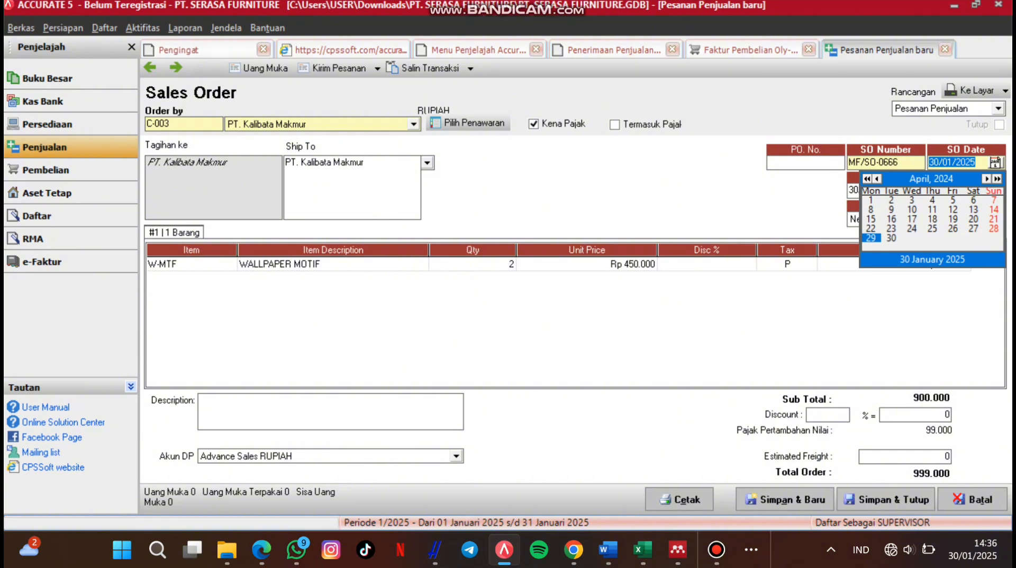
left_click(974, 228)
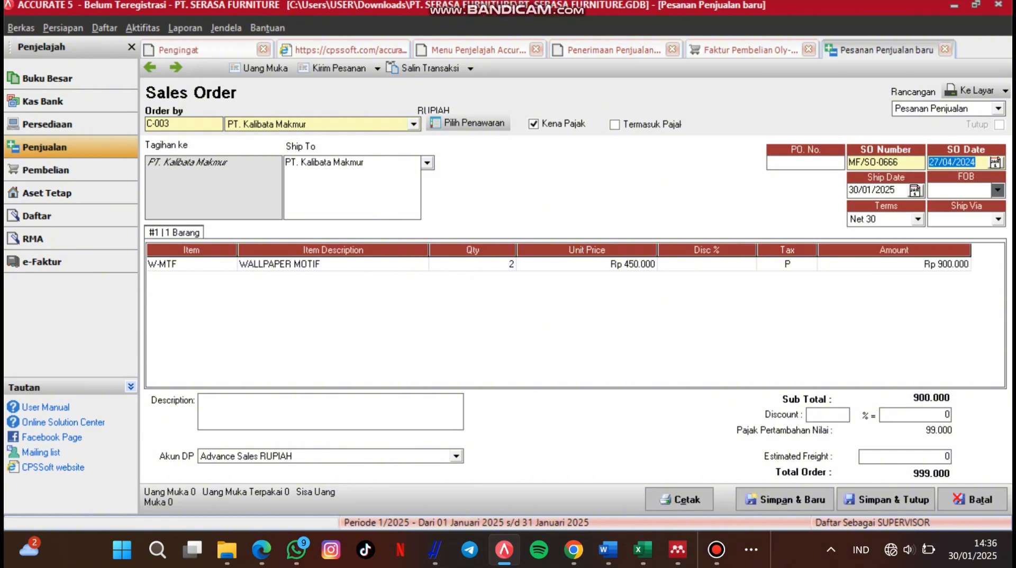
Step: Set the ship date to 28 April 2024
left_click(915, 191)
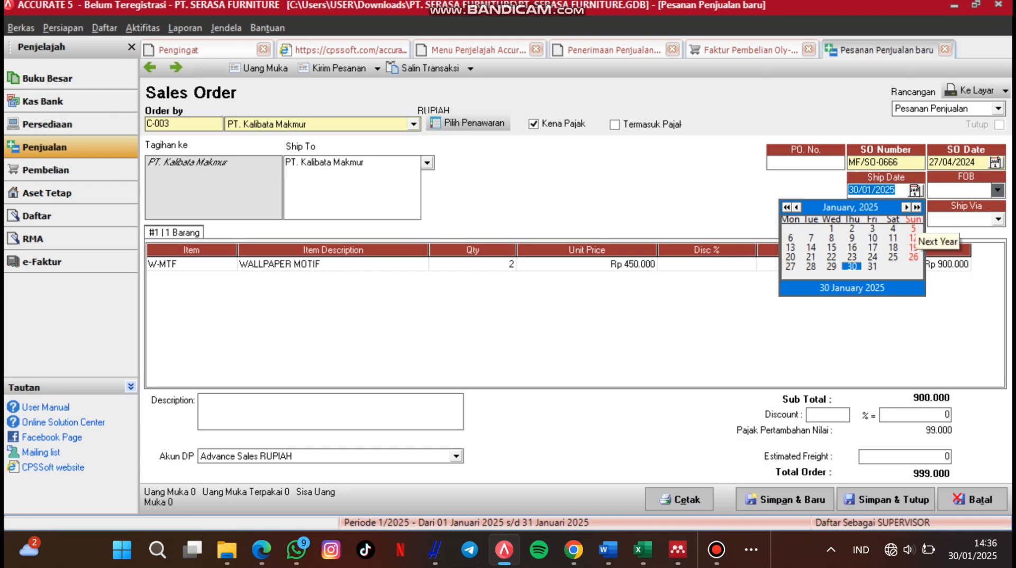
left_click(906, 207)
left_click(906, 207)
left_click(906, 207)
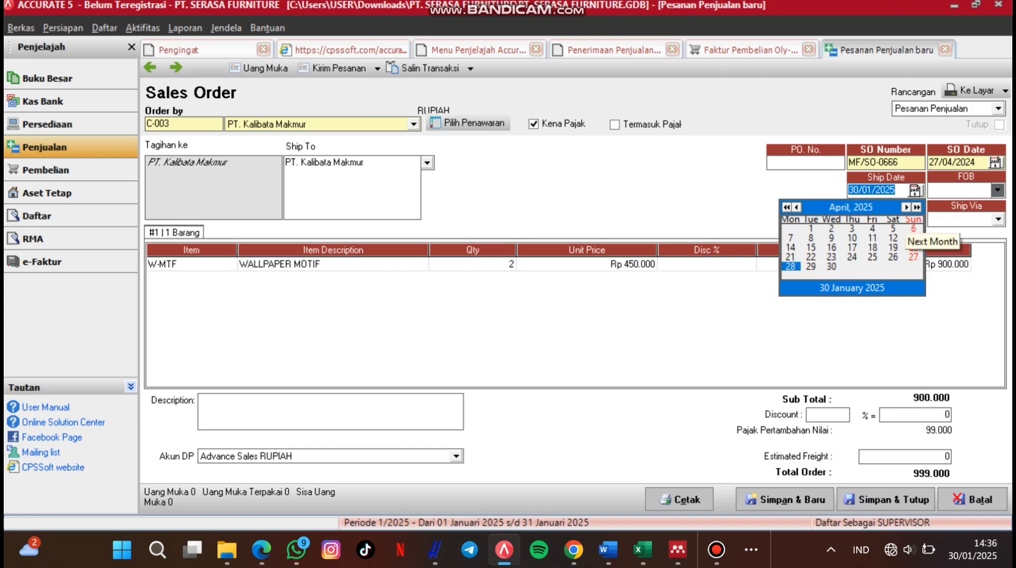
left_click(787, 207)
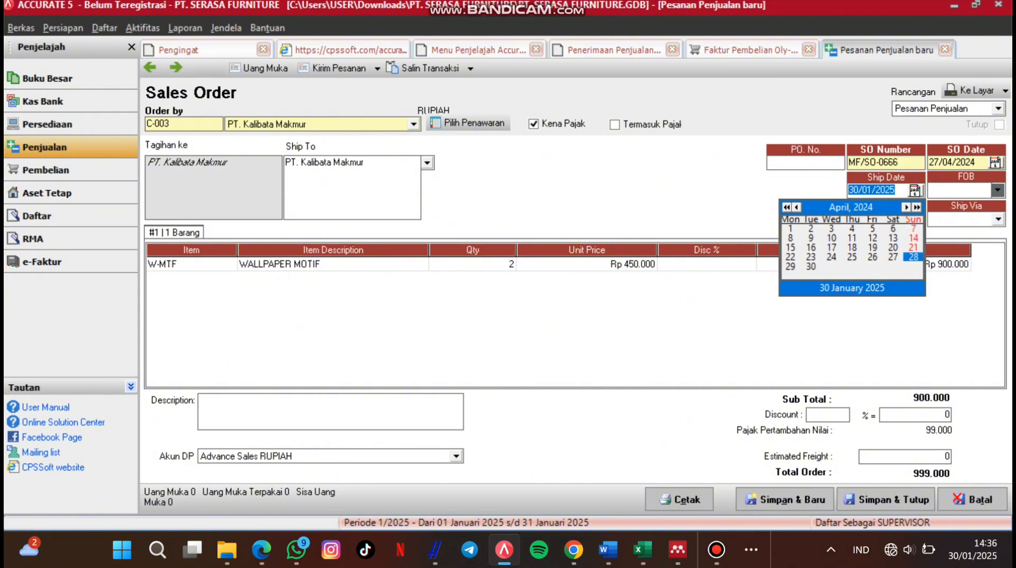
left_click(914, 256)
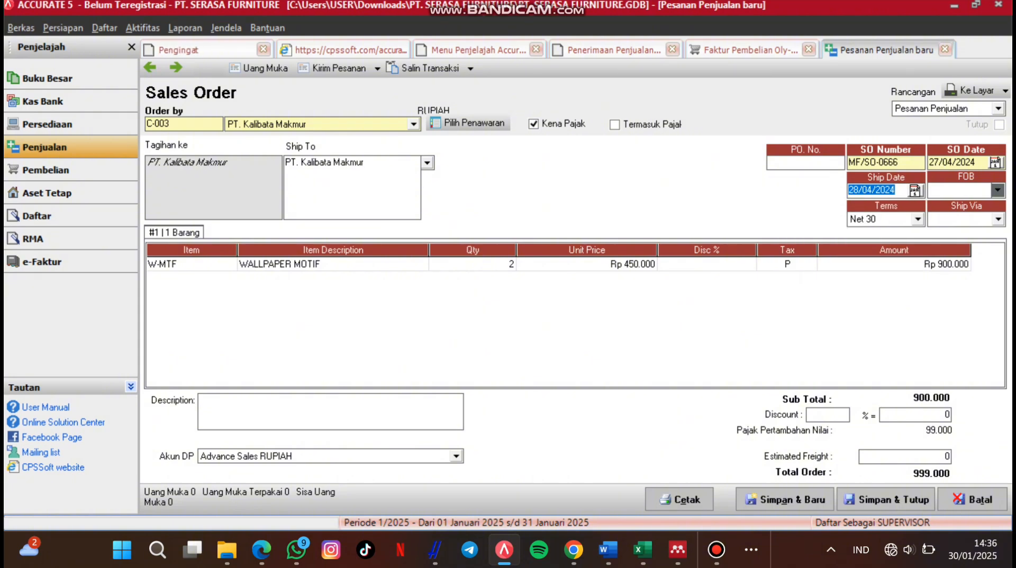
Step: Enter PO number PO-0666 and save and close the sales order
left_click(805, 163)
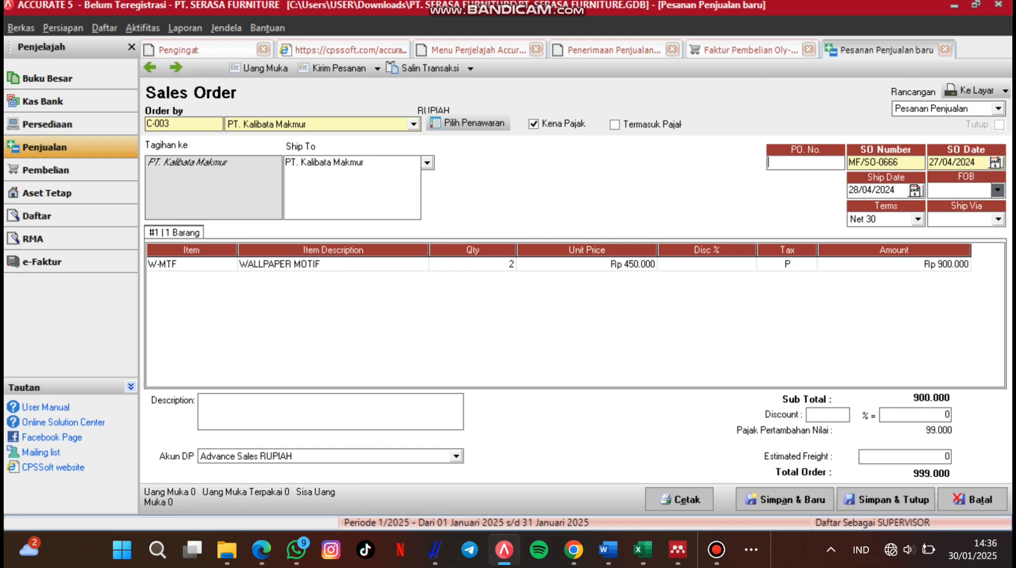
type("PO-0666")
left_click(887, 498)
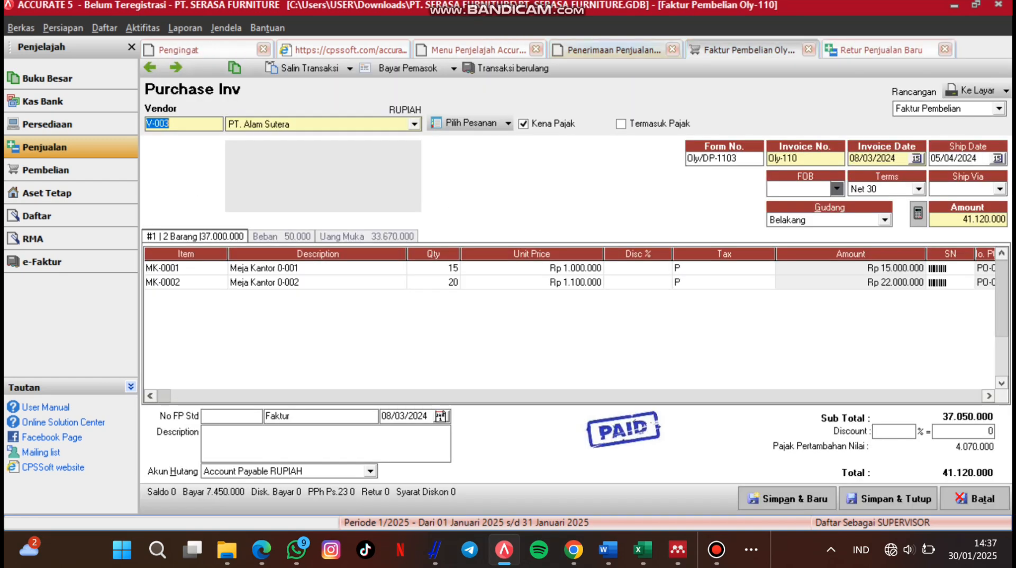
Step: Close the customer receipt and start a sales return against invoice MF/SI-0715
left_click(614, 50)
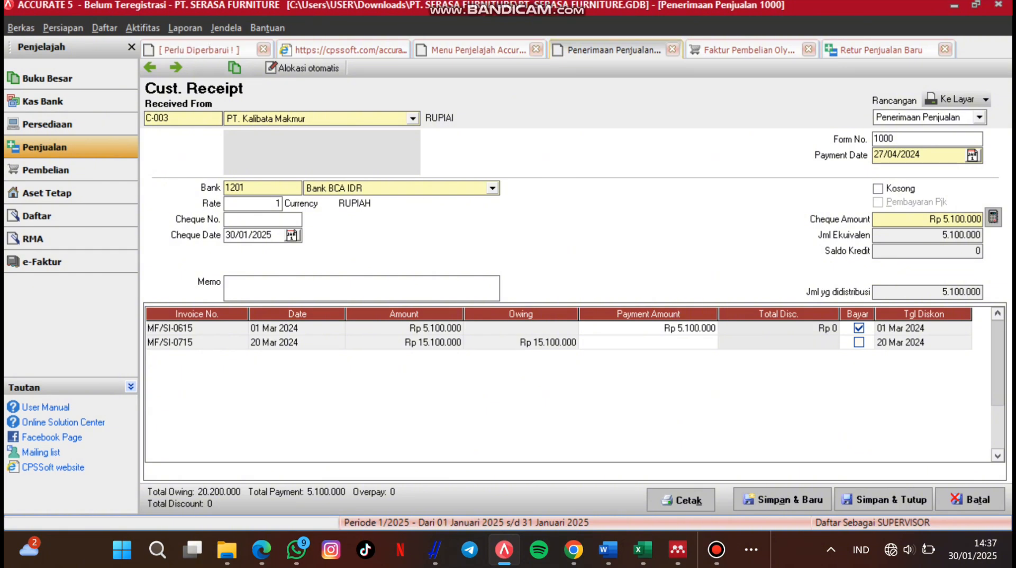
left_click(672, 49)
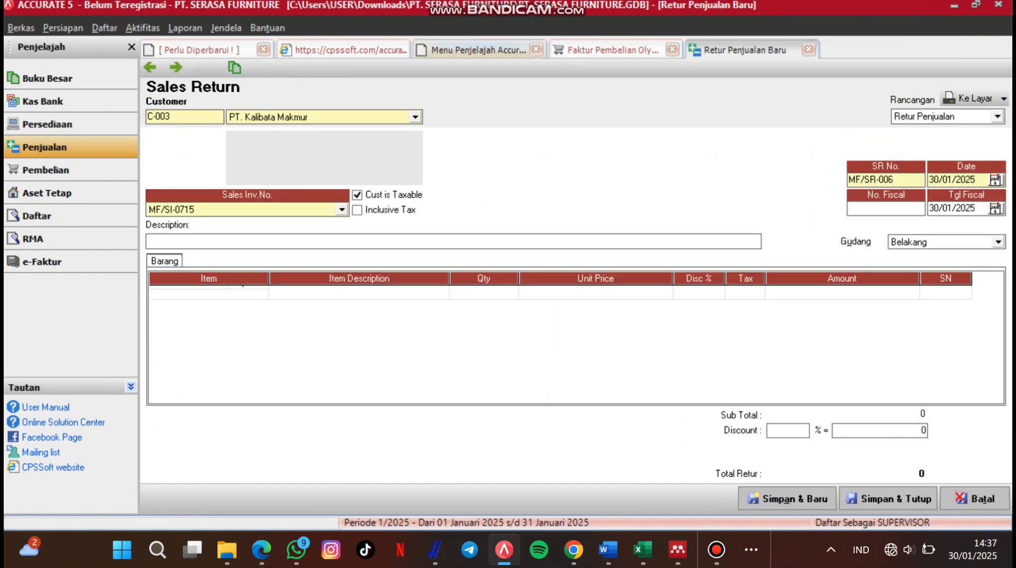
left_click(478, 50)
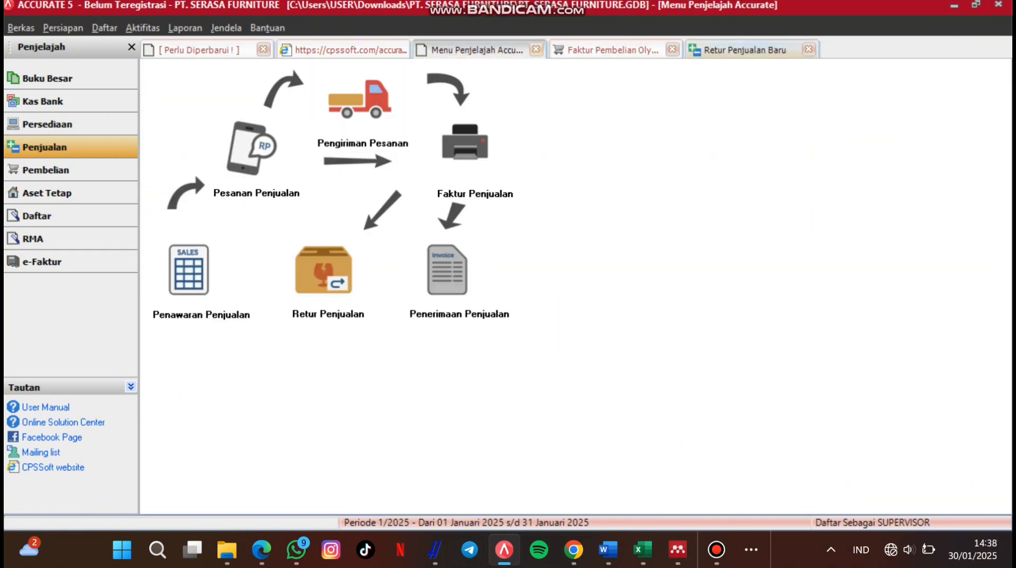
left_click(744, 50)
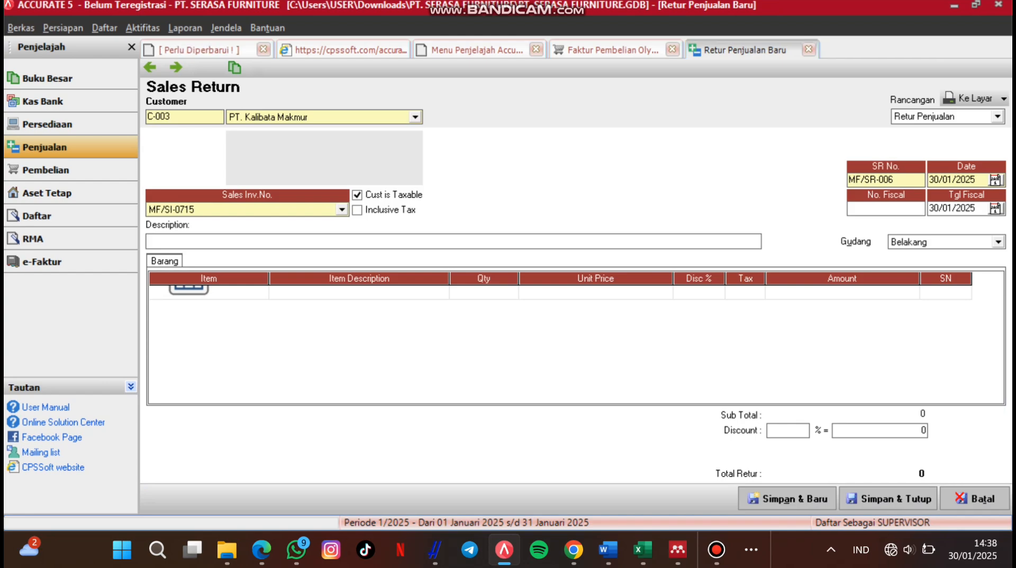
left_click(342, 209)
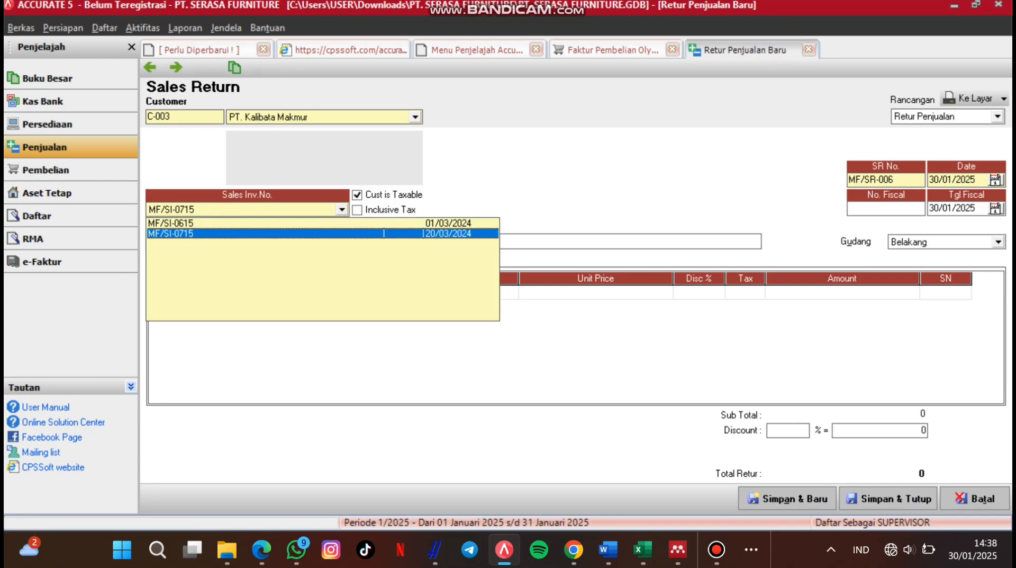
left_click(384, 233)
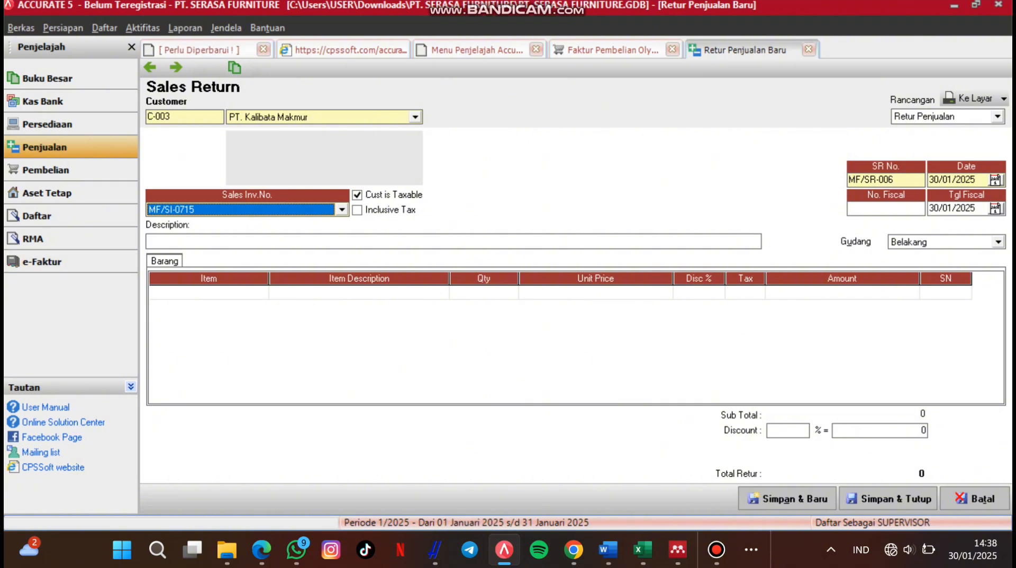
left_click(297, 242)
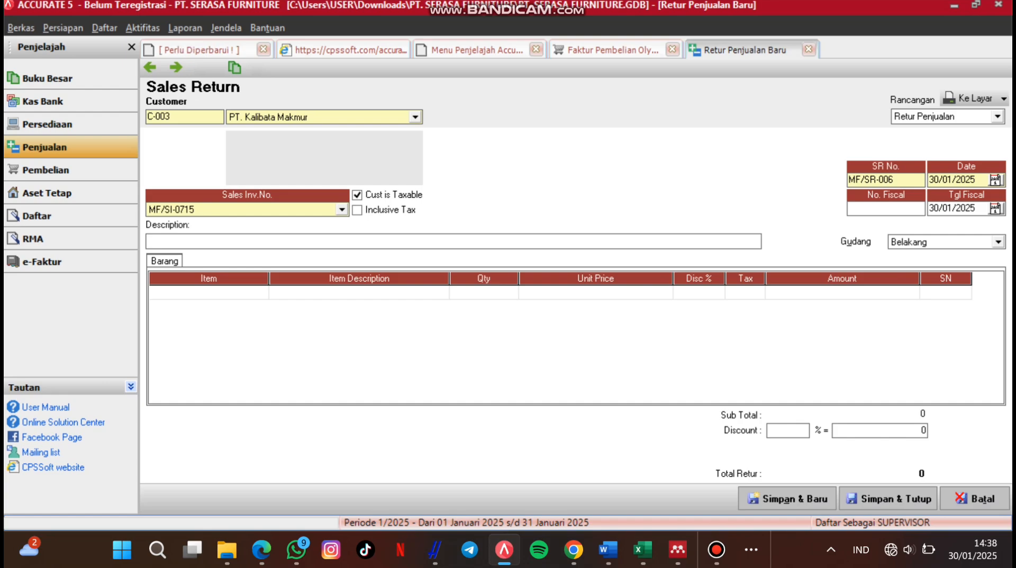
Step: Mark sales order MF/SO-0666's item line as closed, then start a new Other Deposit
left_click(484, 293)
left_click(359, 292)
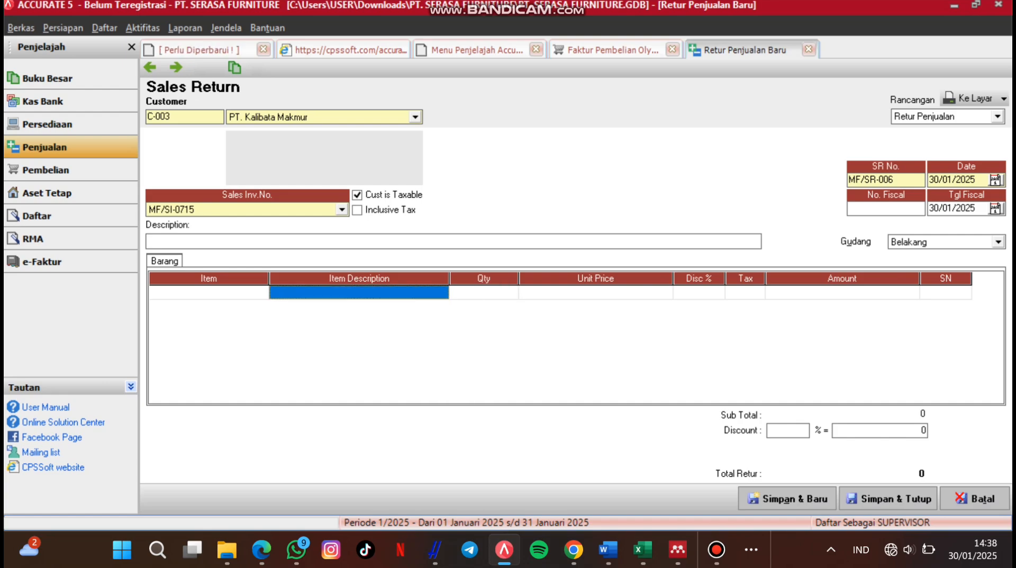
left_click(208, 293)
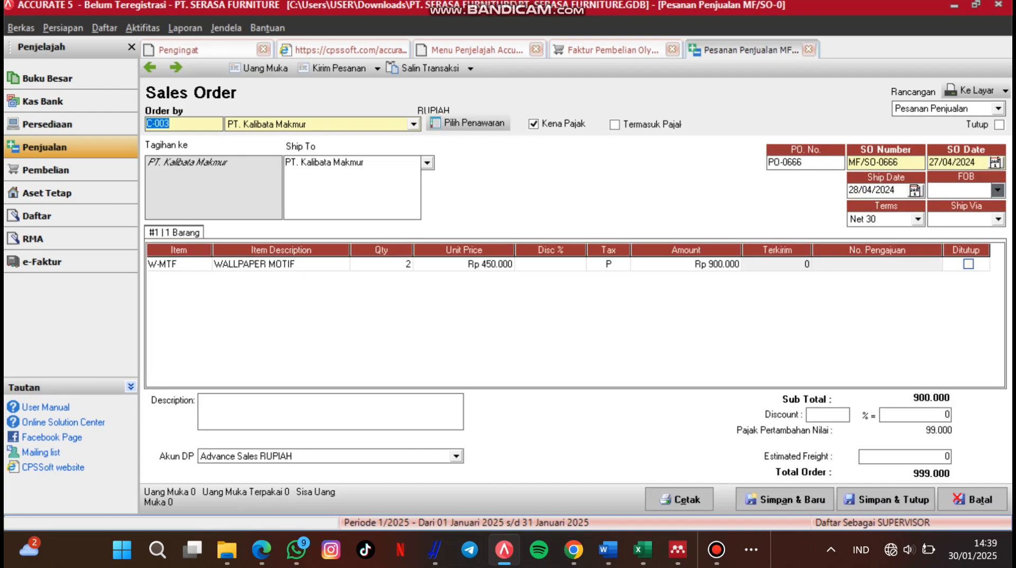
left_click(969, 264)
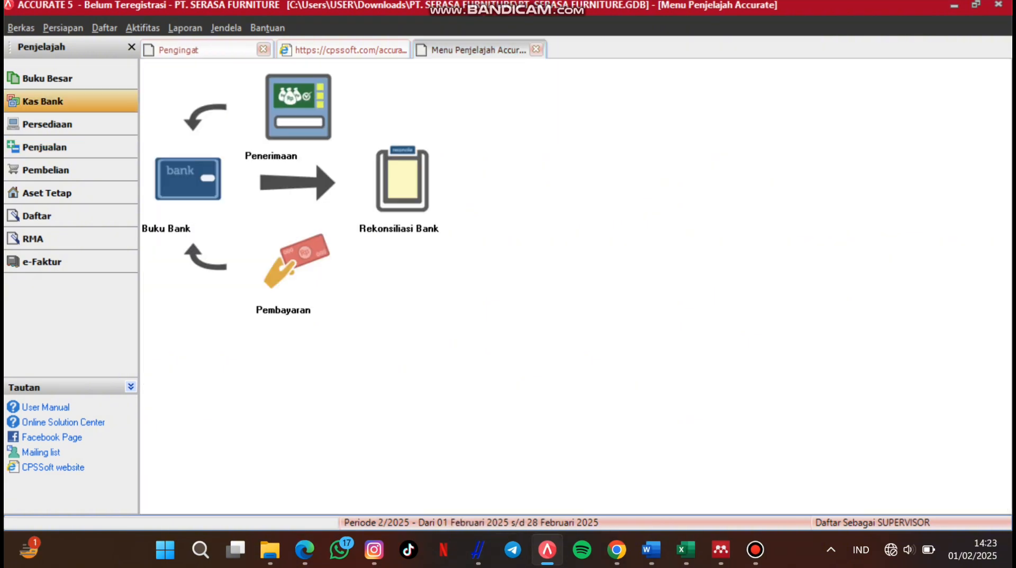
left_click(298, 107)
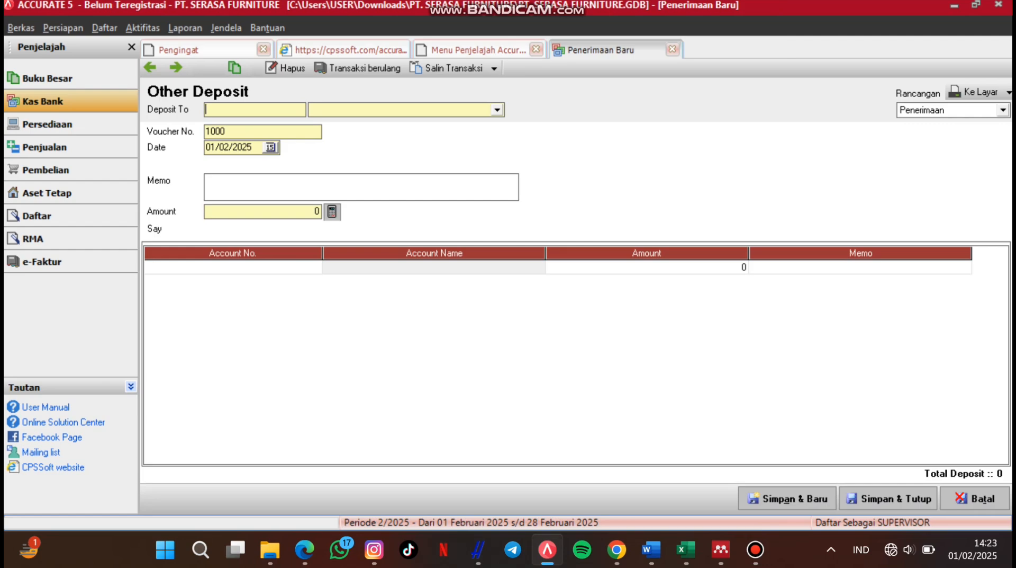
Step: Save interest deposits of Rp 1.135.000 into Bank BCA IDR (memo 'dari Bank BCA') and $238 into Bank BCA USD
left_click(497, 110)
left_click(339, 134)
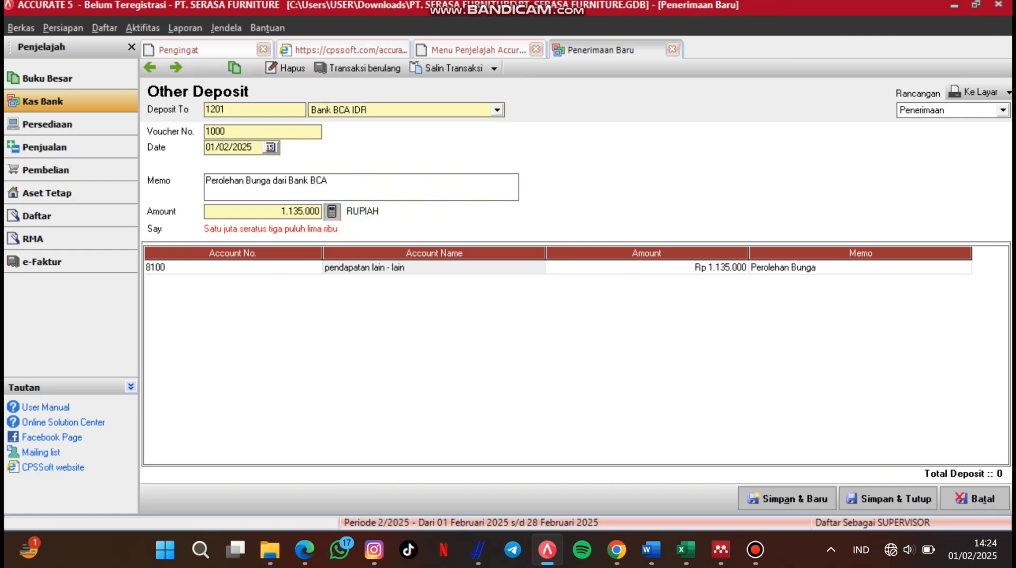
type("daro")
key("BackSpace")
type("i Bank BCA")
left_click(889, 498)
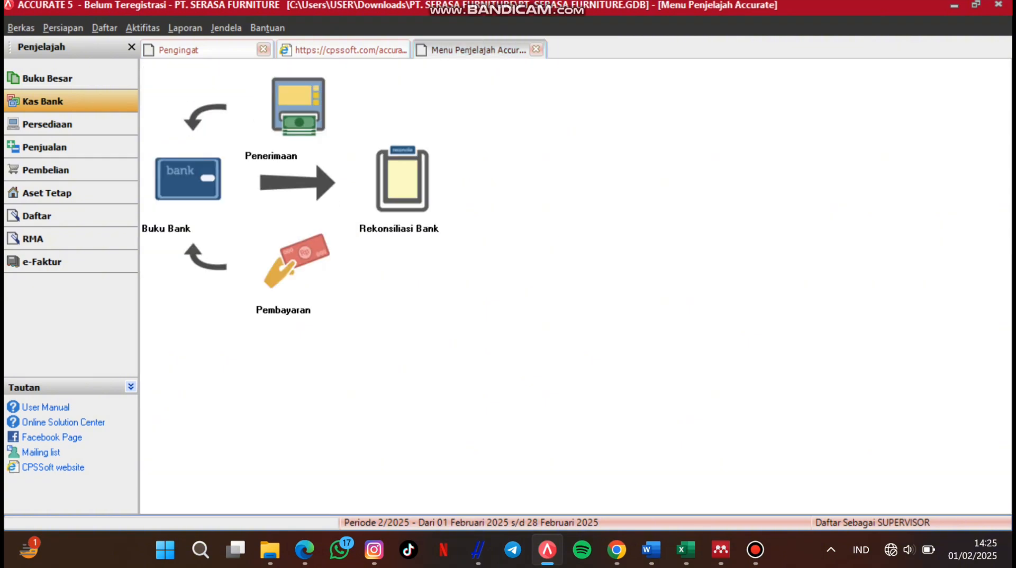
left_click(298, 105)
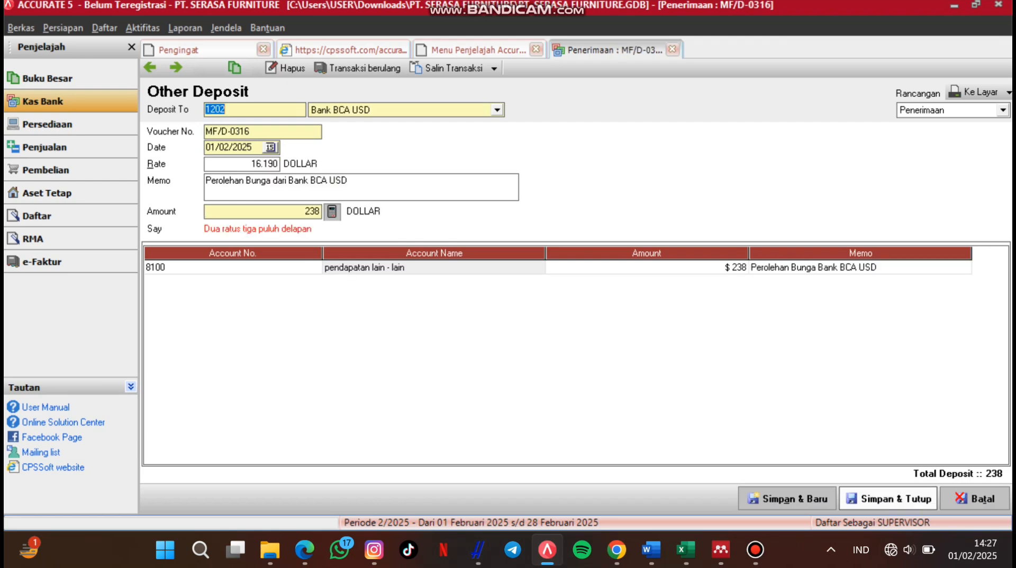
left_click(889, 498)
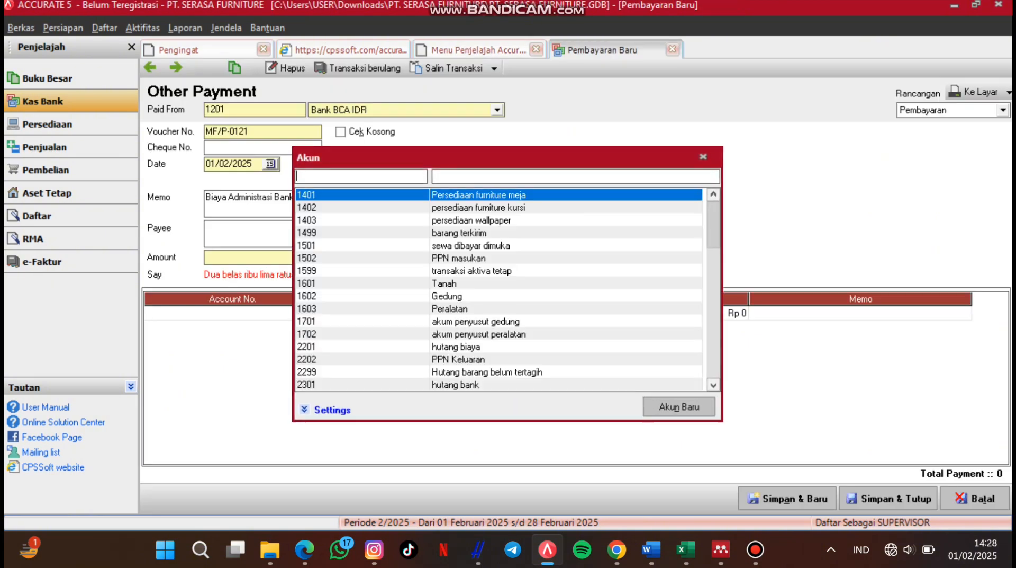
Step: Charge the Rp 12.500 Bank BCA IDR fee to account 7100 and save the payment
type("7100")
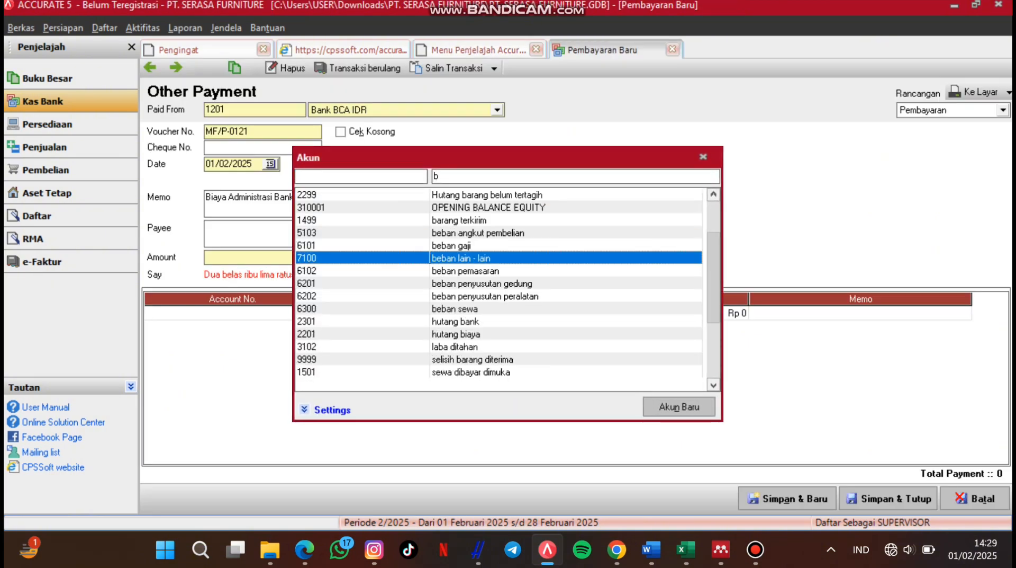
key("Return")
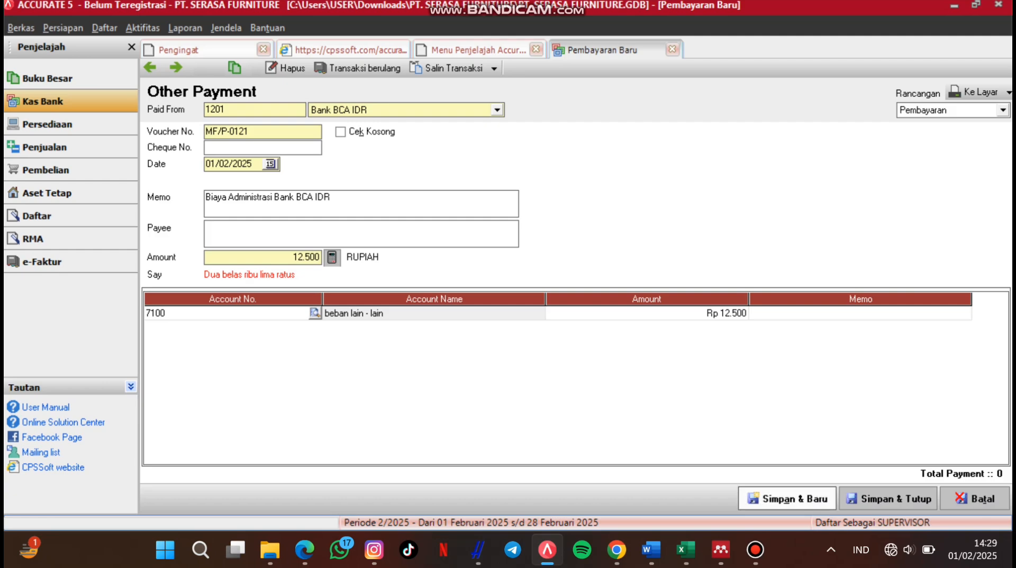
left_click(787, 498)
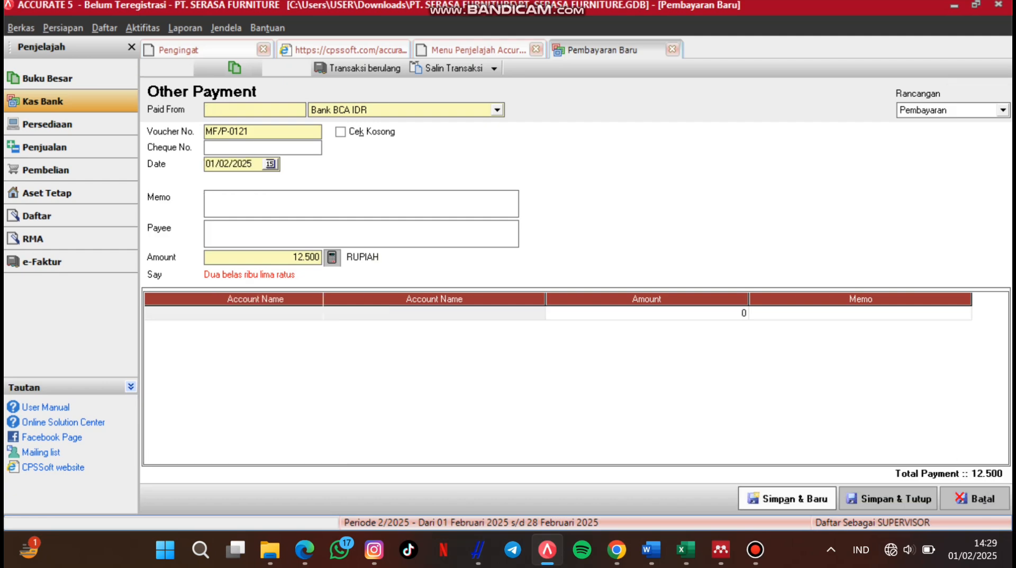
Step: Record a $1,1 Bank BCA USD admin-fee payment to account 7100 with the pasted memo
left_click(497, 110)
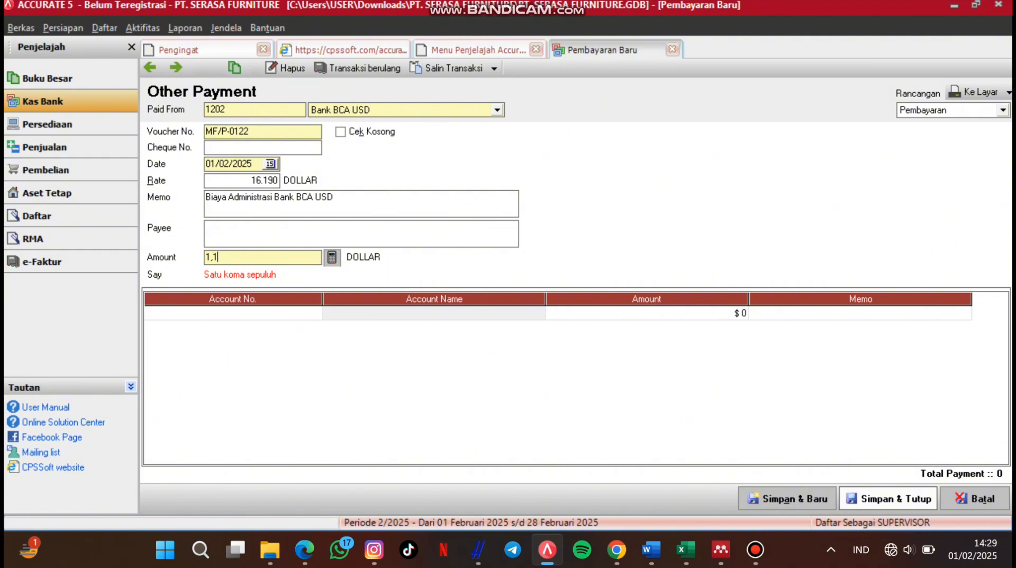
left_click(233, 313)
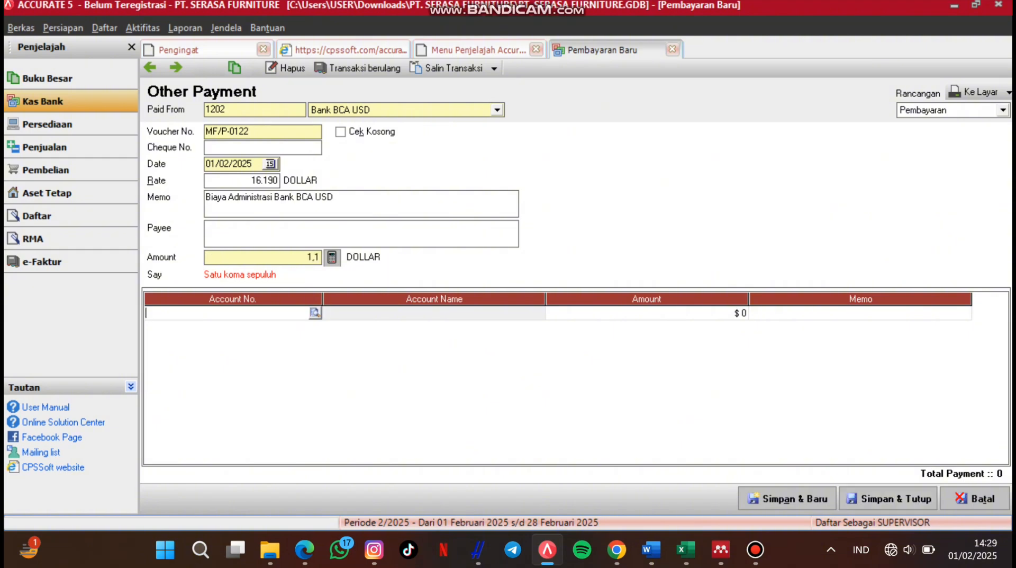
left_click(316, 313)
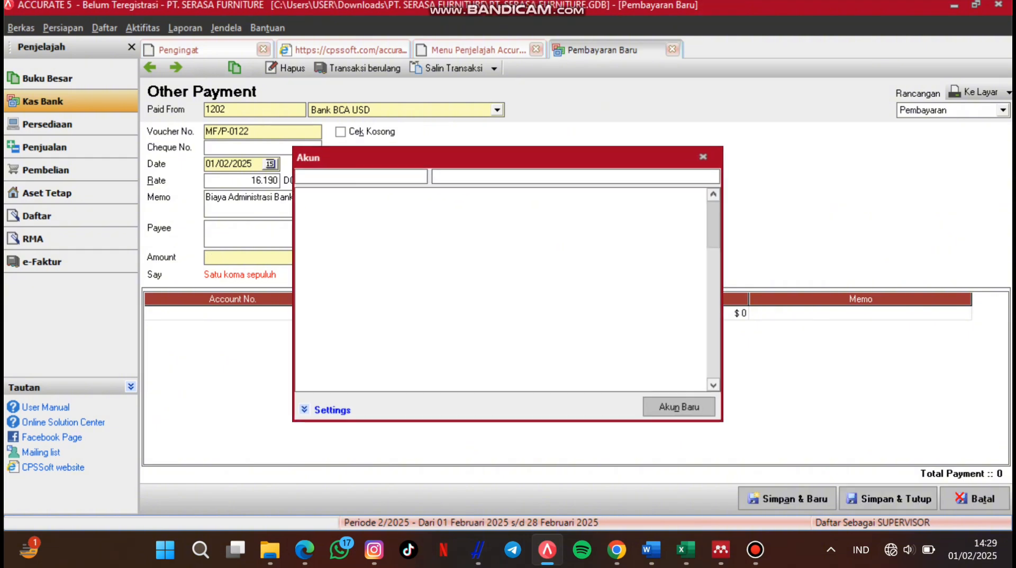
left_click(497, 175)
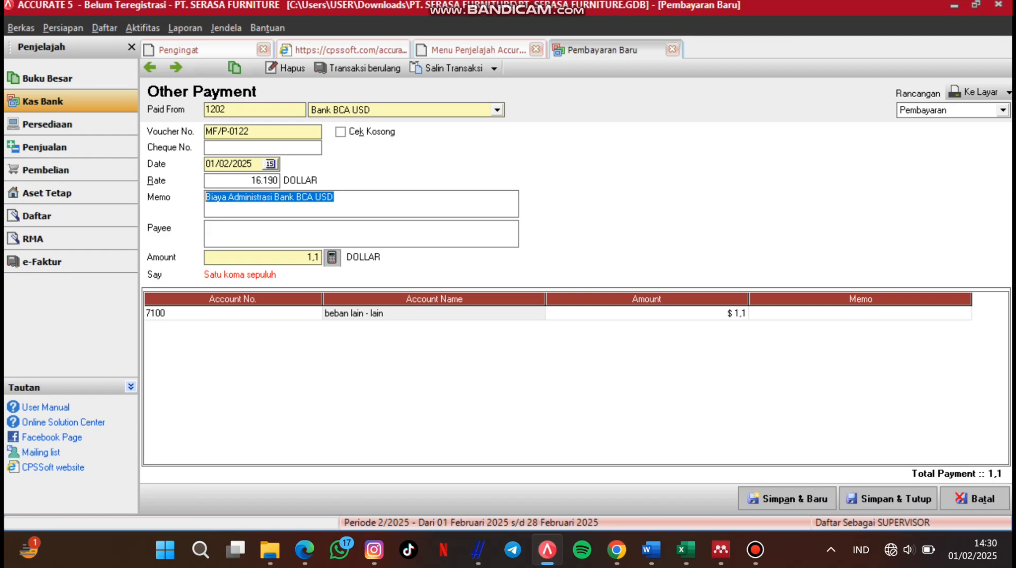
left_click(861, 312)
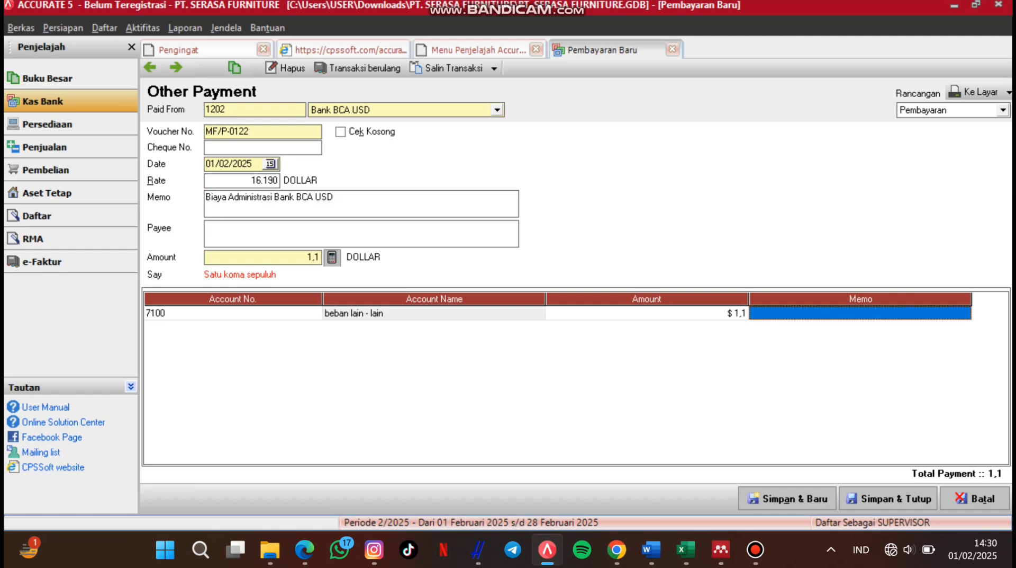
type("Biaya Administrasi Bank BCA USD")
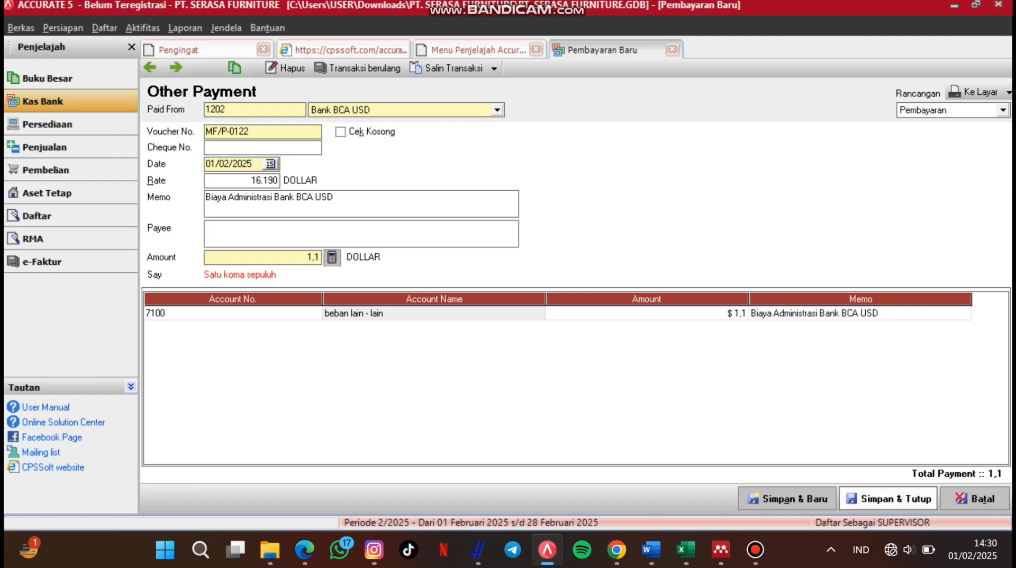
left_click(890, 498)
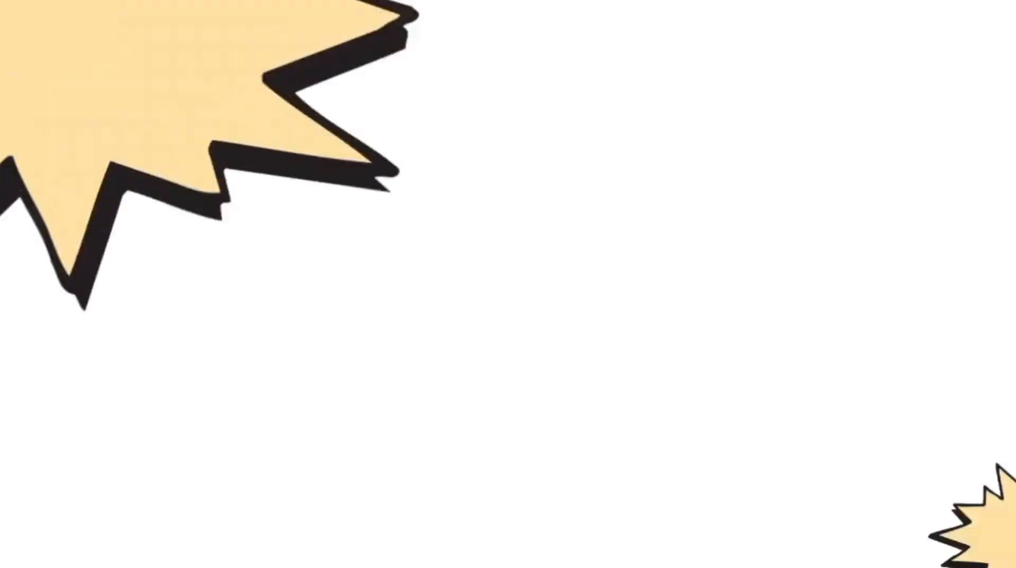